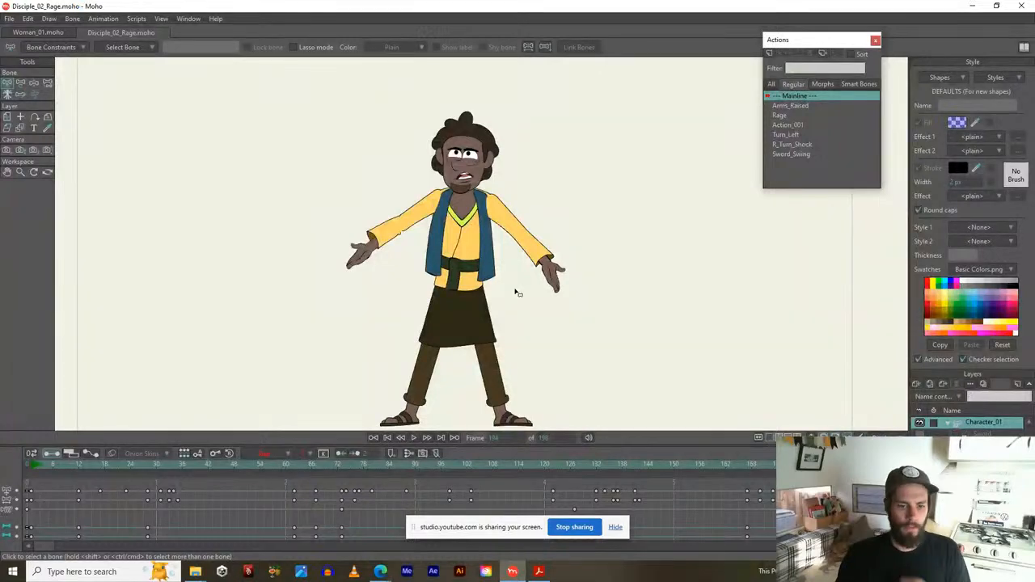
Switch to the Woman_01 file, select the green hood layer and examine its points with the Transform Points tool
{"action": "key", "text": "space"}
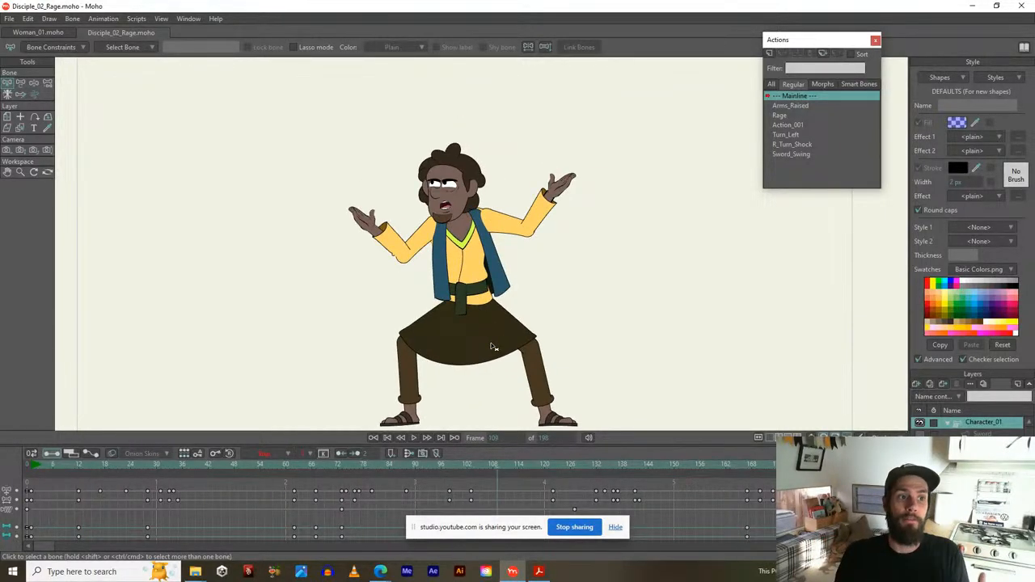
{"action": "left_click", "coordinate": [48, 32]}
{"action": "scroll", "coordinate": [408, 147], "scroll_direction": "up", "scroll_amount": 5}
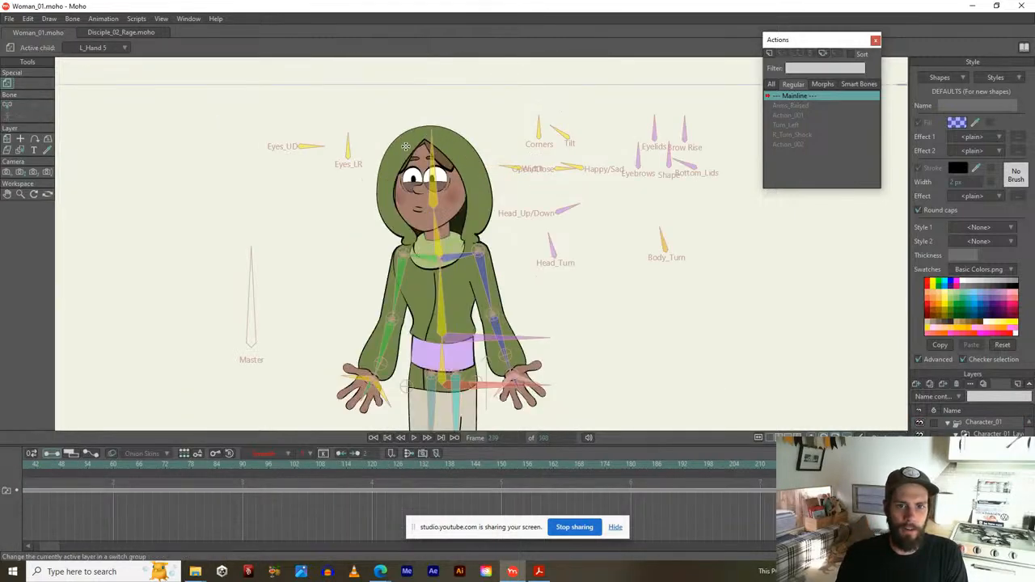
{"action": "scroll", "coordinate": [420, 154], "scroll_direction": "down", "scroll_amount": 3}
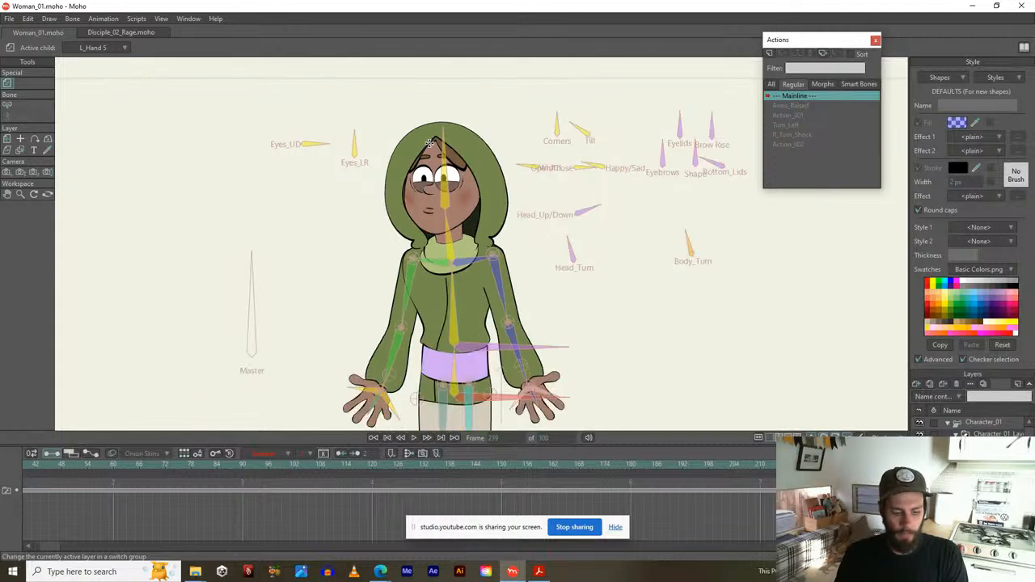
{"action": "right_click", "coordinate": [420, 138], "text": "alt"}
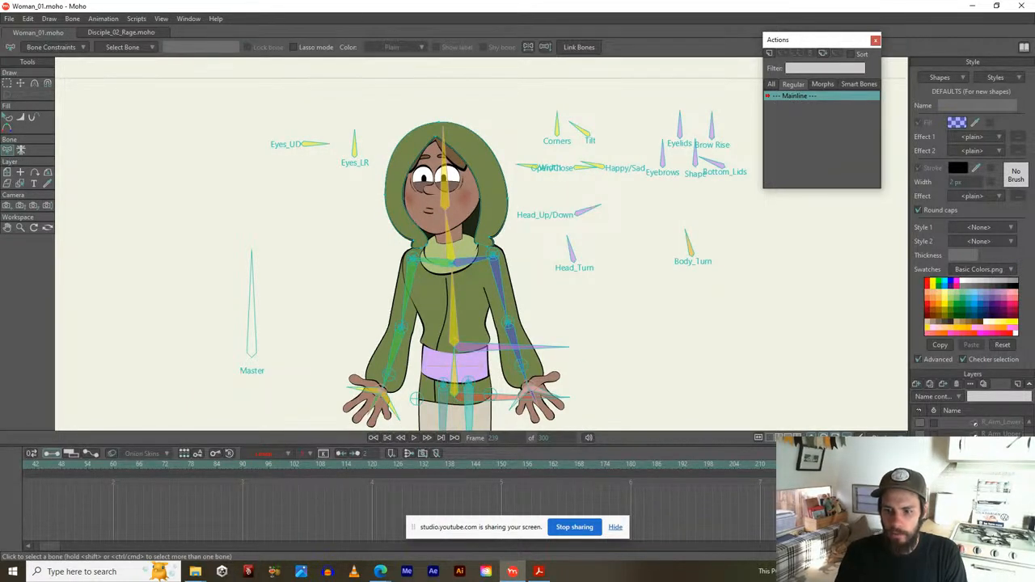
{"action": "scroll", "coordinate": [443, 222], "scroll_direction": "up", "scroll_amount": 3}
{"action": "left_click_drag", "start_coordinate": [448, 155], "coordinate": [445, 224]}
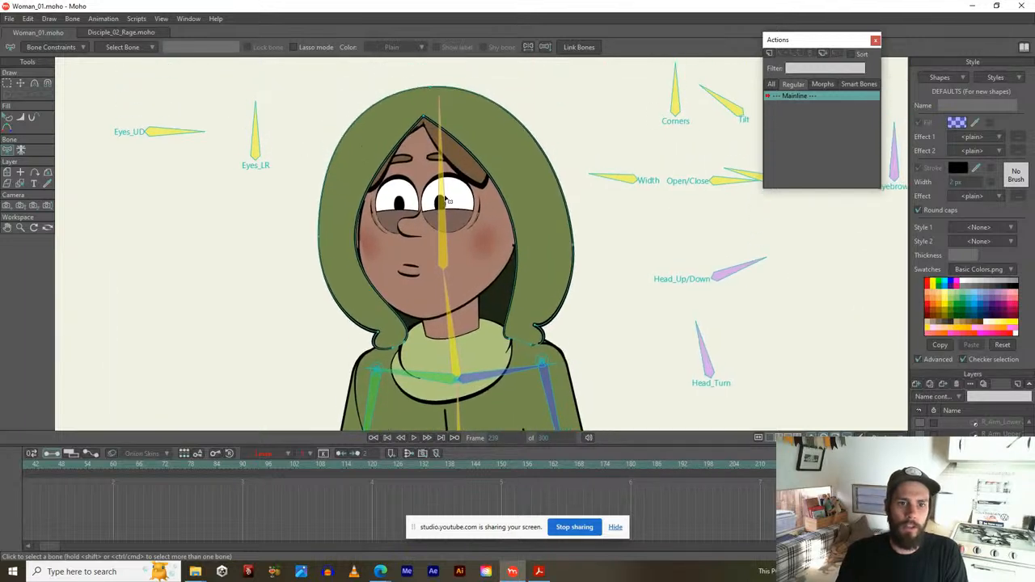
{"action": "key", "text": "t"}
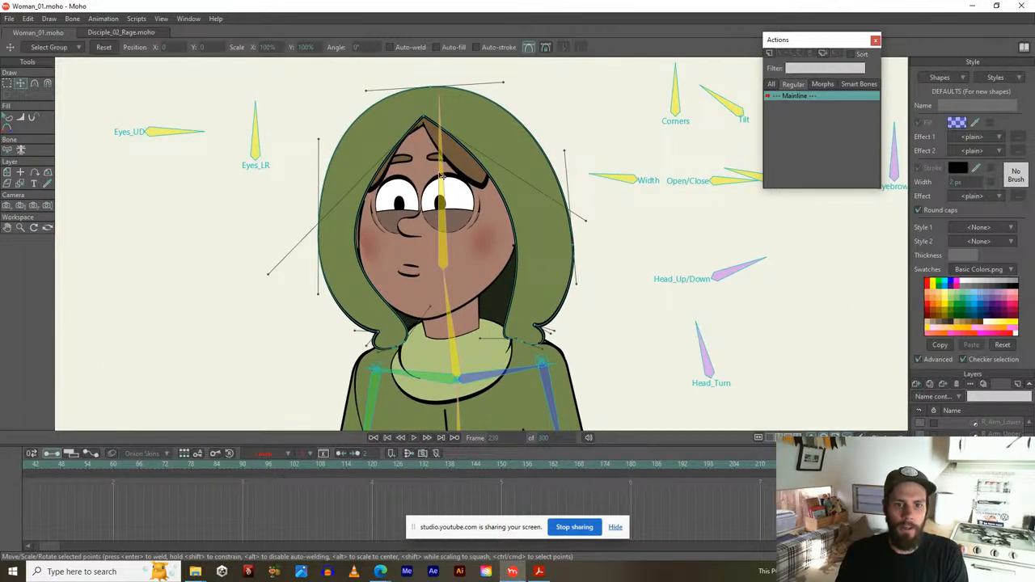
{"action": "scroll", "coordinate": [971, 427], "scroll_direction": "up", "scroll_amount": 3}
Select the Character_01 bone layer and tilt the woman's head by rotating the head bone
{"action": "left_click", "coordinate": [970, 433]}
{"action": "left_click", "coordinate": [971, 422]}
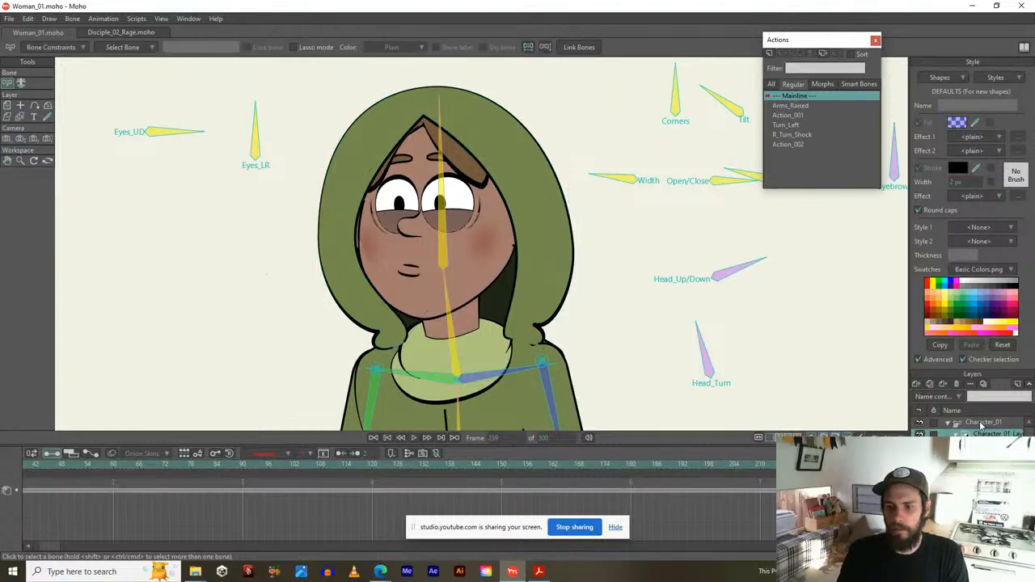
{"action": "mouse_move", "coordinate": [439, 198]}
{"action": "left_mouse_down"}
{"action": "mouse_move", "coordinate": [453, 199]}
{"action": "mouse_move", "coordinate": [427, 202]}
{"action": "left_mouse_up"}
Try swinging the woman's arm bones outward, and undo the arm moves
{"action": "left_click_drag", "start_coordinate": [374, 401], "coordinate": [356, 387]}
{"action": "mouse_move", "coordinate": [547, 415]}
{"action": "left_mouse_down"}
{"action": "mouse_move", "coordinate": [553, 422]}
{"action": "mouse_move", "coordinate": [585, 363]}
{"action": "mouse_move", "coordinate": [808, 372]}
{"action": "mouse_move", "coordinate": [565, 426]}
{"action": "left_mouse_up"}
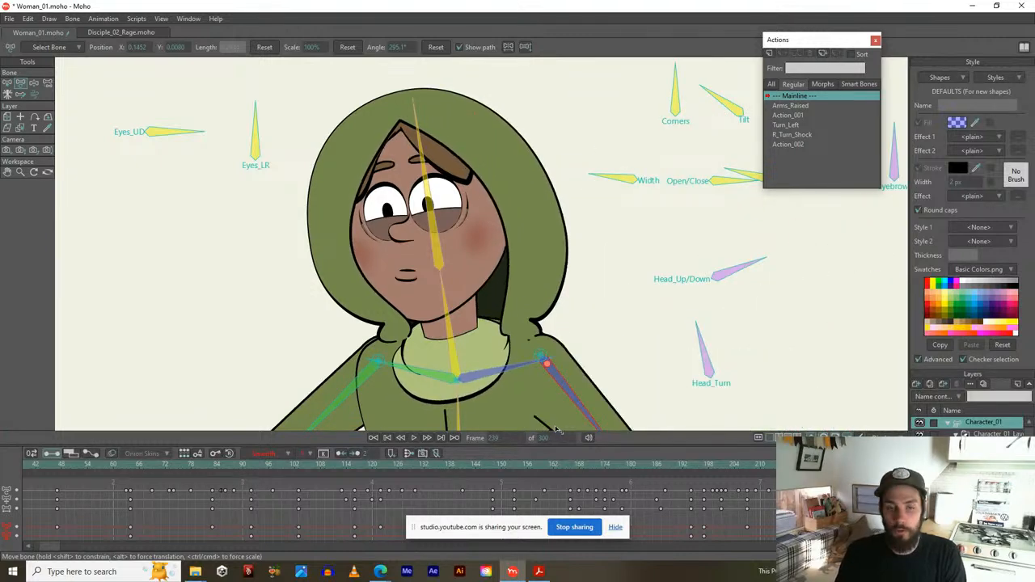
{"action": "left_click_drag", "start_coordinate": [562, 400], "coordinate": [545, 416]}
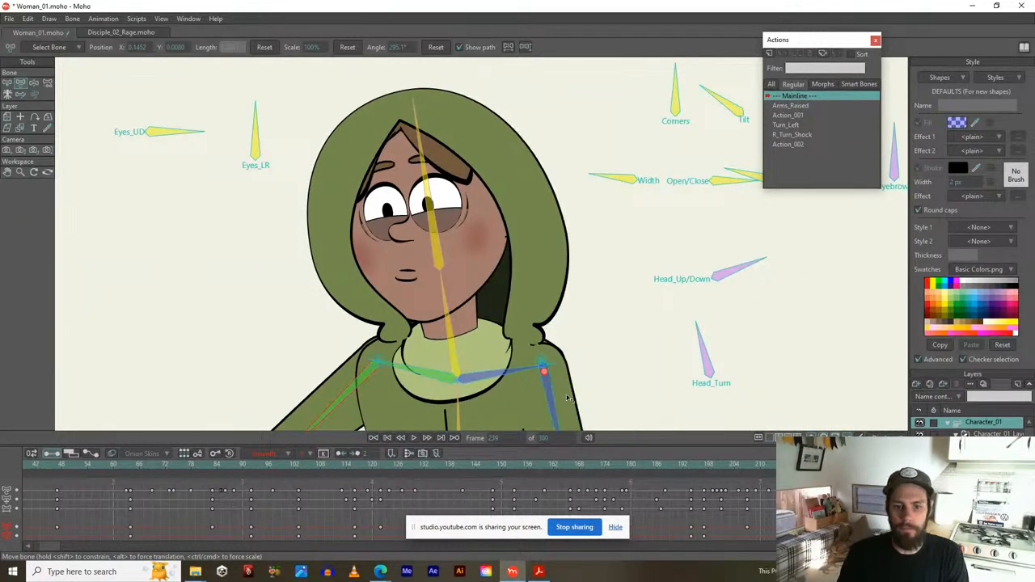
{"action": "key", "text": "ctrl+z"}
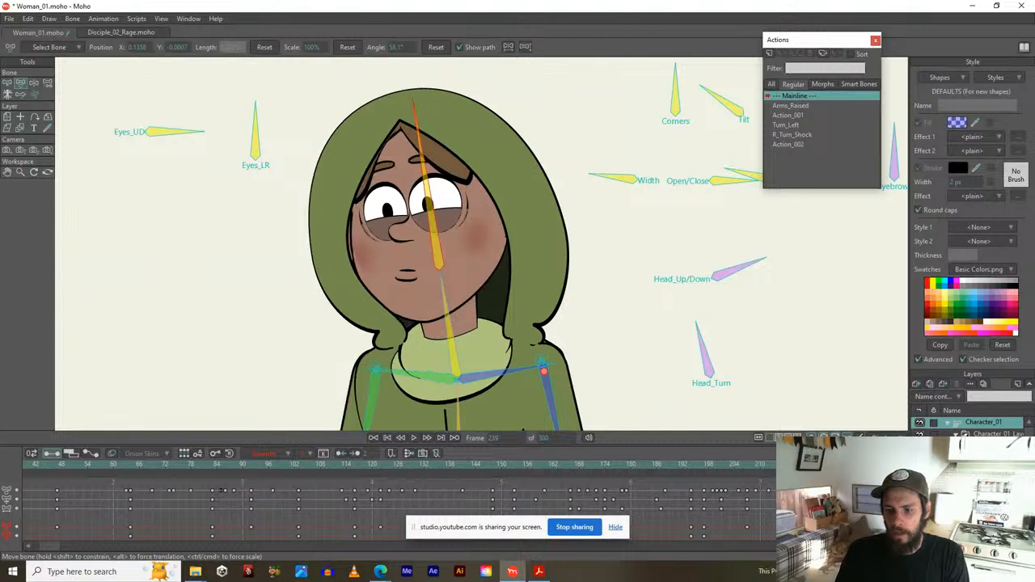
Select the woman's green hood layer and copy the layer
{"action": "left_click", "coordinate": [983, 452]}
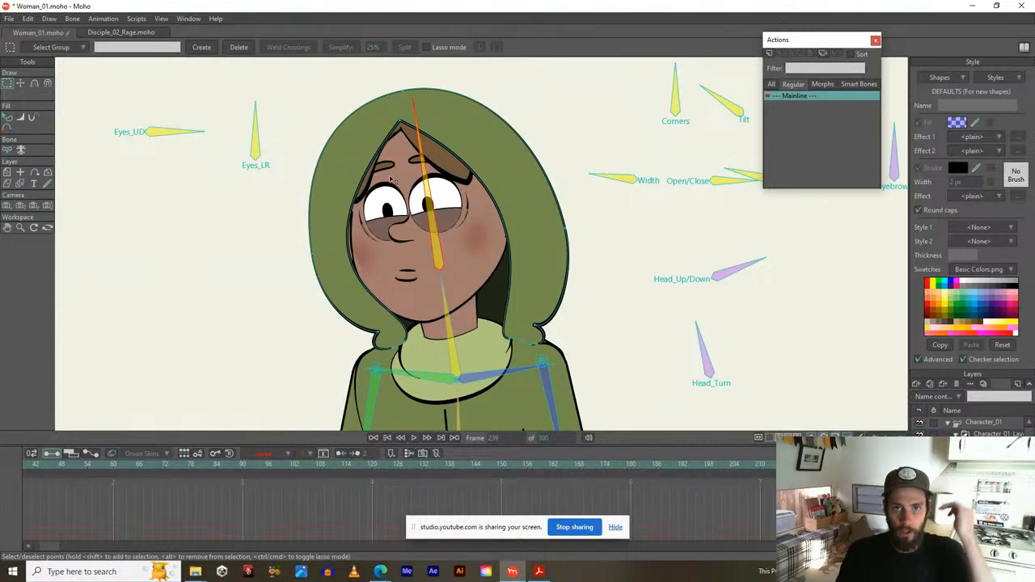
{"action": "left_click", "coordinate": [28, 19]}
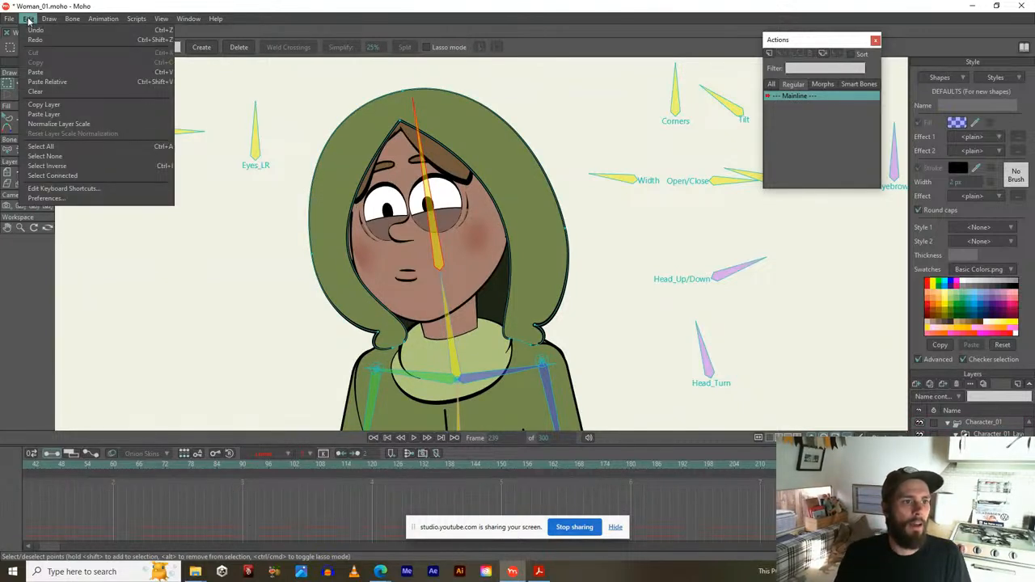
{"action": "left_click", "coordinate": [48, 105]}
Switch to the Disciple_02_Rage file and paste the copied hood layer into the character's rig
{"action": "left_click", "coordinate": [116, 33]}
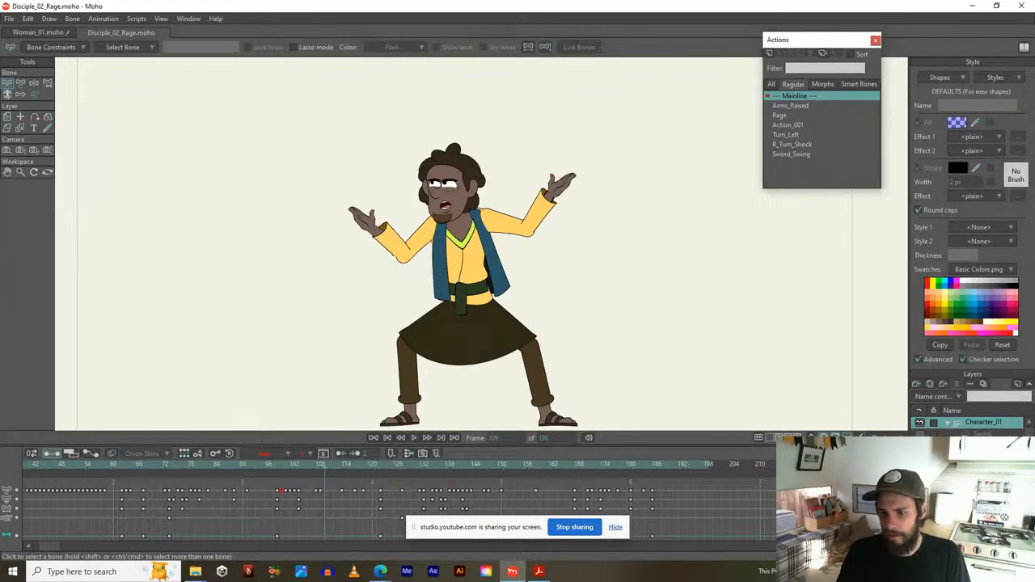
{"action": "left_click", "coordinate": [983, 445]}
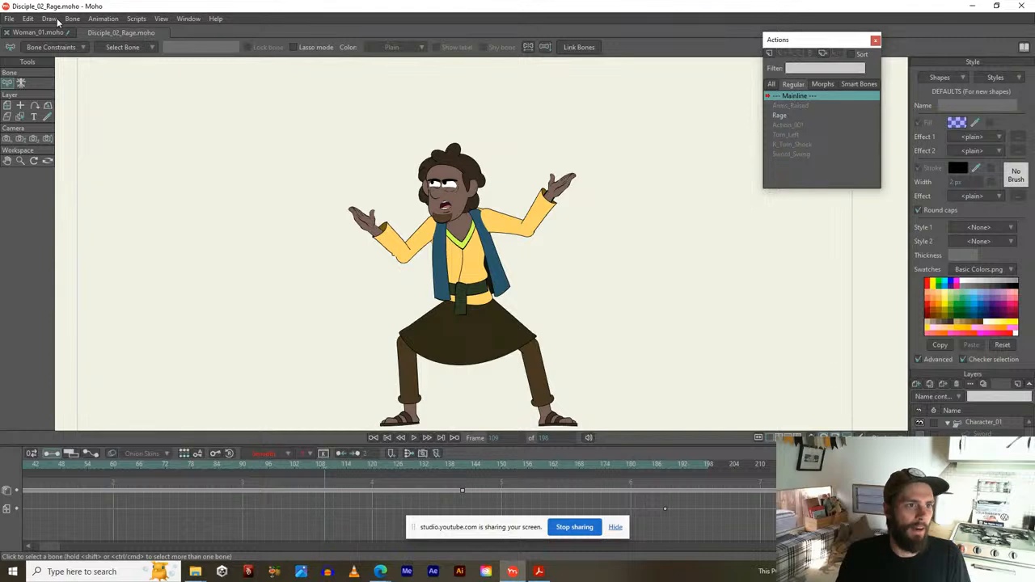
{"action": "left_click", "coordinate": [30, 19]}
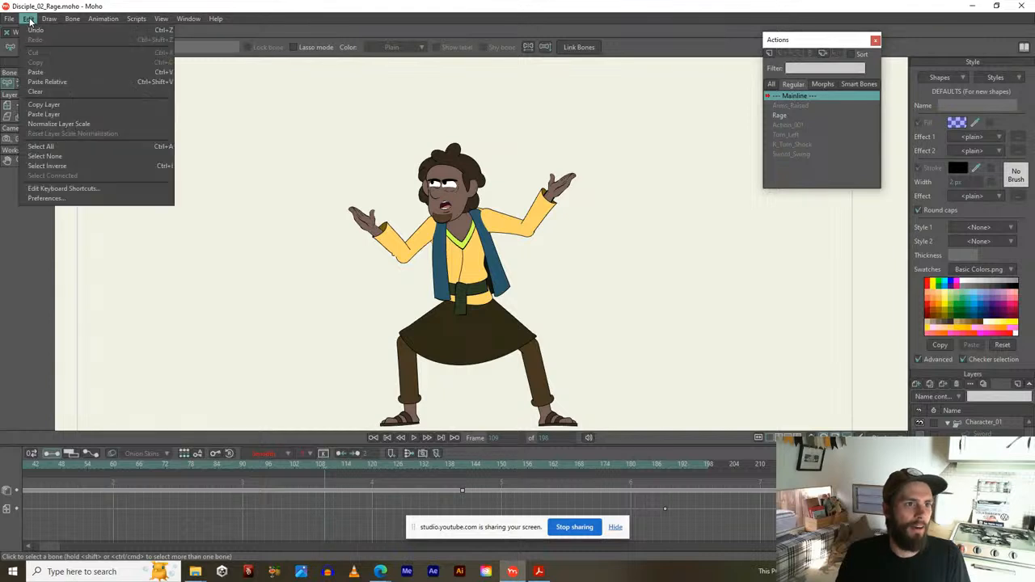
{"action": "left_click", "coordinate": [42, 116]}
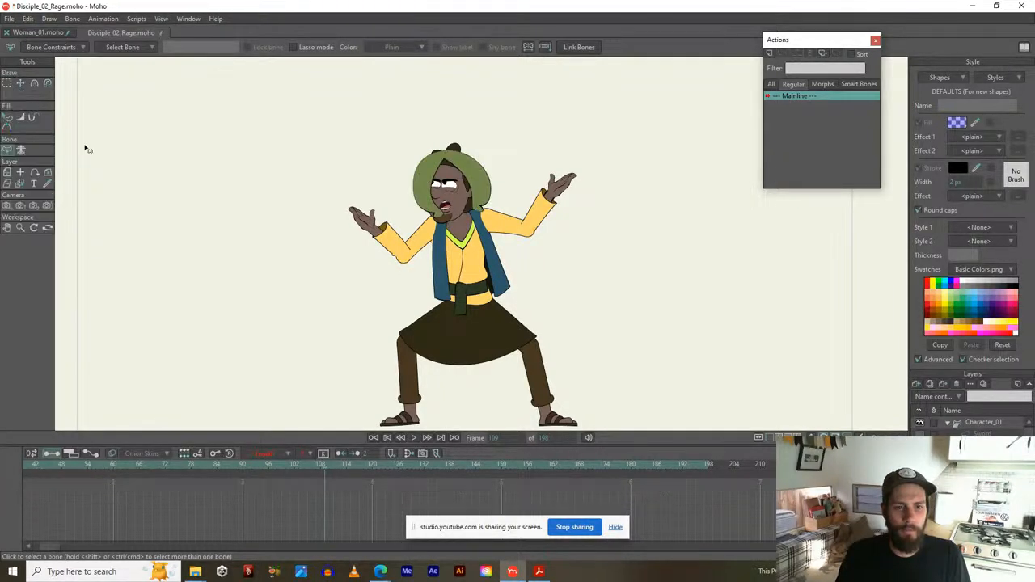
Examine the pasted hood's fit on the disciple's head, and go to frame 0 to check the rest pose
{"action": "scroll", "coordinate": [347, 188], "scroll_direction": "up", "scroll_amount": 4}
{"action": "left_click_drag", "start_coordinate": [403, 190], "coordinate": [283, 218]}
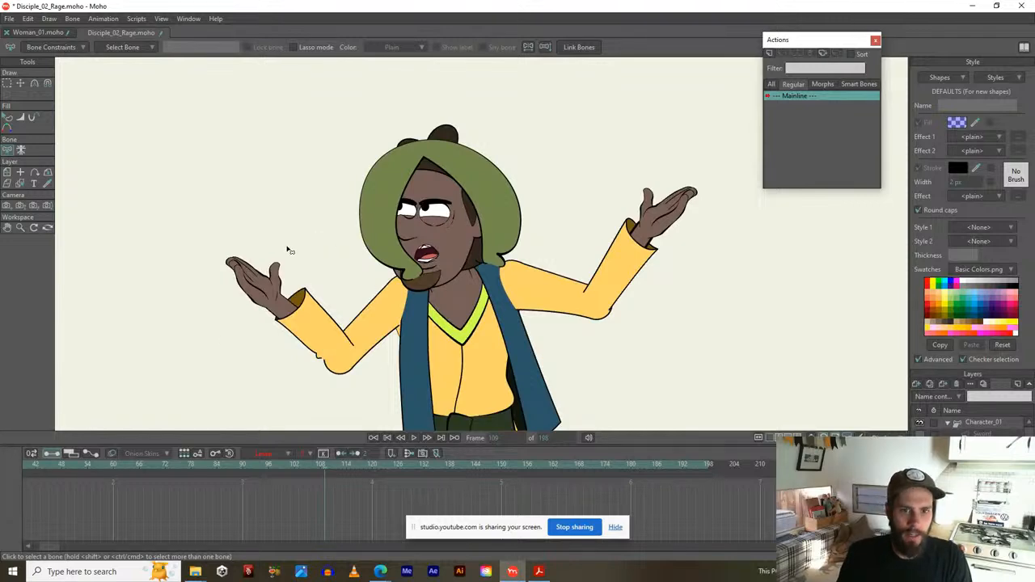
{"action": "scroll", "coordinate": [288, 250], "scroll_direction": "up", "scroll_amount": 1}
{"action": "left_click_drag", "start_coordinate": [51, 469], "coordinate": [2, 456]}
{"action": "left_click_drag", "start_coordinate": [254, 202], "coordinate": [213, 303]}
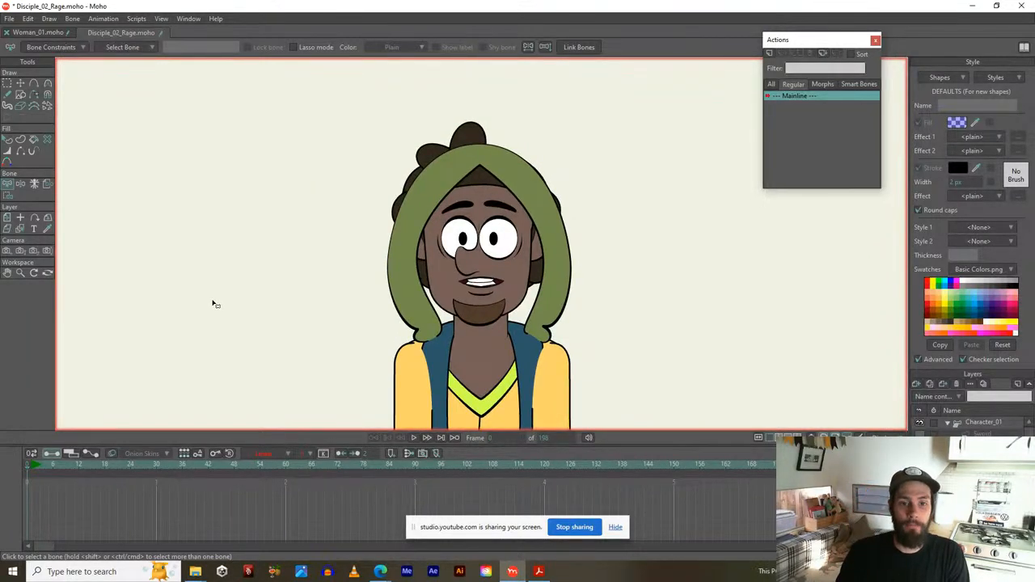
{"action": "left_click_drag", "start_coordinate": [214, 302], "coordinate": [231, 281]}
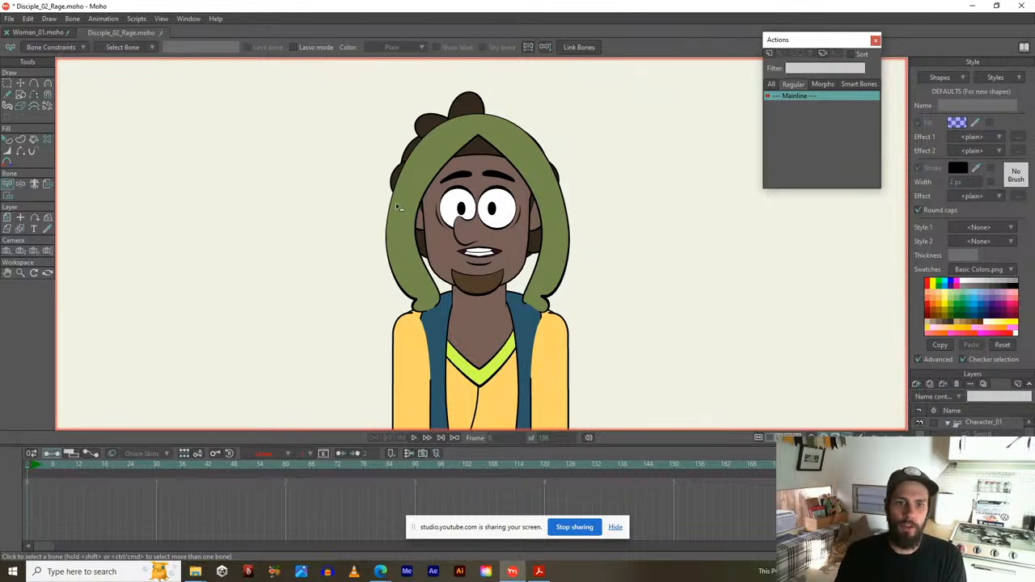
Try moving the disciple's arm and head bones on the Character_01 layer, including at frame 1, and undo each change
{"action": "left_click", "coordinate": [976, 431]}
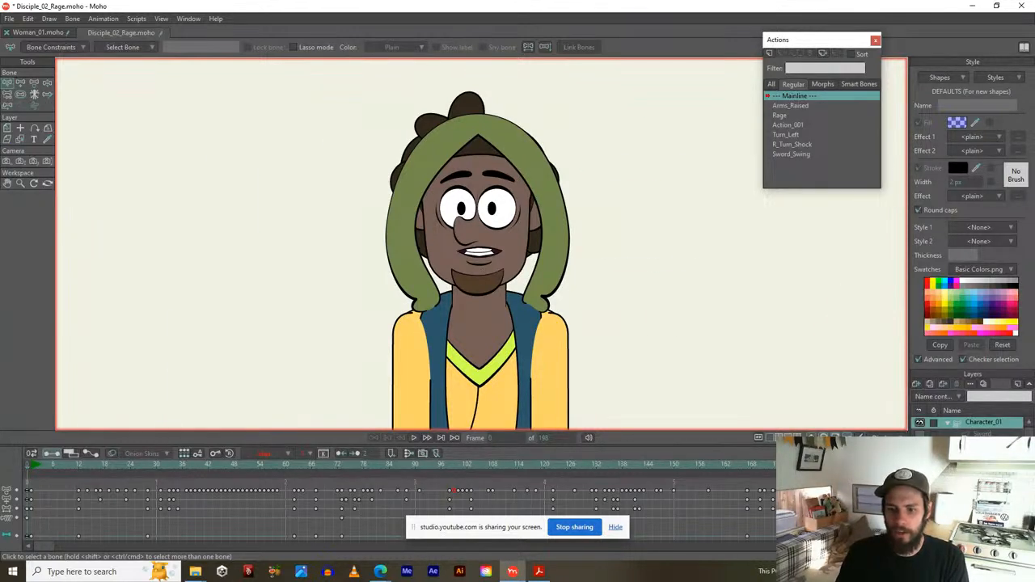
{"action": "key", "text": "t"}
{"action": "left_click_drag", "start_coordinate": [548, 373], "coordinate": [578, 365]}
{"action": "key", "text": "ctrl+z"}
{"action": "key", "text": "Right"}
{"action": "key", "text": "ctrl+z"}
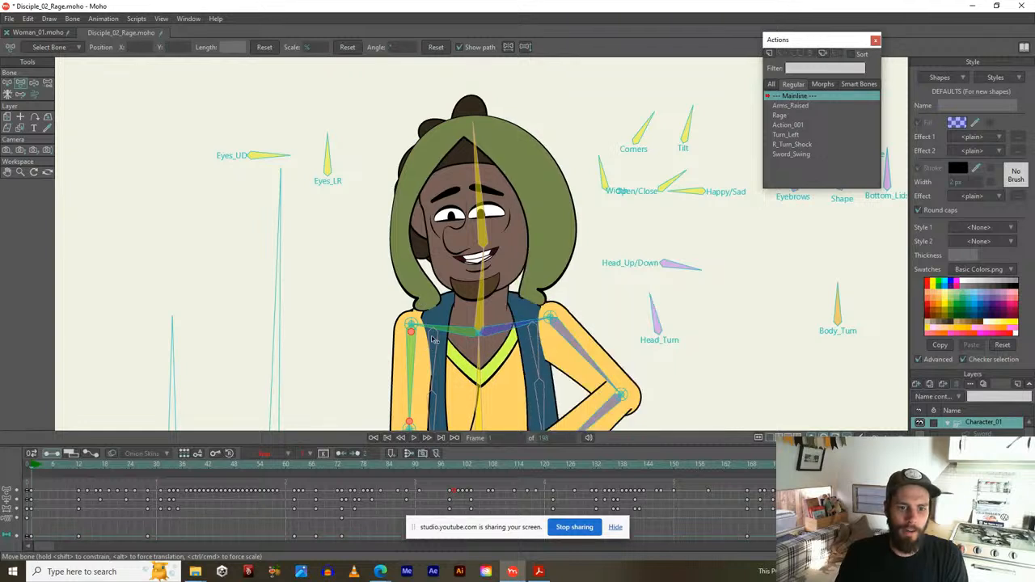
{"action": "mouse_move", "coordinate": [483, 207]}
{"action": "left_mouse_down"}
{"action": "mouse_move", "coordinate": [491, 212]}
{"action": "mouse_move", "coordinate": [476, 213]}
{"action": "left_mouse_up"}
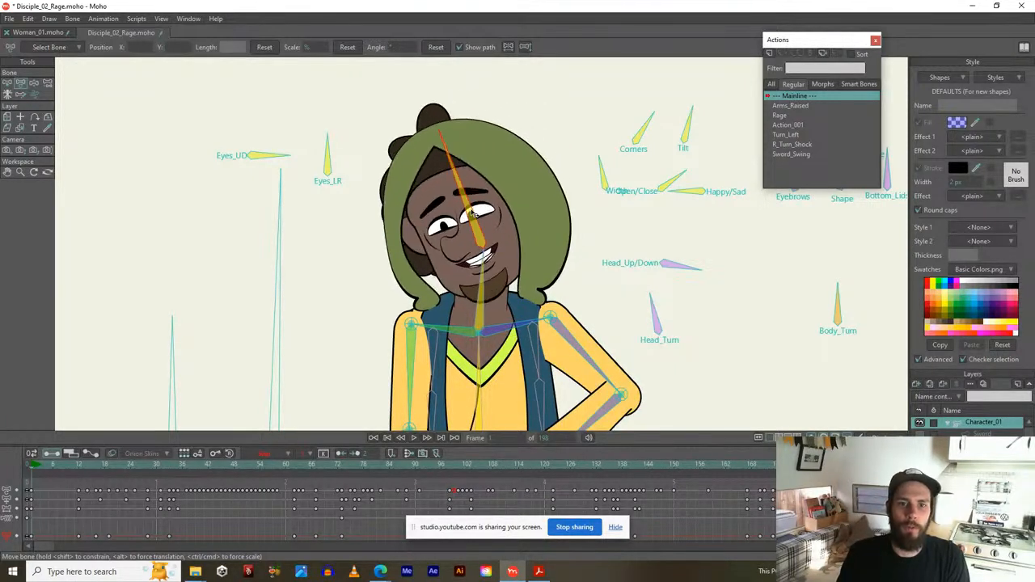
{"action": "key", "text": "ctrl+z"}
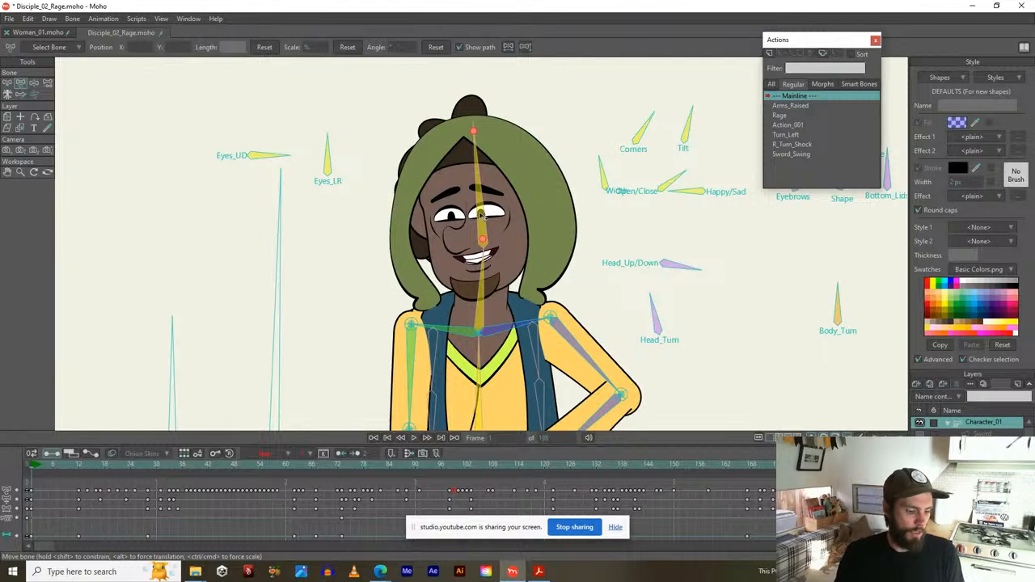
Select the tall unlabelled control bone and the Master bone in turn to examine the disciple's rig
{"action": "left_click", "coordinate": [373, 242]}
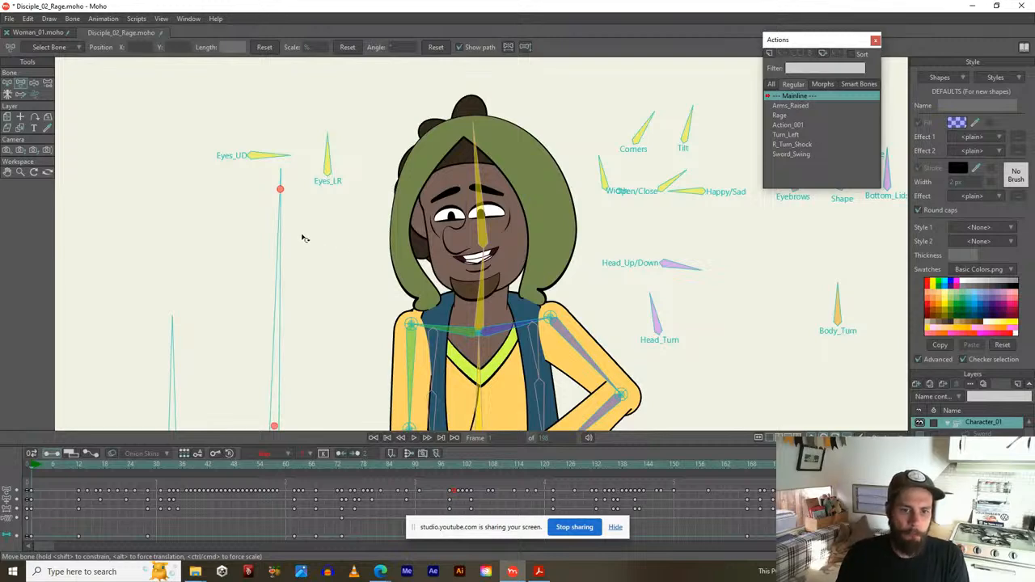
{"action": "left_click_drag", "start_coordinate": [300, 235], "coordinate": [344, 199]}
{"action": "scroll", "coordinate": [321, 184], "scroll_direction": "down", "scroll_amount": 2}
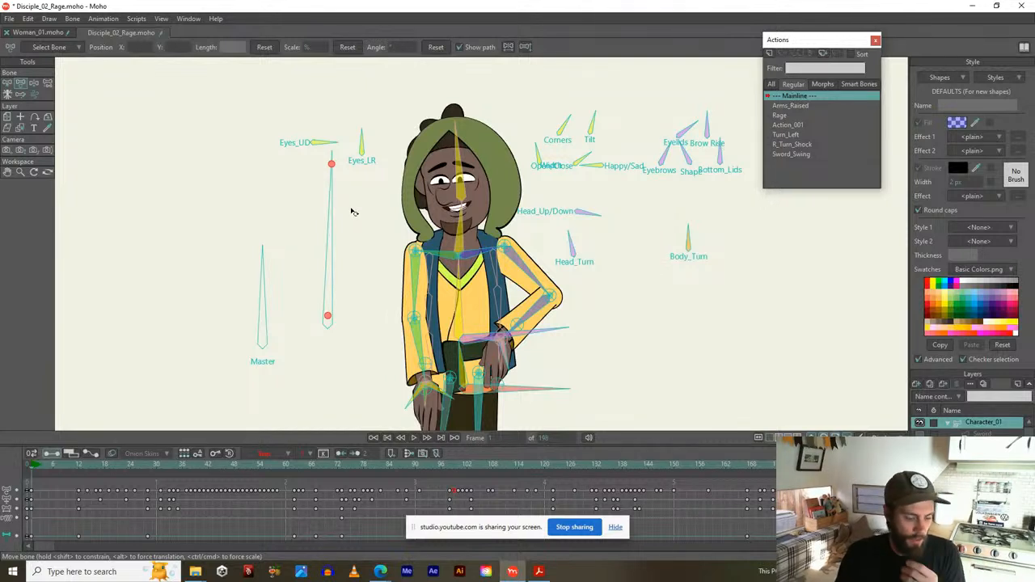
{"action": "left_click", "coordinate": [388, 205]}
{"action": "left_click", "coordinate": [330, 279]}
{"action": "left_click", "coordinate": [262, 307]}
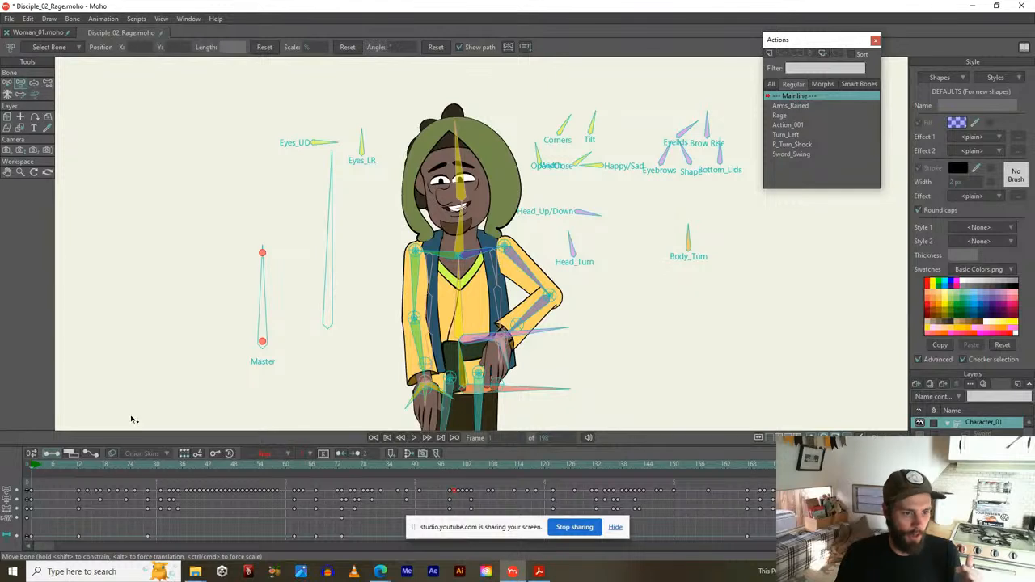
Move the disciple's timeline to frame 12
{"action": "left_click", "coordinate": [29, 471]}
{"action": "left_click", "coordinate": [33, 473]}
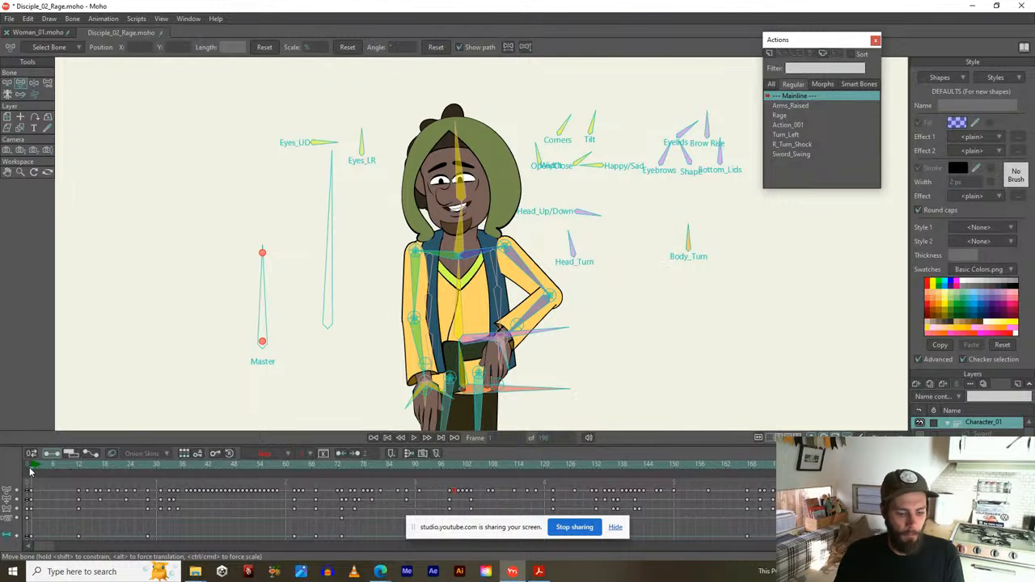
{"action": "left_click_drag", "start_coordinate": [46, 467], "coordinate": [79, 468]}
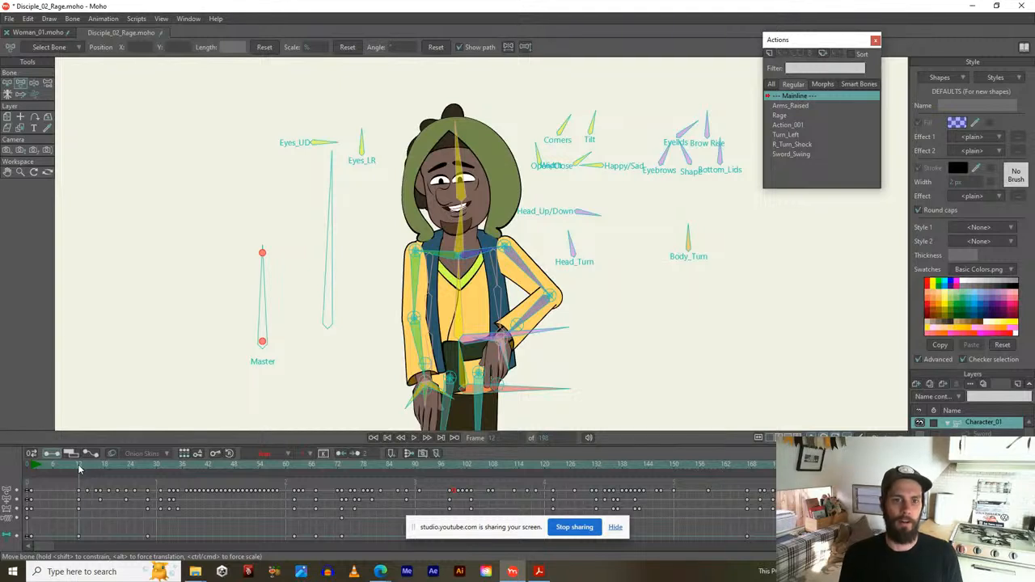
Compare the original hood in the Woman_01 file with the pasted hood in the Disciple_02_Rage file
{"action": "left_click", "coordinate": [333, 142]}
{"action": "left_click", "coordinate": [50, 35]}
{"action": "left_click", "coordinate": [120, 32]}
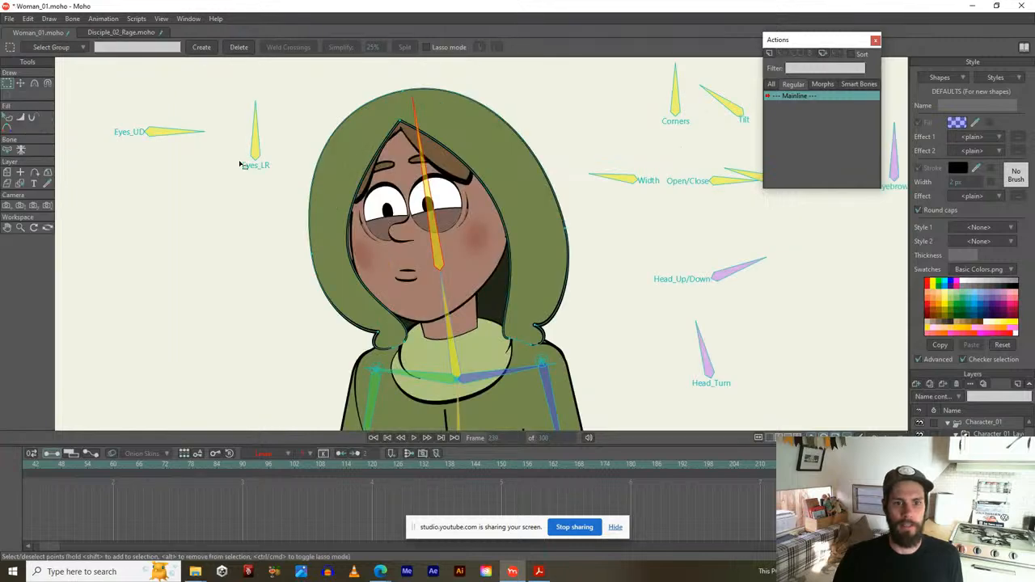
{"action": "left_click", "coordinate": [121, 33]}
{"action": "scroll", "coordinate": [437, 164], "scroll_direction": "up", "scroll_amount": 4}
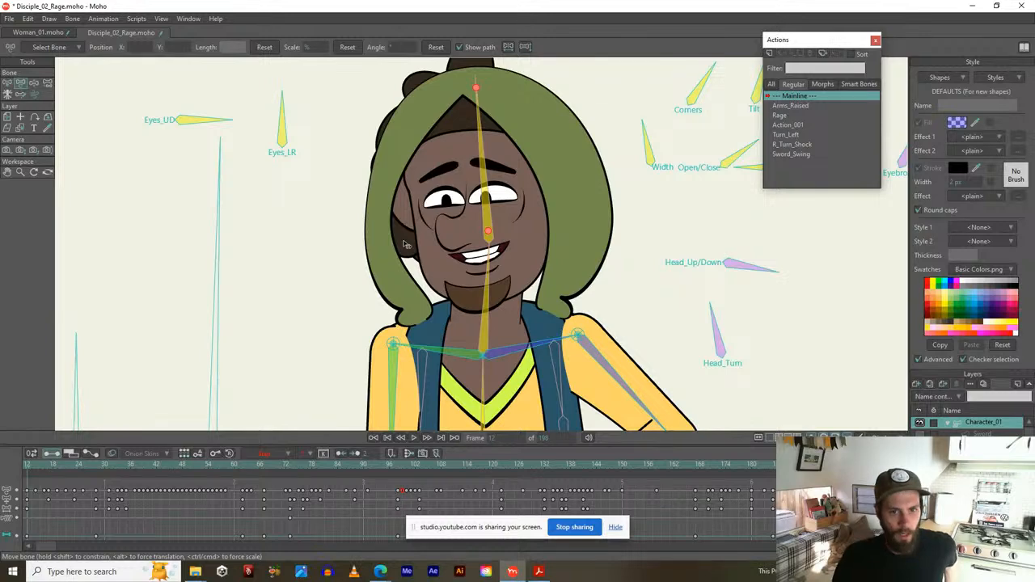
{"action": "scroll", "coordinate": [454, 201], "scroll_direction": "down", "scroll_amount": 5}
{"action": "left_click", "coordinate": [490, 240]}
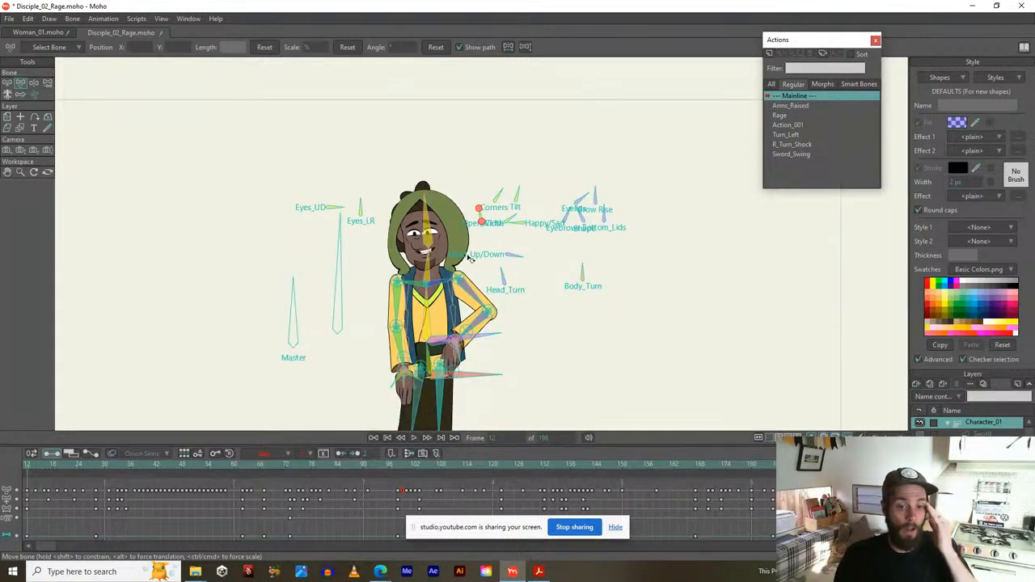
{"action": "left_click", "coordinate": [389, 349]}
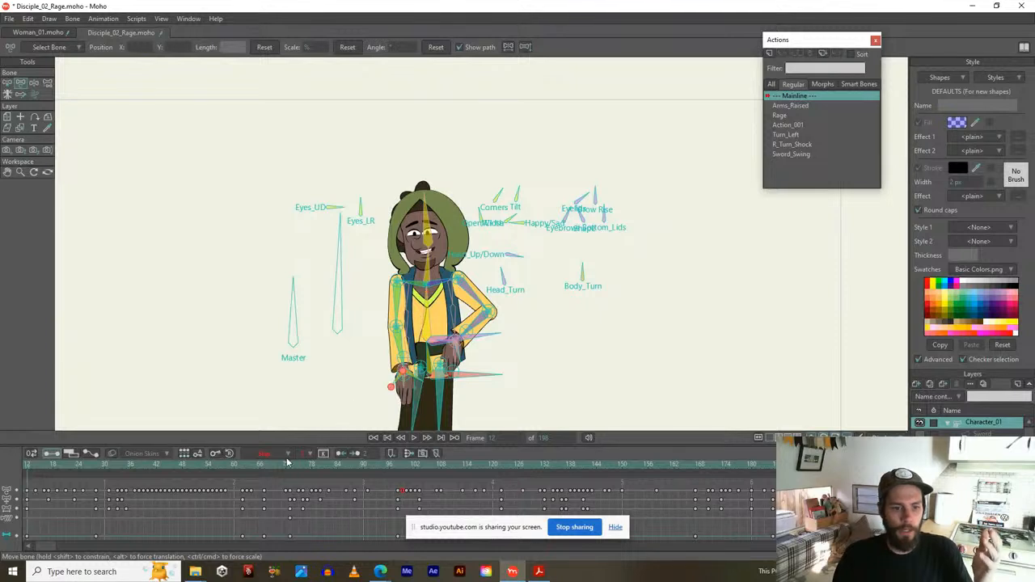
{"action": "left_click", "coordinate": [294, 339]}
{"action": "left_click", "coordinate": [623, 189]}
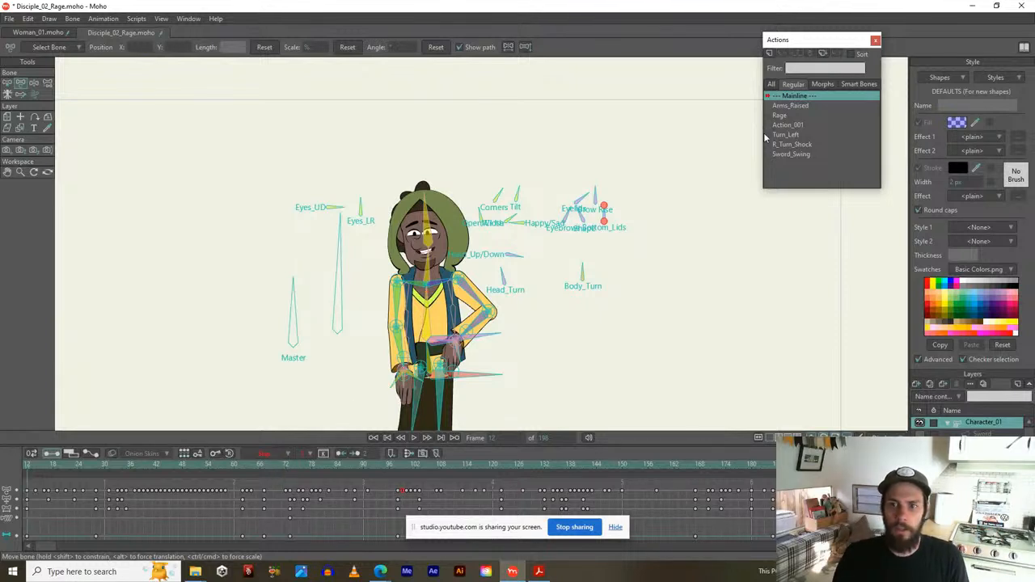
Move the Actions window slightly and go through the regular actions from Arms_Raised to Sword_Swing
{"action": "mouse_move", "coordinate": [800, 42]}
{"action": "left_mouse_down"}
{"action": "mouse_move", "coordinate": [790, 53]}
{"action": "mouse_move", "coordinate": [806, 50]}
{"action": "left_mouse_up"}
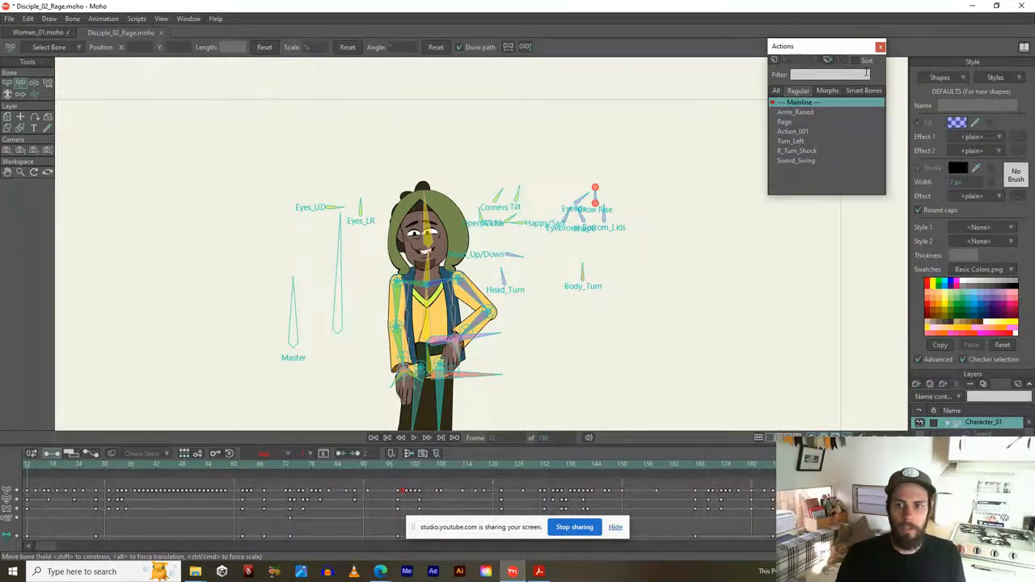
{"action": "left_click", "coordinate": [788, 113]}
{"action": "left_click", "coordinate": [788, 122]}
{"action": "left_click", "coordinate": [787, 132]}
{"action": "left_click", "coordinate": [785, 142]}
{"action": "left_click", "coordinate": [785, 152]}
{"action": "left_click", "coordinate": [786, 162]}
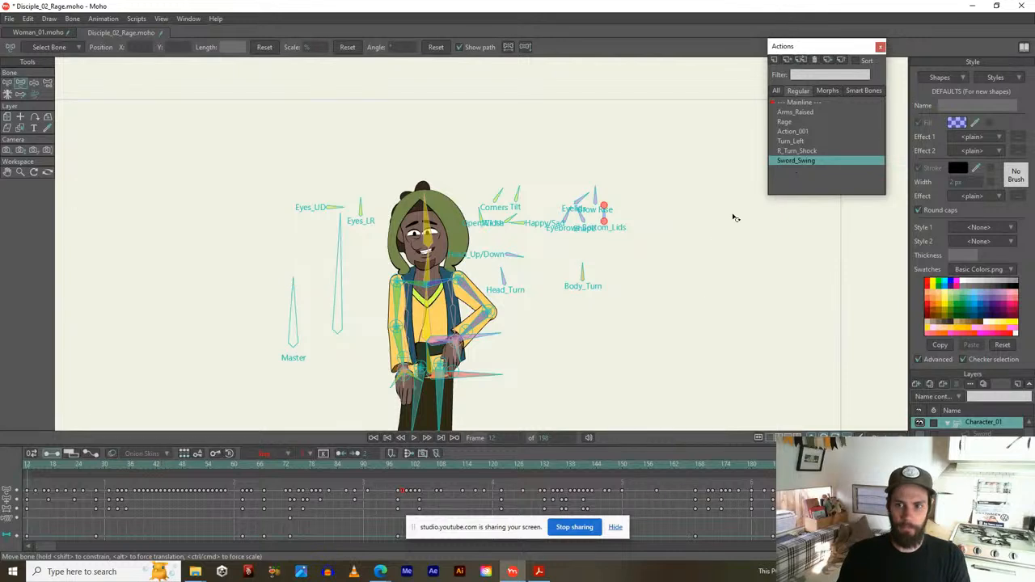
Delete all the existing bone keyframes from the disciple's main timeline
{"action": "left_click", "coordinate": [6, 492]}
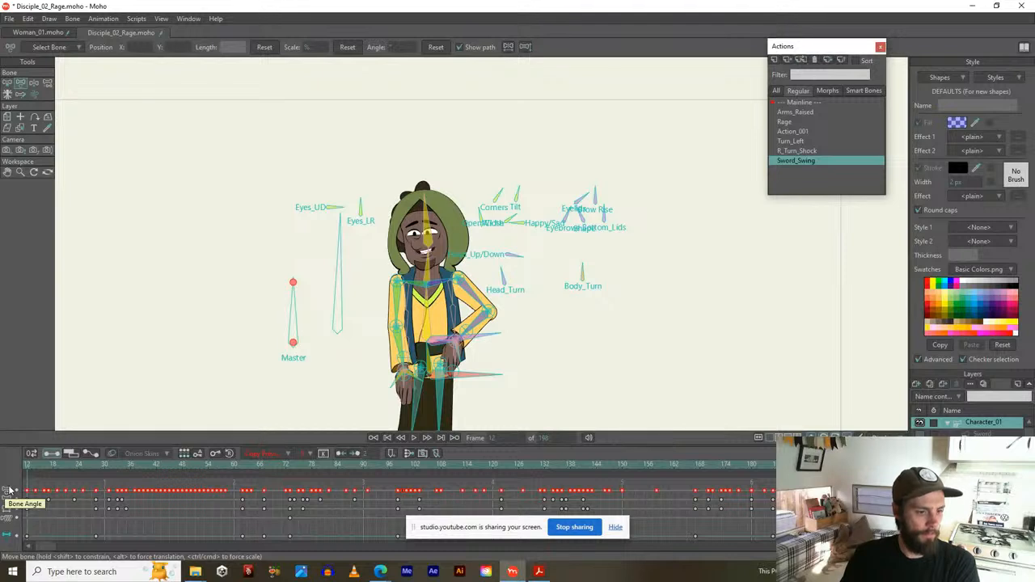
{"action": "key", "text": "Delete"}
{"action": "left_click", "coordinate": [6, 492]}
{"action": "key", "text": "Delete"}
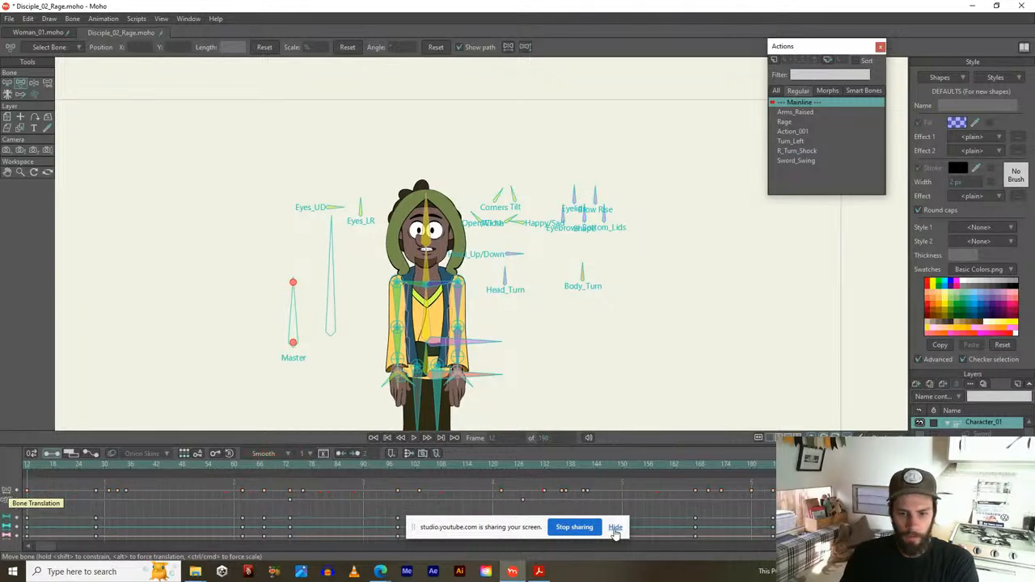
{"action": "left_click", "coordinate": [615, 526]}
{"action": "key", "text": "Delete"}
{"action": "double_click", "coordinate": [7, 494]}
{"action": "key", "text": "Delete"}
{"action": "left_click_drag", "start_coordinate": [30, 467], "coordinate": [16, 474]}
{"action": "left_click_drag", "start_coordinate": [48, 546], "coordinate": [0, 550]}
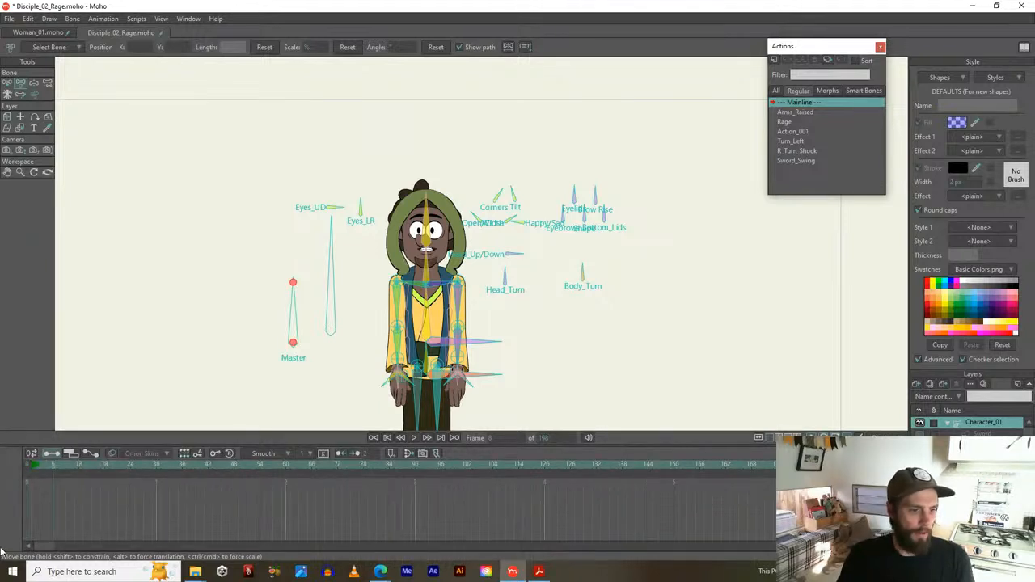
Insert a copy of the Arms_Raised action at frame 1 of the disciple's main timeline
{"action": "left_click", "coordinate": [32, 467]}
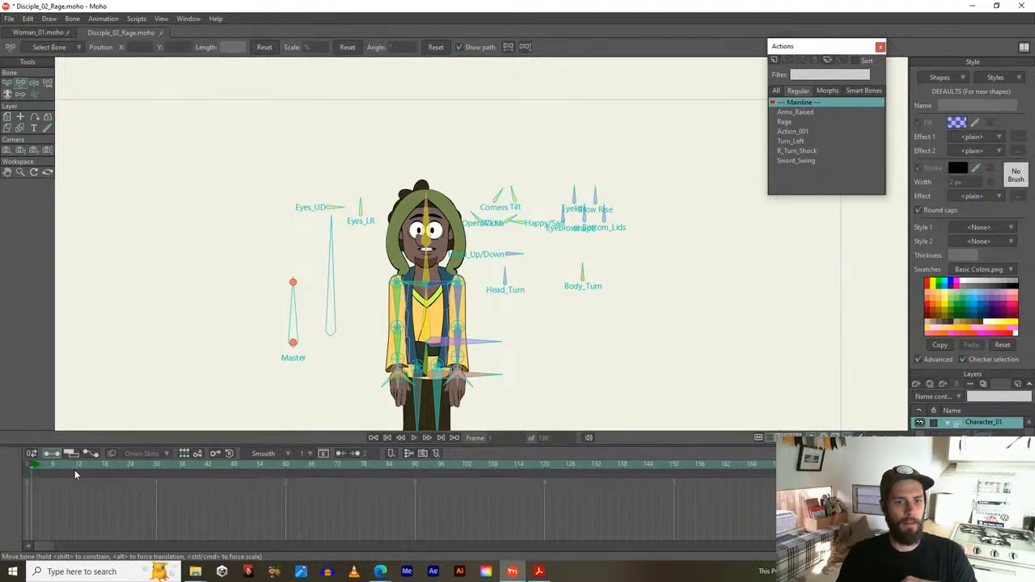
{"action": "left_click", "coordinate": [482, 334]}
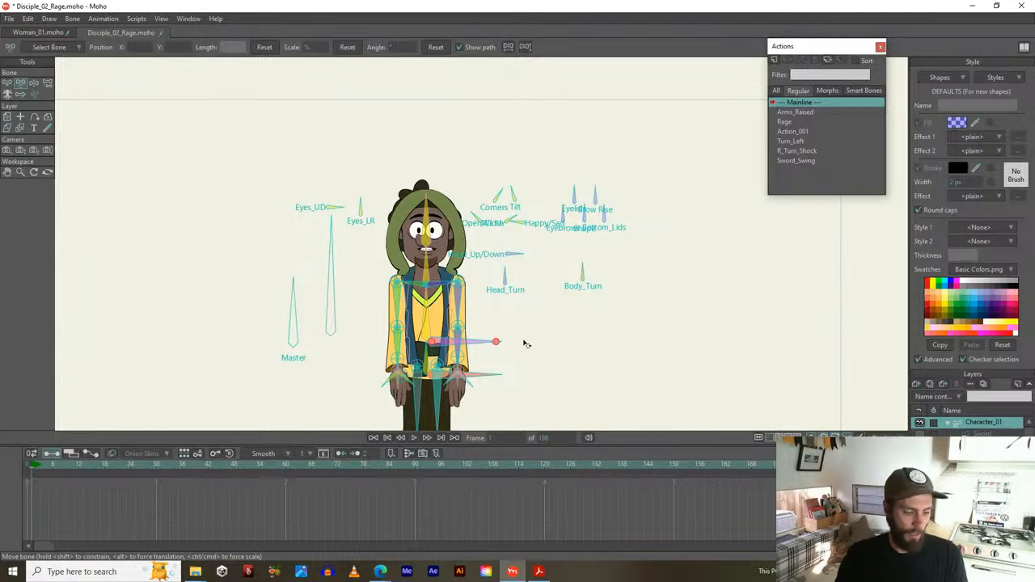
{"action": "left_click", "coordinate": [799, 112]}
{"action": "right_click", "coordinate": [798, 112]}
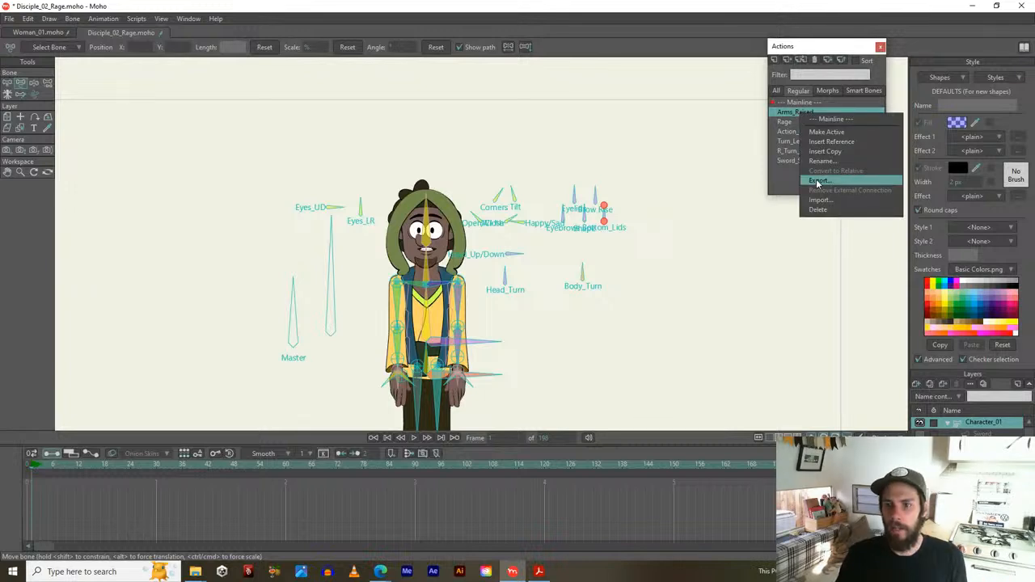
{"action": "left_click", "coordinate": [824, 152]}
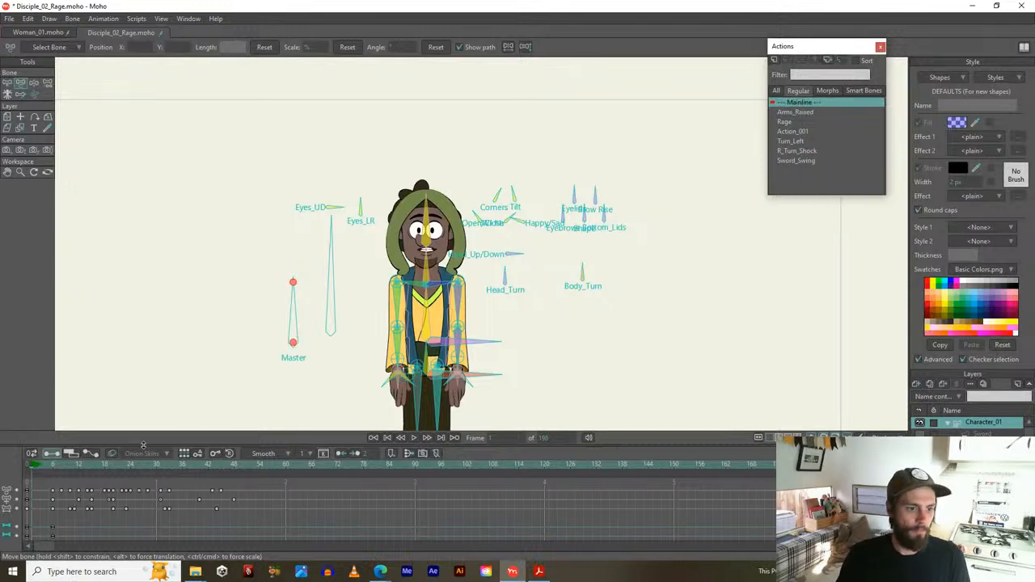
Set the disciple's playback range to end at frame 62 and play the animation
{"action": "right_click", "coordinate": [296, 465], "text": "alt"}
{"action": "key", "text": "space"}
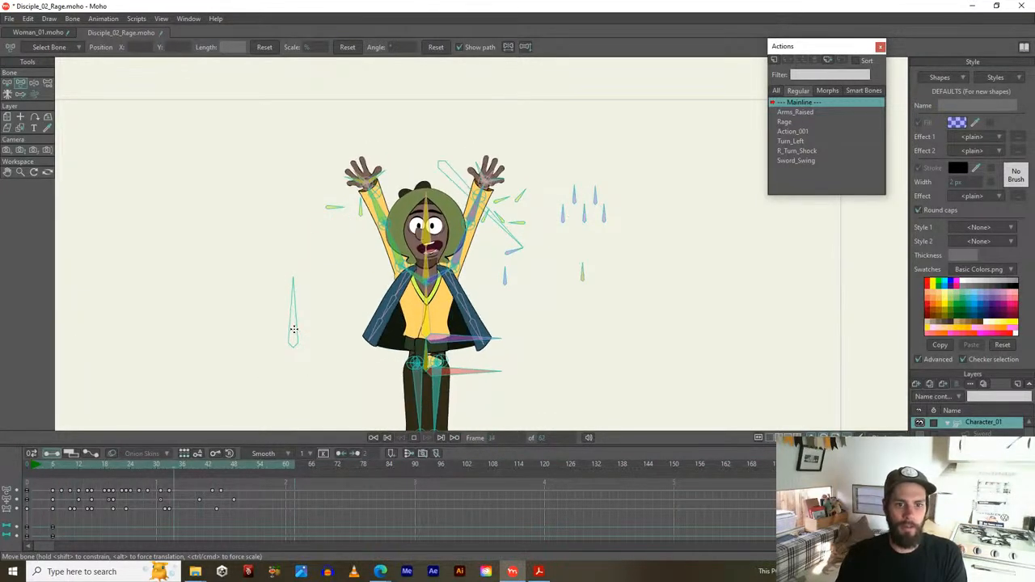
{"action": "key", "text": "space"}
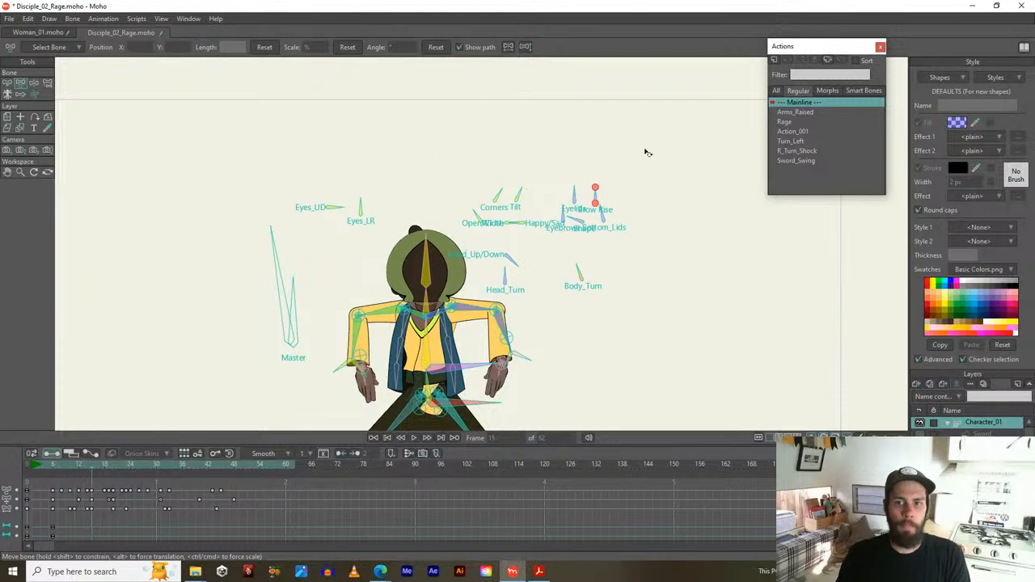
Switch to the Woman_01 file and delete all the existing bone keyframes of the Character_01 layer
{"action": "left_click", "coordinate": [49, 32]}
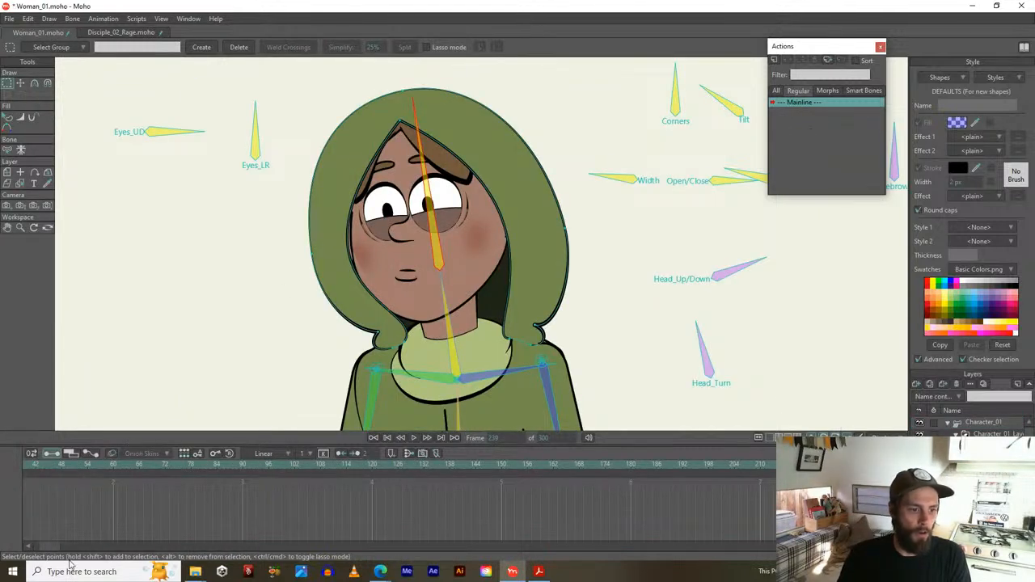
{"action": "left_click_drag", "start_coordinate": [55, 553], "coordinate": [1, 545]}
{"action": "left_click", "coordinate": [979, 422]}
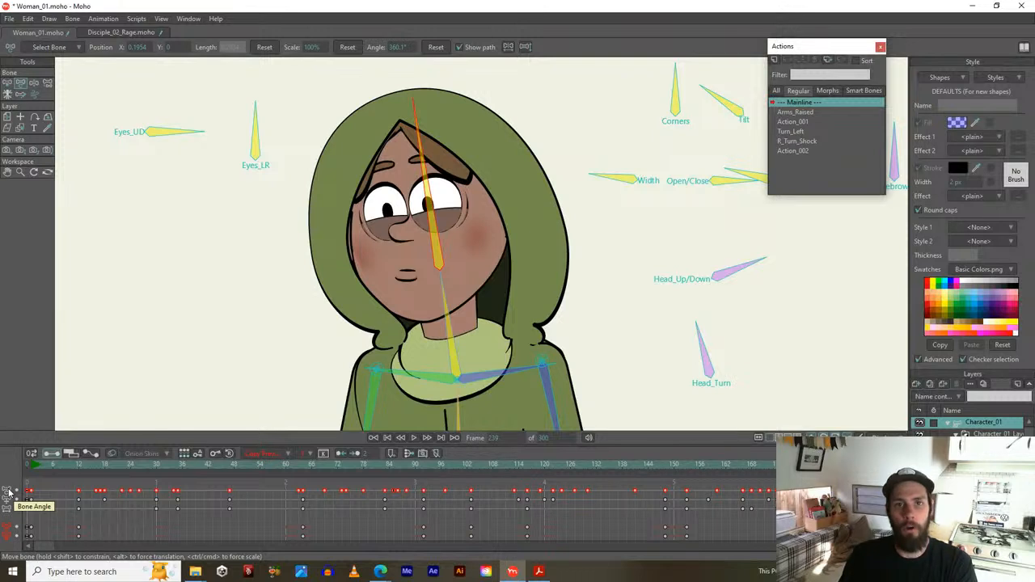
{"action": "key", "text": "Delete"}
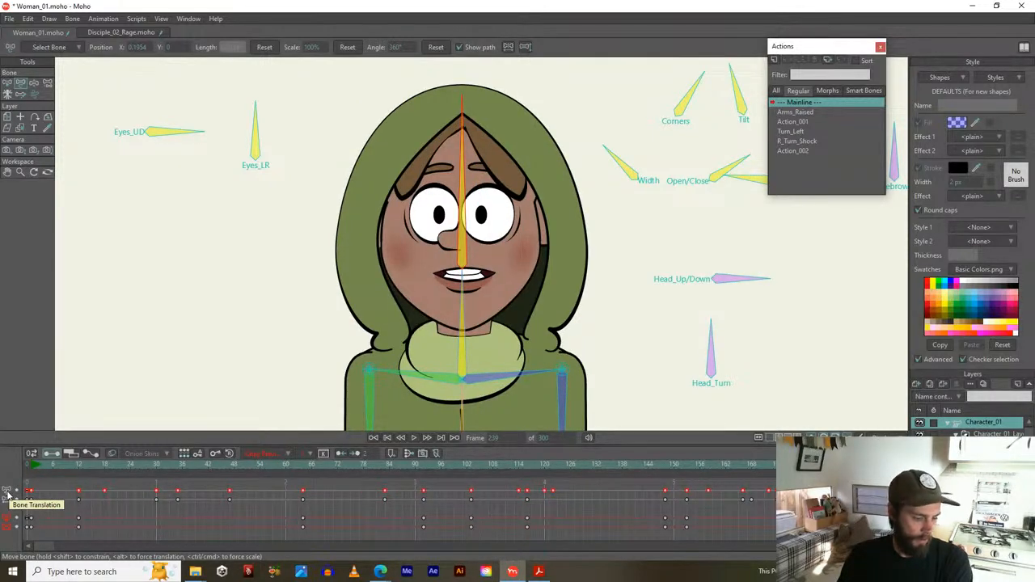
{"action": "key", "text": "Delete"}
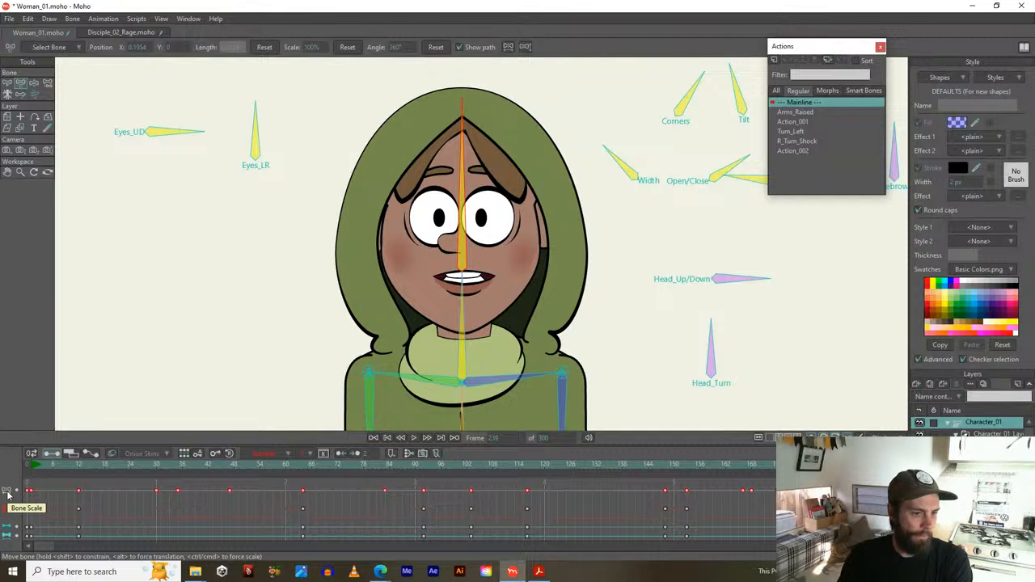
{"action": "key", "text": "Delete"}
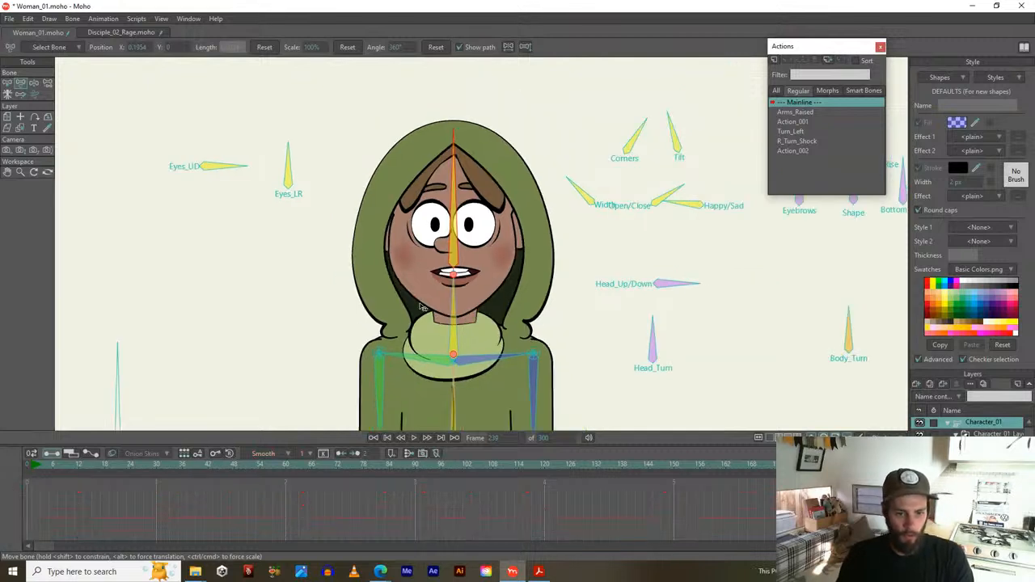
{"action": "left_click", "coordinate": [790, 113]}
{"action": "right_click", "coordinate": [790, 113]}
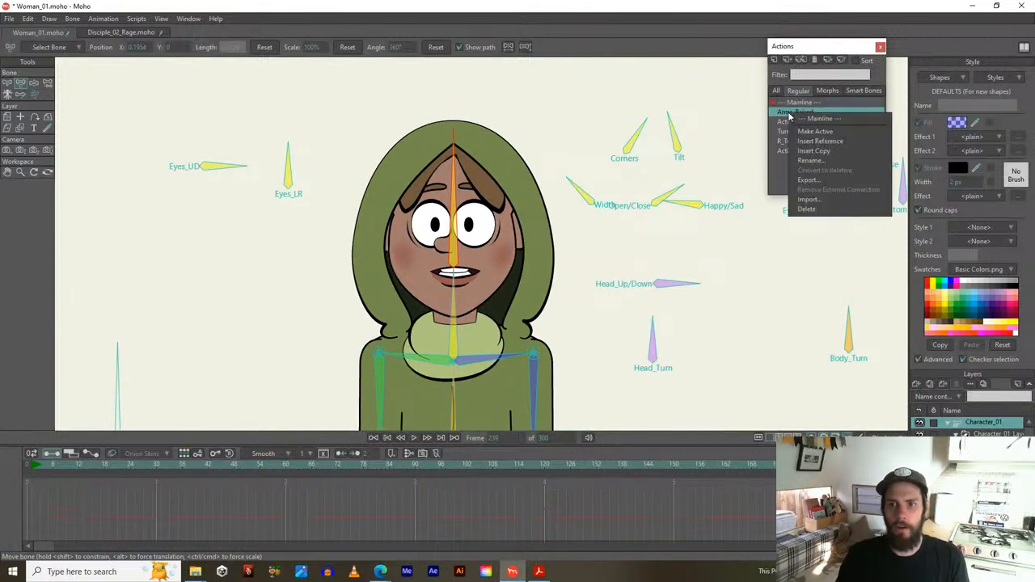
{"action": "left_click", "coordinate": [813, 151]}
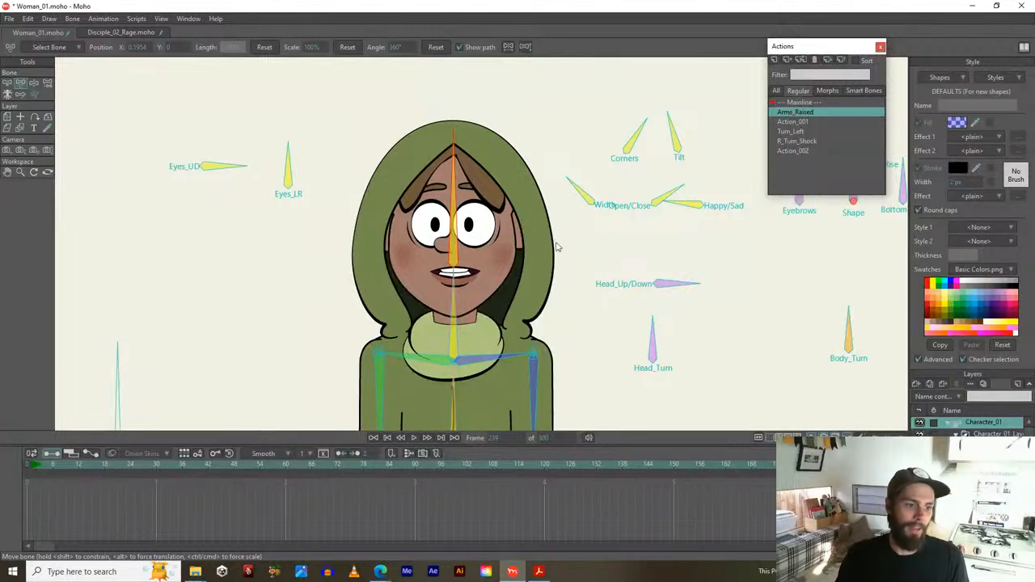
Insert a copy of the Arms_Raised action at frame 1 of the woman's main timeline
{"action": "left_click", "coordinate": [32, 471]}
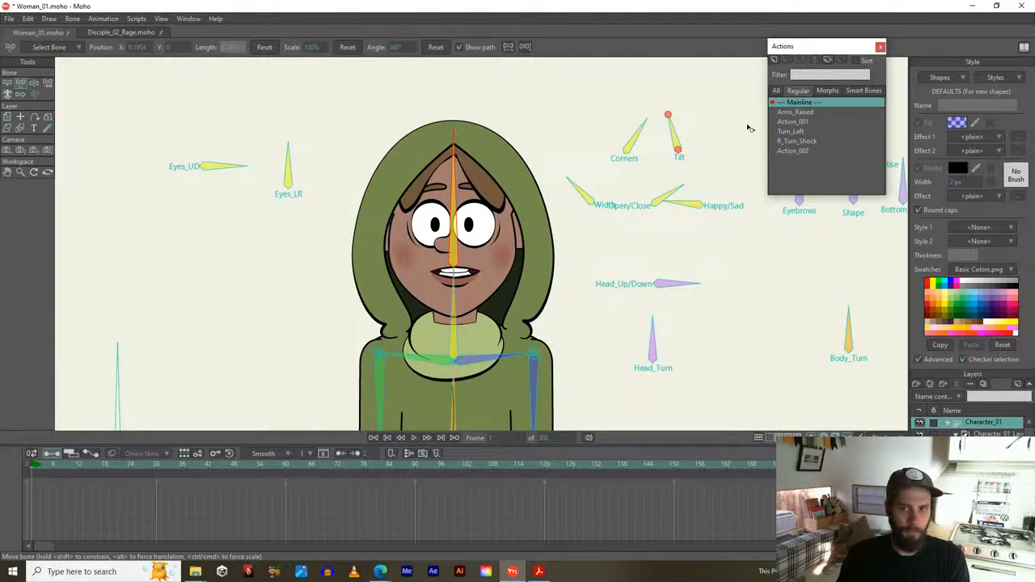
{"action": "right_click", "coordinate": [795, 112]}
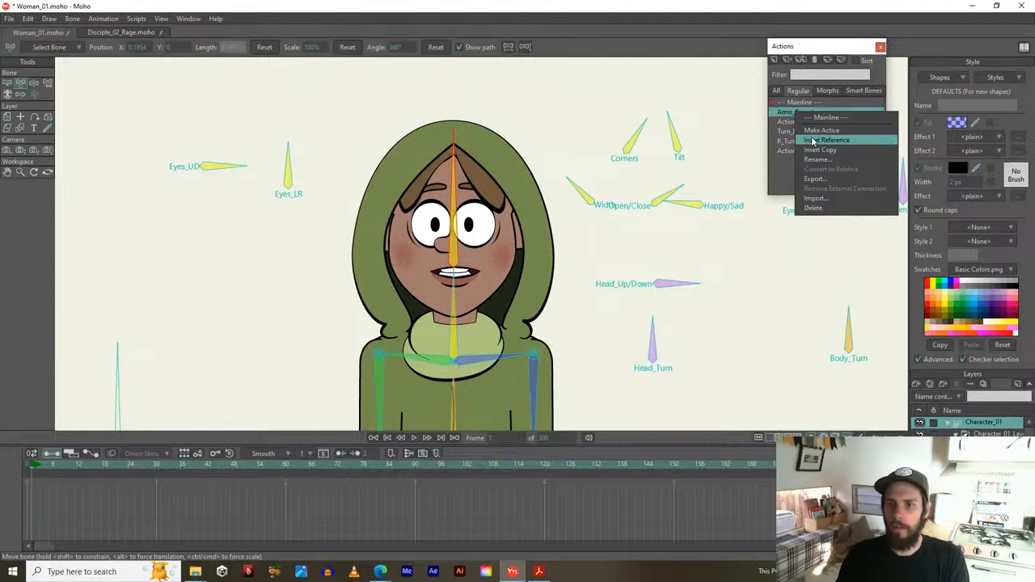
{"action": "scroll", "coordinate": [463, 242], "scroll_direction": "down", "scroll_amount": 2}
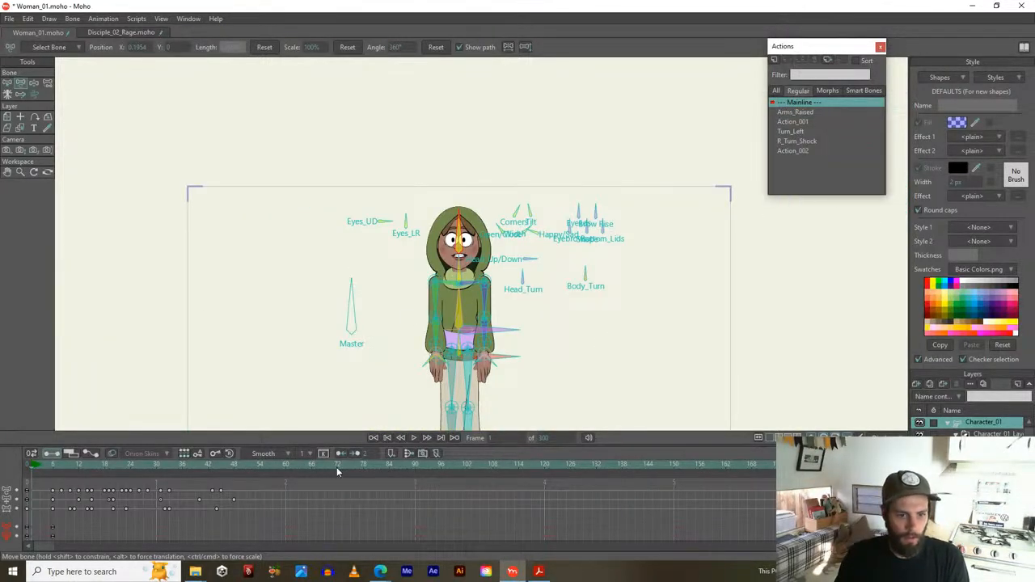
Set the woman's playback range to end at frame 72 and play the Arms_Raised animation
{"action": "right_click", "coordinate": [337, 466], "text": "alt"}
{"action": "key", "text": "space"}
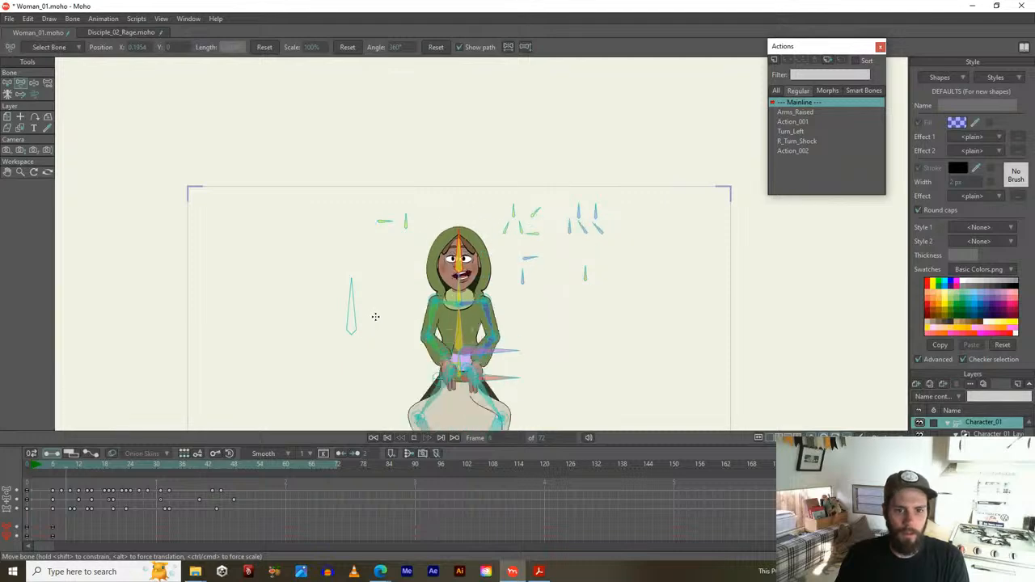
{"action": "scroll", "coordinate": [364, 320], "scroll_direction": "up", "scroll_amount": 2}
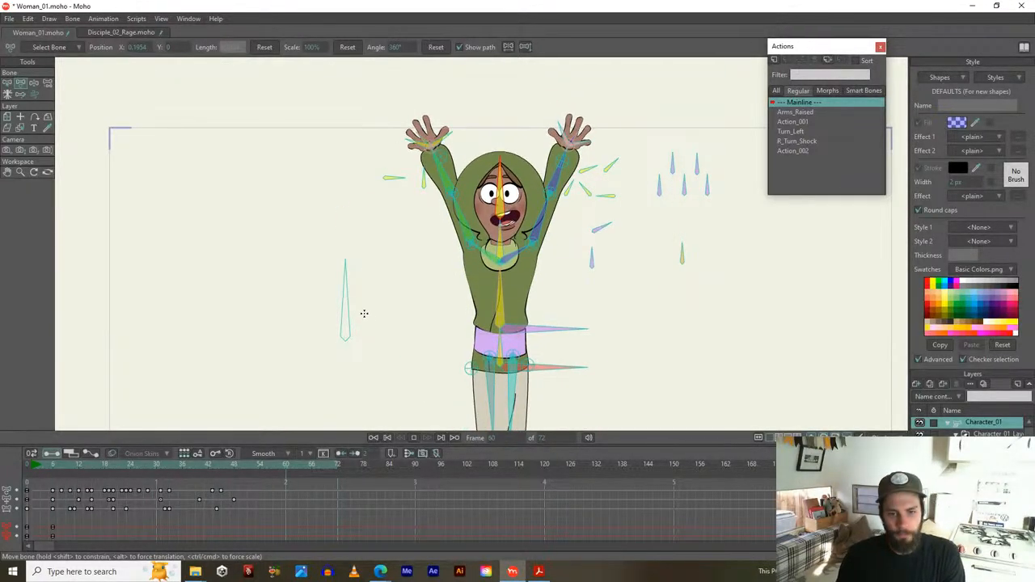
{"action": "key", "text": "space"}
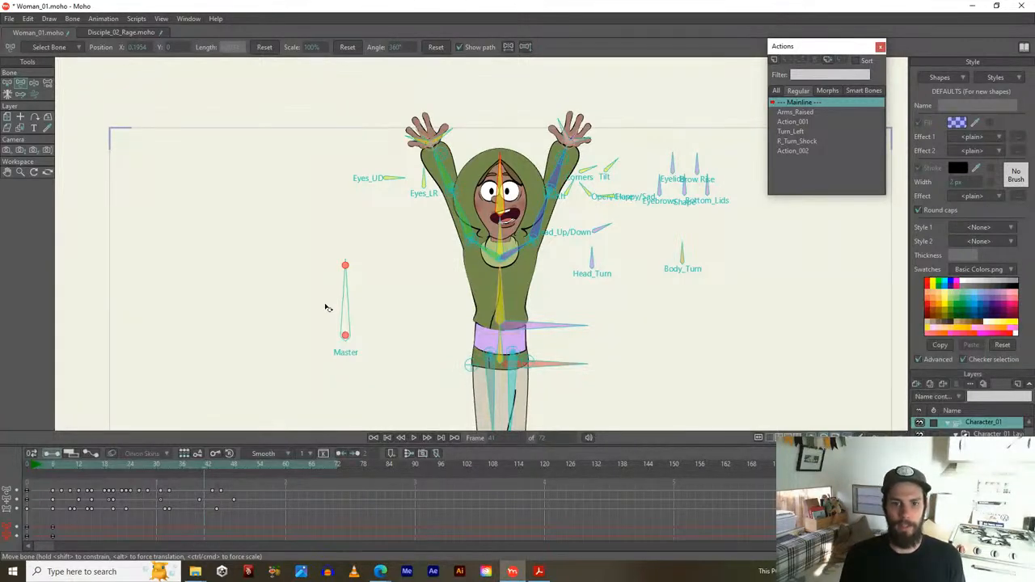
Insert a copy of Action_001 at frame 54 of the woman's timeline and delete the extra keyframes just before that frame
{"action": "left_click", "coordinate": [252, 465]}
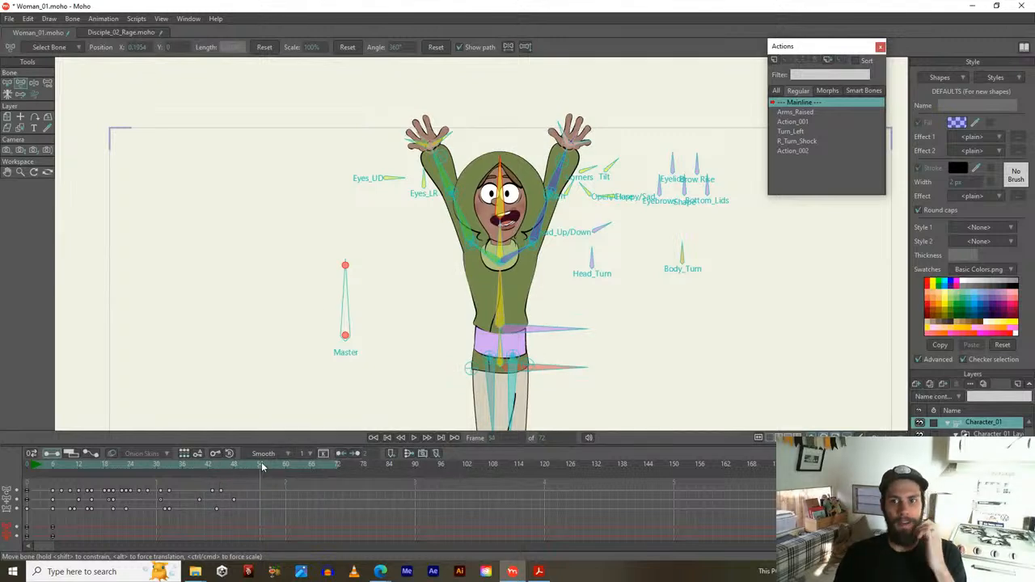
{"action": "left_click", "coordinate": [794, 122]}
{"action": "right_click", "coordinate": [793, 123]}
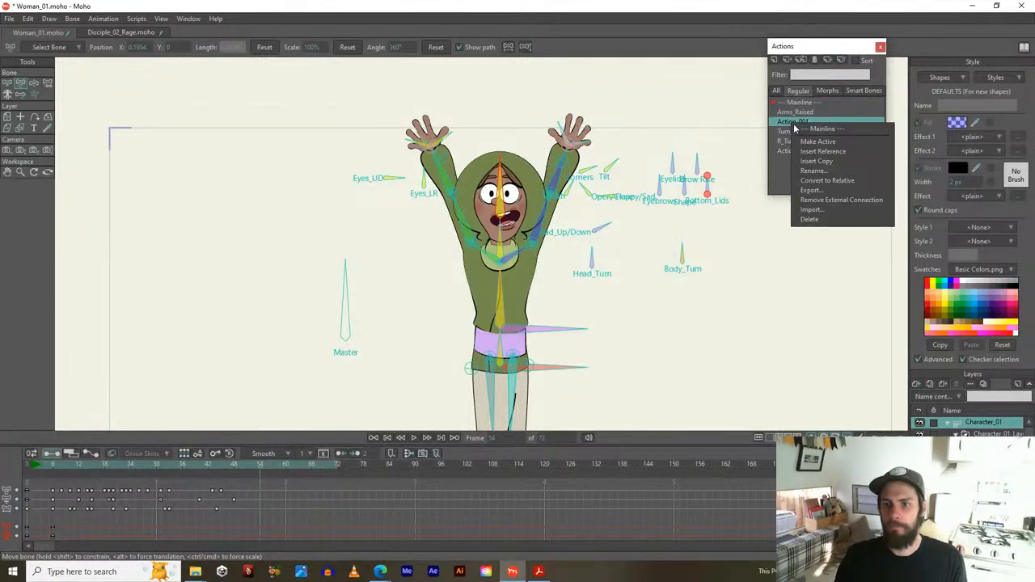
{"action": "left_click", "coordinate": [712, 240]}
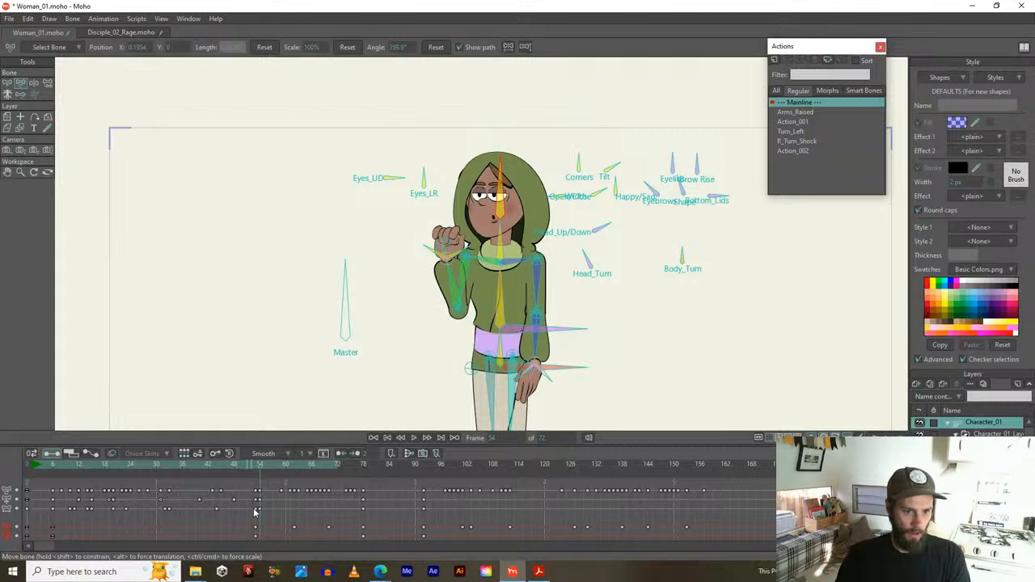
{"action": "left_click_drag", "start_coordinate": [245, 487], "coordinate": [256, 523]}
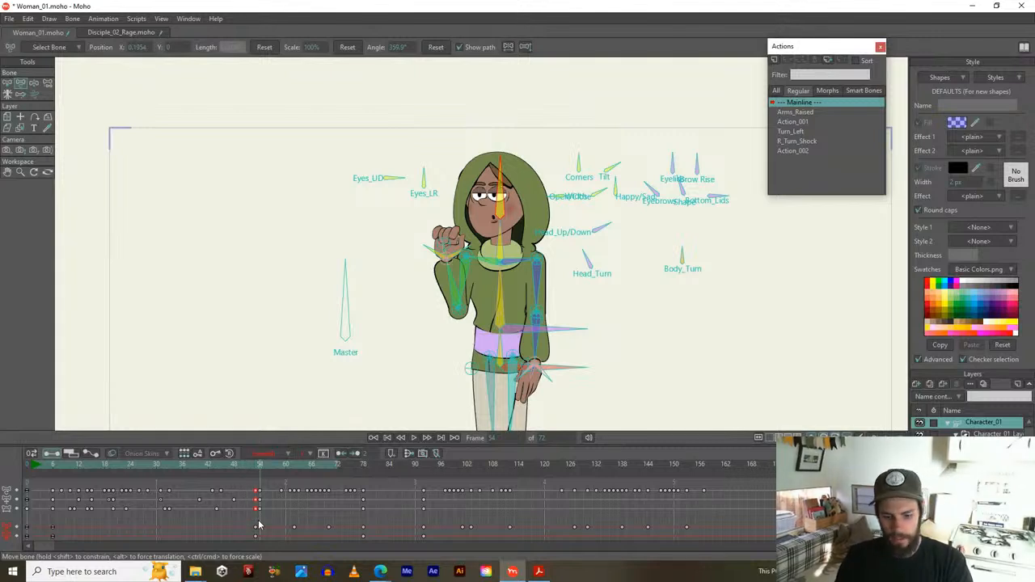
{"action": "key", "text": "Delete"}
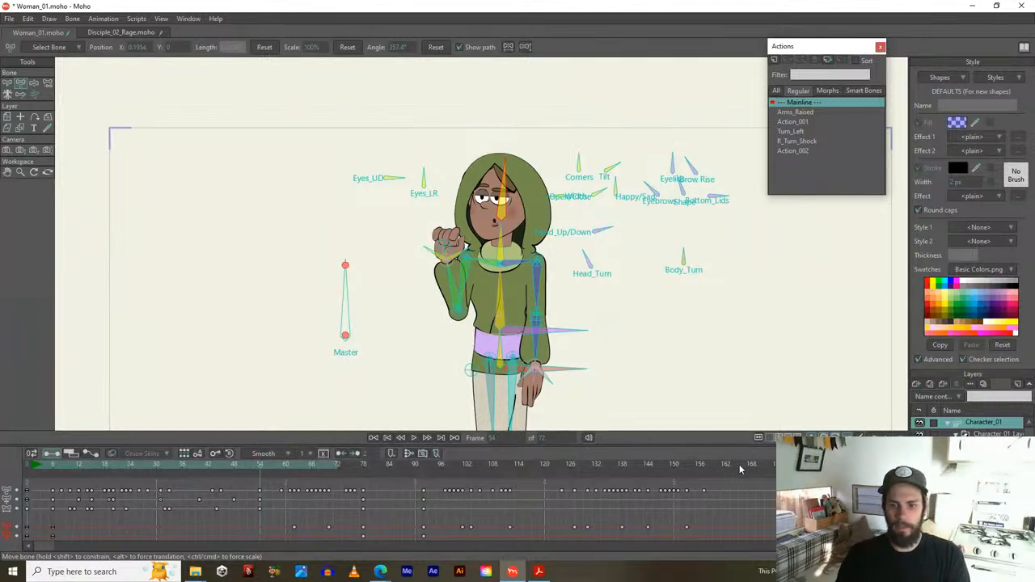
Extend the playback range to frame 165, play the combined actions and scrub through the early frames to frame 31
{"action": "right_click", "coordinate": [740, 469], "text": "alt"}
{"action": "key", "text": "space"}
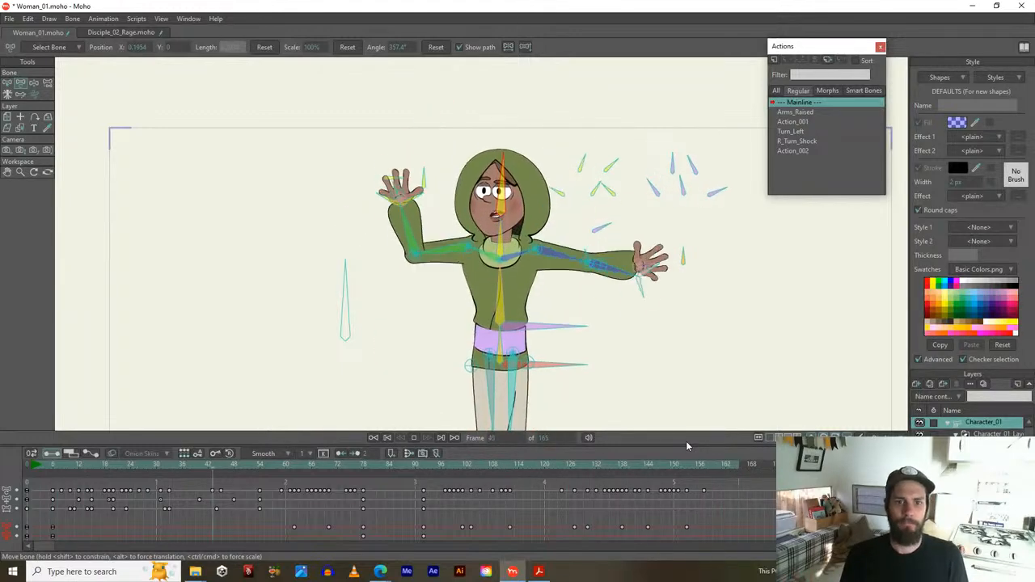
{"action": "key", "text": "space"}
{"action": "left_click_drag", "start_coordinate": [451, 394], "coordinate": [392, 349]}
{"action": "scroll", "coordinate": [443, 283], "scroll_direction": "up", "scroll_amount": 3}
{"action": "left_click_drag", "start_coordinate": [80, 462], "coordinate": [160, 461]}
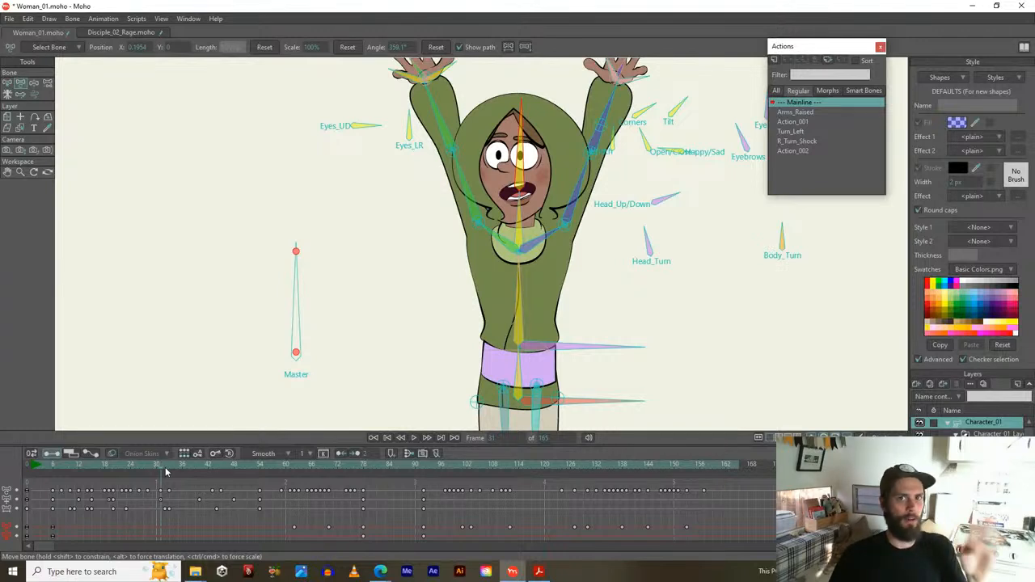
Rotate the woman's Master bone to about 61° at frame 1
{"action": "left_click", "coordinate": [31, 465]}
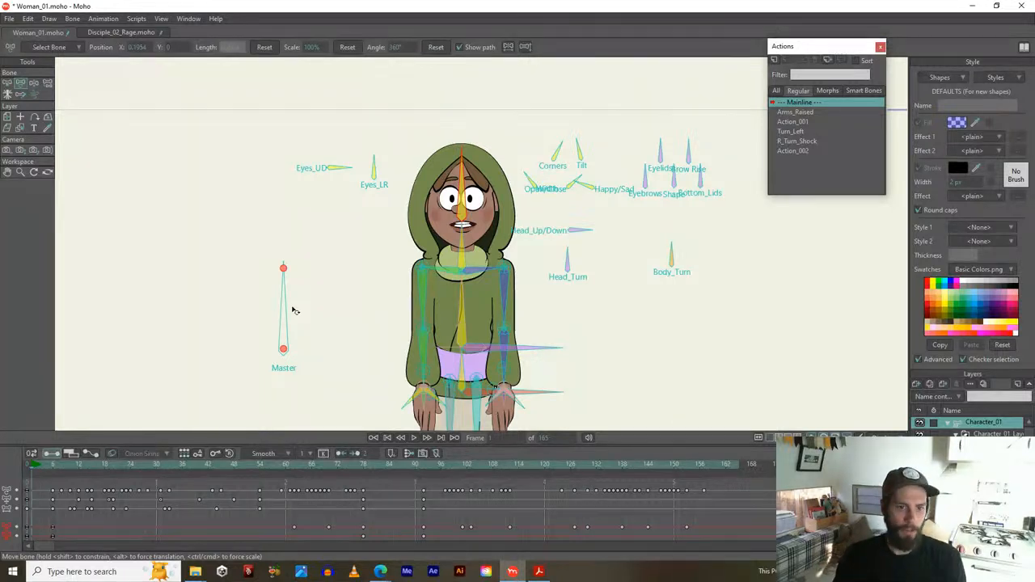
{"action": "left_click_drag", "start_coordinate": [284, 311], "coordinate": [310, 311]}
{"action": "left_click_drag", "start_coordinate": [300, 310], "coordinate": [308, 313]}
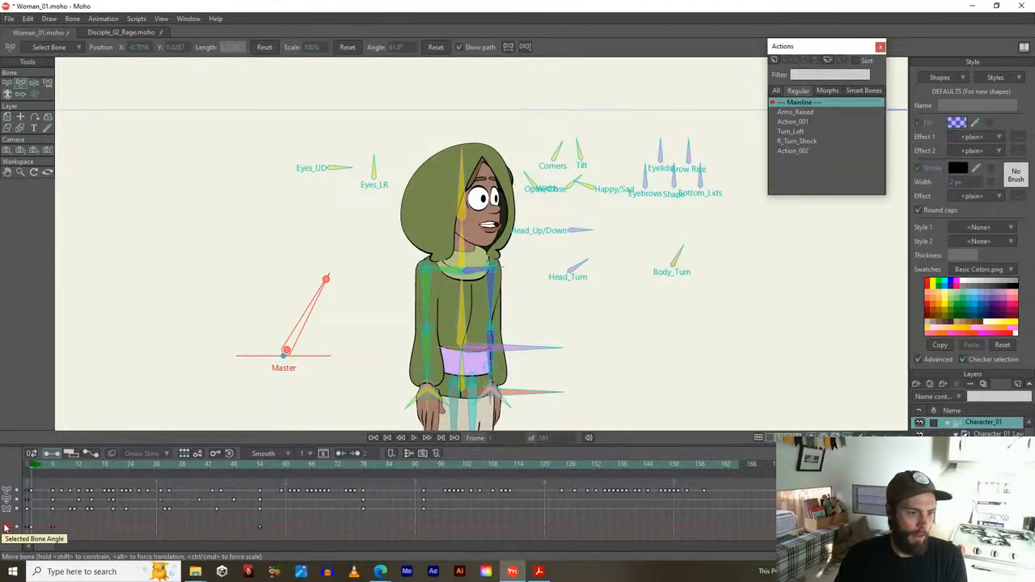
Remove the Master bone's angle keyframes that follow frame 1 and play the turned animation
{"action": "left_click_drag", "start_coordinate": [46, 522], "coordinate": [290, 534]}
{"action": "key", "text": "space"}
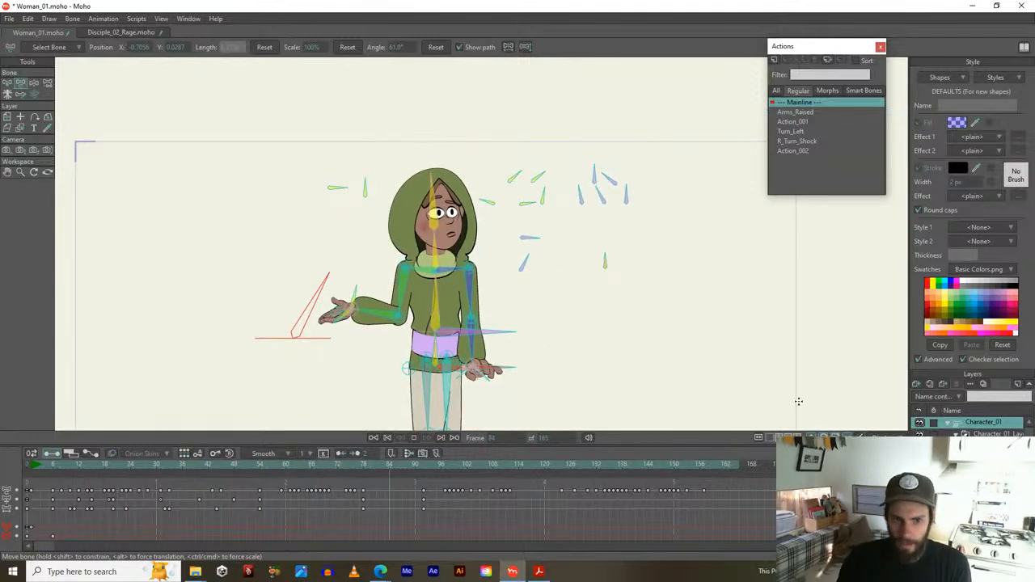
{"action": "key", "text": "space"}
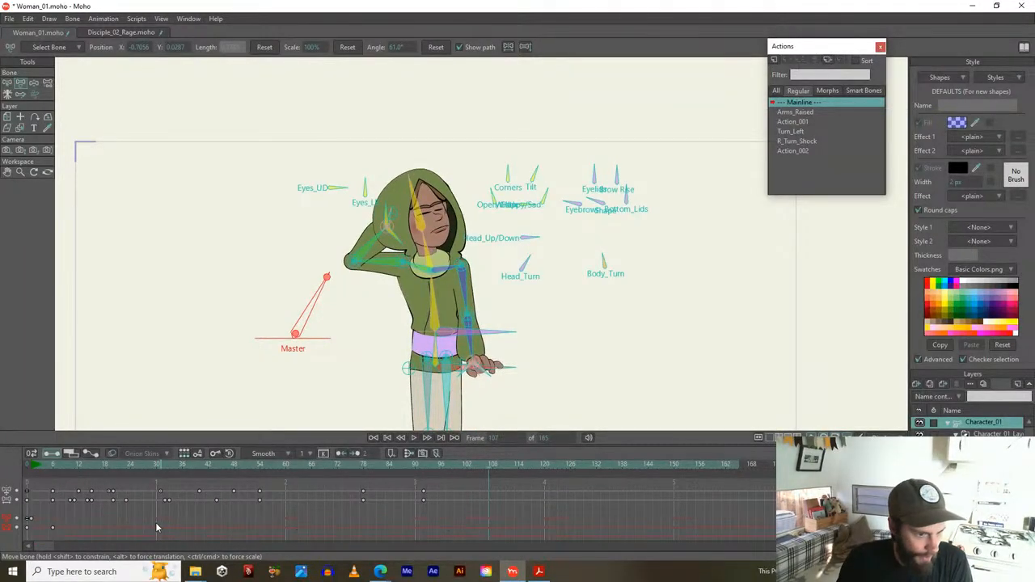
Tilt the Master bone further over at about frame 83 and play the animation
{"action": "left_click_drag", "start_coordinate": [43, 549], "coordinate": [23, 523]}
{"action": "left_click_drag", "start_coordinate": [44, 466], "coordinate": [385, 421]}
{"action": "left_click_drag", "start_coordinate": [322, 288], "coordinate": [347, 300]}
{"action": "key", "text": "space"}
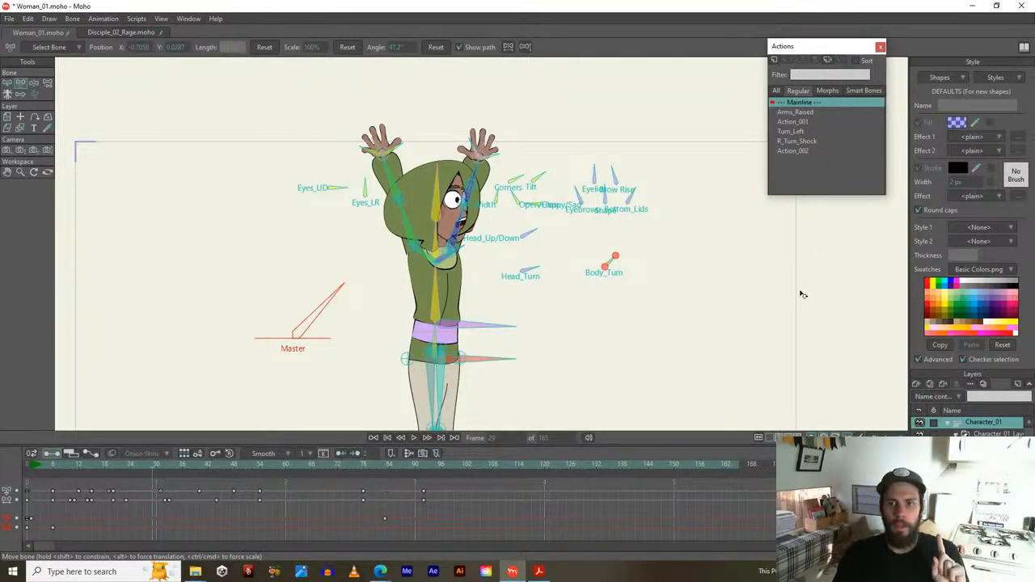
Select the Arms_Raised and Action_001 actions in turn to review the reusable actions
{"action": "left_click", "coordinate": [796, 112]}
{"action": "left_click", "coordinate": [793, 122]}
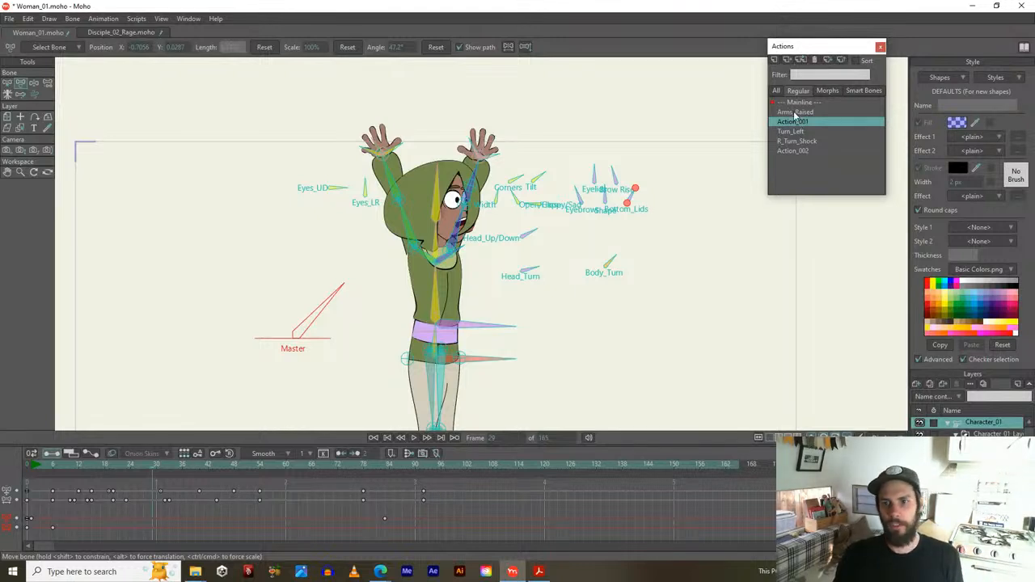
Insert a copy of the R_Turn_Shock action into the Mainline timeline at frame 168
{"action": "left_click", "coordinate": [794, 113]}
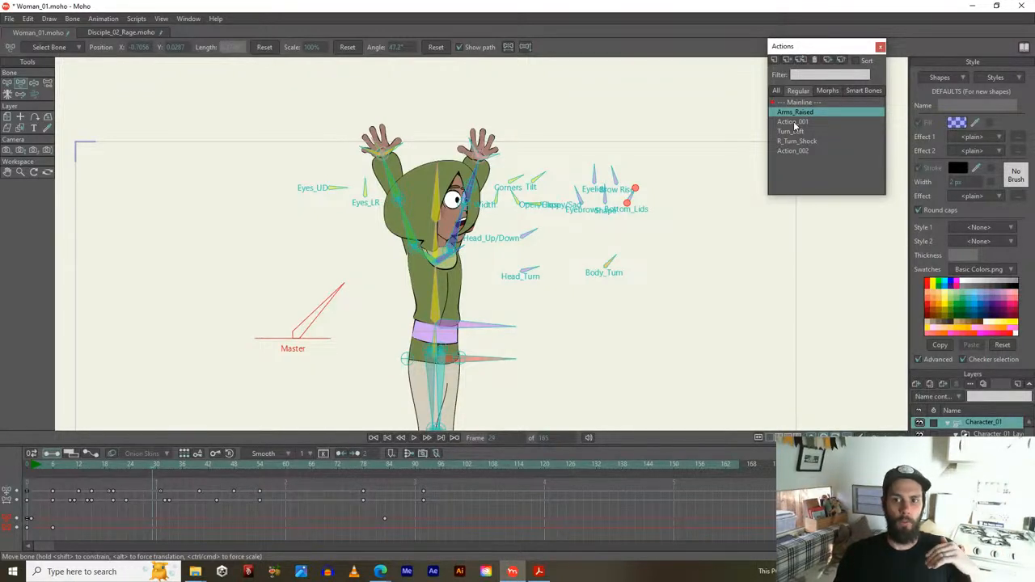
{"action": "left_click", "coordinate": [794, 122]}
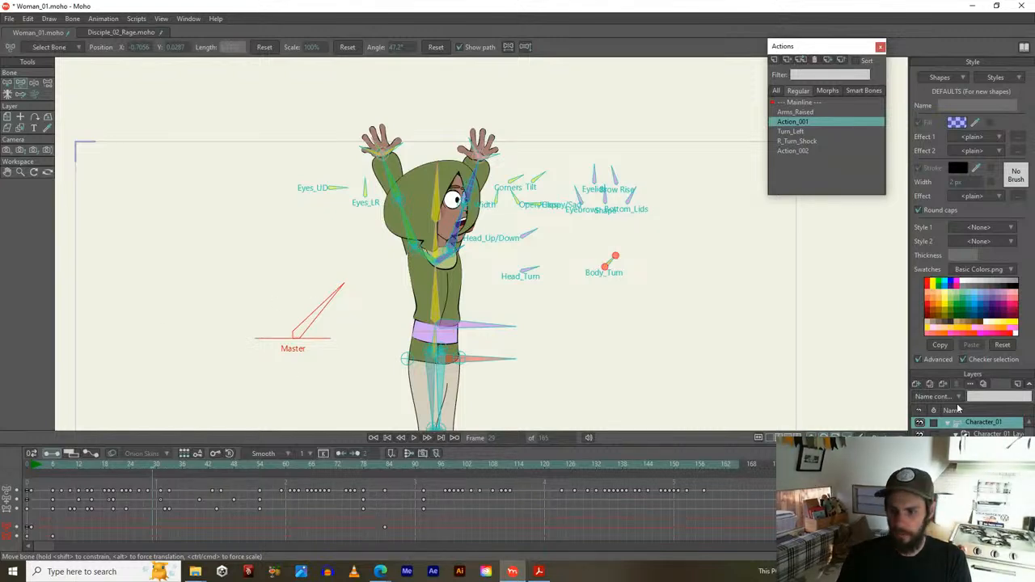
{"action": "left_click", "coordinate": [799, 102]}
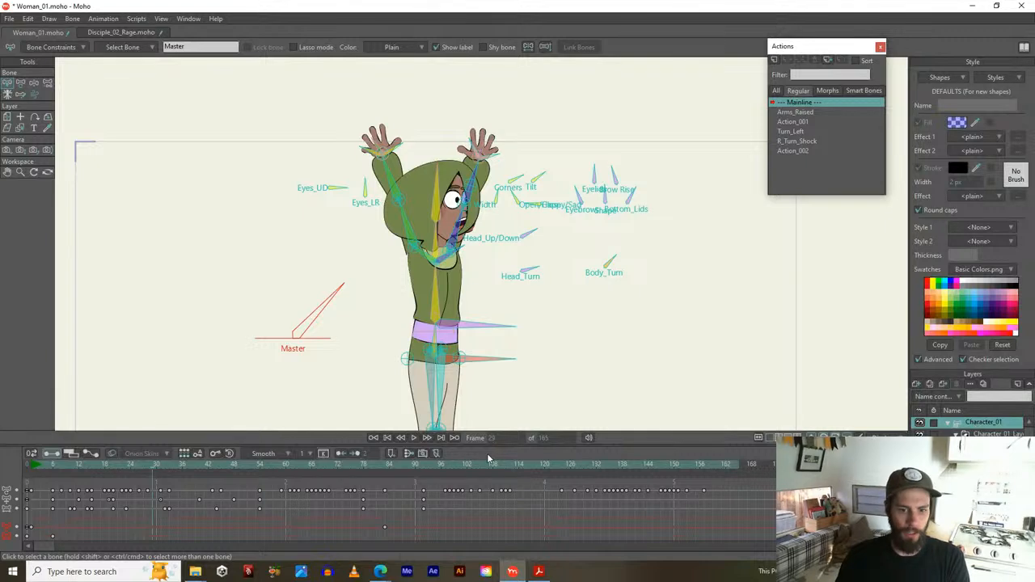
{"action": "left_click_drag", "start_coordinate": [473, 462], "coordinate": [755, 464]}
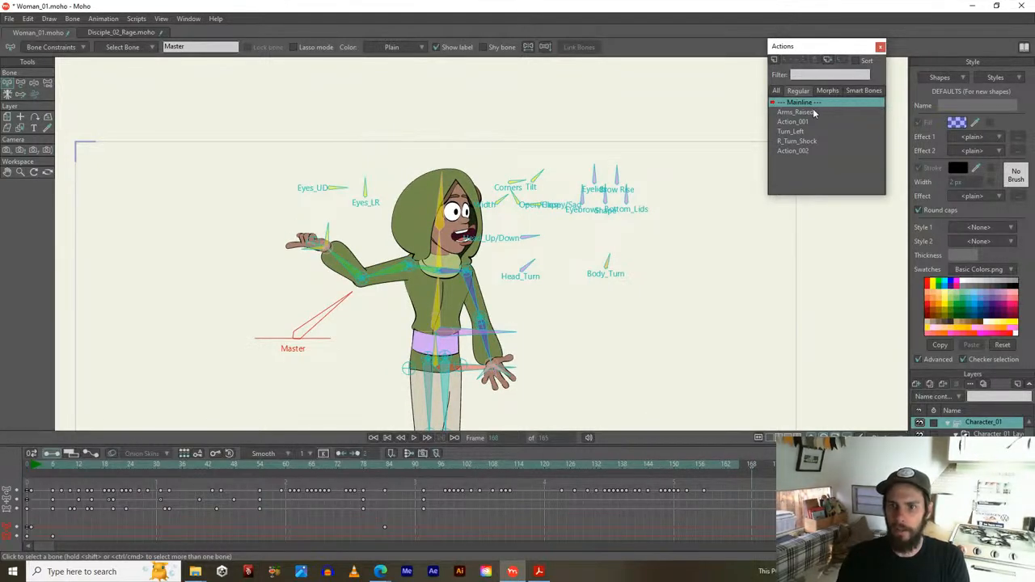
{"action": "right_click", "coordinate": [786, 122]}
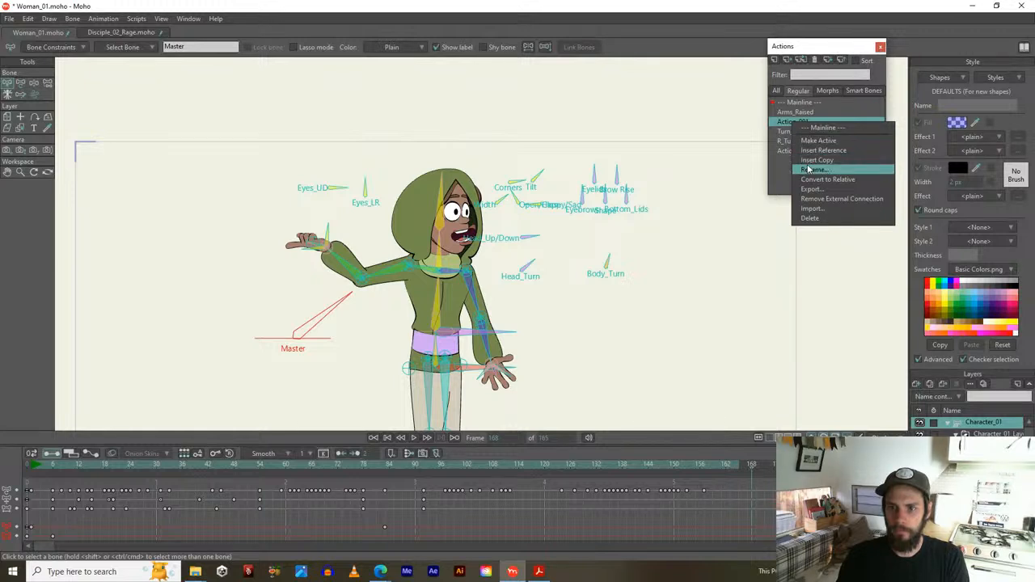
{"action": "left_click", "coordinate": [815, 159]}
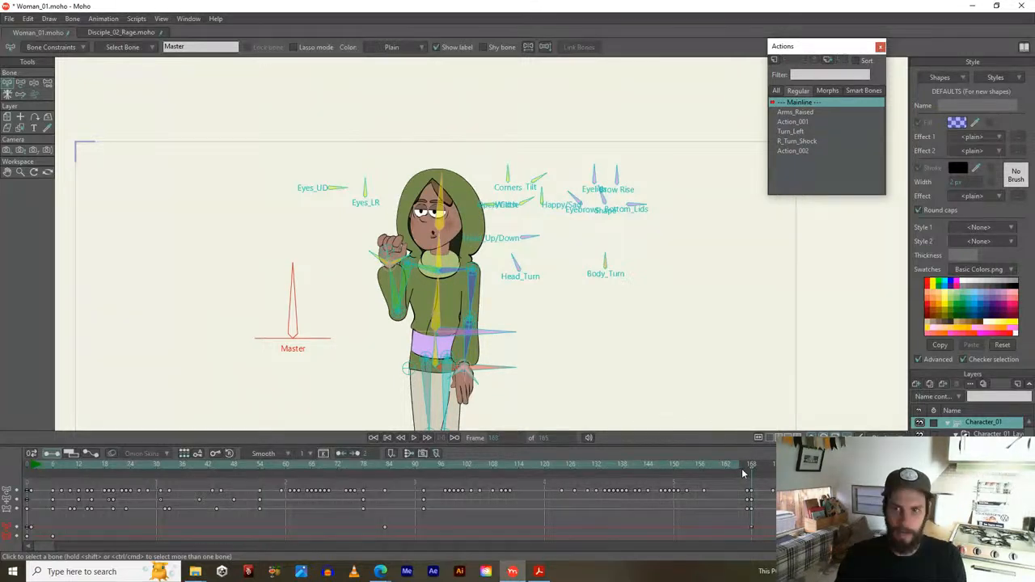
{"action": "right_click", "coordinate": [796, 142]}
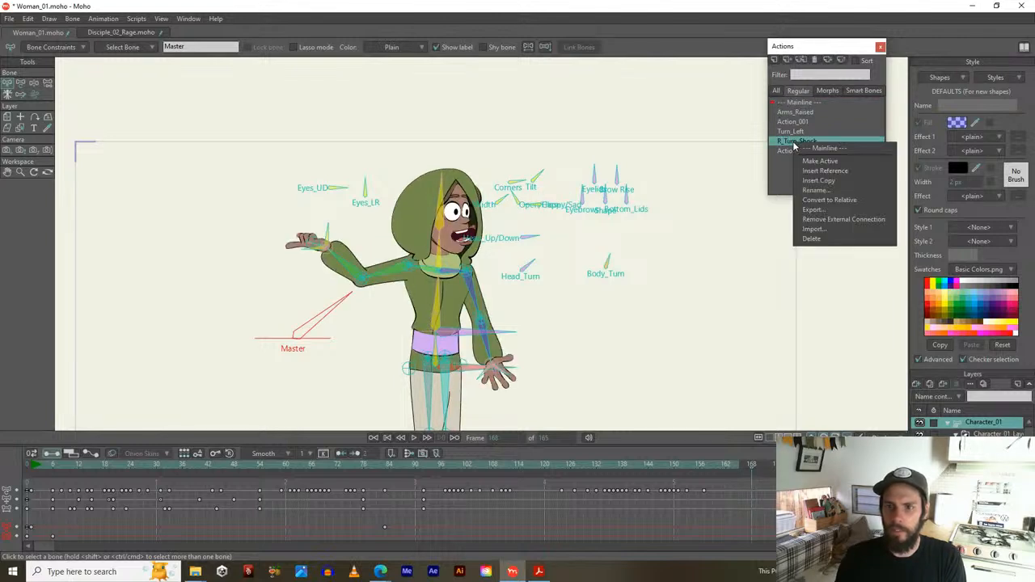
{"action": "left_click", "coordinate": [817, 181]}
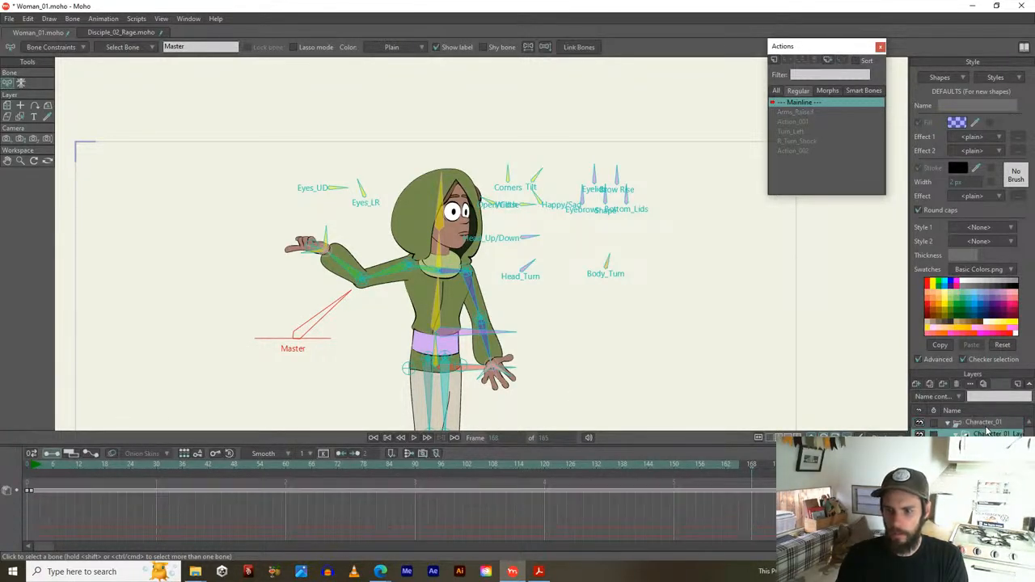
Delete all of the Master bone's angle keyframes on the Mainline timeline
{"action": "key", "text": "t"}
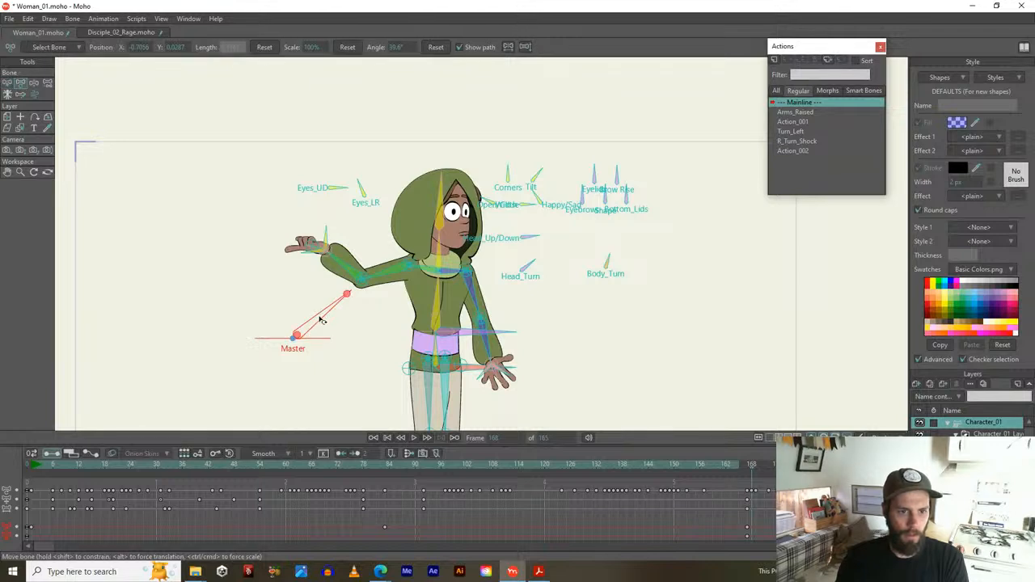
{"action": "left_click", "coordinate": [5, 528]}
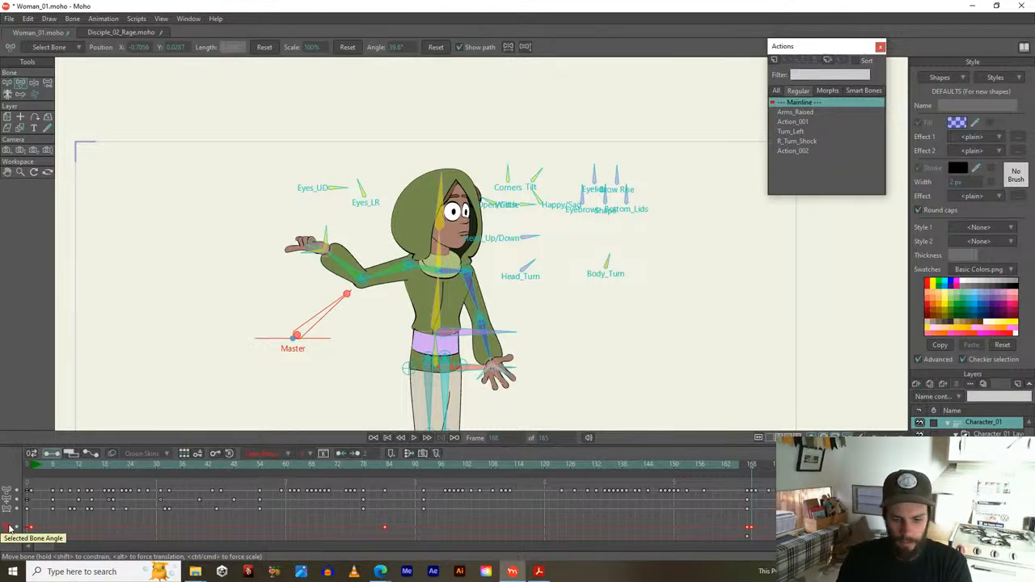
{"action": "key", "text": "Delete"}
{"action": "scroll", "coordinate": [447, 278], "scroll_direction": "down", "scroll_amount": 1}
{"action": "left_click_drag", "start_coordinate": [458, 276], "coordinate": [471, 203]}
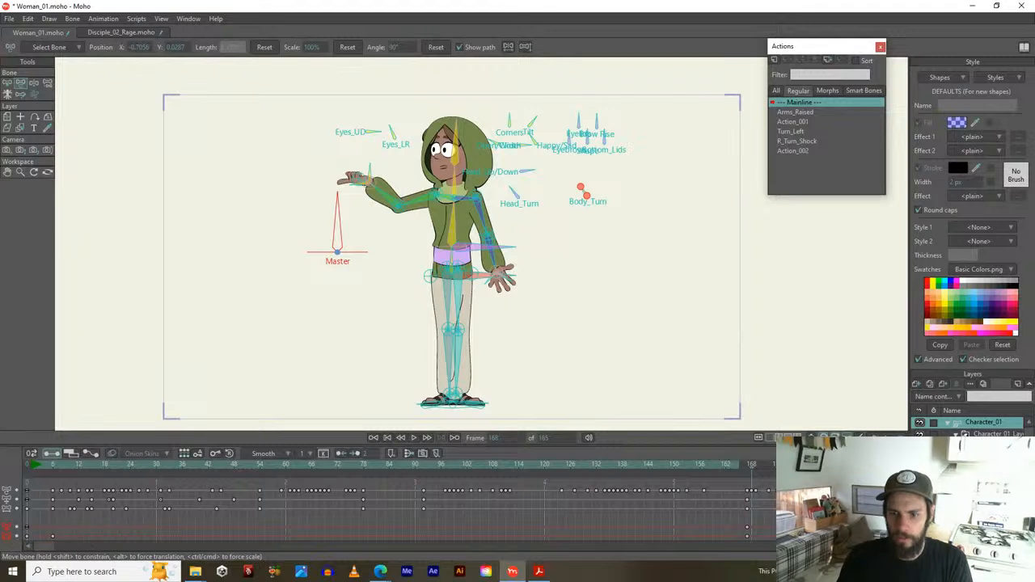
Extend the animation's playback end to frame 327 and preview the inserted R_Turn_Shock action from frame 168 onward
{"action": "key", "text": "space"}
{"action": "scroll", "coordinate": [61, 544], "scroll_direction": "down", "scroll_amount": 6}
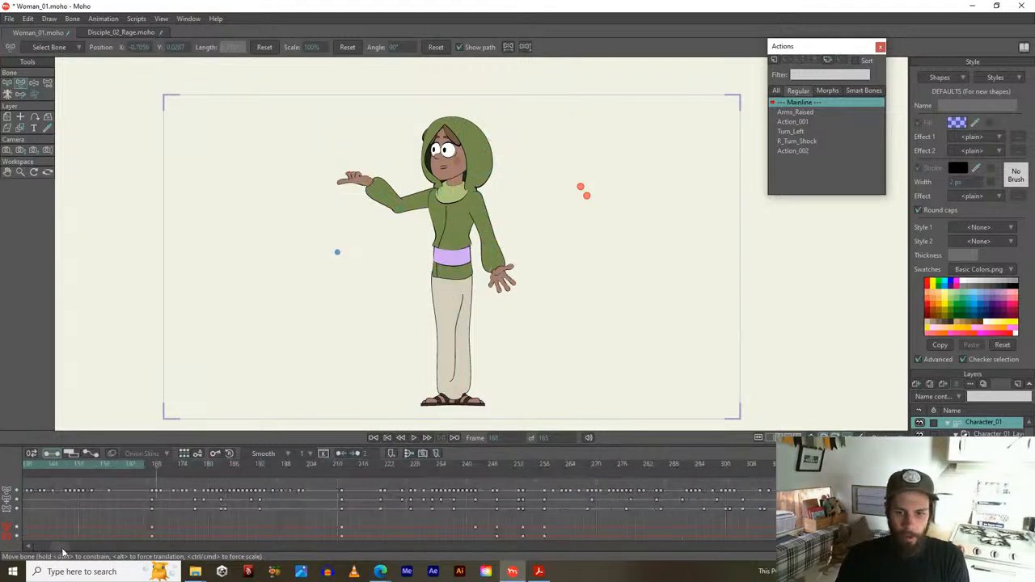
{"action": "right_click", "coordinate": [662, 467], "text": "ctrl"}
{"action": "scroll", "coordinate": [318, 506], "scroll_direction": "up", "scroll_amount": 4}
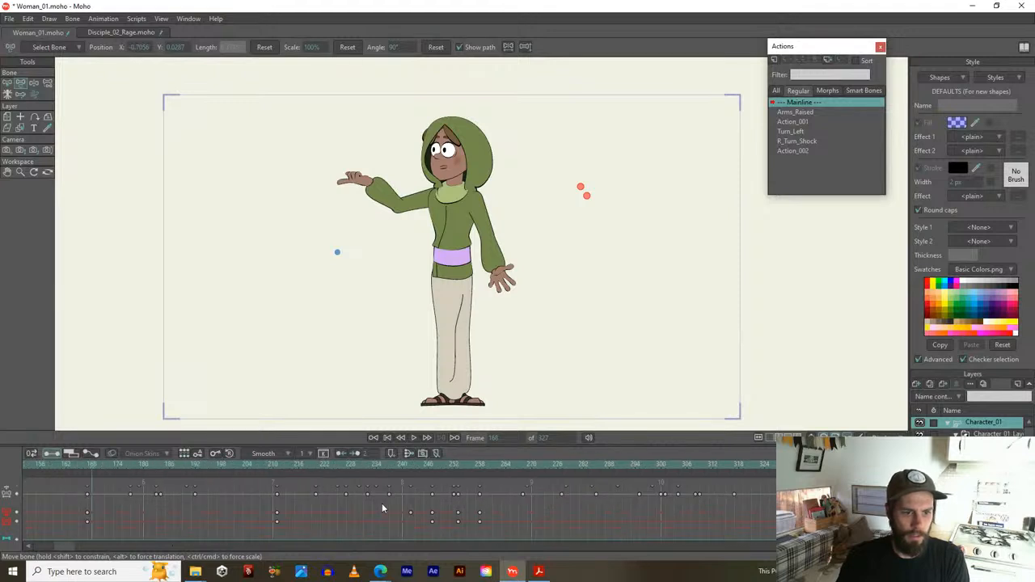
{"action": "left_click", "coordinate": [442, 465]}
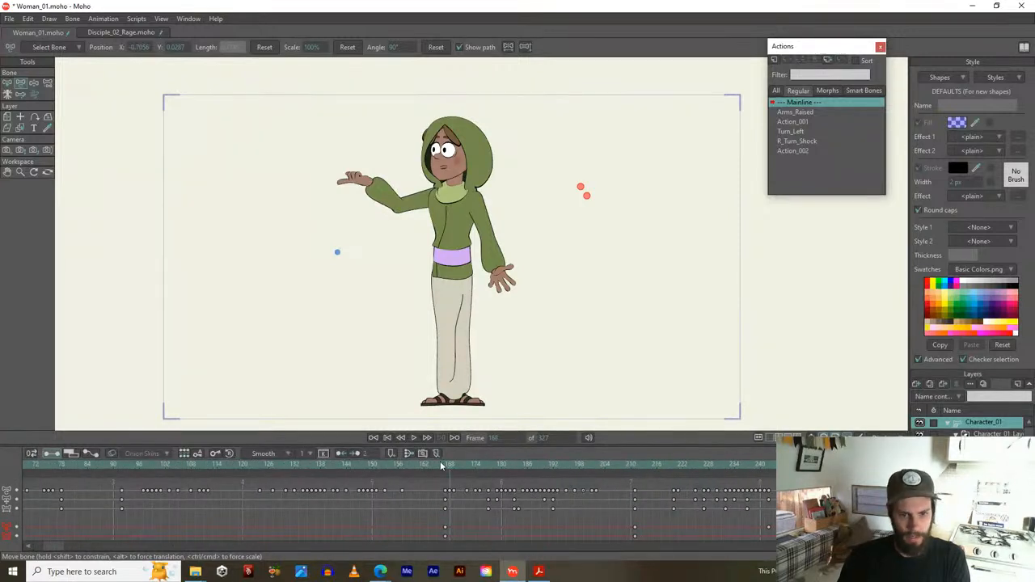
{"action": "left_click_drag", "start_coordinate": [445, 471], "coordinate": [590, 489]}
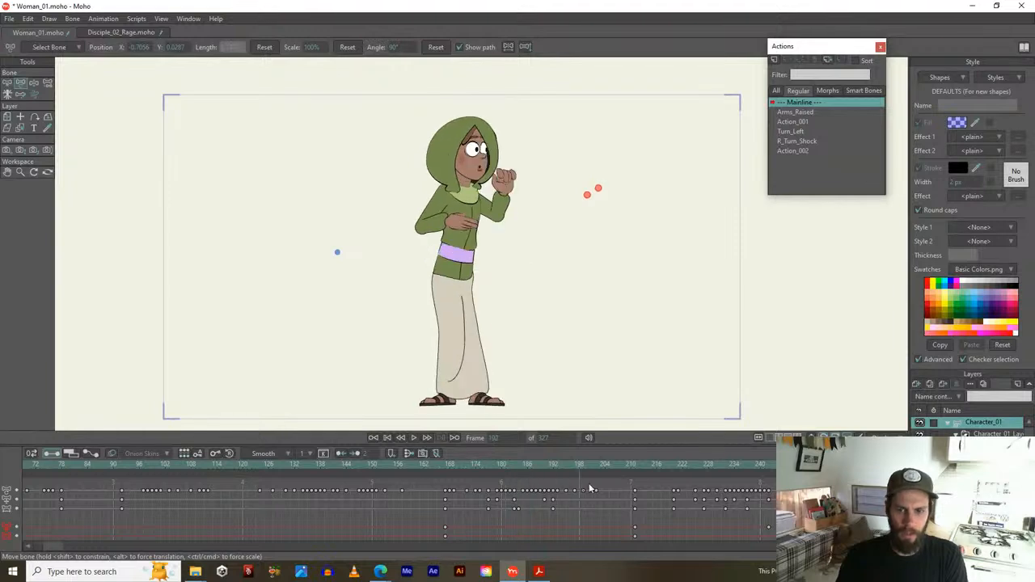
{"action": "key", "text": "space"}
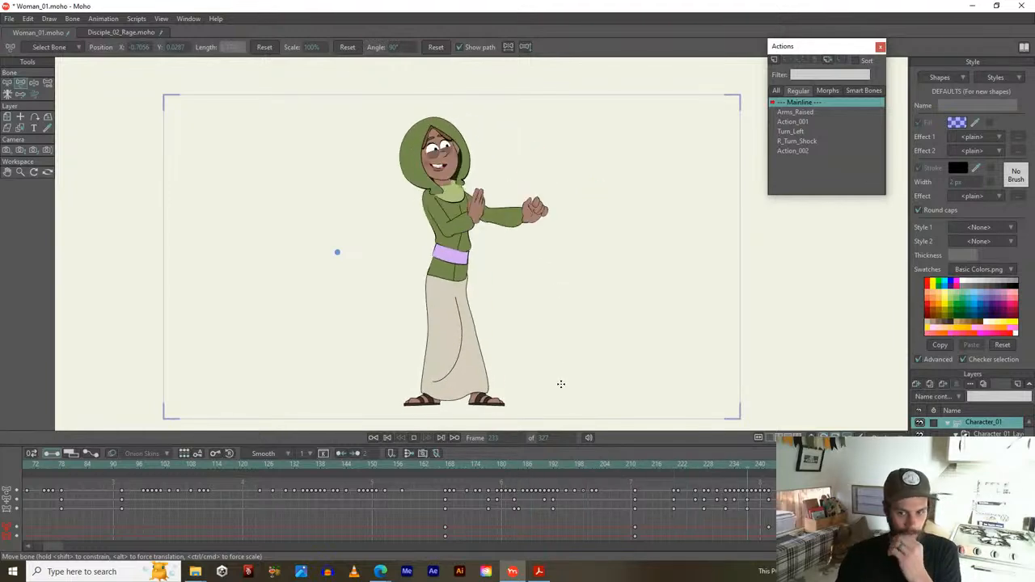
Collapse the Character_01 layer group and return the timeline to frame 0
{"action": "left_click", "coordinate": [947, 423]}
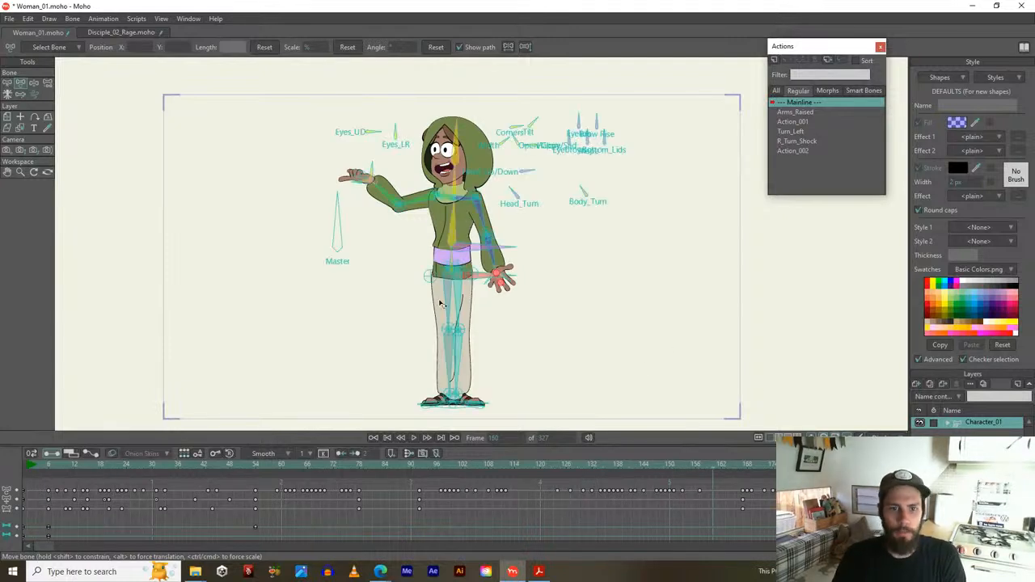
{"action": "scroll", "coordinate": [384, 290], "scroll_direction": "up", "scroll_amount": 4}
{"action": "scroll", "coordinate": [356, 291], "scroll_direction": "down", "scroll_amount": 3}
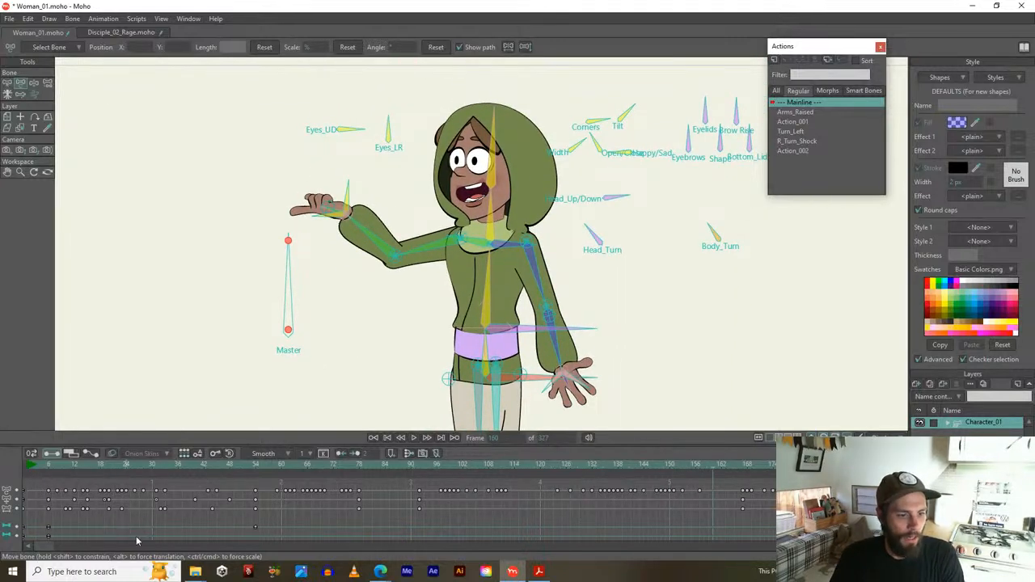
{"action": "left_click_drag", "start_coordinate": [43, 547], "coordinate": [30, 547]}
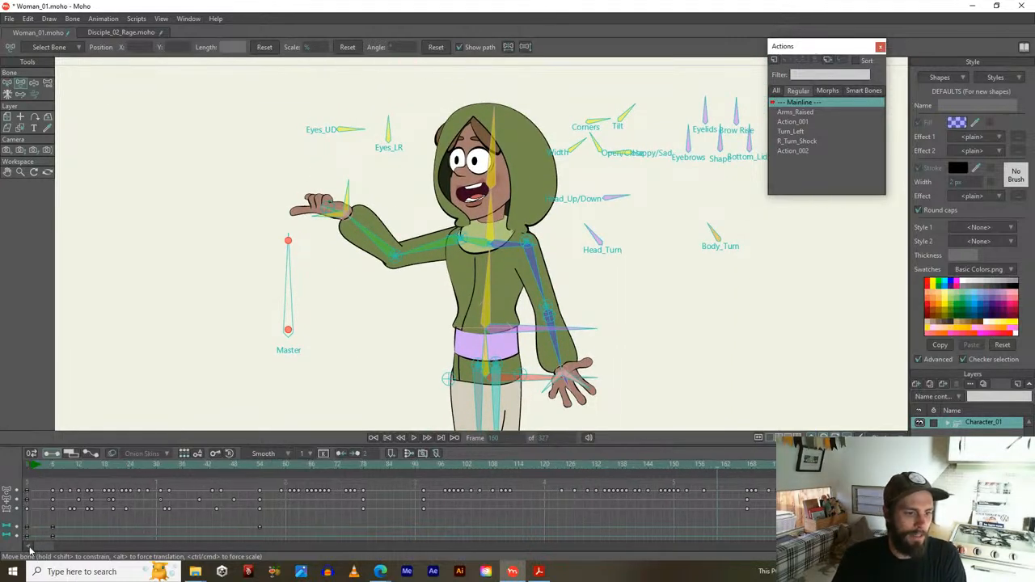
{"action": "left_click", "coordinate": [31, 466]}
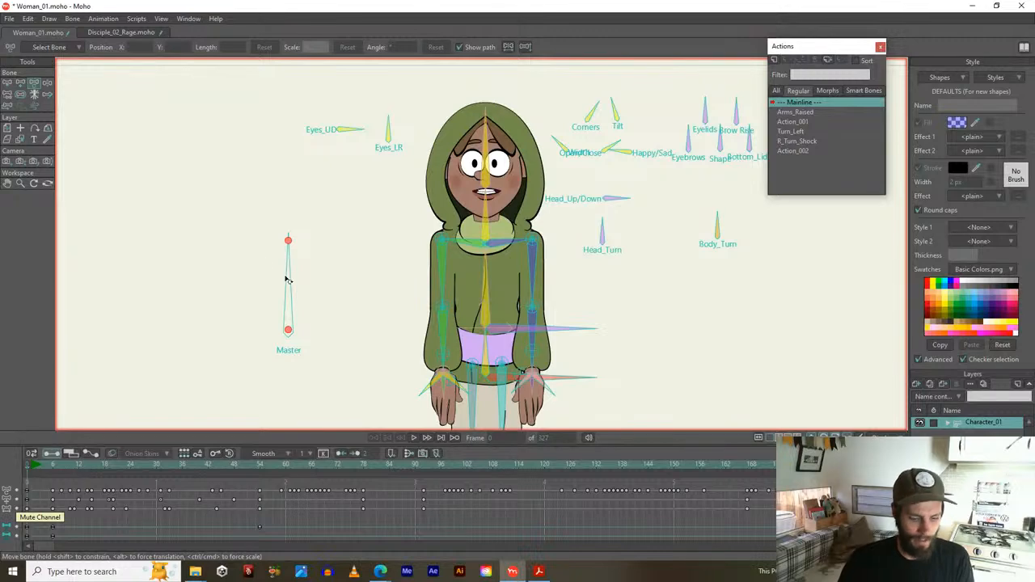
Select bone B22 in the hand beneath the green arm bones and open its bone constraints to examine the dynamics
{"action": "key", "text": "b"}
{"action": "left_click", "coordinate": [446, 276]}
{"action": "left_click", "coordinate": [443, 340]}
{"action": "scroll", "coordinate": [440, 345], "scroll_direction": "up", "scroll_amount": 2}
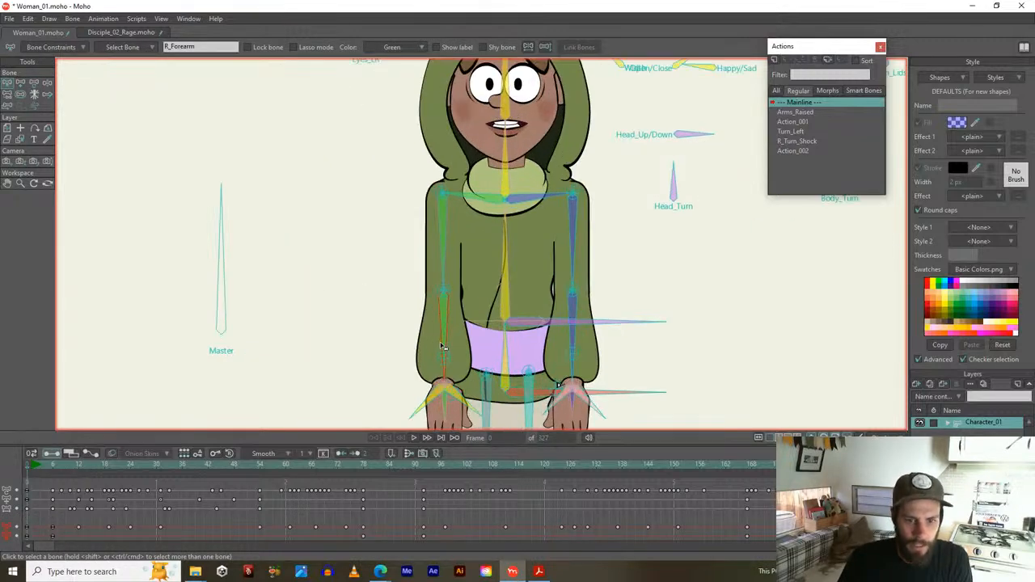
{"action": "scroll", "coordinate": [440, 344], "scroll_direction": "up", "scroll_amount": 3}
{"action": "left_click", "coordinate": [441, 329]}
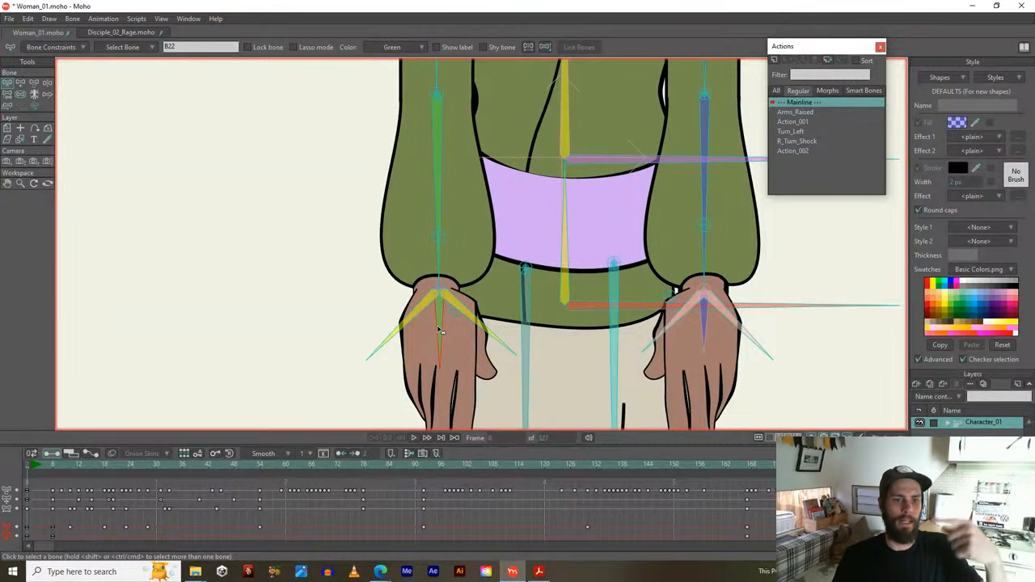
{"action": "left_click", "coordinate": [55, 47]}
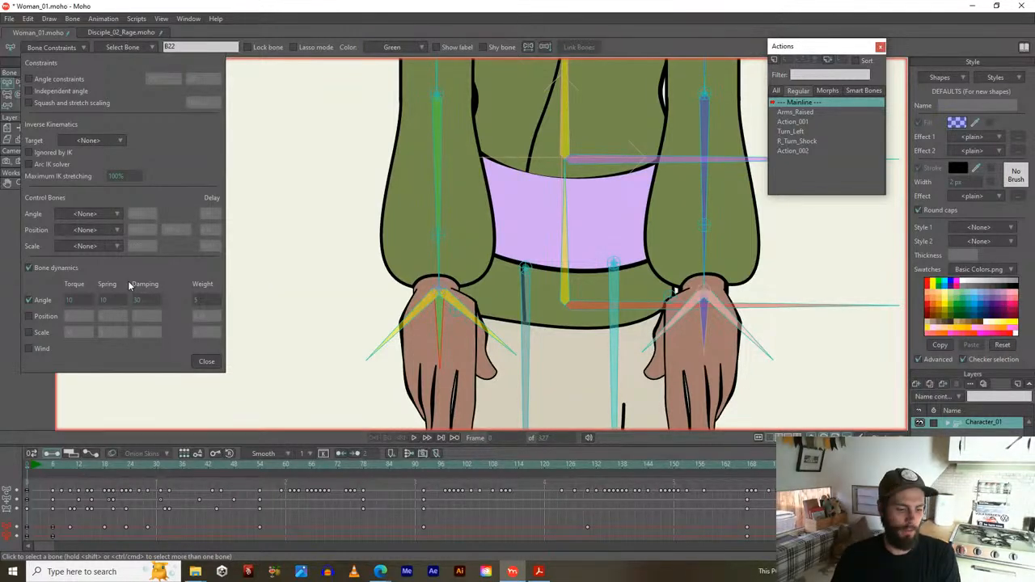
Select the B_Chest bone to examine its bone dynamics settings, ending on frame 0
{"action": "scroll", "coordinate": [320, 211], "scroll_direction": "down", "scroll_amount": 1}
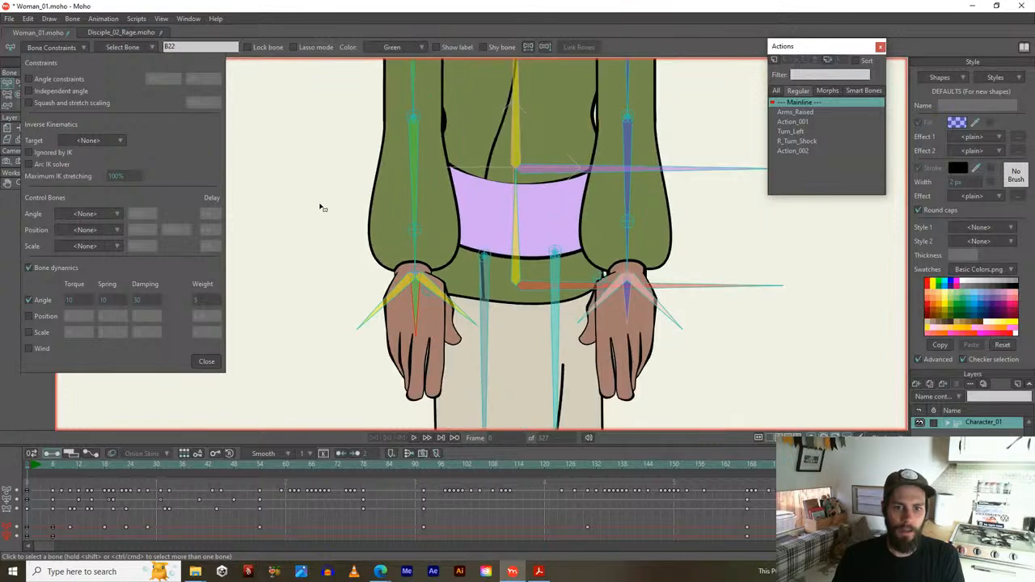
{"action": "left_click", "coordinate": [335, 201]}
{"action": "left_click_drag", "start_coordinate": [331, 187], "coordinate": [334, 275]}
{"action": "scroll", "coordinate": [535, 185], "scroll_direction": "down", "scroll_amount": 1}
{"action": "left_click_drag", "start_coordinate": [526, 183], "coordinate": [525, 246]}
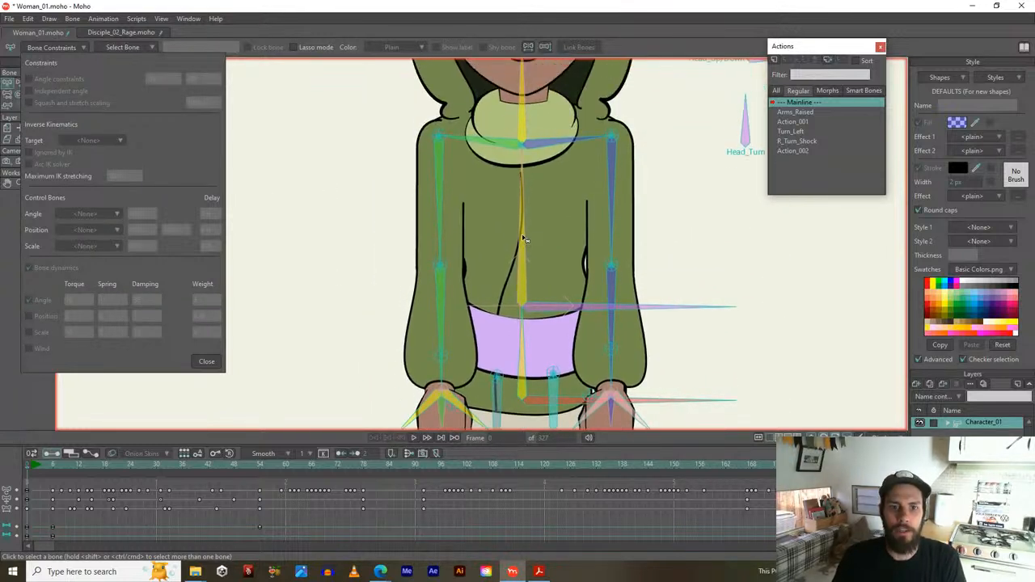
{"action": "left_click", "coordinate": [521, 204]}
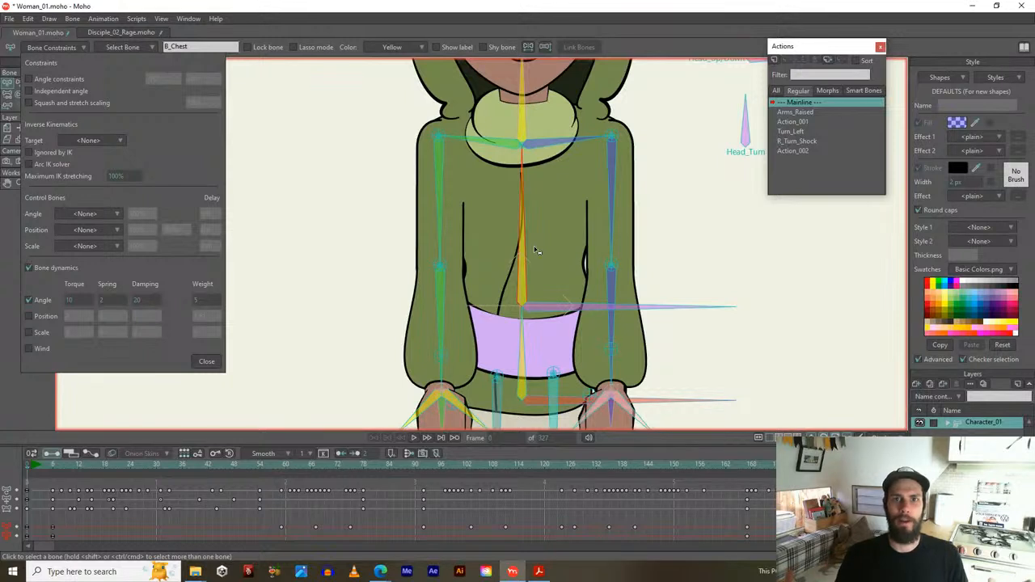
{"action": "scroll", "coordinate": [566, 258], "scroll_direction": "down", "scroll_amount": 2}
{"action": "left_click_drag", "start_coordinate": [546, 261], "coordinate": [520, 278]}
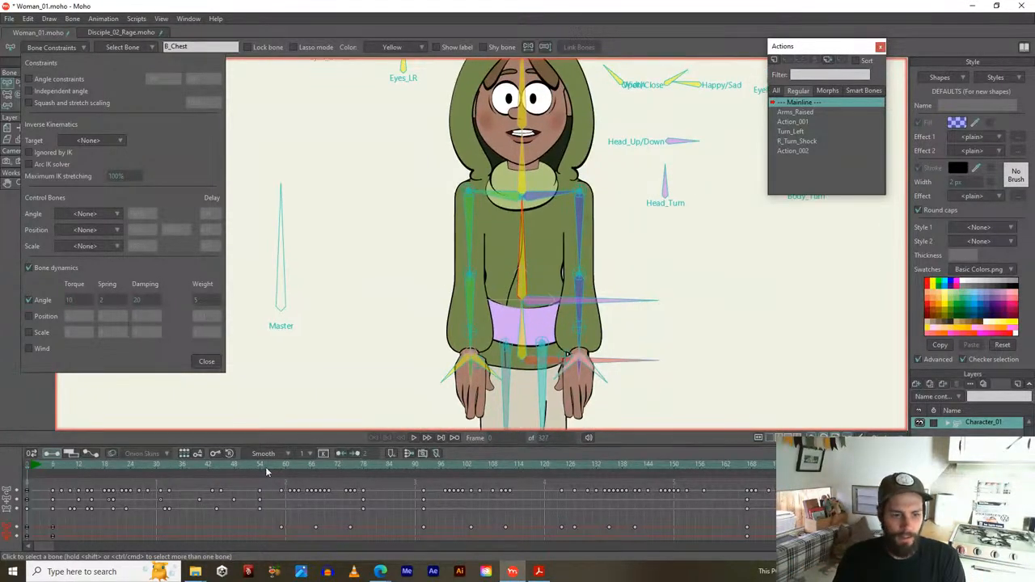
{"action": "left_click", "coordinate": [30, 469]}
{"action": "left_click", "coordinate": [33, 469]}
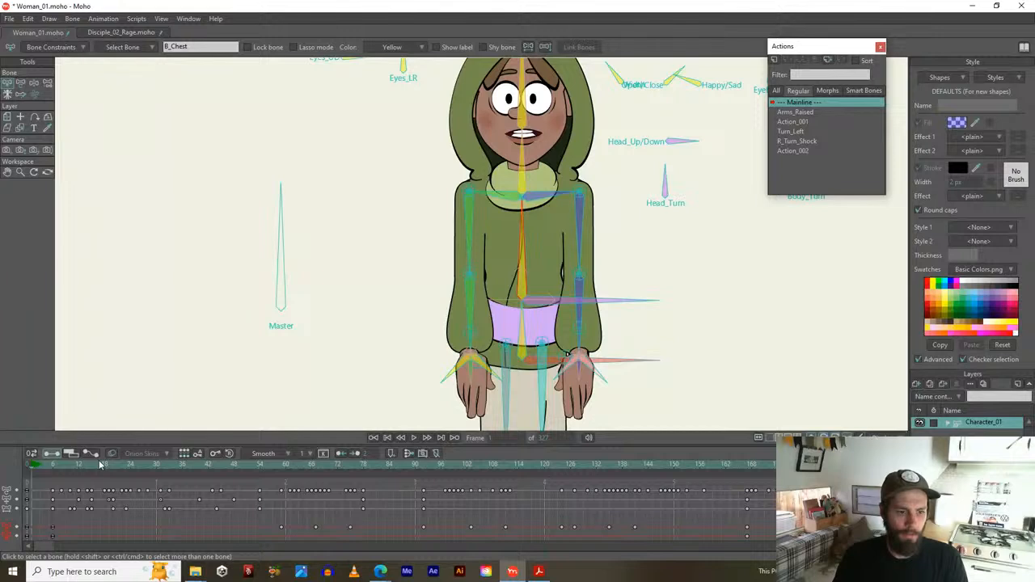
{"action": "left_click", "coordinate": [29, 470]}
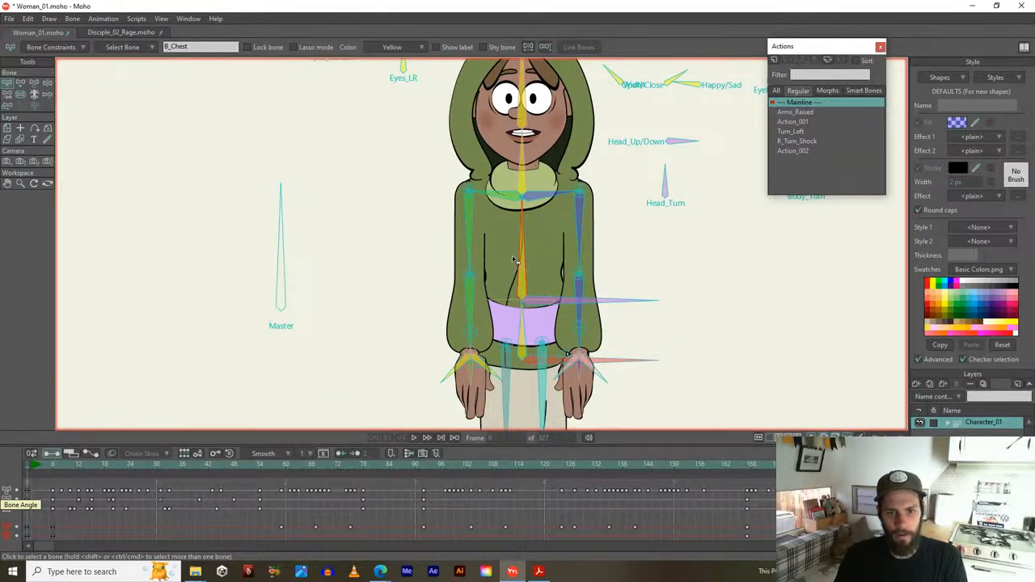
Turn off bone dynamics for the chest, neck and head bones at frame 0
{"action": "left_click", "coordinate": [71, 48]}
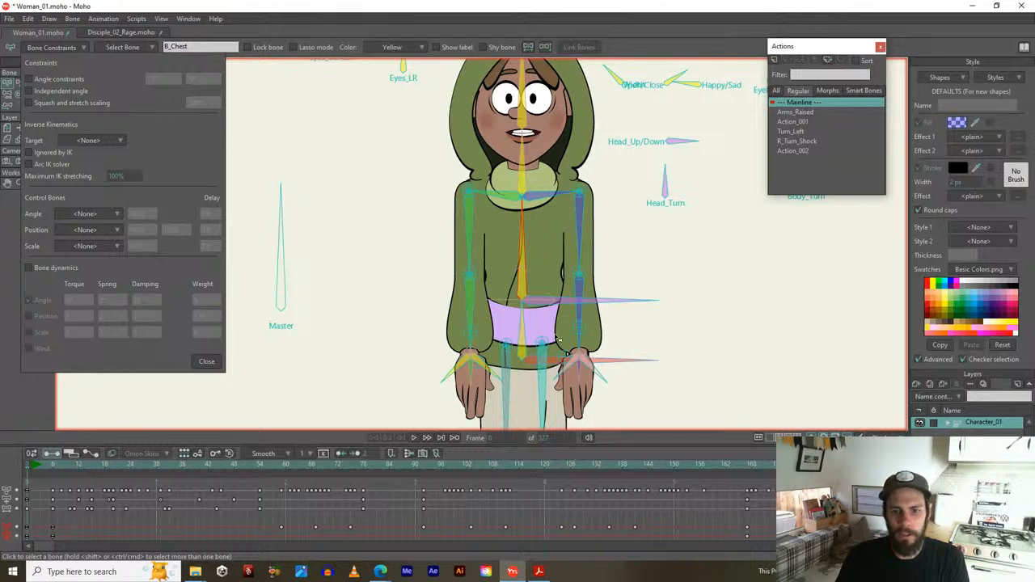
{"action": "left_click", "coordinate": [522, 165]}
{"action": "left_click", "coordinate": [28, 268]}
{"action": "left_click", "coordinate": [517, 97]}
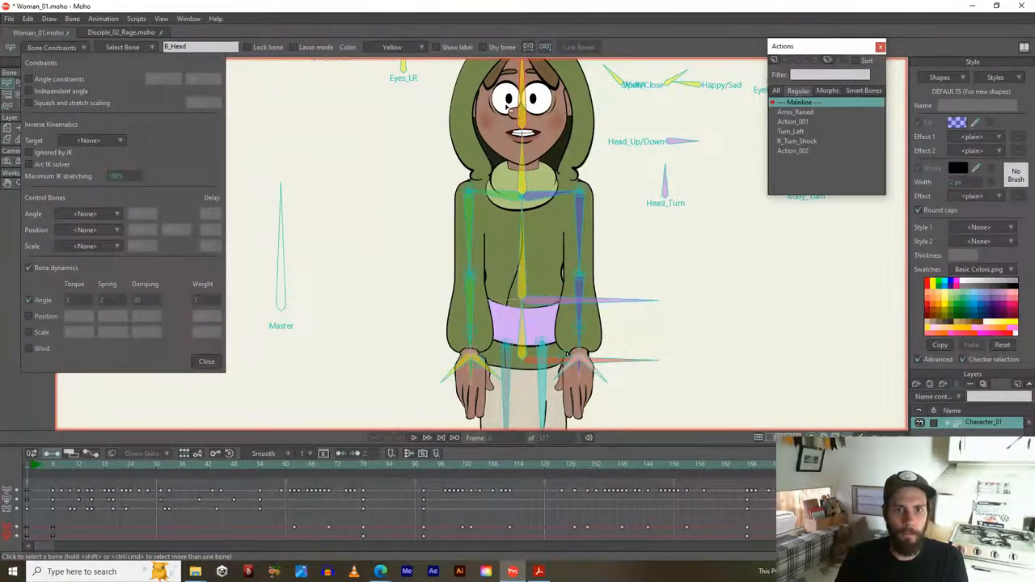
{"action": "left_click", "coordinate": [29, 268]}
{"action": "left_click", "coordinate": [29, 268]}
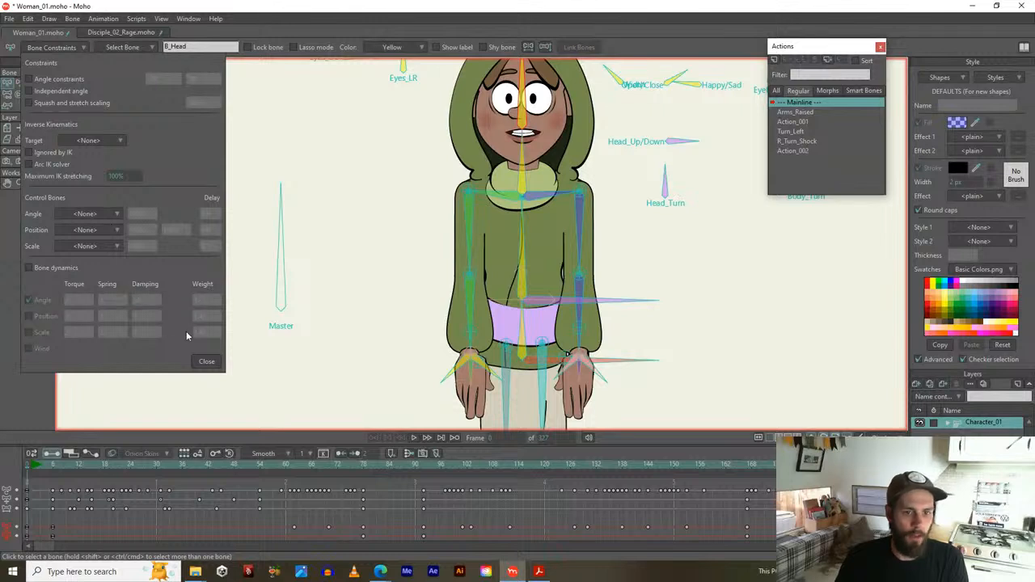
Turn off bone dynamics for the two hand bones, B22 and B37
{"action": "left_click", "coordinate": [473, 378]}
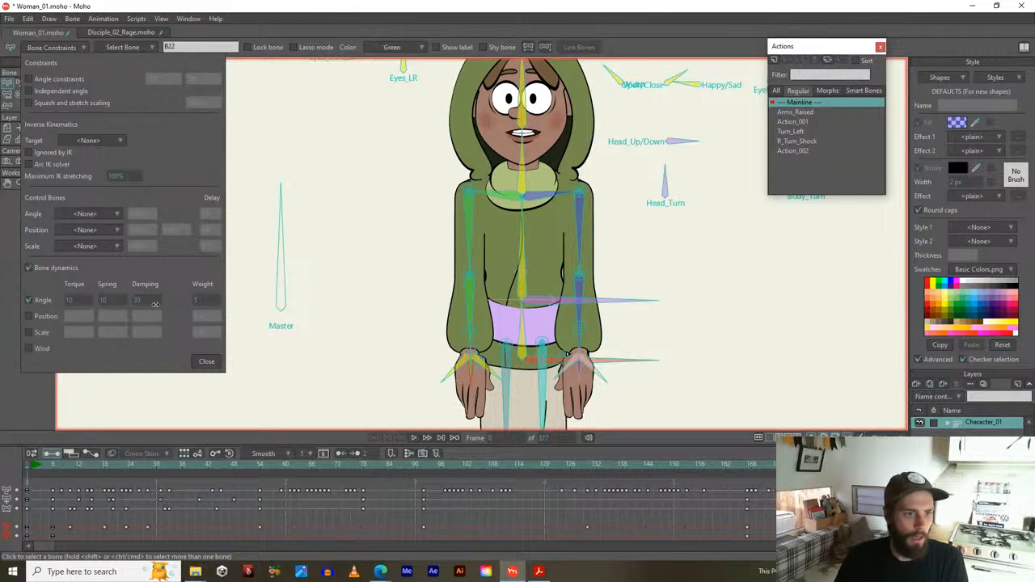
{"action": "left_click", "coordinate": [29, 268]}
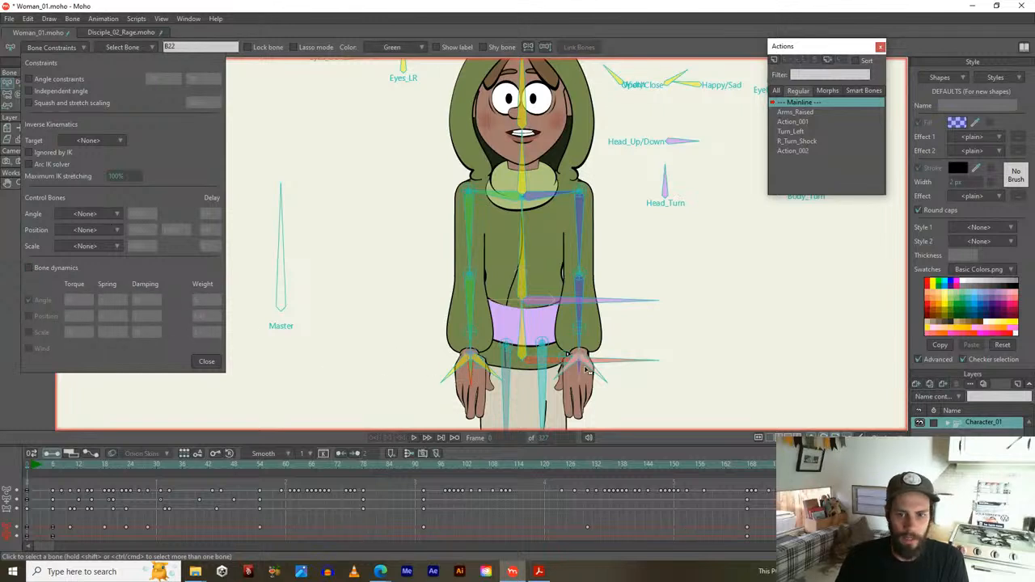
{"action": "left_click", "coordinate": [581, 373]}
{"action": "left_click", "coordinate": [29, 267]}
{"action": "scroll", "coordinate": [439, 343], "scroll_direction": "up", "scroll_amount": 3}
{"action": "left_click_drag", "start_coordinate": [516, 373], "coordinate": [483, 301]}
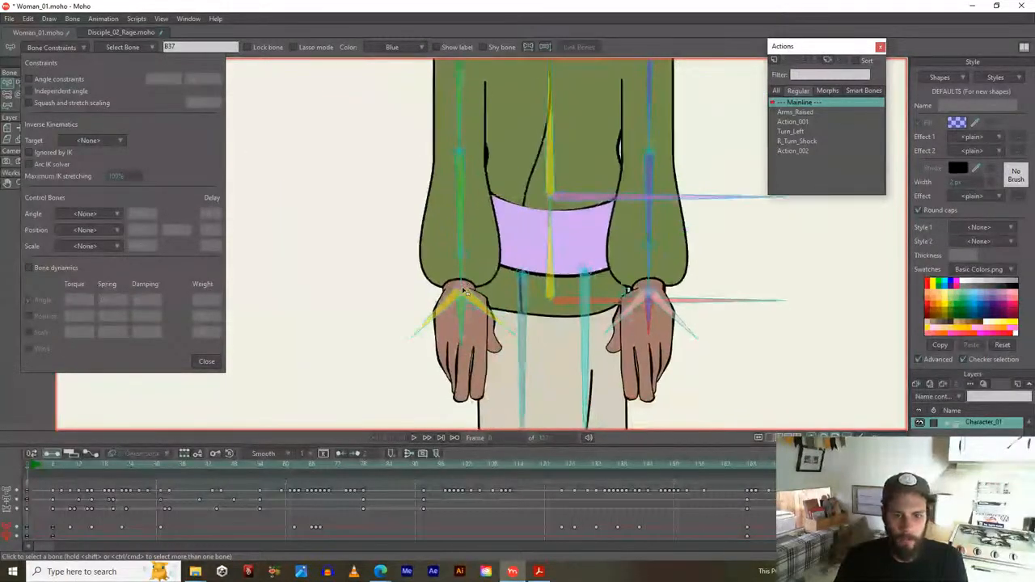
Turn off bone dynamics for the right wrist and L_Wrist bones and close the bone constraints
{"action": "scroll", "coordinate": [462, 291], "scroll_direction": "up", "scroll_amount": 2}
{"action": "left_click", "coordinate": [462, 295]}
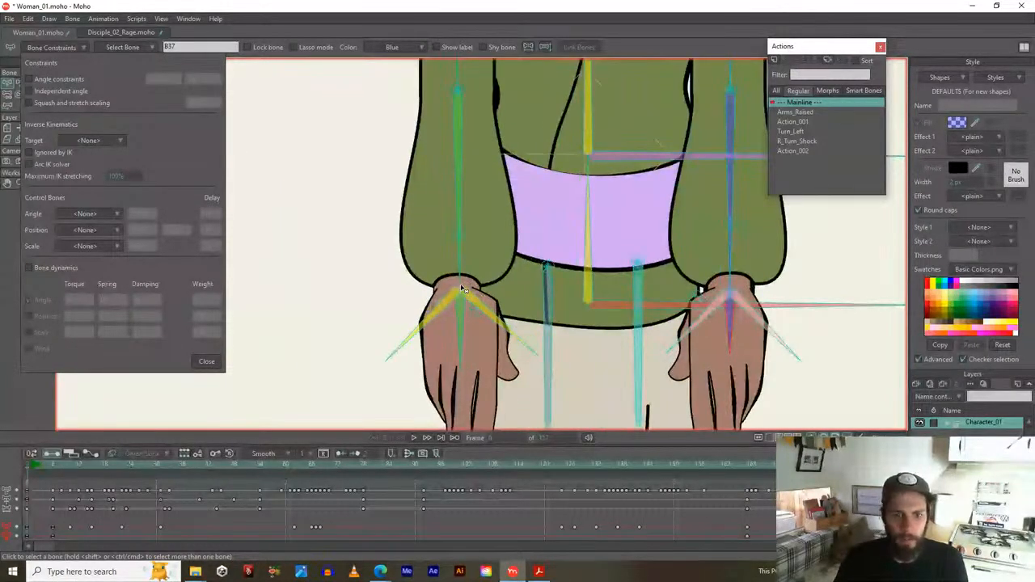
{"action": "left_click", "coordinate": [31, 267]}
{"action": "left_click", "coordinate": [725, 288]}
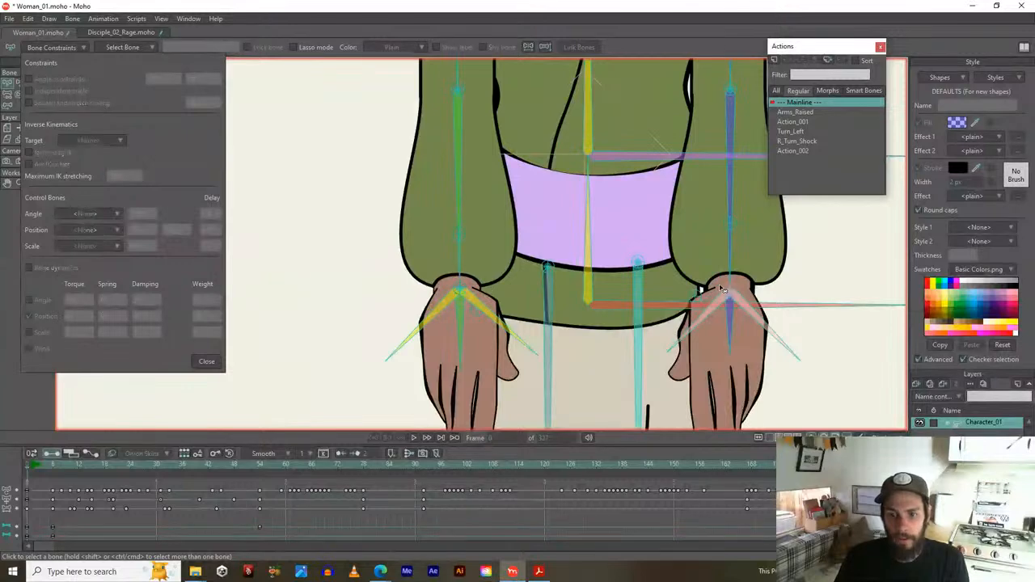
{"action": "left_click", "coordinate": [726, 289]}
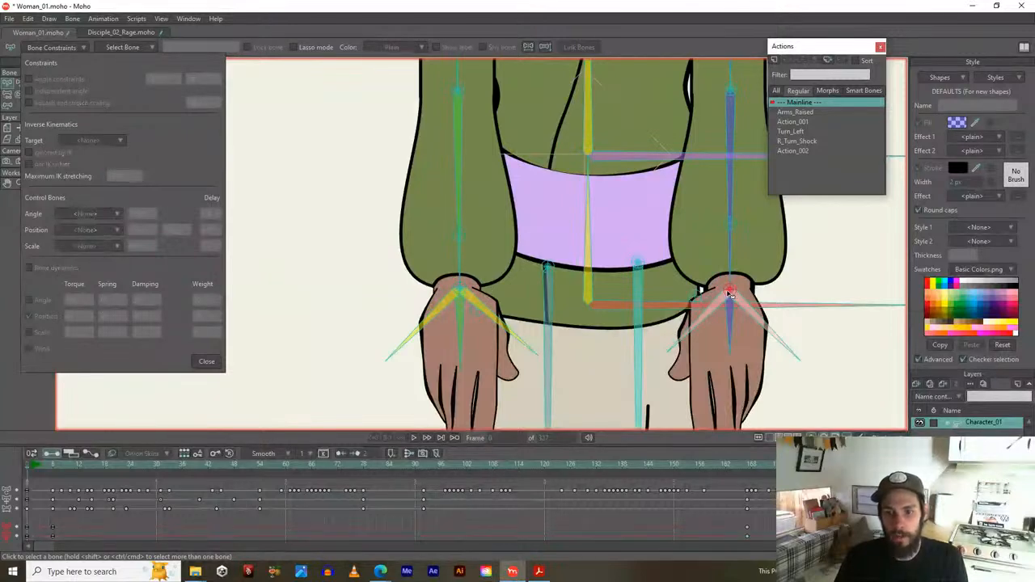
{"action": "left_click", "coordinate": [31, 268]}
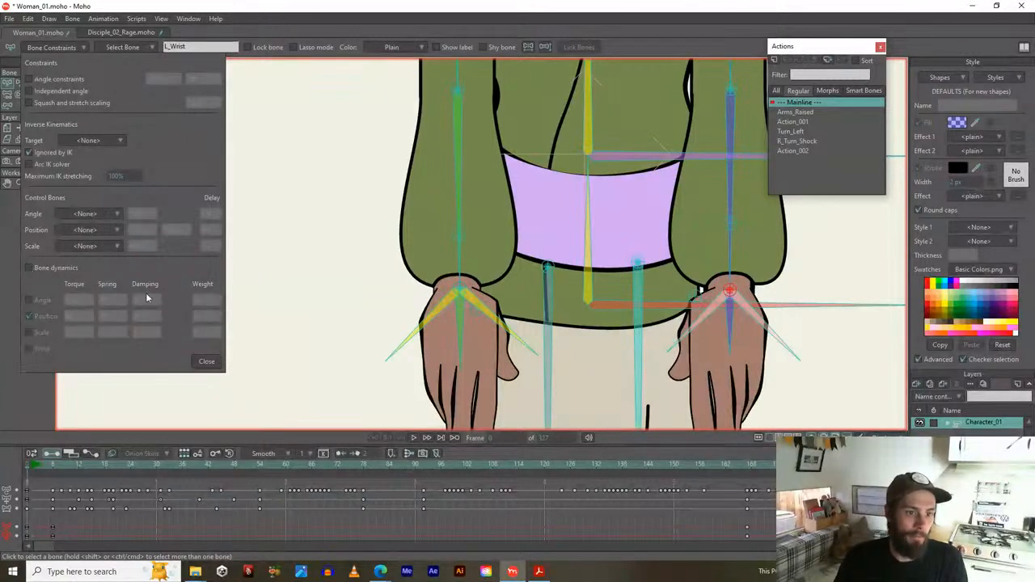
{"action": "left_click", "coordinate": [206, 362]}
Play the animation with the whole character in view to examine its motion without bone dynamics
{"action": "scroll", "coordinate": [300, 261], "scroll_direction": "down", "scroll_amount": 5}
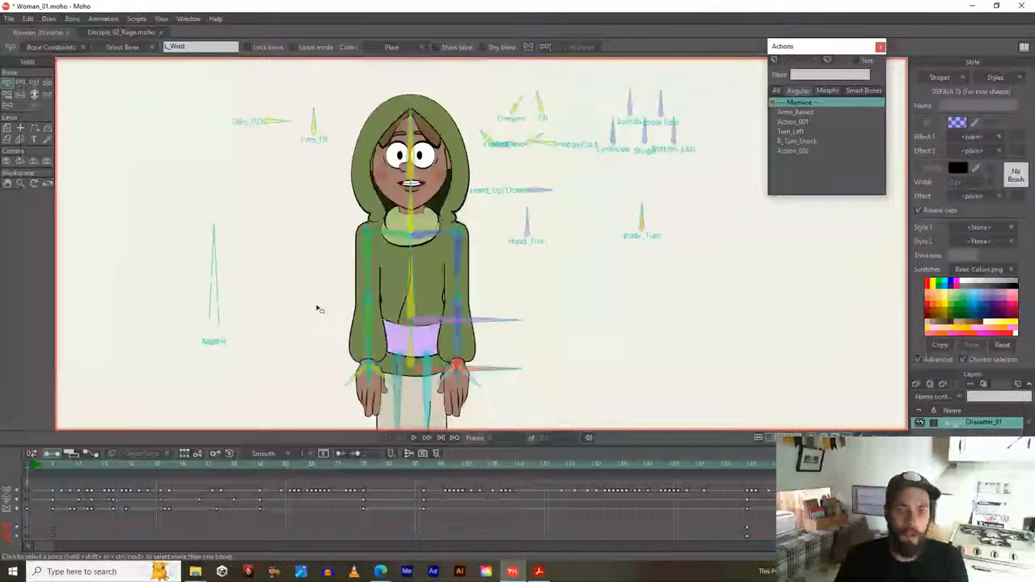
{"action": "scroll", "coordinate": [312, 309], "scroll_direction": "down", "scroll_amount": 1}
{"action": "left_click_drag", "start_coordinate": [294, 323], "coordinate": [293, 243]}
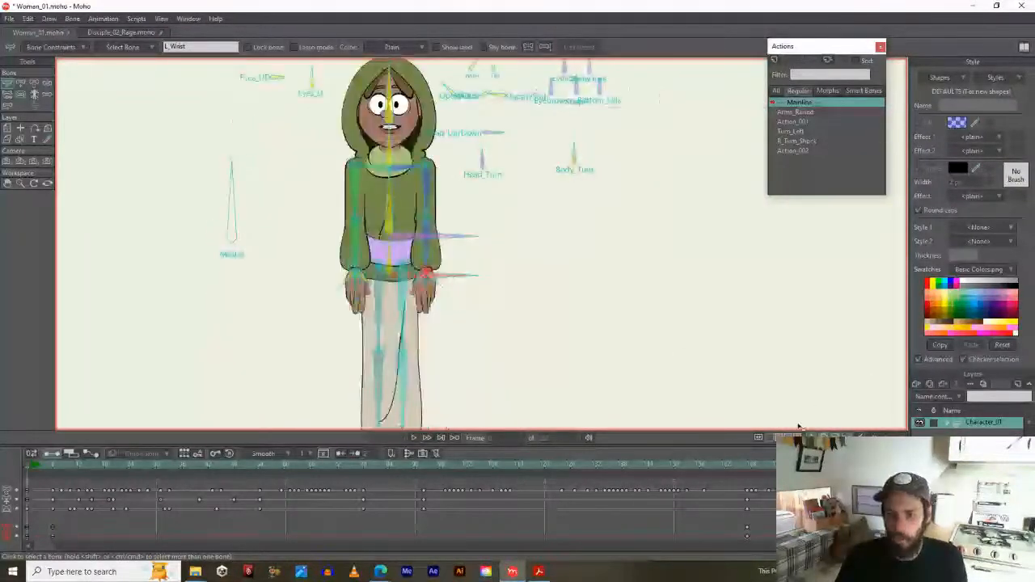
{"action": "scroll", "coordinate": [525, 272], "scroll_direction": "down", "scroll_amount": 1}
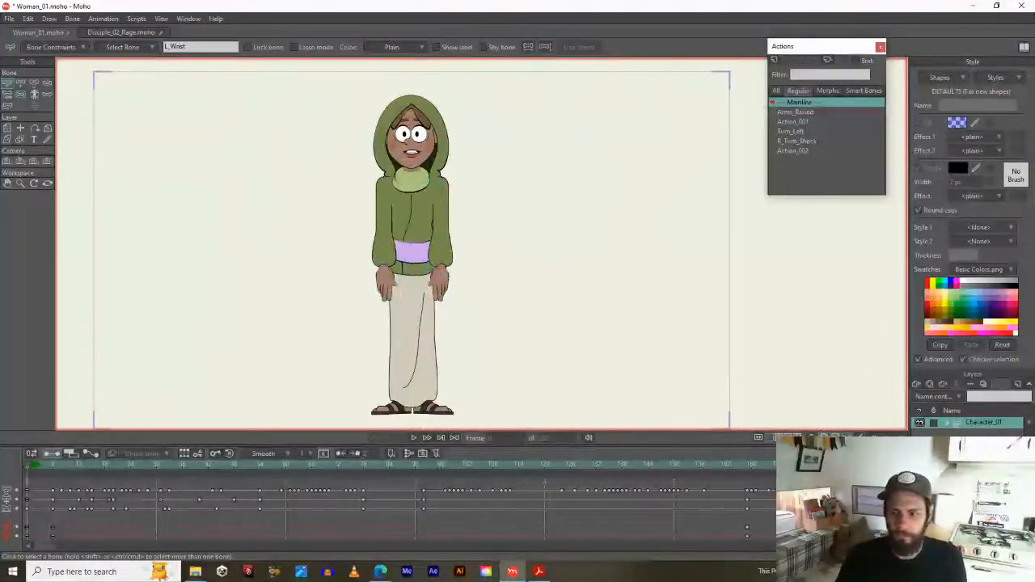
{"action": "key", "text": "Return"}
{"action": "key", "text": "space"}
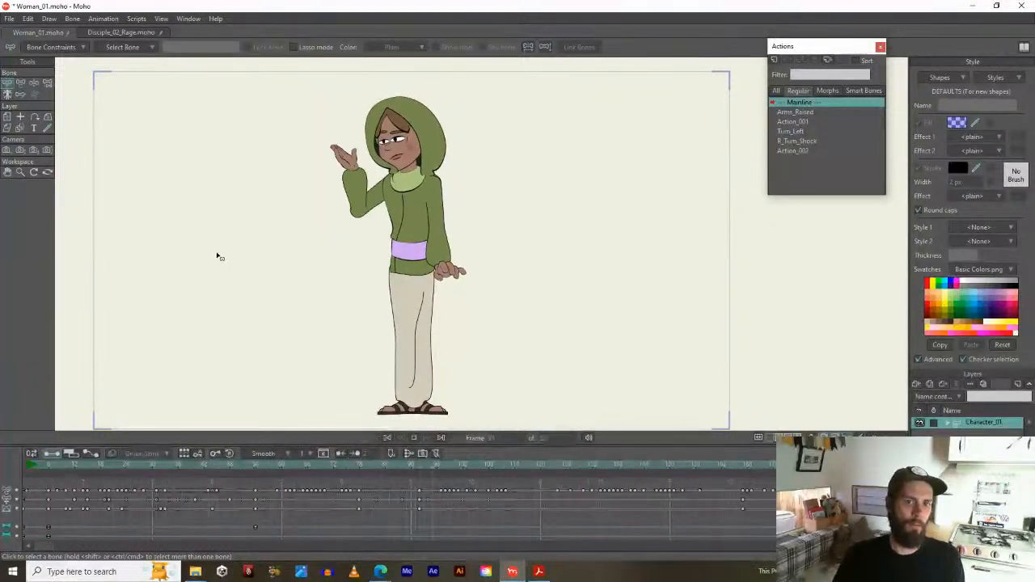
{"action": "key", "text": "space"}
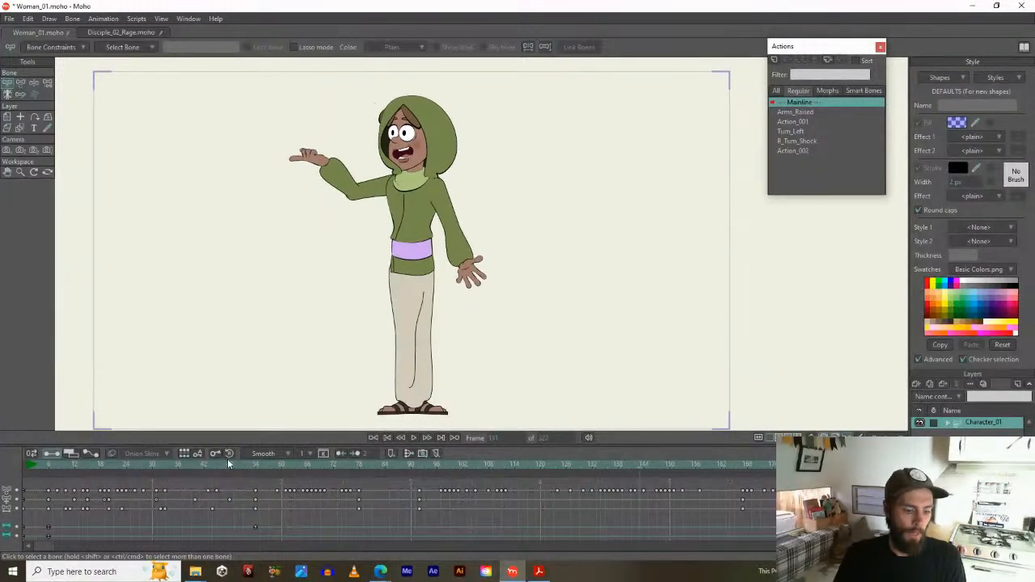
Turn bone dynamics back on for the B_Chest, B_Neck and B_Head bones at frame 0
{"action": "left_click", "coordinate": [22, 471]}
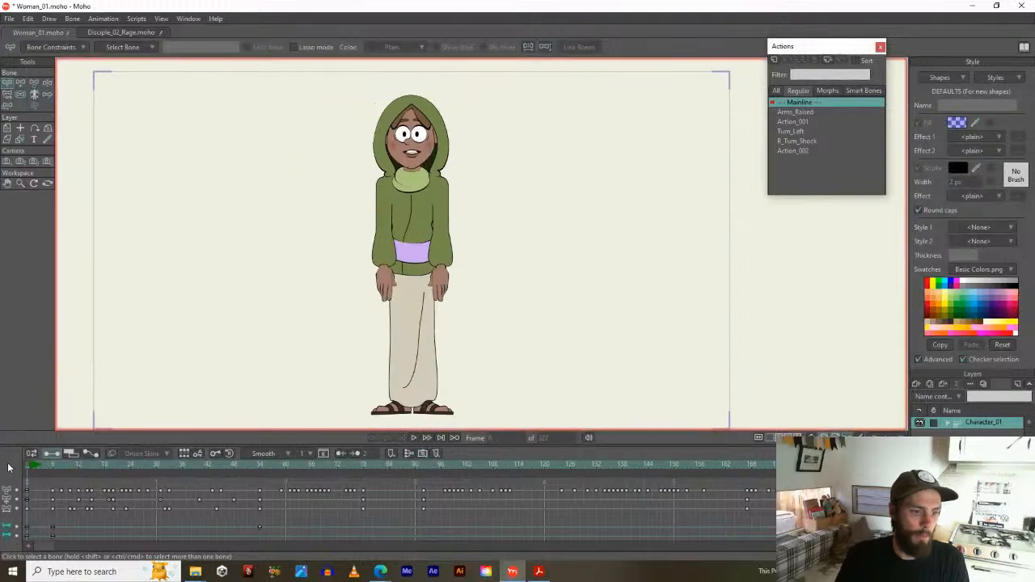
{"action": "scroll", "coordinate": [247, 283], "scroll_direction": "up", "scroll_amount": 5}
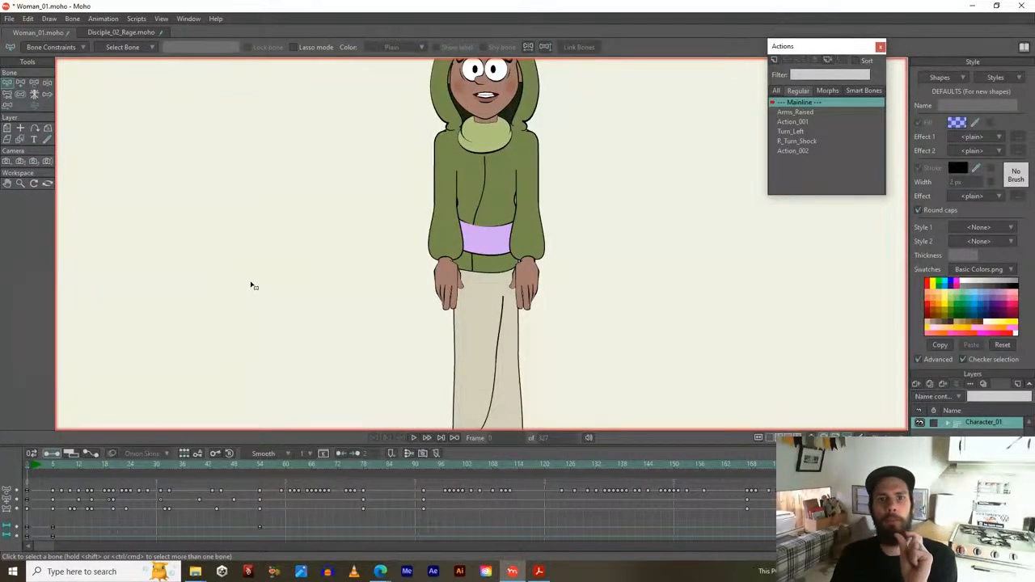
{"action": "scroll", "coordinate": [275, 303], "scroll_direction": "down", "scroll_amount": 3}
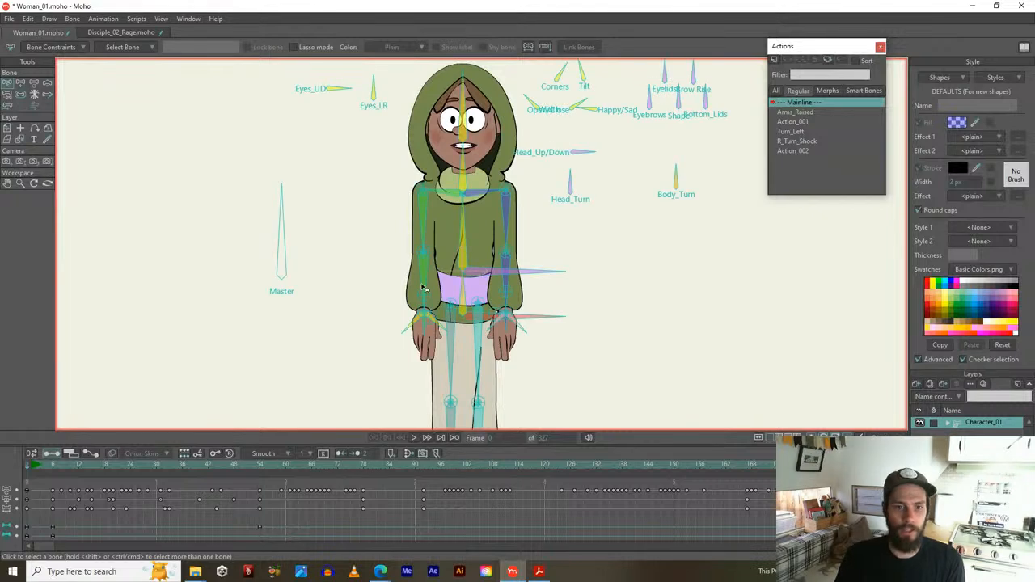
{"action": "scroll", "coordinate": [497, 233], "scroll_direction": "up", "scroll_amount": 3}
{"action": "left_click", "coordinate": [483, 217]}
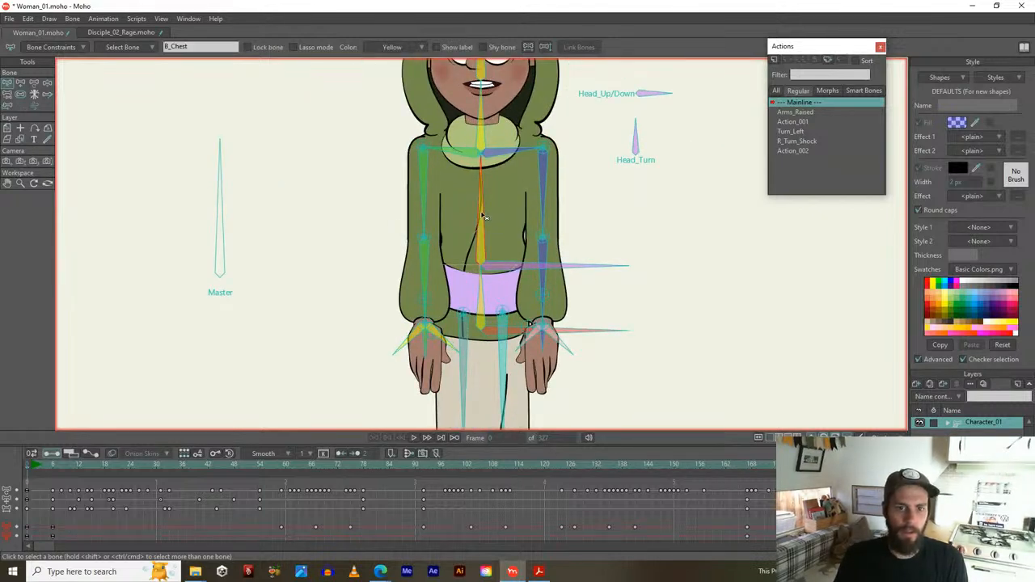
{"action": "left_click", "coordinate": [46, 47]}
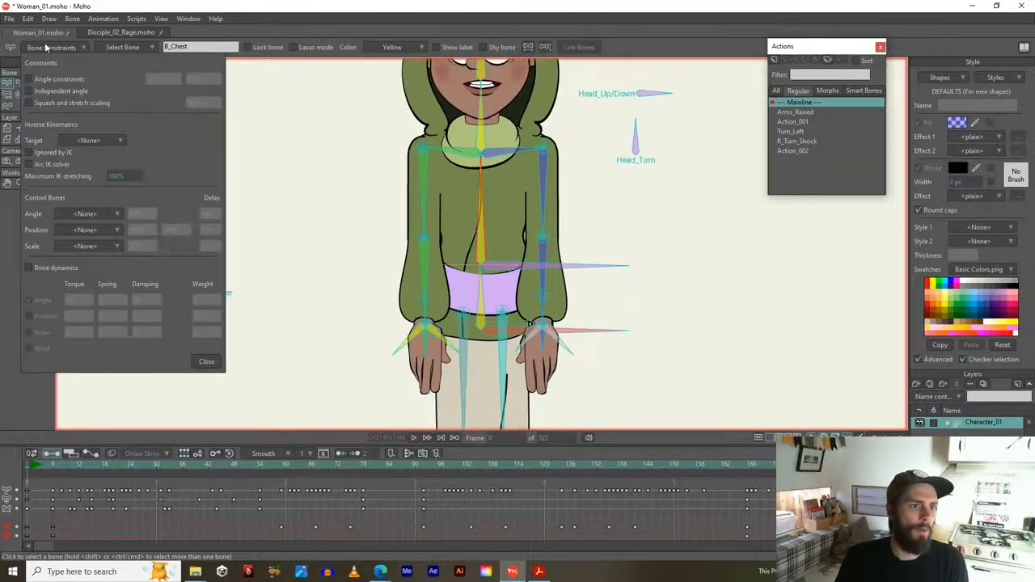
{"action": "left_click", "coordinate": [29, 267]}
{"action": "left_click", "coordinate": [483, 129]}
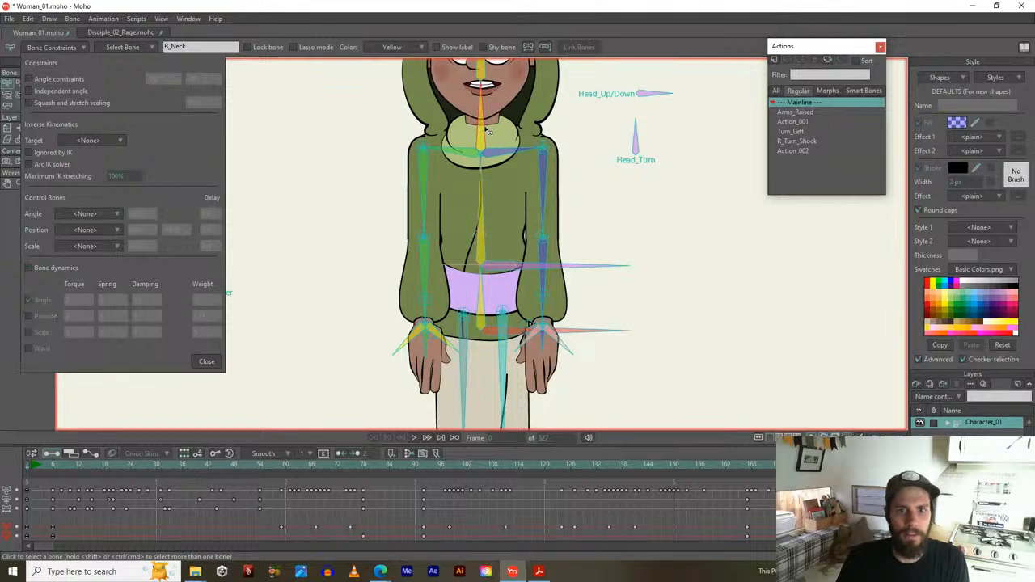
{"action": "left_click", "coordinate": [28, 268]}
{"action": "left_click", "coordinate": [479, 66]}
{"action": "left_click", "coordinate": [29, 268]}
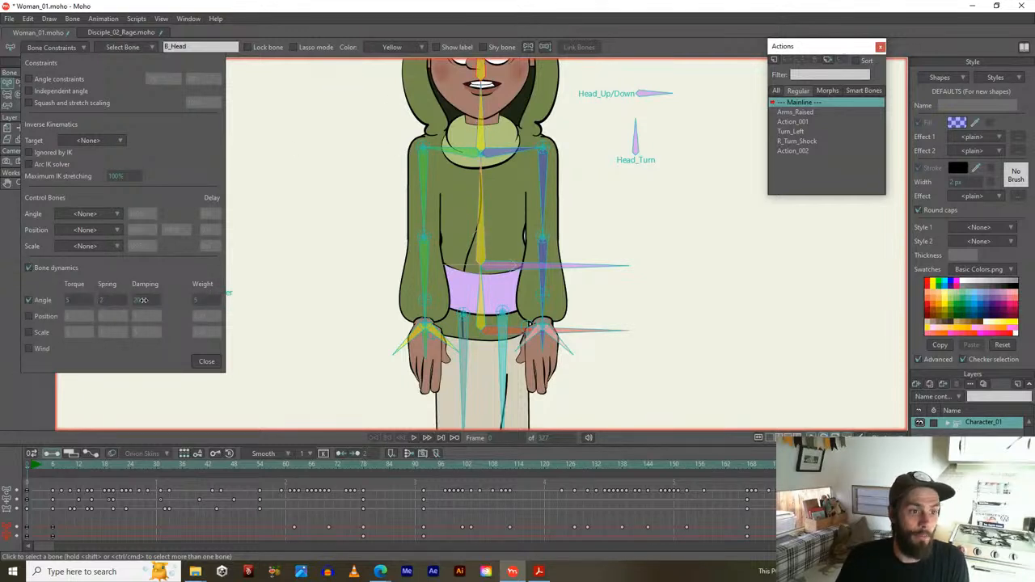
Turn bone dynamics back on for hand bones B22 and B37 and for the R_Wrist and L_Wrist bones
{"action": "left_click", "coordinate": [430, 347]}
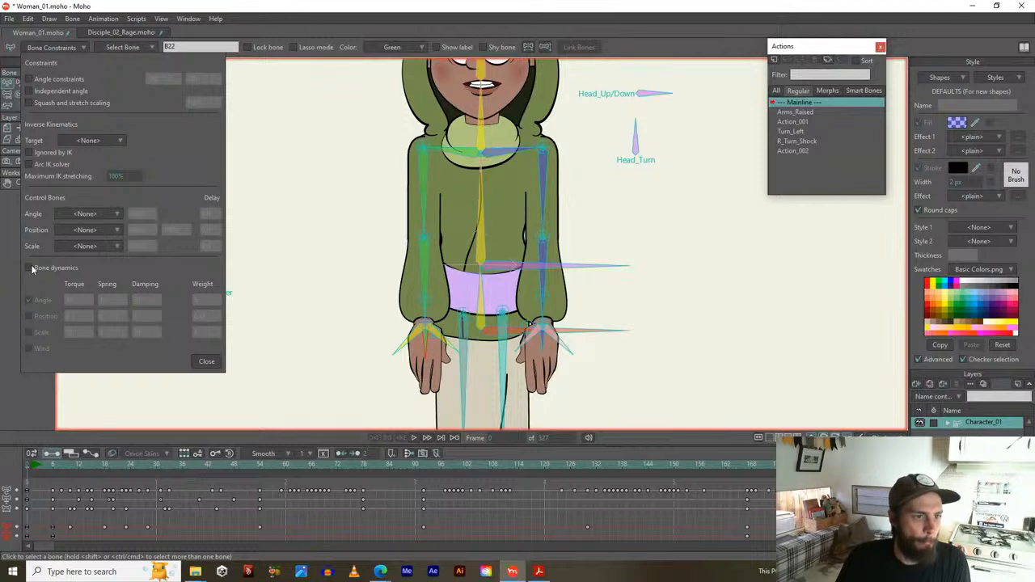
{"action": "left_click", "coordinate": [29, 268]}
{"action": "left_click", "coordinate": [426, 323]}
{"action": "left_click", "coordinate": [30, 268]}
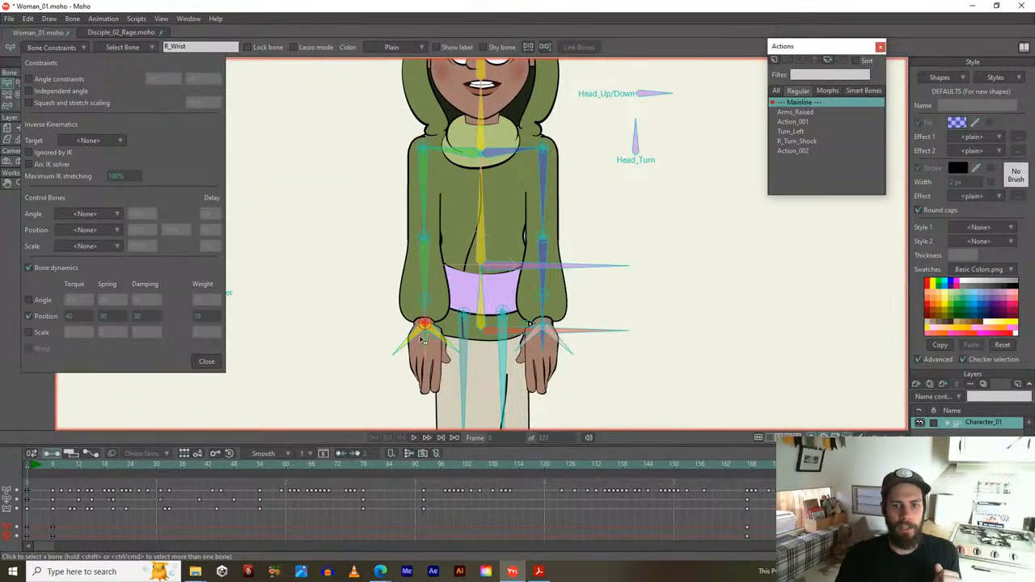
{"action": "left_click", "coordinate": [547, 349]}
{"action": "left_click", "coordinate": [29, 267]}
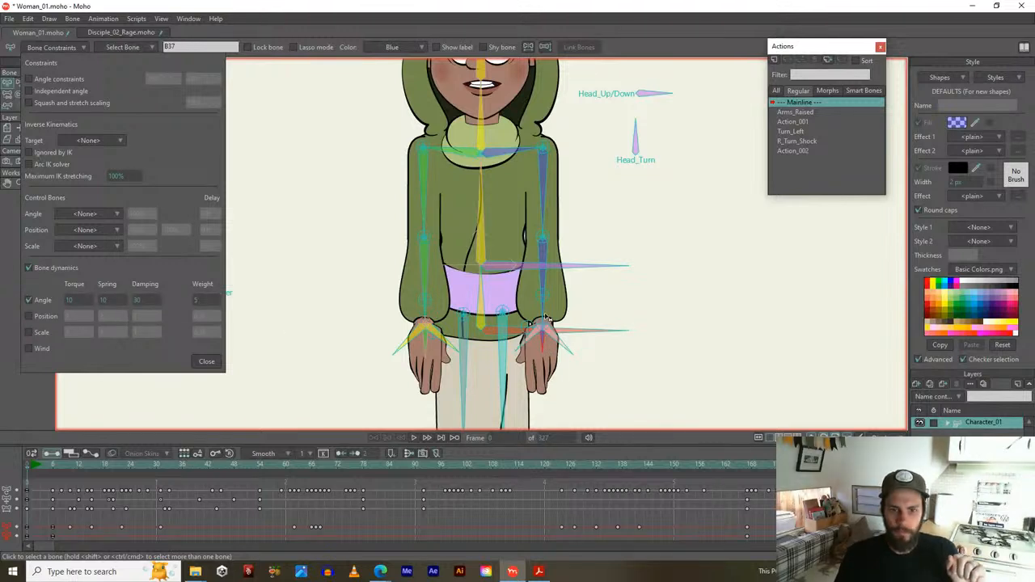
{"action": "left_click", "coordinate": [542, 325]}
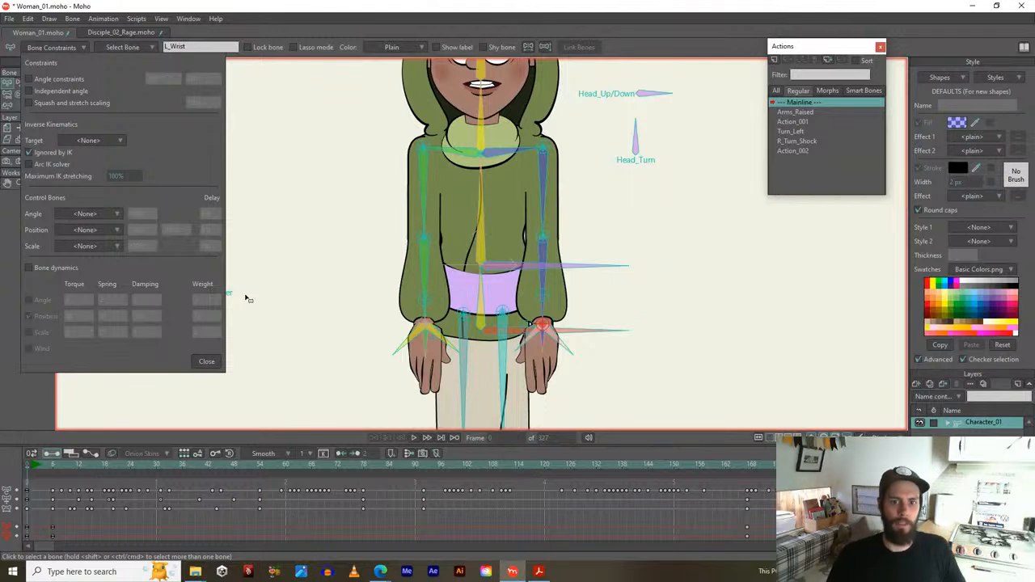
{"action": "left_click", "coordinate": [28, 267]}
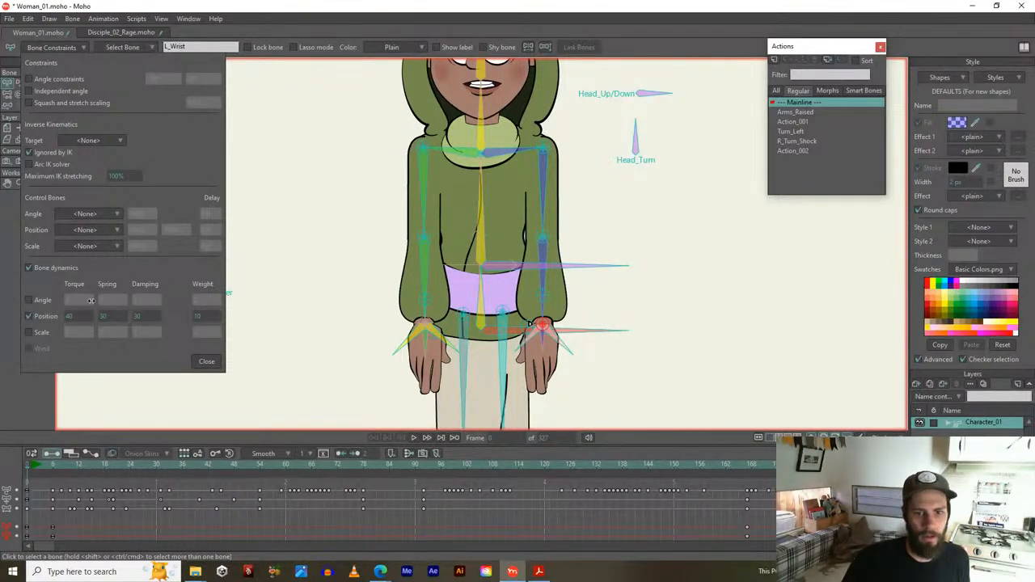
Select hand bone B37 to review its dynamics settings and close the bone constraints
{"action": "left_click", "coordinate": [544, 343]}
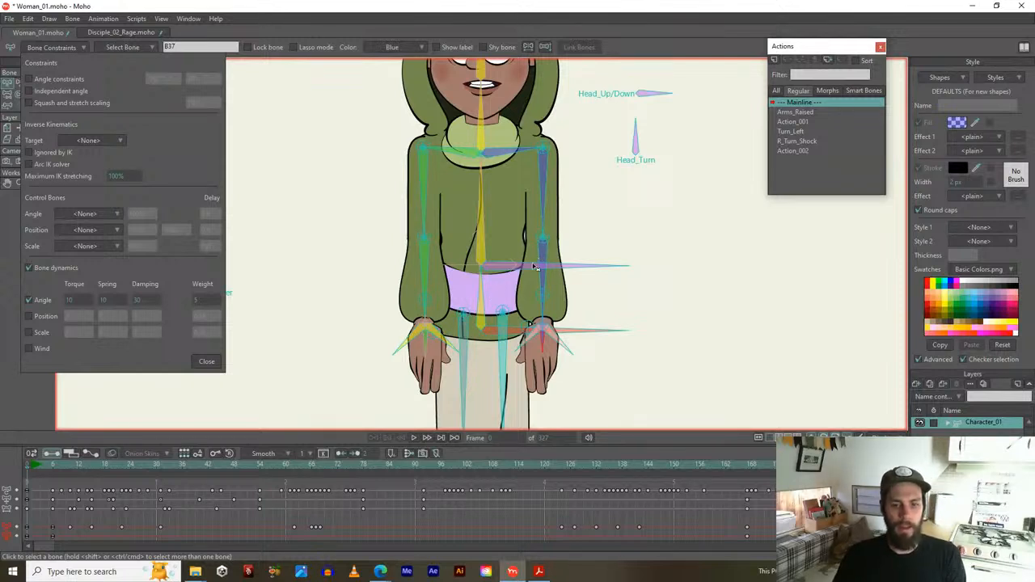
{"action": "left_click_drag", "start_coordinate": [482, 236], "coordinate": [519, 276]}
{"action": "scroll", "coordinate": [411, 251], "scroll_direction": "down", "scroll_amount": 1}
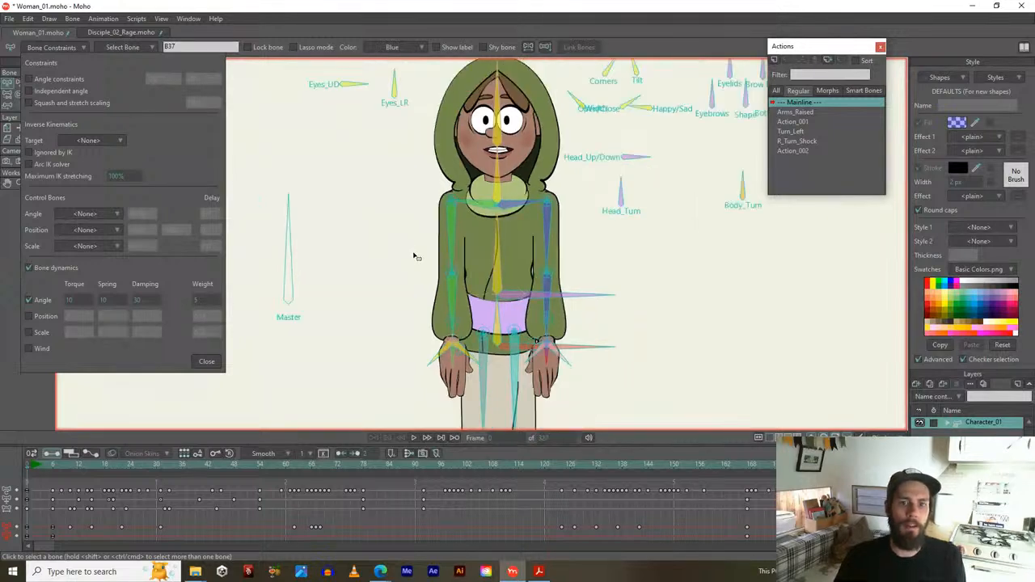
{"action": "scroll", "coordinate": [402, 279], "scroll_direction": "down", "scroll_amount": 1}
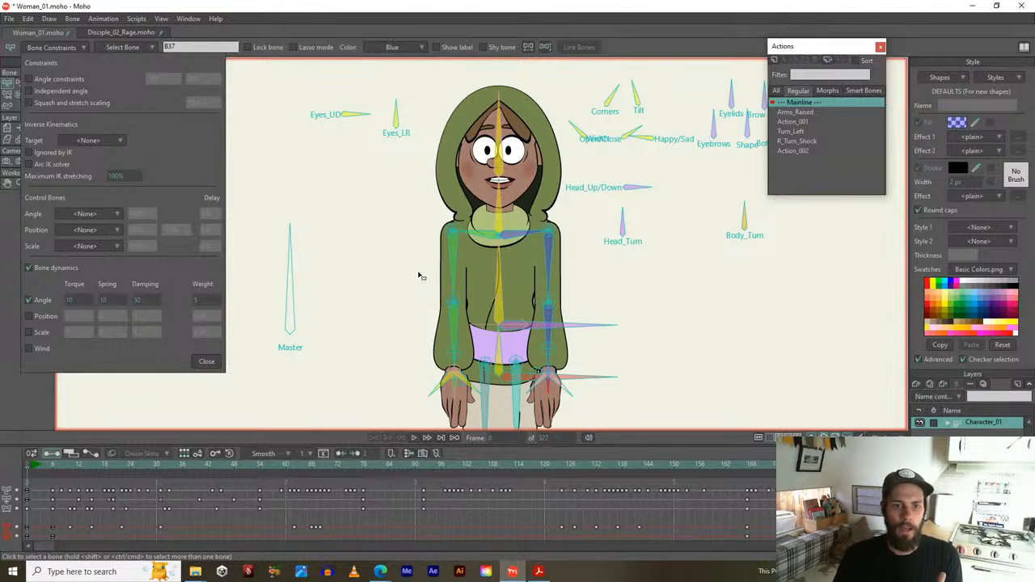
{"action": "left_click", "coordinate": [214, 364]}
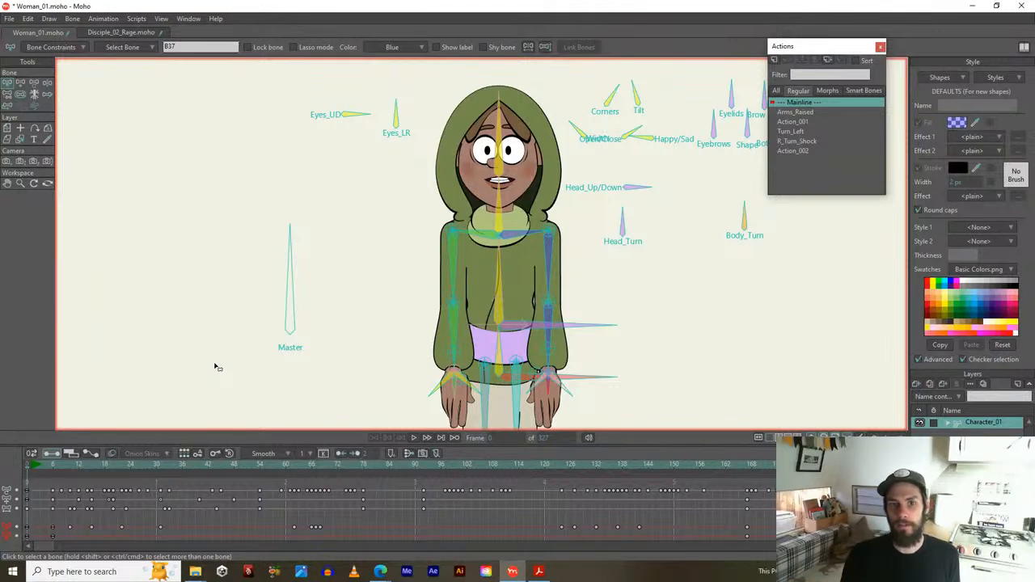
Play the animation from frame 1 with bone dynamics on and examine the raised-arms pose at frame 32
{"action": "left_click", "coordinate": [33, 467]}
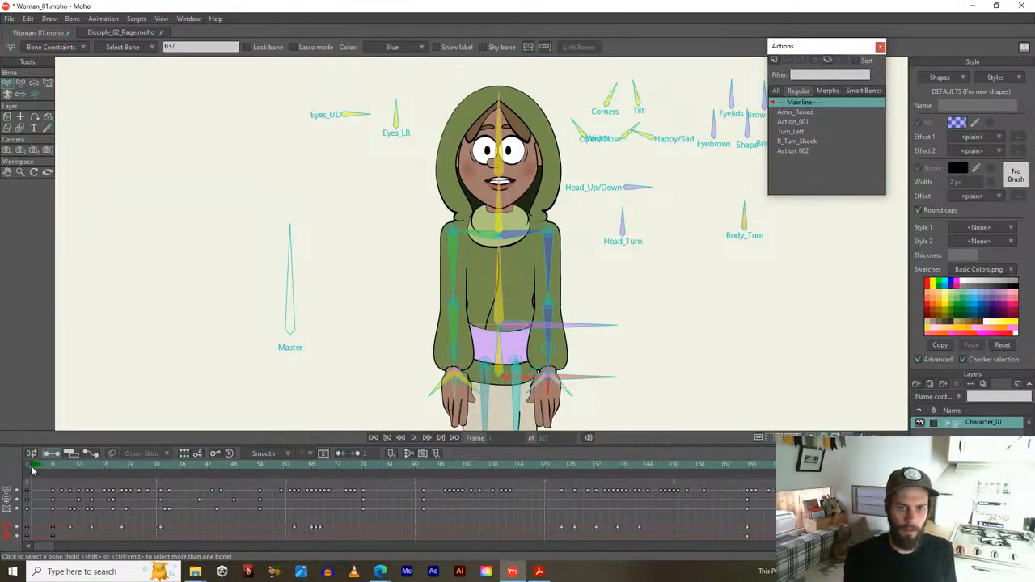
{"action": "key", "text": "space"}
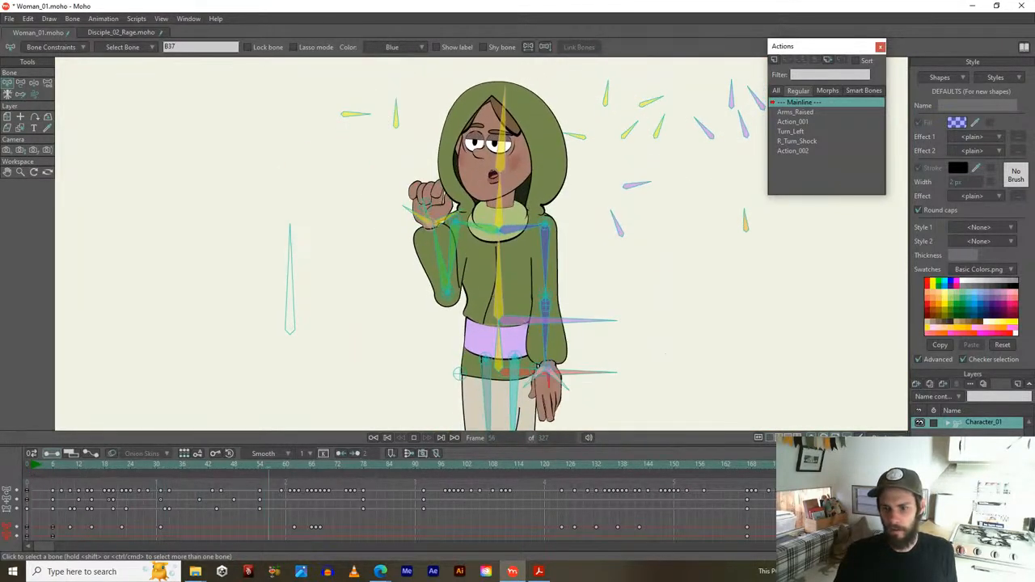
{"action": "key", "text": "space"}
{"action": "left_click_drag", "start_coordinate": [32, 469], "coordinate": [165, 459]}
{"action": "scroll", "coordinate": [411, 223], "scroll_direction": "up", "scroll_amount": 2}
{"action": "scroll", "coordinate": [384, 257], "scroll_direction": "down", "scroll_amount": 2}
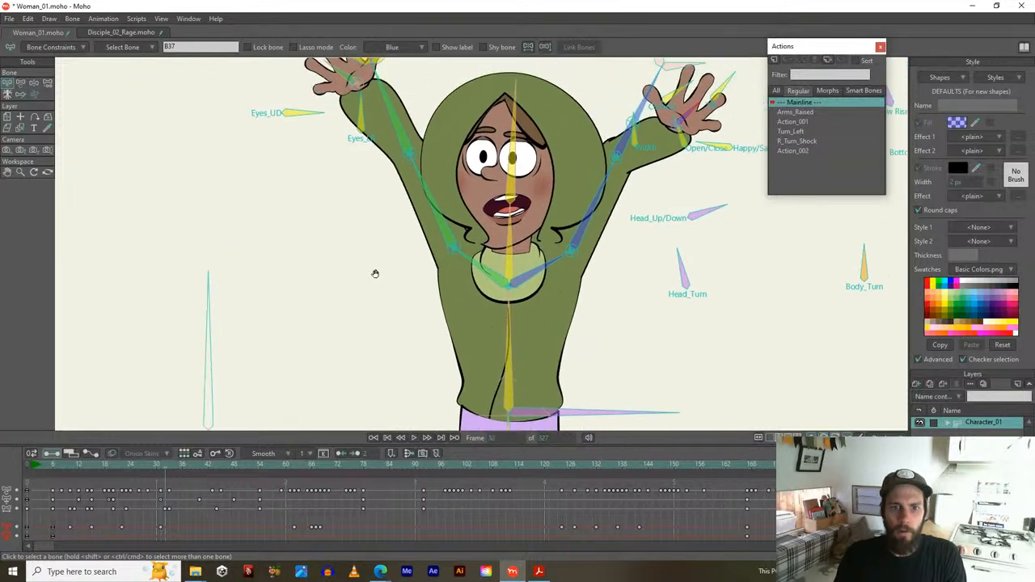
Select the arm bones on both sides and copy their raised-arms keyframe from frame 31 onto frame 54
{"action": "left_click", "coordinate": [404, 284]}
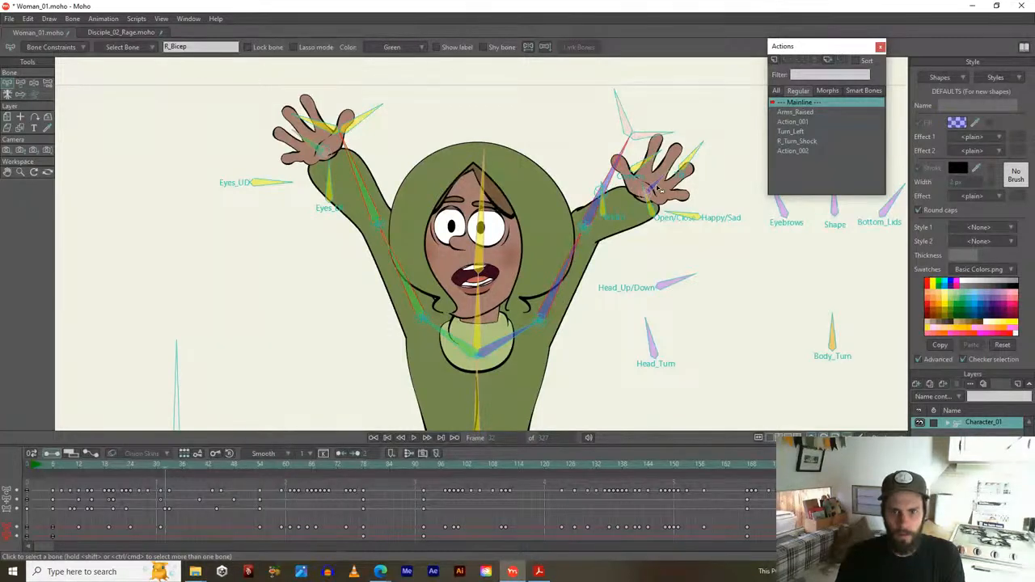
{"action": "scroll", "coordinate": [211, 521], "scroll_direction": "down", "scroll_amount": 2}
{"action": "left_click_drag", "start_coordinate": [285, 460], "coordinate": [260, 477]}
{"action": "left_click", "coordinate": [160, 509]}
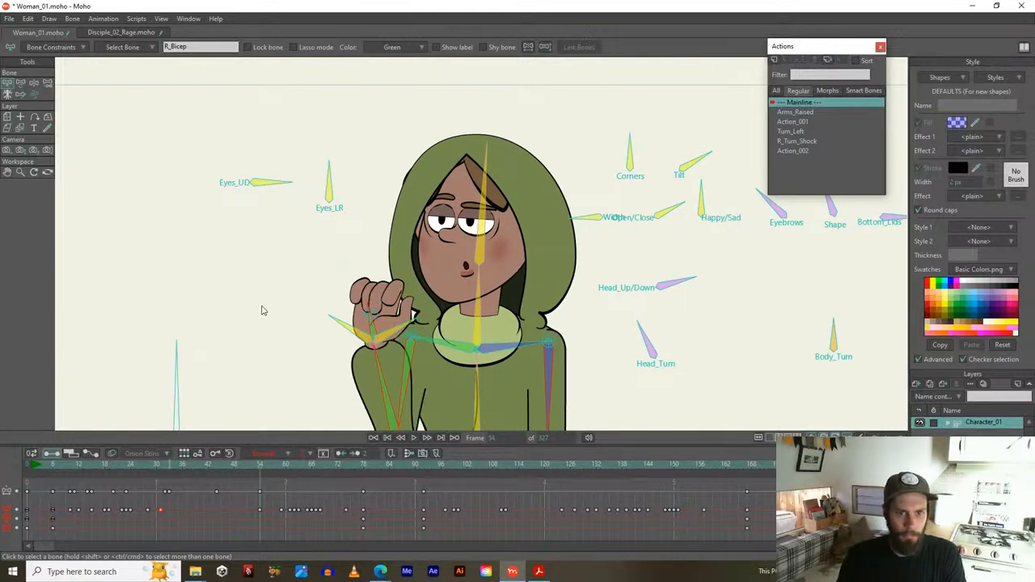
{"action": "scroll", "coordinate": [280, 314], "scroll_direction": "down", "scroll_amount": 3}
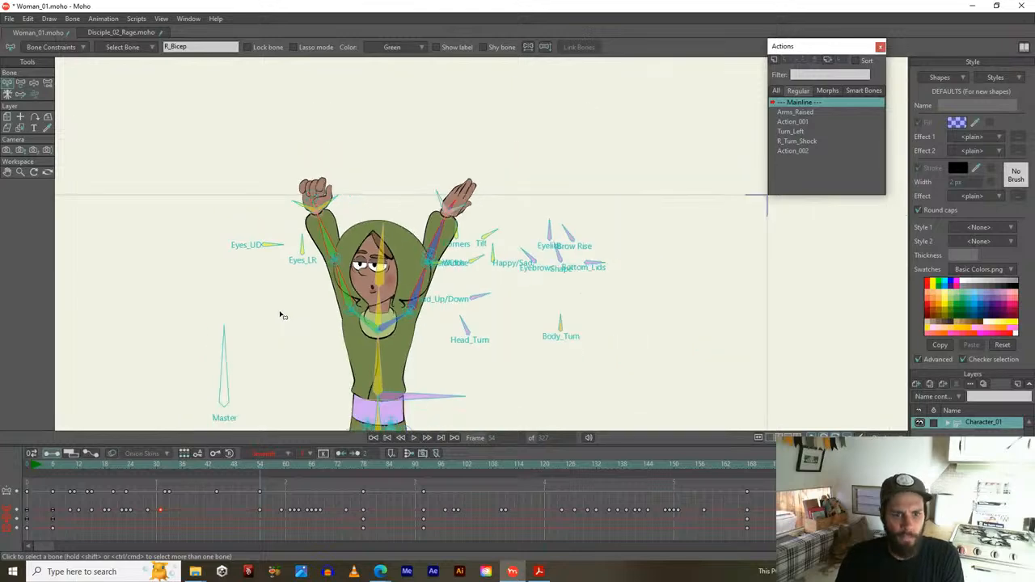
{"action": "left_click_drag", "start_coordinate": [282, 314], "coordinate": [331, 208]}
Play the animation to check the motion and examine the arms in the turned pose at frame 259
{"action": "key", "text": "space"}
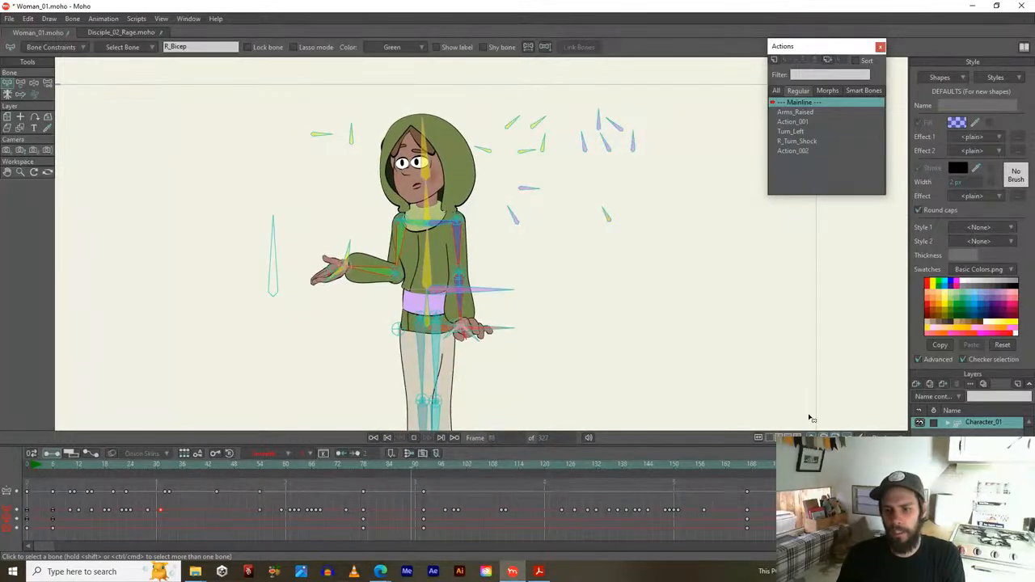
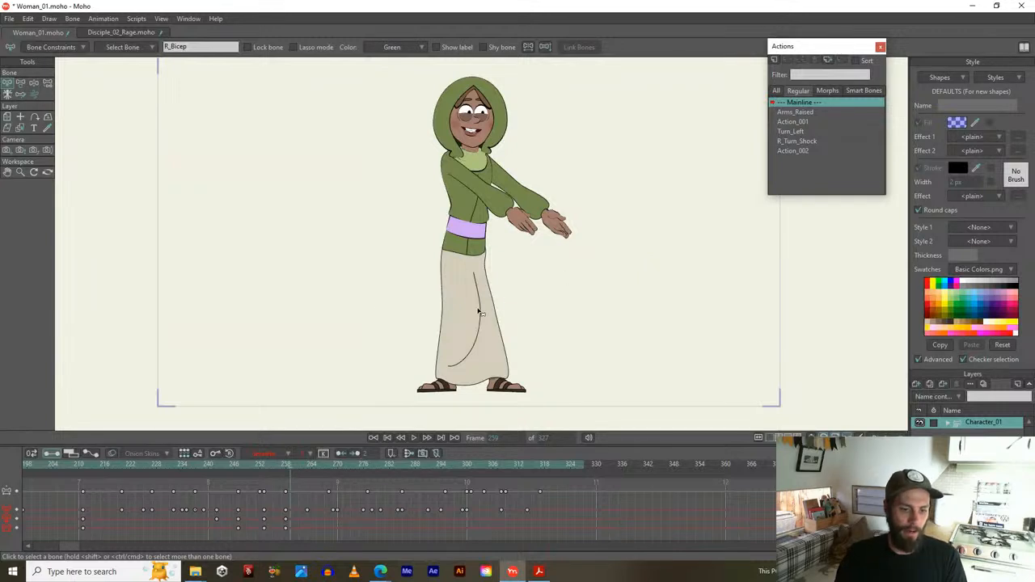
{"action": "scroll", "coordinate": [326, 302], "scroll_direction": "up", "scroll_amount": 3}
{"action": "left_click_drag", "start_coordinate": [458, 180], "coordinate": [369, 375]}
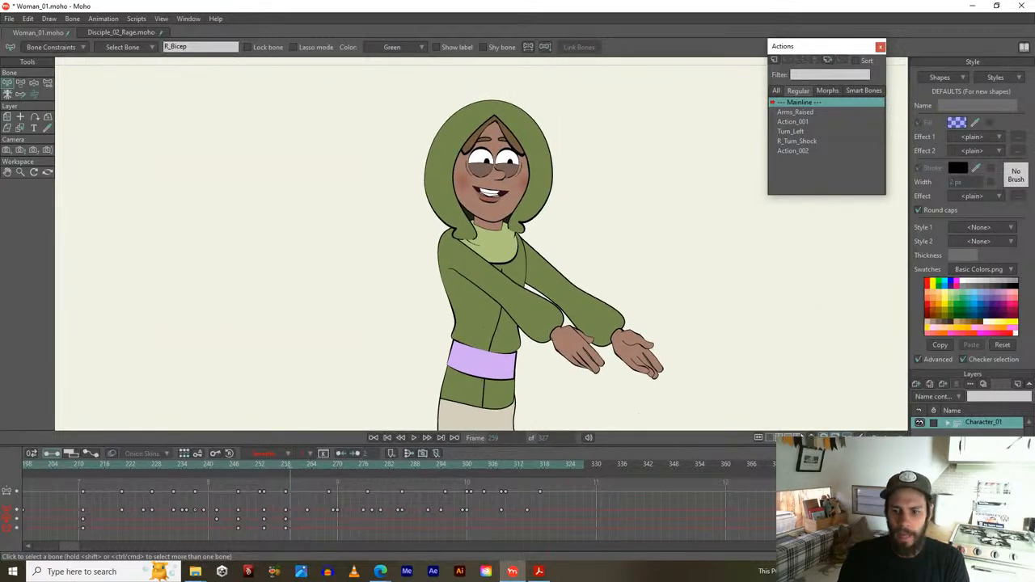
{"action": "scroll", "coordinate": [654, 335], "scroll_direction": "up", "scroll_amount": 1}
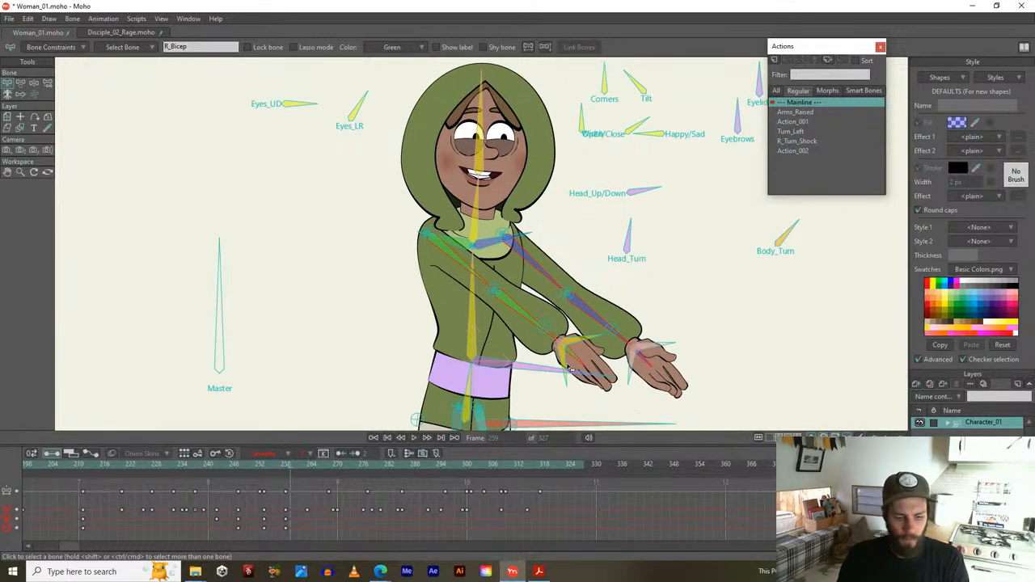
Try reposing the arm farther from the viewer by rotating its forearm and upper-arm bones at frame 259, and undo both changes
{"action": "left_click", "coordinate": [702, 329]}
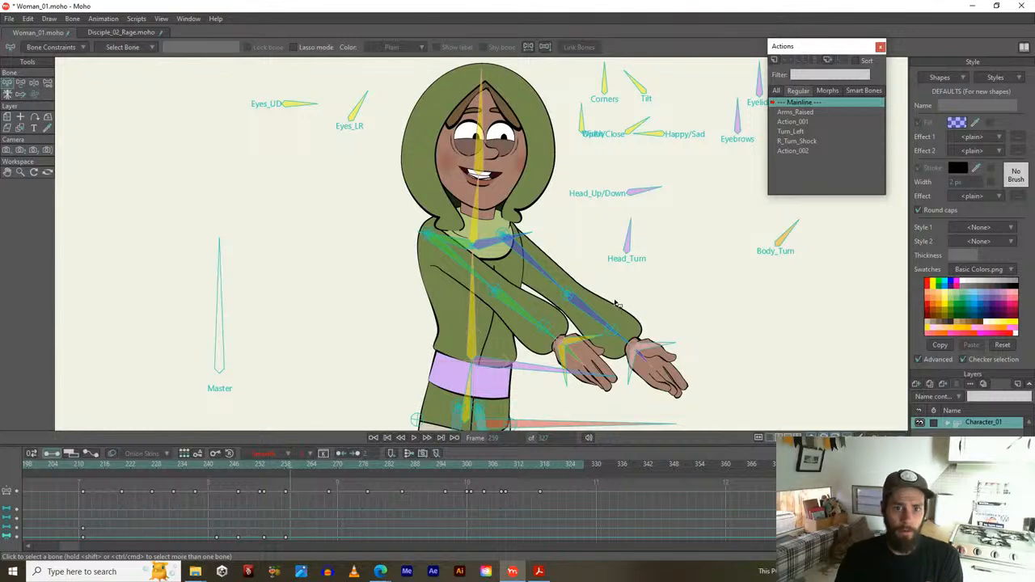
{"action": "scroll", "coordinate": [559, 310], "scroll_direction": "up", "scroll_amount": 1}
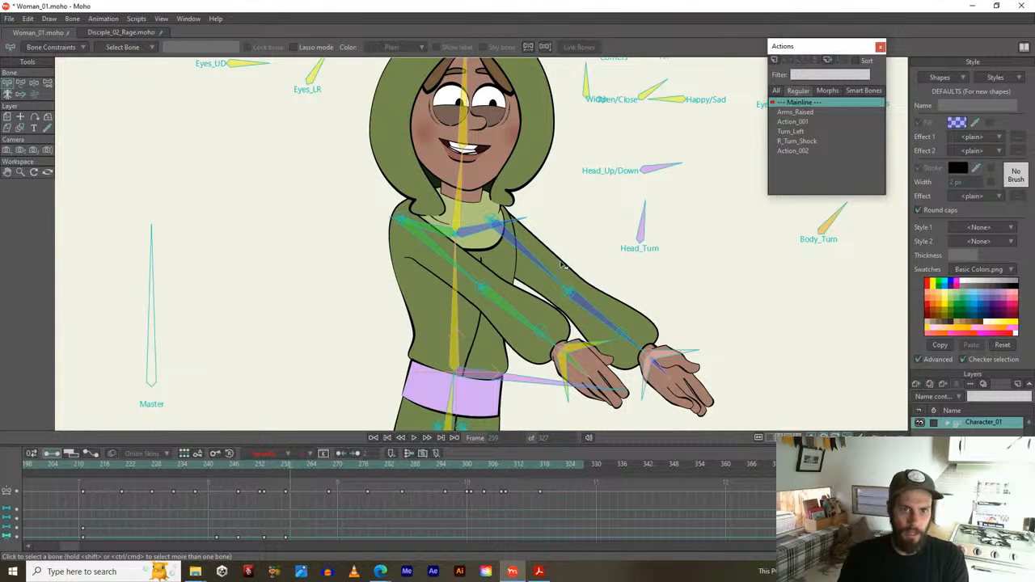
{"action": "scroll", "coordinate": [542, 239], "scroll_direction": "down", "scroll_amount": 1}
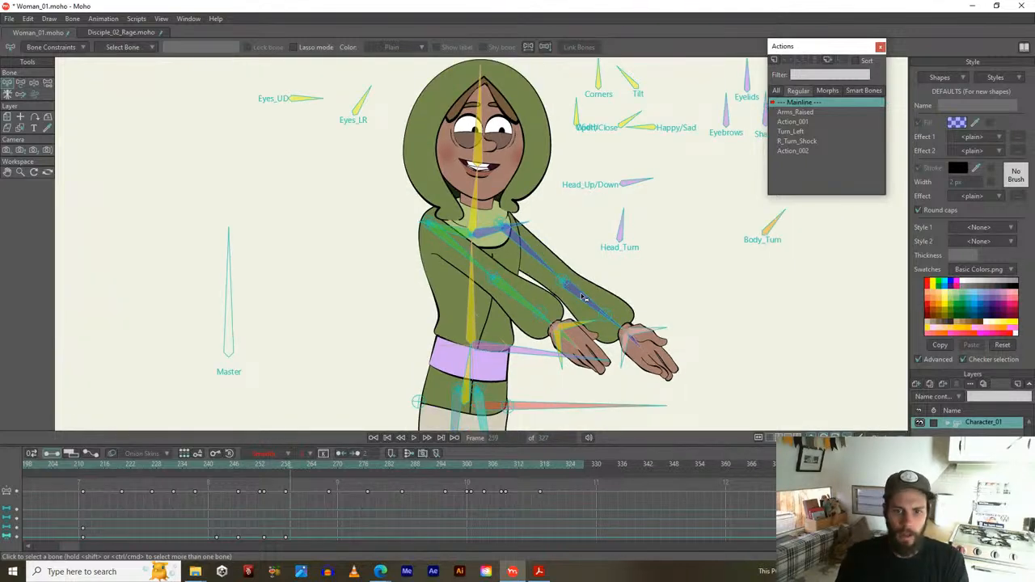
{"action": "key", "text": "t"}
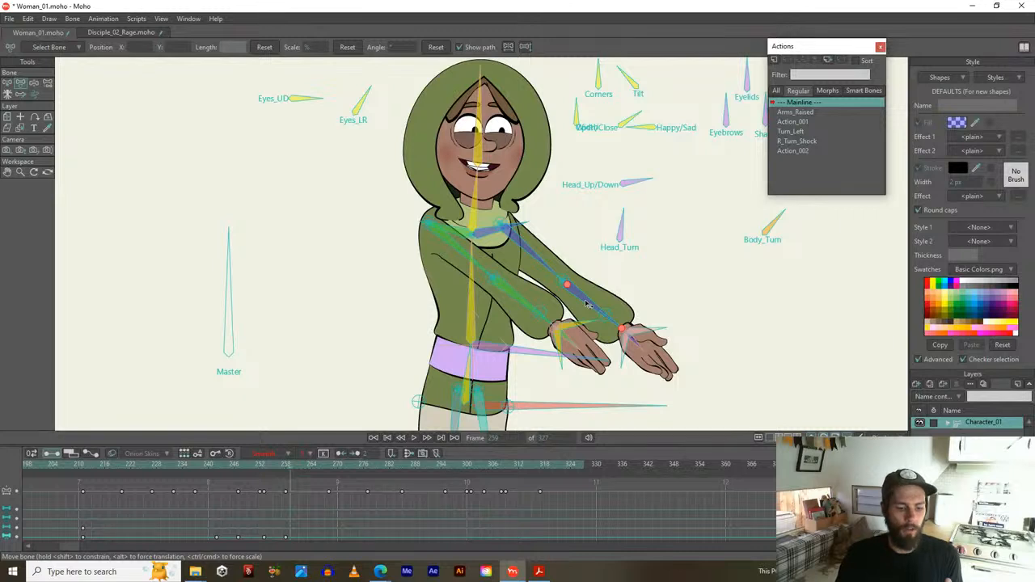
{"action": "left_click_drag", "start_coordinate": [587, 303], "coordinate": [553, 249]}
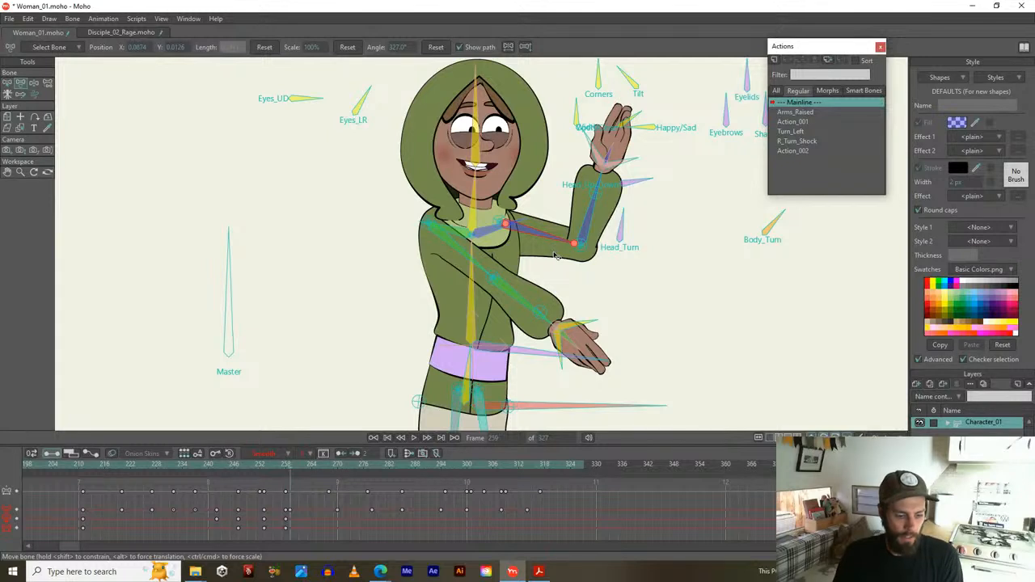
{"action": "key", "text": "ctrl+z"}
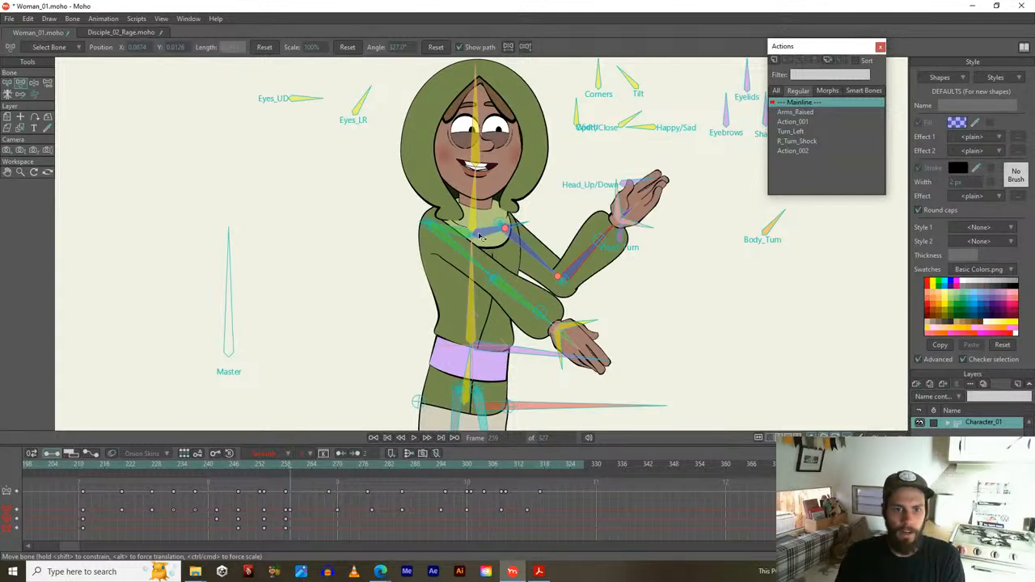
{"action": "key", "text": "ctrl+z"}
Try out the Head_Up/Down control at frame 259 and rotate the Head_Turn bone to 67.6°
{"action": "left_click", "coordinate": [760, 267]}
{"action": "left_click_drag", "start_coordinate": [760, 266], "coordinate": [784, 257]}
{"action": "left_click_drag", "start_coordinate": [636, 228], "coordinate": [643, 239]}
{"action": "left_click", "coordinate": [624, 257]}
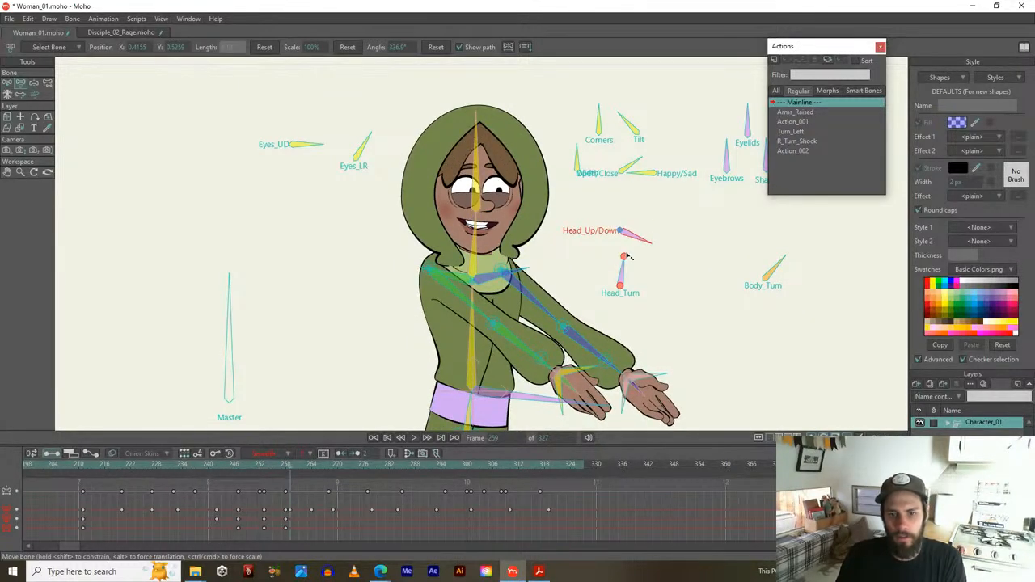
{"action": "mouse_move", "coordinate": [623, 274]}
{"action": "left_mouse_down"}
{"action": "mouse_move", "coordinate": [612, 273]}
{"action": "mouse_move", "coordinate": [650, 263]}
{"action": "mouse_move", "coordinate": [632, 261]}
{"action": "left_mouse_up"}
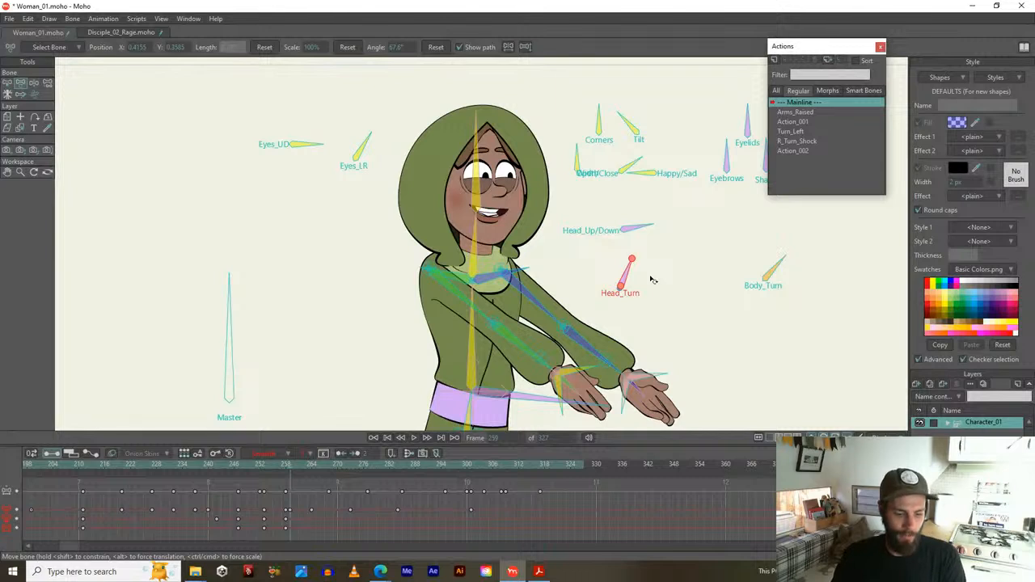
{"action": "left_click", "coordinate": [514, 234]}
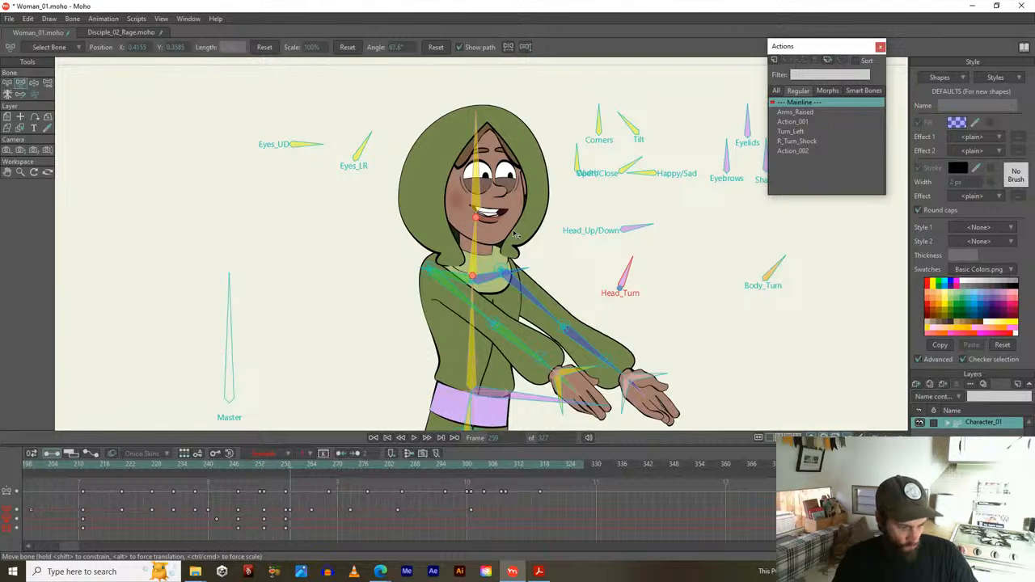
{"action": "left_click", "coordinate": [526, 241]}
{"action": "left_click_drag", "start_coordinate": [525, 250], "coordinate": [553, 231]}
{"action": "left_click", "coordinate": [799, 246]}
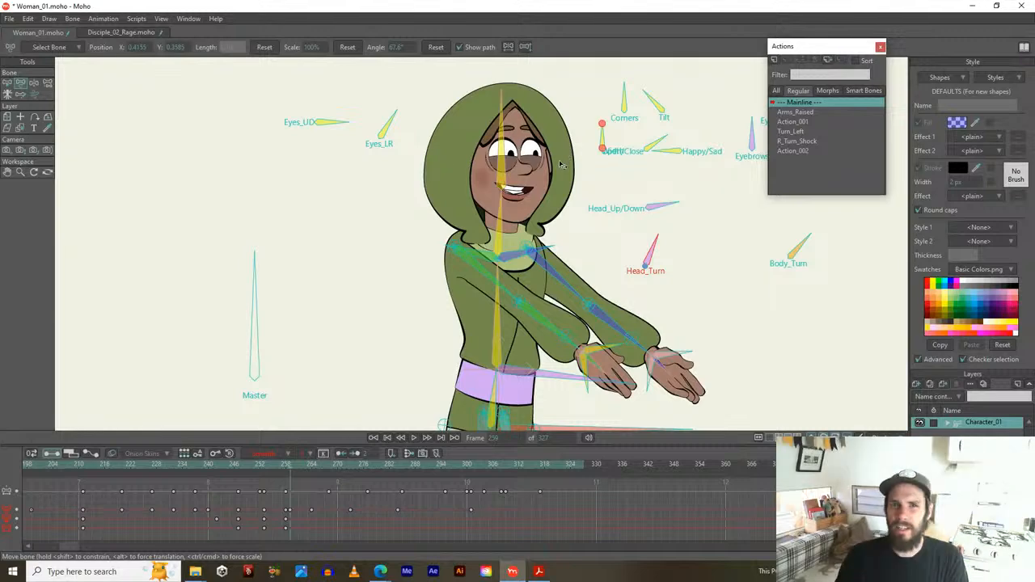
Switch to the Disciple_02_Rage document and step through the frames around frame 15 to examine the head
{"action": "left_click", "coordinate": [117, 32]}
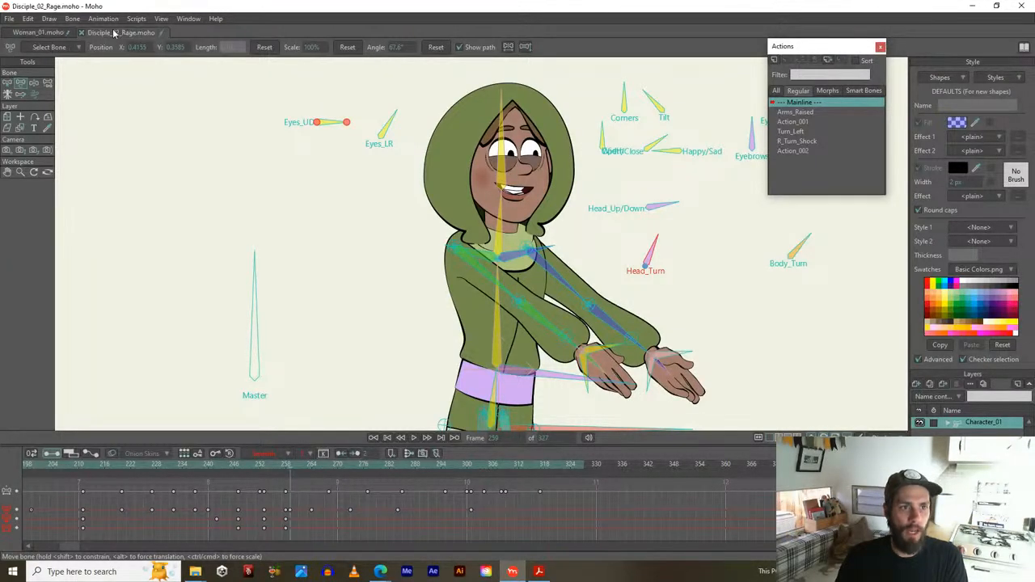
{"action": "scroll", "coordinate": [429, 191], "scroll_direction": "up", "scroll_amount": 6}
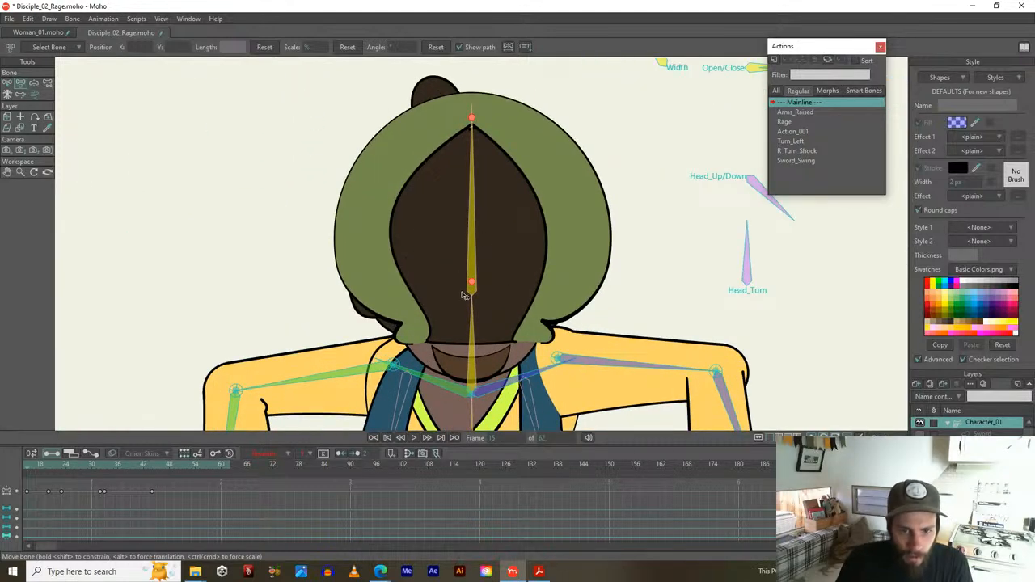
{"action": "key", "text": "ctrl+Left"}
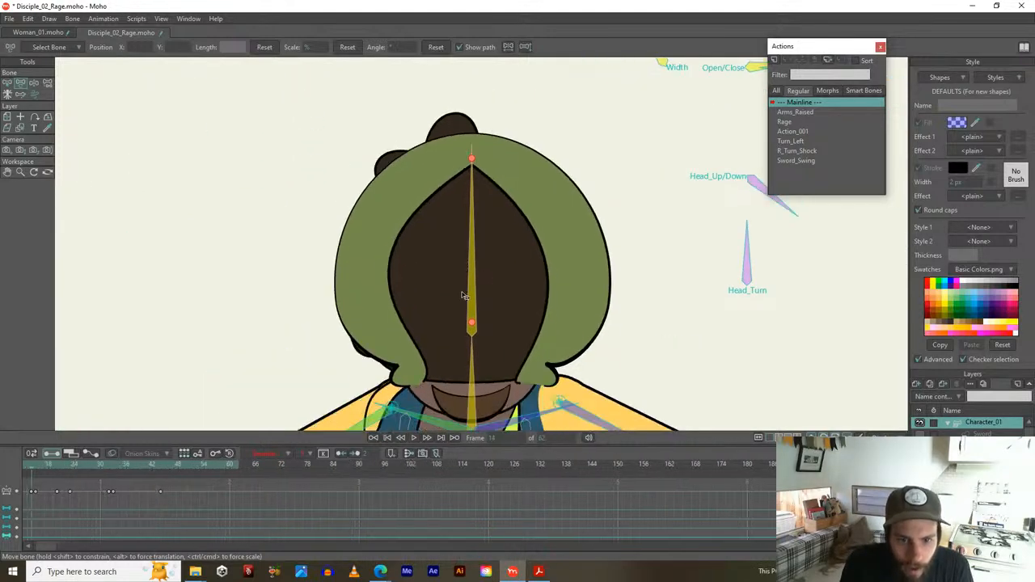
{"action": "key", "text": "ctrl+Right"}
{"action": "key", "text": "ctrl+Right"}
{"action": "key", "text": "ctrl+Right"}
{"action": "key", "text": "ctrl+Right"}
{"action": "key", "text": "Left"}
{"action": "key", "text": "Right"}
{"action": "key", "text": "Right"}
{"action": "key", "text": "Left"}
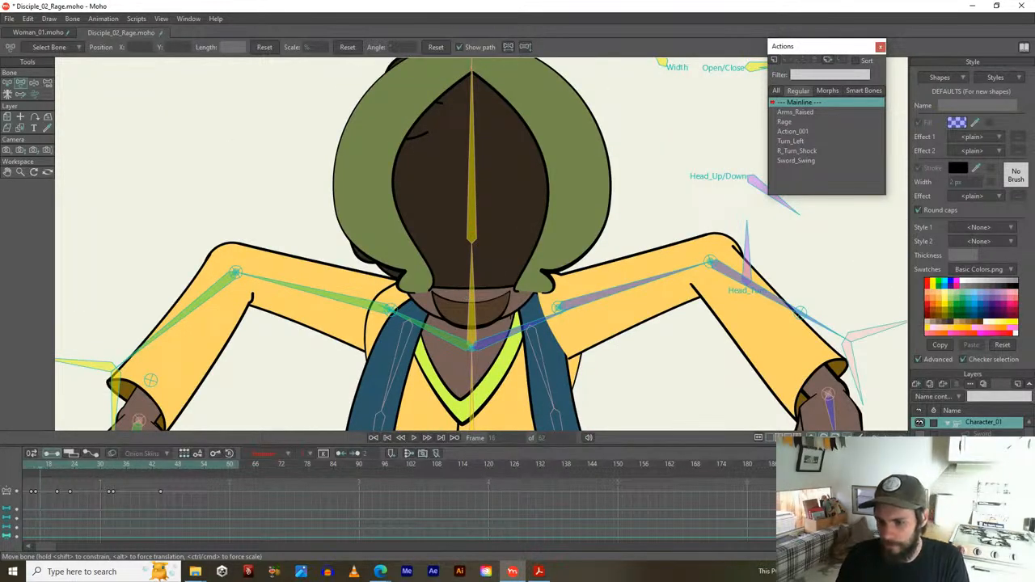
Compare frames 12 to 14 and select the hair vector layer to examine its shape at frame 13
{"action": "scroll", "coordinate": [975, 430], "scroll_direction": "down", "scroll_amount": 3}
{"action": "scroll", "coordinate": [970, 426], "scroll_direction": "down", "scroll_amount": 3}
{"action": "key", "text": "Left"}
{"action": "key", "text": "Left"}
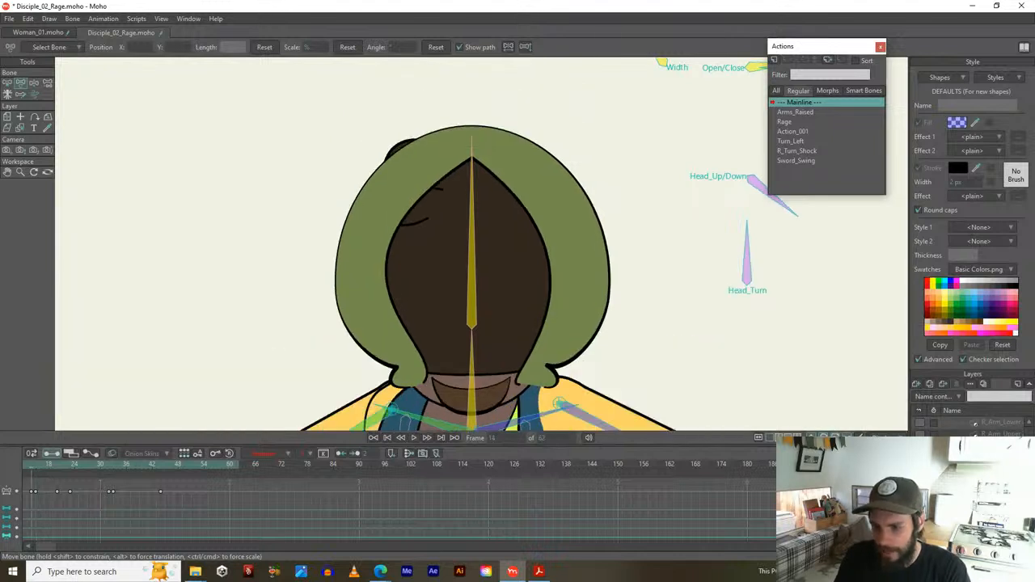
{"action": "key", "text": "Left"}
{"action": "key", "text": "Left"}
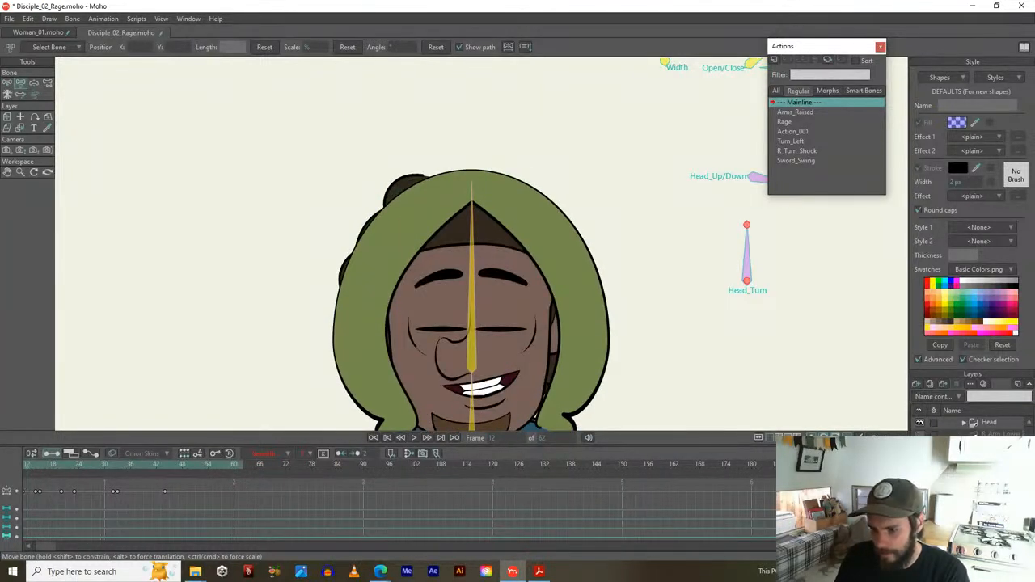
{"action": "key", "text": "Right"}
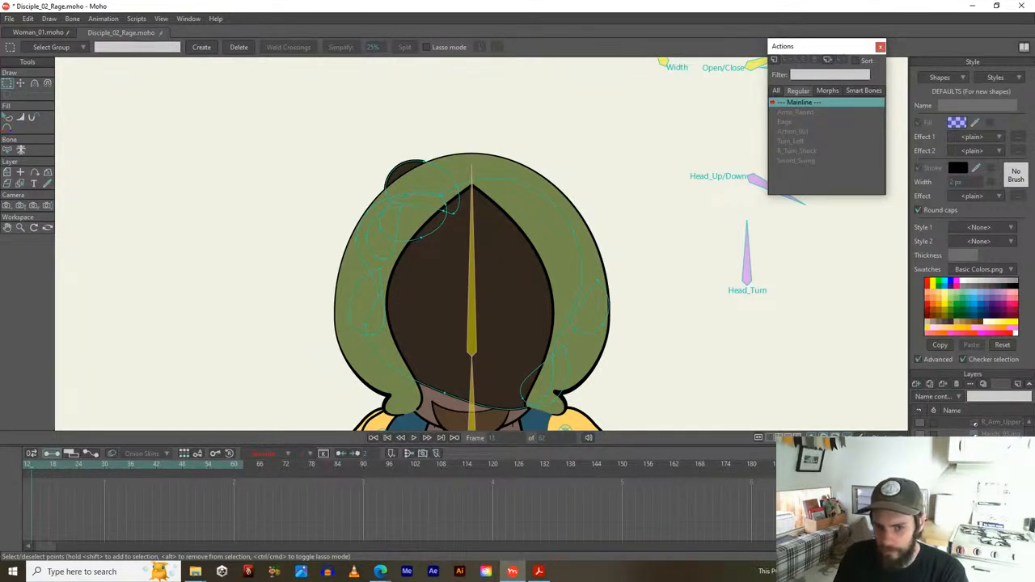
{"action": "scroll", "coordinate": [563, 289], "scroll_direction": "down", "scroll_amount": 3}
{"action": "left_click_drag", "start_coordinate": [542, 339], "coordinate": [538, 276]}
{"action": "scroll", "coordinate": [971, 427], "scroll_direction": "up", "scroll_amount": 5}
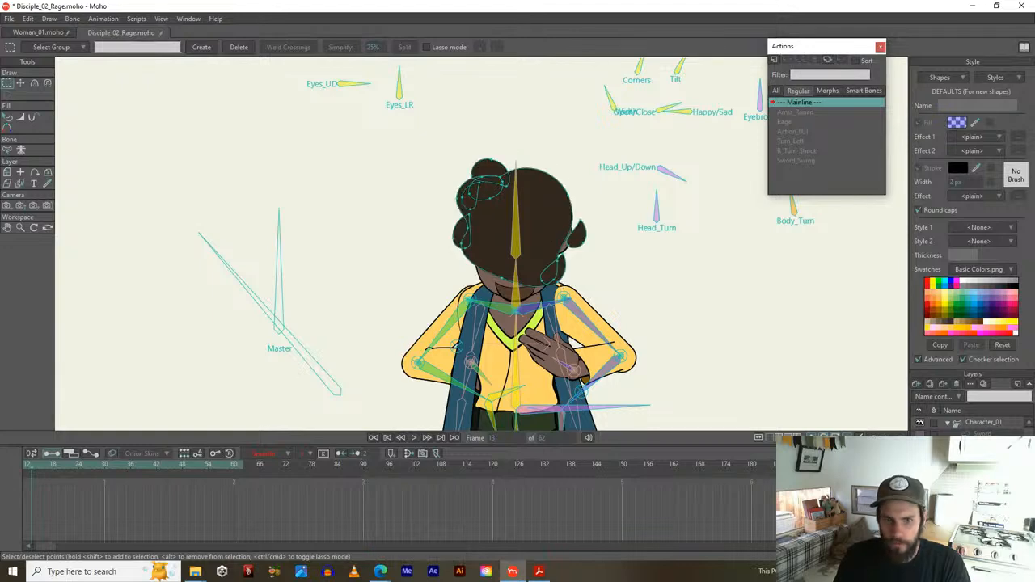
Play the animation to check the head at frame 14, and select all the hair layer's points at frame 1
{"action": "key", "text": "space"}
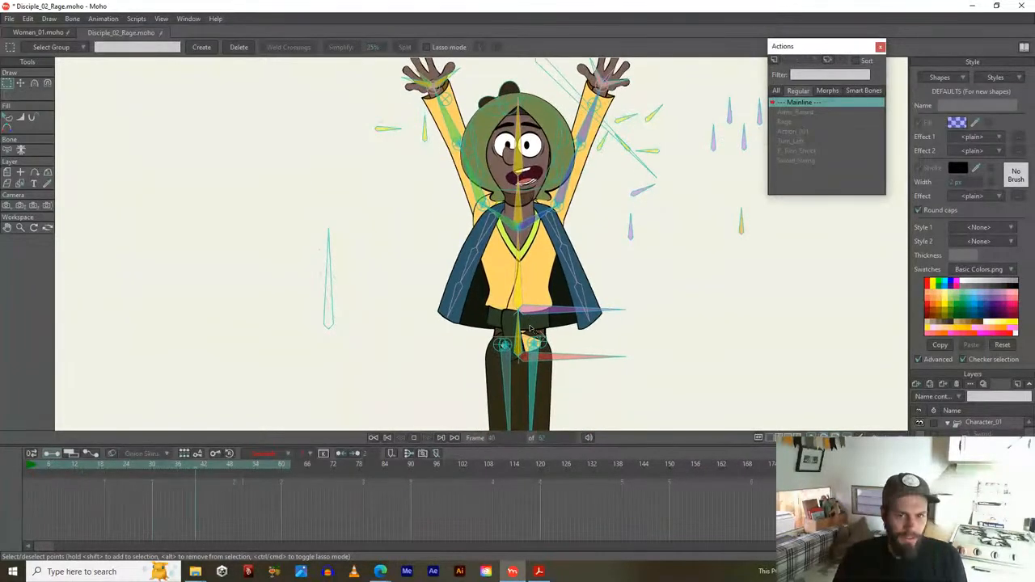
{"action": "key", "text": "space"}
{"action": "scroll", "coordinate": [517, 211], "scroll_direction": "up", "scroll_amount": 3}
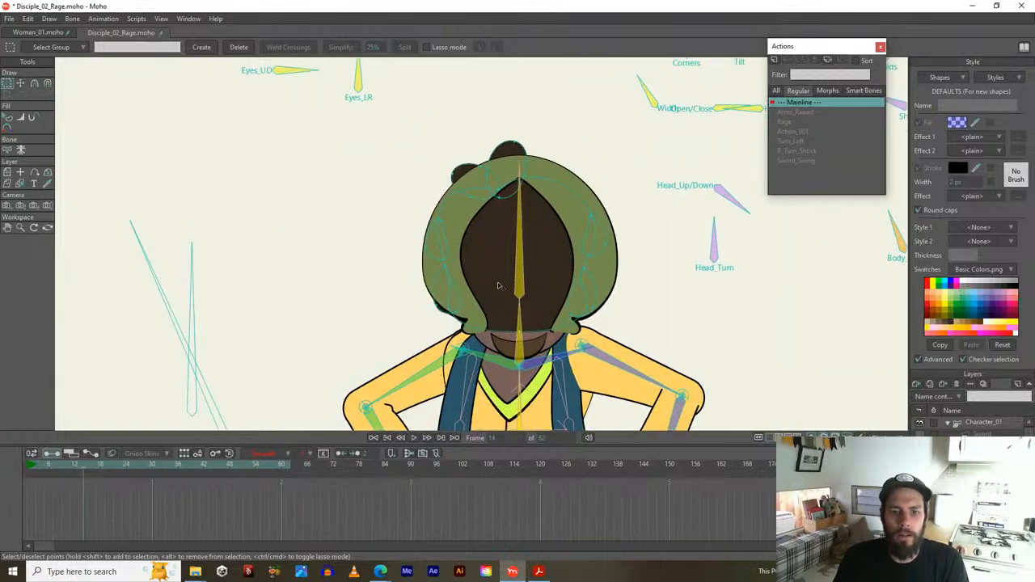
{"action": "left_click", "coordinate": [28, 466]}
{"action": "scroll", "coordinate": [410, 173], "scroll_direction": "down", "scroll_amount": 2}
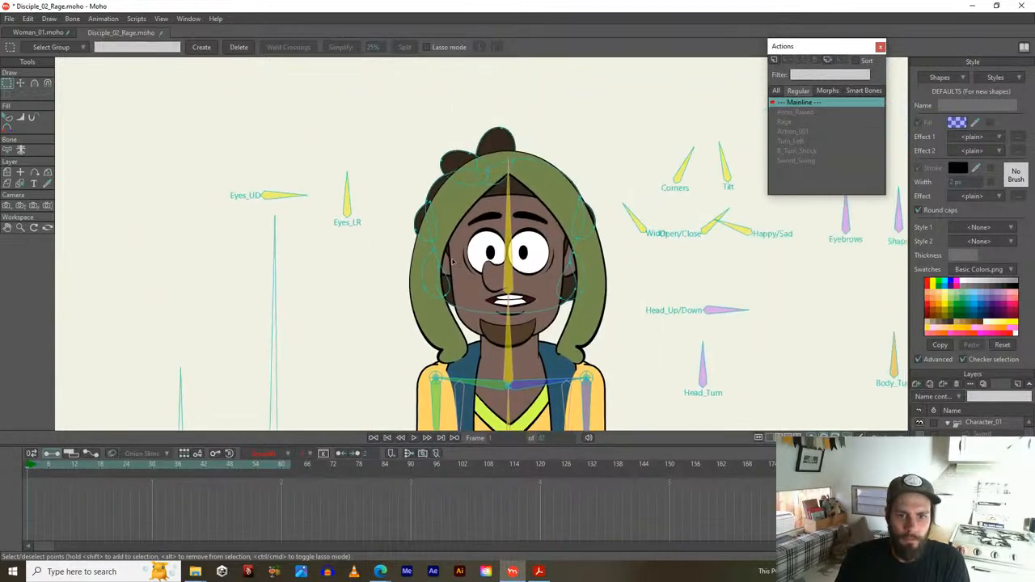
{"action": "key", "text": "t"}
{"action": "key", "text": "ctrl+a"}
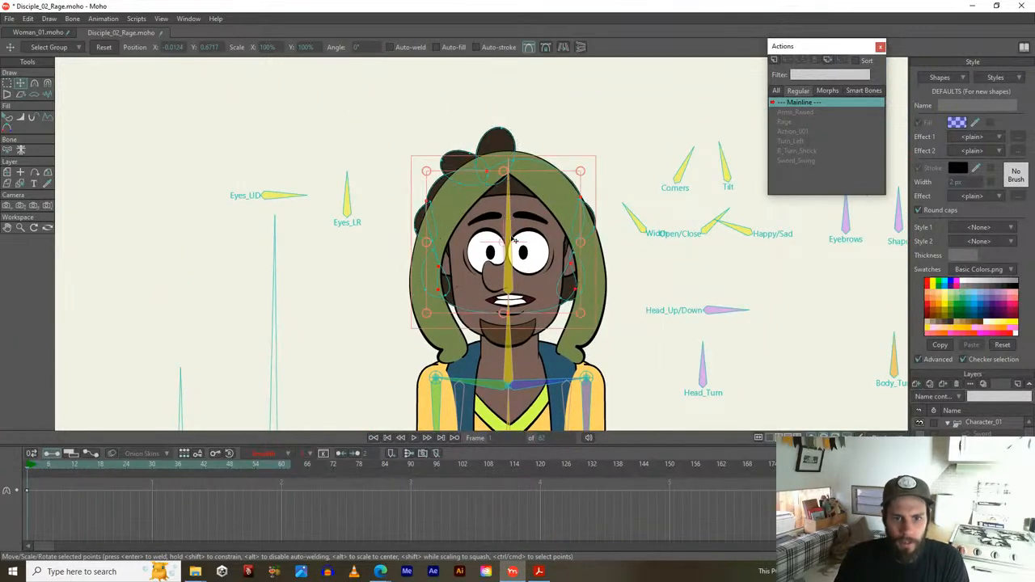
Select the Character_01 layer, try tilting the head bone at frame 1, and undo the rotation
{"action": "left_click", "coordinate": [990, 421]}
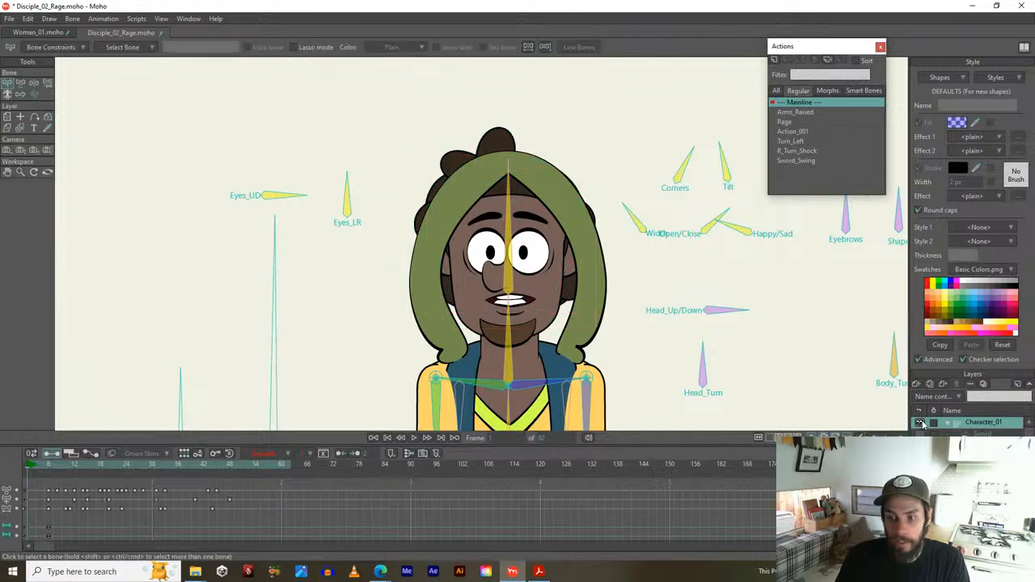
{"action": "key", "text": "t"}
{"action": "mouse_move", "coordinate": [507, 236]}
{"action": "left_mouse_down"}
{"action": "mouse_move", "coordinate": [485, 236]}
{"action": "mouse_move", "coordinate": [521, 239]}
{"action": "mouse_move", "coordinate": [512, 243]}
{"action": "left_mouse_up"}
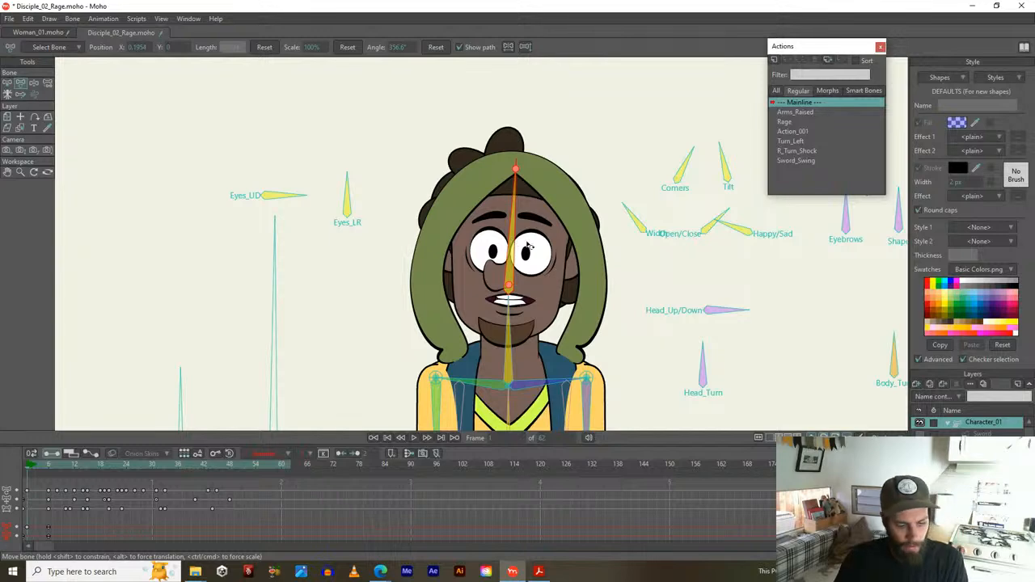
{"action": "key", "text": "ctrl+z"}
{"action": "left_click_drag", "start_coordinate": [504, 260], "coordinate": [499, 220]}
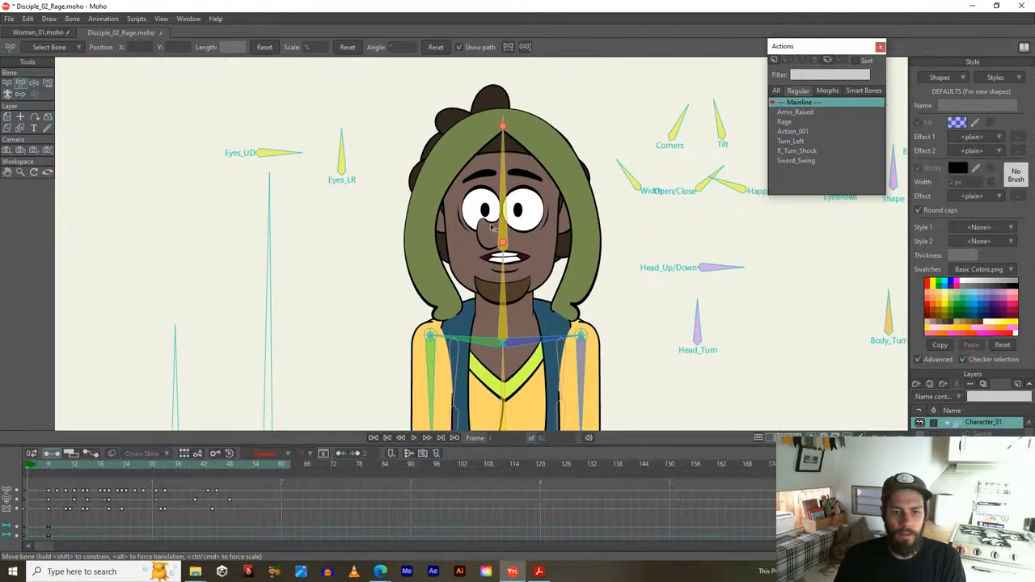
{"action": "scroll", "coordinate": [477, 273], "scroll_direction": "down", "scroll_amount": 3}
{"action": "left_click_drag", "start_coordinate": [478, 272], "coordinate": [504, 249]}
{"action": "left_click_drag", "start_coordinate": [474, 324], "coordinate": [472, 273]}
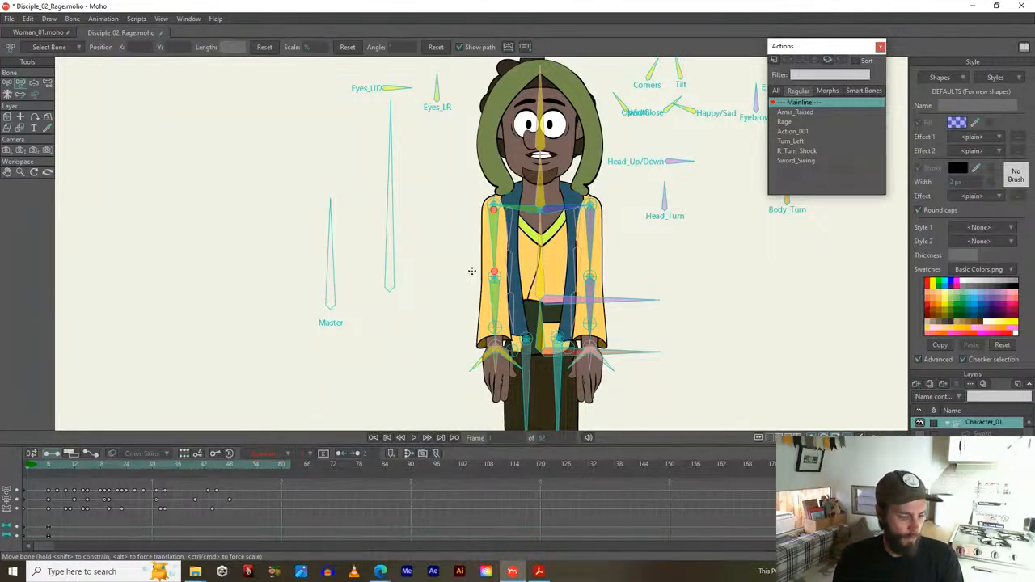
{"action": "left_click", "coordinate": [300, 222]}
{"action": "left_click_drag", "start_coordinate": [299, 221], "coordinate": [280, 248]}
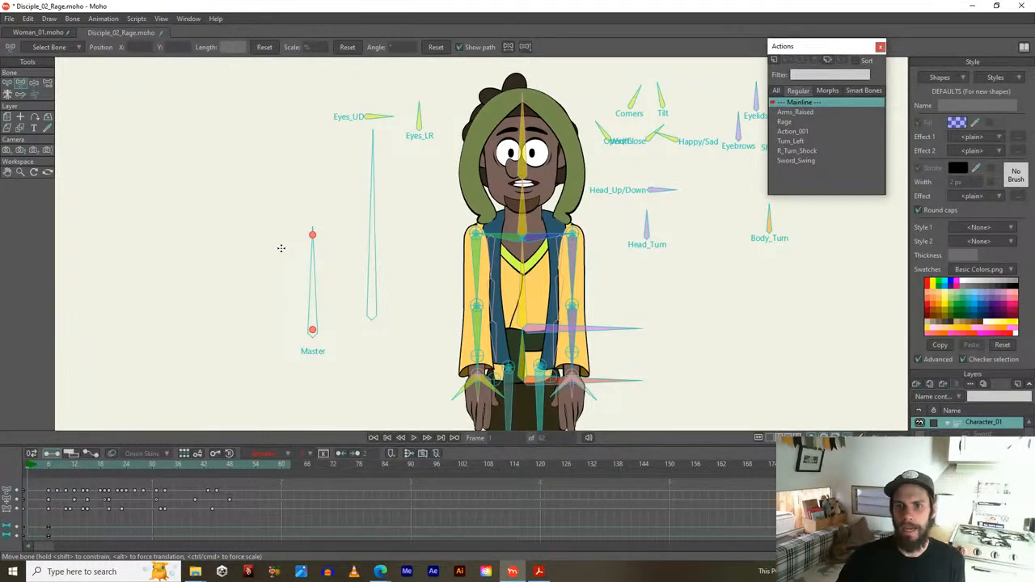
Open the Rage action for editing and play it through to examine the full-body performance
{"action": "left_click", "coordinate": [784, 122]}
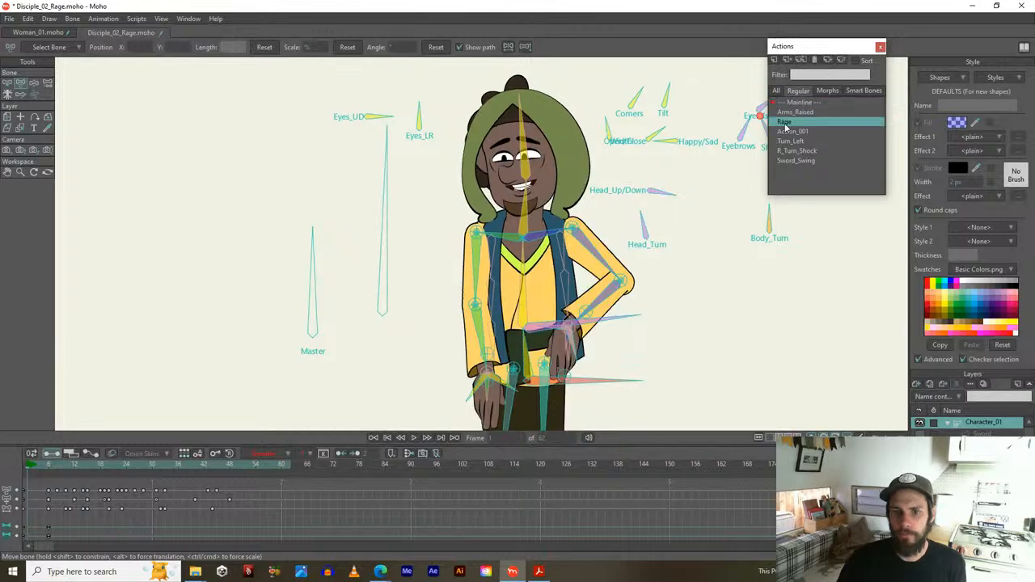
{"action": "double_click", "coordinate": [785, 124]}
{"action": "scroll", "coordinate": [404, 274], "scroll_direction": "down", "scroll_amount": 2}
{"action": "key", "text": "space"}
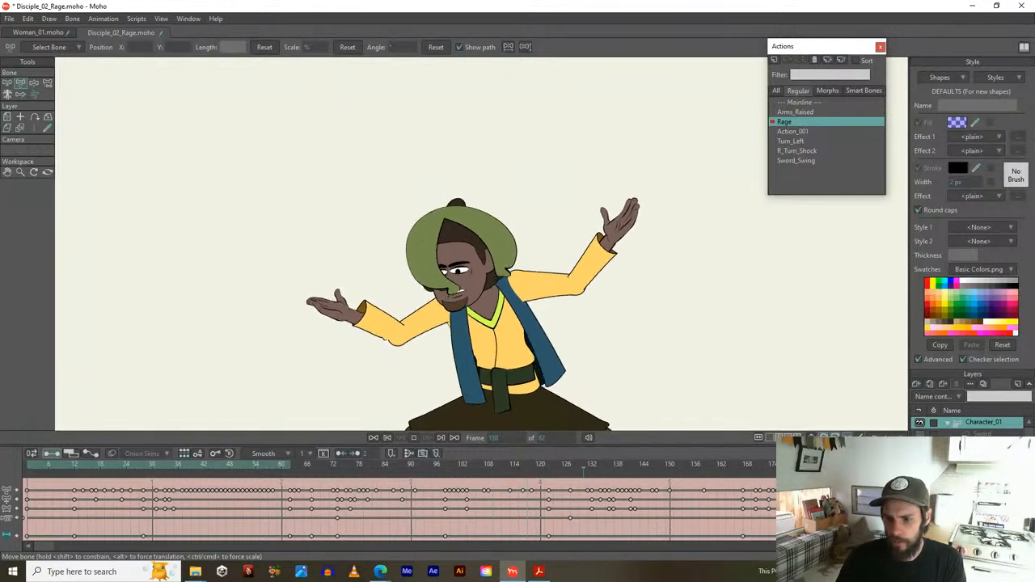
{"action": "scroll", "coordinate": [596, 307], "scroll_direction": "down", "scroll_amount": 3}
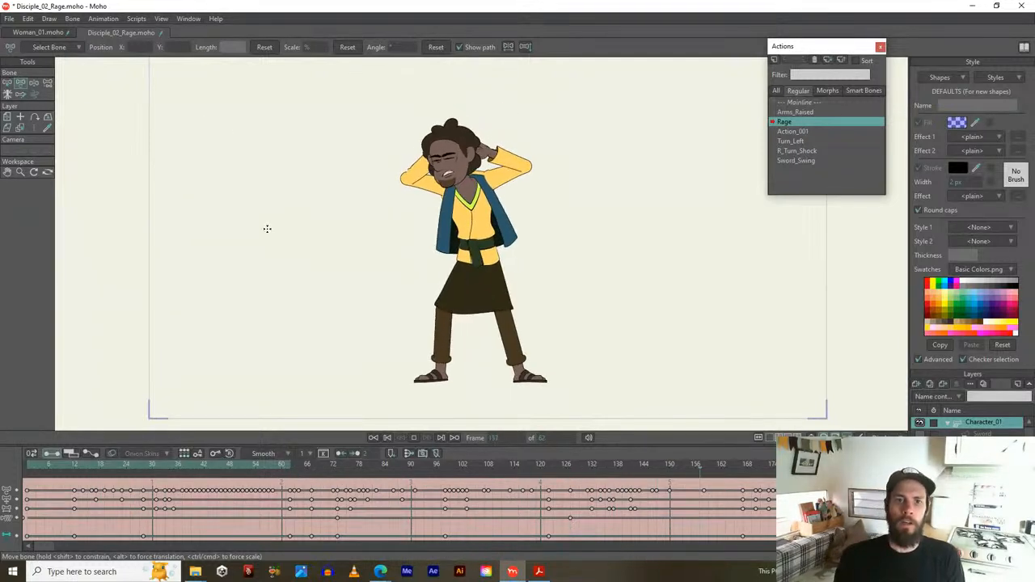
{"action": "key", "text": "space"}
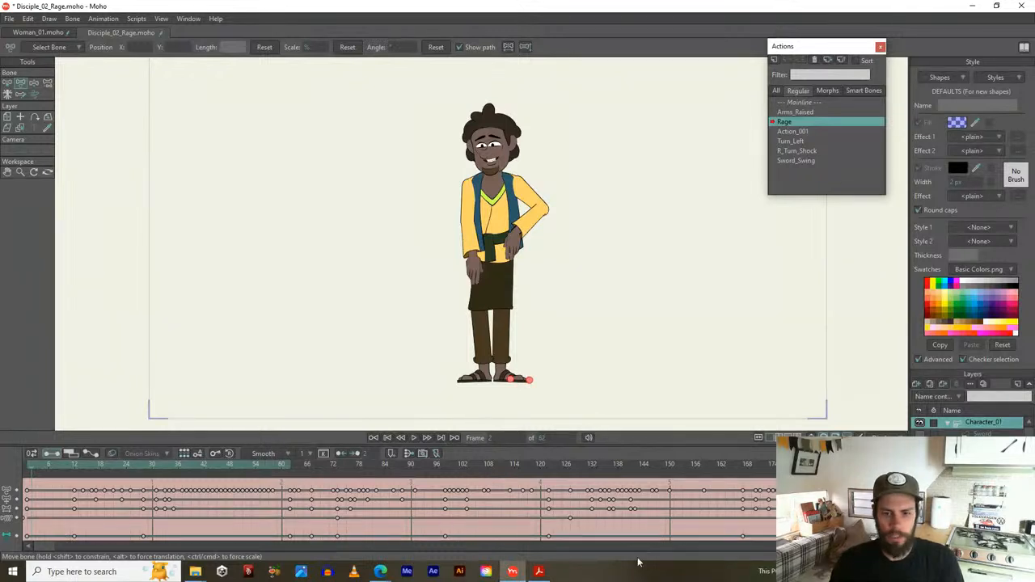
Return to the Mainline timeline and delete all of the character's bone angle, scale and translation keyframes
{"action": "scroll", "coordinate": [684, 524], "scroll_direction": "down", "scroll_amount": 1}
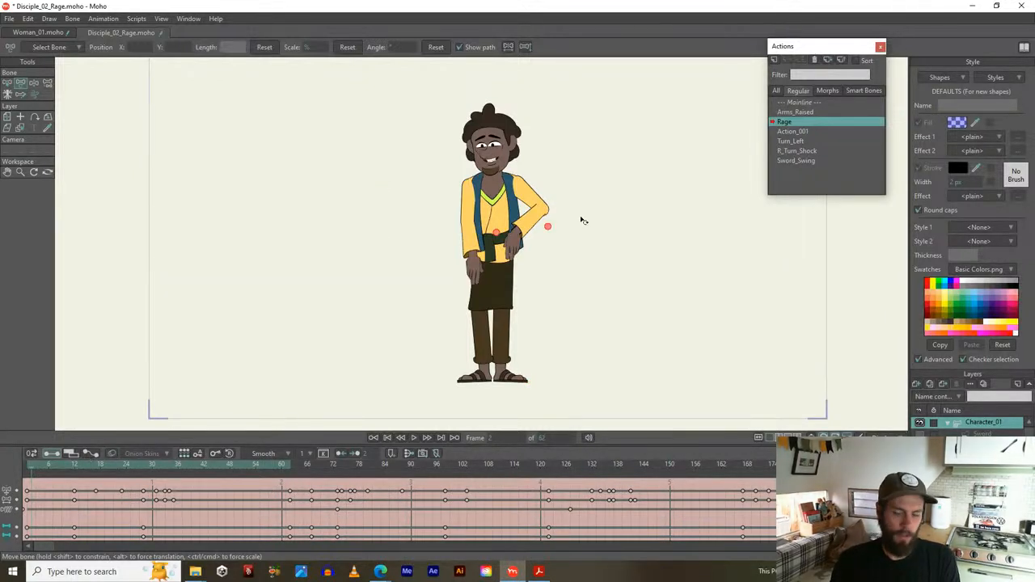
{"action": "scroll", "coordinate": [763, 105], "scroll_direction": "up", "scroll_amount": 5}
{"action": "left_click", "coordinate": [800, 102]}
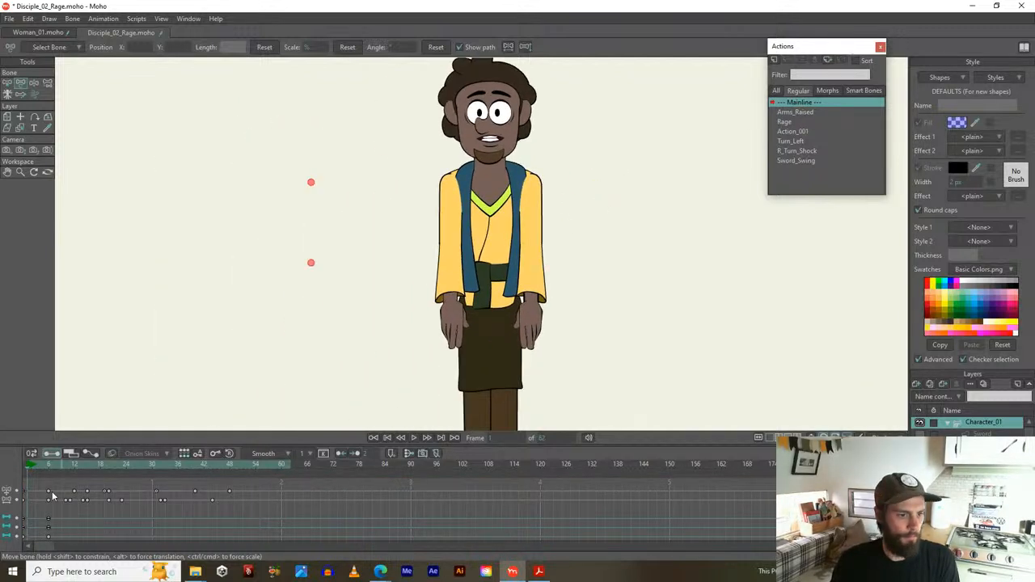
{"action": "left_click", "coordinate": [28, 547]}
{"action": "scroll", "coordinate": [12, 499], "scroll_direction": "up", "scroll_amount": 1}
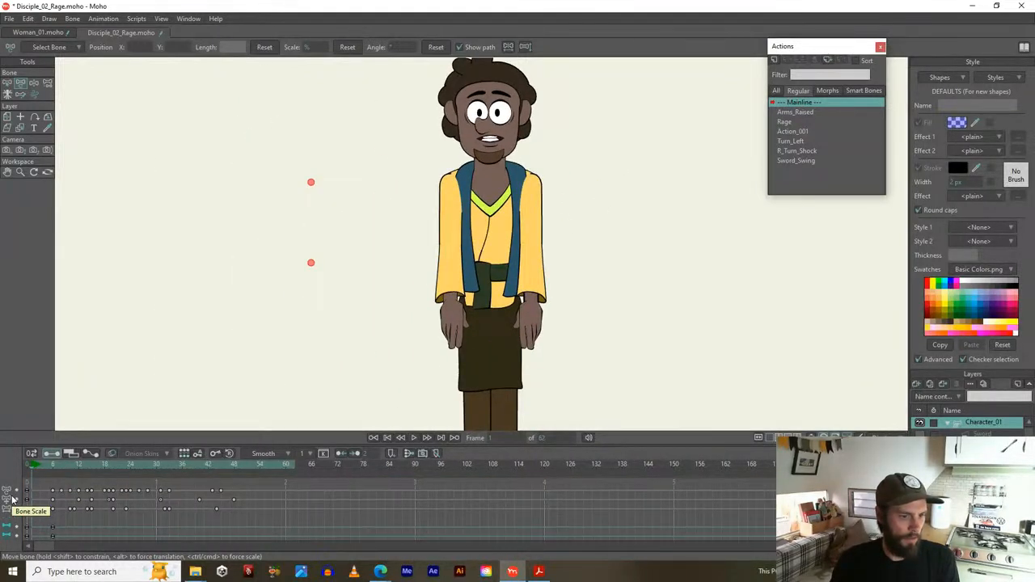
{"action": "left_click", "coordinate": [6, 490]}
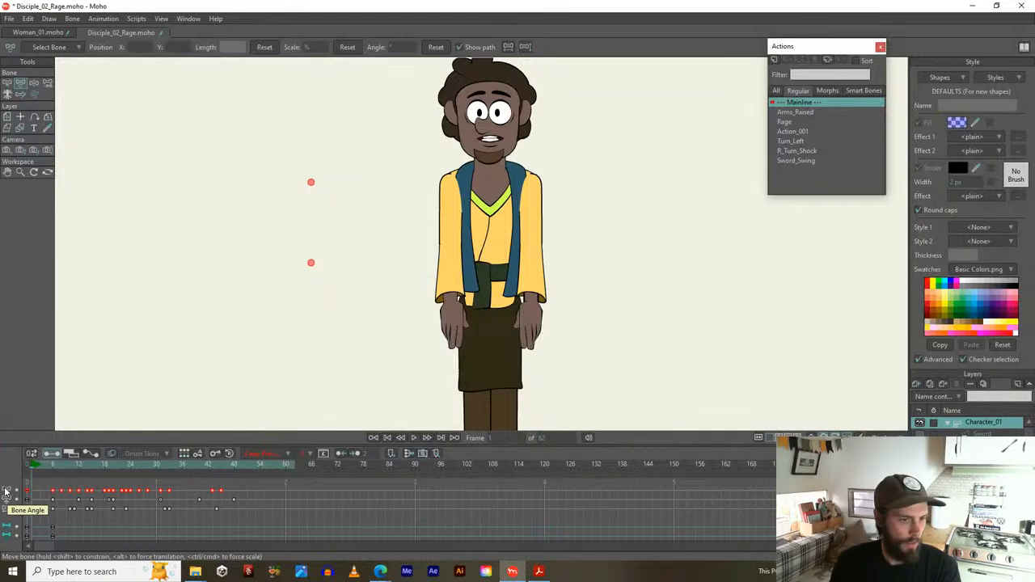
{"action": "key", "text": "Delete"}
{"action": "left_click", "coordinate": [5, 490]}
{"action": "key", "text": "Delete"}
{"action": "left_click", "coordinate": [5, 491]}
{"action": "key", "text": "Delete"}
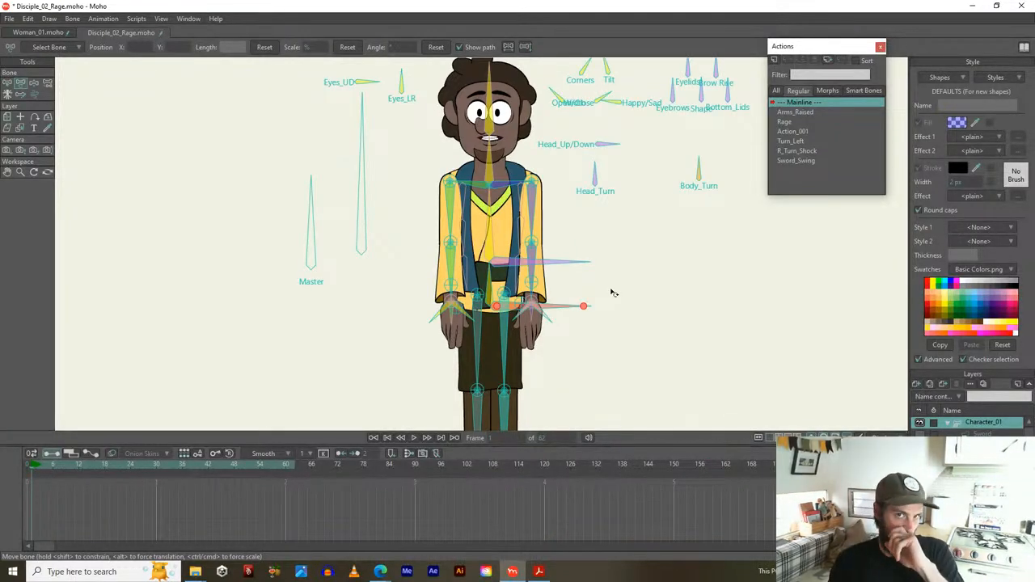
Try raising the forearm beside the Master bone at frame 1, and undo the rotation
{"action": "left_click_drag", "start_coordinate": [603, 273], "coordinate": [561, 304]}
{"action": "scroll", "coordinate": [574, 324], "scroll_direction": "down", "scroll_amount": 2}
{"action": "left_click", "coordinate": [380, 362]}
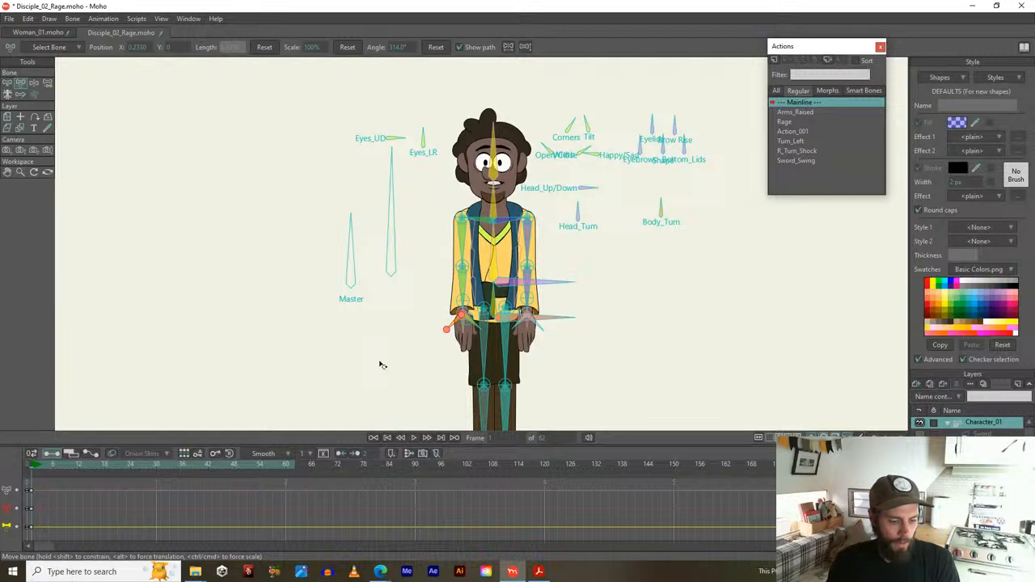
{"action": "left_click", "coordinate": [382, 364]}
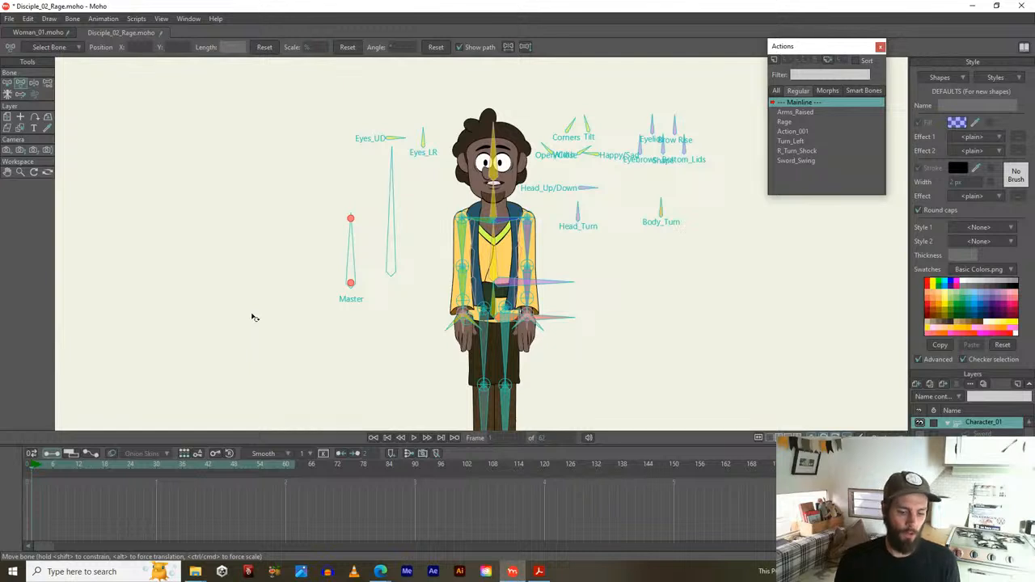
{"action": "scroll", "coordinate": [455, 296], "scroll_direction": "up", "scroll_amount": 2}
{"action": "left_click", "coordinate": [464, 286]}
{"action": "left_click_drag", "start_coordinate": [464, 287], "coordinate": [426, 245]}
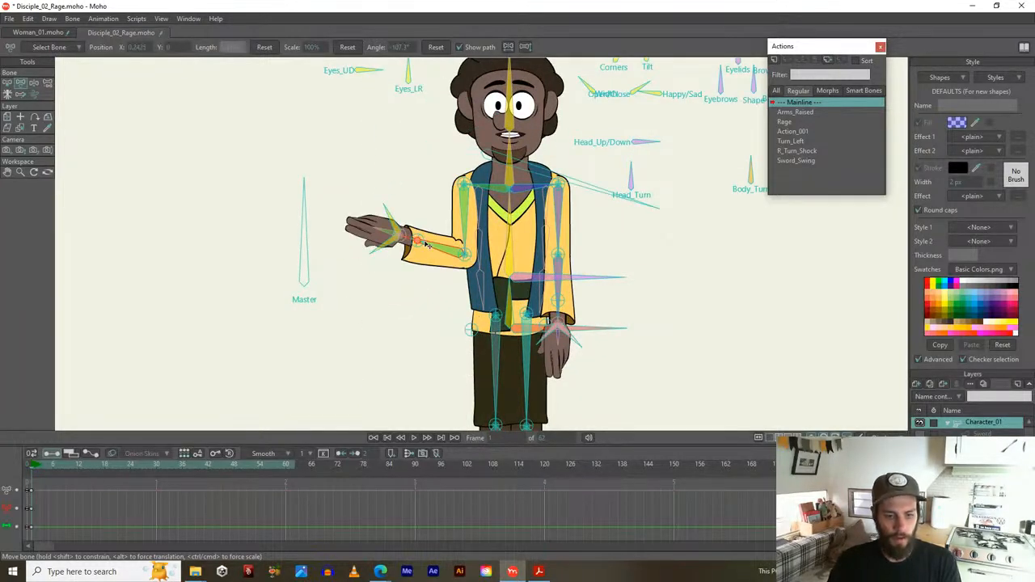
{"action": "key", "text": "ctrl+z"}
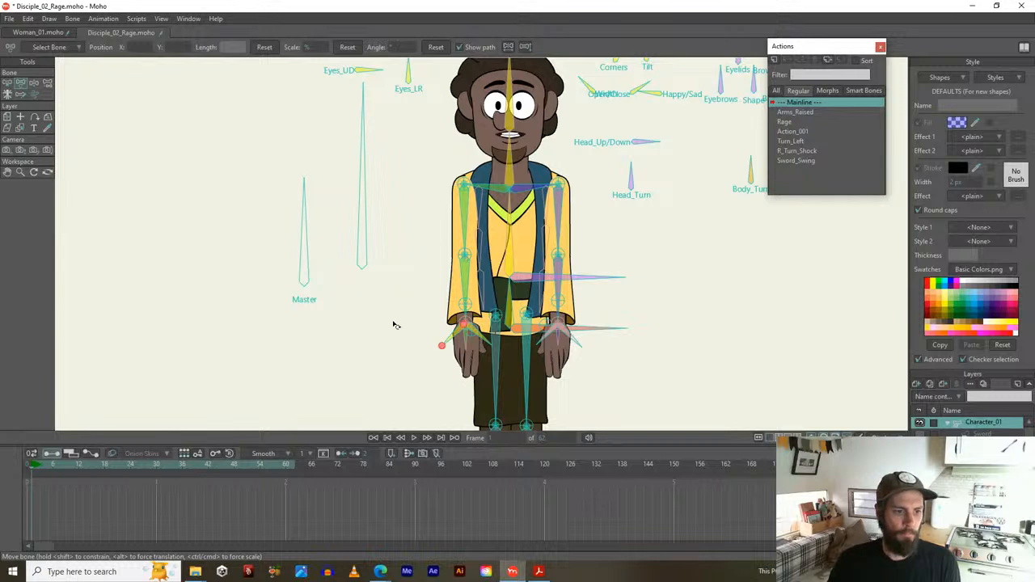
{"action": "left_click", "coordinate": [466, 288]}
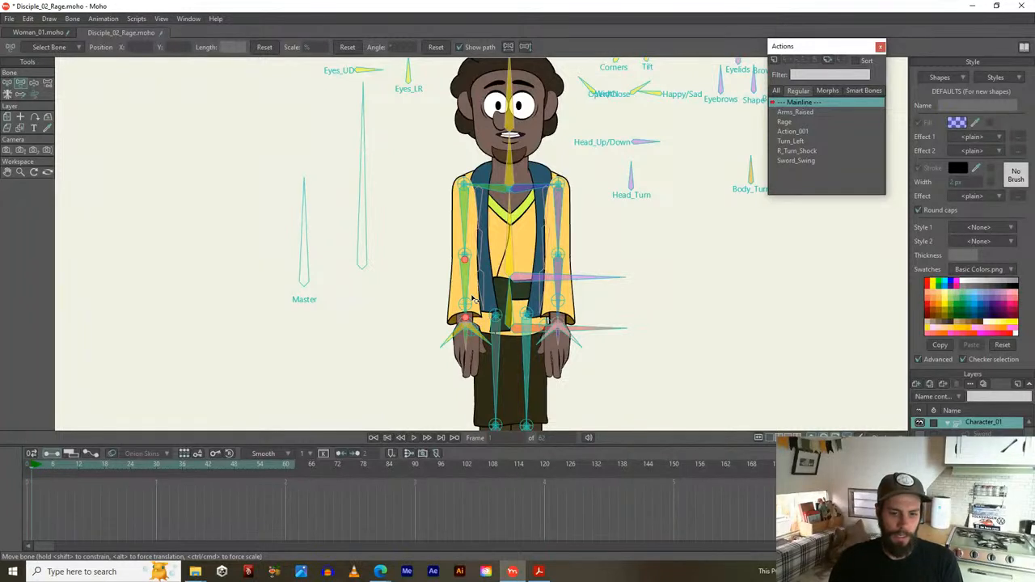
Check frames 0 and 1, and view the character with the rig's bones hidden before showing them again
{"action": "left_click", "coordinate": [26, 471]}
{"action": "left_click", "coordinate": [32, 471]}
{"action": "left_click_drag", "start_coordinate": [239, 323], "coordinate": [260, 288]}
{"action": "scroll", "coordinate": [235, 358], "scroll_direction": "down", "scroll_amount": 2}
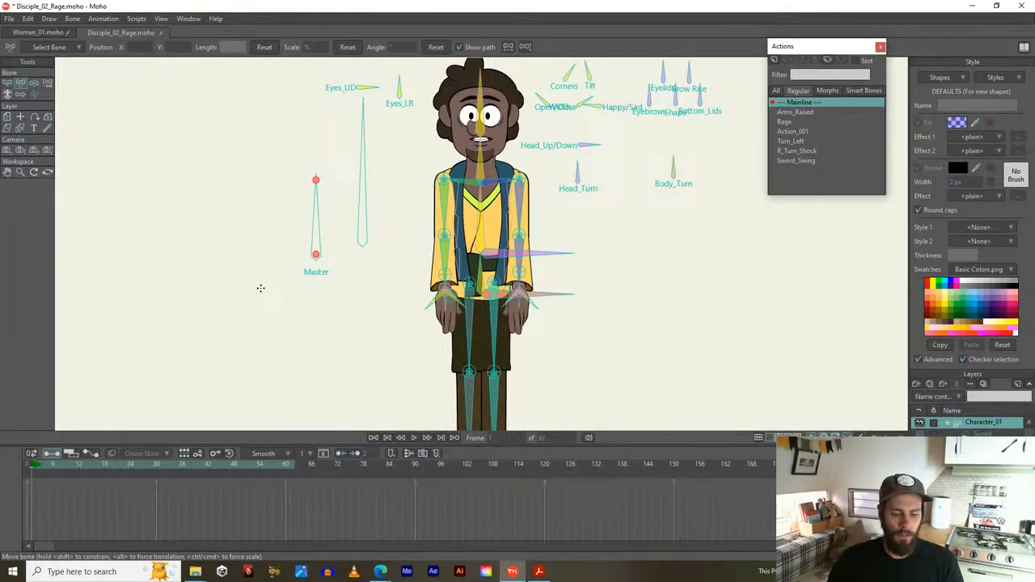
{"action": "left_click", "coordinate": [811, 436]}
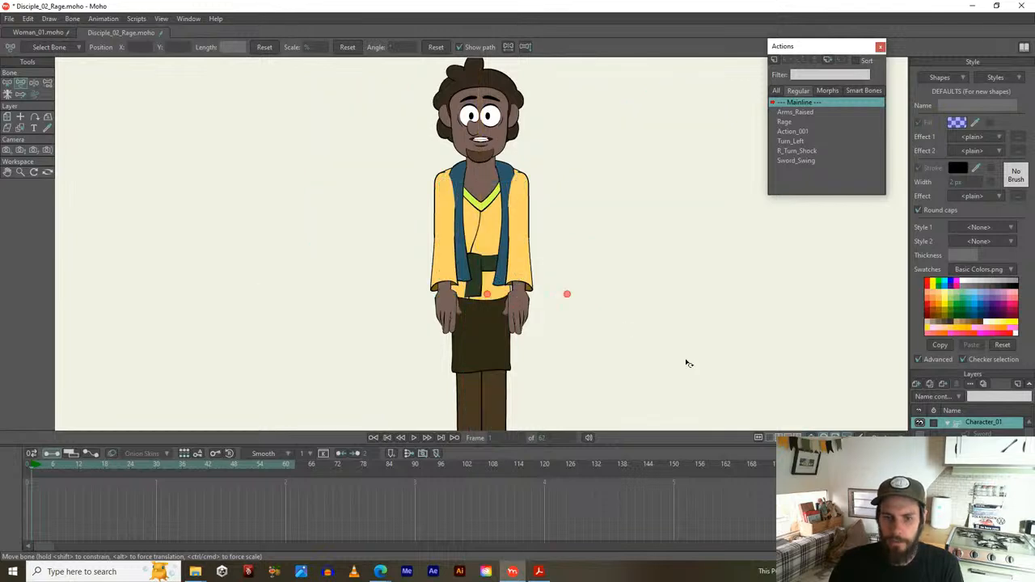
{"action": "left_click_drag", "start_coordinate": [542, 282], "coordinate": [557, 297]}
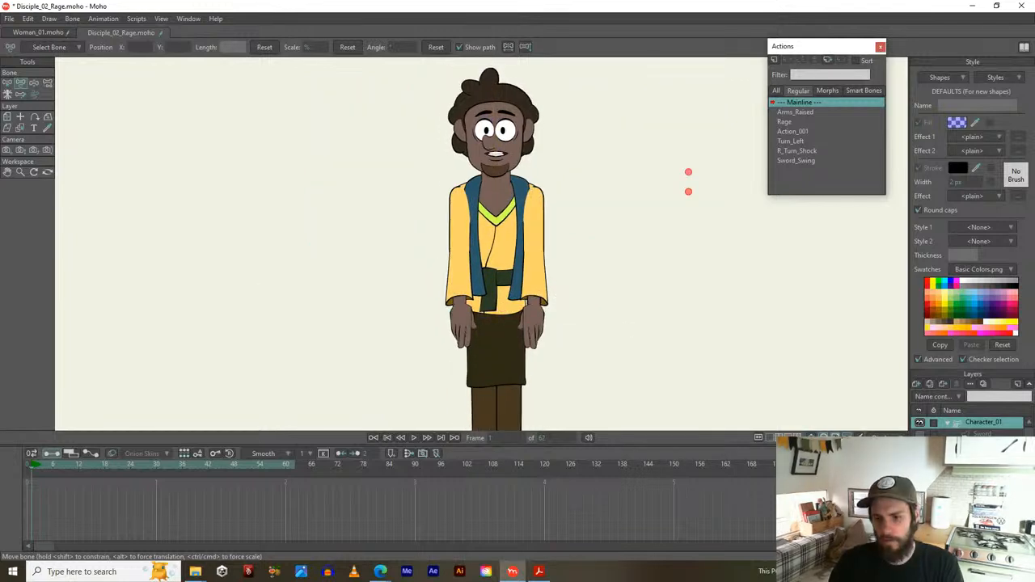
{"action": "left_click", "coordinate": [811, 437]}
Select the vector layer that outlines the control bone groups to view it, and reselect the Character_01 layer
{"action": "scroll", "coordinate": [974, 426], "scroll_direction": "up", "scroll_amount": 2}
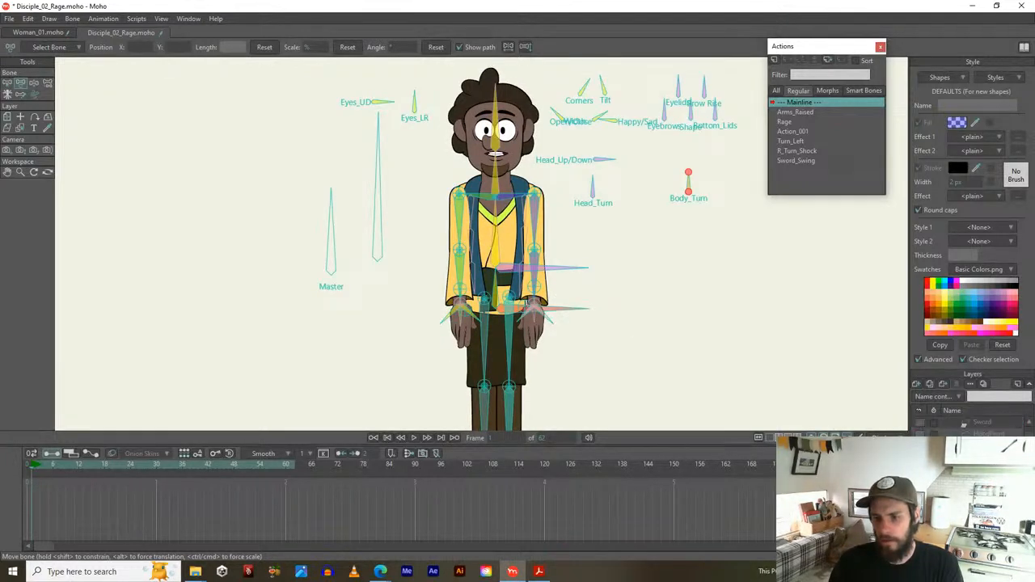
{"action": "scroll", "coordinate": [970, 427], "scroll_direction": "up", "scroll_amount": 1}
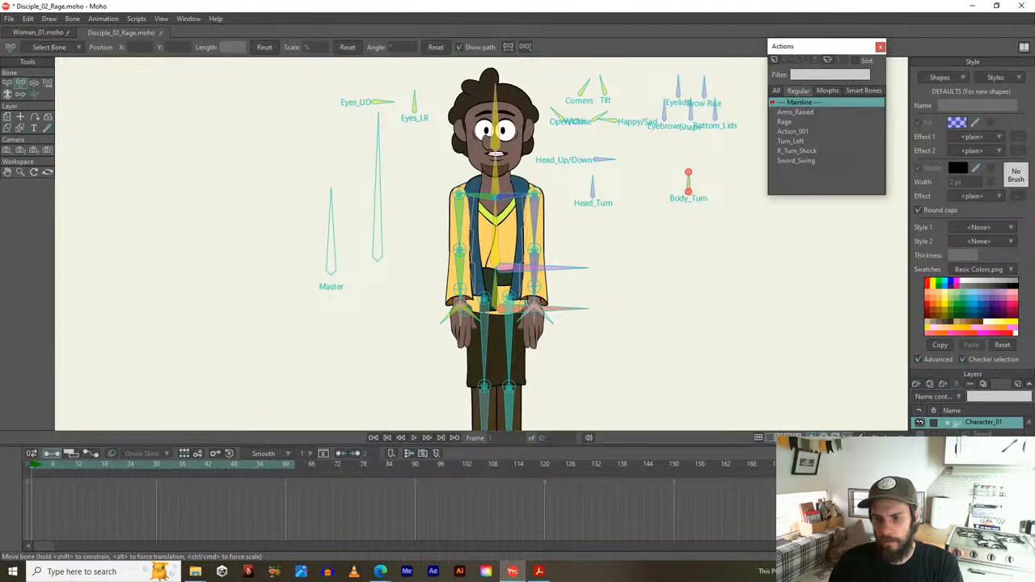
{"action": "left_click", "coordinate": [983, 433]}
{"action": "left_click", "coordinate": [983, 445]}
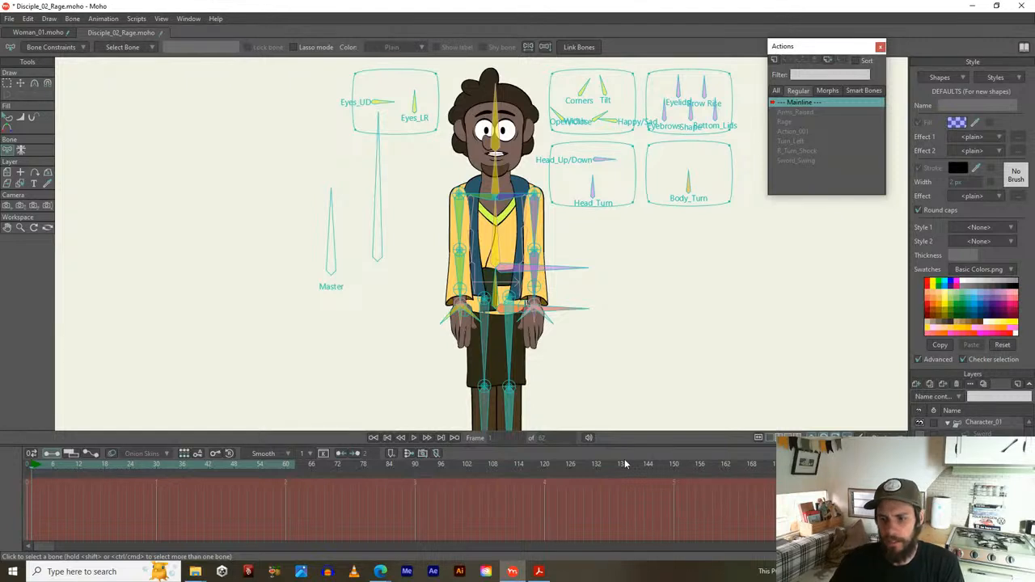
{"action": "left_click", "coordinate": [971, 425]}
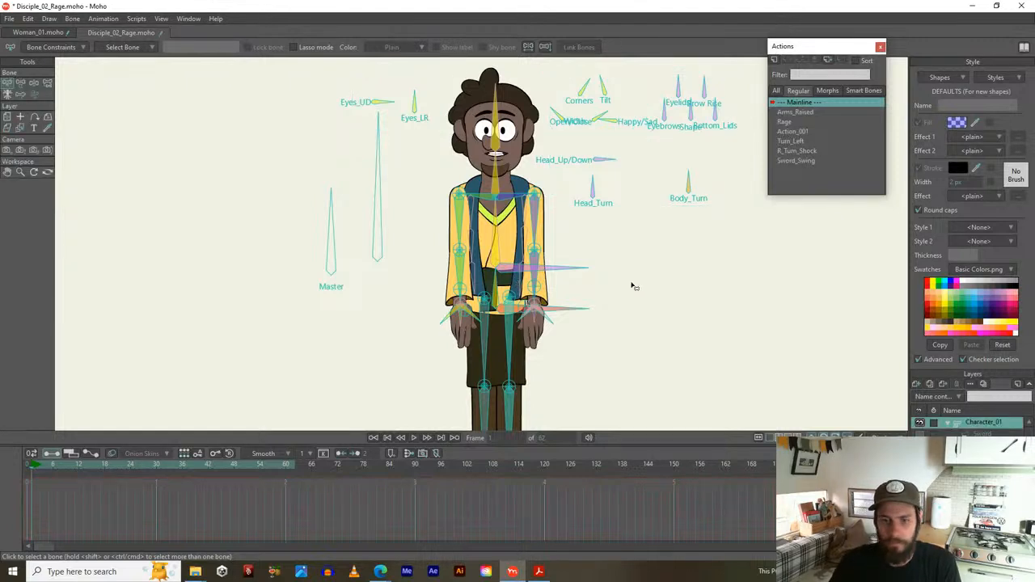
{"action": "scroll", "coordinate": [594, 309], "scroll_direction": "down", "scroll_amount": 2}
{"action": "left_click_drag", "start_coordinate": [593, 310], "coordinate": [591, 284]}
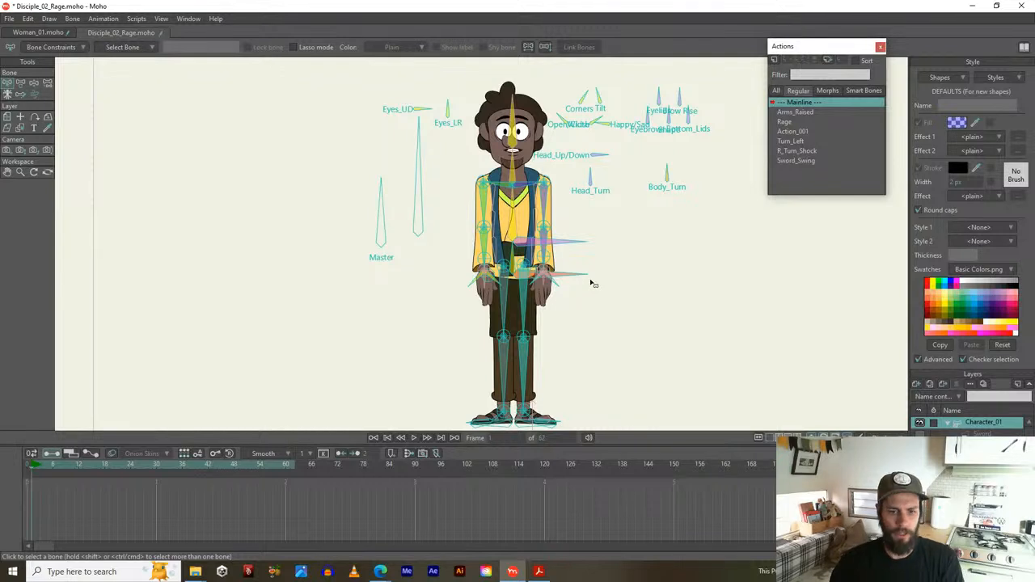
{"action": "left_click", "coordinate": [30, 469]}
{"action": "left_click", "coordinate": [32, 469]}
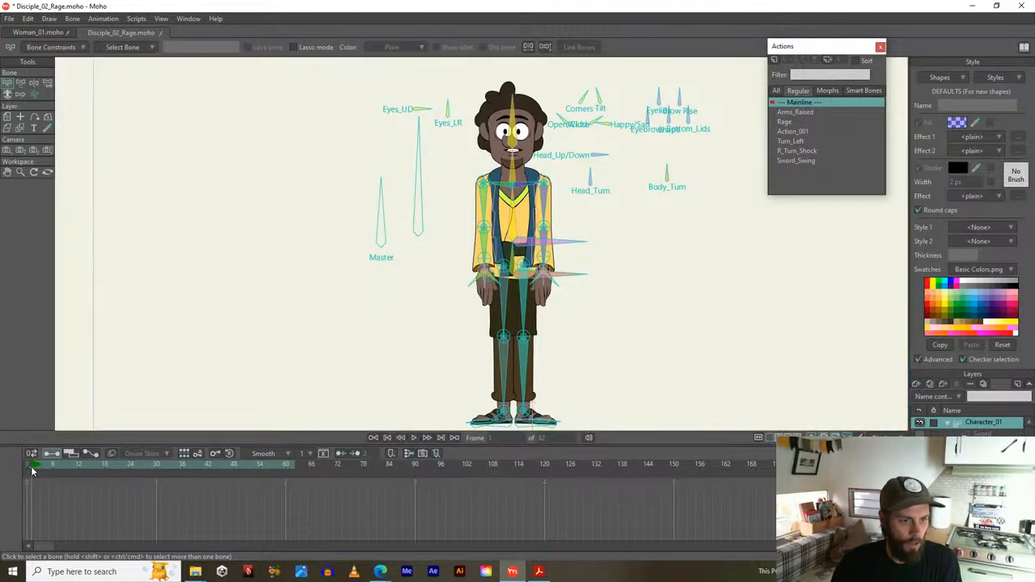
{"action": "mouse_move", "coordinate": [292, 272]}
{"action": "left_mouse_down"}
{"action": "mouse_move", "coordinate": [281, 292]}
{"action": "mouse_move", "coordinate": [283, 267]}
{"action": "left_mouse_up"}
{"action": "scroll", "coordinate": [289, 259], "scroll_direction": "up", "scroll_amount": 2}
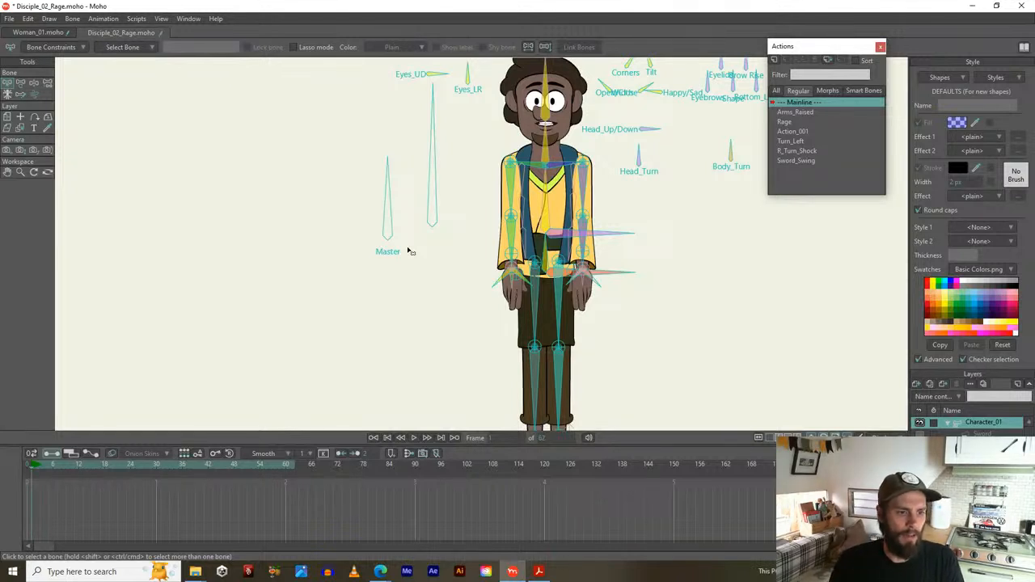
{"action": "left_click_drag", "start_coordinate": [434, 247], "coordinate": [404, 268]}
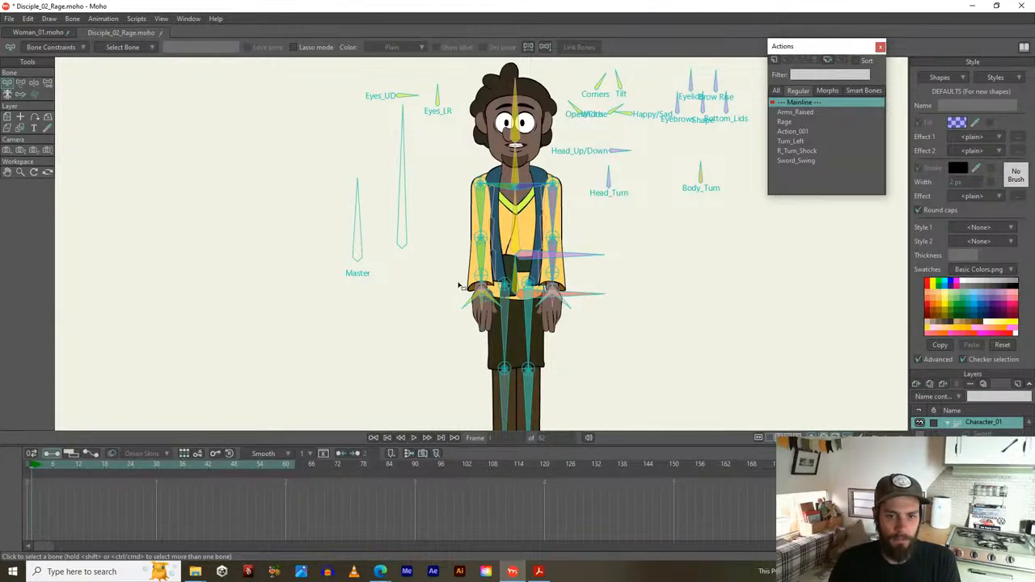
Activate the Transform Bone tool, try rotating the tall unlabelled bone beside Master, and undo it
{"action": "key", "text": "t"}
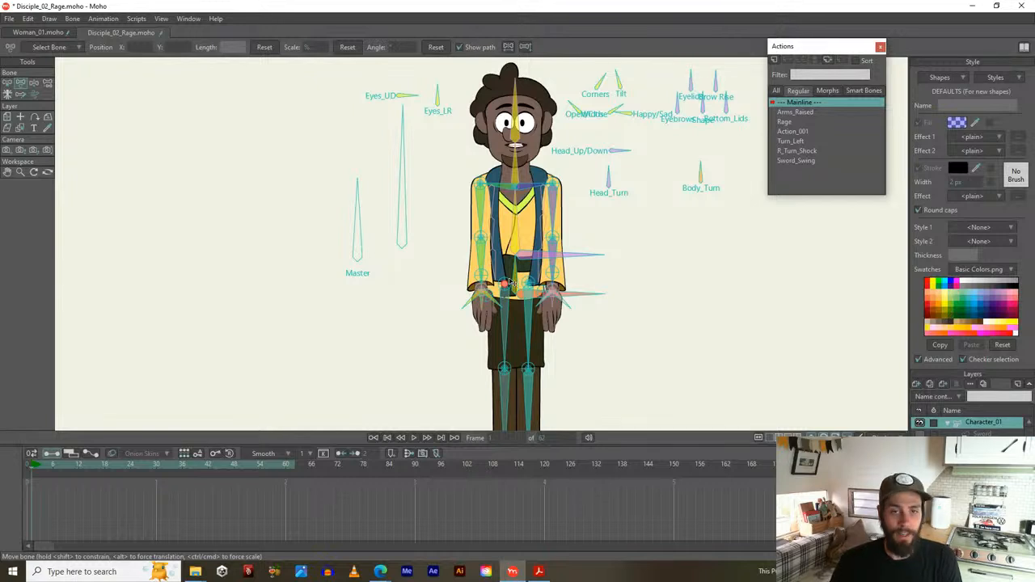
{"action": "left_click_drag", "start_coordinate": [465, 229], "coordinate": [473, 264]}
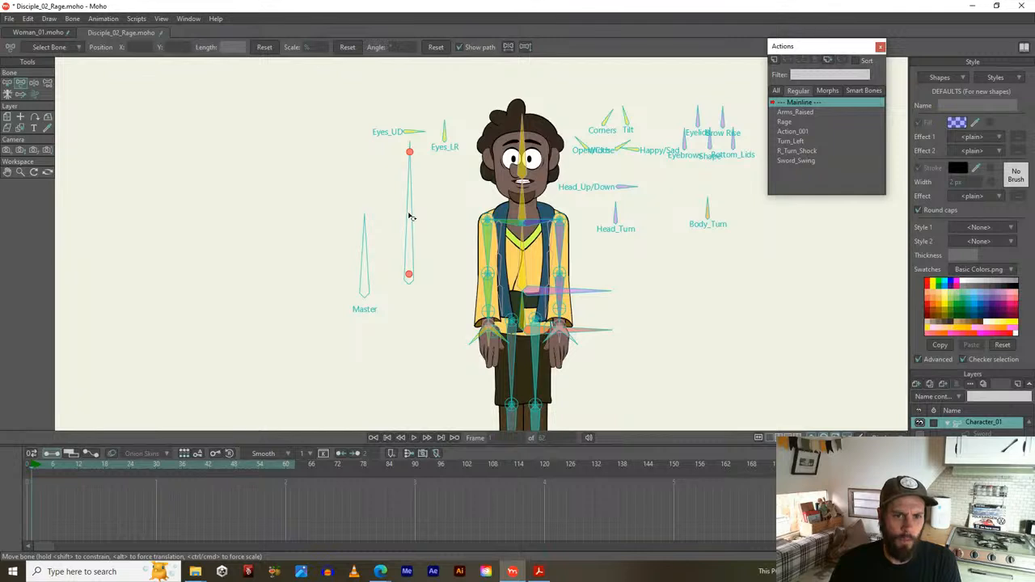
{"action": "left_click_drag", "start_coordinate": [411, 215], "coordinate": [404, 218]}
{"action": "key", "text": "ctrl+z"}
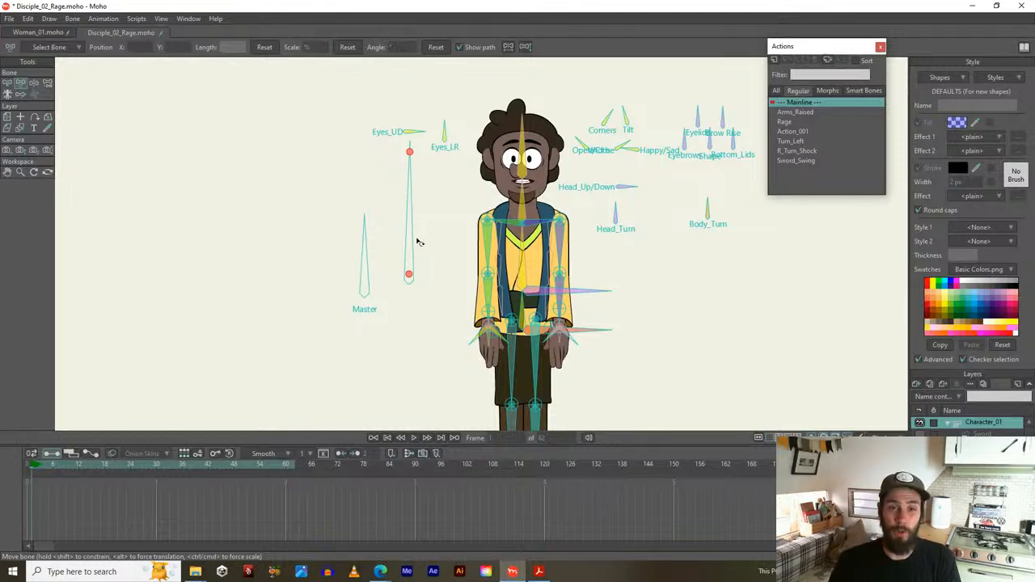
Try tilting the head bone toward the facial control bones at frame 1, and undo the tilt
{"action": "scroll", "coordinate": [445, 205], "scroll_direction": "up", "scroll_amount": 2}
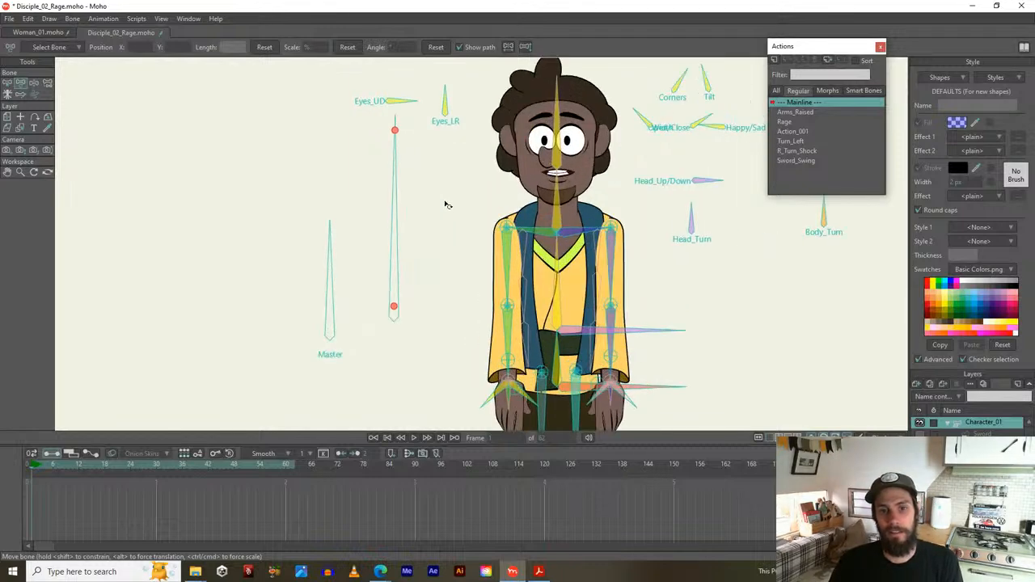
{"action": "scroll", "coordinate": [404, 280], "scroll_direction": "up", "scroll_amount": 3}
{"action": "left_click_drag", "start_coordinate": [444, 265], "coordinate": [331, 287]}
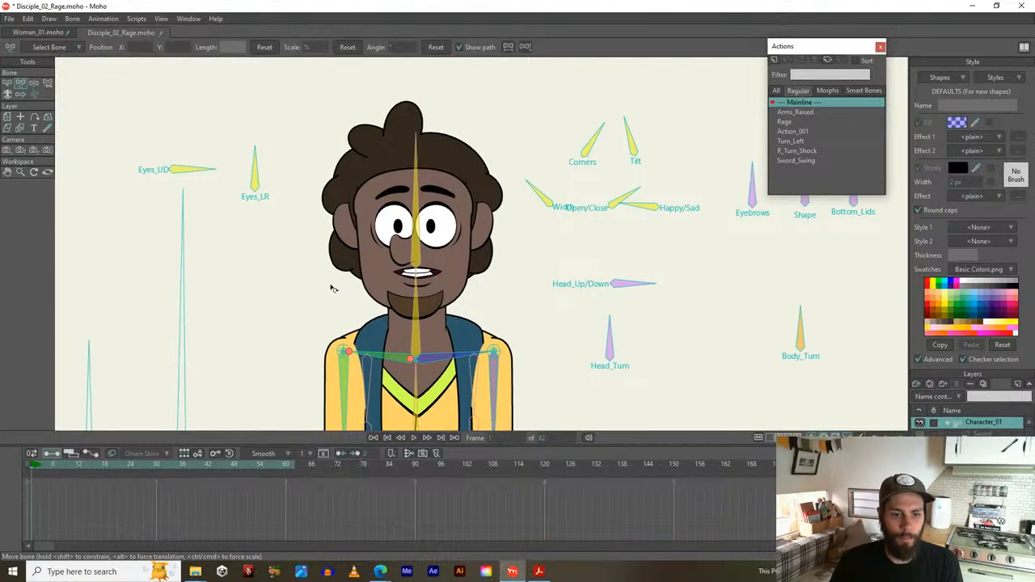
{"action": "left_click", "coordinate": [346, 283]}
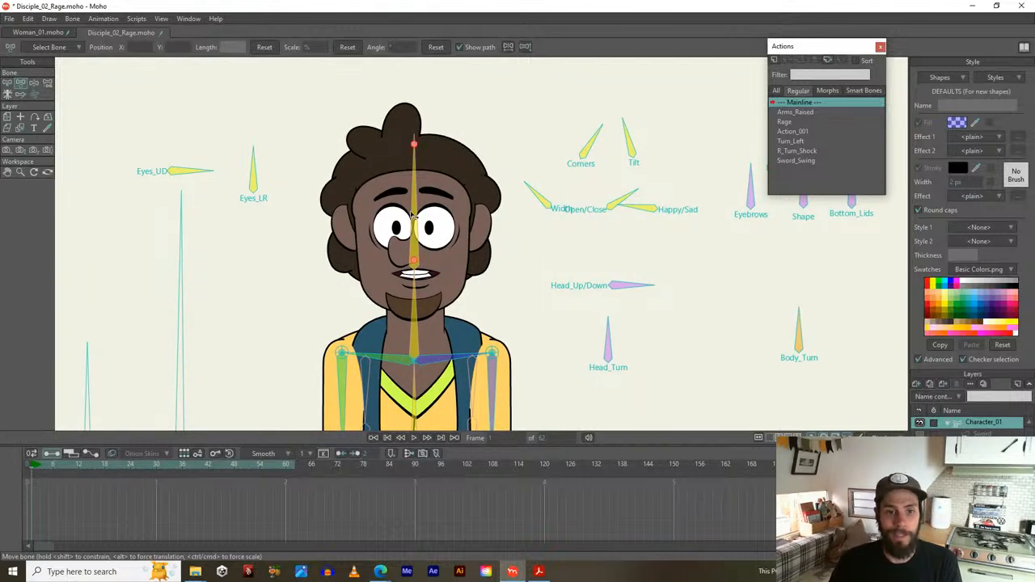
{"action": "left_click_drag", "start_coordinate": [417, 214], "coordinate": [479, 262]}
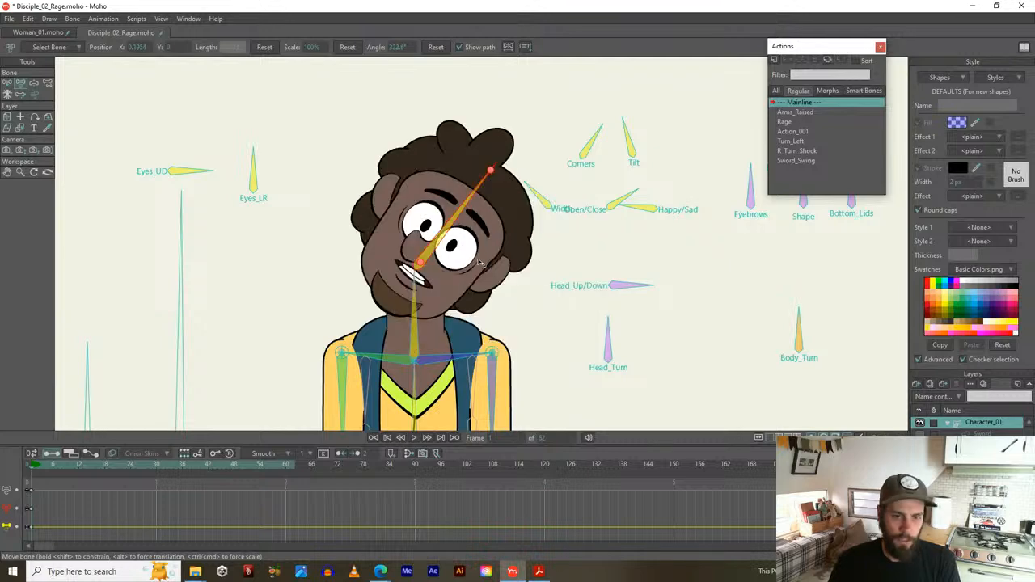
{"action": "key", "text": "ctrl+z"}
{"action": "left_click_drag", "start_coordinate": [296, 354], "coordinate": [379, 242]}
{"action": "scroll", "coordinate": [336, 330], "scroll_direction": "down", "scroll_amount": 2}
{"action": "left_click_drag", "start_coordinate": [337, 330], "coordinate": [382, 278]}
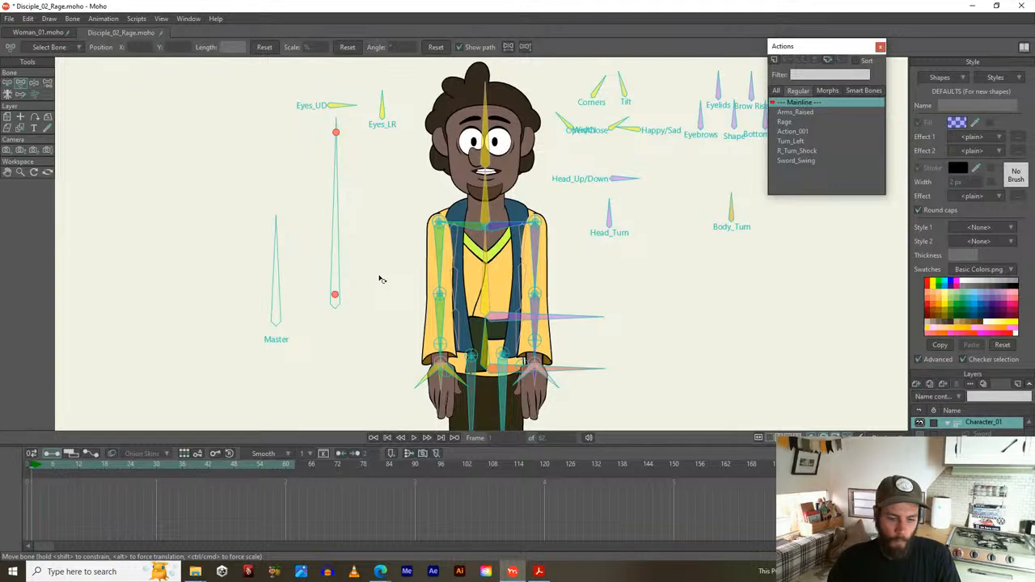
{"action": "scroll", "coordinate": [381, 279], "scroll_direction": "down", "scroll_amount": 5}
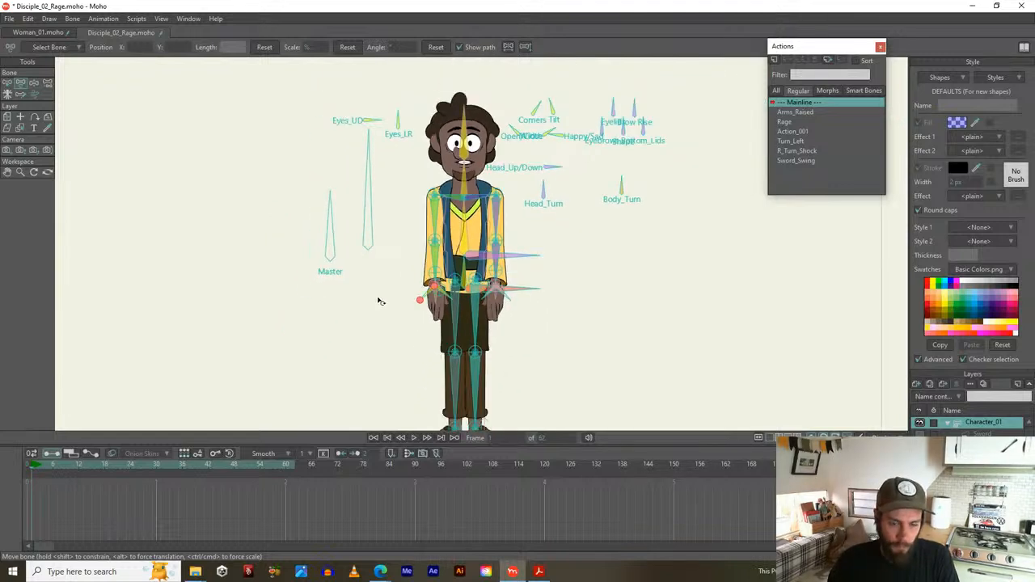
{"action": "left_click_drag", "start_coordinate": [384, 306], "coordinate": [391, 299]}
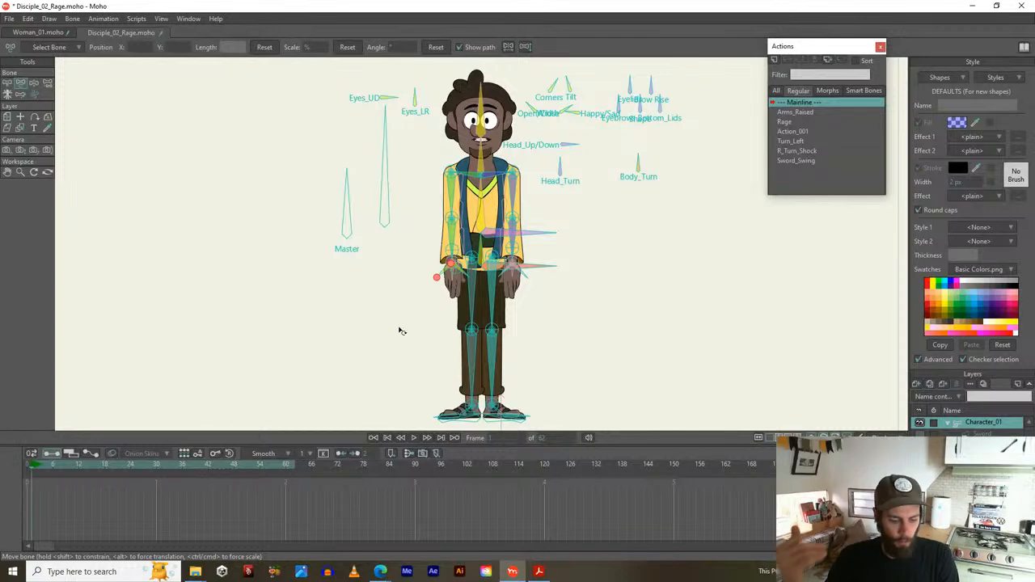
{"action": "scroll", "coordinate": [402, 331], "scroll_direction": "up", "scroll_amount": 4}
{"action": "left_click_drag", "start_coordinate": [404, 265], "coordinate": [332, 418]}
{"action": "scroll", "coordinate": [333, 418], "scroll_direction": "down", "scroll_amount": 1}
{"action": "left_click_drag", "start_coordinate": [322, 345], "coordinate": [316, 316]}
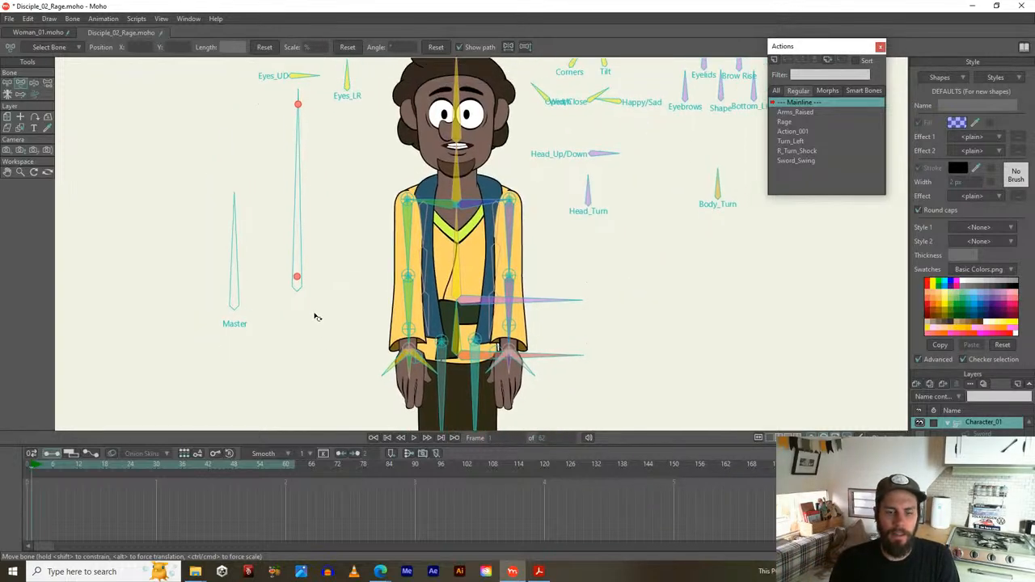
Reopen the Rage action for editing and play back its animation
{"action": "scroll", "coordinate": [314, 313], "scroll_direction": "down", "scroll_amount": 1}
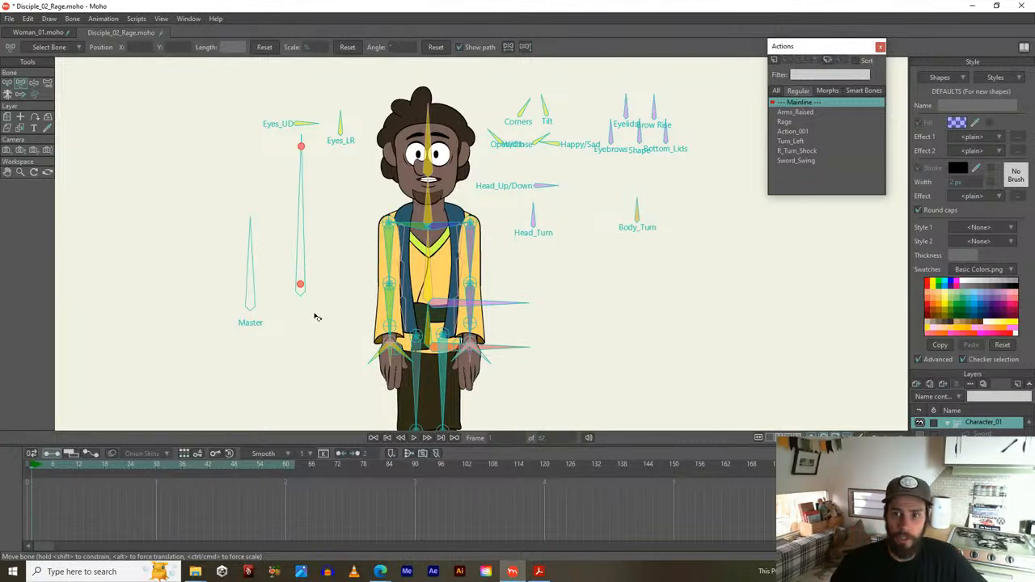
{"action": "double_click", "coordinate": [784, 121]}
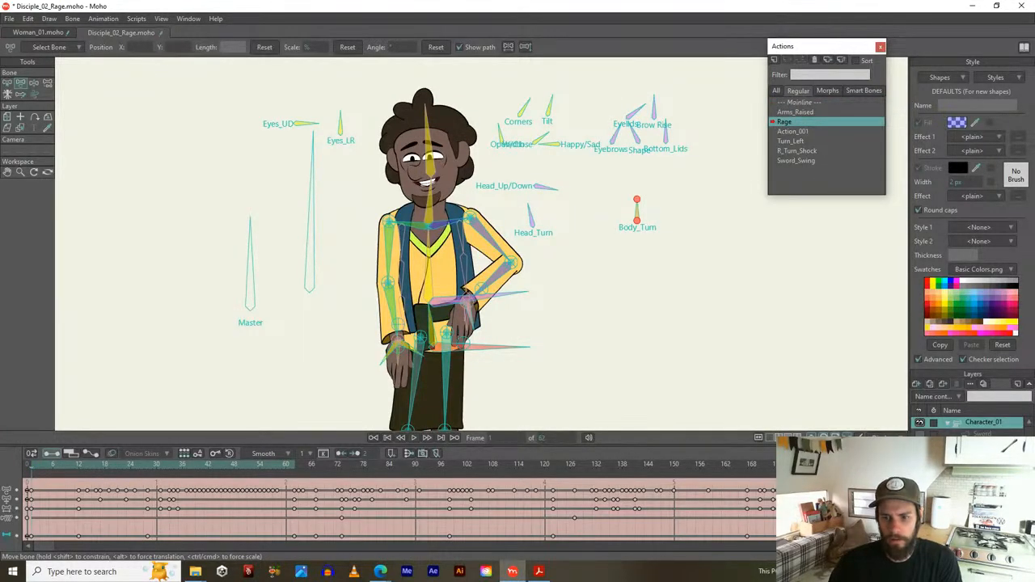
{"action": "key", "text": "space"}
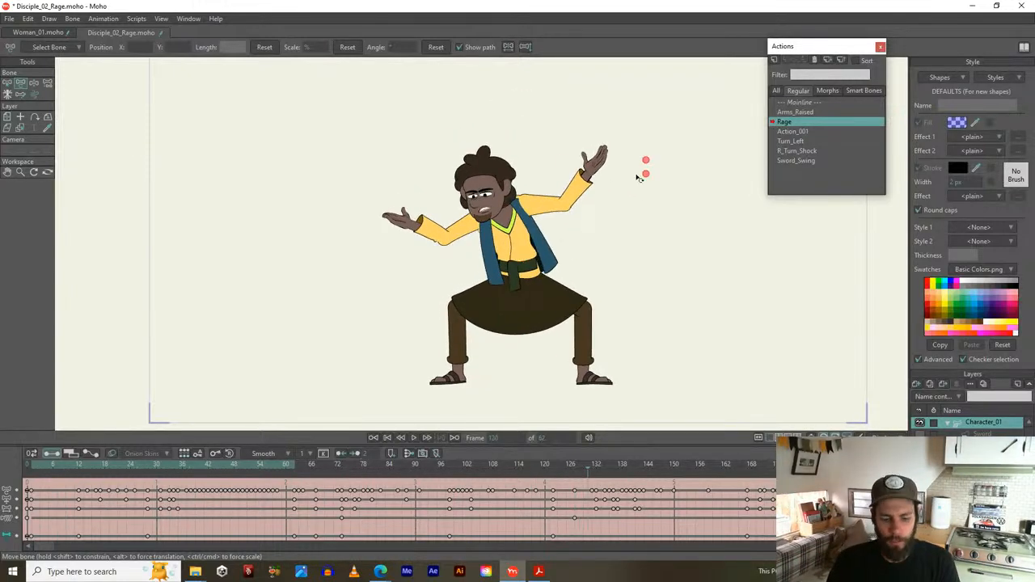
Return the Rage action to its first frame and scrub to frame 12 to inspect the pose
{"action": "left_click", "coordinate": [32, 468]}
{"action": "left_click_drag", "start_coordinate": [31, 466], "coordinate": [32, 482]}
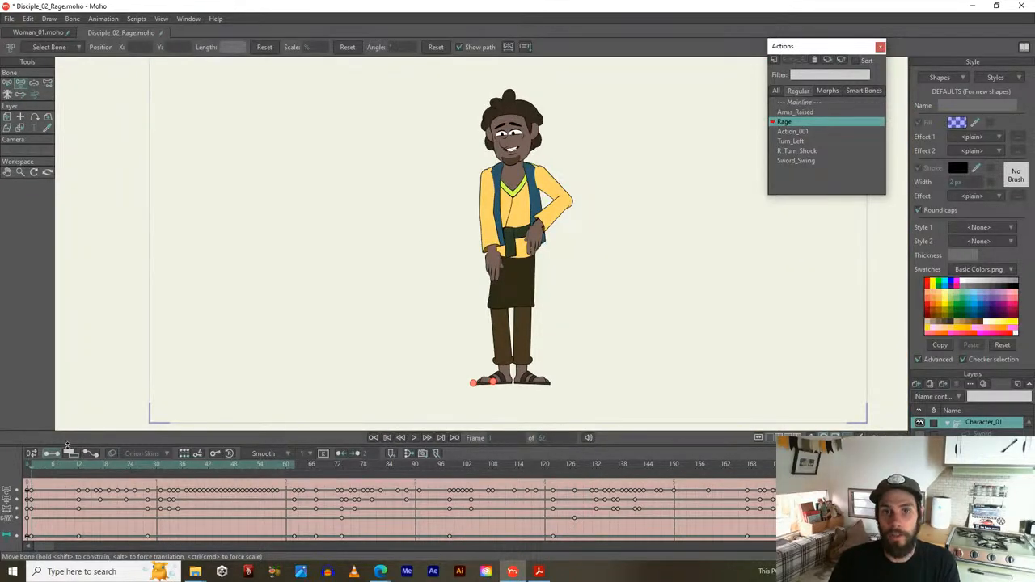
{"action": "left_click_drag", "start_coordinate": [33, 472], "coordinate": [79, 471]}
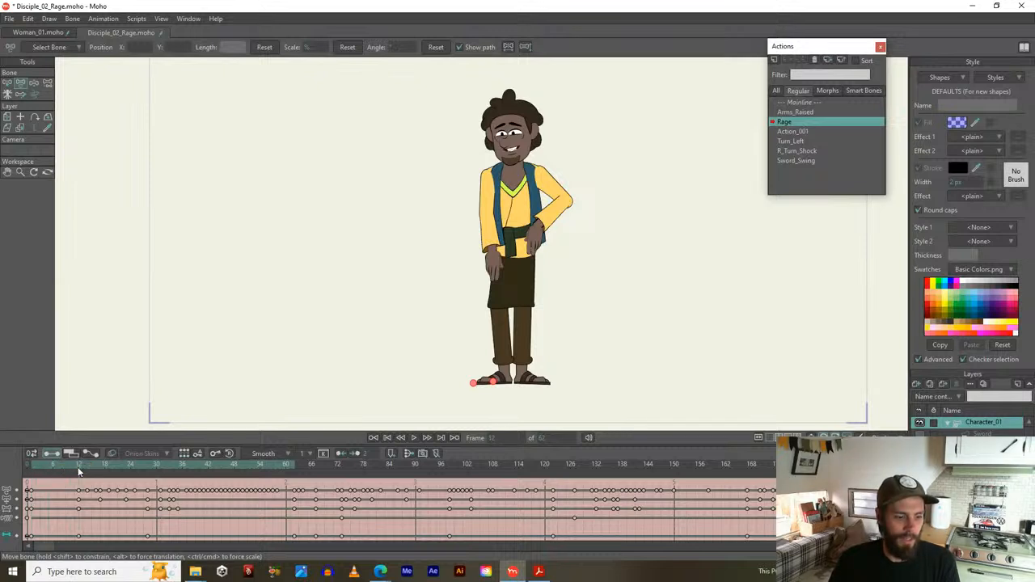
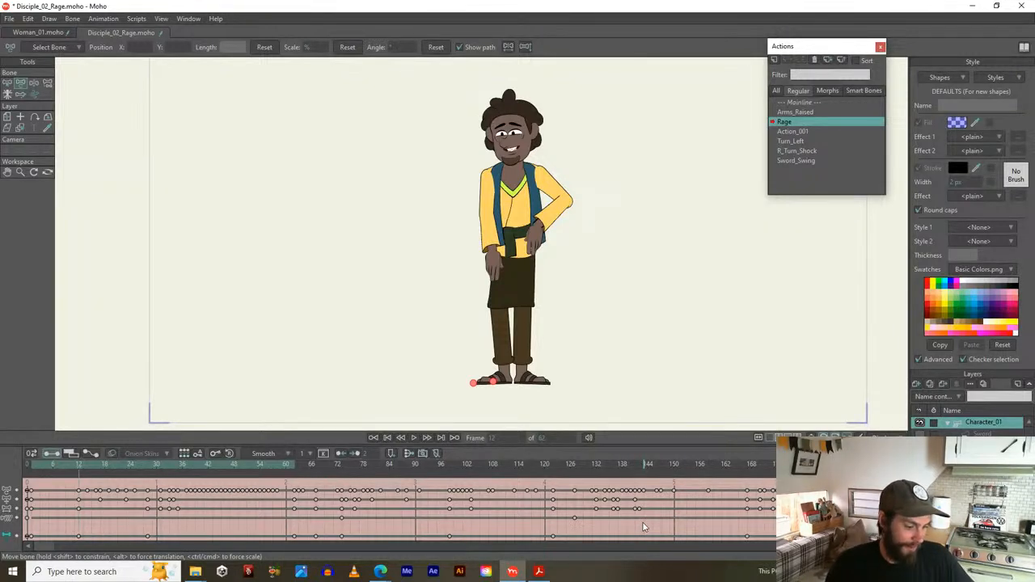
{"action": "left_click", "coordinate": [358, 182]}
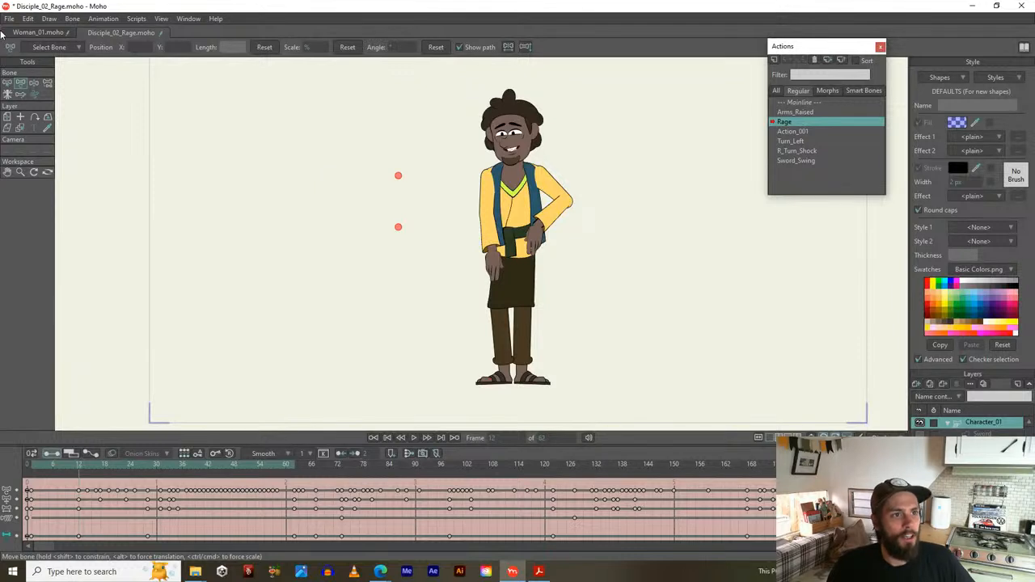
Open the recent file Scene_05.moho and play back its animation from frame 1
{"action": "left_click", "coordinate": [10, 18]}
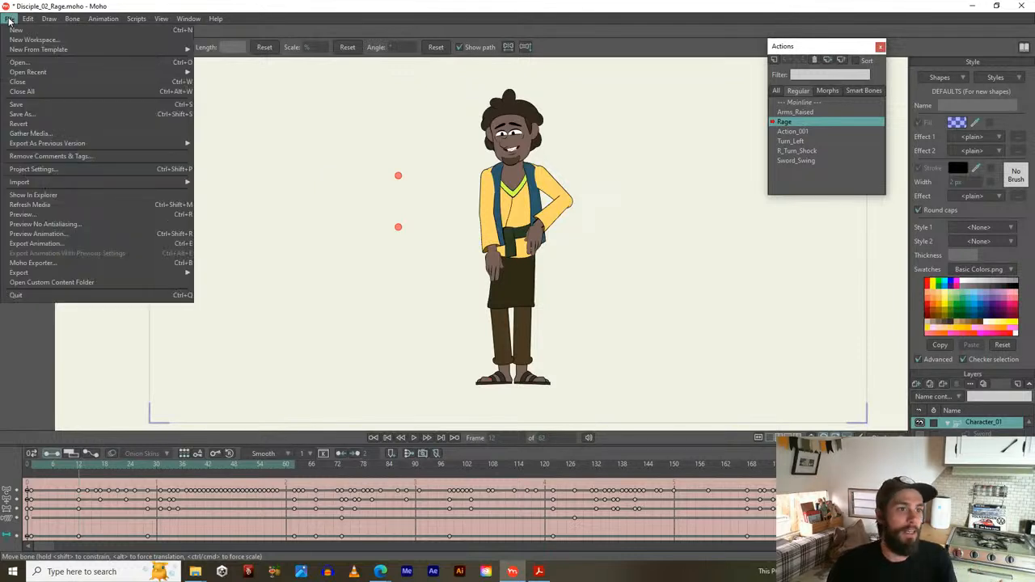
{"action": "mouse_move", "coordinate": [65, 73]}
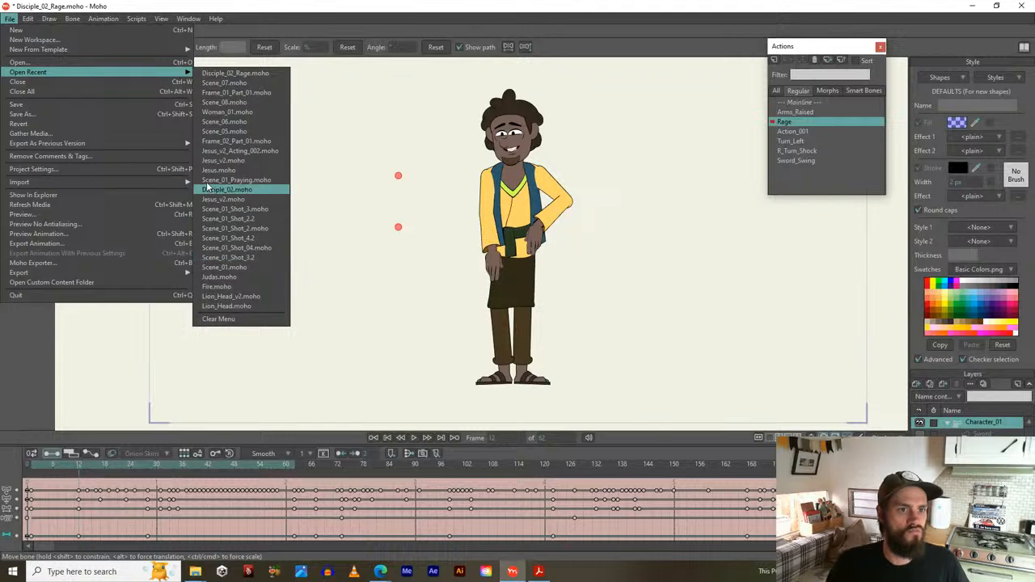
{"action": "left_click", "coordinate": [211, 134]}
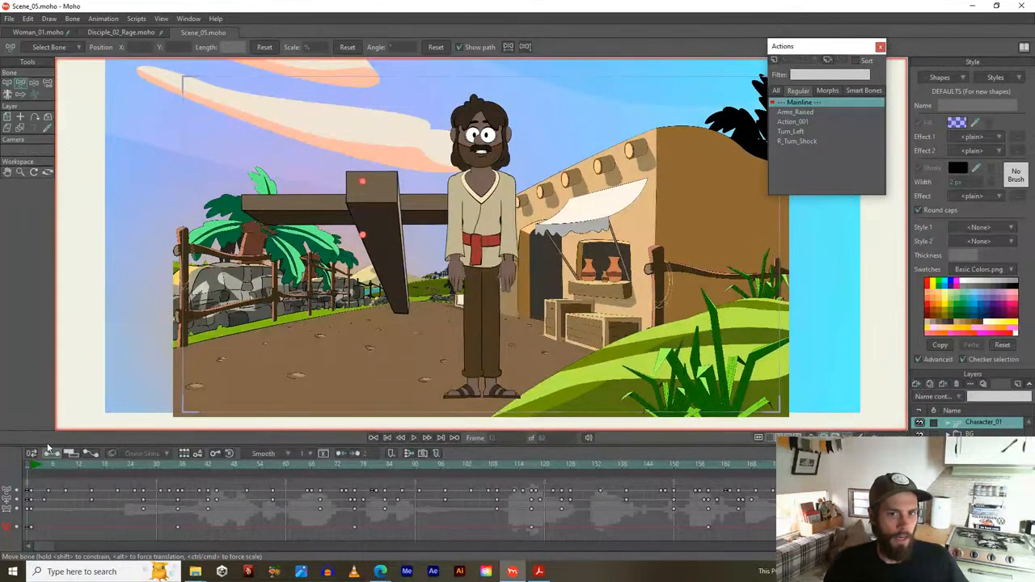
{"action": "left_click", "coordinate": [32, 466]}
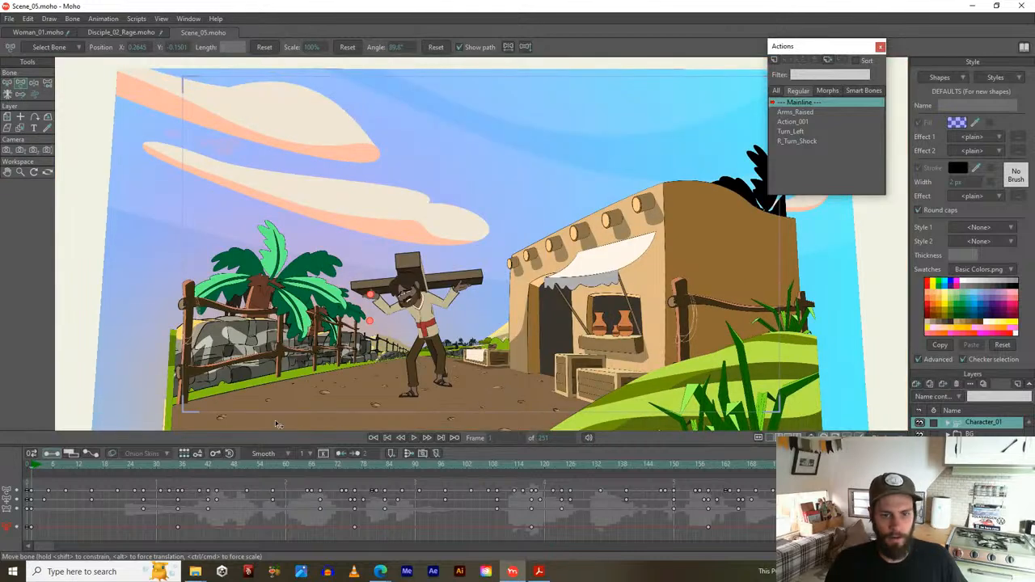
{"action": "left_click", "coordinate": [983, 445]}
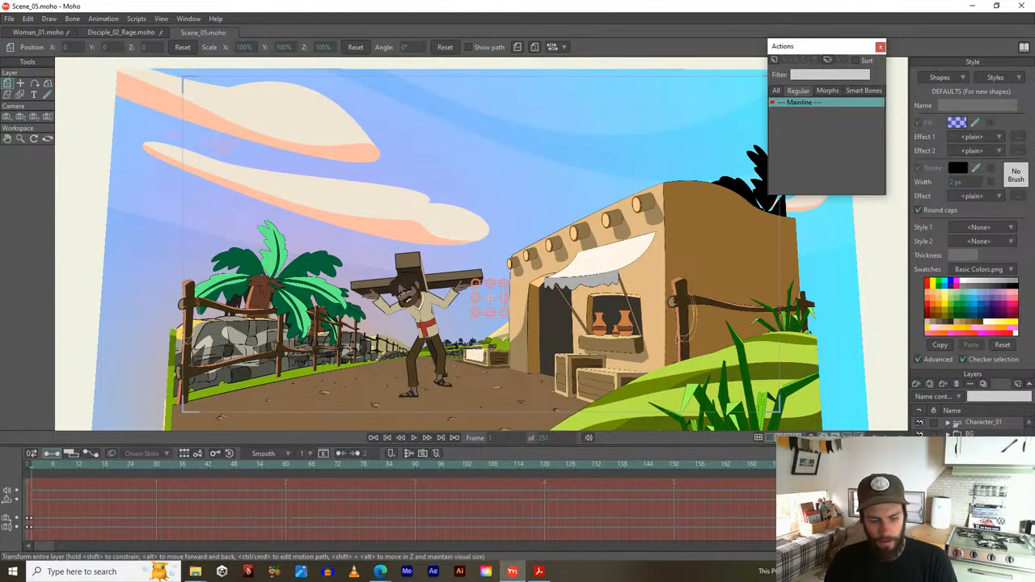
{"action": "key", "text": "space"}
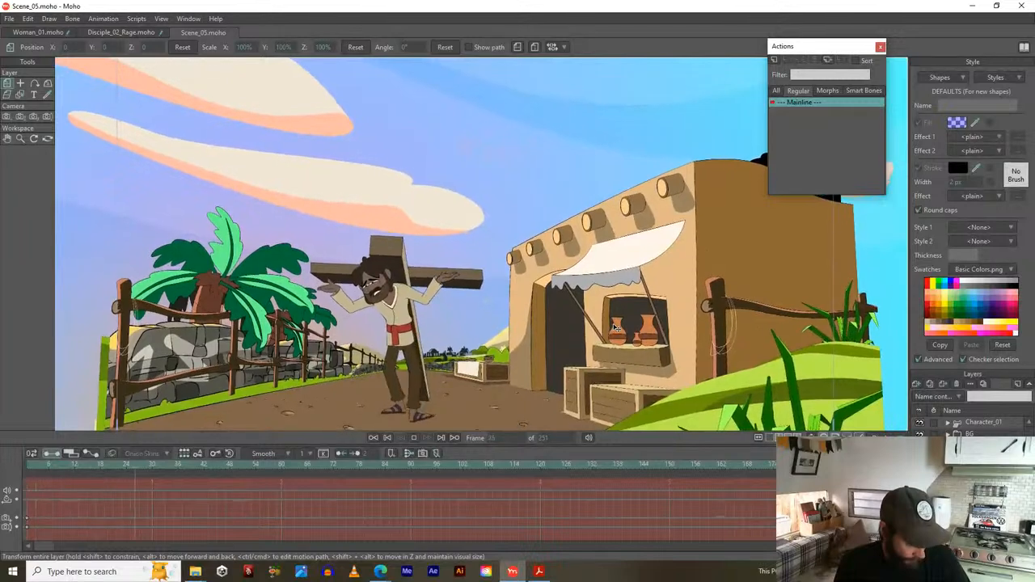
Open the recent file Scene_06.moho and end its playback range at frame 182
{"action": "left_click", "coordinate": [10, 18]}
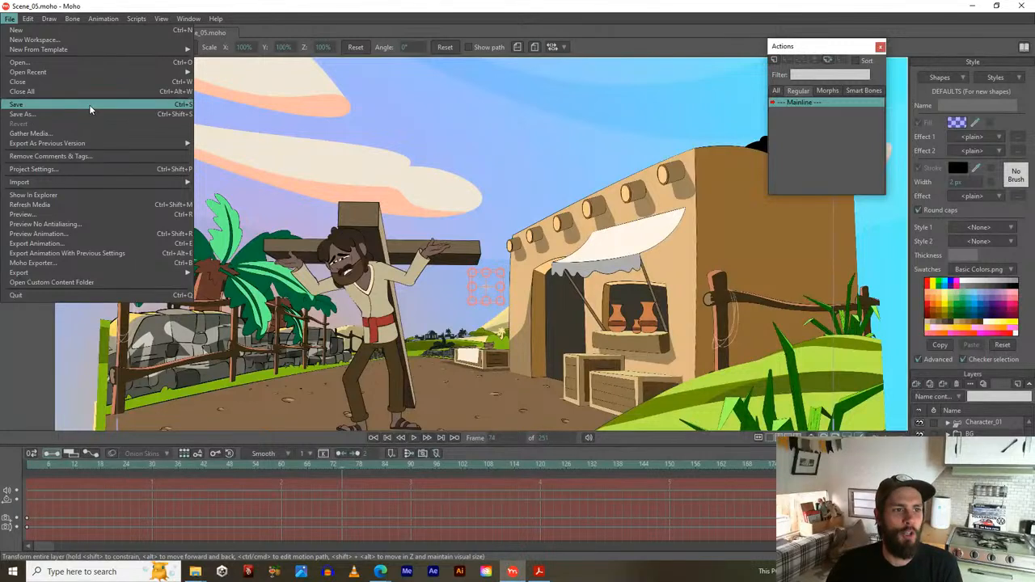
{"action": "mouse_move", "coordinate": [149, 73]}
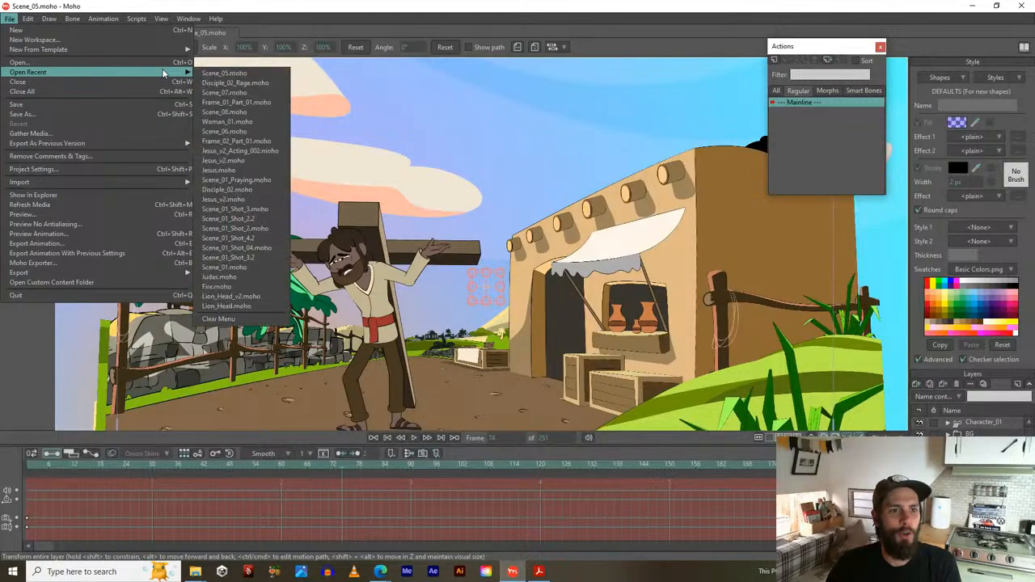
{"action": "left_click", "coordinate": [235, 131]}
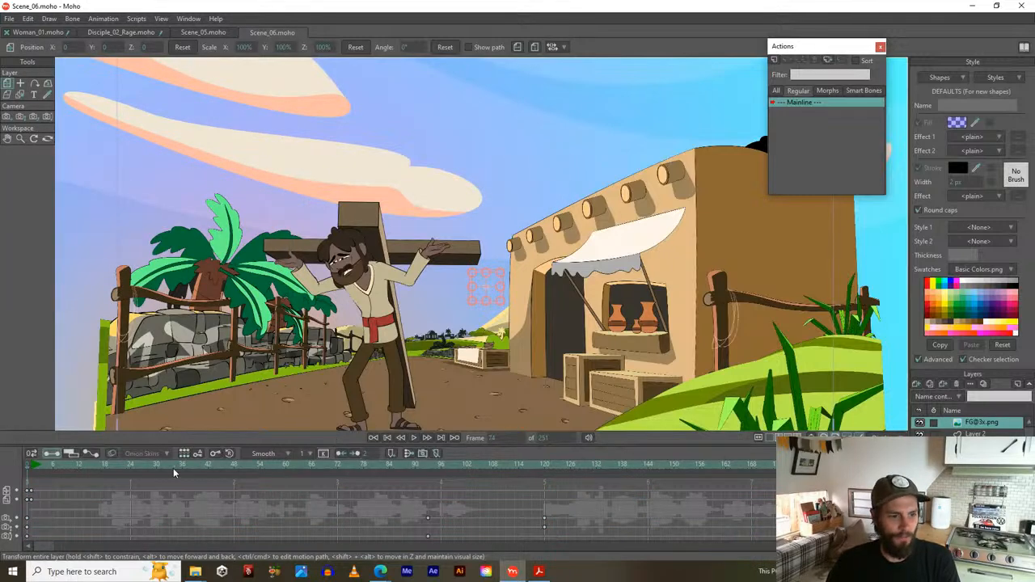
{"action": "left_click", "coordinate": [31, 468]}
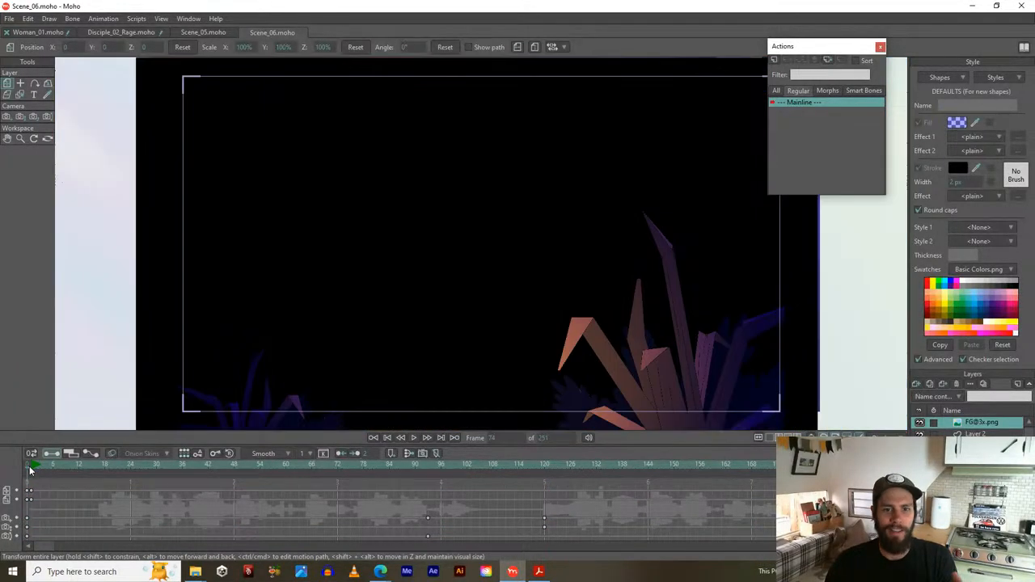
{"action": "left_click", "coordinate": [33, 469]}
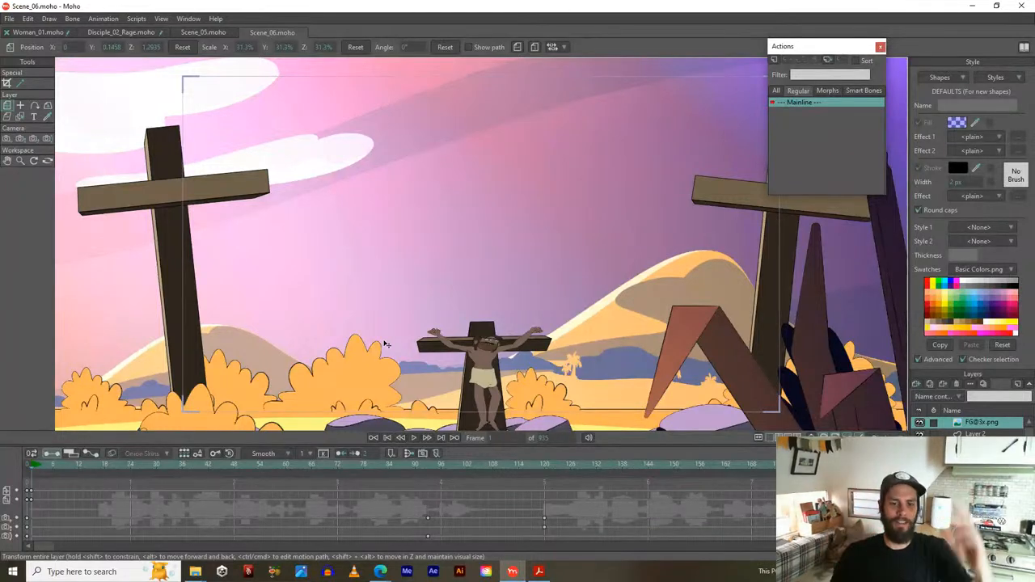
{"action": "left_click", "coordinate": [557, 464]}
{"action": "left_click_drag", "start_coordinate": [579, 463], "coordinate": [772, 464]}
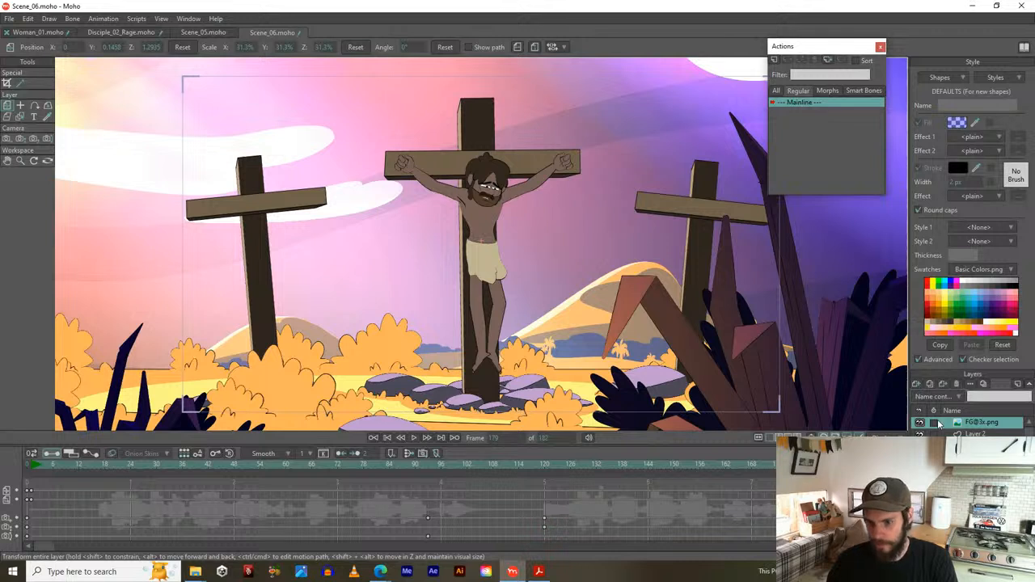
Turn off the Easter Animation 3 audio layer and play back the crucifixion scene
{"action": "scroll", "coordinate": [937, 423], "scroll_direction": "up", "scroll_amount": 2}
{"action": "scroll", "coordinate": [967, 427], "scroll_direction": "up", "scroll_amount": 1}
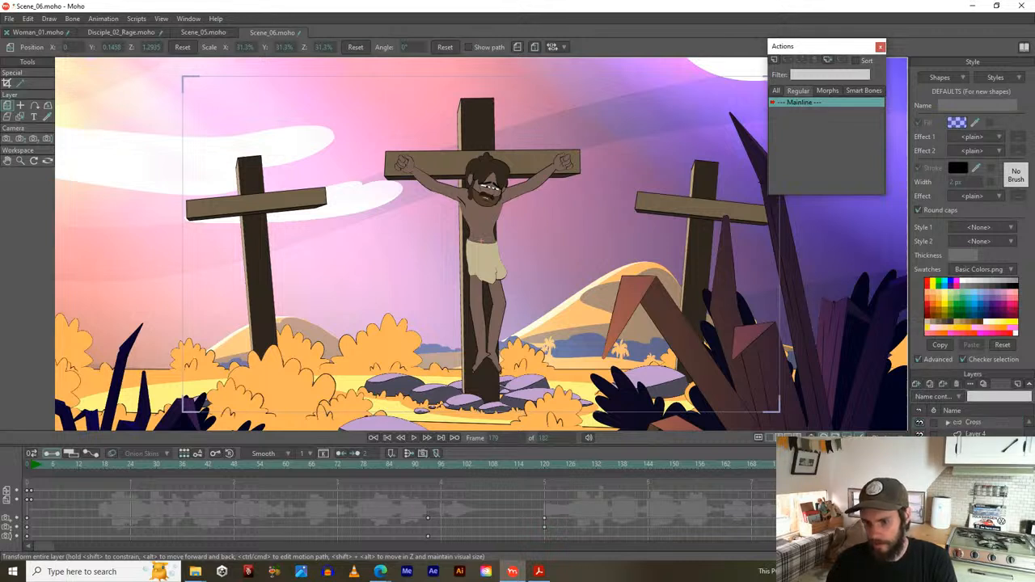
{"action": "left_click", "coordinate": [982, 445]}
{"action": "left_click", "coordinate": [919, 444]}
{"action": "scroll", "coordinate": [966, 427], "scroll_direction": "down", "scroll_amount": 1}
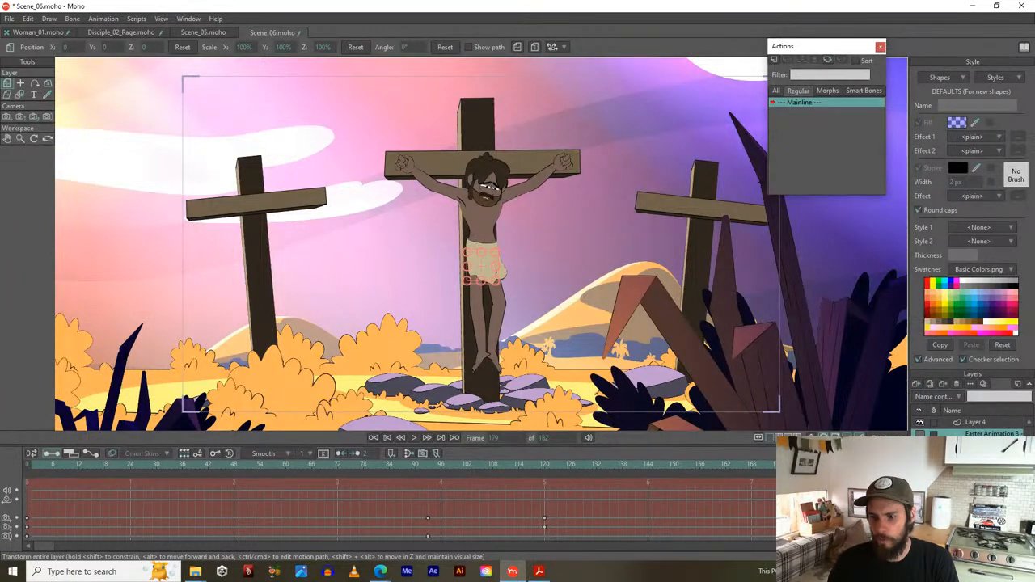
{"action": "left_click", "coordinate": [974, 447]}
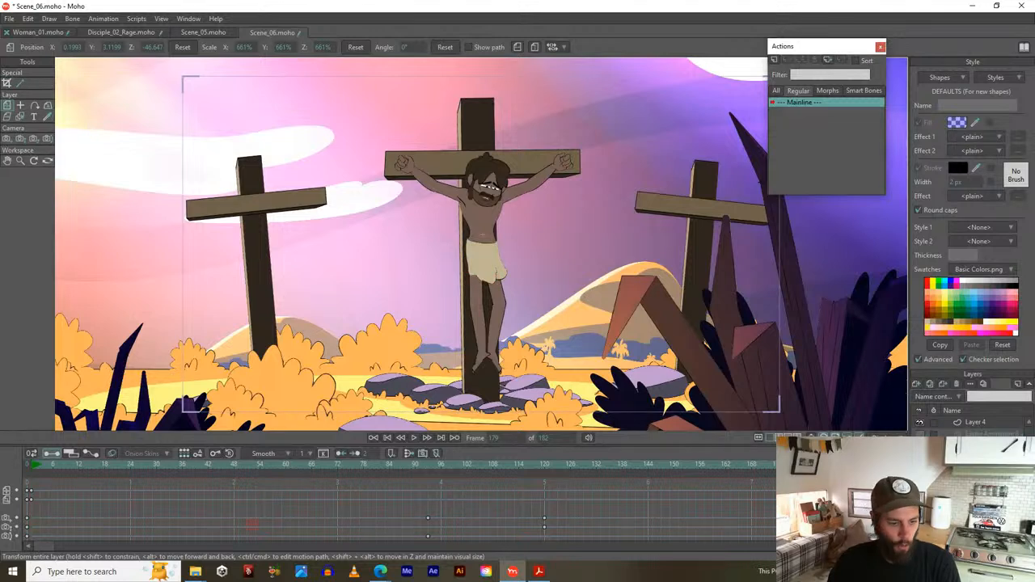
{"action": "key", "text": "space"}
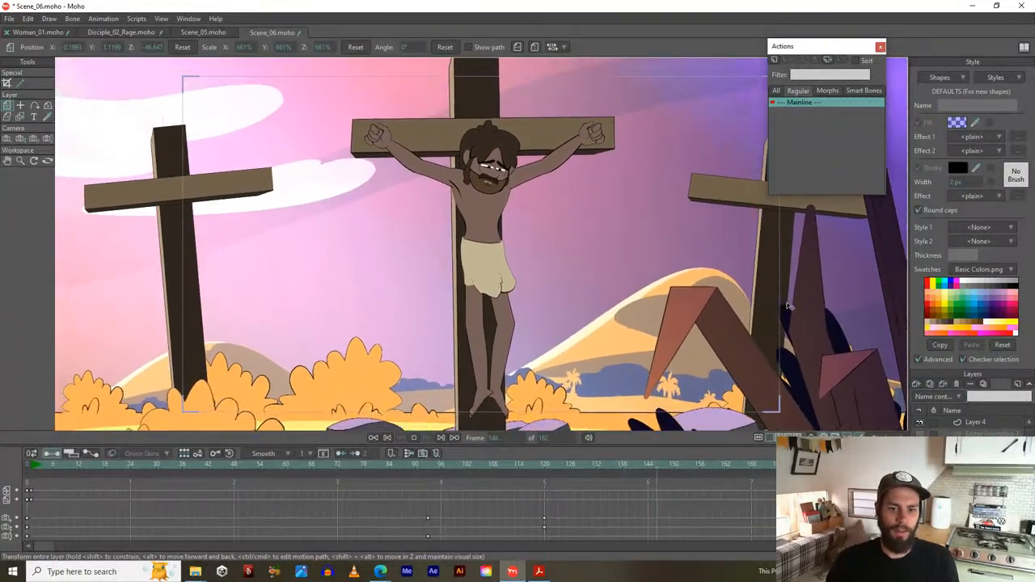
{"action": "key", "text": "space"}
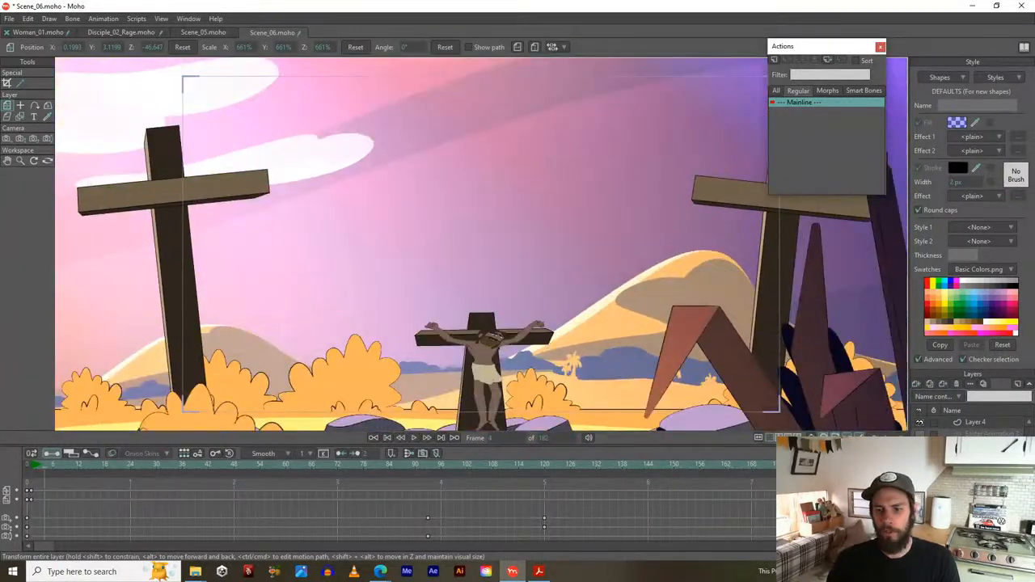
Extend the scene's playback range to end at frame 274
{"action": "scroll", "coordinate": [656, 451], "scroll_direction": "down", "scroll_amount": 3}
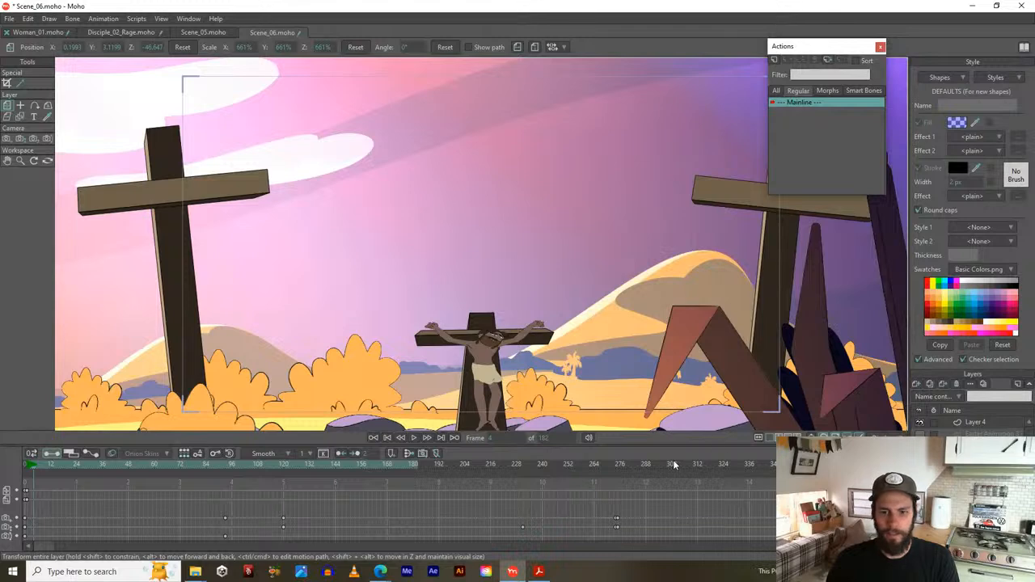
{"action": "left_click", "coordinate": [676, 463]}
{"action": "left_click_drag", "start_coordinate": [676, 464], "coordinate": [863, 463]}
{"action": "left_click", "coordinate": [619, 466]}
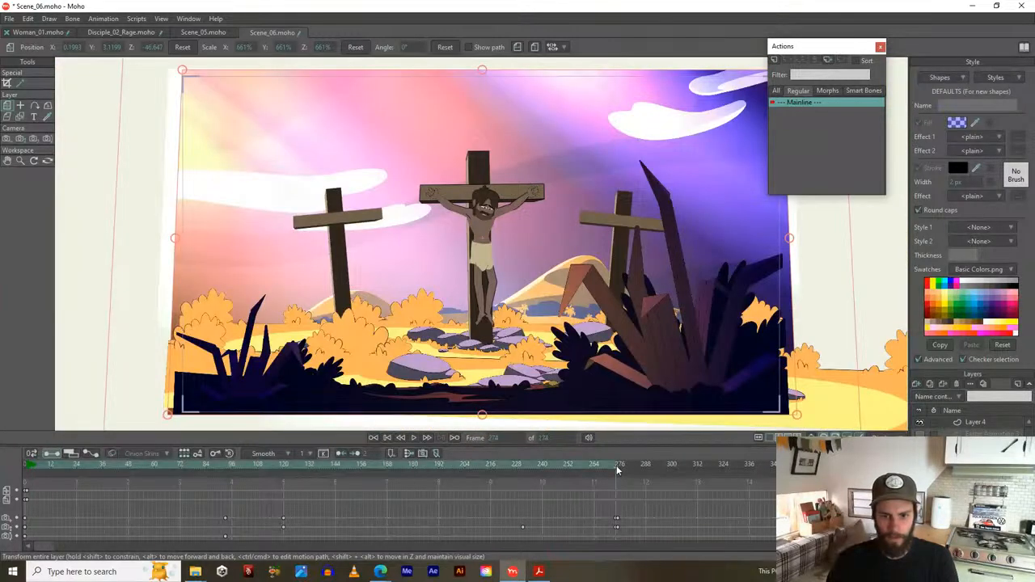
Play back the extended scene, render a preview of frame 253, and close the render
{"action": "key", "text": "space"}
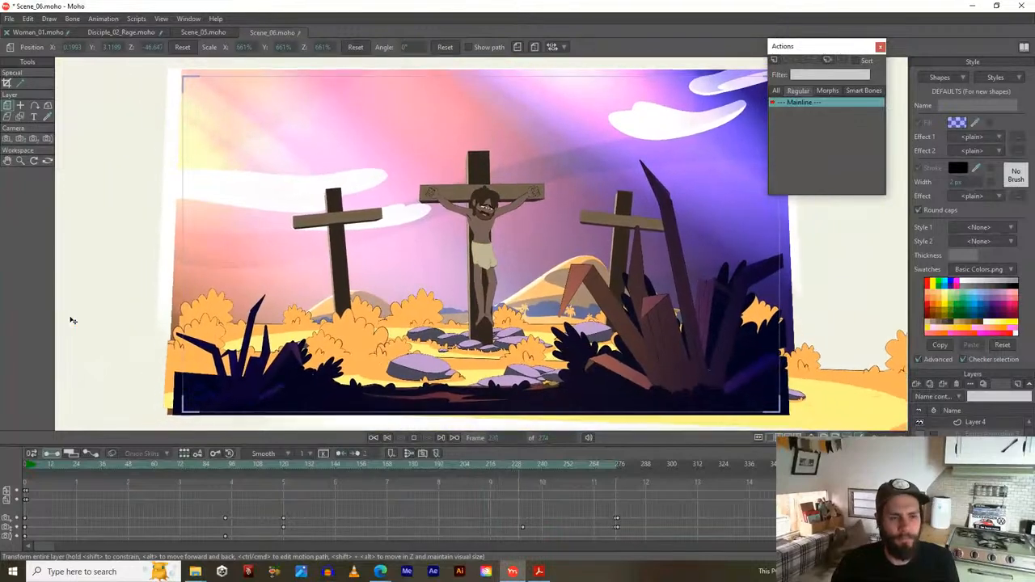
{"action": "key", "text": "space"}
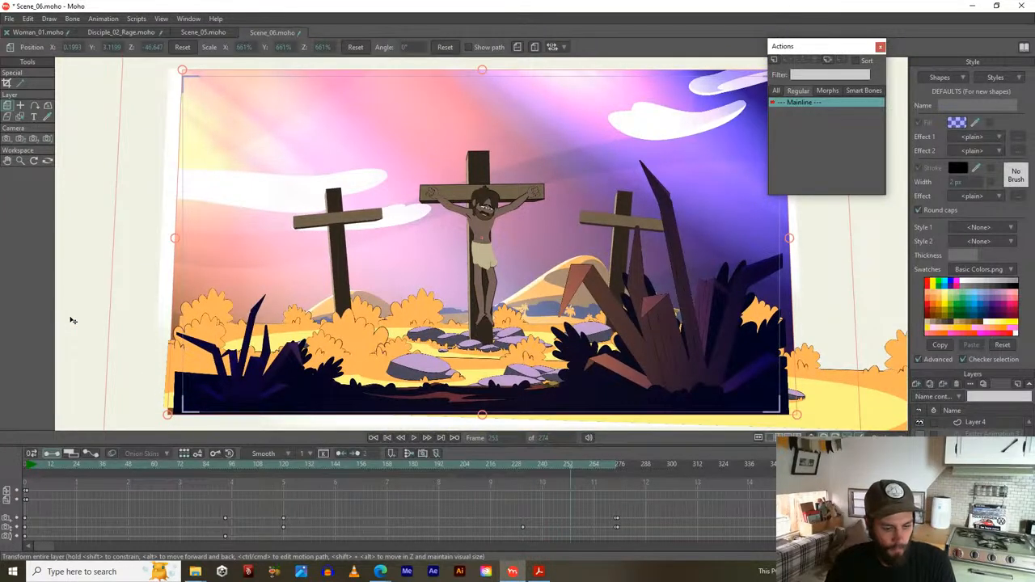
{"action": "key", "text": "ctrl+r"}
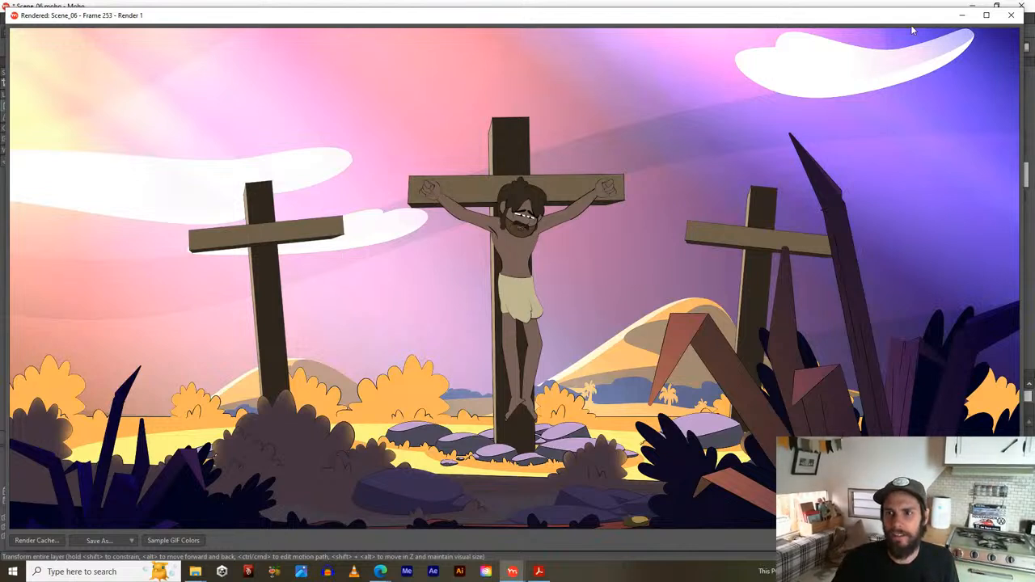
{"action": "left_click", "coordinate": [1011, 18]}
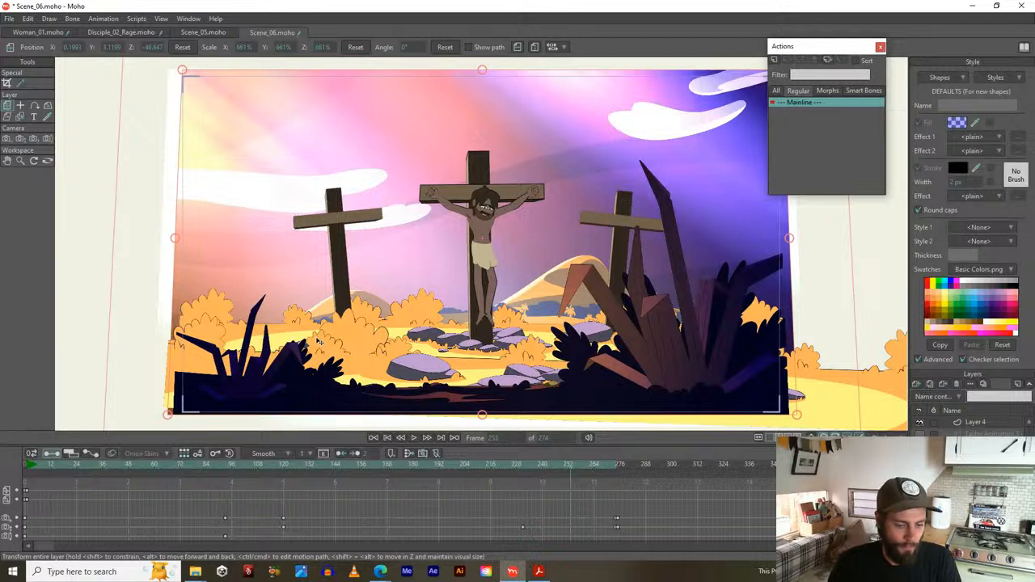
Return to the Disciple_02_Rage.moho document and activate its Mainline at frame 1
{"action": "left_click", "coordinate": [208, 34]}
{"action": "left_click", "coordinate": [119, 33]}
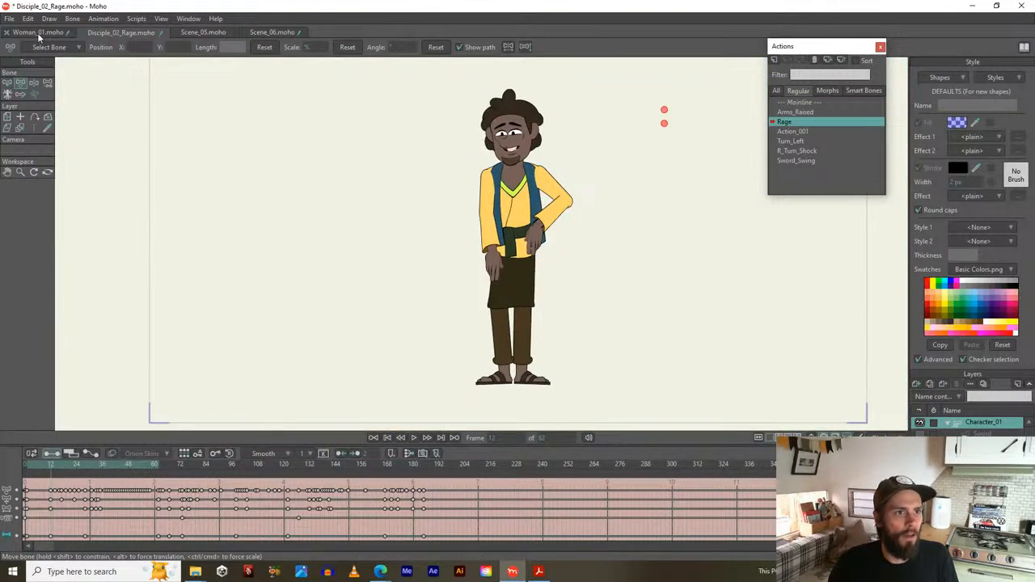
{"action": "left_click", "coordinate": [36, 33]}
{"action": "left_click", "coordinate": [120, 32]}
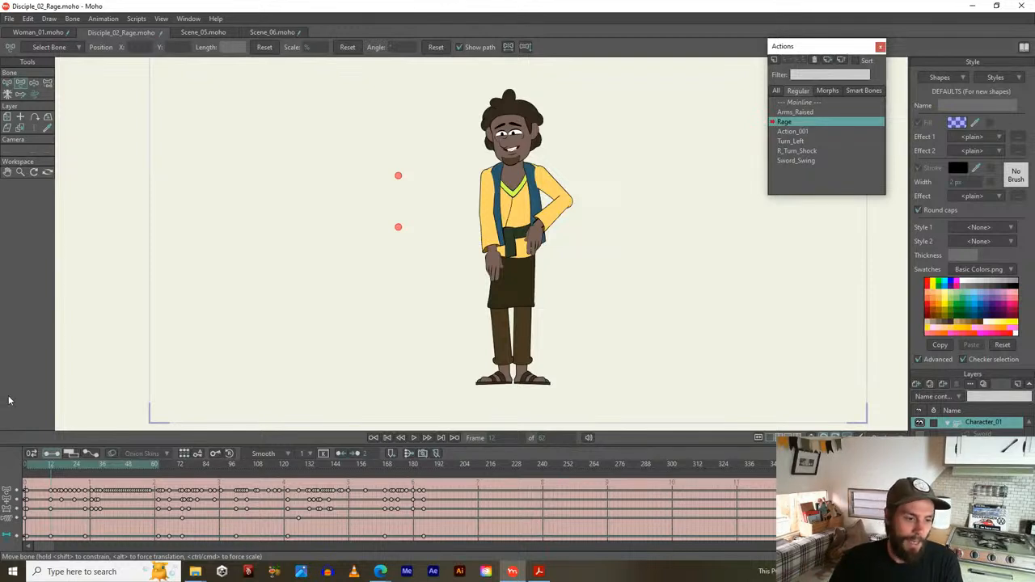
{"action": "left_click", "coordinate": [29, 467]}
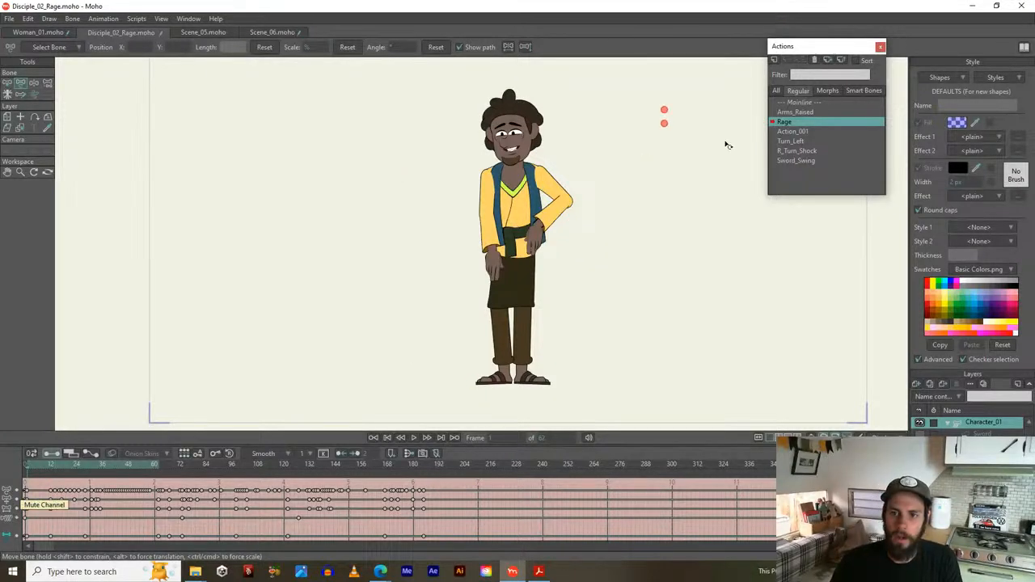
{"action": "left_click", "coordinate": [789, 102]}
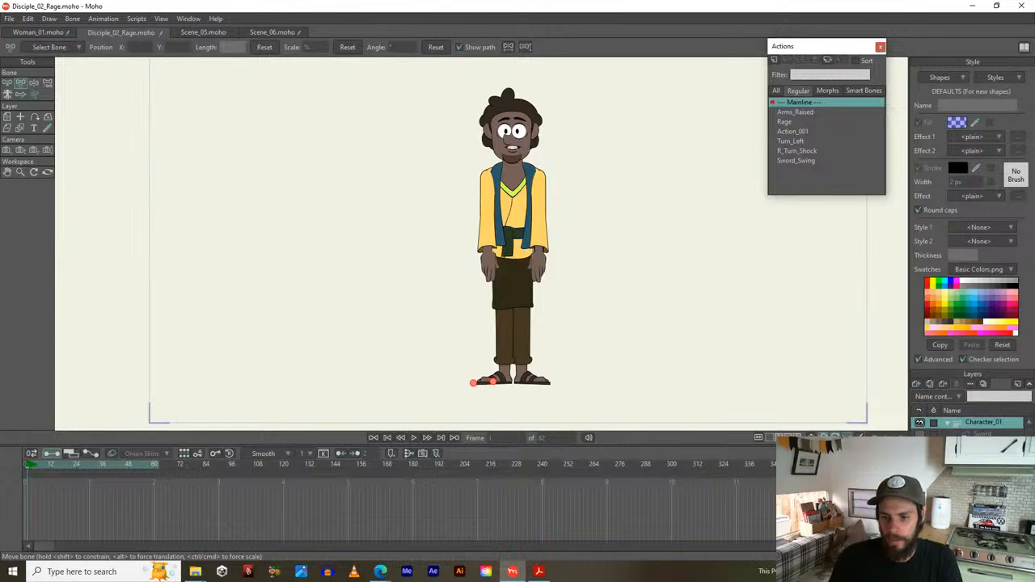
{"action": "scroll", "coordinate": [400, 502], "scroll_direction": "up", "scroll_amount": 2}
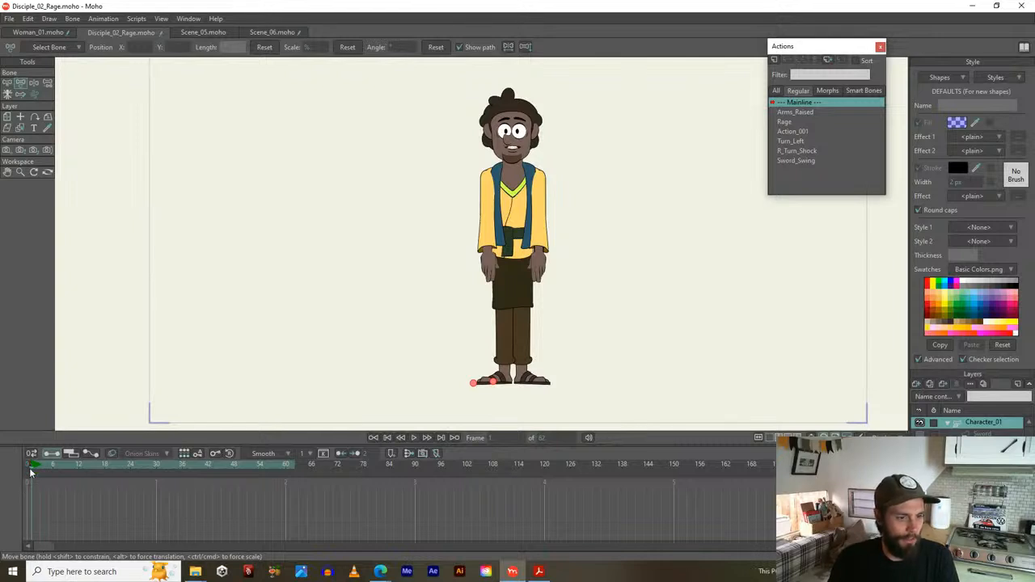
{"action": "mouse_move", "coordinate": [36, 464]}
{"action": "left_mouse_down"}
{"action": "mouse_move", "coordinate": [55, 464]}
{"action": "mouse_move", "coordinate": [32, 469]}
{"action": "left_mouse_up"}
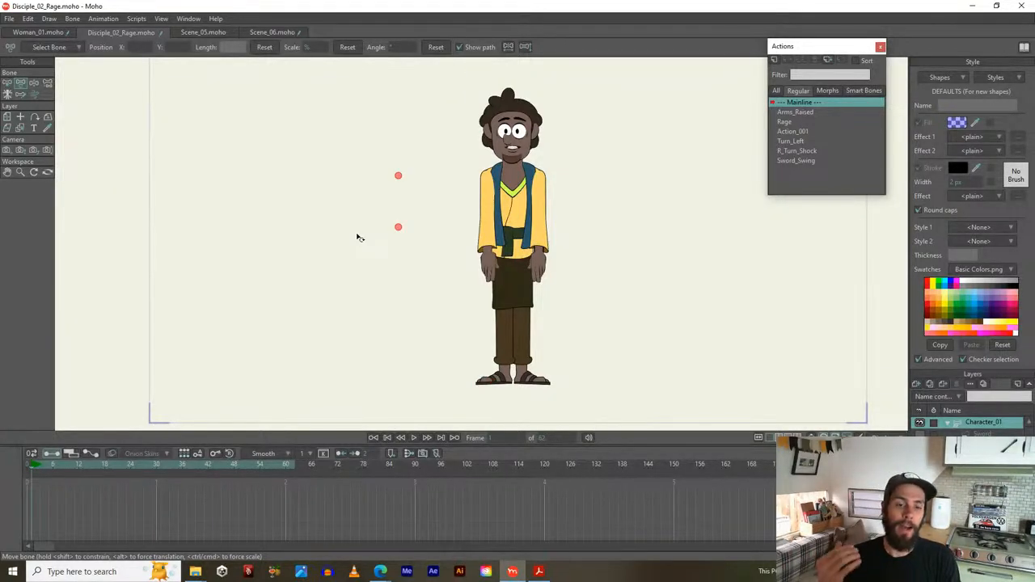
{"action": "scroll", "coordinate": [380, 227], "scroll_direction": "up", "scroll_amount": 2}
{"action": "left_click_drag", "start_coordinate": [444, 172], "coordinate": [365, 217]}
{"action": "scroll", "coordinate": [352, 267], "scroll_direction": "down", "scroll_amount": 1}
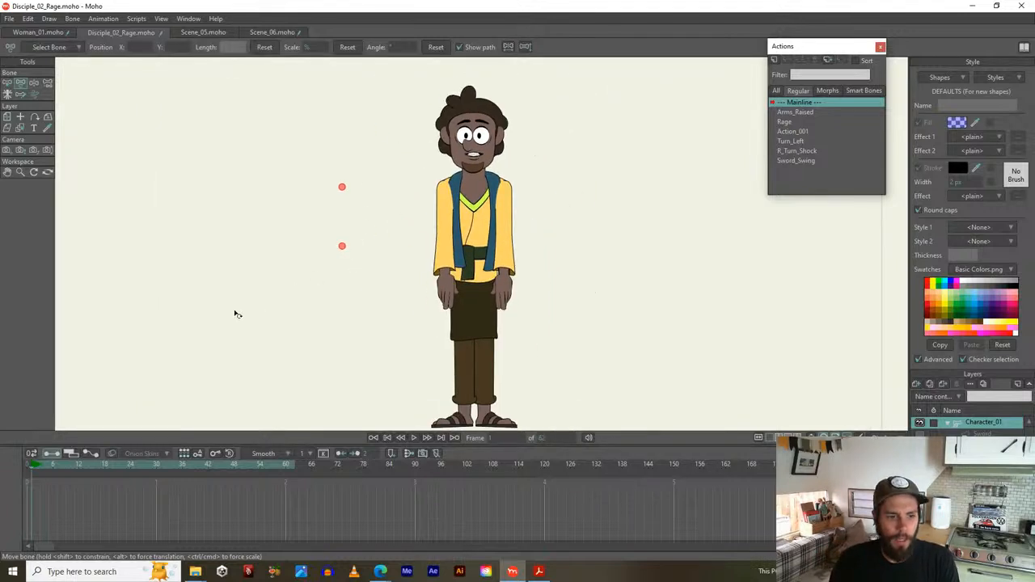
{"action": "left_click", "coordinate": [35, 469]}
{"action": "left_click", "coordinate": [33, 469]}
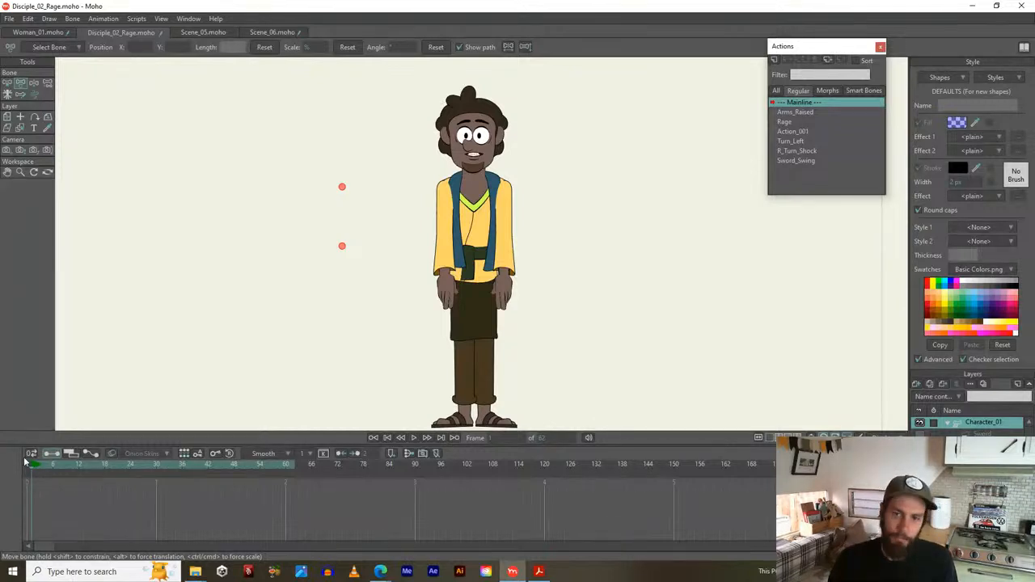
Display the rig's bones over the character's artwork
{"action": "left_click_drag", "start_coordinate": [402, 283], "coordinate": [420, 302]}
{"action": "scroll", "coordinate": [428, 300], "scroll_direction": "up", "scroll_amount": 2}
{"action": "left_click_drag", "start_coordinate": [485, 269], "coordinate": [475, 300]}
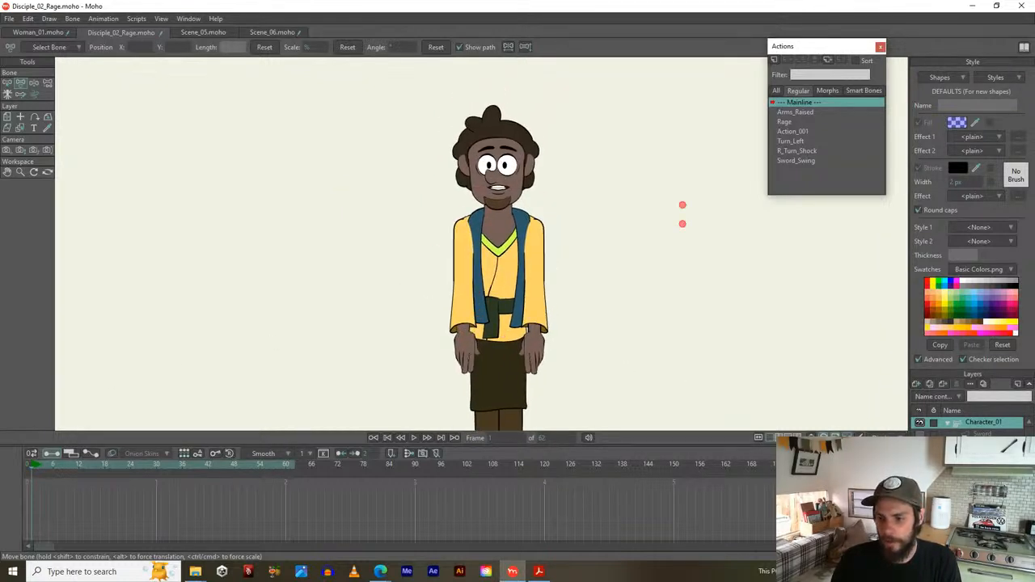
{"action": "left_click", "coordinate": [810, 436]}
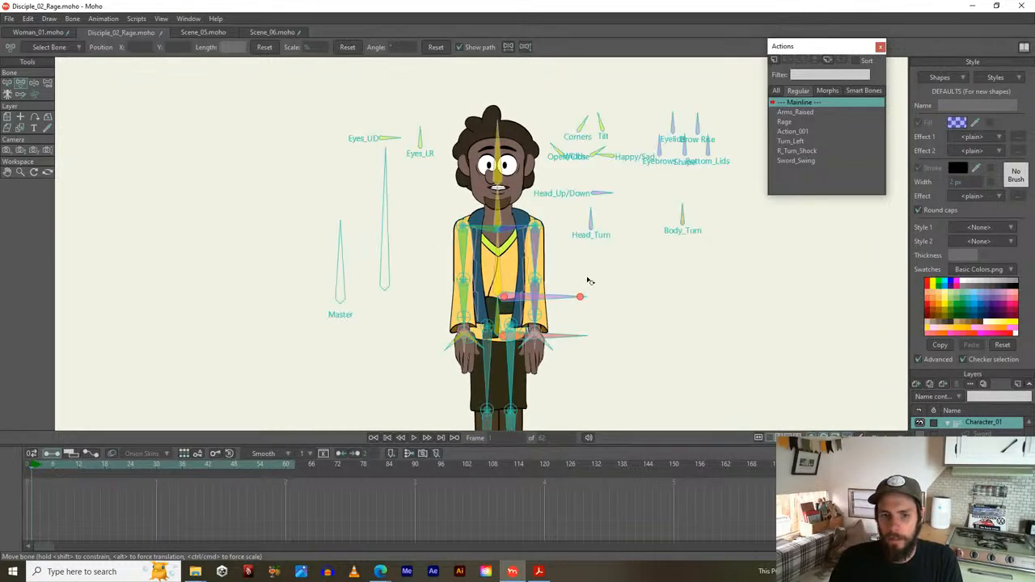
{"action": "scroll", "coordinate": [518, 241], "scroll_direction": "up", "scroll_amount": 3}
{"action": "left_click_drag", "start_coordinate": [522, 247], "coordinate": [565, 281]}
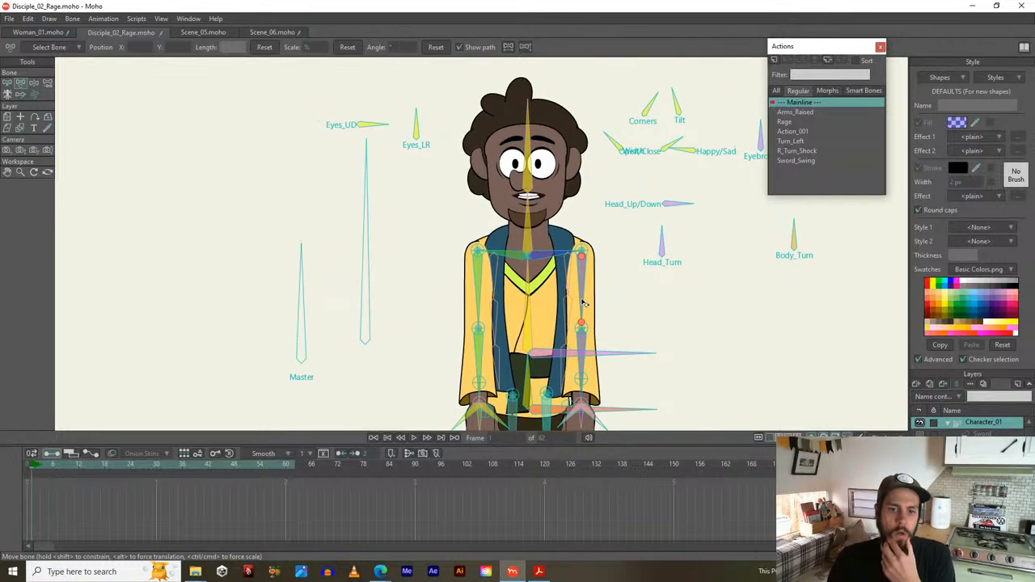
{"action": "scroll", "coordinate": [566, 291], "scroll_direction": "down", "scroll_amount": 3}
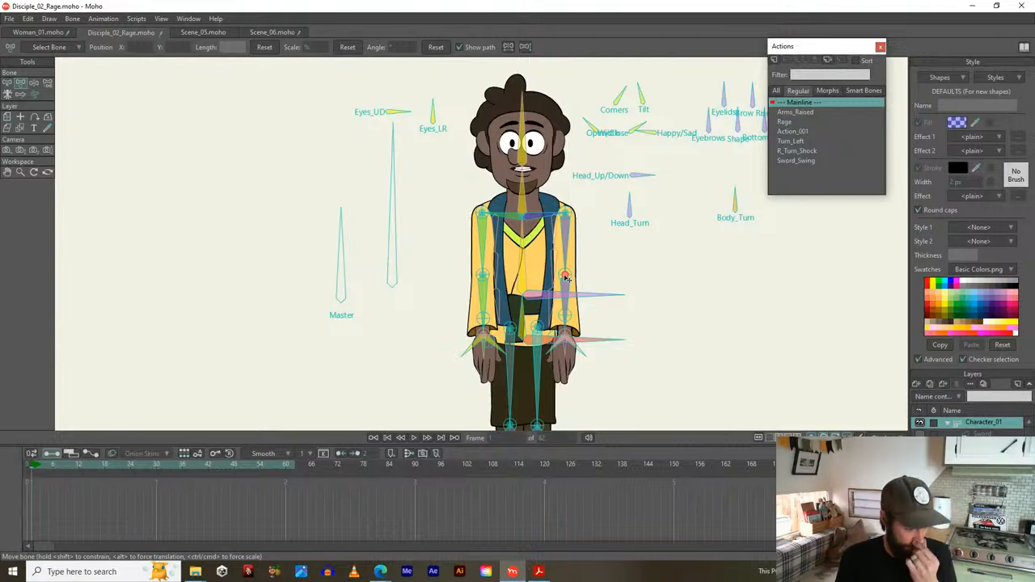
Narrow the character's mouth opening by rotating the Width and Open/Close control bones
{"action": "left_click_drag", "start_coordinate": [410, 308], "coordinate": [394, 287]}
{"action": "left_click_drag", "start_coordinate": [443, 180], "coordinate": [433, 248]}
{"action": "scroll", "coordinate": [432, 248], "scroll_direction": "up", "scroll_amount": 3}
{"action": "left_click_drag", "start_coordinate": [461, 199], "coordinate": [414, 281]}
{"action": "left_click_drag", "start_coordinate": [489, 269], "coordinate": [475, 220]}
{"action": "scroll", "coordinate": [606, 194], "scroll_direction": "up", "scroll_amount": 1}
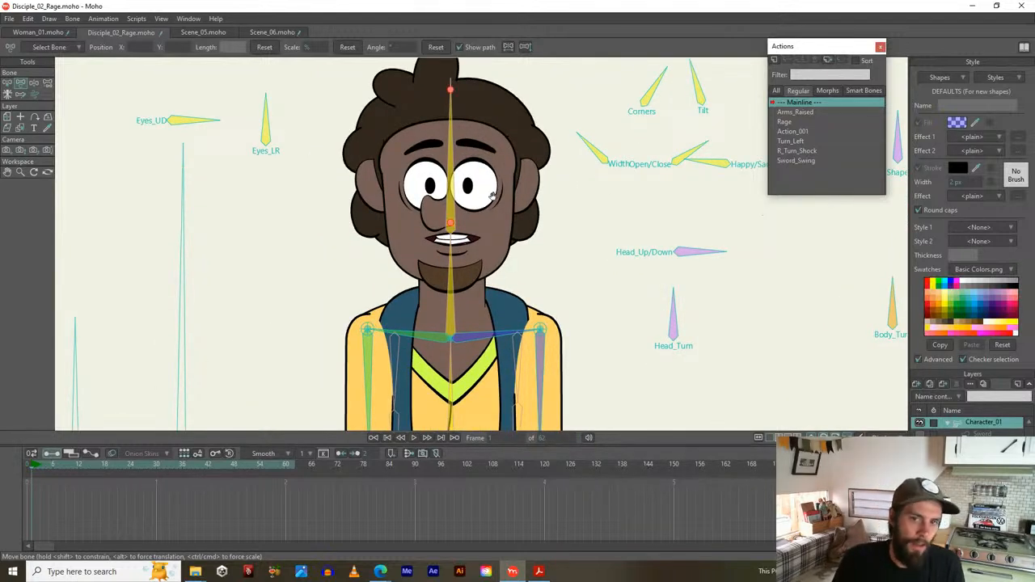
{"action": "left_click_drag", "start_coordinate": [496, 201], "coordinate": [505, 235]}
{"action": "left_click_drag", "start_coordinate": [668, 148], "coordinate": [650, 152]}
{"action": "left_click", "coordinate": [587, 191]}
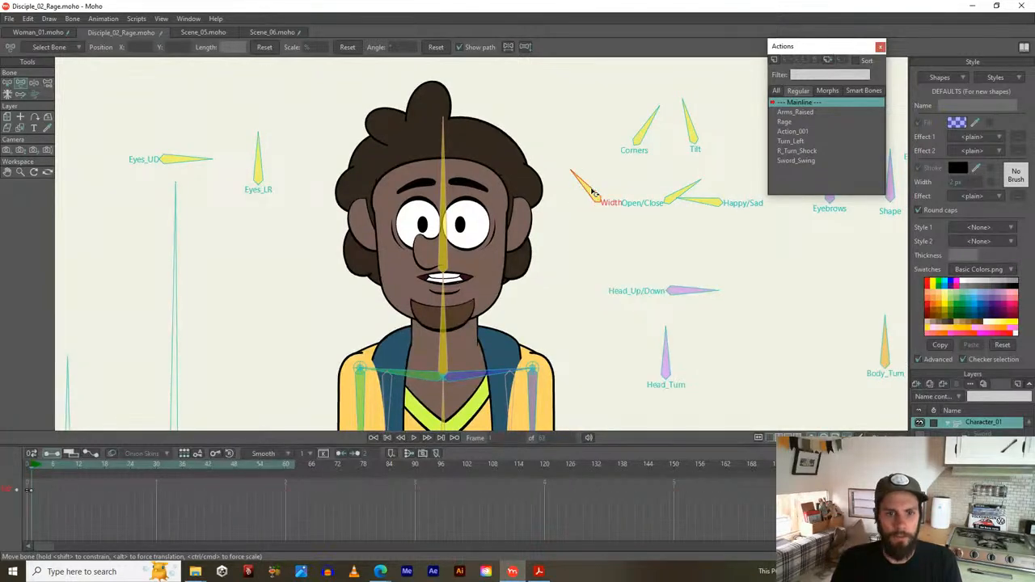
{"action": "left_click_drag", "start_coordinate": [588, 191], "coordinate": [566, 188]}
{"action": "left_click", "coordinate": [688, 193]}
{"action": "left_click_drag", "start_coordinate": [688, 193], "coordinate": [730, 173]}
{"action": "scroll", "coordinate": [691, 205], "scroll_direction": "up", "scroll_amount": 1}
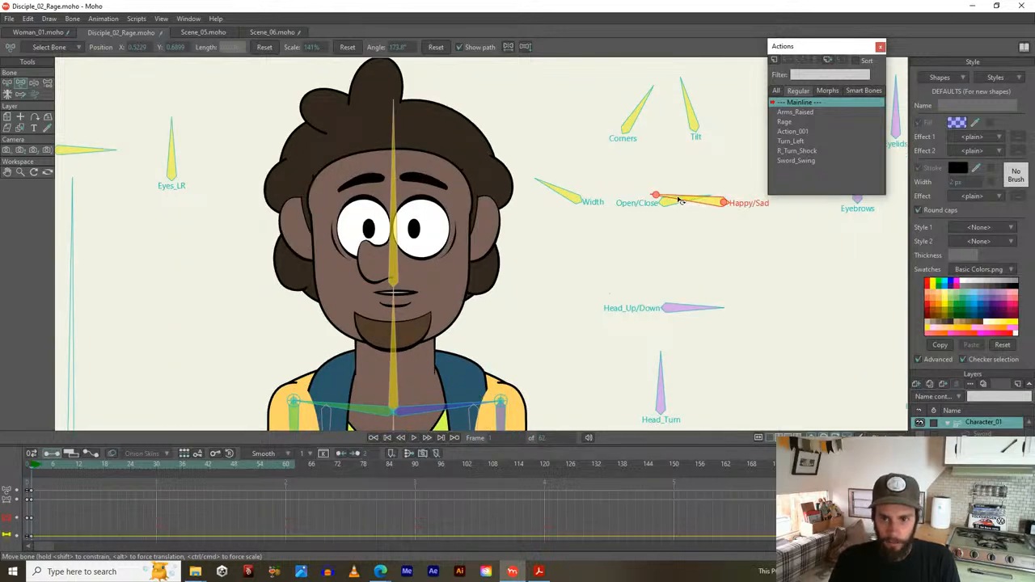
Adjust the Happy/Sad and Width mouth controls, and close the mouth by rotating the Open/Close bone to -8.0°
{"action": "left_click_drag", "start_coordinate": [680, 200], "coordinate": [704, 204]}
{"action": "left_click", "coordinate": [678, 200]}
{"action": "left_click", "coordinate": [583, 199]}
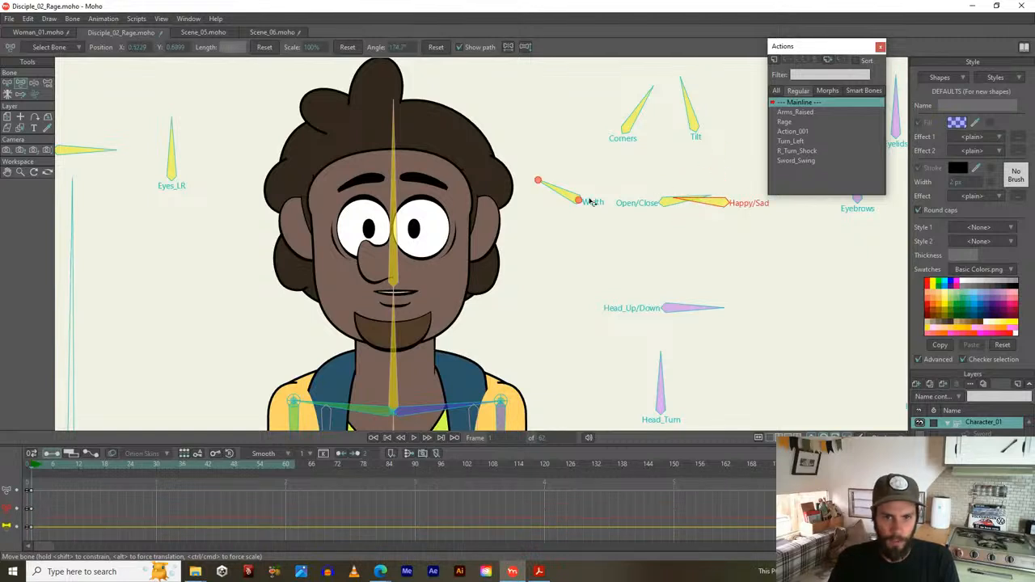
{"action": "mouse_move", "coordinate": [573, 194]}
{"action": "left_mouse_down"}
{"action": "mouse_move", "coordinate": [561, 201]}
{"action": "mouse_move", "coordinate": [554, 173]}
{"action": "mouse_move", "coordinate": [558, 181]}
{"action": "left_mouse_up"}
{"action": "left_click_drag", "start_coordinate": [662, 201], "coordinate": [678, 202]}
{"action": "left_click_drag", "start_coordinate": [678, 205], "coordinate": [681, 210]}
Slant the mouth by rotating the Tilt control bone to 64.8°
{"action": "left_click_drag", "start_coordinate": [660, 145], "coordinate": [613, 159]}
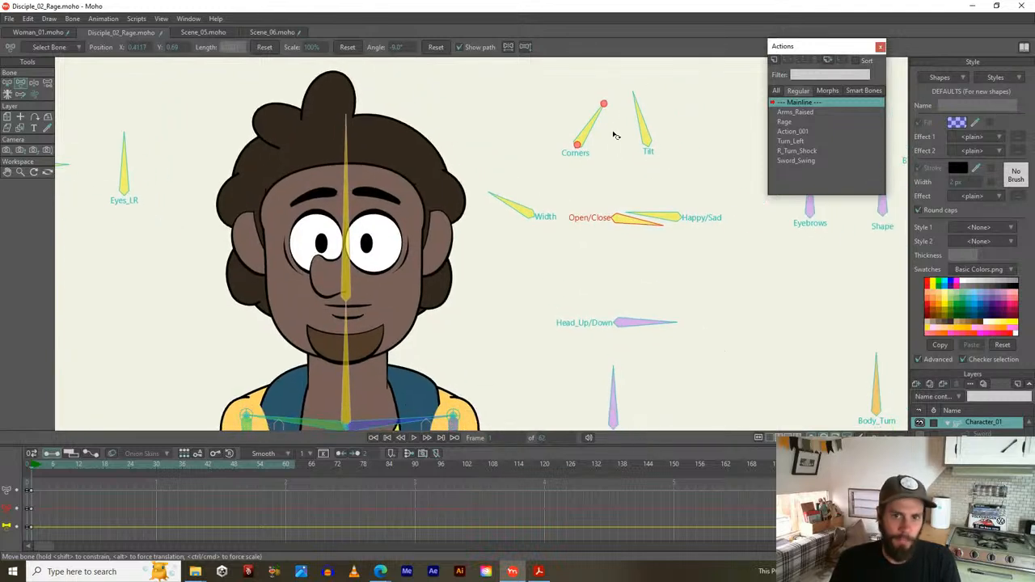
{"action": "mouse_move", "coordinate": [645, 118]}
{"action": "left_mouse_down"}
{"action": "mouse_move", "coordinate": [676, 119]}
{"action": "mouse_move", "coordinate": [666, 120]}
{"action": "left_mouse_up"}
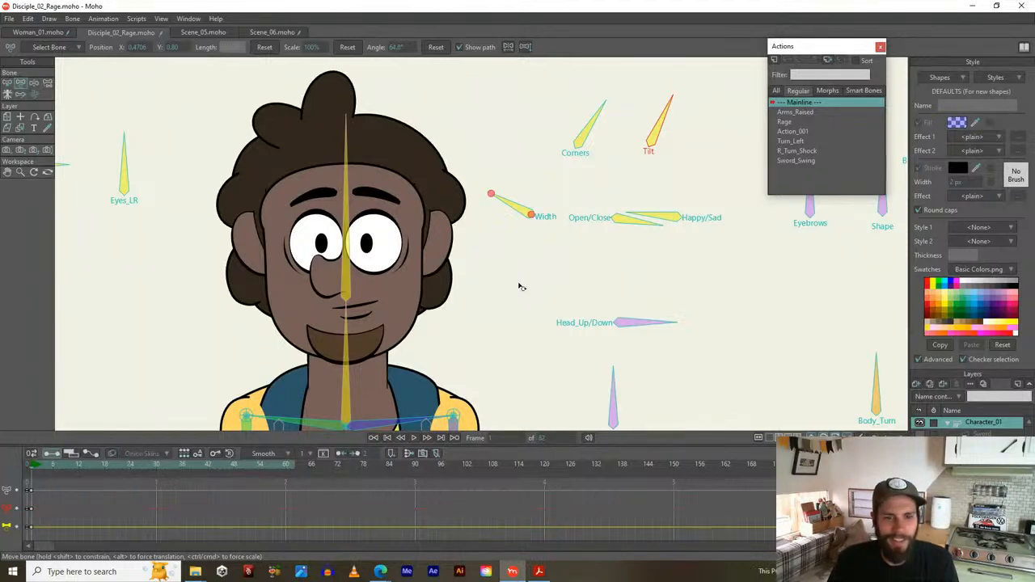
{"action": "left_click_drag", "start_coordinate": [518, 286], "coordinate": [557, 256]}
{"action": "scroll", "coordinate": [557, 258], "scroll_direction": "down", "scroll_amount": 1}
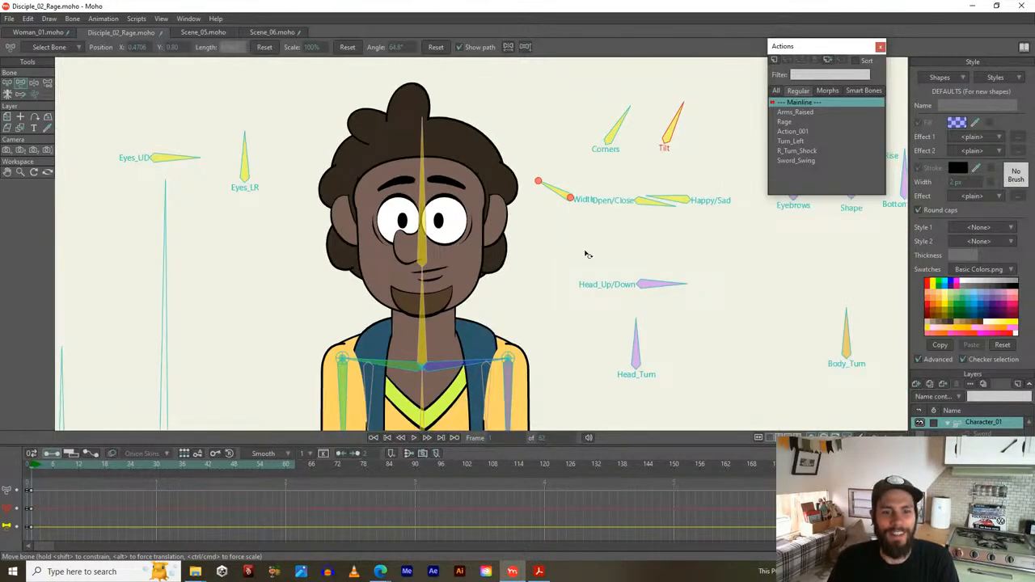
Move the Actions window away from the face controls and rotate the Brow Rise control bone to 117.4°
{"action": "left_click_drag", "start_coordinate": [639, 271], "coordinate": [453, 289]}
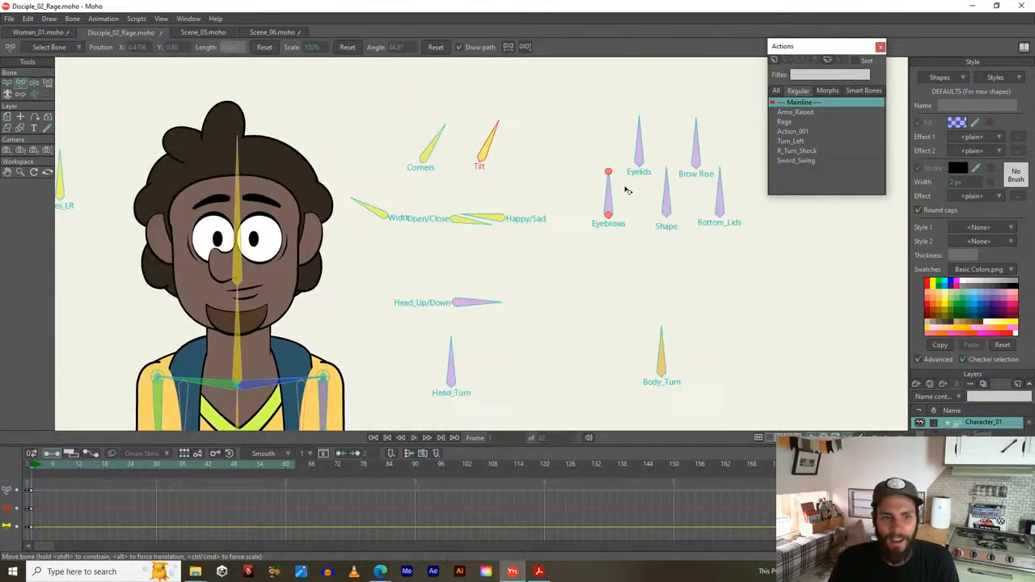
{"action": "scroll", "coordinate": [623, 202], "scroll_direction": "up", "scroll_amount": 1}
{"action": "left_click_drag", "start_coordinate": [626, 206], "coordinate": [720, 255]}
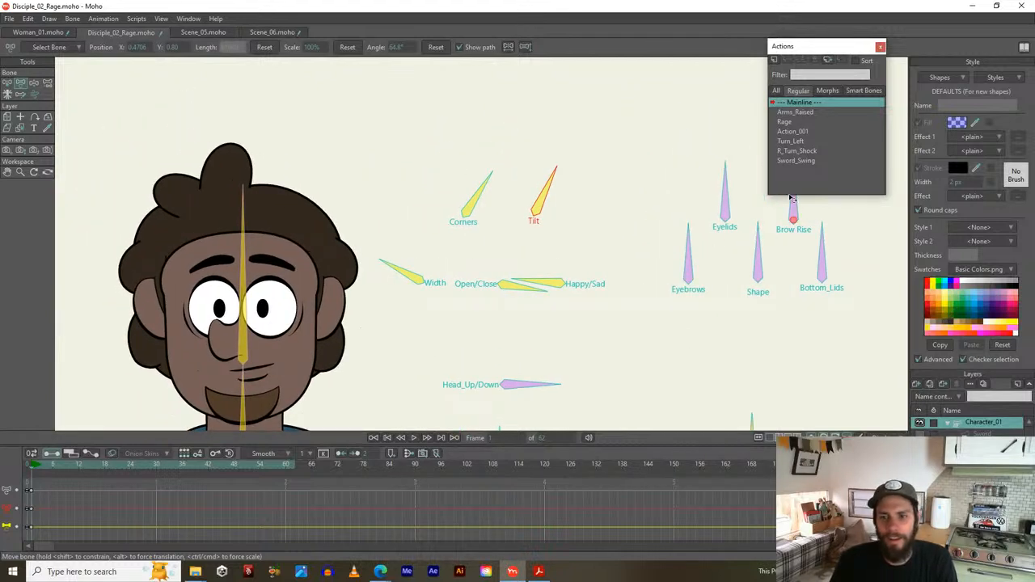
{"action": "left_click_drag", "start_coordinate": [835, 52], "coordinate": [970, 50]}
{"action": "mouse_move", "coordinate": [795, 200]}
{"action": "left_mouse_down"}
{"action": "mouse_move", "coordinate": [816, 203]}
{"action": "mouse_move", "coordinate": [778, 192]}
{"action": "mouse_move", "coordinate": [786, 207]}
{"action": "left_mouse_up"}
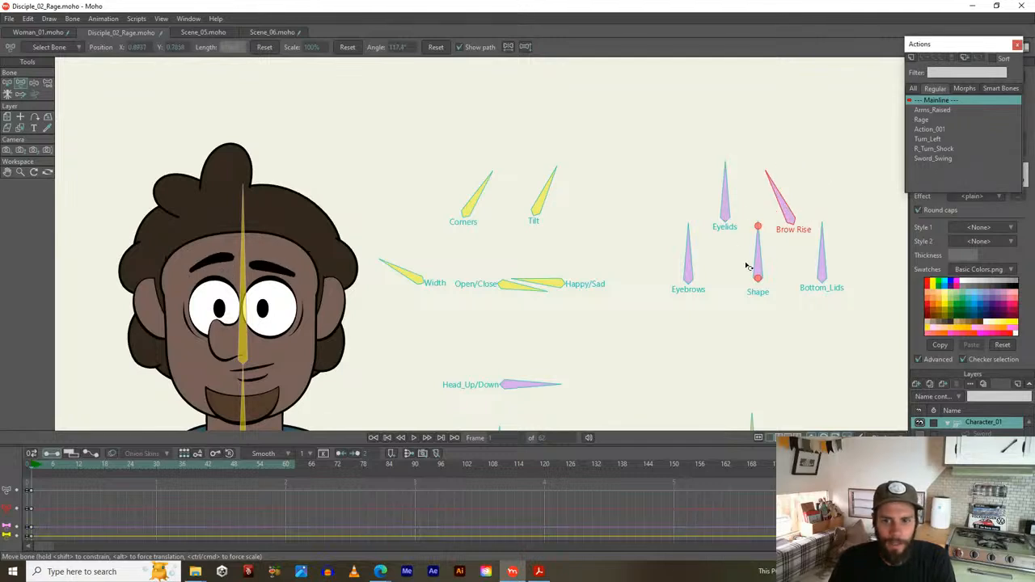
Try the Shape and Eyelids controls, and lower the eyelids by rotating the Bottom_Lids control bone to 28.2°
{"action": "left_click_drag", "start_coordinate": [763, 262], "coordinate": [765, 237]}
{"action": "mouse_move", "coordinate": [725, 196]}
{"action": "left_mouse_down"}
{"action": "mouse_move", "coordinate": [702, 198]}
{"action": "mouse_move", "coordinate": [760, 184]}
{"action": "mouse_move", "coordinate": [776, 201]}
{"action": "mouse_move", "coordinate": [726, 197]}
{"action": "left_mouse_up"}
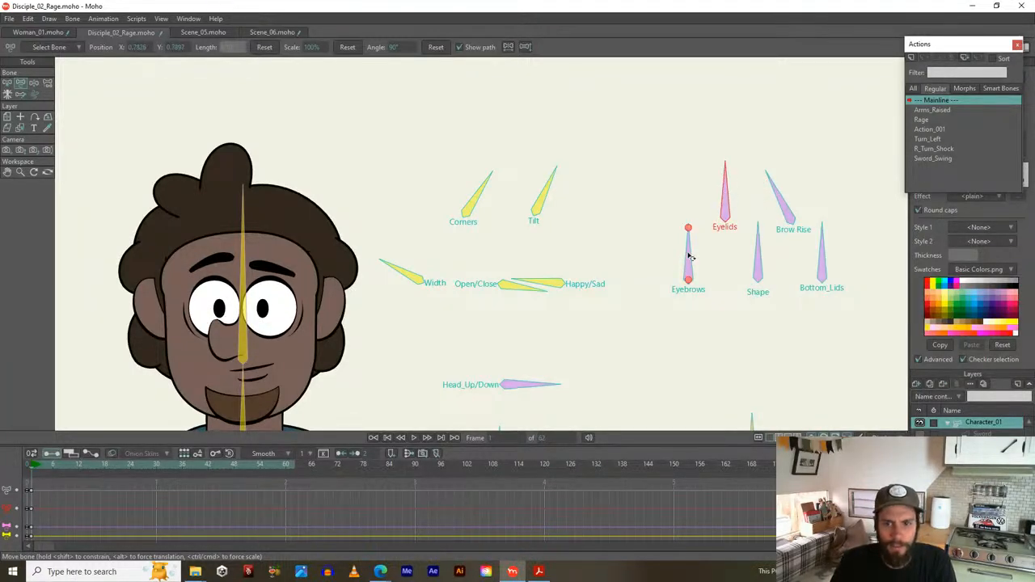
{"action": "left_click_drag", "start_coordinate": [825, 256], "coordinate": [865, 269]}
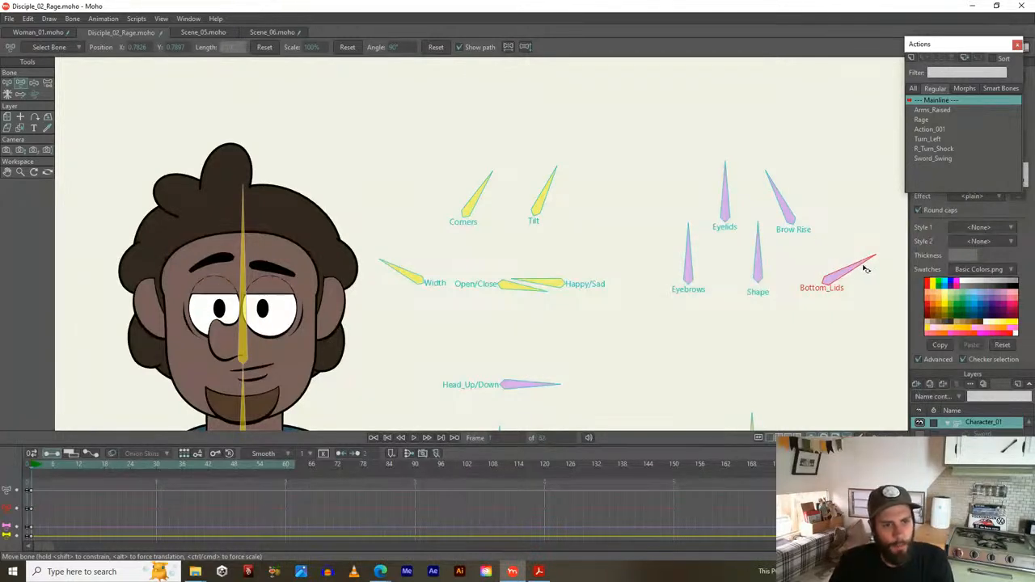
{"action": "left_click_drag", "start_coordinate": [636, 296], "coordinate": [751, 251]}
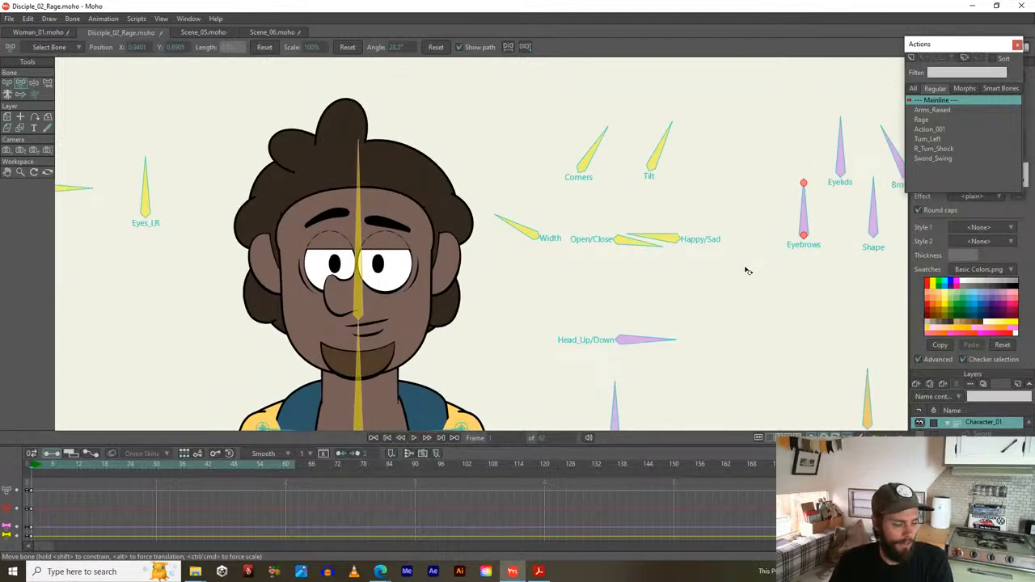
Turn the head and body to one side by rotating Head_Turn to 67.5° and Body_Turn to 66.5°
{"action": "left_click_drag", "start_coordinate": [642, 302], "coordinate": [611, 234]}
{"action": "scroll", "coordinate": [609, 266], "scroll_direction": "down", "scroll_amount": 1}
{"action": "left_click_drag", "start_coordinate": [579, 289], "coordinate": [627, 220]}
{"action": "scroll", "coordinate": [622, 225], "scroll_direction": "down", "scroll_amount": 1}
{"action": "left_click_drag", "start_coordinate": [610, 281], "coordinate": [604, 283]}
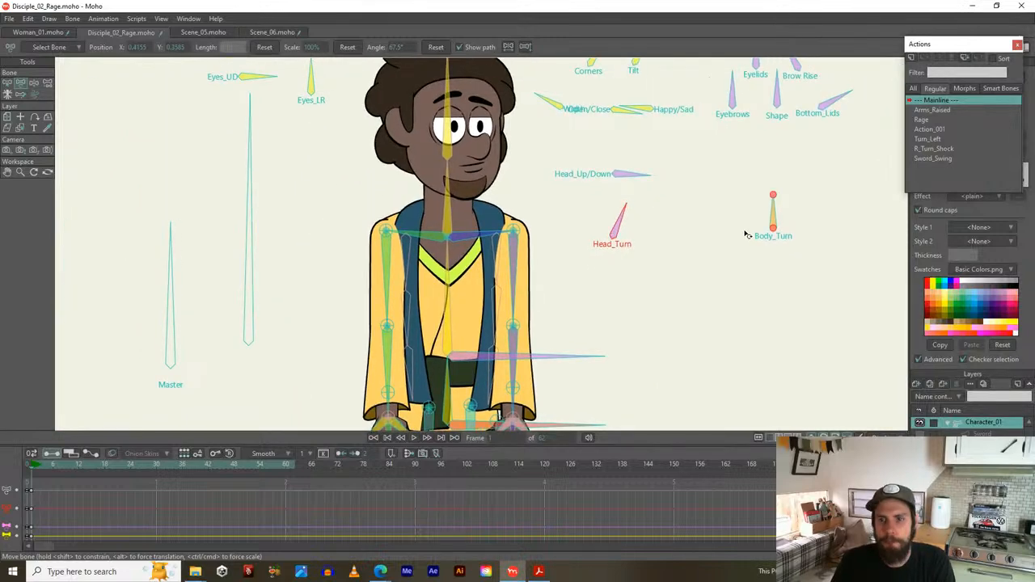
{"action": "left_click_drag", "start_coordinate": [773, 213], "coordinate": [785, 217]}
Aim the eyes in the turn direction with Eyes_LR and downward with Eyes_UD at 341.9°
{"action": "left_click_drag", "start_coordinate": [551, 138], "coordinate": [608, 195]}
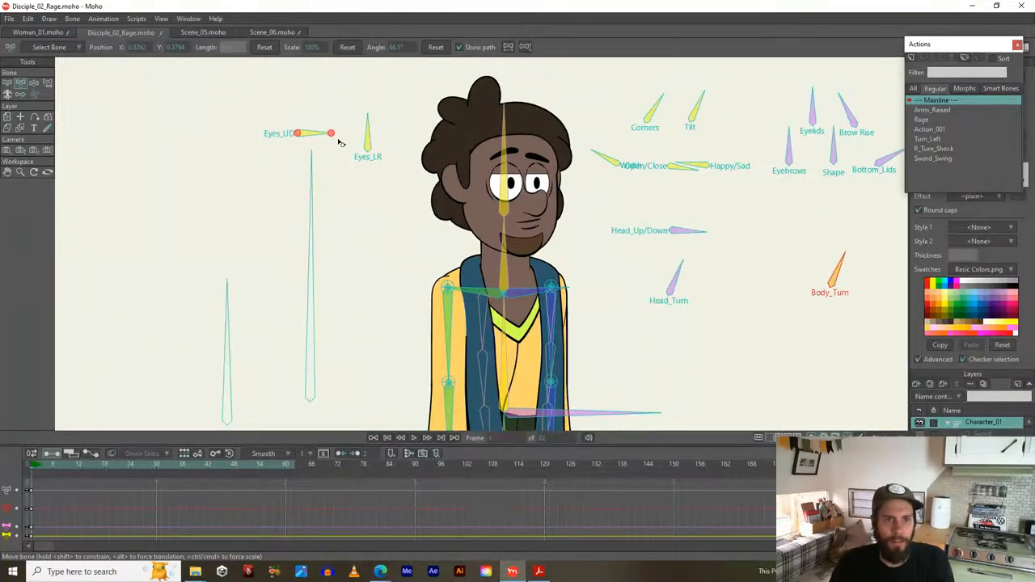
{"action": "left_click_drag", "start_coordinate": [368, 136], "coordinate": [381, 134]}
{"action": "left_click", "coordinate": [321, 132]}
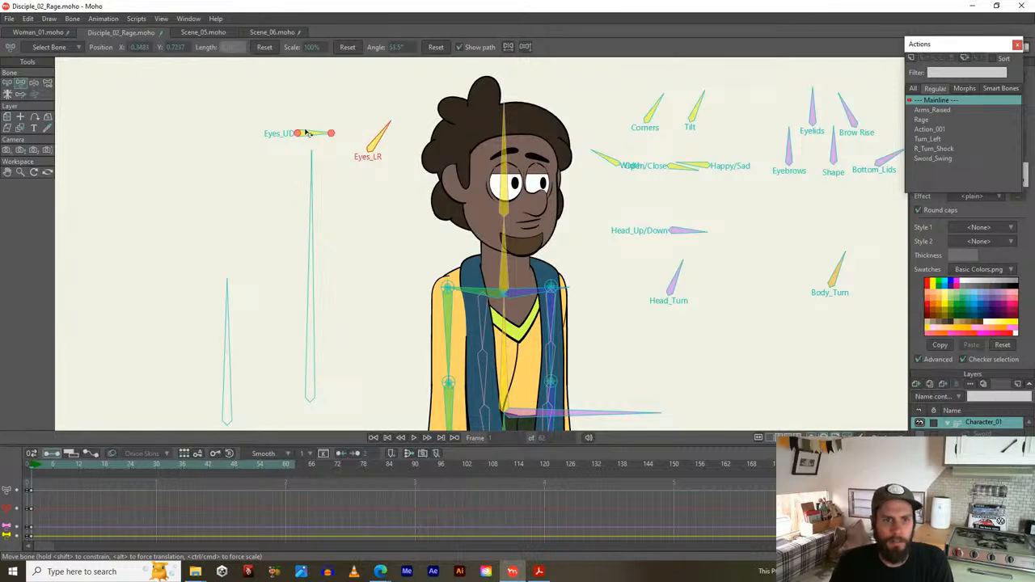
{"action": "left_click_drag", "start_coordinate": [316, 135], "coordinate": [315, 140]}
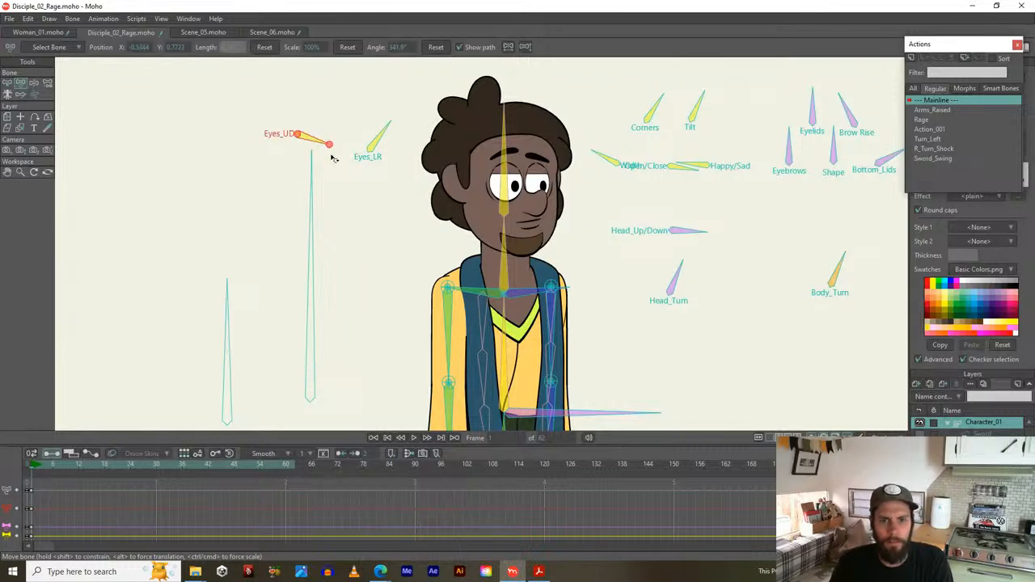
Try tilting the character's body by rotating the upper horizontal waist bone
{"action": "scroll", "coordinate": [373, 185], "scroll_direction": "down", "scroll_amount": 1}
{"action": "left_click_drag", "start_coordinate": [372, 202], "coordinate": [386, 113]}
{"action": "left_click_drag", "start_coordinate": [385, 231], "coordinate": [363, 178]}
{"action": "scroll", "coordinate": [374, 219], "scroll_direction": "down", "scroll_amount": 1}
{"action": "left_click_drag", "start_coordinate": [367, 244], "coordinate": [384, 330]}
{"action": "scroll", "coordinate": [419, 237], "scroll_direction": "up", "scroll_amount": 1}
{"action": "scroll", "coordinate": [419, 237], "scroll_direction": "up", "scroll_amount": 1}
{"action": "left_click_drag", "start_coordinate": [435, 169], "coordinate": [436, 285]}
{"action": "left_click_drag", "start_coordinate": [419, 324], "coordinate": [397, 85]}
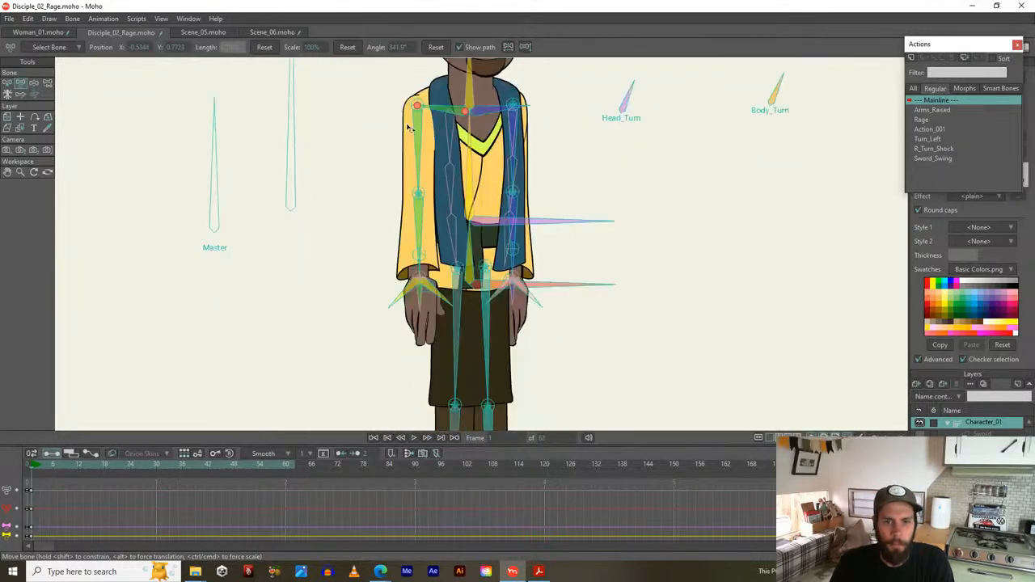
{"action": "mouse_move", "coordinate": [566, 224]}
{"action": "left_mouse_down"}
{"action": "mouse_move", "coordinate": [563, 232]}
{"action": "mouse_move", "coordinate": [566, 190]}
{"action": "mouse_move", "coordinate": [555, 250]}
{"action": "mouse_move", "coordinate": [572, 237]}
{"action": "left_mouse_up"}
{"action": "left_click_drag", "start_coordinate": [561, 191], "coordinate": [603, 216]}
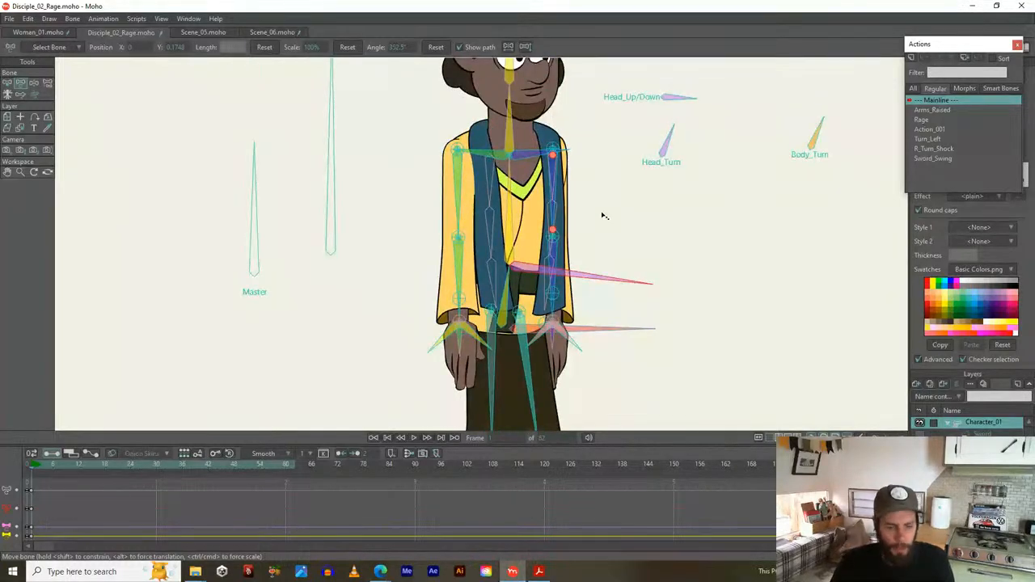
{"action": "left_click_drag", "start_coordinate": [591, 166], "coordinate": [594, 269]}
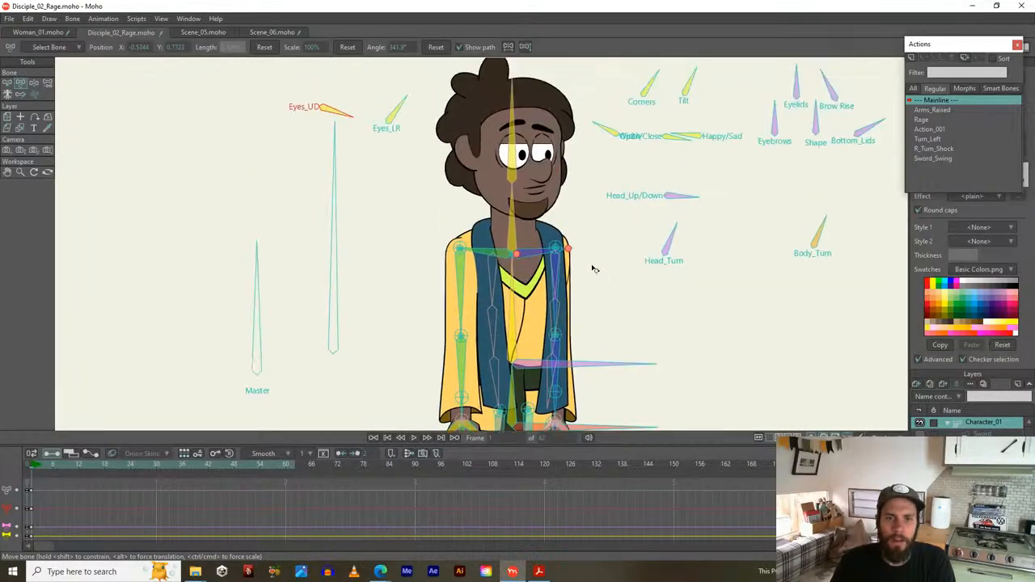
Tilt the head by rotating the head bone toward the direction the character faces
{"action": "scroll", "coordinate": [408, 268], "scroll_direction": "down", "scroll_amount": 1}
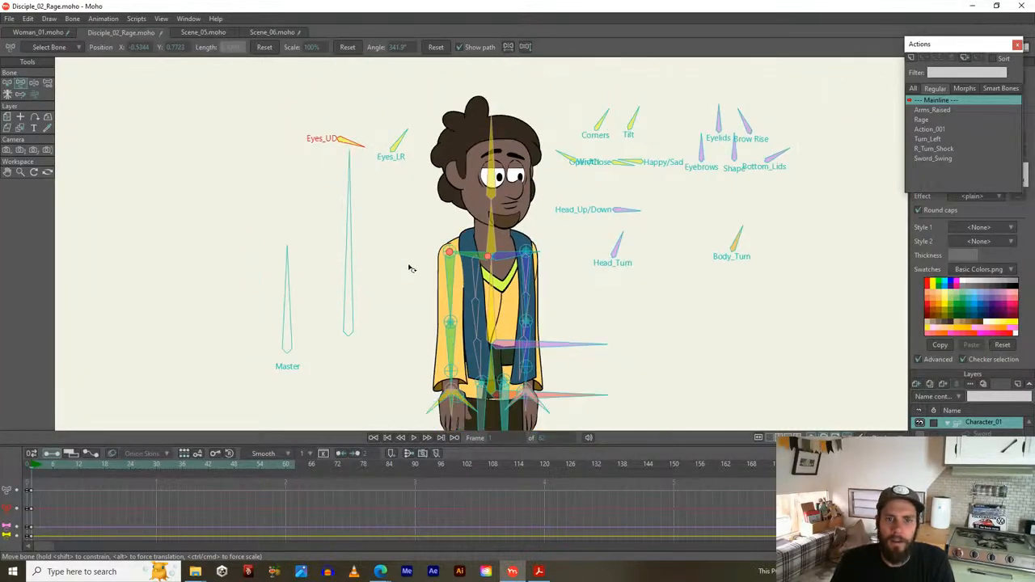
{"action": "scroll", "coordinate": [408, 268], "scroll_direction": "up", "scroll_amount": 2}
{"action": "left_click_drag", "start_coordinate": [425, 238], "coordinate": [453, 296]}
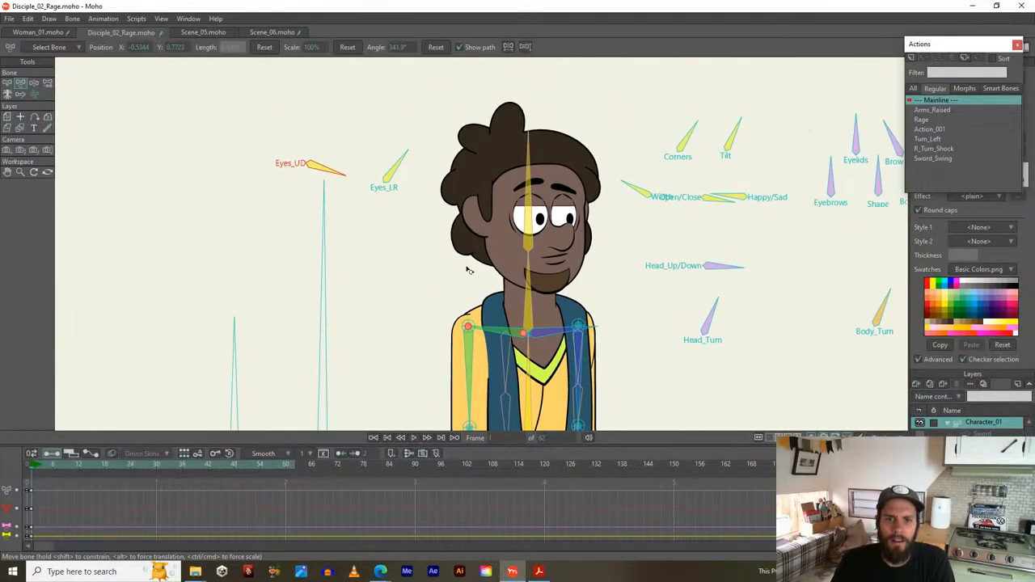
{"action": "left_click_drag", "start_coordinate": [529, 196], "coordinate": [553, 182]}
{"action": "left_click_drag", "start_coordinate": [456, 287], "coordinate": [451, 244]}
{"action": "scroll", "coordinate": [445, 275], "scroll_direction": "down", "scroll_amount": 2}
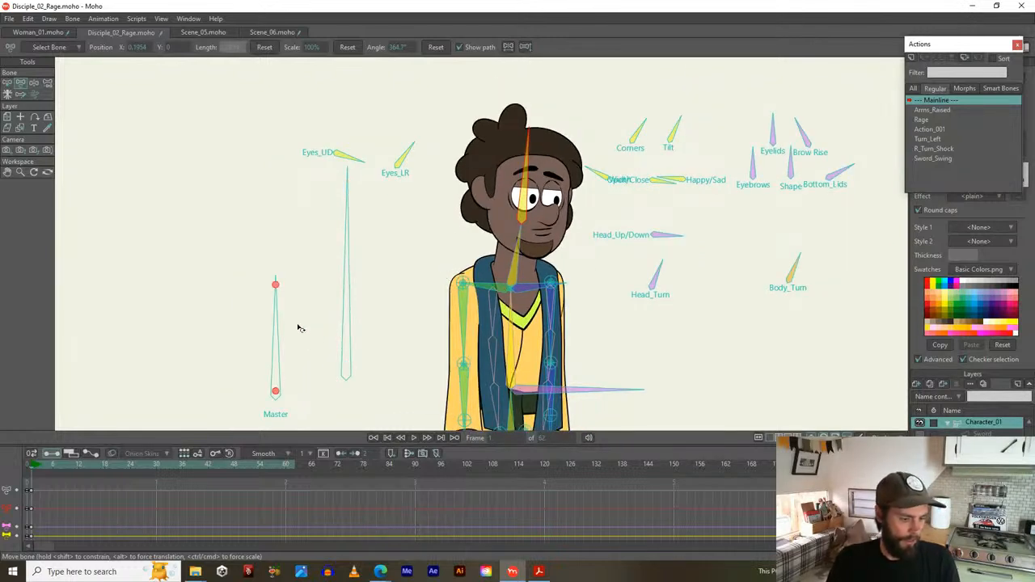
Examine the rig's master, torso, hip and hand bones
{"action": "scroll", "coordinate": [340, 307], "scroll_direction": "down", "scroll_amount": 2}
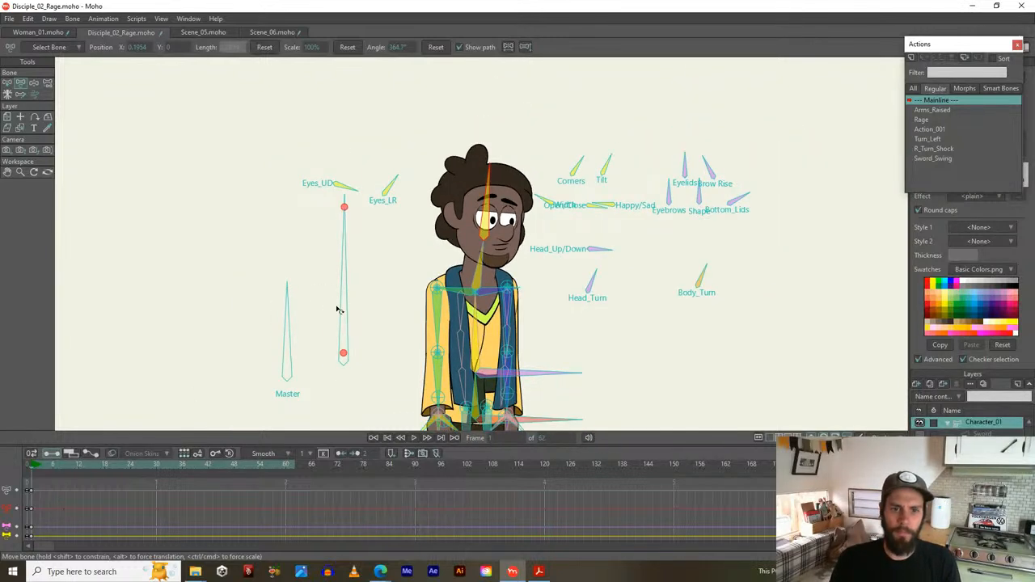
{"action": "left_click_drag", "start_coordinate": [358, 324], "coordinate": [370, 240]}
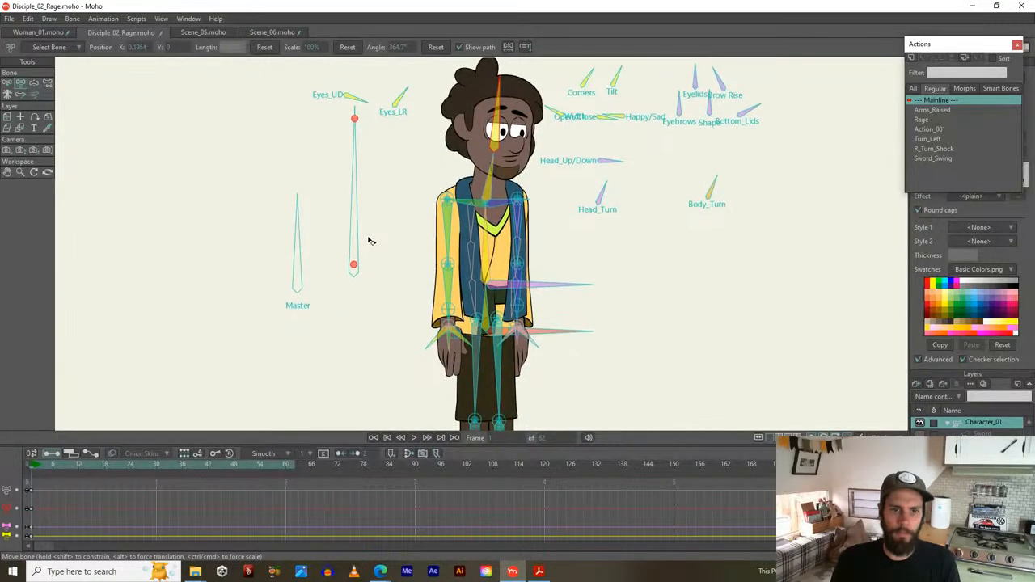
{"action": "scroll", "coordinate": [500, 307], "scroll_direction": "up", "scroll_amount": 2}
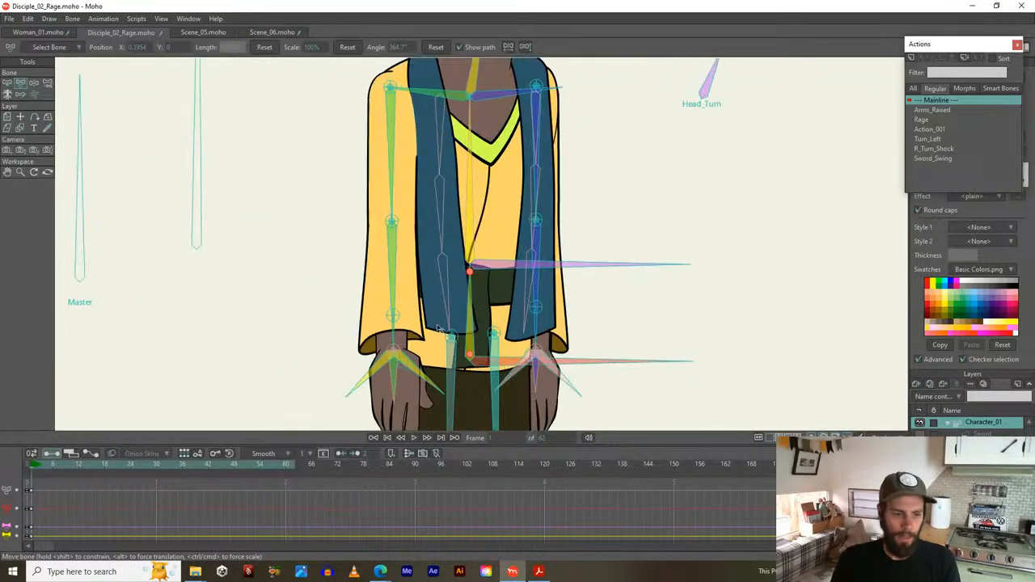
{"action": "scroll", "coordinate": [228, 404], "scroll_direction": "down", "scroll_amount": 2}
{"action": "scroll", "coordinate": [451, 305], "scroll_direction": "up", "scroll_amount": 2}
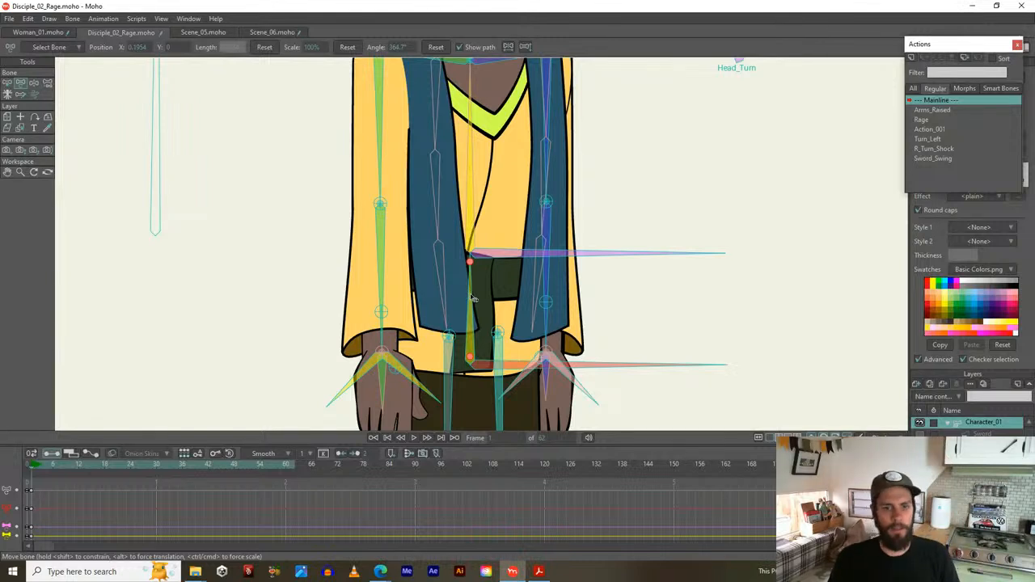
{"action": "left_click", "coordinate": [373, 356]}
{"action": "left_click", "coordinate": [170, 358]}
{"action": "scroll", "coordinate": [245, 303], "scroll_direction": "down", "scroll_amount": 2}
{"action": "scroll", "coordinate": [246, 315], "scroll_direction": "down", "scroll_amount": 1}
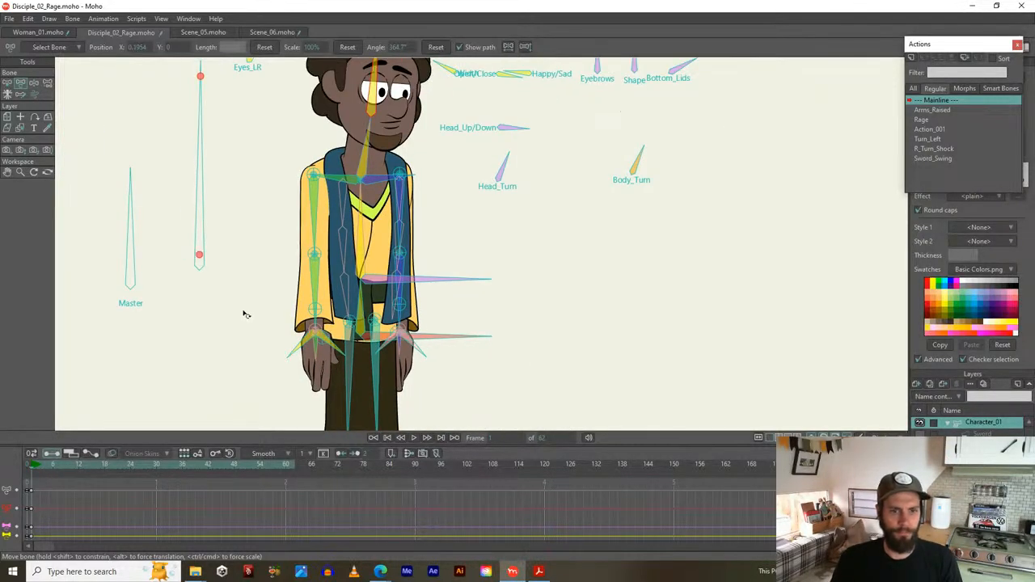
Try out the two horizontal waist and hip control bones on the turned body
{"action": "scroll", "coordinate": [245, 315], "scroll_direction": "up", "scroll_amount": 2}
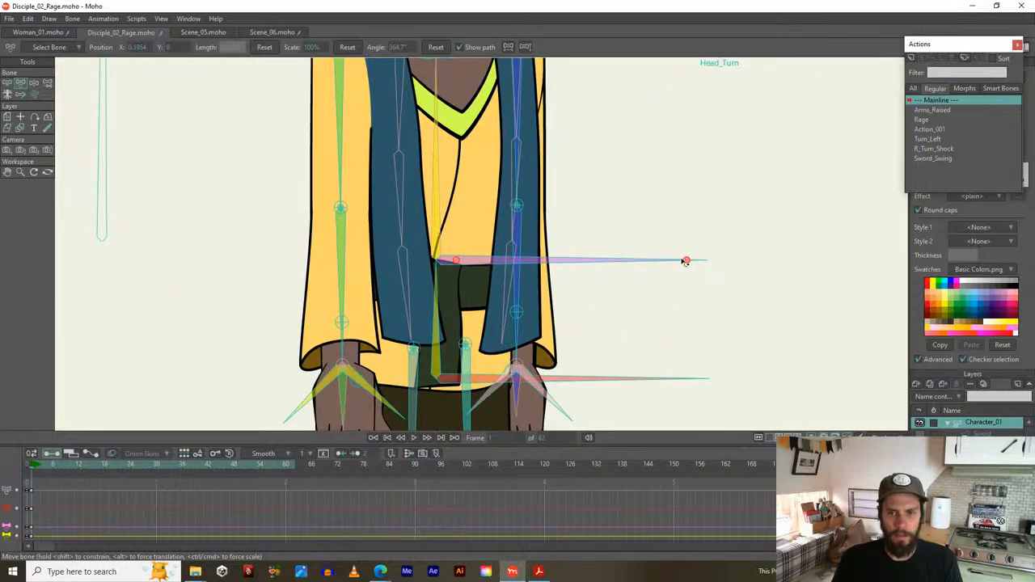
{"action": "left_click_drag", "start_coordinate": [688, 263], "coordinate": [686, 266]}
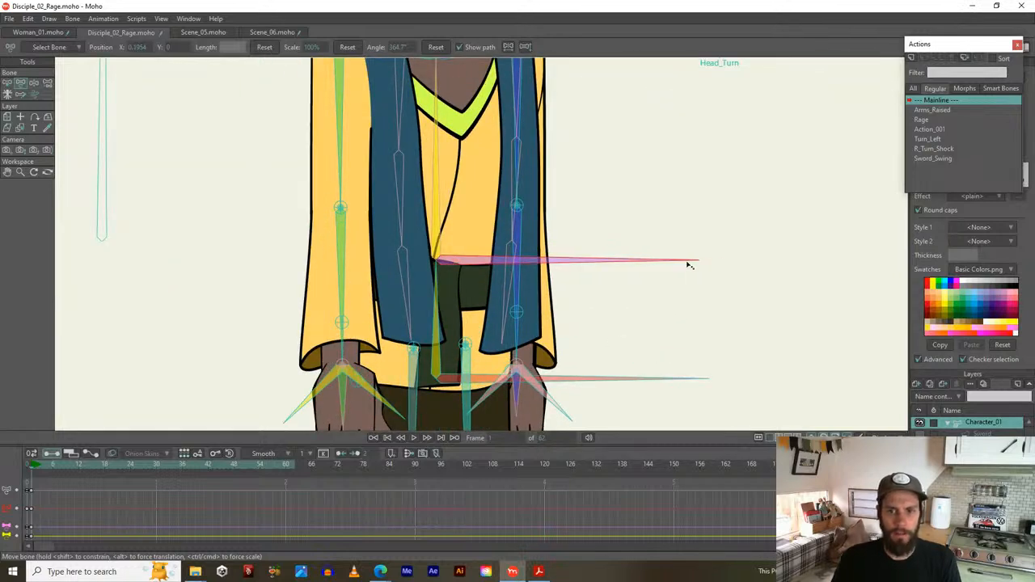
{"action": "left_click", "coordinate": [450, 380]}
{"action": "left_click_drag", "start_coordinate": [457, 380], "coordinate": [456, 383]}
{"action": "left_click_drag", "start_coordinate": [262, 378], "coordinate": [399, 356]}
{"action": "scroll", "coordinate": [435, 335], "scroll_direction": "down", "scroll_amount": 1}
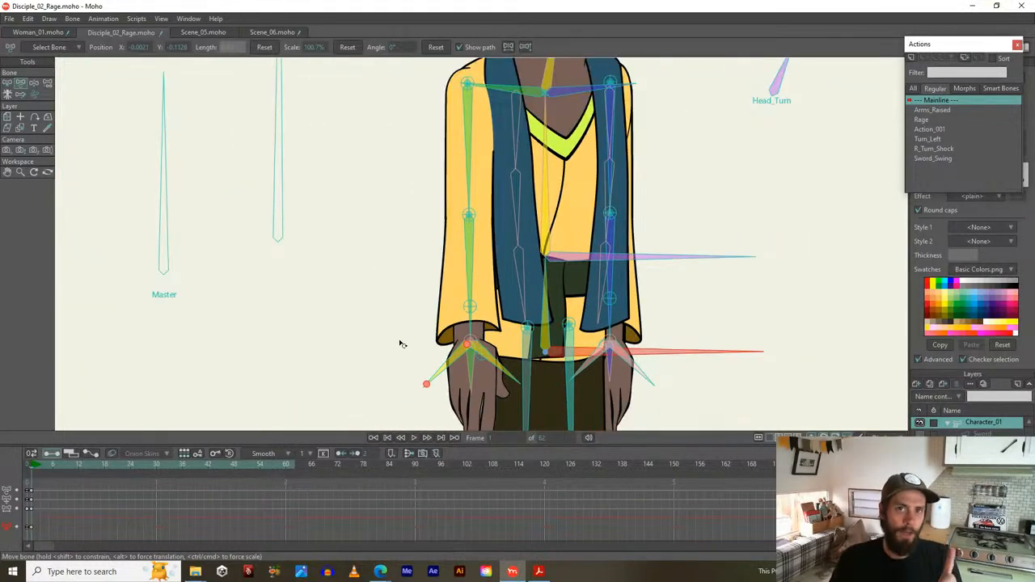
Add keyframes at frame 1 in each of the rig's bone animation channels
{"action": "right_click", "coordinate": [32, 492]}
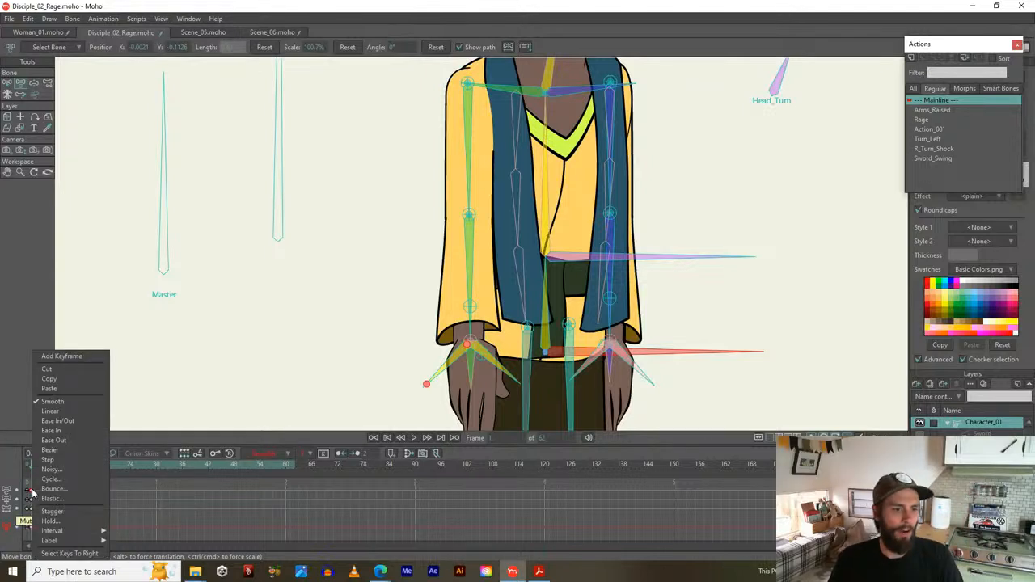
{"action": "left_click", "coordinate": [61, 356]}
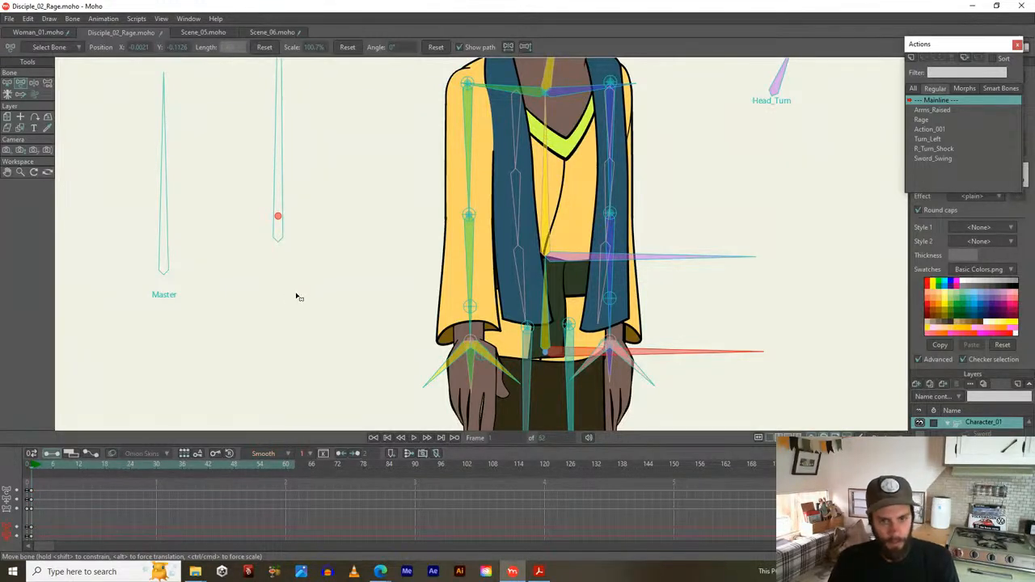
{"action": "key", "text": "b"}
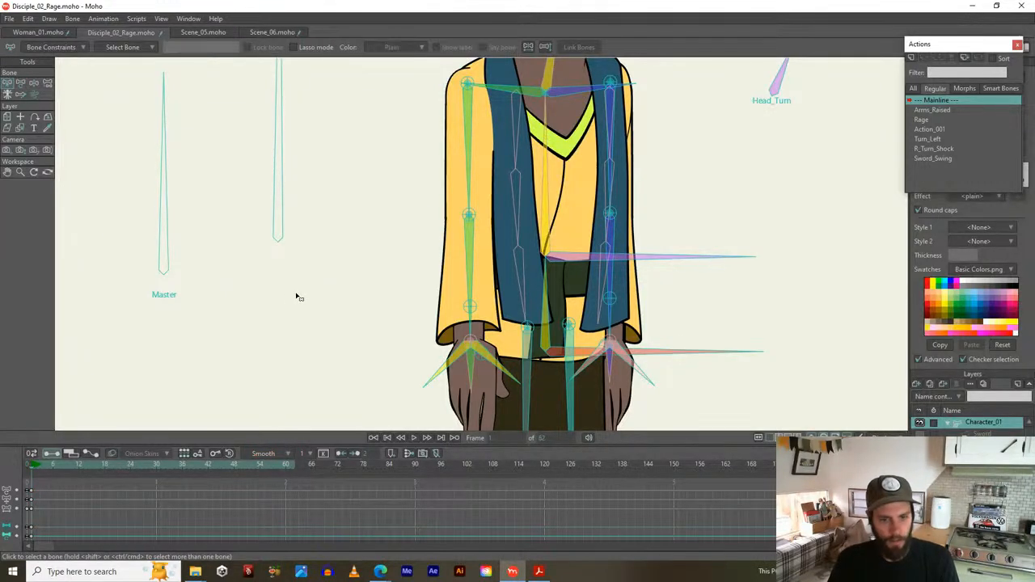
{"action": "right_click", "coordinate": [30, 491]}
{"action": "left_click", "coordinate": [70, 356]}
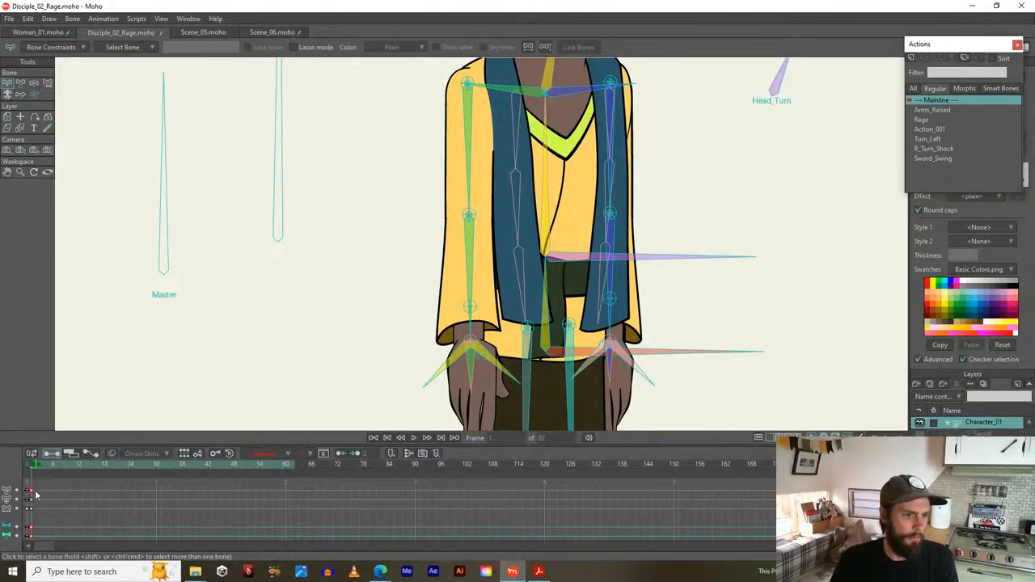
{"action": "right_click", "coordinate": [31, 504]}
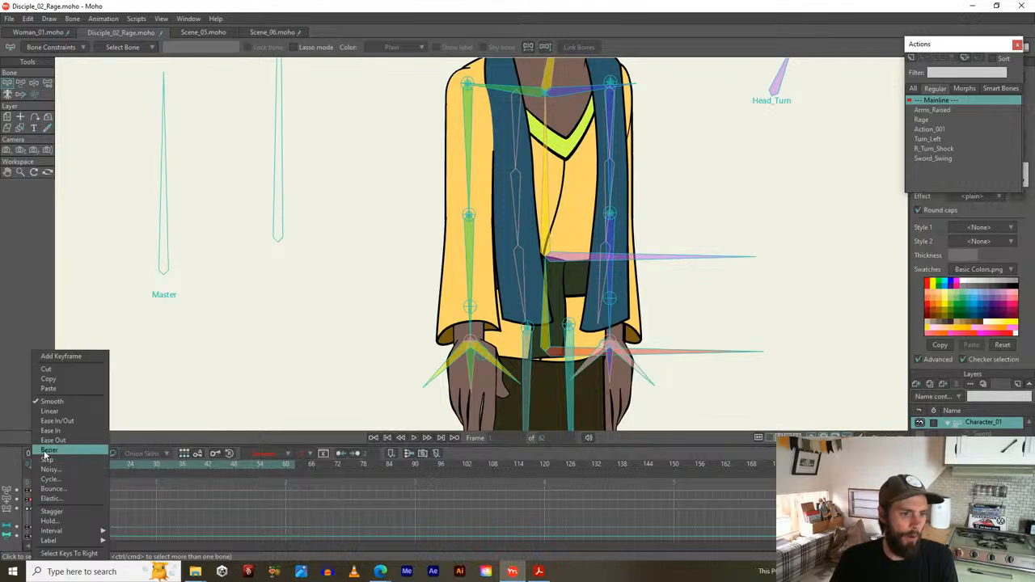
{"action": "left_click", "coordinate": [73, 358]}
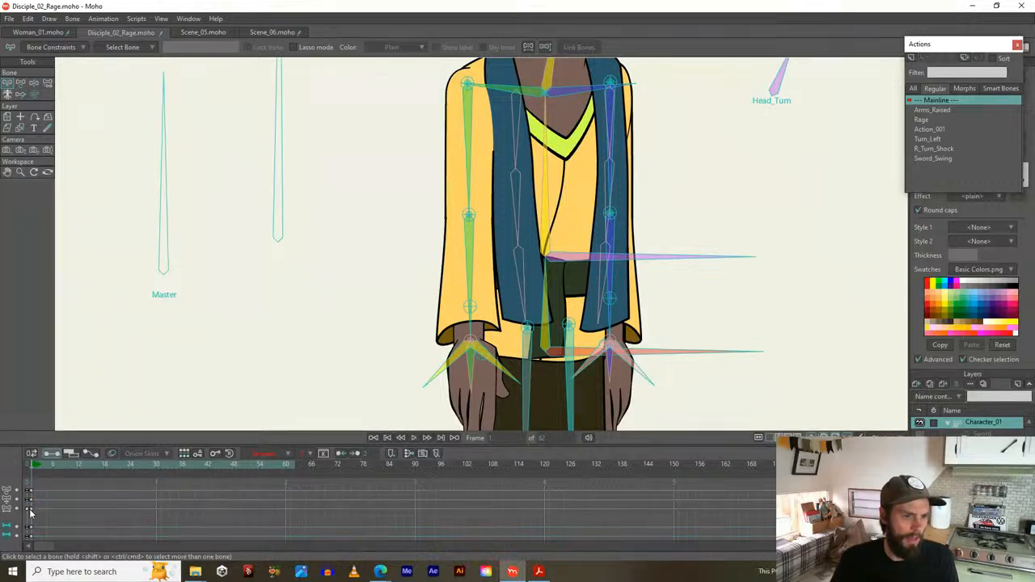
{"action": "right_click", "coordinate": [32, 511]}
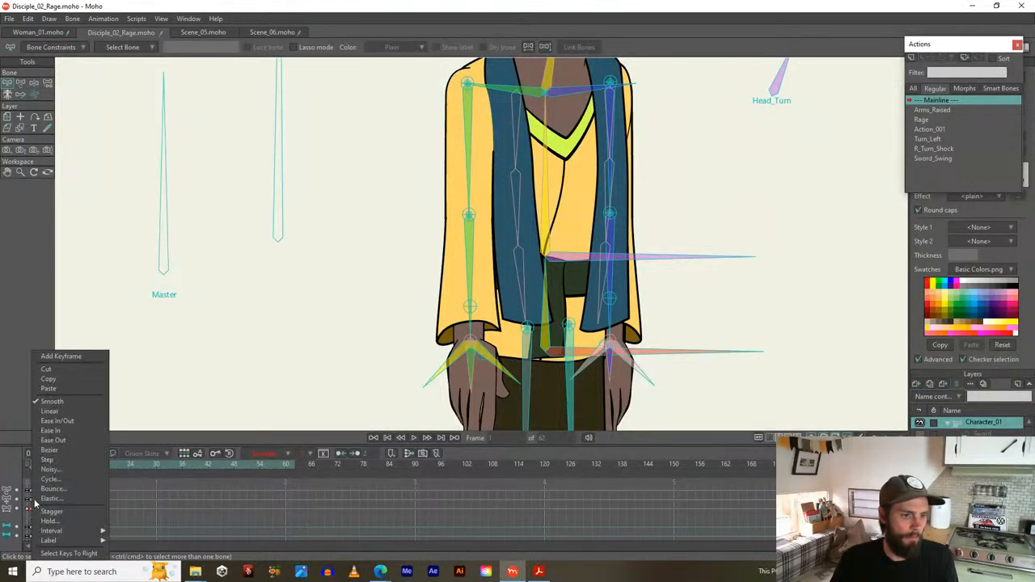
{"action": "left_click", "coordinate": [72, 357]}
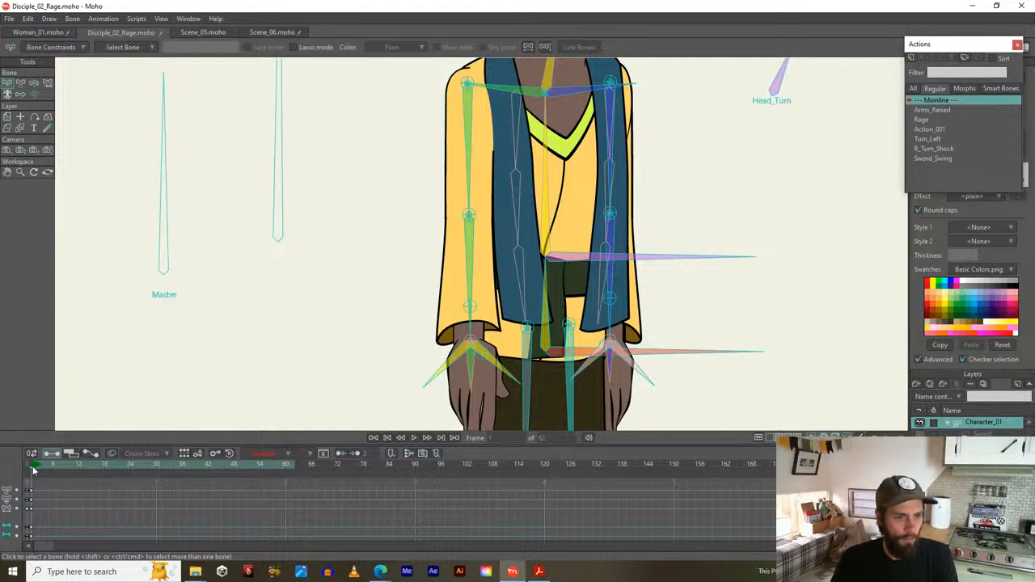
Key the Shape bone in its current open-eyed position at frame 12
{"action": "scroll", "coordinate": [242, 316], "scroll_direction": "down", "scroll_amount": 3}
{"action": "left_click_drag", "start_coordinate": [311, 284], "coordinate": [311, 352]}
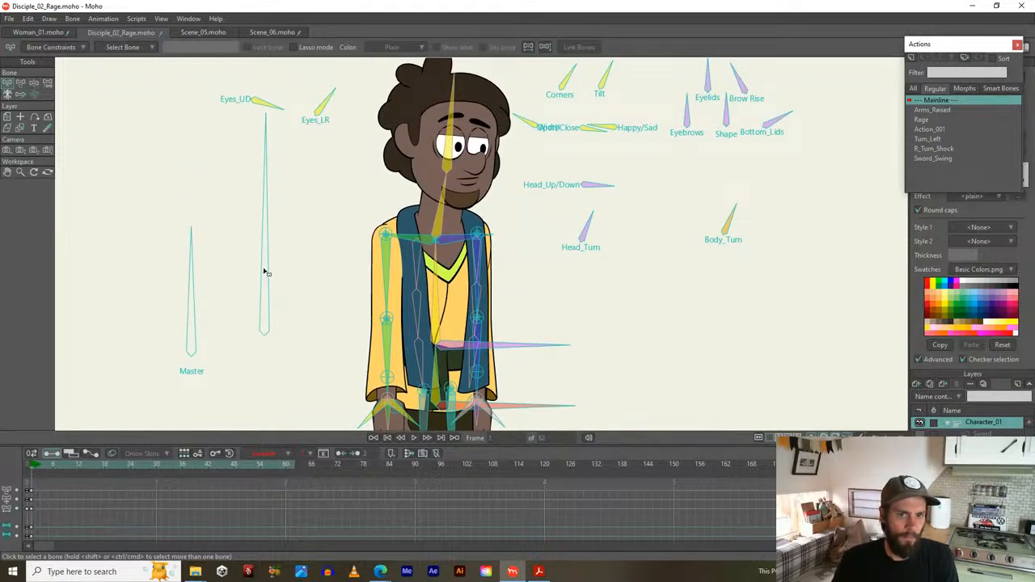
{"action": "scroll", "coordinate": [280, 258], "scroll_direction": "up", "scroll_amount": 3}
{"action": "left_click_drag", "start_coordinate": [262, 280], "coordinate": [183, 376]}
{"action": "key", "text": "t"}
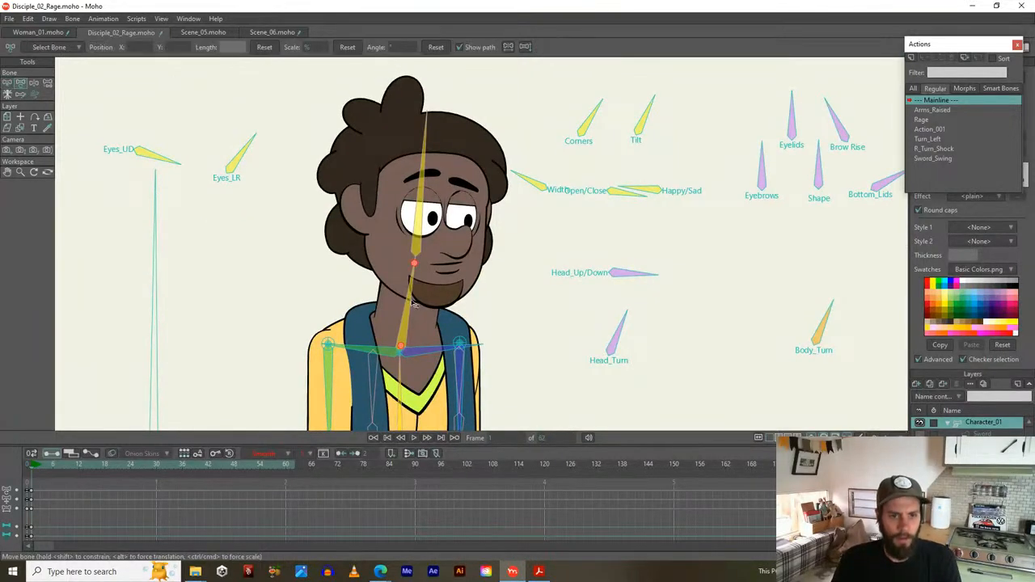
{"action": "left_click_drag", "start_coordinate": [411, 300], "coordinate": [409, 291]}
{"action": "left_click_drag", "start_coordinate": [37, 466], "coordinate": [78, 464]}
{"action": "left_click_drag", "start_coordinate": [750, 259], "coordinate": [708, 269]}
{"action": "left_click", "coordinate": [778, 180]}
Animate a blink by rotating the Shape bone to 160° at frame 18 and back to 90° at frame 25
{"action": "left_click_drag", "start_coordinate": [77, 467], "coordinate": [102, 471]}
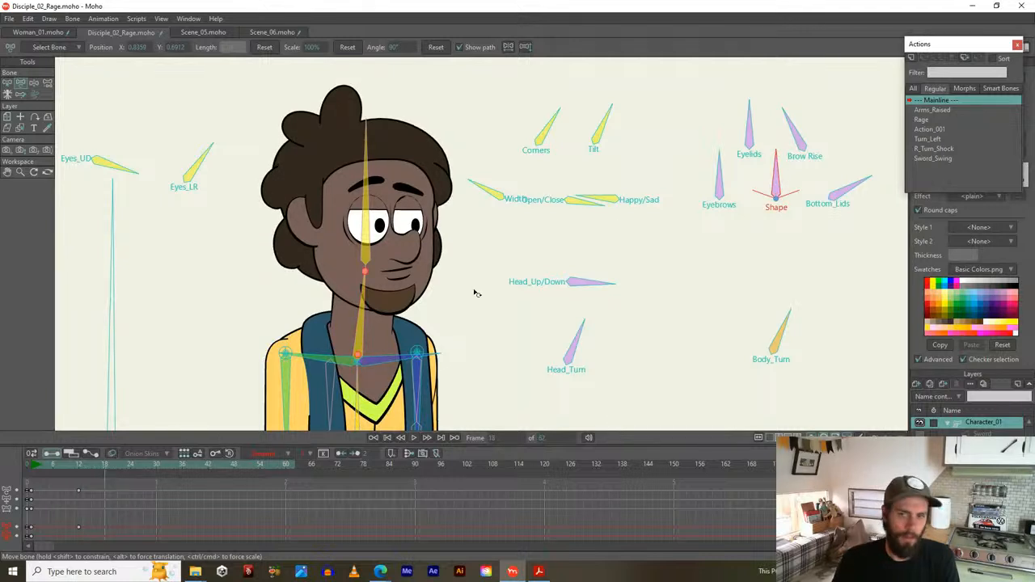
{"action": "left_click_drag", "start_coordinate": [773, 153], "coordinate": [746, 194]}
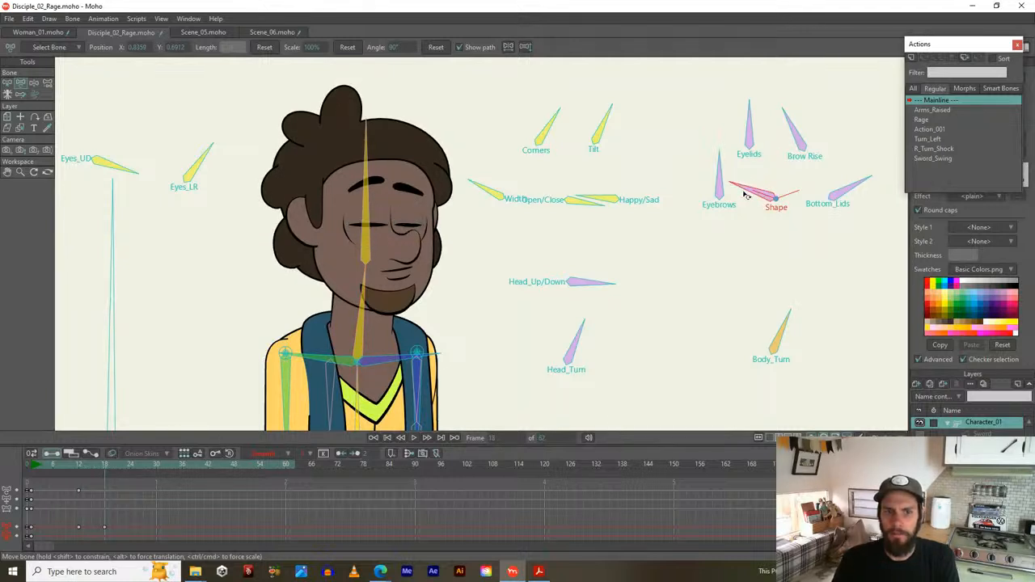
{"action": "left_click_drag", "start_coordinate": [105, 472], "coordinate": [134, 468]}
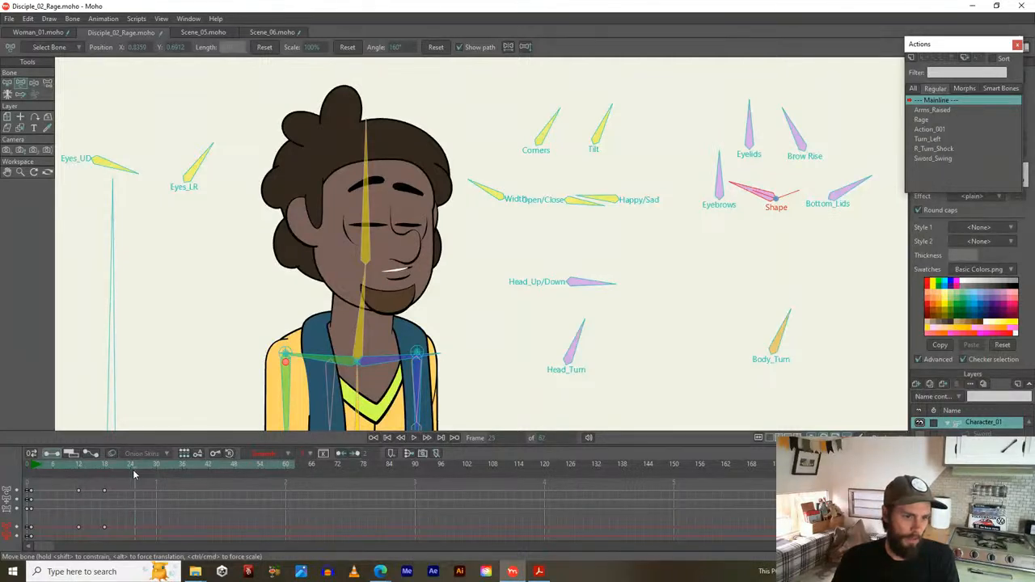
{"action": "left_click_drag", "start_coordinate": [749, 190], "coordinate": [773, 185]}
Play back the animation to review the blink on the character's face
{"action": "key", "text": "space"}
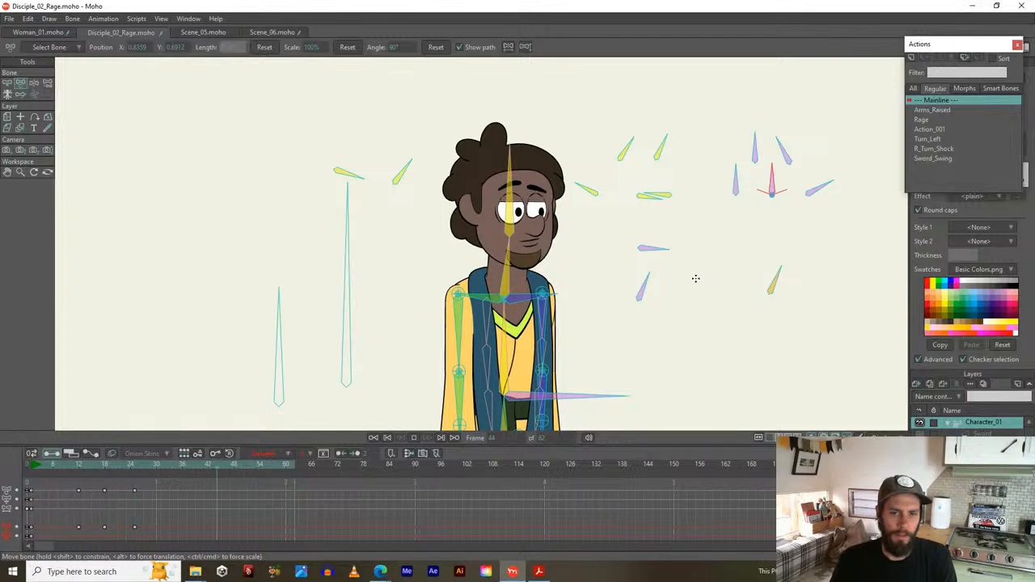
{"action": "scroll", "coordinate": [677, 266], "scroll_direction": "up", "scroll_amount": 5}
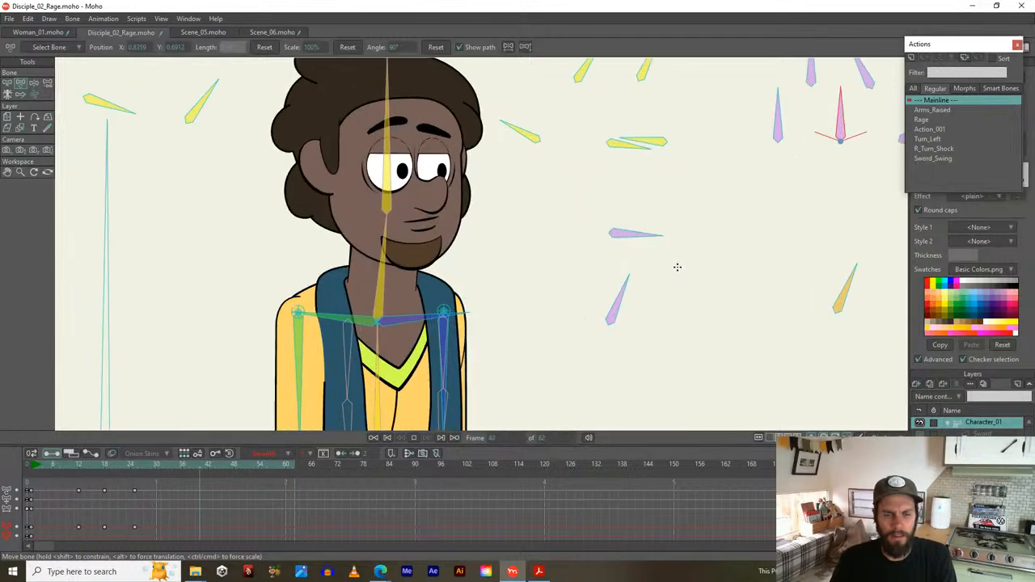
{"action": "key", "text": "space"}
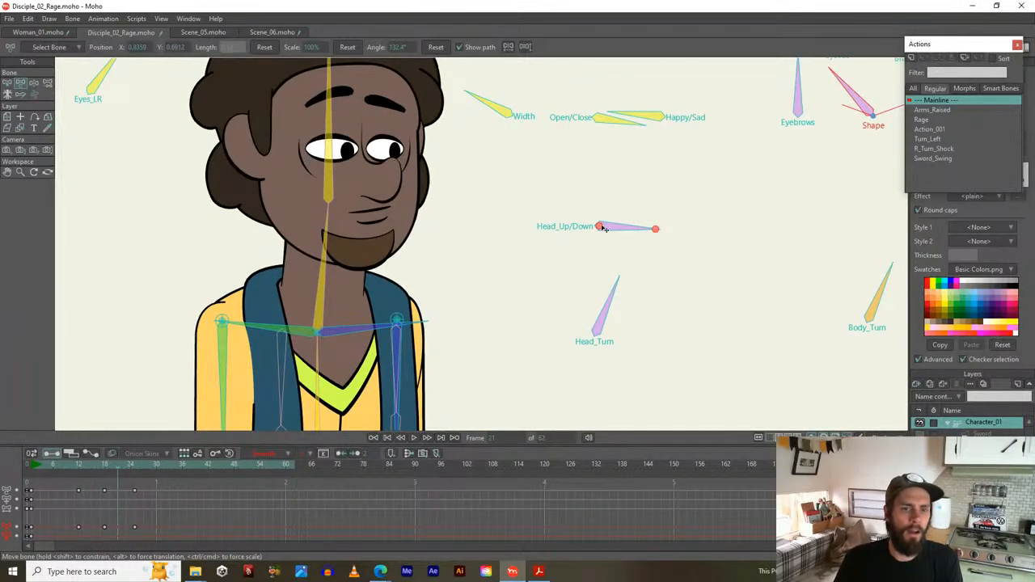
{"action": "key", "text": "space"}
{"action": "key", "text": "space"}
{"action": "left_click_drag", "start_coordinate": [639, 185], "coordinate": [607, 307]}
Lower the eyebrows during the blink by keying the Eyebrows bone at frame 12, 125.4° at frame 18, and upright at frame 25
{"action": "mouse_move", "coordinate": [79, 465]}
{"action": "left_mouse_down"}
{"action": "mouse_move", "coordinate": [97, 465]}
{"action": "mouse_move", "coordinate": [79, 465]}
{"action": "left_mouse_up"}
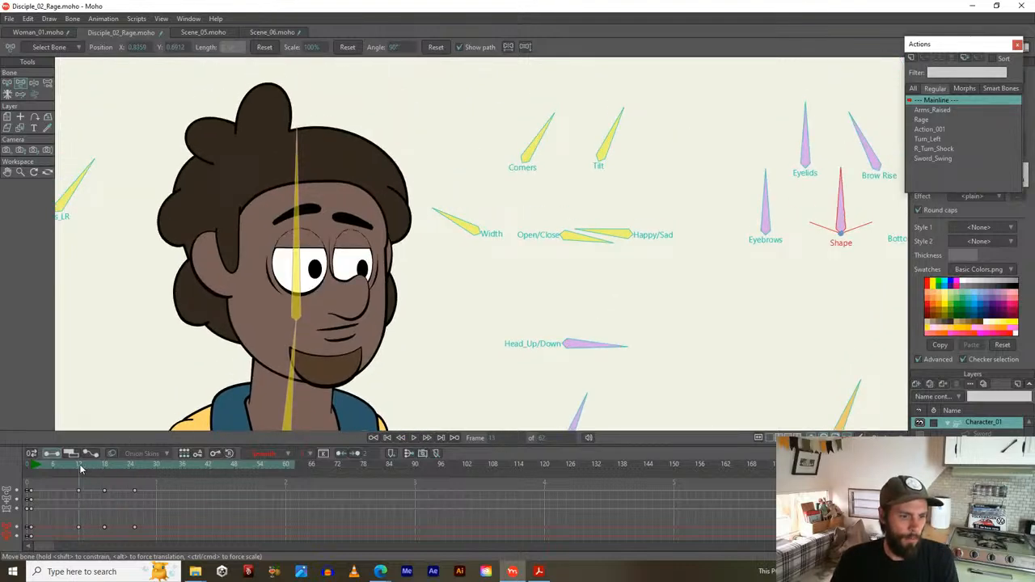
{"action": "left_click", "coordinate": [767, 213]}
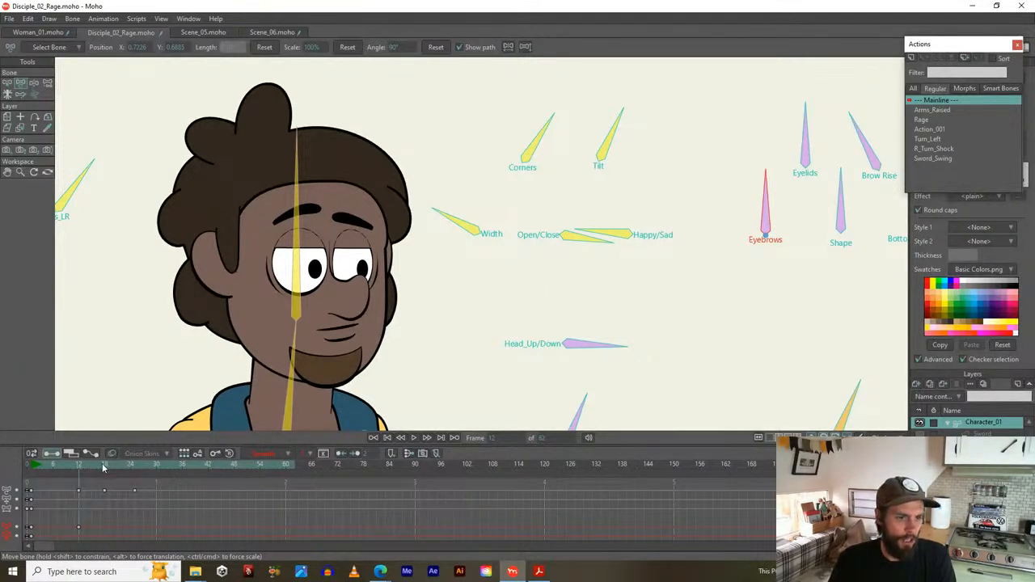
{"action": "left_click_drag", "start_coordinate": [101, 464], "coordinate": [103, 464]}
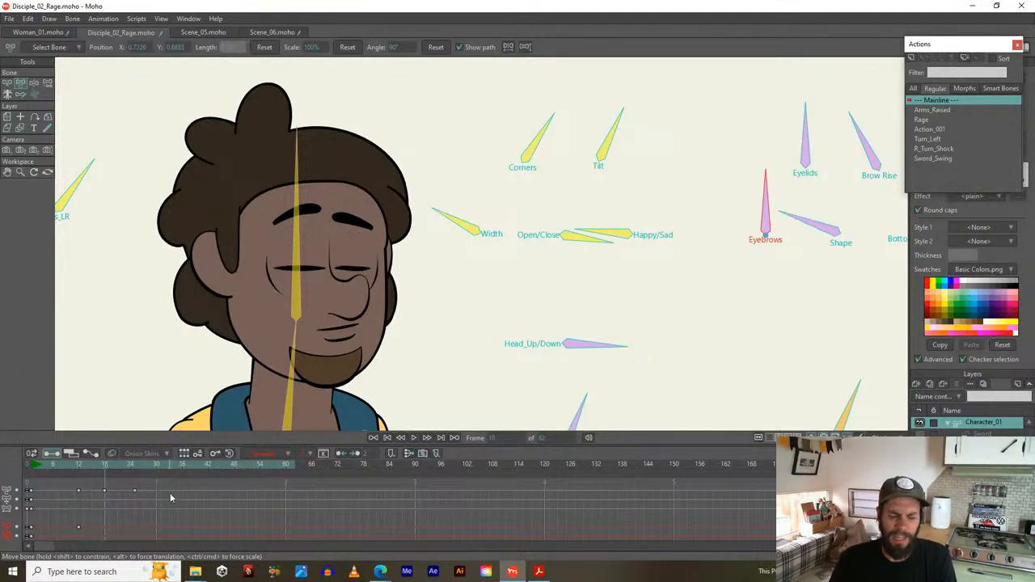
{"action": "left_click_drag", "start_coordinate": [770, 201], "coordinate": [748, 209]}
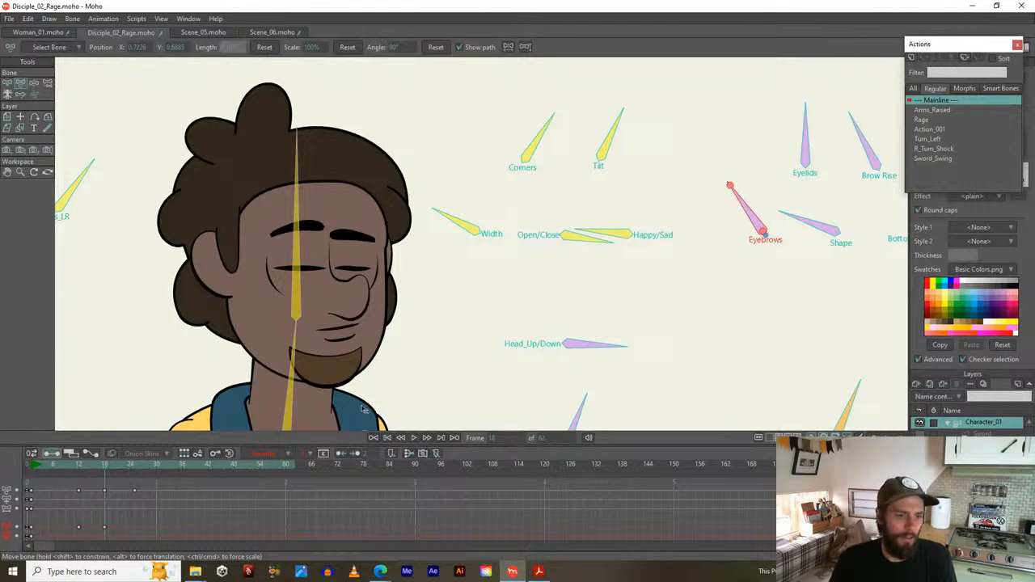
{"action": "left_click_drag", "start_coordinate": [126, 467], "coordinate": [134, 465]}
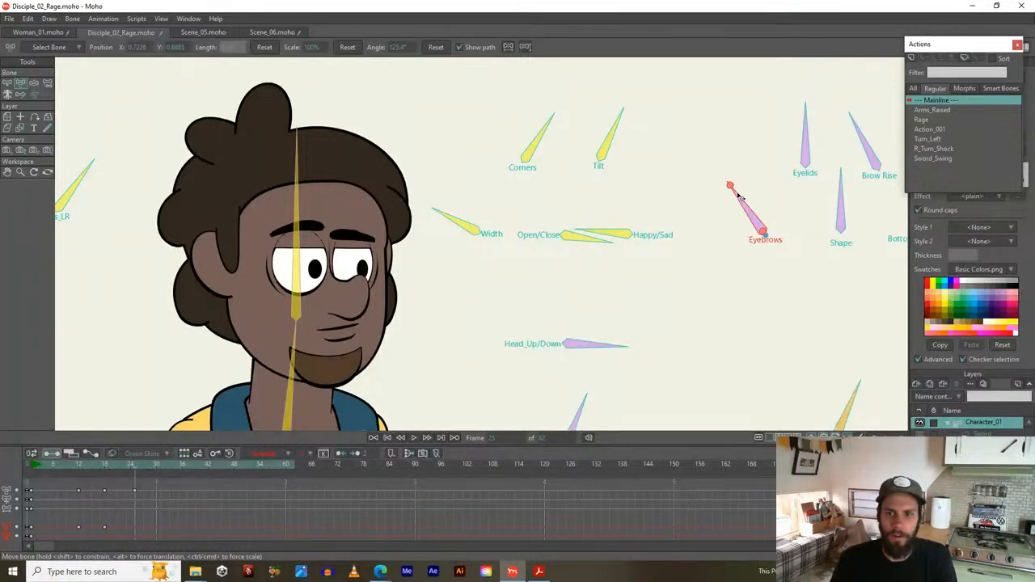
{"action": "left_click_drag", "start_coordinate": [741, 212], "coordinate": [754, 209]}
Paste the Bottom_Lids bone's starting keyframe at frame 12, before the blink
{"action": "scroll", "coordinate": [746, 217], "scroll_direction": "down", "scroll_amount": 3}
{"action": "mouse_move", "coordinate": [77, 467]}
{"action": "left_mouse_down"}
{"action": "mouse_move", "coordinate": [139, 465]}
{"action": "mouse_move", "coordinate": [81, 471]}
{"action": "mouse_move", "coordinate": [97, 473]}
{"action": "left_mouse_up"}
{"action": "left_click_drag", "start_coordinate": [782, 214], "coordinate": [782, 216]}
{"action": "left_click", "coordinate": [79, 472]}
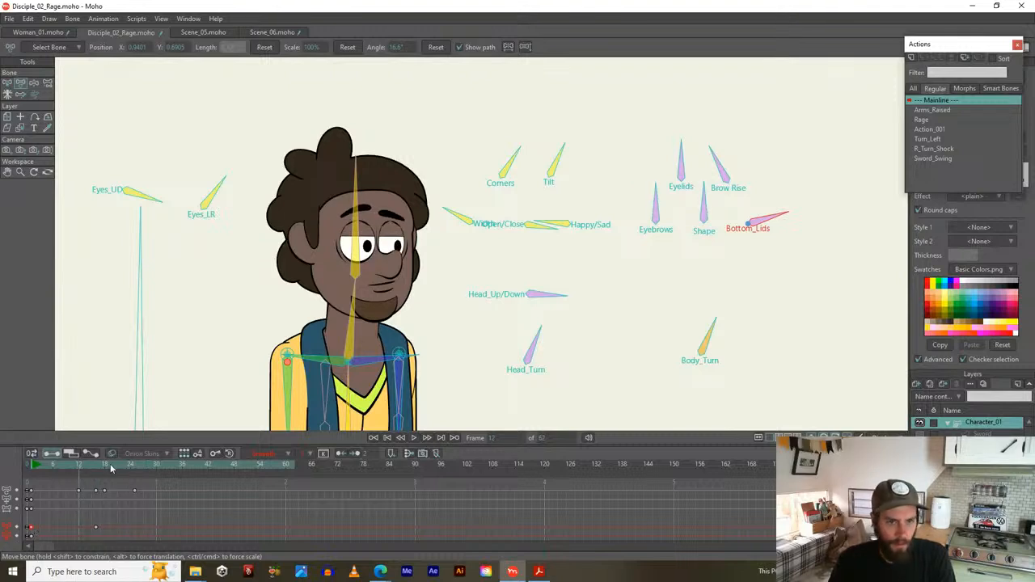
{"action": "key", "text": "ctrl+v"}
Rotate the Bottom_Lids bone to 0° at frame 18 and paste its frame 12 keyframe at frame 25
{"action": "left_click_drag", "start_coordinate": [79, 471], "coordinate": [104, 467]}
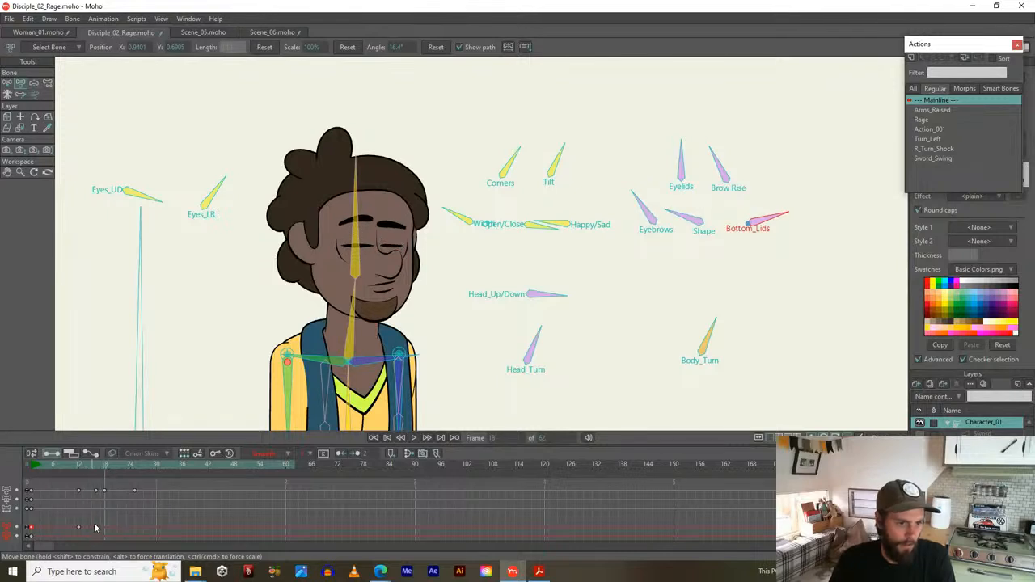
{"action": "left_click_drag", "start_coordinate": [786, 214], "coordinate": [784, 227]}
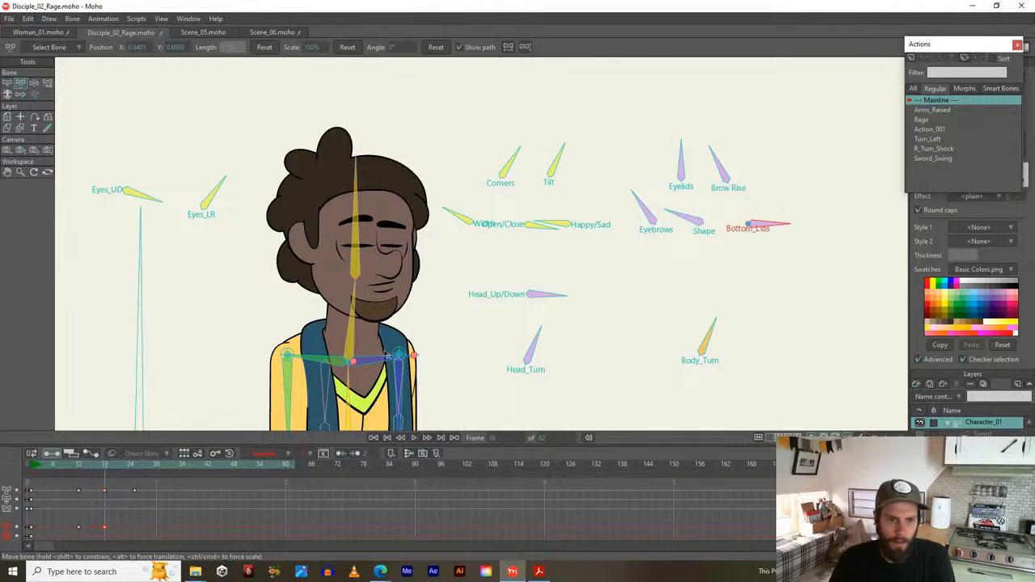
{"action": "left_click_drag", "start_coordinate": [80, 467], "coordinate": [135, 469]}
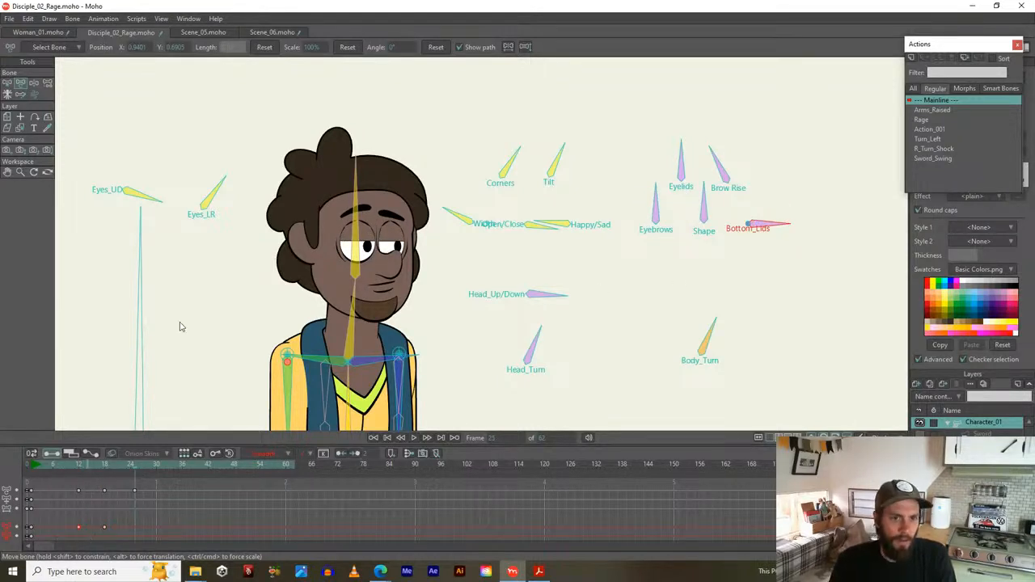
{"action": "key", "text": "ctrl+v"}
Key the Head_Turn and Head_Up/Down bones in their current positions at frame 34
{"action": "left_click_drag", "start_coordinate": [65, 465], "coordinate": [164, 474]}
{"action": "left_click_drag", "start_coordinate": [285, 313], "coordinate": [324, 227]}
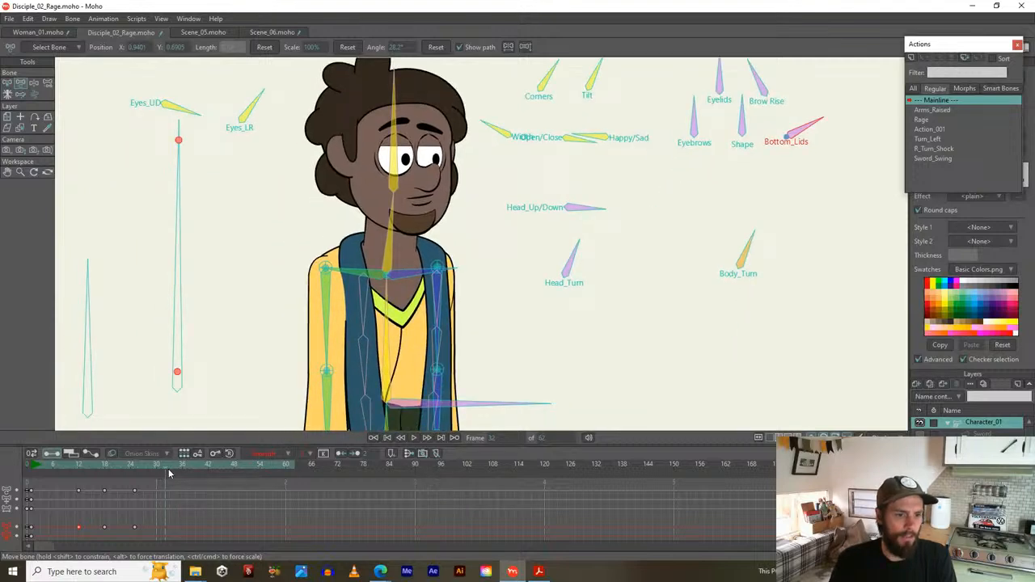
{"action": "left_click_drag", "start_coordinate": [485, 231], "coordinate": [506, 291]}
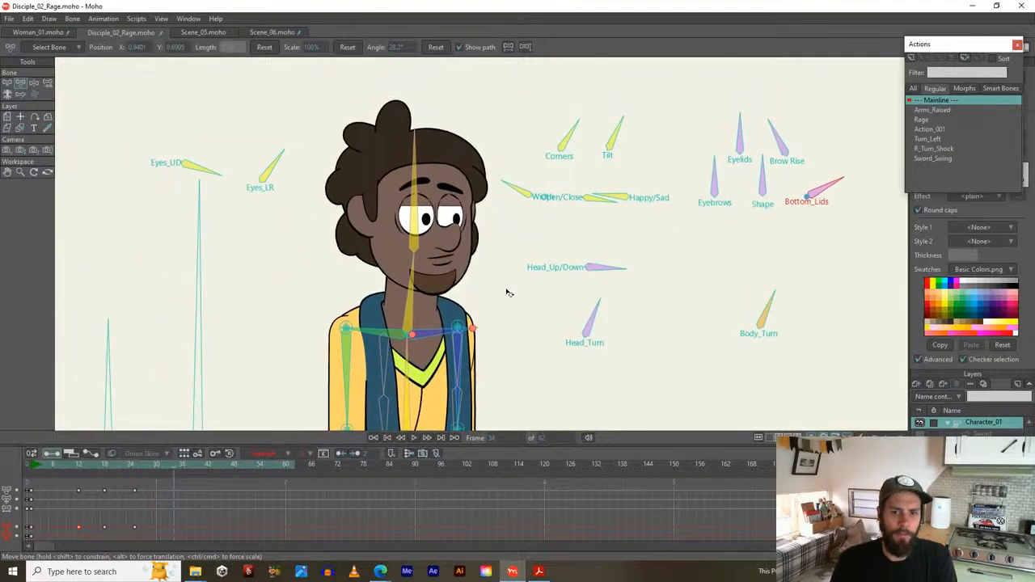
{"action": "left_click", "coordinate": [593, 317]}
{"action": "left_click", "coordinate": [612, 267]}
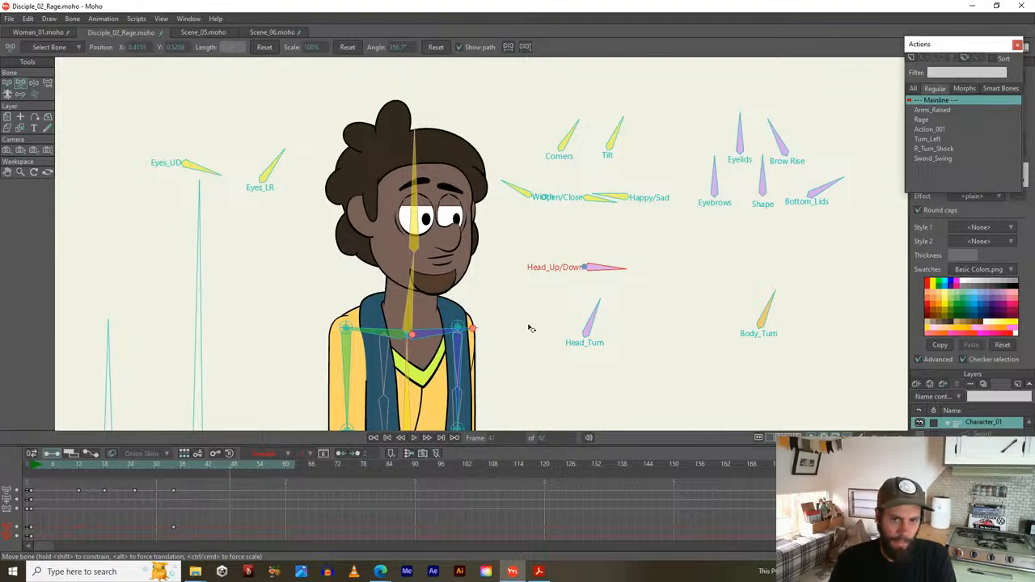
At frame 47, rotate the Head_Turn bone slightly toward the front view and the Head_Up/Down bone to 364.7°
{"action": "left_click_drag", "start_coordinate": [596, 321], "coordinate": [591, 315]}
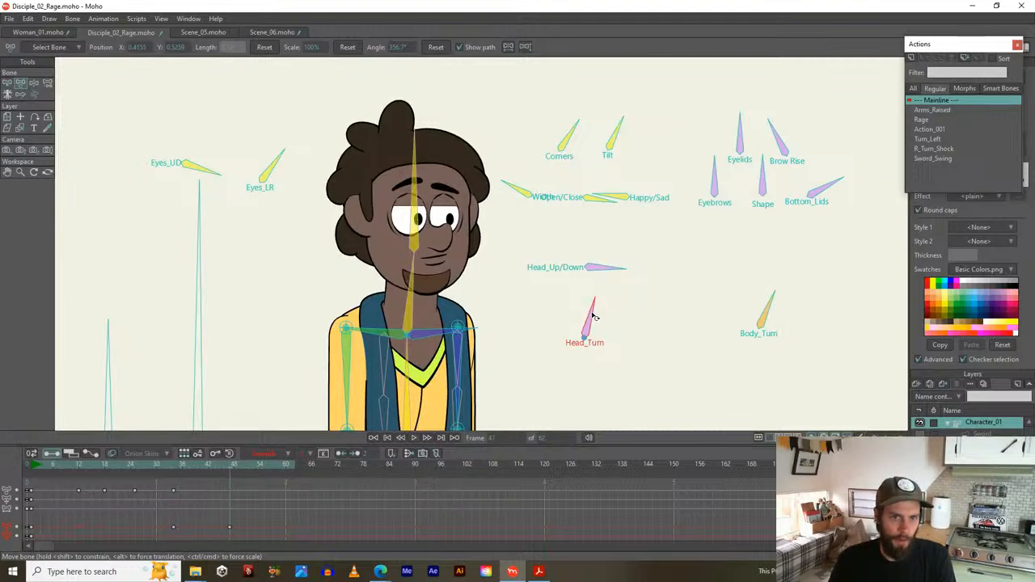
{"action": "left_click", "coordinate": [612, 272]}
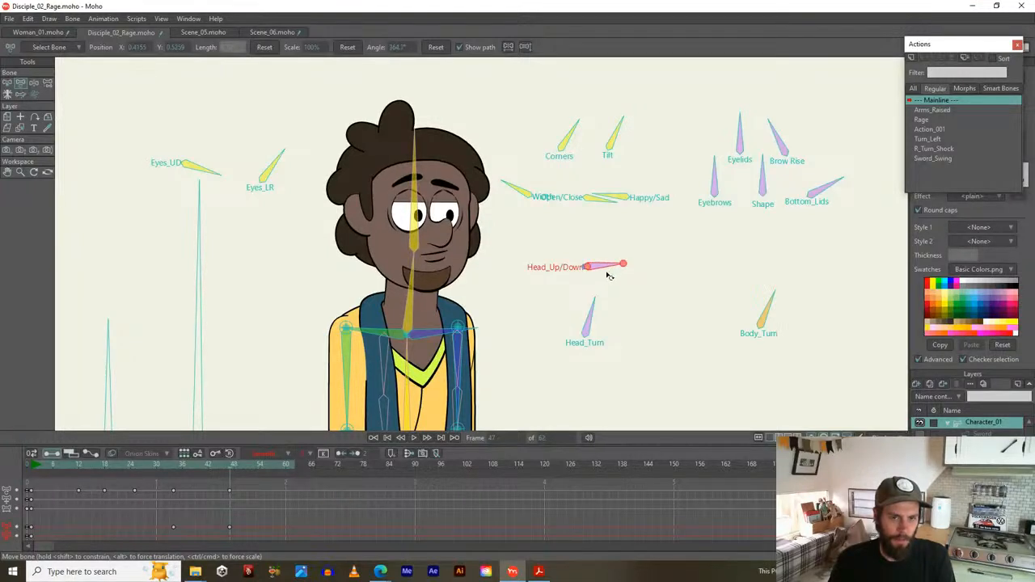
{"action": "left_click_drag", "start_coordinate": [768, 220], "coordinate": [776, 223]}
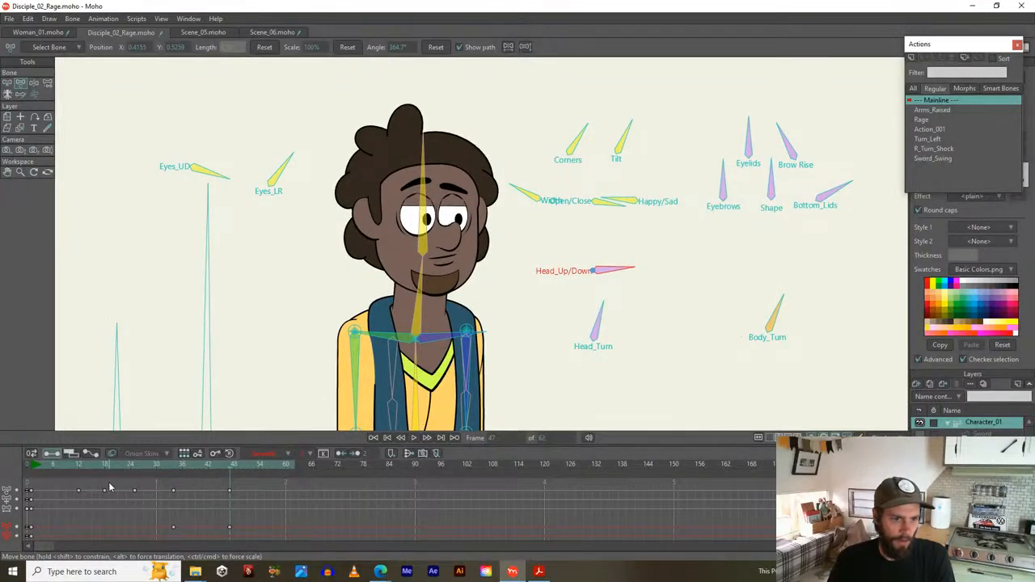
Dip the head midway through the turn by rotating the Head_Up/Down bone downward at frame 41
{"action": "left_click_drag", "start_coordinate": [66, 465], "coordinate": [209, 475]}
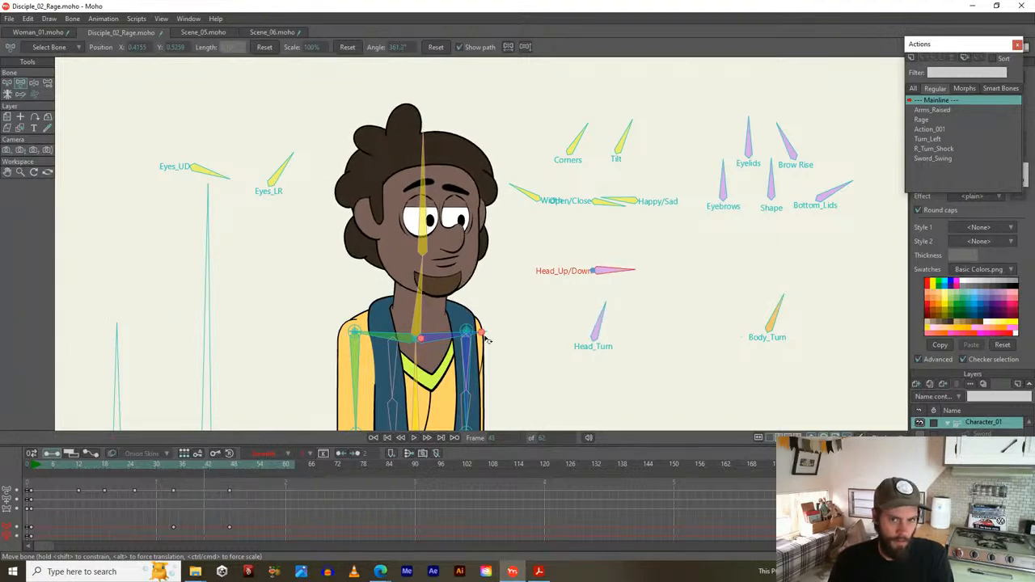
{"action": "scroll", "coordinate": [613, 271], "scroll_direction": "up", "scroll_amount": 3}
{"action": "left_click_drag", "start_coordinate": [613, 271], "coordinate": [614, 275]}
Key the Eyes_UD and Eyes_LR bones in their current positions at frame 39
{"action": "left_click_drag", "start_coordinate": [160, 464], "coordinate": [196, 469]}
{"action": "left_click_drag", "start_coordinate": [260, 240], "coordinate": [387, 296]}
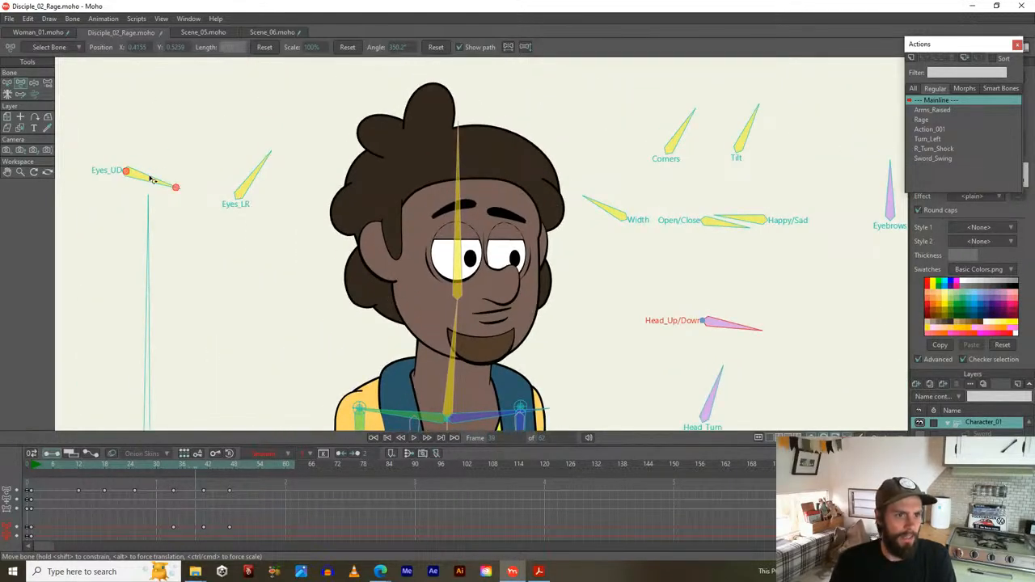
{"action": "left_click", "coordinate": [255, 175]}
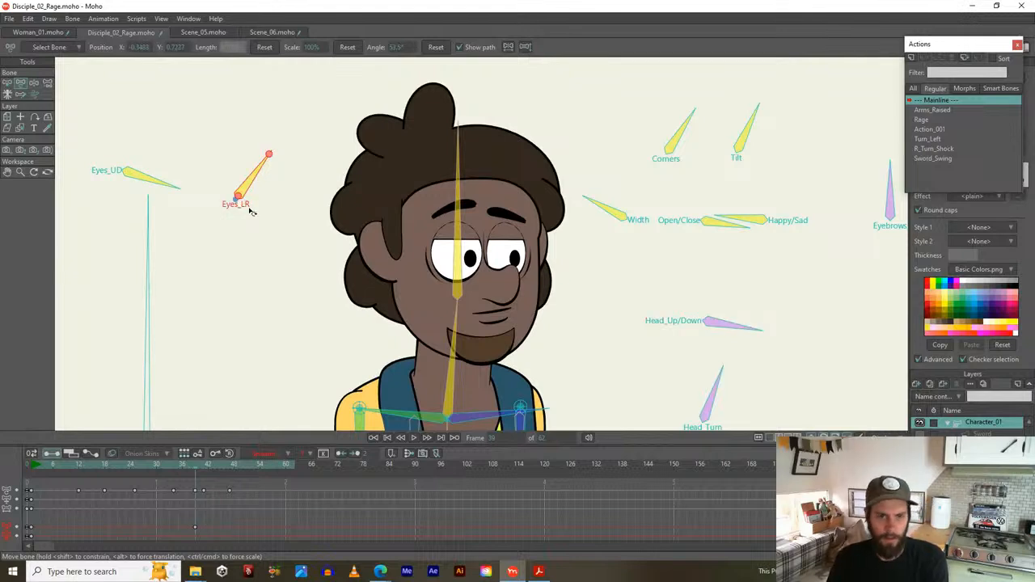
{"action": "key", "text": "Right"}
{"action": "key", "text": "Right"}
Shift the gaze at frame 41 by rotating the Eyes_LR bone near upright and the Eyes_UD bone to 328.9°, and scrub through the result
{"action": "left_click_drag", "start_coordinate": [257, 170], "coordinate": [236, 166]}
{"action": "left_click_drag", "start_coordinate": [162, 179], "coordinate": [166, 196]}
{"action": "left_click_drag", "start_coordinate": [150, 469], "coordinate": [248, 467]}
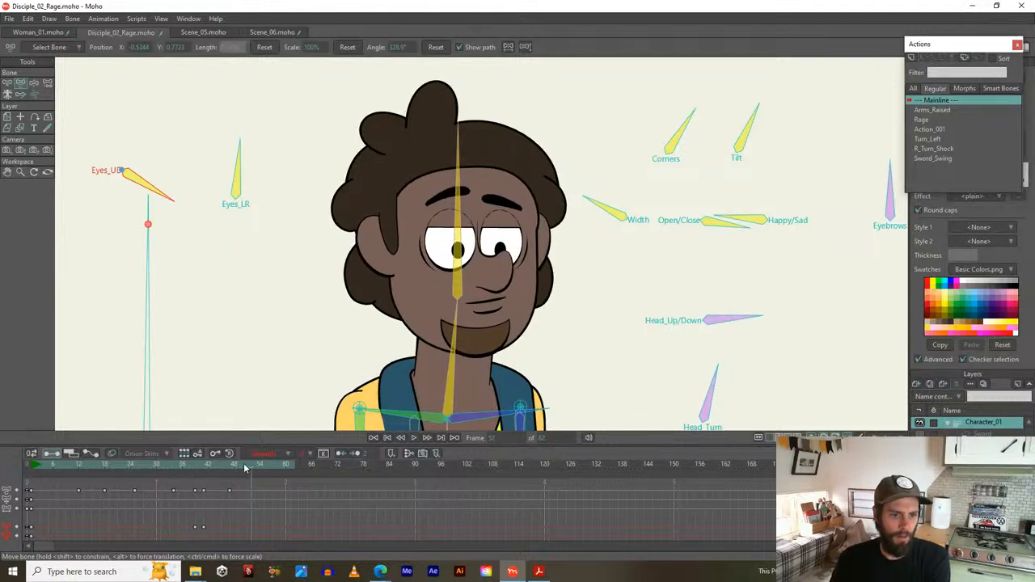
Key the Eyes_UD and Eyes_LR bones at frame 49, rotate them to 367° and 114.5° at frame 51, and play the animation
{"action": "left_click", "coordinate": [139, 184]}
{"action": "left_click", "coordinate": [238, 178]}
{"action": "left_click_drag", "start_coordinate": [171, 198], "coordinate": [167, 160]}
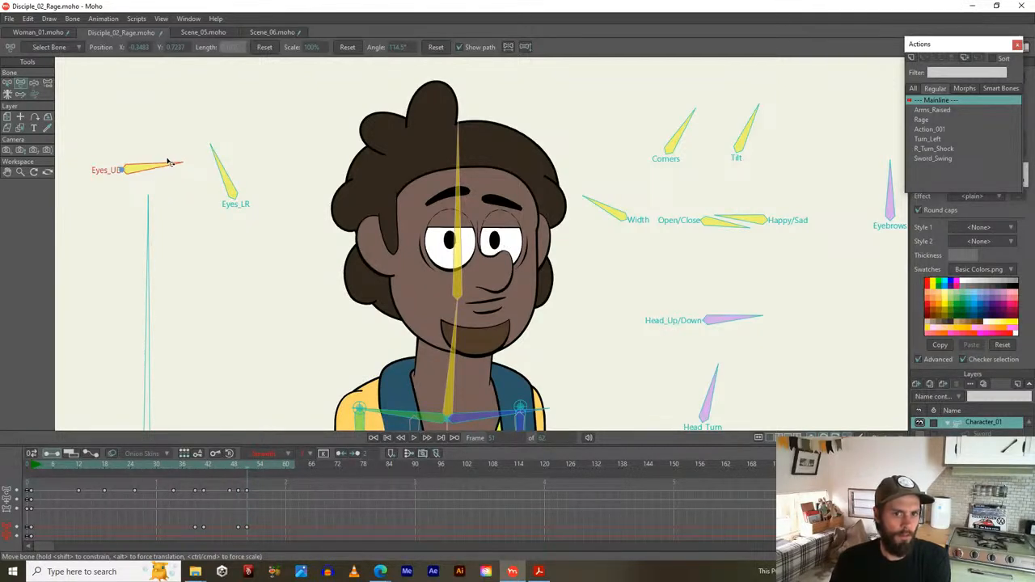
{"action": "scroll", "coordinate": [185, 213], "scroll_direction": "down", "scroll_amount": 3}
{"action": "left_click_drag", "start_coordinate": [268, 276], "coordinate": [368, 249]}
{"action": "key", "text": "space"}
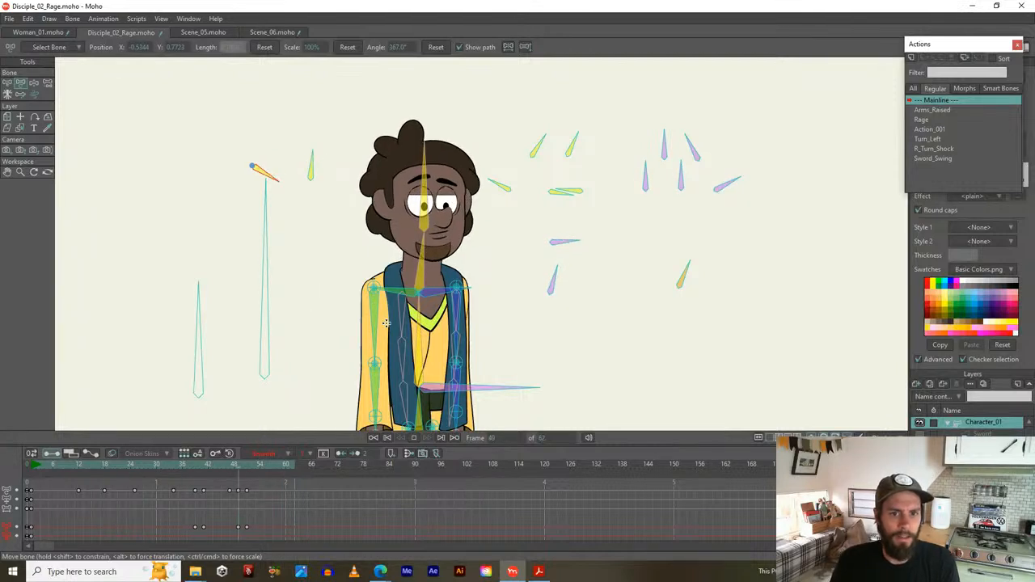
{"action": "key", "text": "space"}
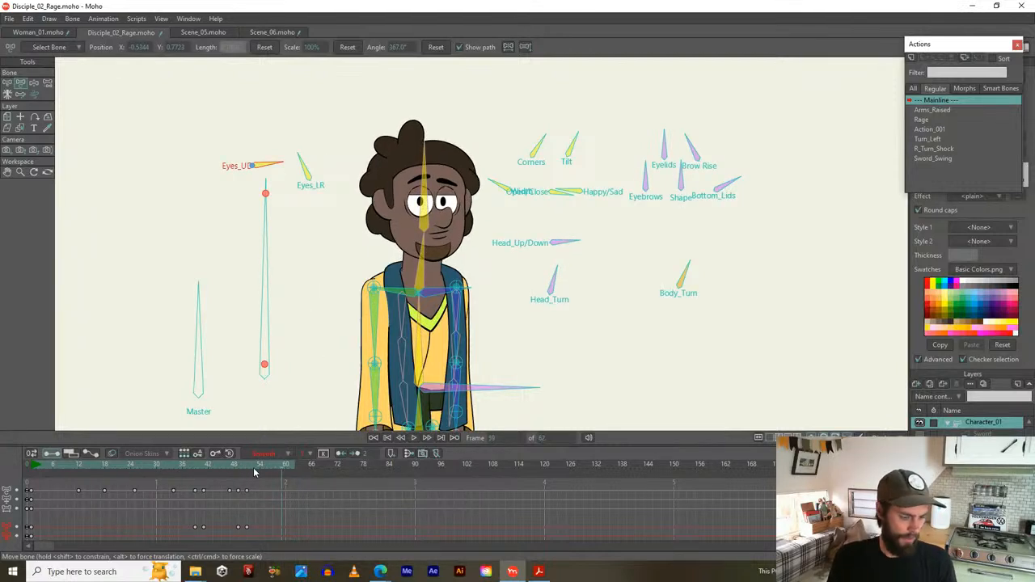
Key the Eyebrows bone in its current position at frame 35 and rotate it to 131.2° at frame 42
{"action": "left_click_drag", "start_coordinate": [261, 466], "coordinate": [180, 467]}
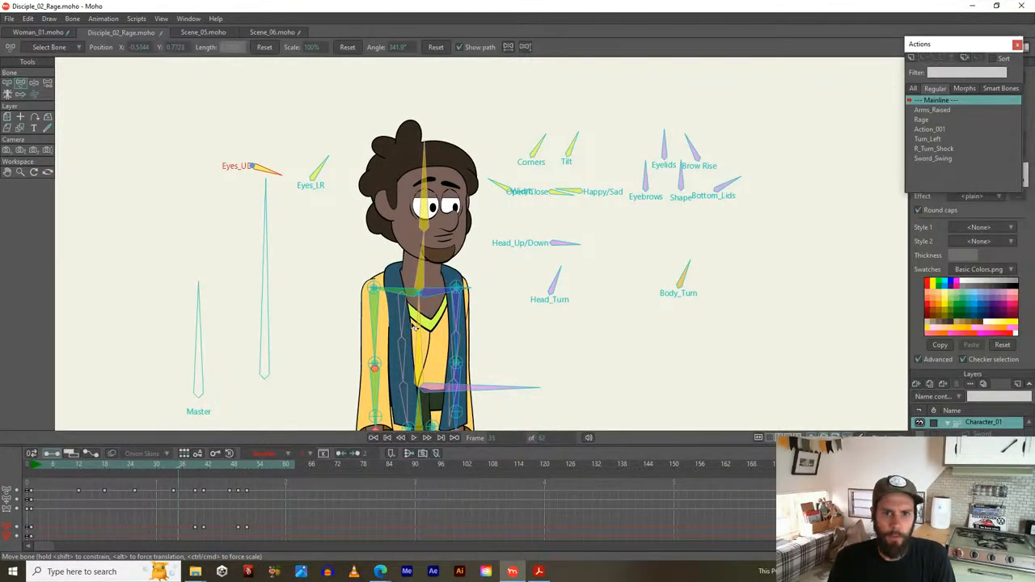
{"action": "scroll", "coordinate": [523, 272], "scroll_direction": "up", "scroll_amount": 2}
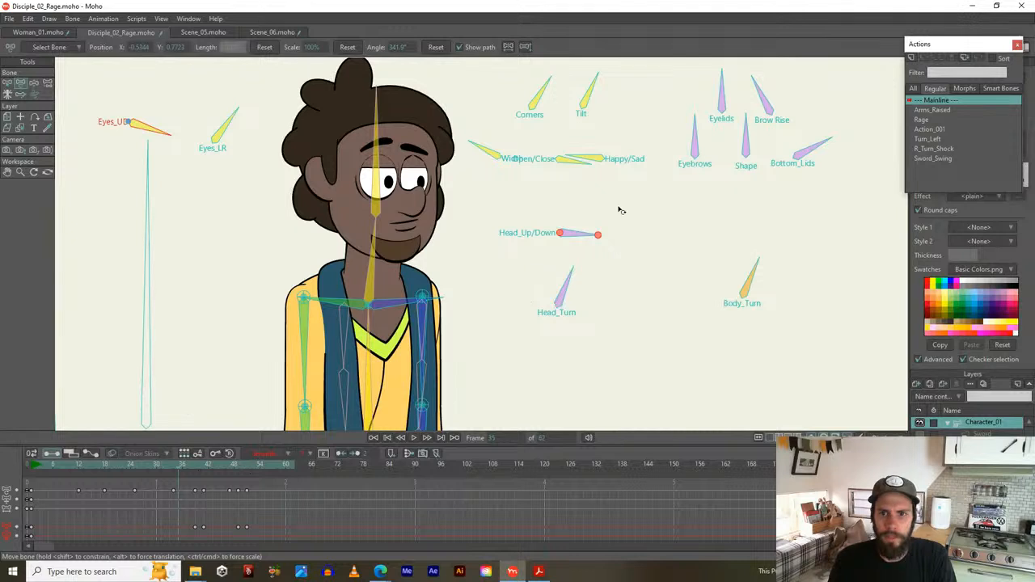
{"action": "left_click", "coordinate": [697, 142]}
{"action": "left_click_drag", "start_coordinate": [181, 468], "coordinate": [208, 467]}
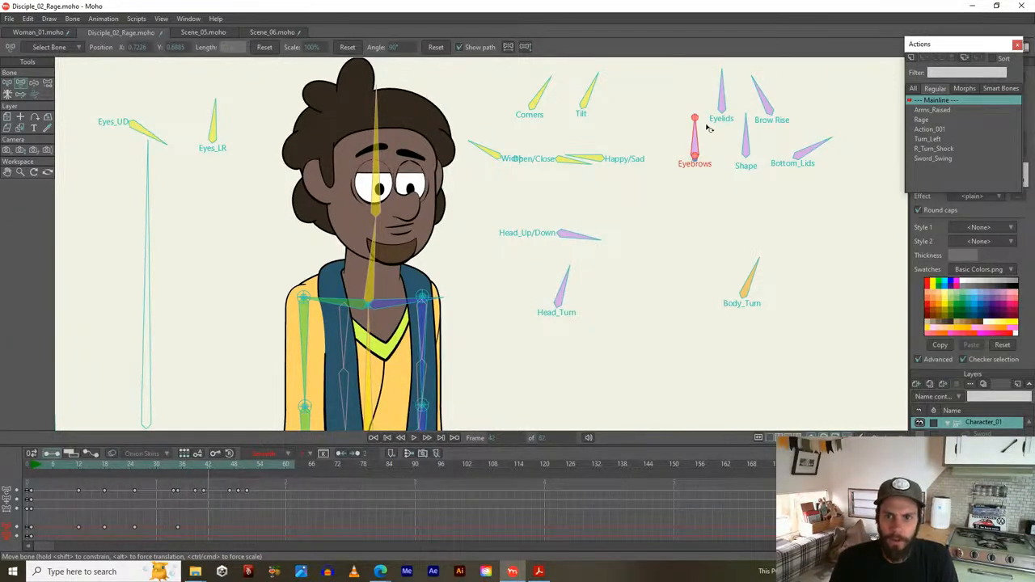
{"action": "mouse_move", "coordinate": [692, 141]}
{"action": "left_mouse_down"}
{"action": "mouse_move", "coordinate": [704, 142]}
{"action": "mouse_move", "coordinate": [676, 147]}
{"action": "left_mouse_up"}
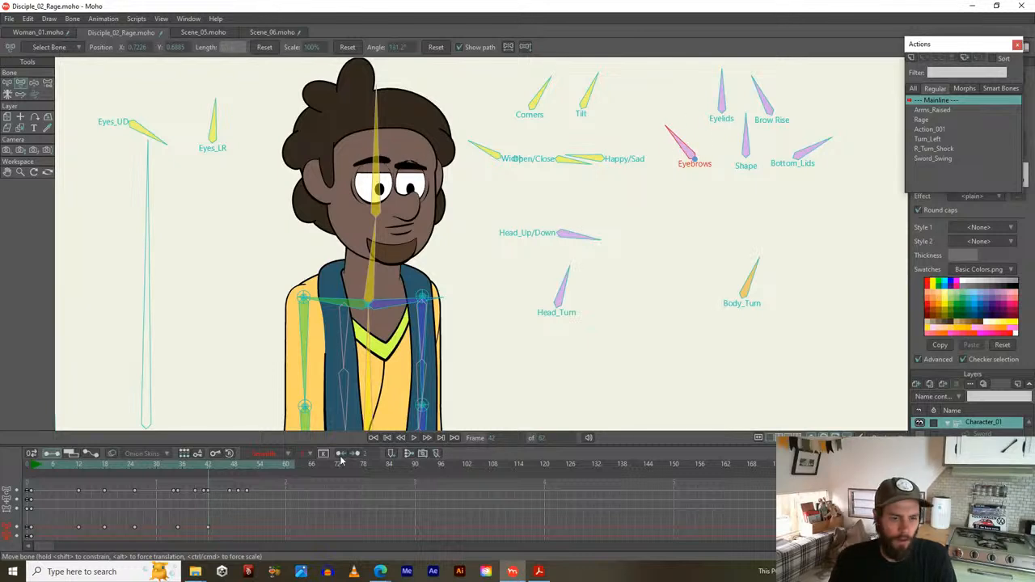
At frame 49, rotate the Eyebrows bone back upright and the Brow Rise bone to 137.3°
{"action": "left_click_drag", "start_coordinate": [213, 467], "coordinate": [239, 474]}
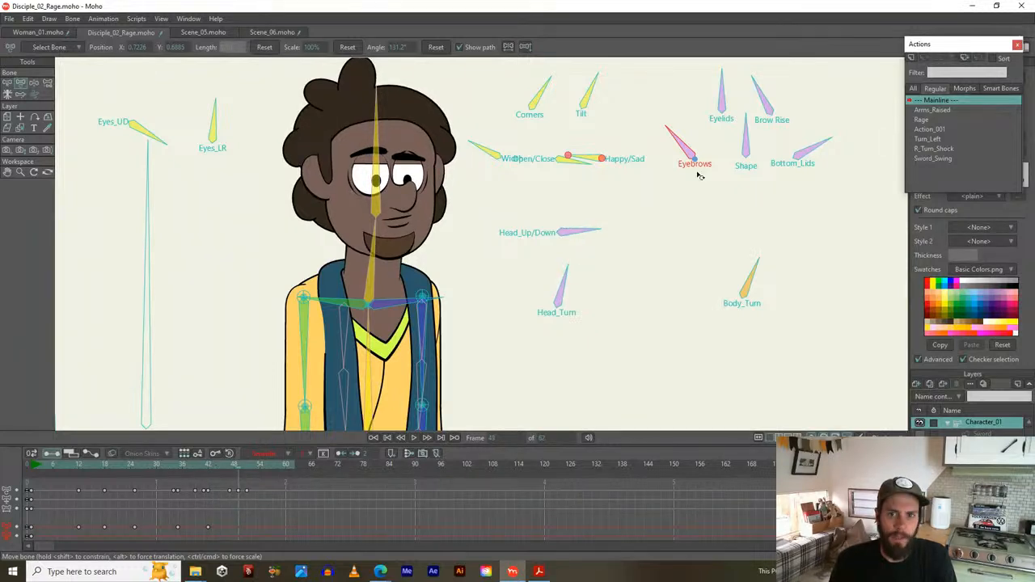
{"action": "left_click_drag", "start_coordinate": [668, 127], "coordinate": [693, 118]}
{"action": "left_click_drag", "start_coordinate": [764, 97], "coordinate": [754, 99]}
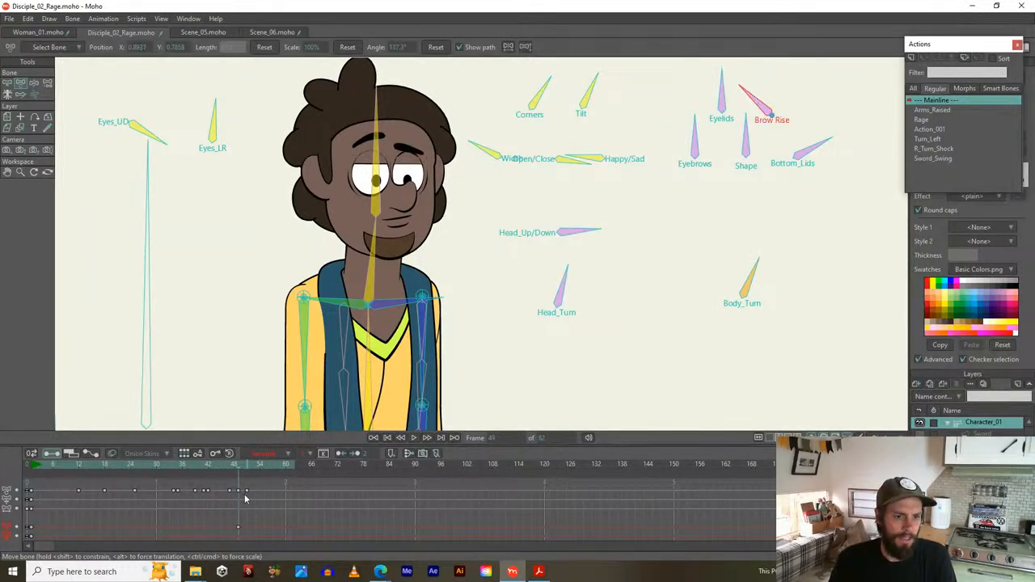
Paste the Brow Rise bone's copied frame 1 keyframe at frame 40
{"action": "left_click_drag", "start_coordinate": [234, 468], "coordinate": [199, 465]}
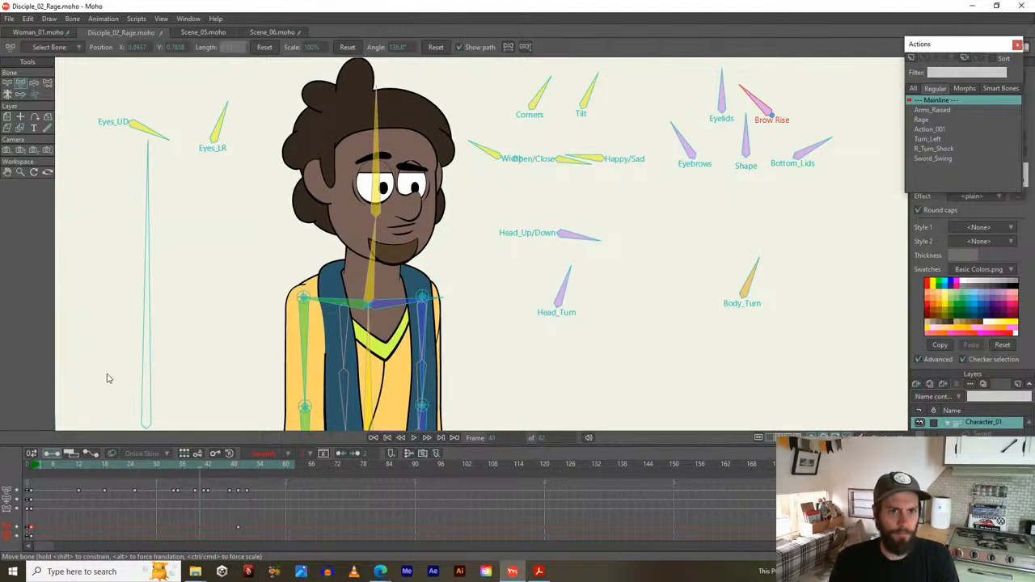
{"action": "key", "text": "ctrl+v"}
{"action": "left_click_drag", "start_coordinate": [36, 468], "coordinate": [221, 465]}
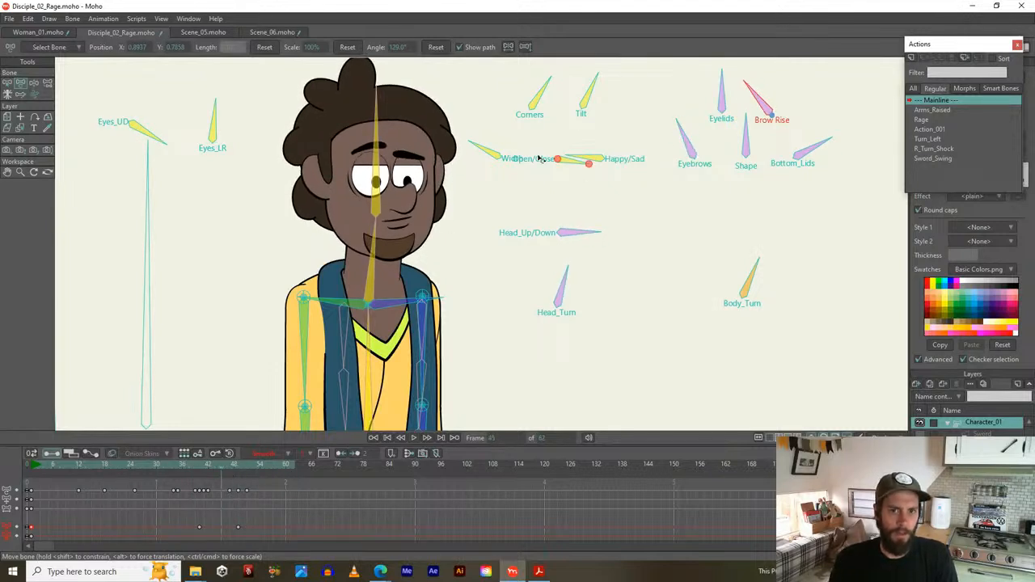
Shift the Eyes_UD and Eyes_LR keyframes earlier, to frames 36, 38, 44 and 46, and play back the timing
{"action": "key", "text": "b"}
{"action": "left_click", "coordinate": [212, 123]}
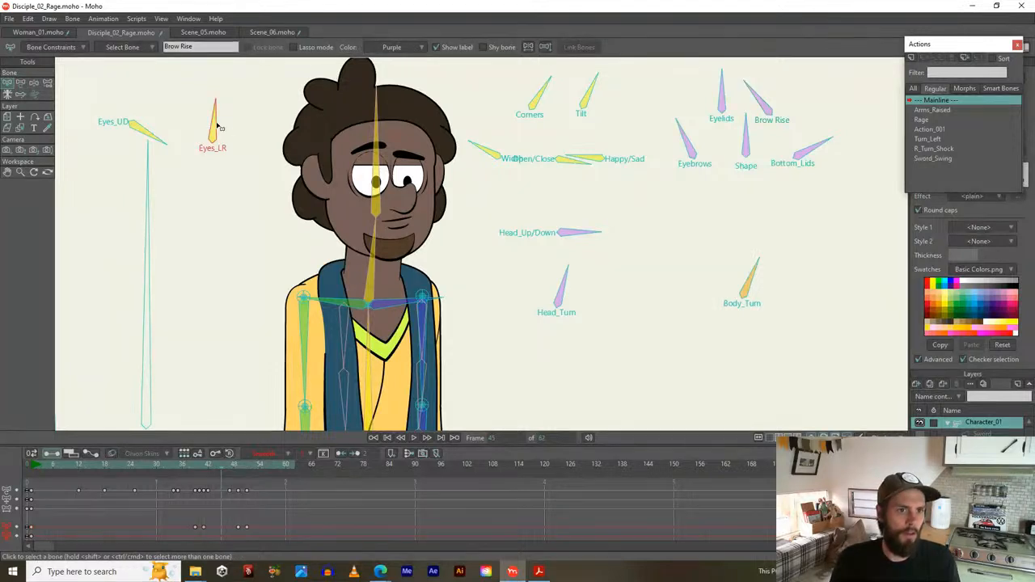
{"action": "mouse_move", "coordinate": [226, 529]}
{"action": "left_mouse_down"}
{"action": "mouse_move", "coordinate": [259, 539]}
{"action": "mouse_move", "coordinate": [179, 533]}
{"action": "mouse_move", "coordinate": [238, 535]}
{"action": "mouse_move", "coordinate": [227, 529]}
{"action": "left_mouse_up"}
{"action": "left_click_drag", "start_coordinate": [136, 461], "coordinate": [272, 473]}
{"action": "scroll", "coordinate": [425, 297], "scroll_direction": "down", "scroll_amount": 2}
{"action": "key", "text": "space"}
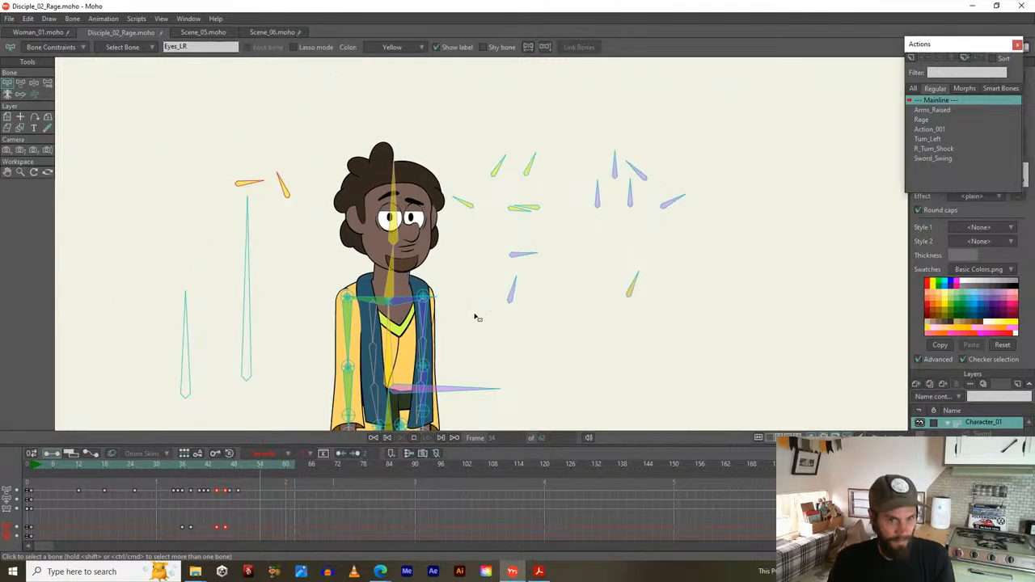
{"action": "key", "text": "space"}
Copy the Eyebrows and Bottom_Lids keyframes at frames 12, 18 and 25 and paste them starting at frame 60
{"action": "left_click_drag", "start_coordinate": [258, 468], "coordinate": [284, 467]}
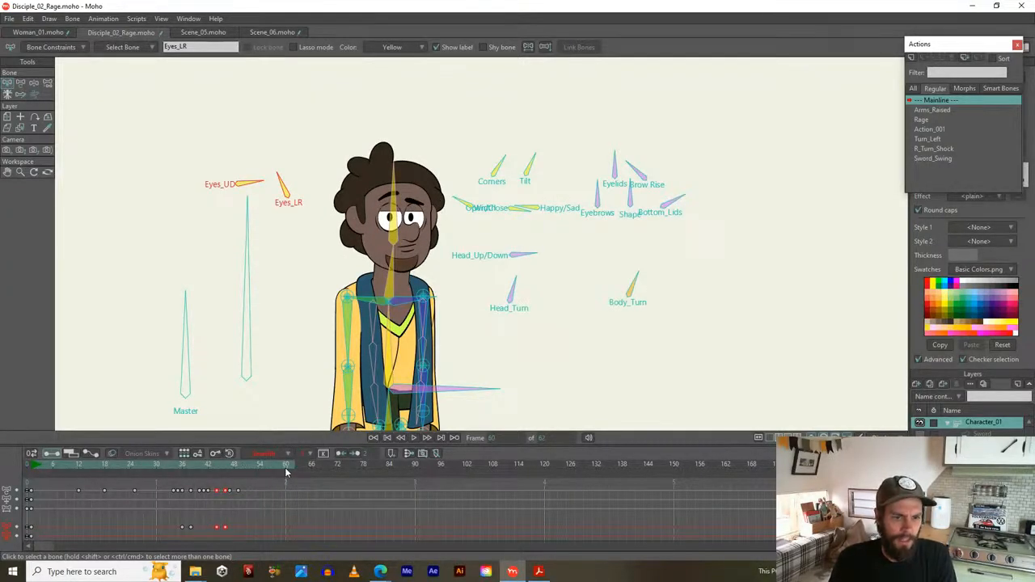
{"action": "left_click_drag", "start_coordinate": [457, 306], "coordinate": [454, 314]}
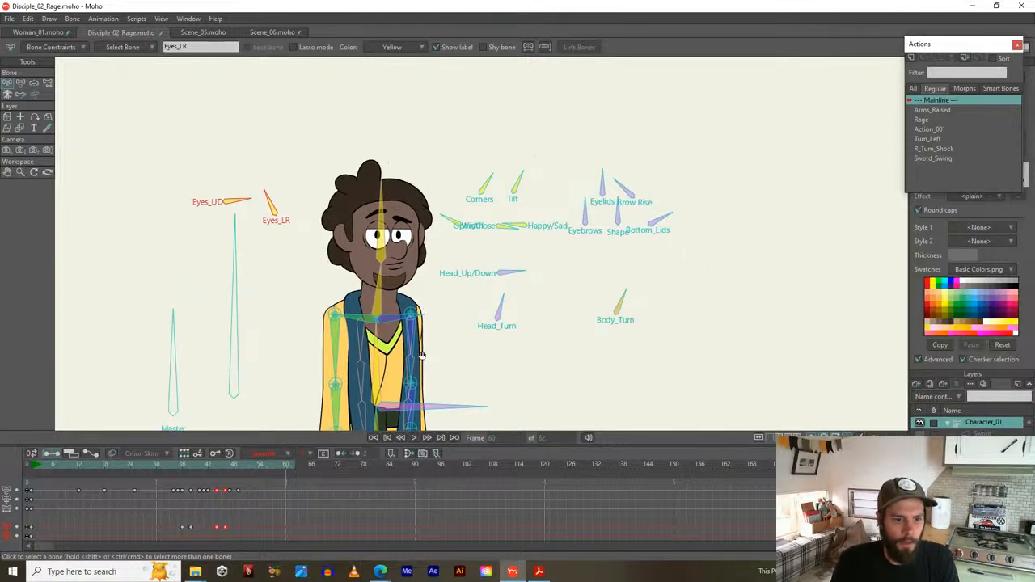
{"action": "left_click_drag", "start_coordinate": [421, 356], "coordinate": [423, 320]}
{"action": "scroll", "coordinate": [633, 199], "scroll_direction": "up", "scroll_amount": 3}
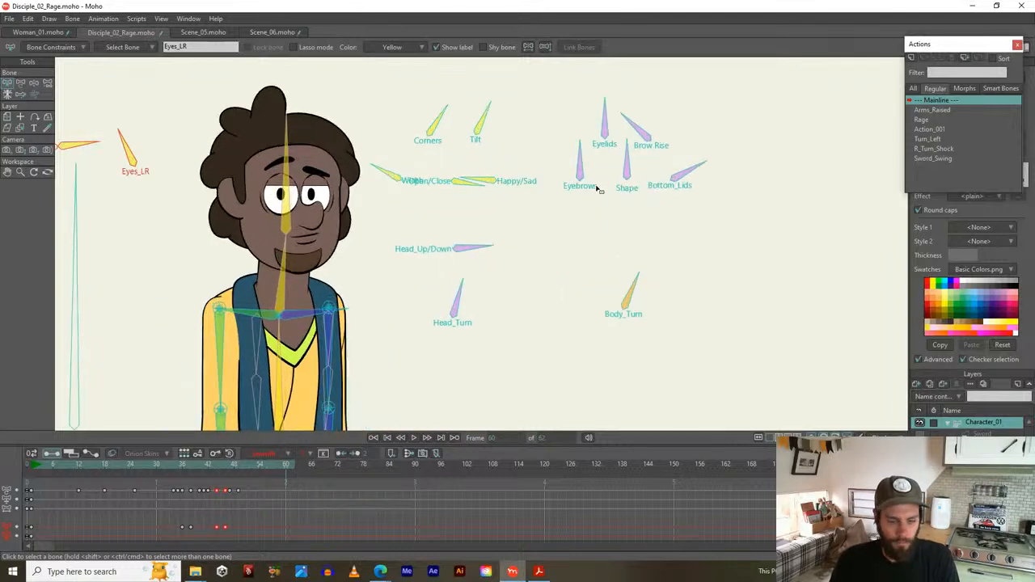
{"action": "left_click", "coordinate": [582, 162]}
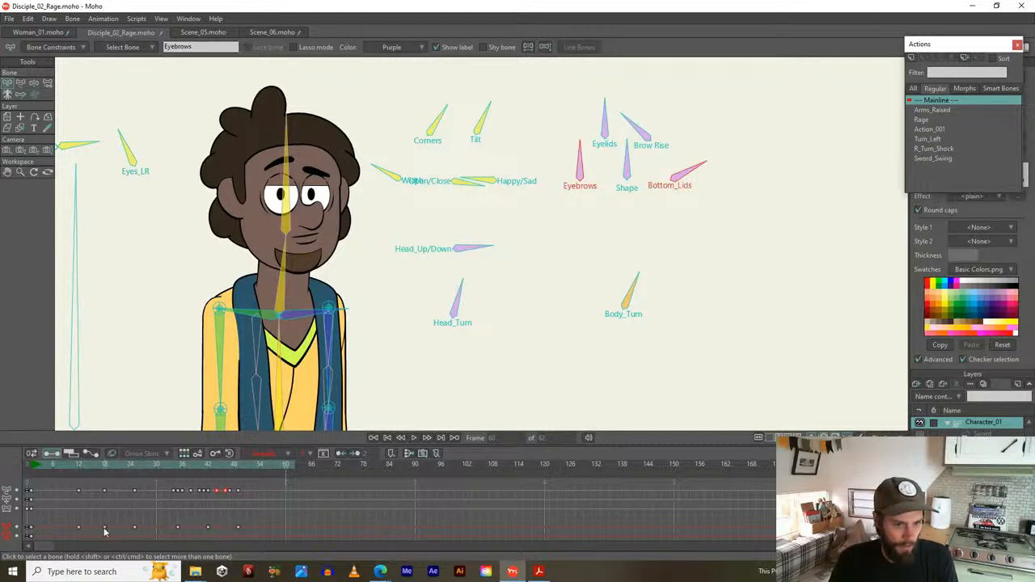
{"action": "left_click_drag", "start_coordinate": [69, 519], "coordinate": [147, 550]}
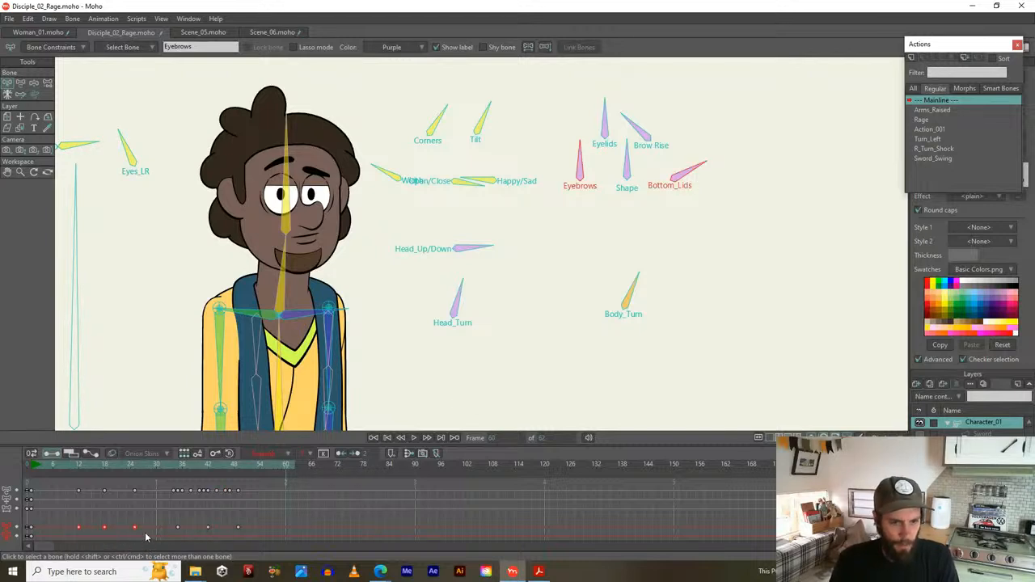
{"action": "mouse_move", "coordinate": [288, 471]}
{"action": "left_mouse_down"}
{"action": "mouse_move", "coordinate": [318, 469]}
{"action": "mouse_move", "coordinate": [289, 466]}
{"action": "left_mouse_up"}
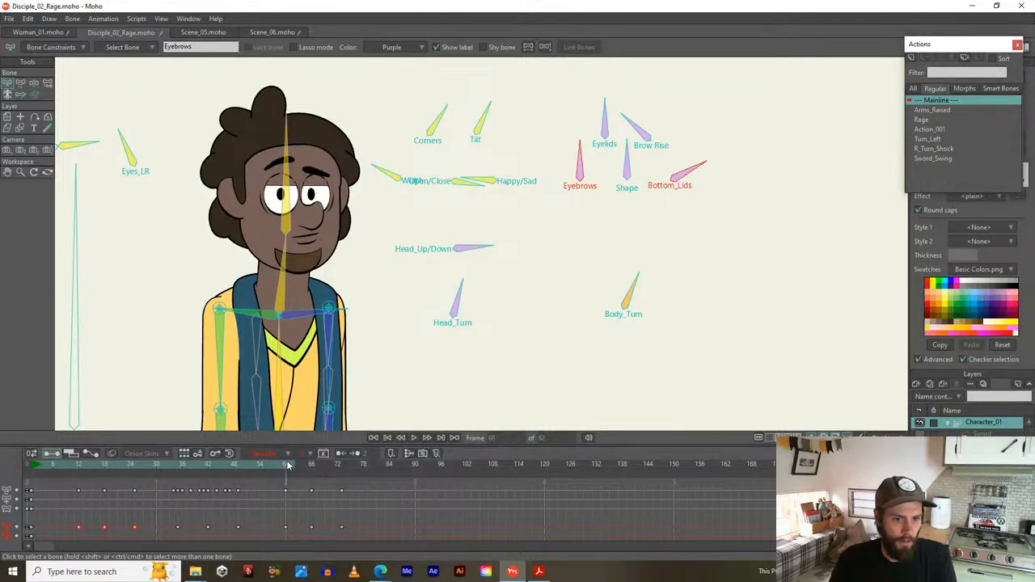
Copy the Shape bone's keyframes at frames 12, 18 and 25 and paste them starting at frame 60
{"action": "left_click", "coordinate": [626, 164]}
{"action": "left_click_drag", "start_coordinate": [78, 514], "coordinate": [164, 543]}
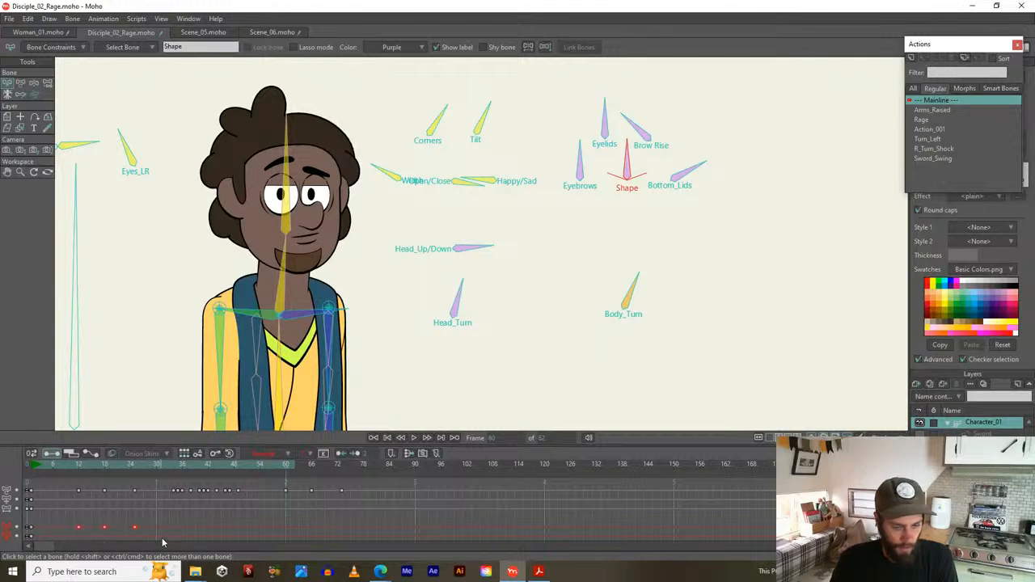
{"action": "left_click_drag", "start_coordinate": [284, 471], "coordinate": [313, 478]}
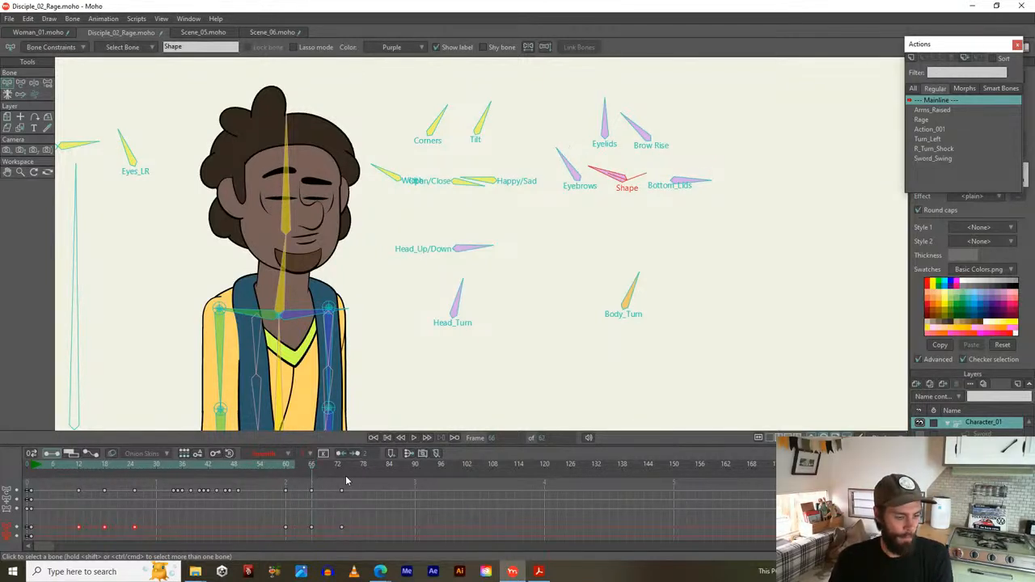
Key the Head_Turn and Head_Up/Down bones in their current pose at frame 60
{"action": "left_click", "coordinate": [289, 465]}
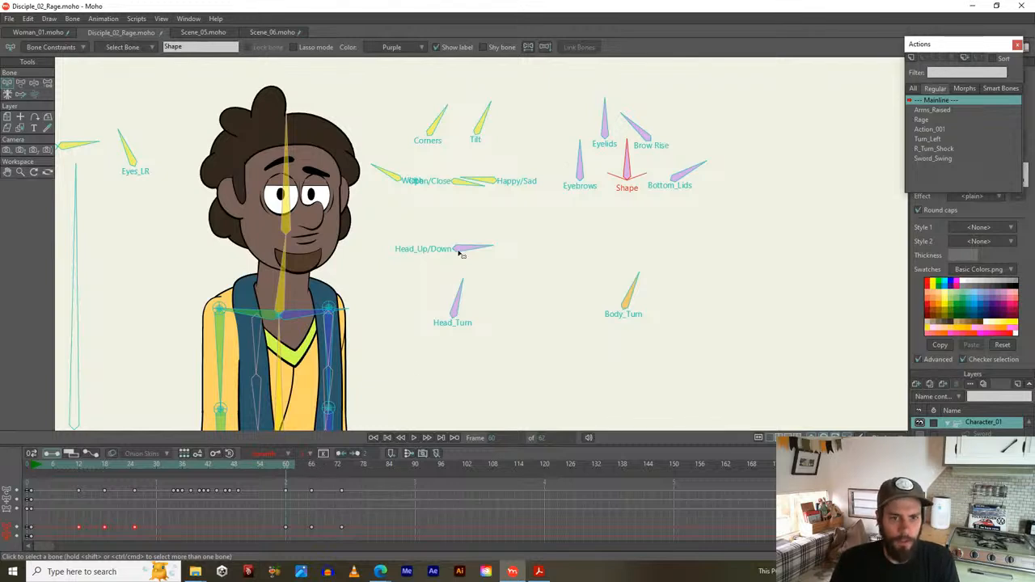
{"action": "left_click", "coordinate": [459, 305]}
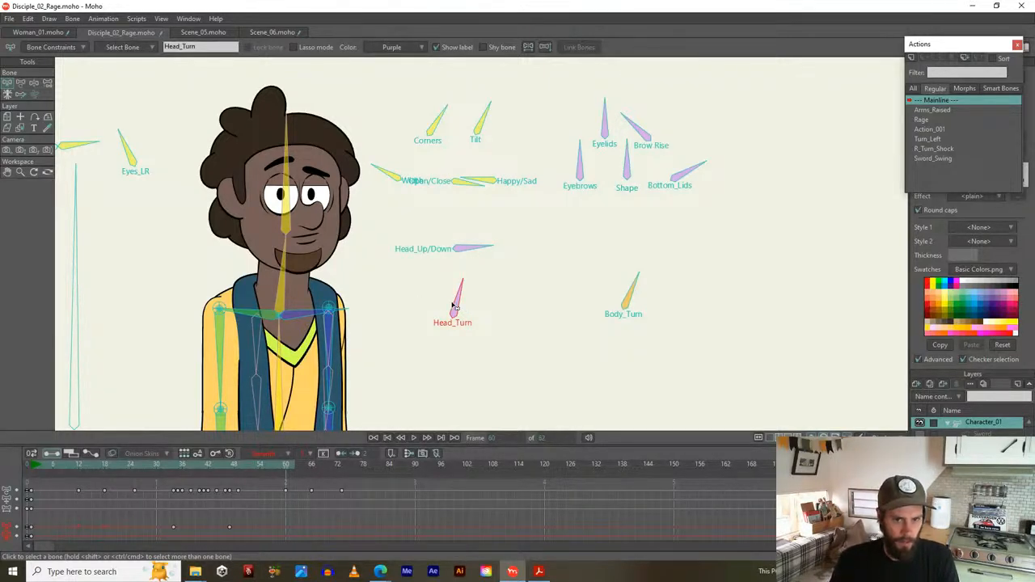
{"action": "key", "text": "t"}
{"action": "left_click_drag", "start_coordinate": [490, 246], "coordinate": [493, 248]}
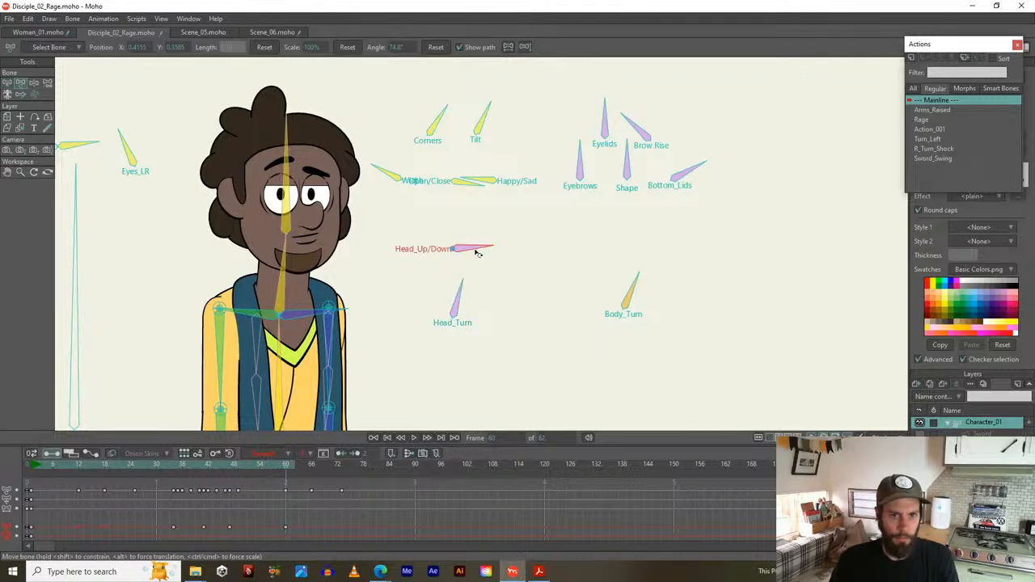
Rotate the Head_Turn and Head_Up/Down bones at frame 70 so the head turns further sideways and tilts up
{"action": "left_click_drag", "start_coordinate": [287, 467], "coordinate": [329, 474]}
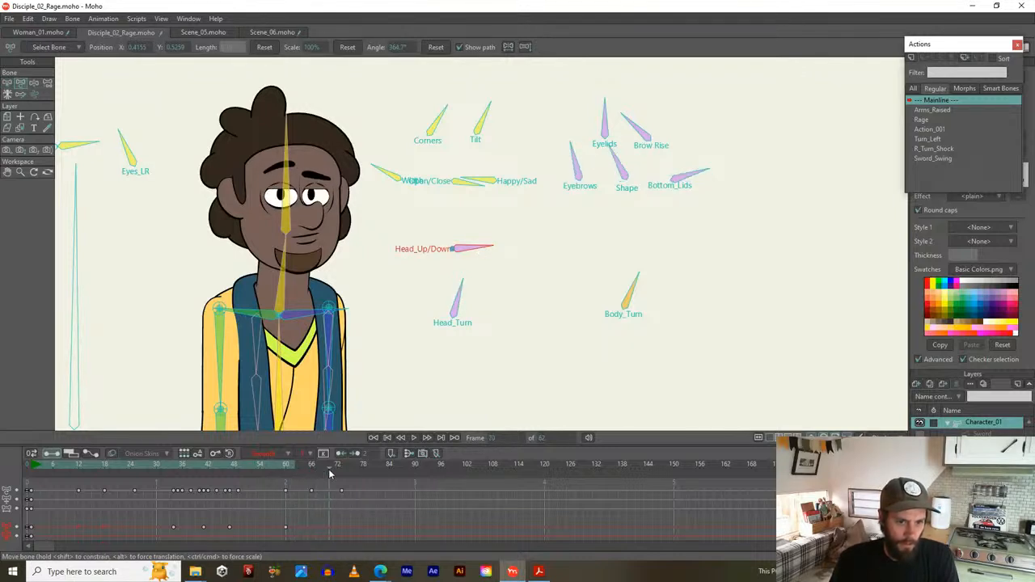
{"action": "left_click_drag", "start_coordinate": [458, 298], "coordinate": [467, 291]}
{"action": "left_click_drag", "start_coordinate": [473, 249], "coordinate": [478, 246]}
{"action": "left_click_drag", "start_coordinate": [435, 278], "coordinate": [538, 276]}
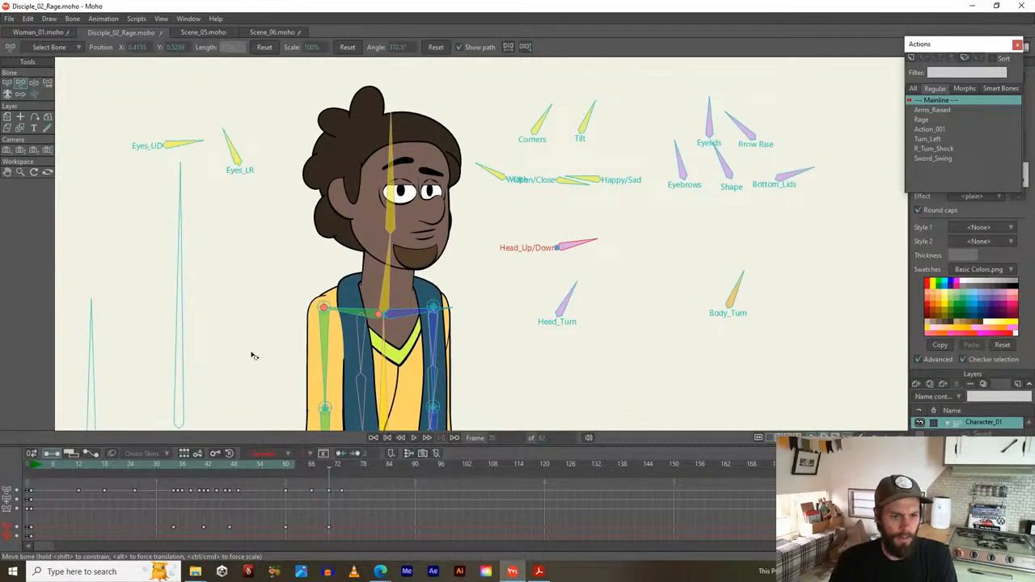
{"action": "left_click_drag", "start_coordinate": [272, 467], "coordinate": [262, 485]}
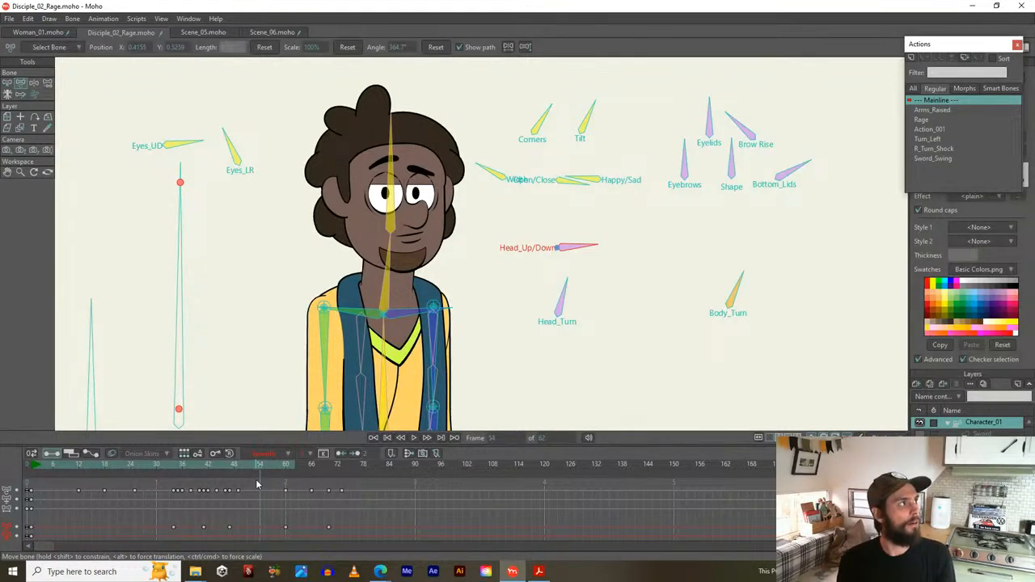
Key the Eyes_UD and Eyes_LR bones at frame 66 and rotate them at frame 72 so the eyes look up and sideways
{"action": "left_click_drag", "start_coordinate": [285, 470], "coordinate": [313, 468]}
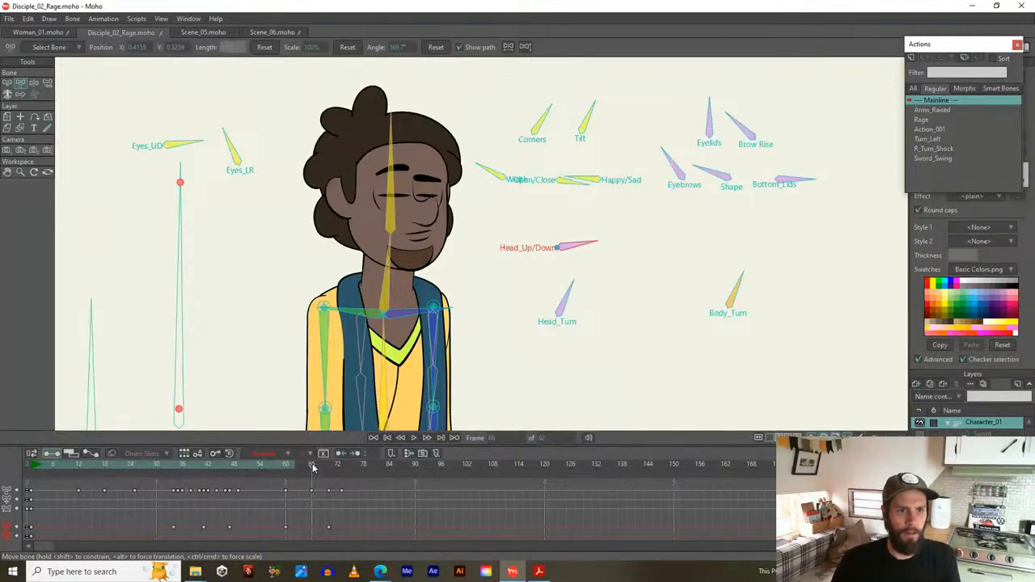
{"action": "left_click", "coordinate": [257, 186]}
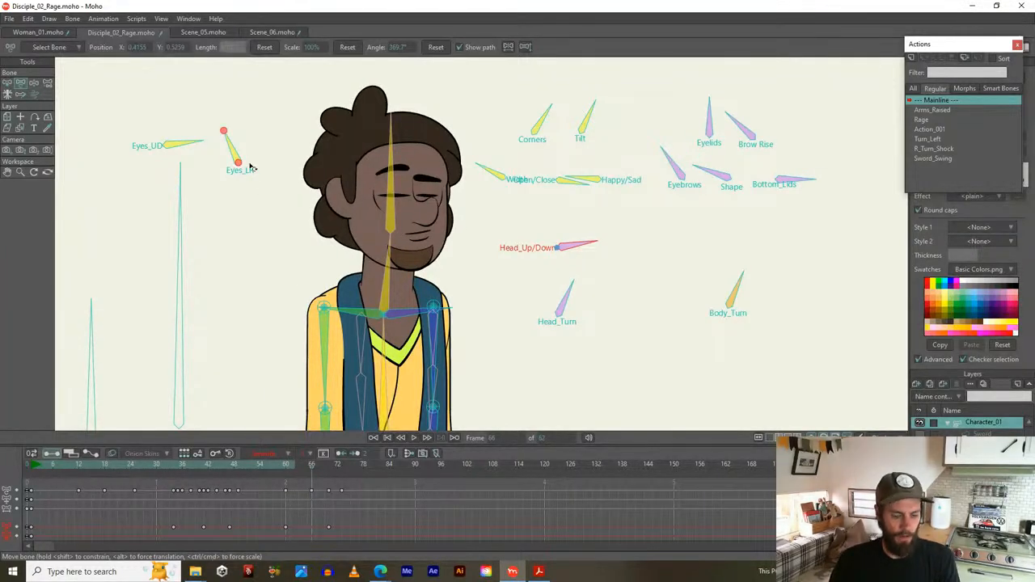
{"action": "left_click", "coordinate": [171, 143]}
{"action": "left_click", "coordinate": [180, 146]}
{"action": "key", "text": "Right"}
{"action": "key", "text": "Right"}
{"action": "key", "text": "Right"}
{"action": "key", "text": "Right"}
{"action": "left_click", "coordinate": [232, 145]}
{"action": "key", "text": "Right"}
{"action": "key", "text": "Right"}
{"action": "left_click_drag", "start_coordinate": [230, 145], "coordinate": [186, 118]}
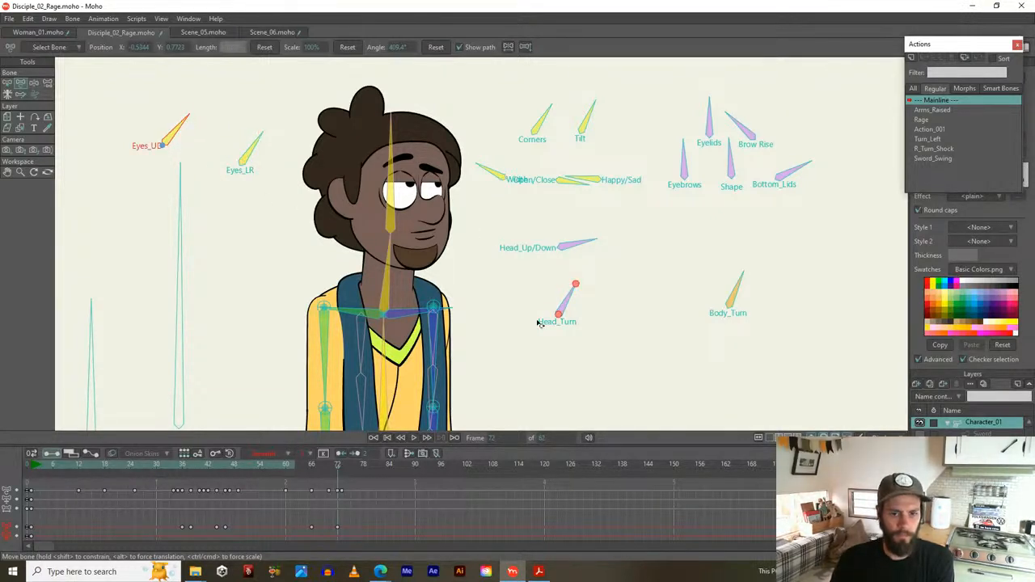
Rotate the Head_Up/Down bone downward at frame 65 to add a dip in the middle of the head turn
{"action": "left_click", "coordinate": [511, 323]}
{"action": "key", "text": "Left"}
{"action": "key", "text": "Left"}
{"action": "key", "text": "Left"}
{"action": "key", "text": "Left"}
{"action": "key", "text": "Left"}
{"action": "key", "text": "Left"}
{"action": "key", "text": "Left"}
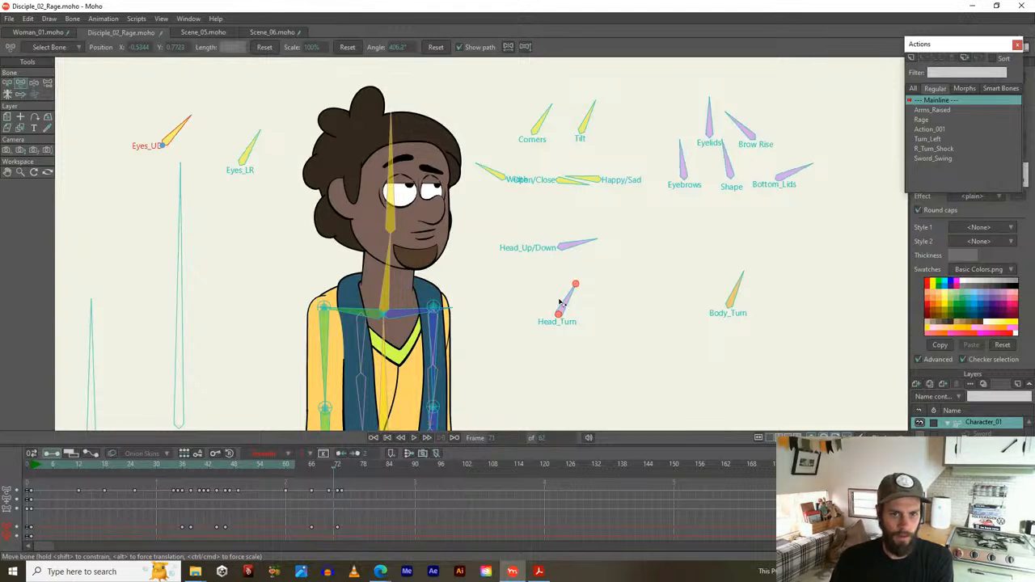
{"action": "key", "text": "Left"}
{"action": "key", "text": "Left"}
{"action": "key", "text": "Left"}
{"action": "key", "text": "Left"}
{"action": "key", "text": "Left"}
{"action": "key", "text": "Left"}
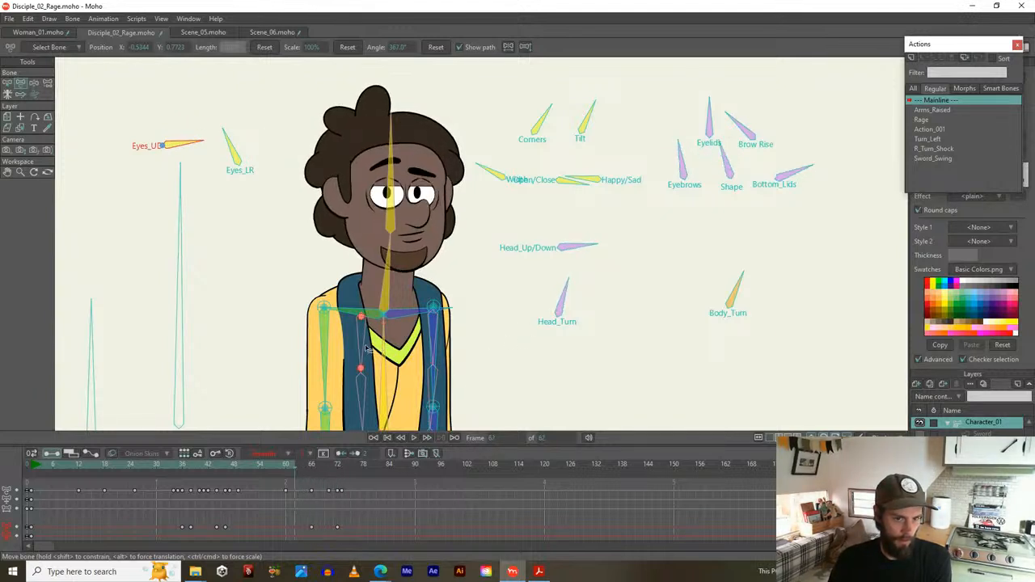
{"action": "left_click", "coordinate": [570, 248]}
{"action": "key", "text": "Left"}
{"action": "key", "text": "Left"}
{"action": "left_click", "coordinate": [579, 246]}
{"action": "key", "text": "Right"}
{"action": "key", "text": "Right"}
{"action": "key", "text": "Right"}
{"action": "key", "text": "Right"}
{"action": "key", "text": "Right"}
Rotate the Head_Turn and Head_Up/Down bones slightly further at frame 77 to settle the head in its turned, raised pose
{"action": "left_click", "coordinate": [569, 281]}
{"action": "key", "text": "Right"}
{"action": "key", "text": "Right"}
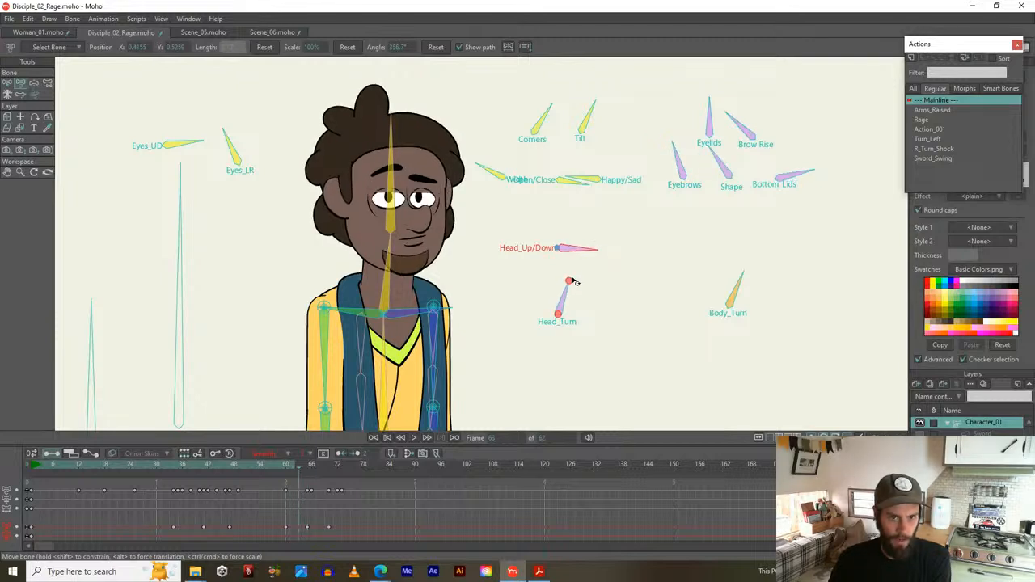
{"action": "key", "text": "Right"}
{"action": "key", "text": "Right"}
{"action": "key", "text": "Right"}
{"action": "key", "text": "Right"}
{"action": "key", "text": "Right"}
{"action": "key", "text": "Right"}
{"action": "key", "text": "Right"}
{"action": "key", "text": "Right"}
{"action": "key", "text": "Right"}
{"action": "key", "text": "Right"}
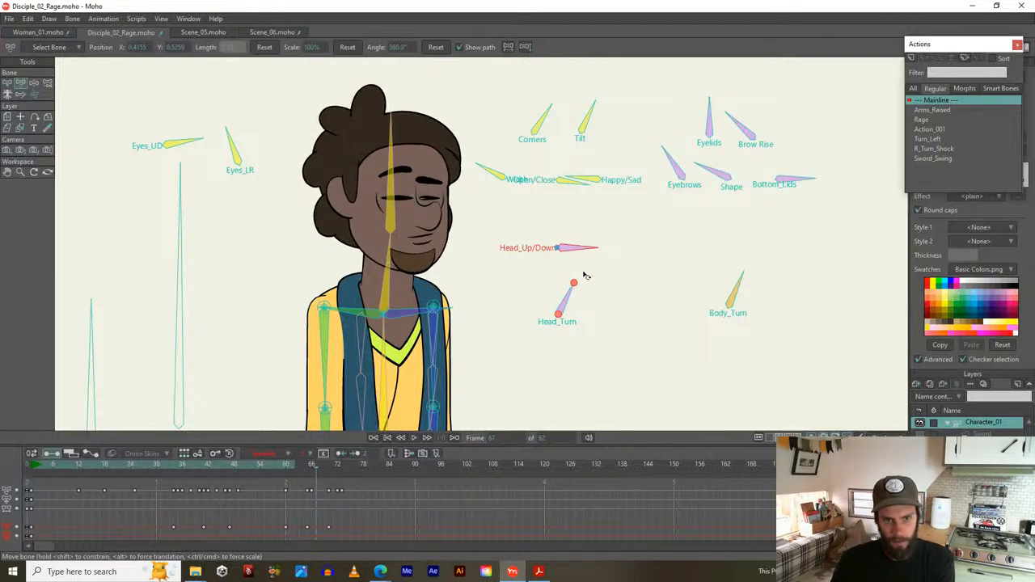
{"action": "key", "text": "Right"}
{"action": "key", "text": "Right"}
{"action": "key", "text": "Right"}
{"action": "key", "text": "Right"}
{"action": "key", "text": "Right"}
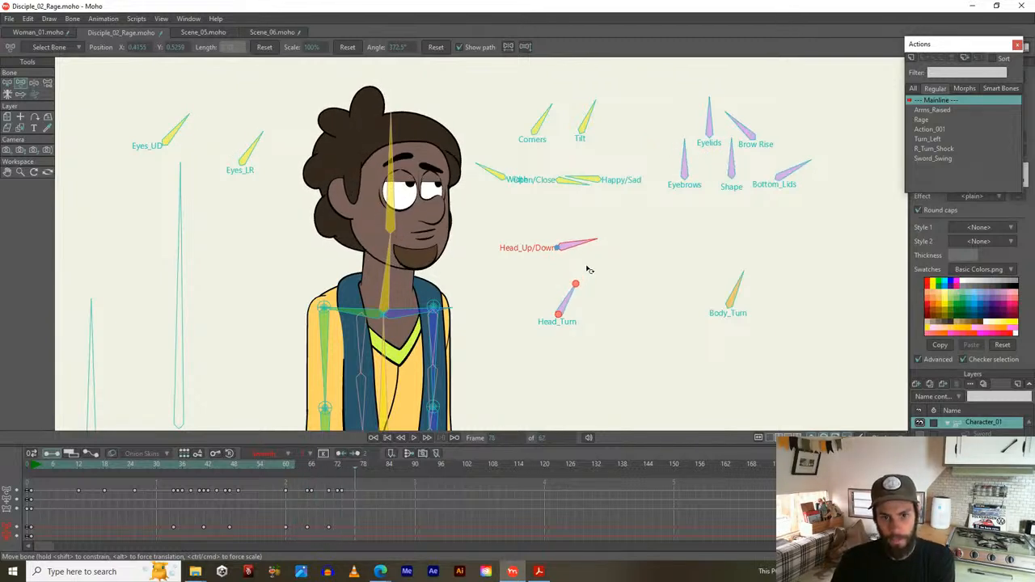
{"action": "left_click", "coordinate": [568, 299]}
{"action": "left_click", "coordinate": [578, 245]}
{"action": "left_click_drag", "start_coordinate": [581, 246], "coordinate": [582, 242]}
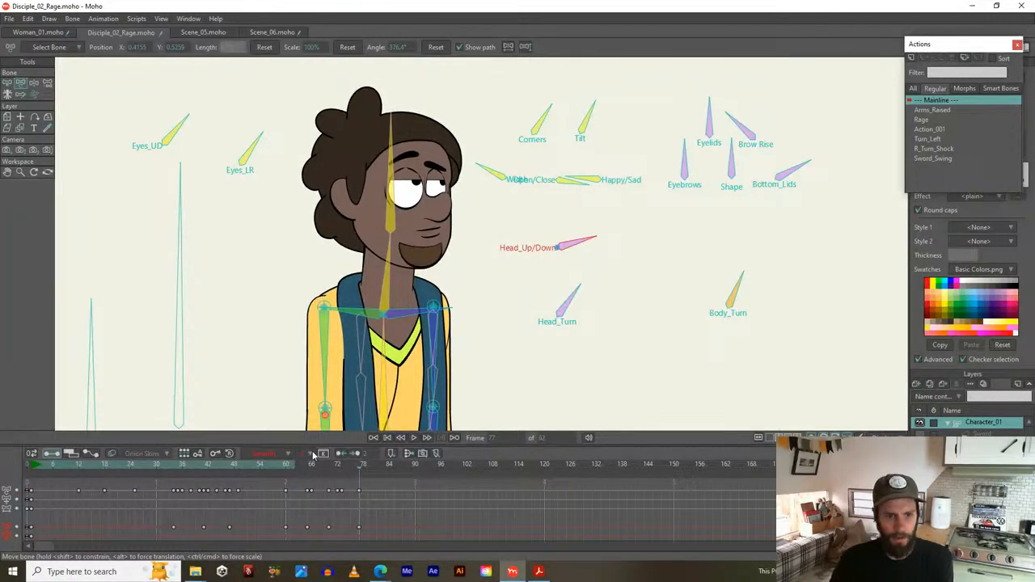
Delete the Head_Up/Down keyframe at frame 70 and move the Head_Turn keyframe from that frame to frame 68
{"action": "left_click_drag", "start_coordinate": [278, 467], "coordinate": [324, 466]}
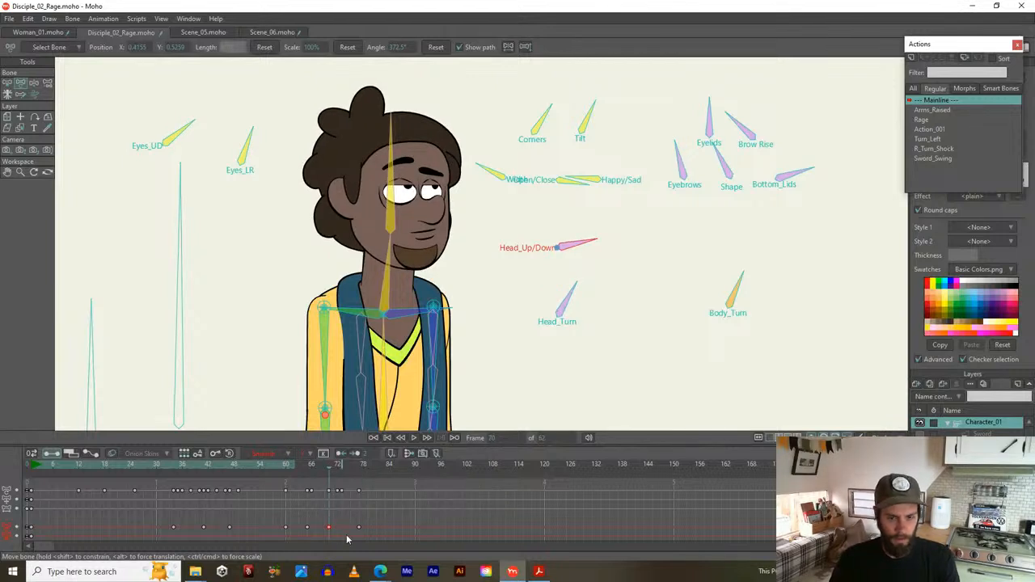
{"action": "left_click", "coordinate": [540, 328]}
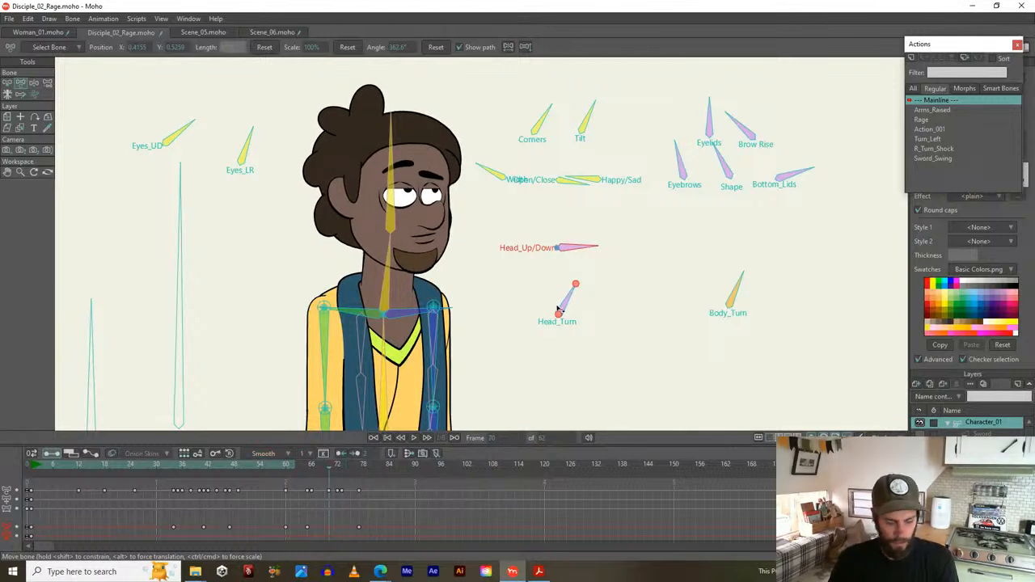
{"action": "key", "text": "z"}
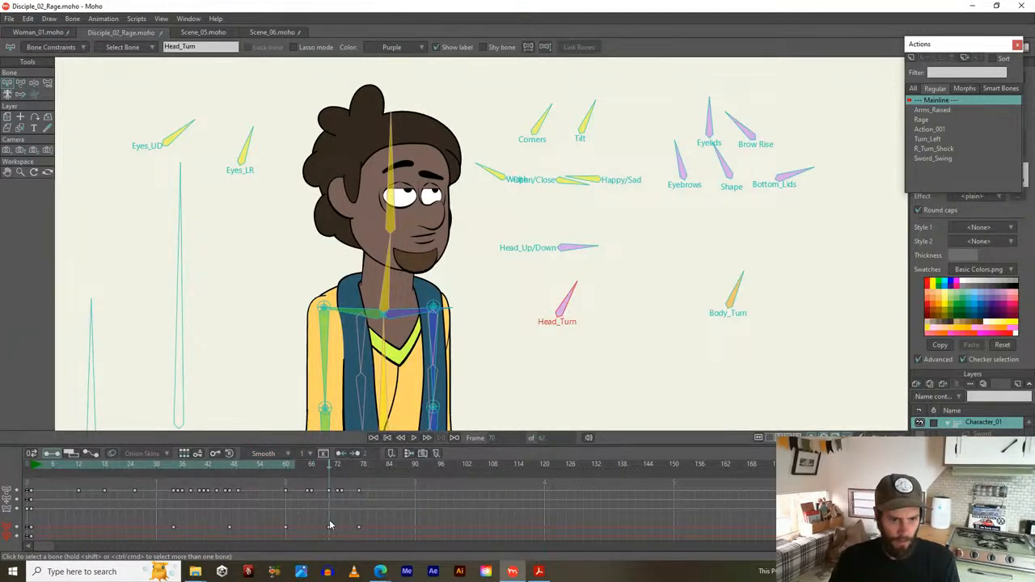
{"action": "mouse_move", "coordinate": [329, 531]}
{"action": "left_mouse_down"}
{"action": "mouse_move", "coordinate": [312, 527]}
{"action": "mouse_move", "coordinate": [319, 531]}
{"action": "left_mouse_up"}
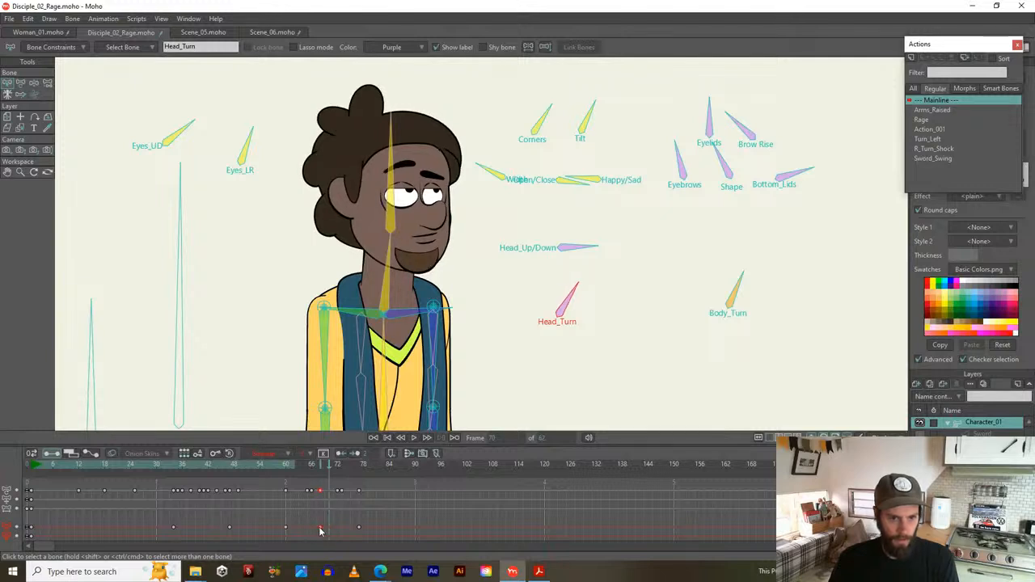
Extend the playback range to frame 99 and play back the head and eye animation
{"action": "left_click_drag", "start_coordinate": [293, 477], "coordinate": [393, 480]}
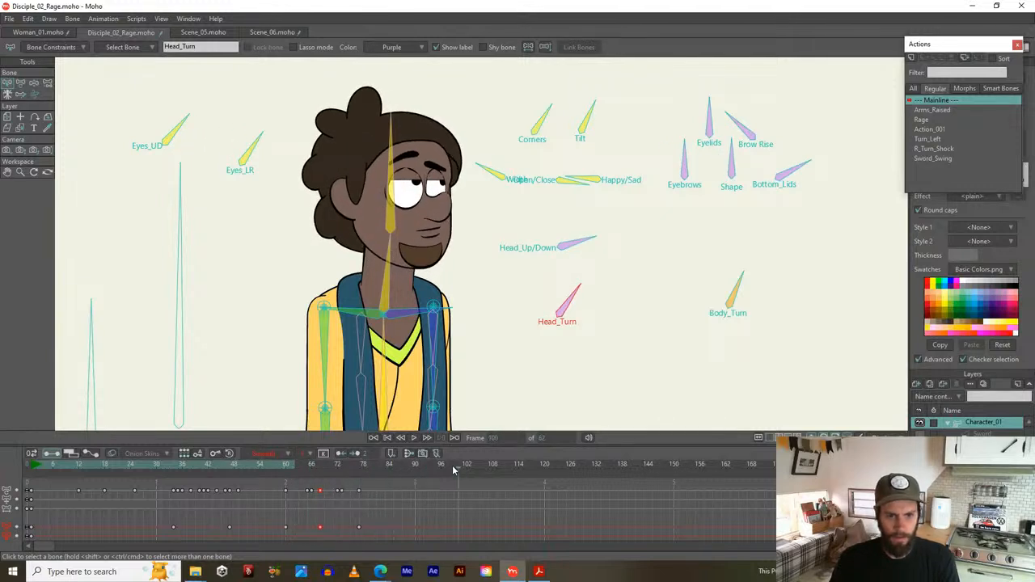
{"action": "key", "text": "space"}
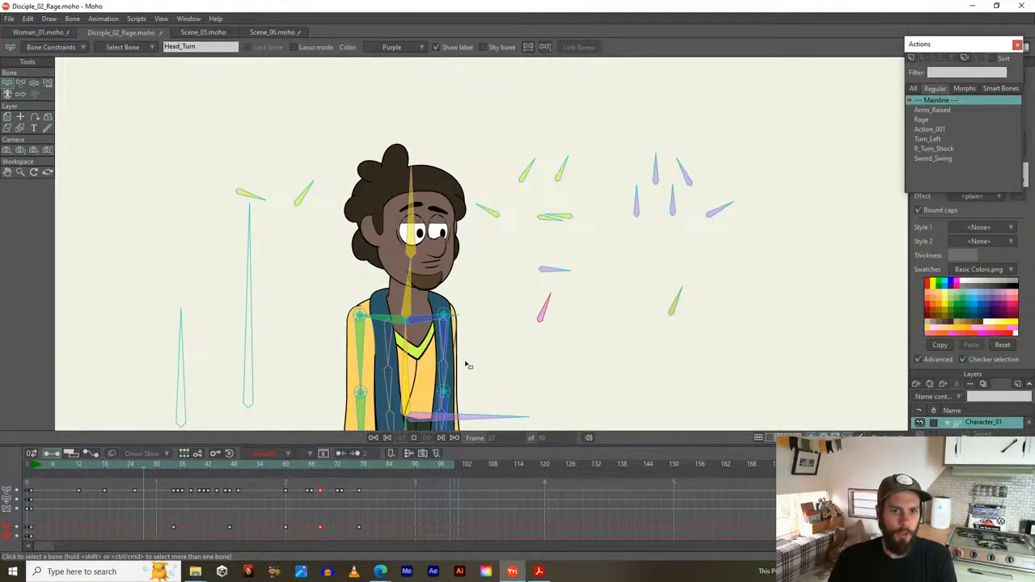
{"action": "key", "text": "space"}
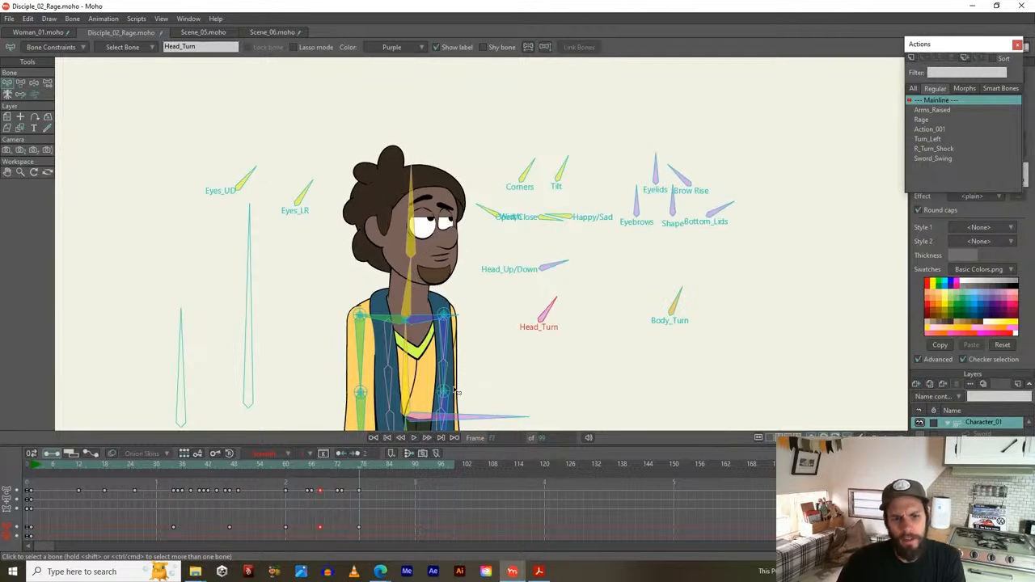
{"action": "left_click_drag", "start_coordinate": [331, 467], "coordinate": [361, 467]}
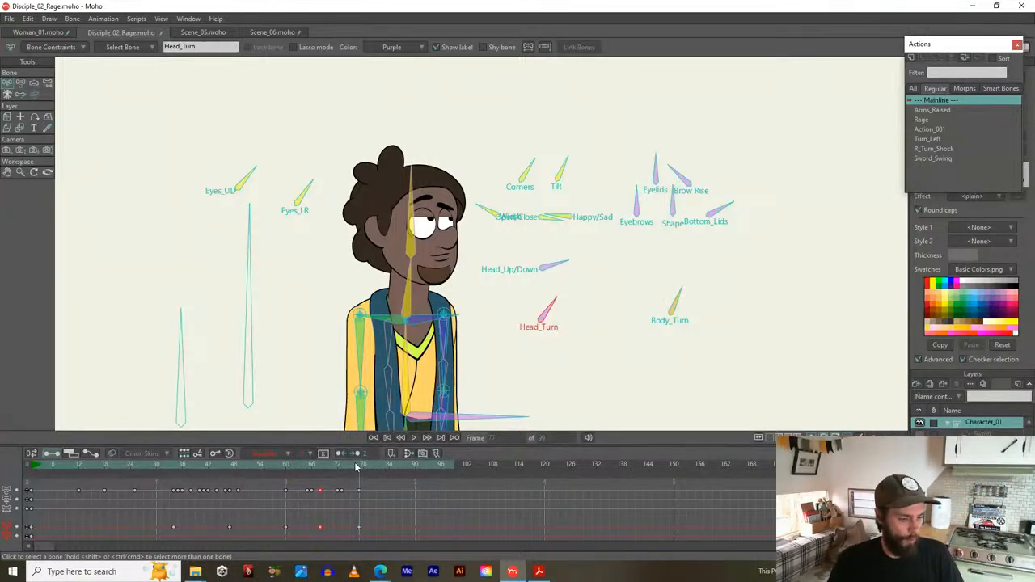
Rotate the Shape bone slightly counter-clockwise at frame 77 to reshape the eyelids
{"action": "left_click_drag", "start_coordinate": [274, 475], "coordinate": [360, 467]}
{"action": "scroll", "coordinate": [450, 241], "scroll_direction": "up", "scroll_amount": 2}
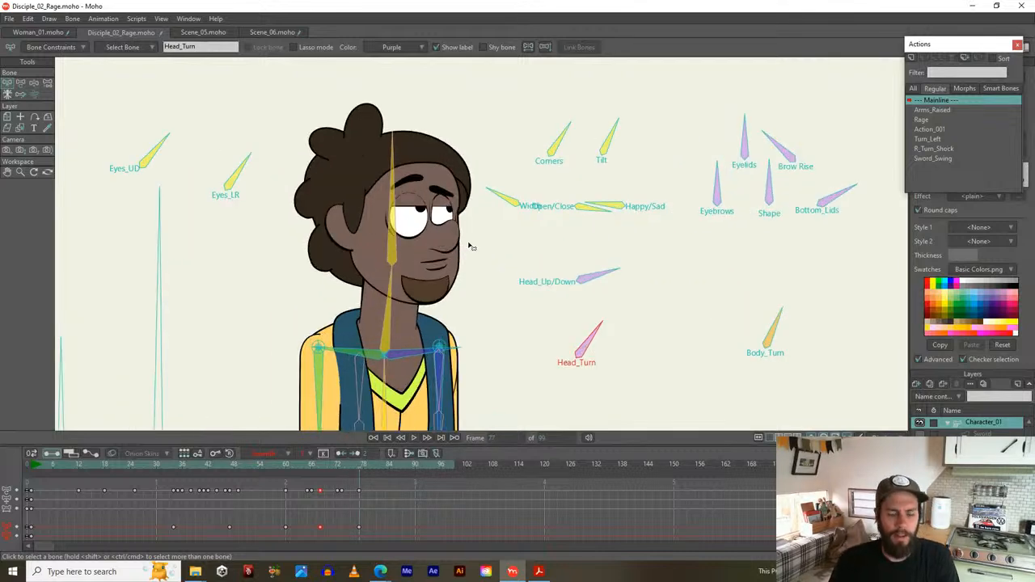
{"action": "left_click_drag", "start_coordinate": [607, 238], "coordinate": [554, 248]}
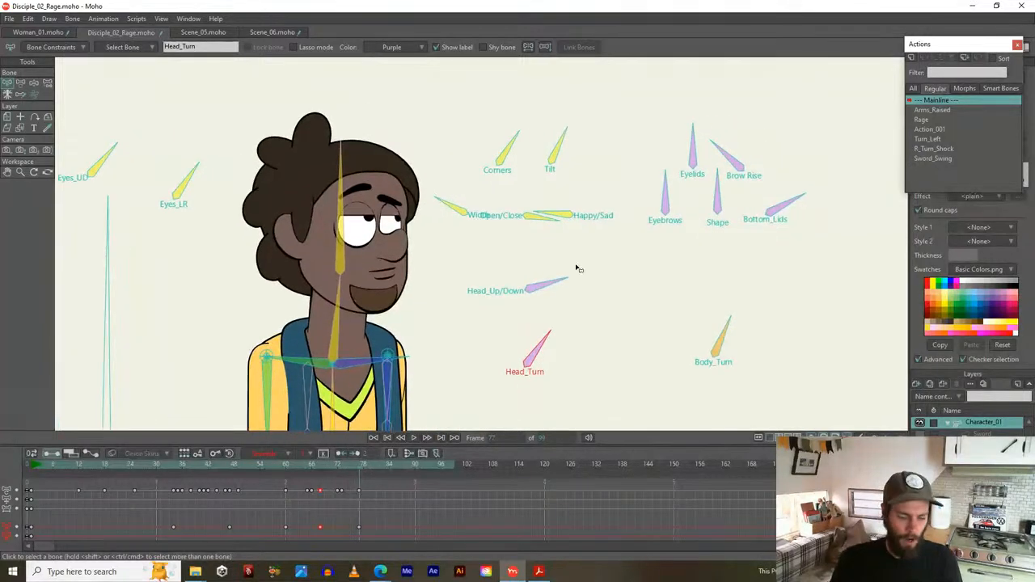
{"action": "left_click", "coordinate": [717, 188]}
{"action": "key", "text": "t"}
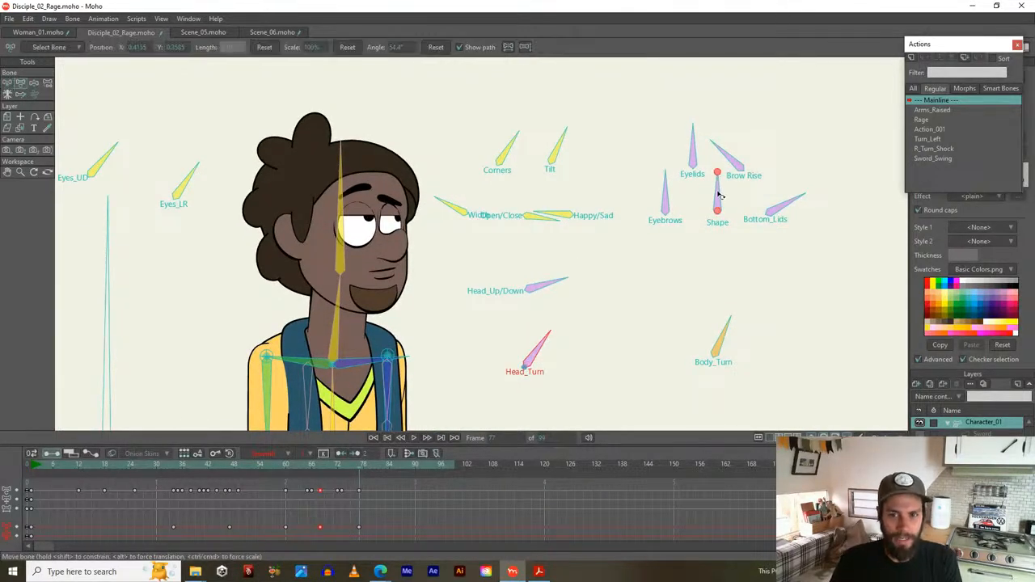
{"action": "left_click_drag", "start_coordinate": [720, 195], "coordinate": [706, 177]}
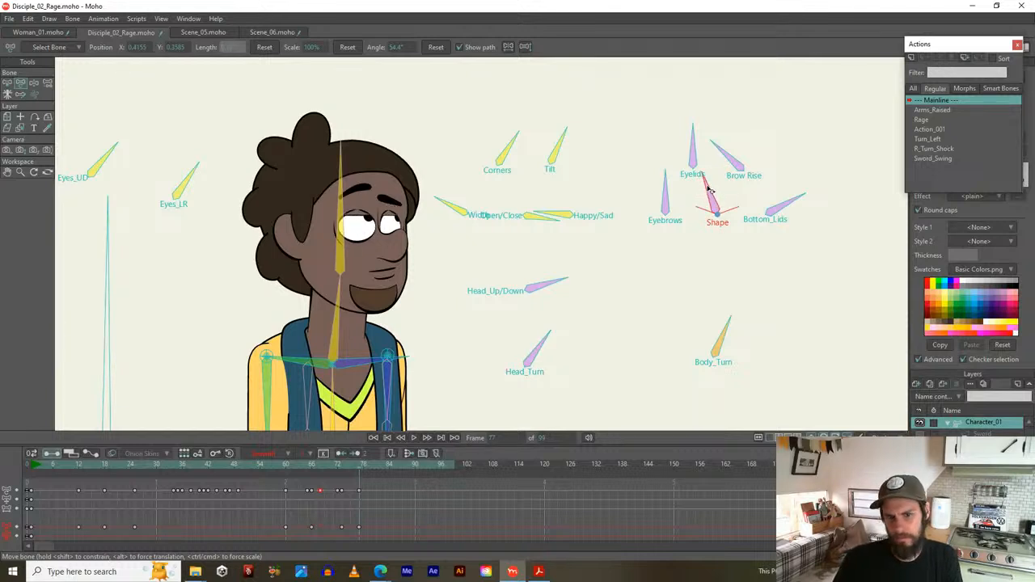
Rotate the Eyelids bone clockwise and bring the Bottom_Lids bone upright at frame 77 to narrow the eyes
{"action": "left_click_drag", "start_coordinate": [789, 207], "coordinate": [721, 204]}
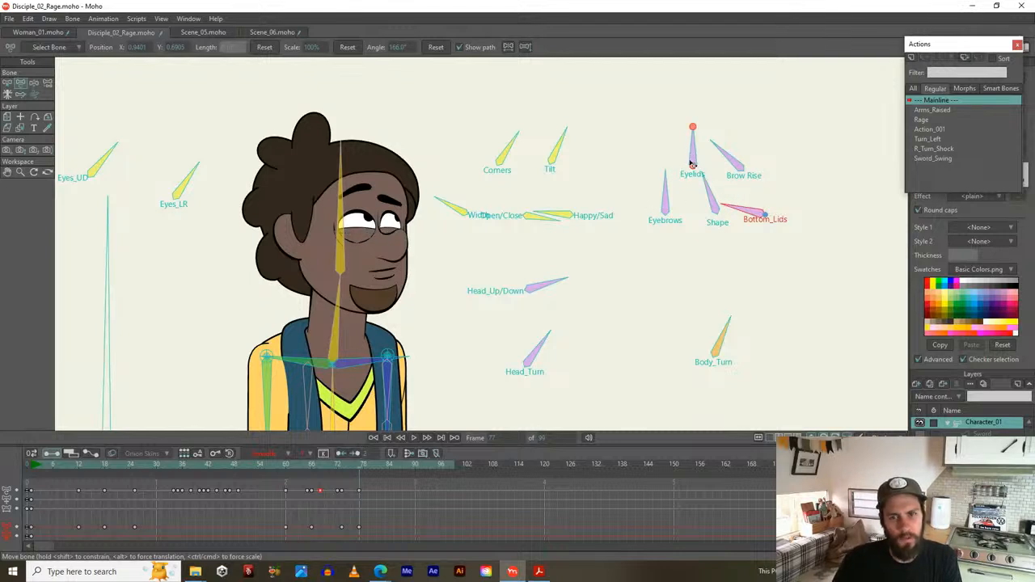
{"action": "left_click_drag", "start_coordinate": [695, 147], "coordinate": [761, 151]}
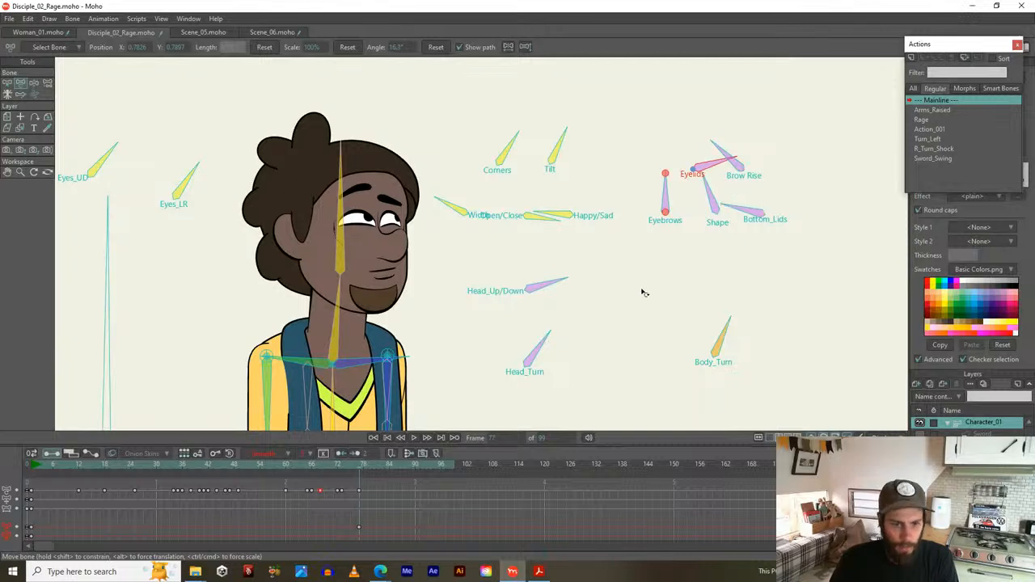
{"action": "left_click", "coordinate": [741, 209]}
{"action": "left_click_drag", "start_coordinate": [742, 209], "coordinate": [712, 191]}
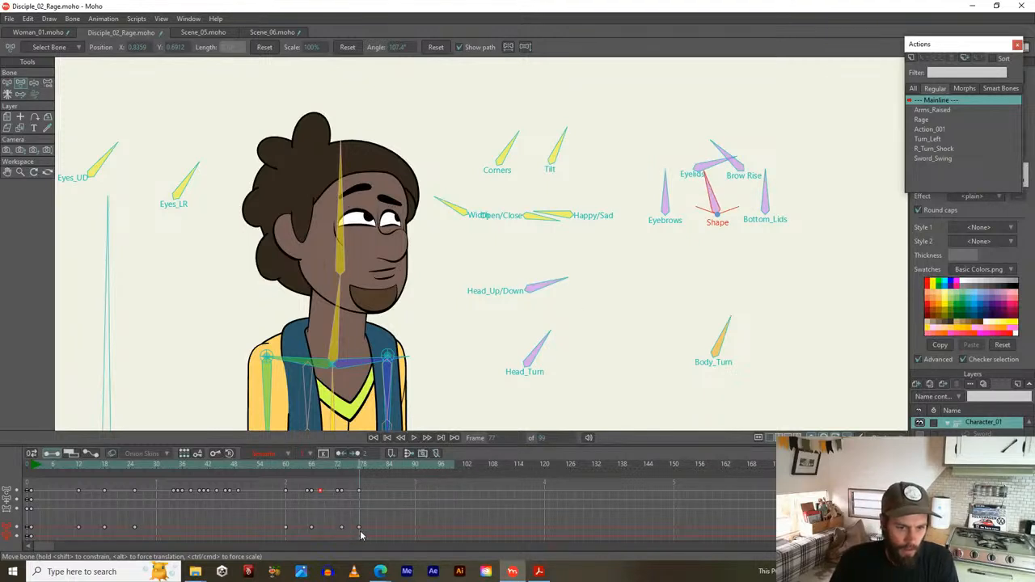
Move the Shape and Eyelids keyframes from frame 77 to frame 73
{"action": "left_click", "coordinate": [341, 471]}
{"action": "key", "text": "z"}
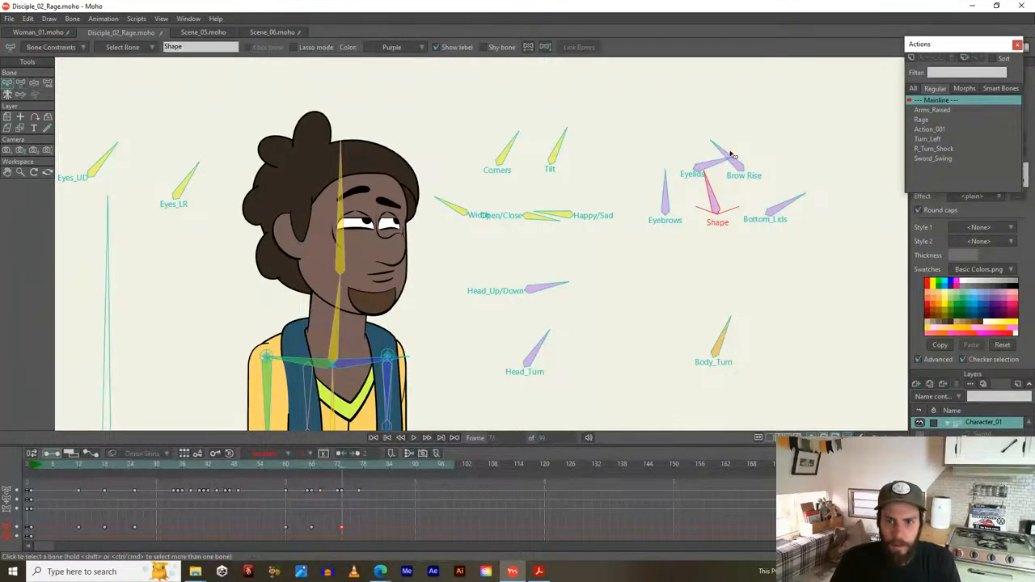
{"action": "left_click", "coordinate": [720, 167]}
{"action": "left_click", "coordinate": [341, 530]}
Copy the Eyelids keyframe from frame 1 to frame 68 to hold the original lid pose until then
{"action": "left_click_drag", "start_coordinate": [340, 470], "coordinate": [319, 477]}
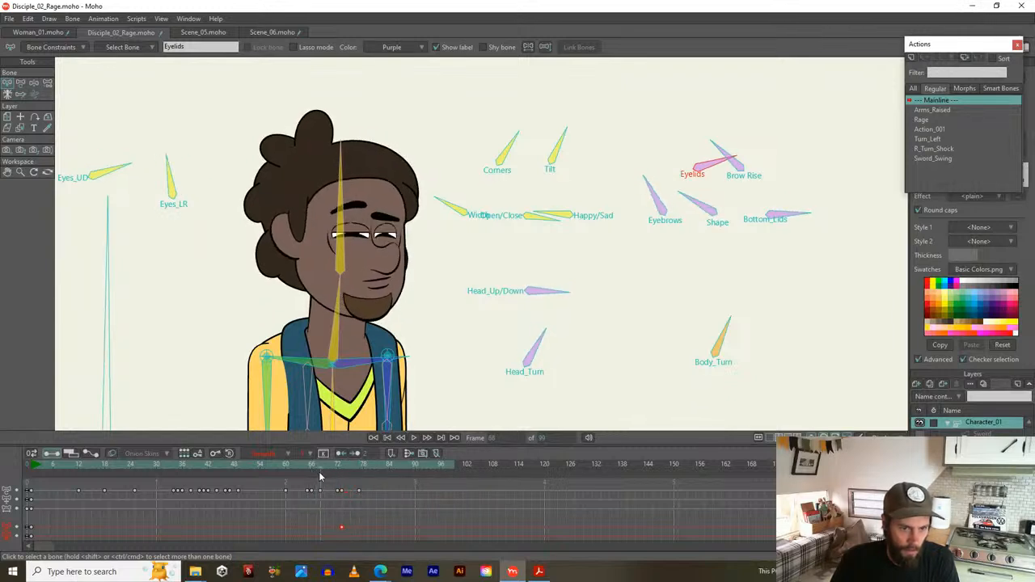
{"action": "left_click", "coordinate": [30, 531]}
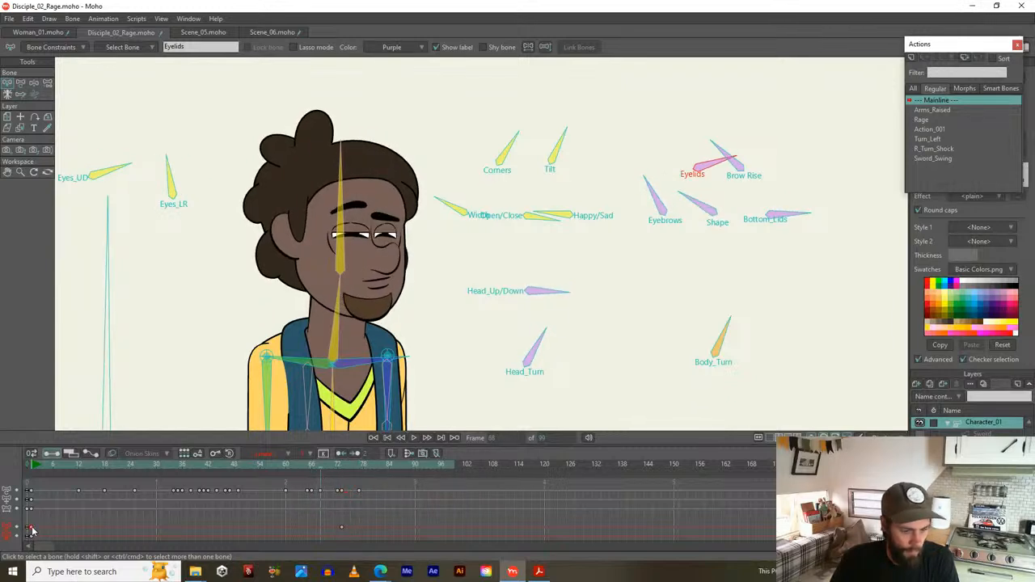
{"action": "key", "text": "ctrl+v"}
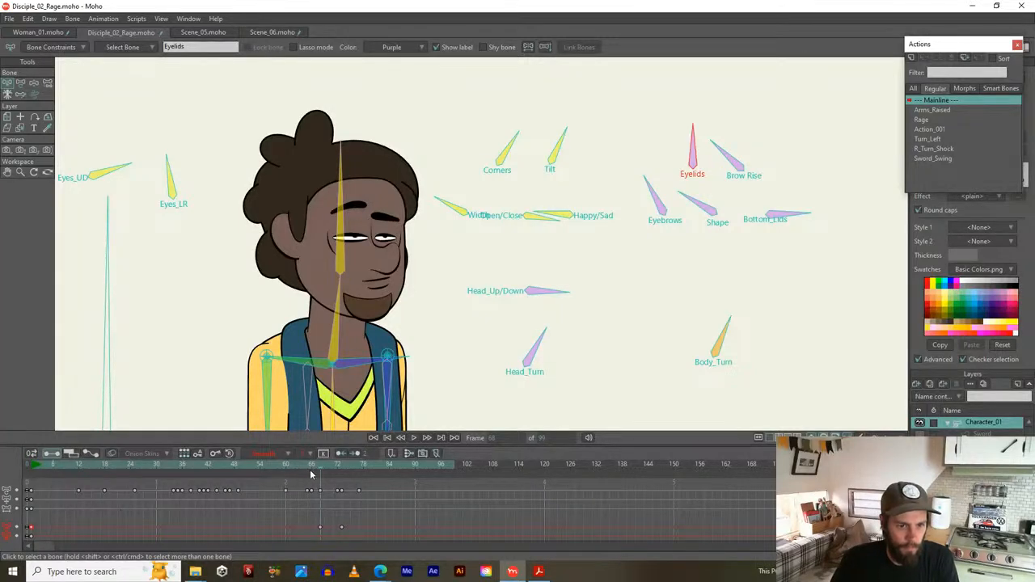
Lower the brows at frame 73 by rotating the Eyebrows bone to about 141° and the Brow Rise bone slightly clockwise
{"action": "left_click_drag", "start_coordinate": [301, 467], "coordinate": [341, 475]}
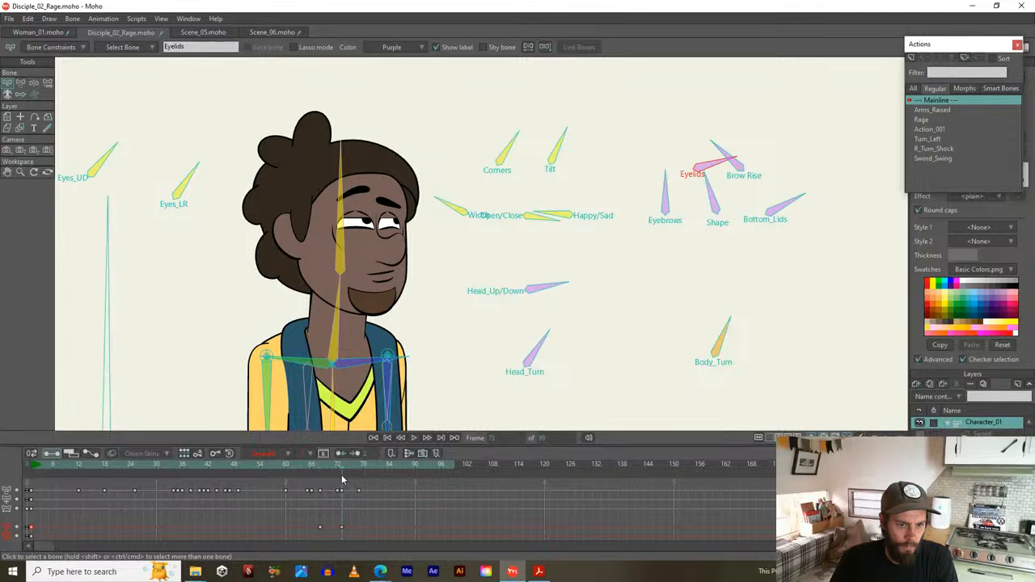
{"action": "key", "text": "t"}
{"action": "left_click", "coordinate": [667, 194]}
{"action": "left_click_drag", "start_coordinate": [666, 201], "coordinate": [643, 194]}
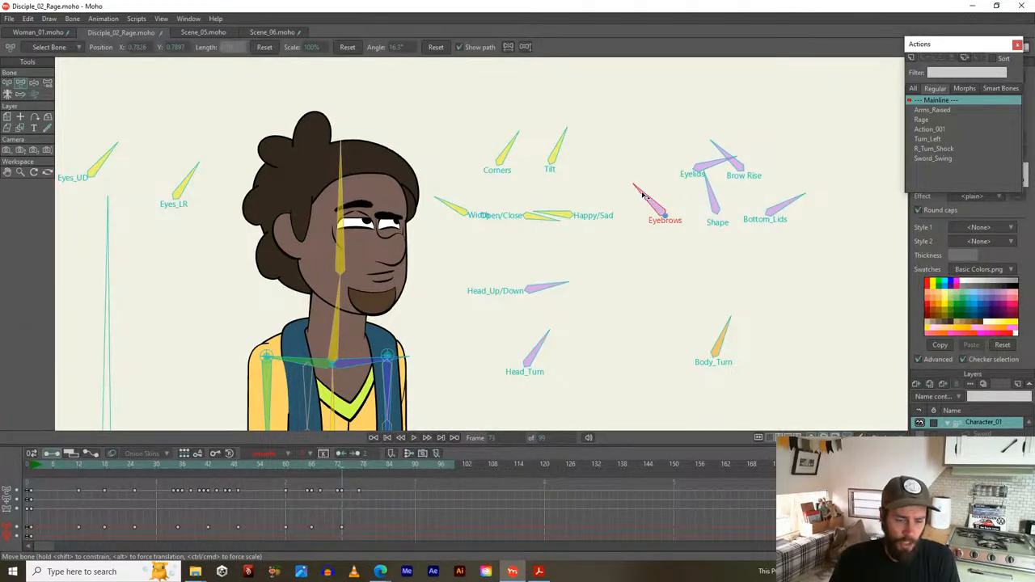
{"action": "left_click", "coordinate": [722, 148]}
{"action": "left_click_drag", "start_coordinate": [725, 153], "coordinate": [755, 143]}
{"action": "left_click", "coordinate": [647, 200]}
{"action": "mouse_move", "coordinate": [647, 200]}
{"action": "left_mouse_down"}
{"action": "mouse_move", "coordinate": [628, 196]}
{"action": "mouse_move", "coordinate": [713, 177]}
{"action": "mouse_move", "coordinate": [733, 188]}
{"action": "mouse_move", "coordinate": [692, 174]}
{"action": "mouse_move", "coordinate": [629, 206]}
{"action": "left_mouse_up"}
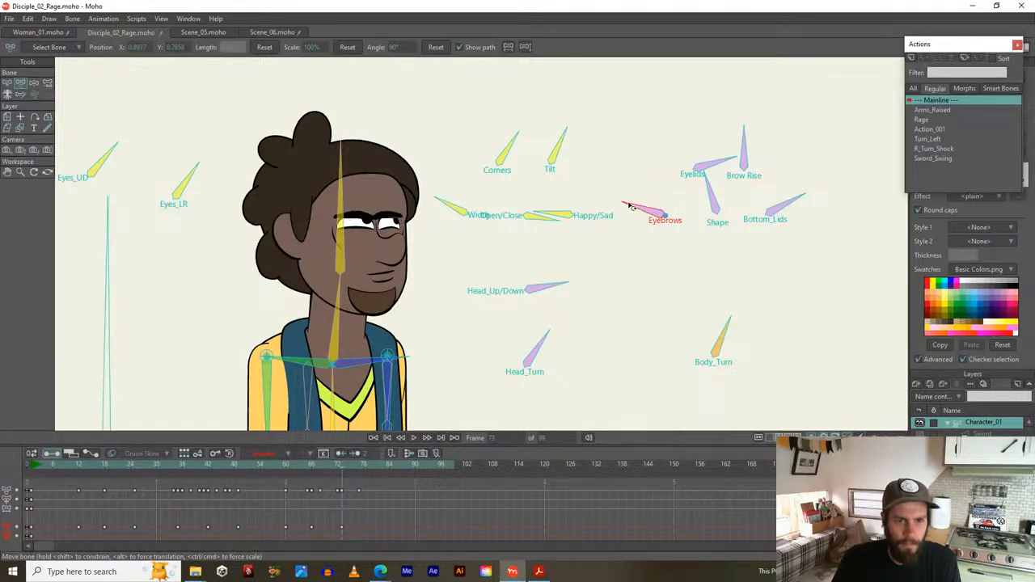
{"action": "left_click_drag", "start_coordinate": [746, 149], "coordinate": [731, 151]}
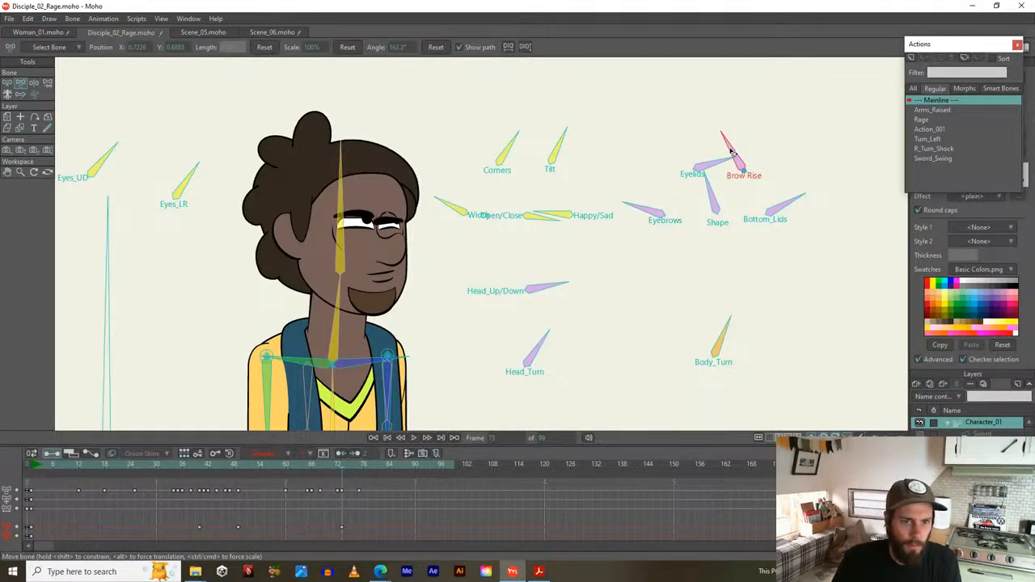
{"action": "left_click_drag", "start_coordinate": [651, 202], "coordinate": [645, 202]}
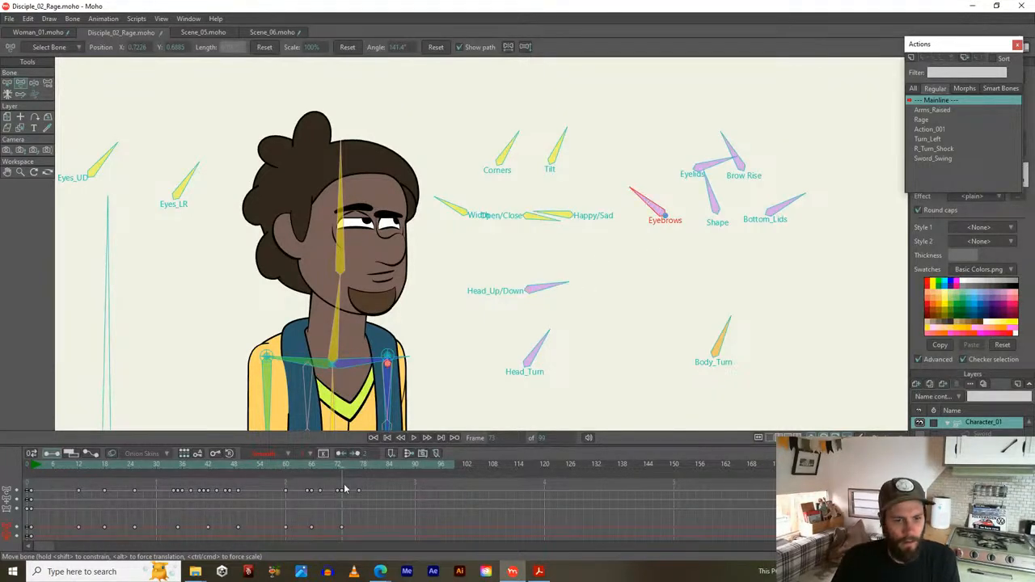
Play back and scrub through the head turn to examine the timing of the brow and eye movement
{"action": "left_click_drag", "start_coordinate": [285, 466], "coordinate": [354, 453]}
{"action": "left_click_drag", "start_coordinate": [361, 447], "coordinate": [380, 444]}
{"action": "scroll", "coordinate": [436, 349], "scroll_direction": "down", "scroll_amount": 2}
{"action": "left_click_drag", "start_coordinate": [434, 349], "coordinate": [475, 267]}
{"action": "left_click_drag", "start_coordinate": [385, 475], "coordinate": [30, 466]}
{"action": "key", "text": "space"}
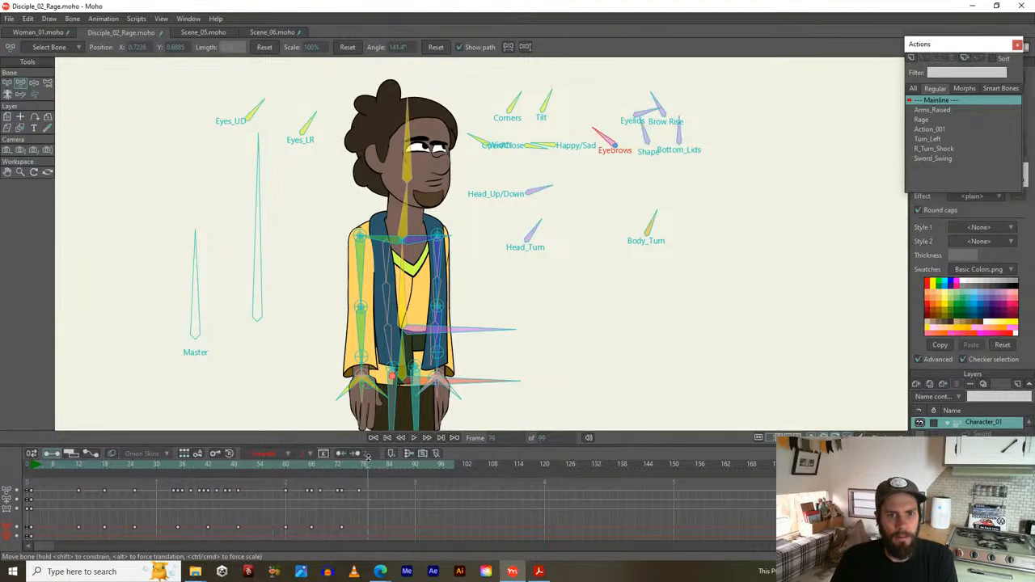
{"action": "left_click_drag", "start_coordinate": [366, 457], "coordinate": [192, 457]}
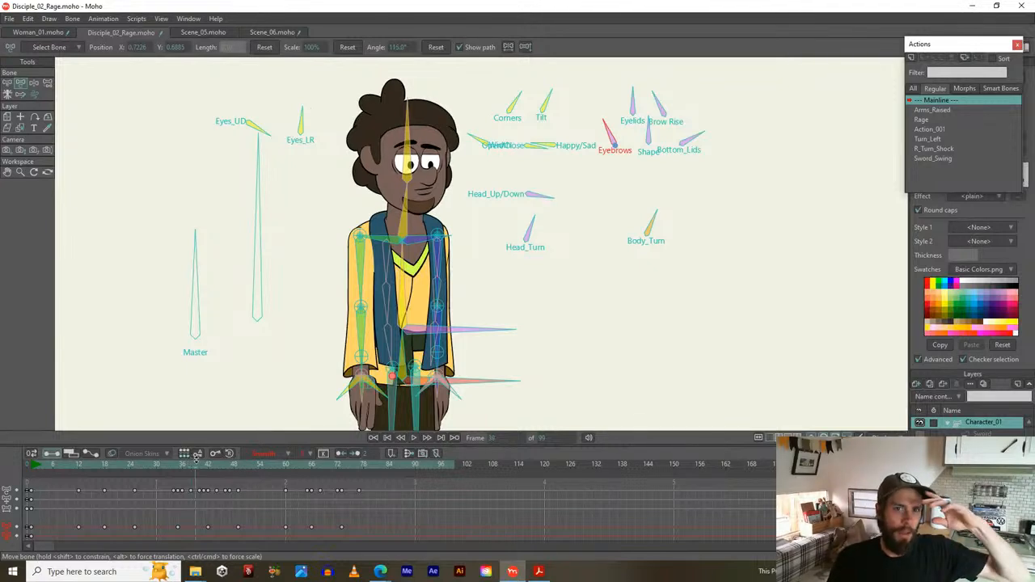
{"action": "left_click_drag", "start_coordinate": [192, 457], "coordinate": [226, 457]}
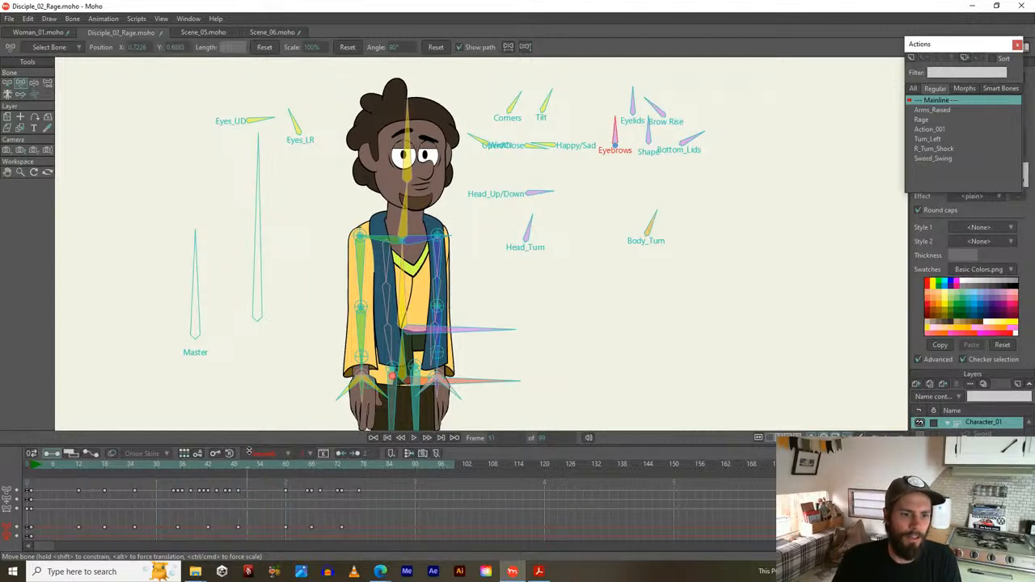
Key the Eyes_LR and Eyes_UD bones in place at frame 52 and rotate both at frame 54 to shift the gaze up and sideways
{"action": "left_click", "coordinate": [294, 121]}
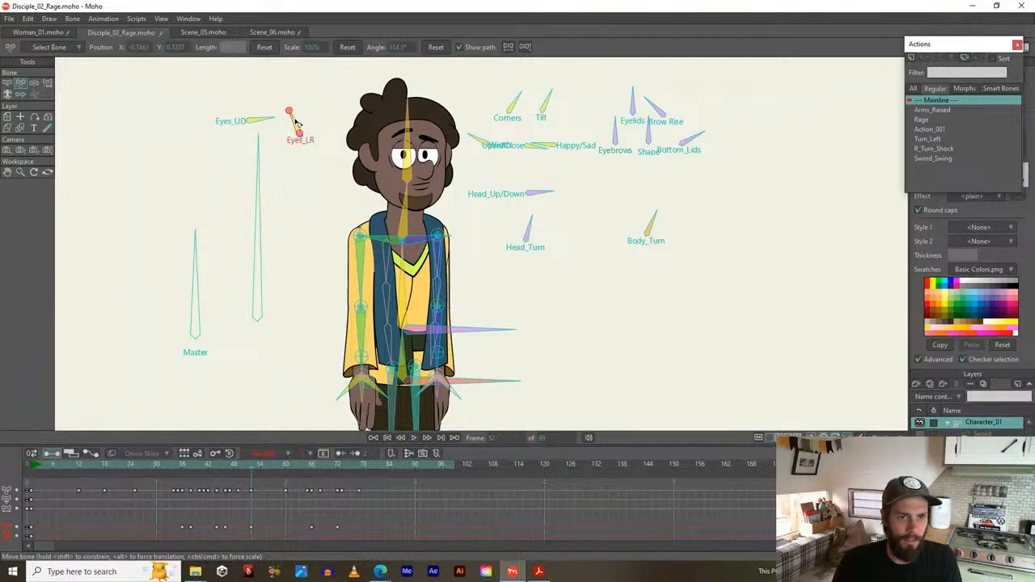
{"action": "left_click", "coordinate": [259, 120]}
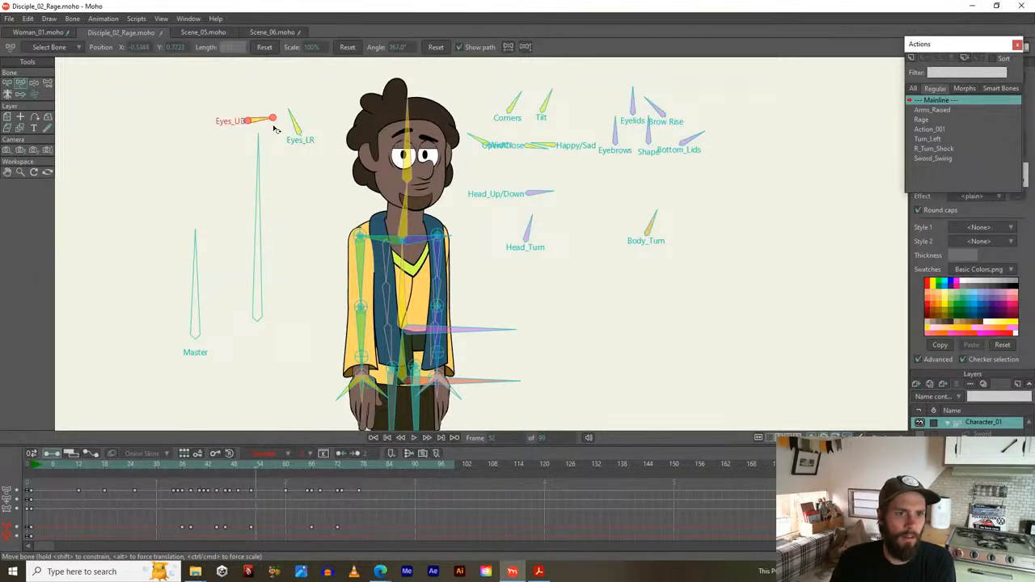
{"action": "left_click_drag", "start_coordinate": [290, 112], "coordinate": [263, 109]}
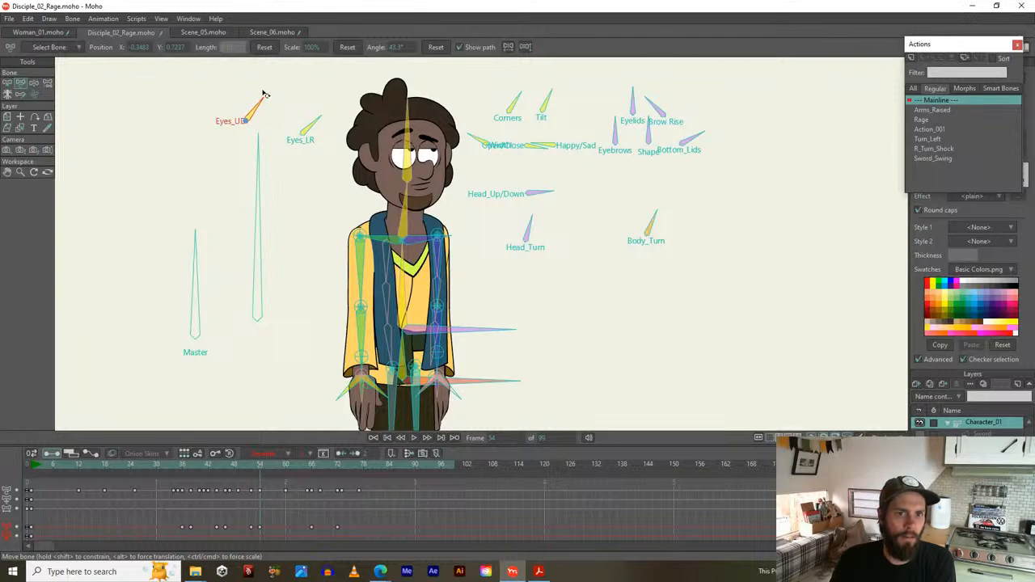
{"action": "key", "text": "Left"}
{"action": "key", "text": "Left"}
{"action": "key", "text": "Right"}
{"action": "key", "text": "Right"}
{"action": "key", "text": "Right"}
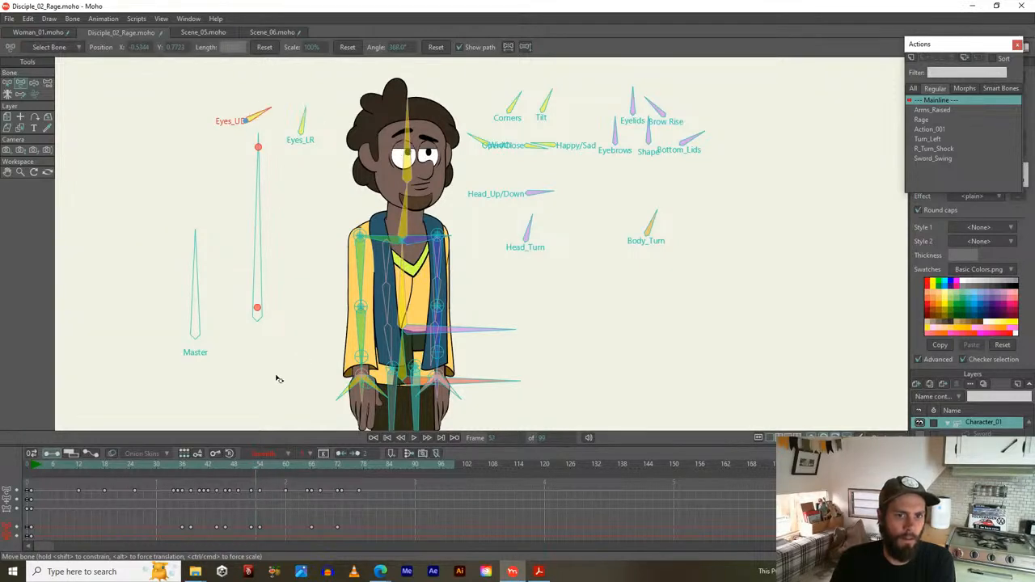
{"action": "key", "text": "Right"}
Copy the Eyes_UD and Eyes_LR keyframes from frame 54 to frame 66 and play back the animation
{"action": "left_click_drag", "start_coordinate": [279, 467], "coordinate": [315, 470]}
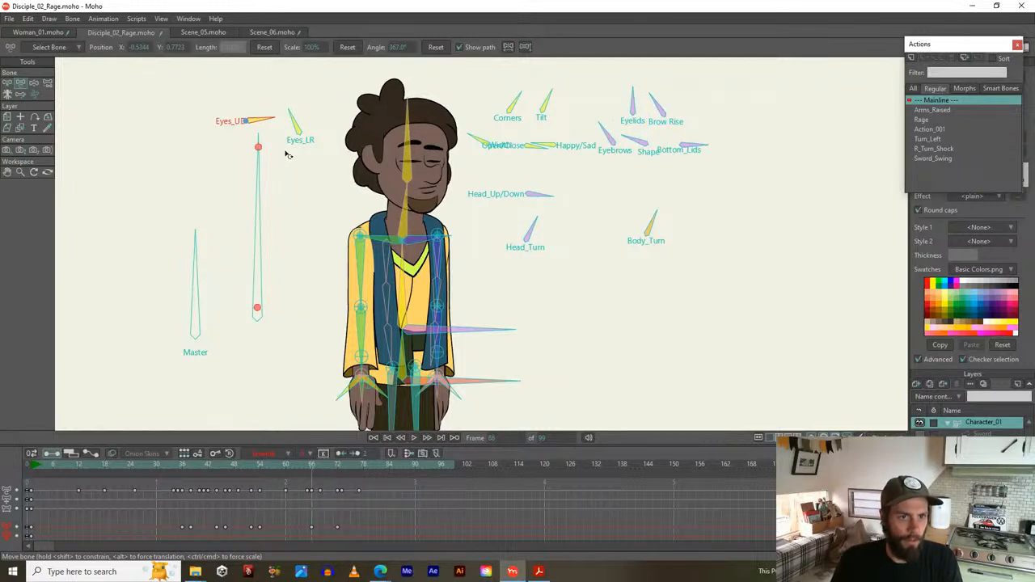
{"action": "key", "text": "z"}
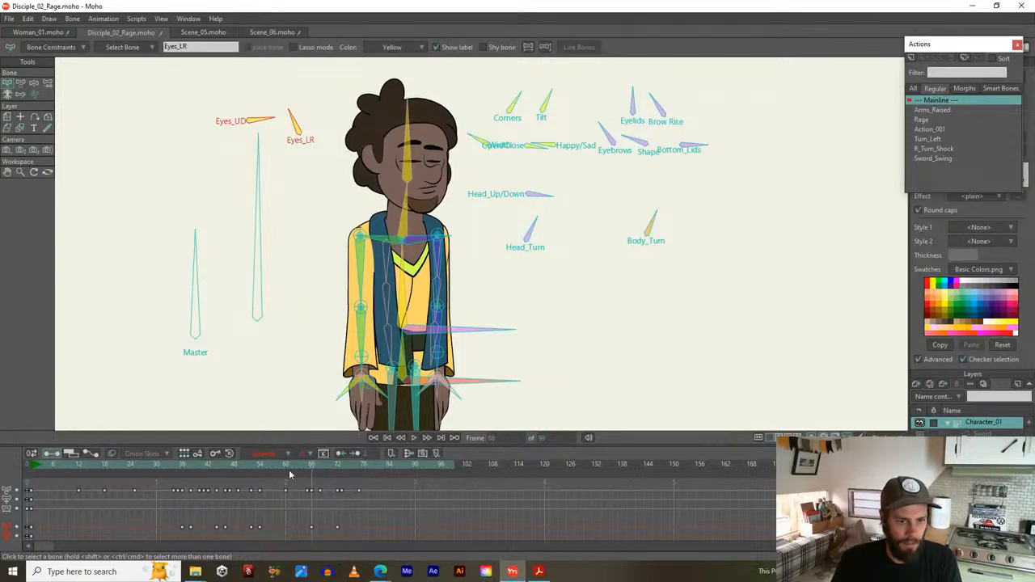
{"action": "left_click", "coordinate": [260, 527]}
{"action": "key", "text": "ctrl+v"}
{"action": "key", "text": "space"}
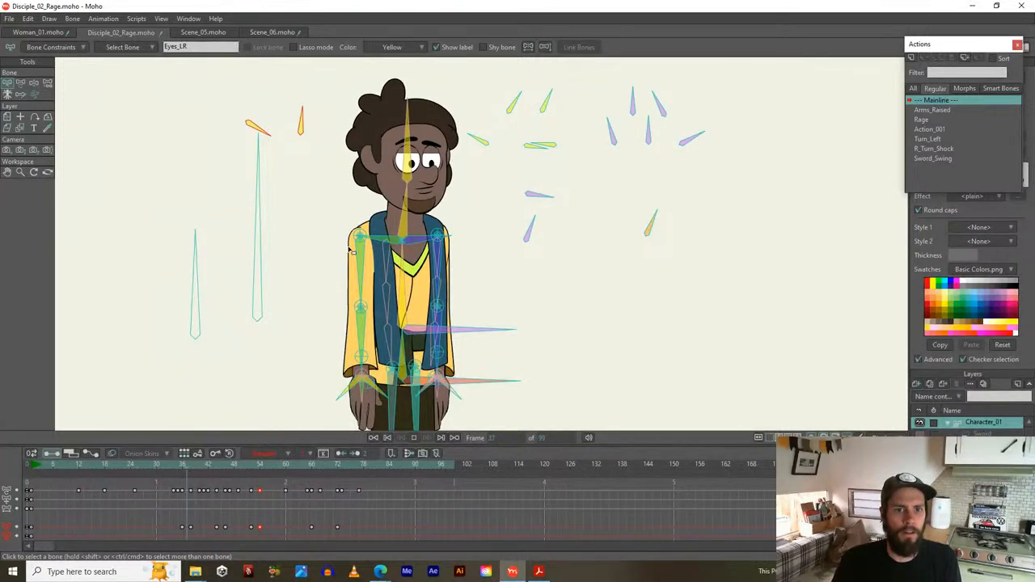
{"action": "key", "text": "space"}
Rotate the Eyes_LR bone clockwise and the Eyes_UD bone upward at frame 38 to redirect the gaze up and sideways
{"action": "left_click_drag", "start_coordinate": [161, 469], "coordinate": [194, 464]}
{"action": "scroll", "coordinate": [259, 203], "scroll_direction": "up", "scroll_amount": 4}
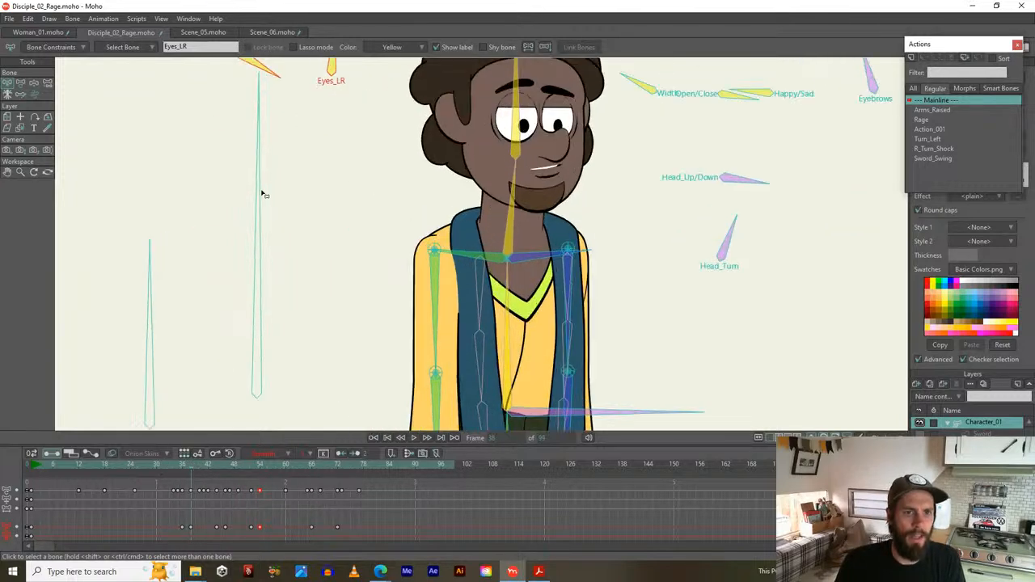
{"action": "key", "text": "t"}
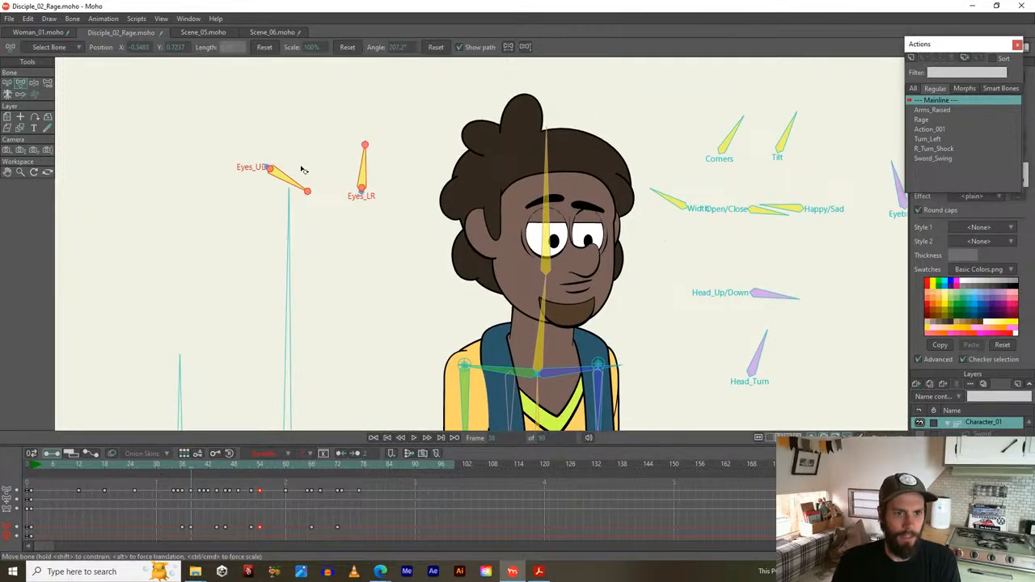
{"action": "key", "text": "b"}
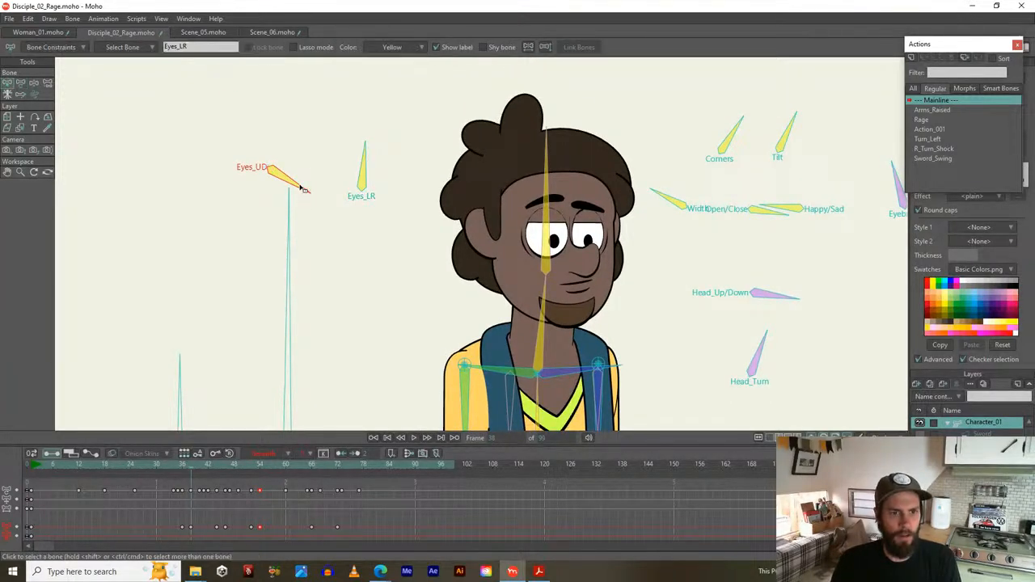
{"action": "key", "text": "t"}
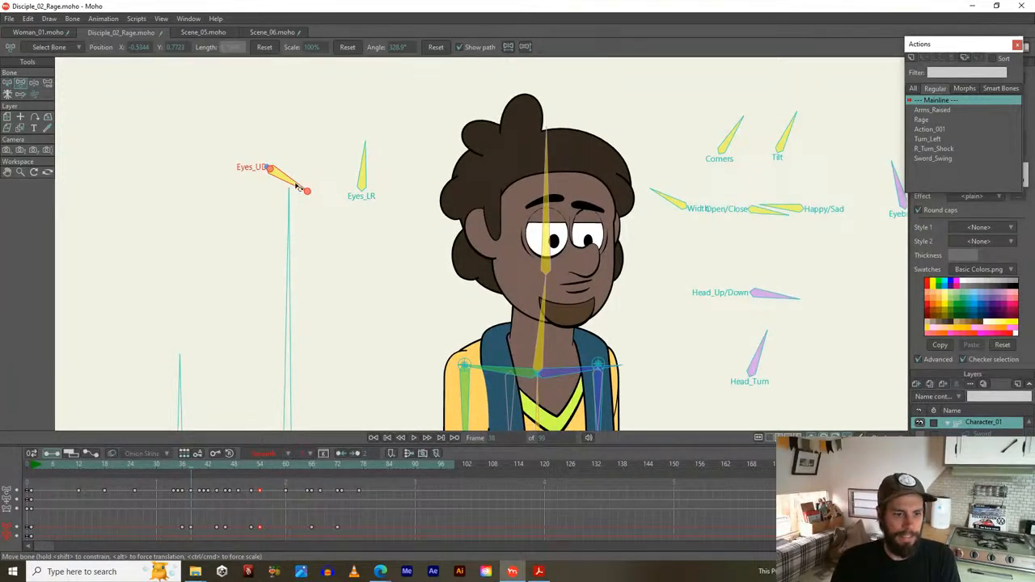
{"action": "left_click_drag", "start_coordinate": [181, 467], "coordinate": [195, 473]}
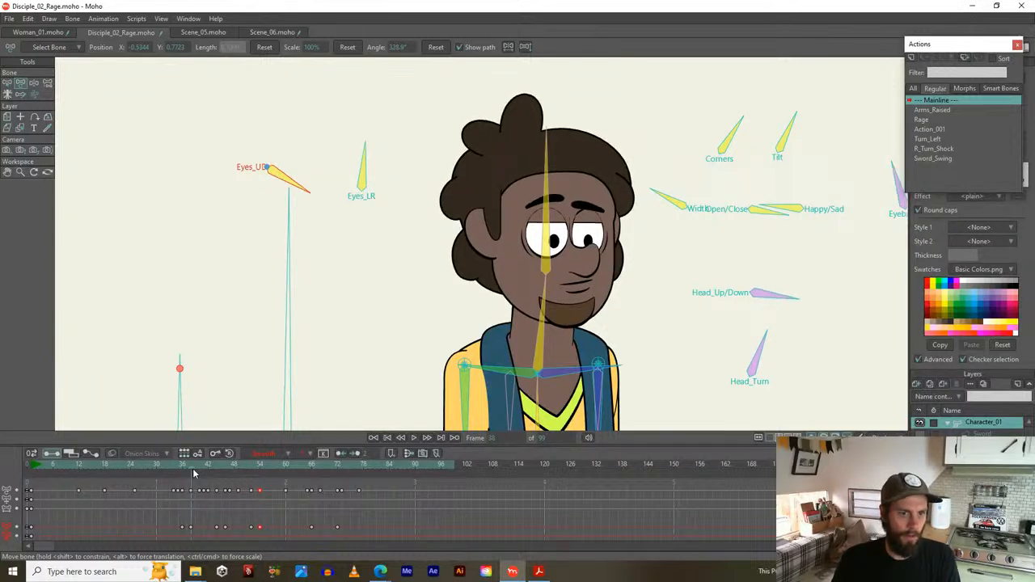
{"action": "left_click_drag", "start_coordinate": [299, 199], "coordinate": [379, 172]}
{"action": "left_click_drag", "start_coordinate": [298, 166], "coordinate": [302, 161]}
Copy the Eyes_UD and Eyes_LR keyframes from frame 38 to frame 44 and check the eye movement around them
{"action": "left_click_drag", "start_coordinate": [165, 469], "coordinate": [219, 468]}
{"action": "left_click", "coordinate": [190, 527]}
{"action": "left_click", "coordinate": [364, 166]}
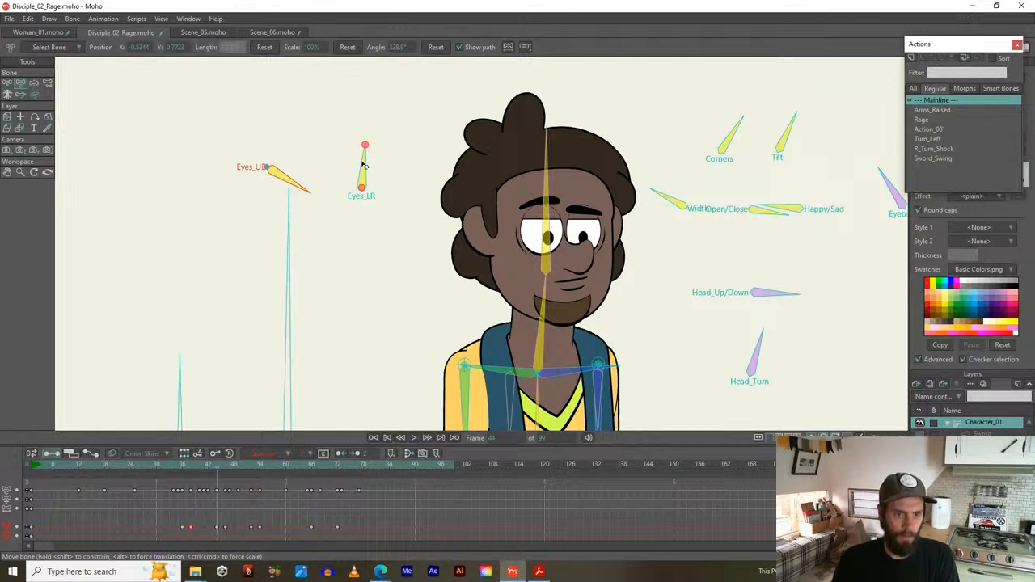
{"action": "key", "text": "z"}
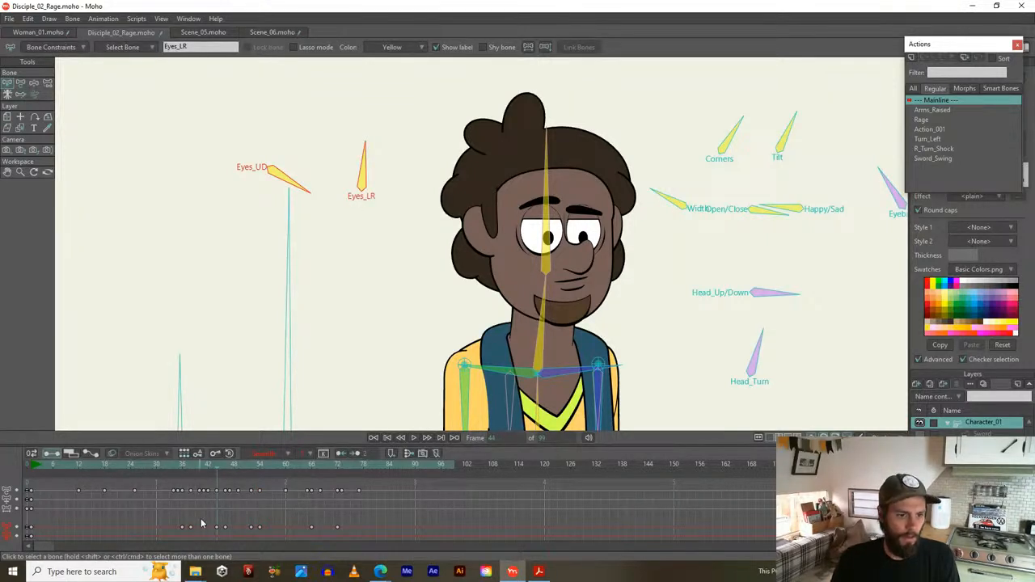
{"action": "left_click", "coordinate": [190, 466]}
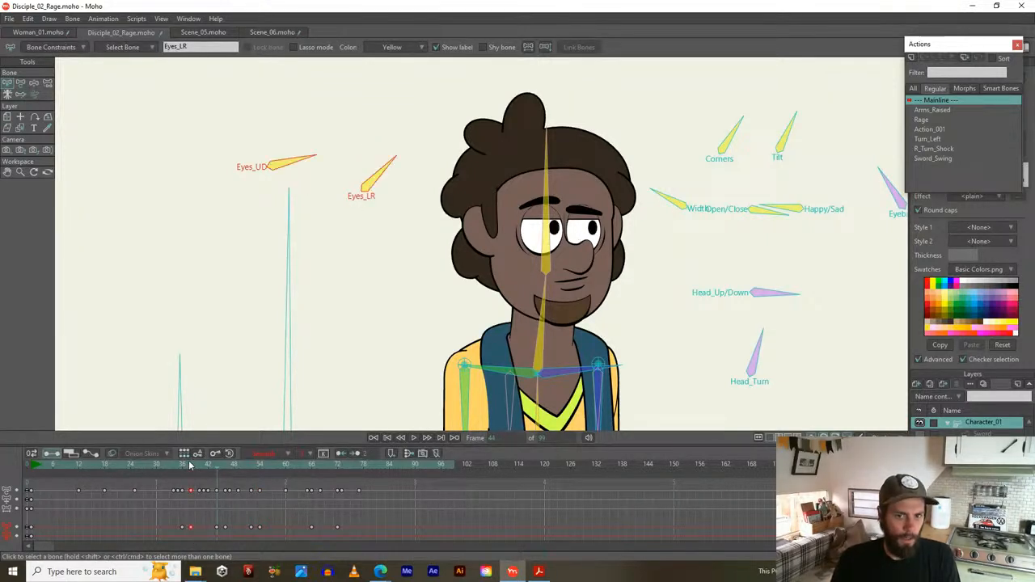
{"action": "left_click_drag", "start_coordinate": [179, 464], "coordinate": [227, 473]}
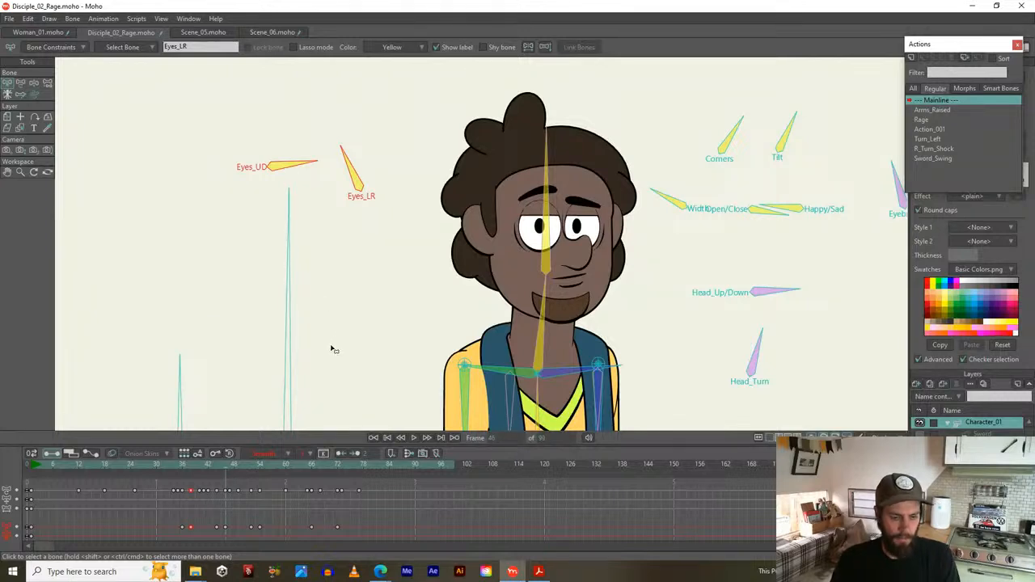
Rotate the Eyes_LR bone clockwise and the Eyes_UD bone upward at frame 46
{"action": "key", "text": "t"}
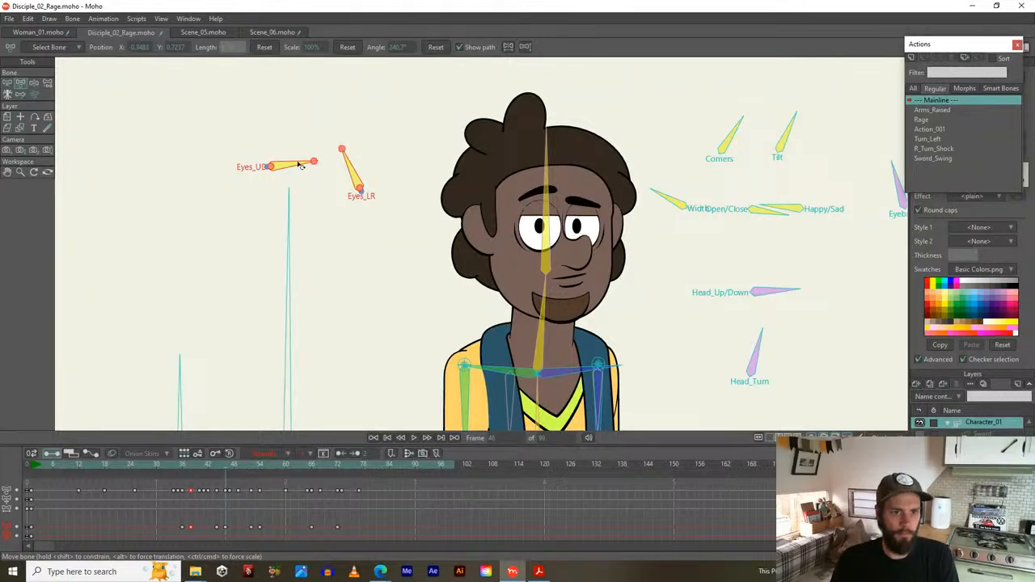
{"action": "key", "text": "z"}
{"action": "key", "text": "t"}
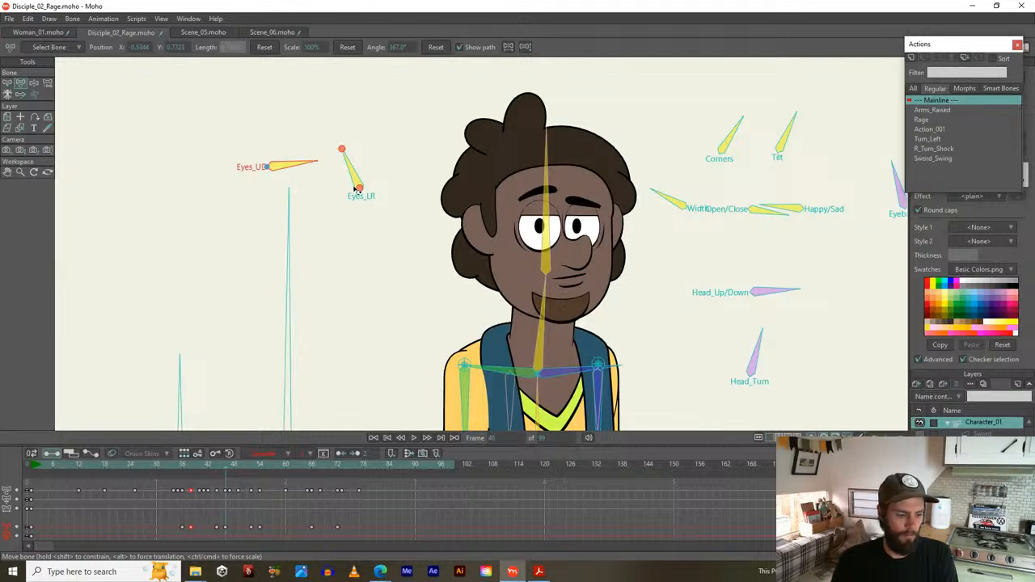
{"action": "left_click_drag", "start_coordinate": [353, 169], "coordinate": [435, 171]}
{"action": "left_click_drag", "start_coordinate": [302, 167], "coordinate": [307, 147]}
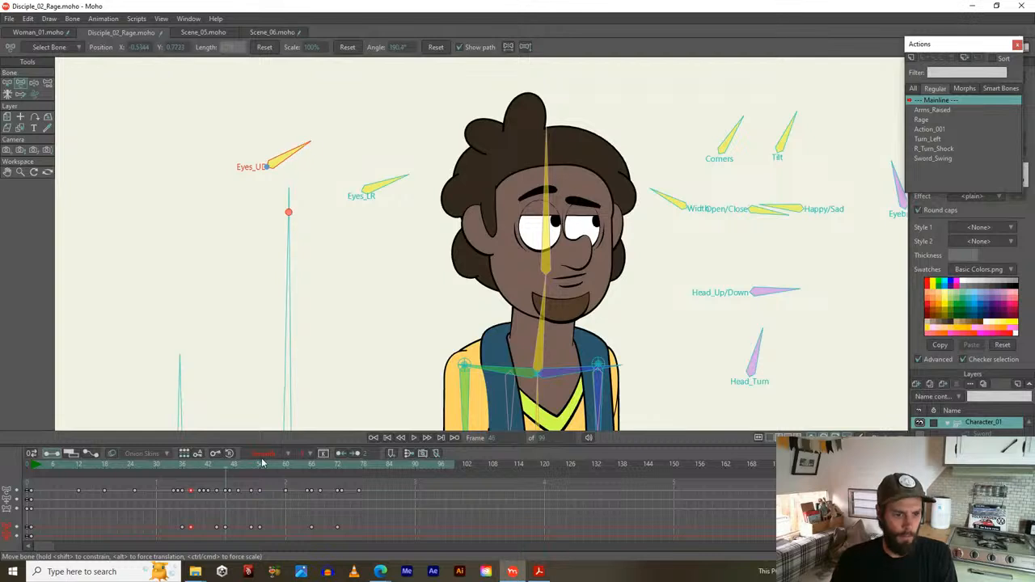
Copy the Eyes_UD and Eyes_LR keyframes from frame 46 to frame 52 and play back the animation
{"action": "left_click_drag", "start_coordinate": [223, 468], "coordinate": [252, 465]}
{"action": "key", "text": "b"}
{"action": "left_click", "coordinate": [352, 169]}
{"action": "left_click", "coordinate": [291, 169], "text": "shift"}
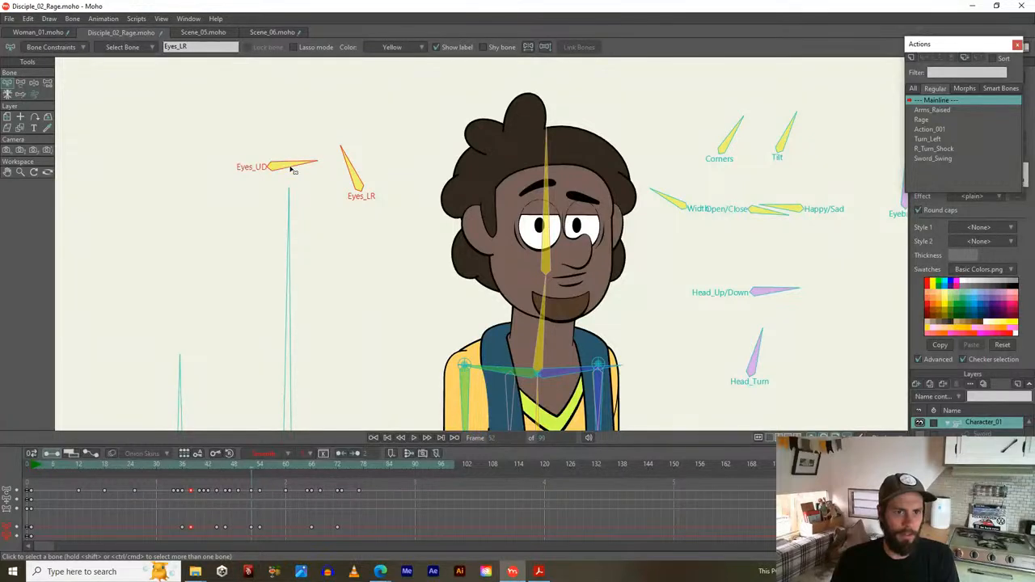
{"action": "left_click", "coordinate": [225, 527]}
{"action": "key", "text": "ctrl+v"}
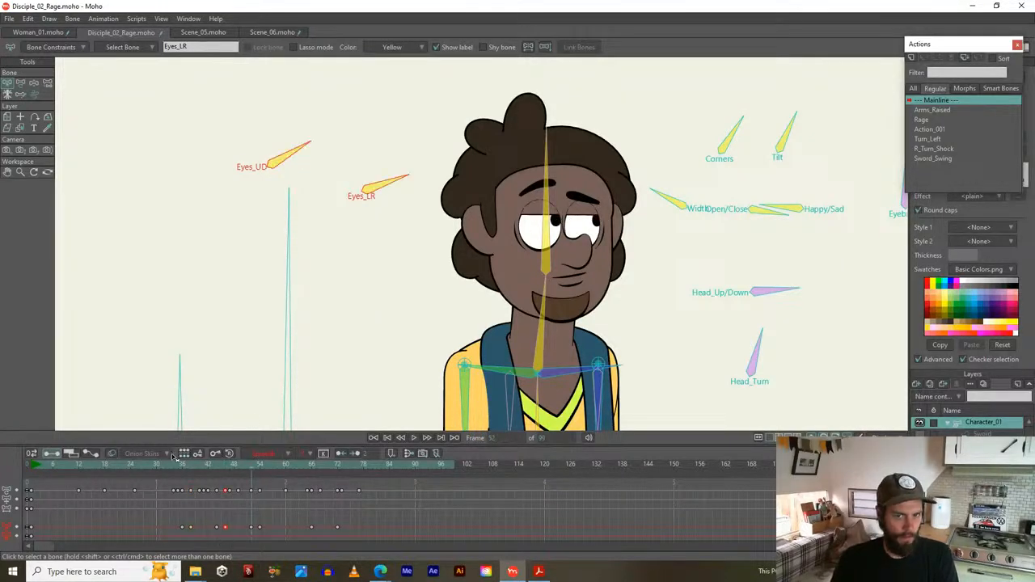
{"action": "left_click_drag", "start_coordinate": [175, 463], "coordinate": [458, 478]}
{"action": "scroll", "coordinate": [496, 330], "scroll_direction": "down", "scroll_amount": 3}
{"action": "key", "text": "space"}
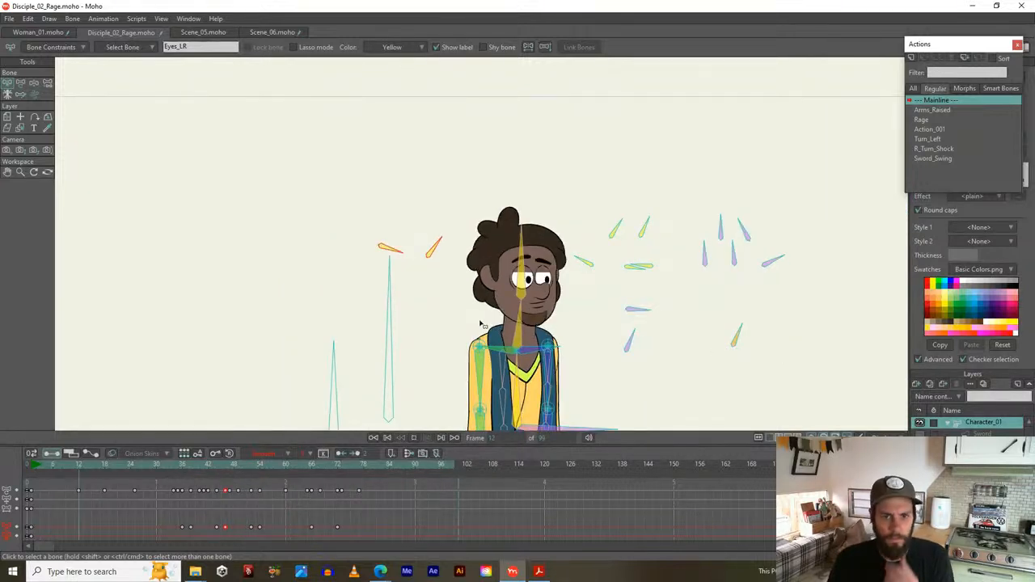
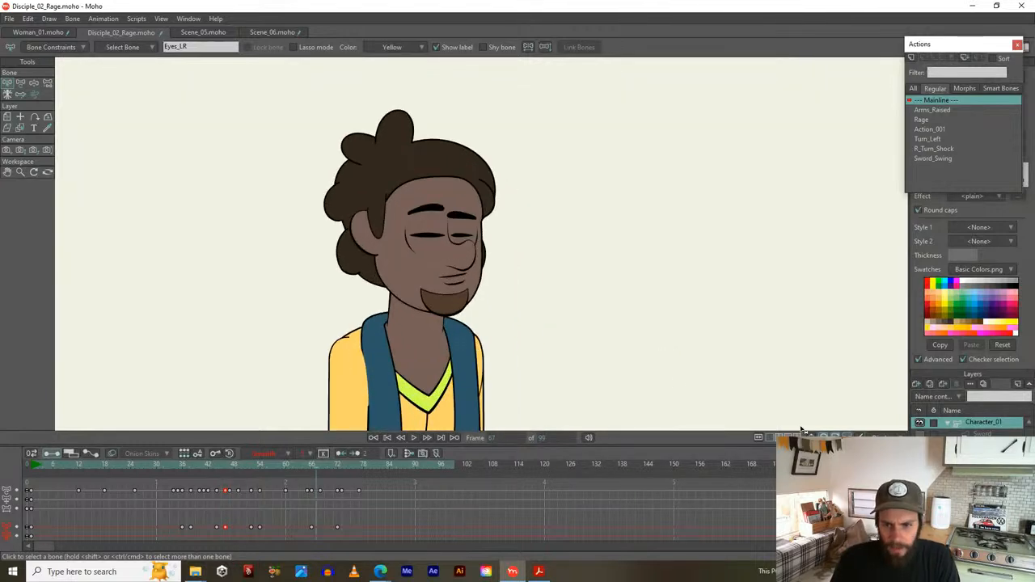
{"action": "key", "text": "space"}
Delete the Eyes_UD and Eyes_LR keyframes at frames 44 and 46 and play back the eye movement
{"action": "left_click_drag", "start_coordinate": [499, 293], "coordinate": [590, 229]}
{"action": "left_click_drag", "start_coordinate": [191, 466], "coordinate": [227, 477]}
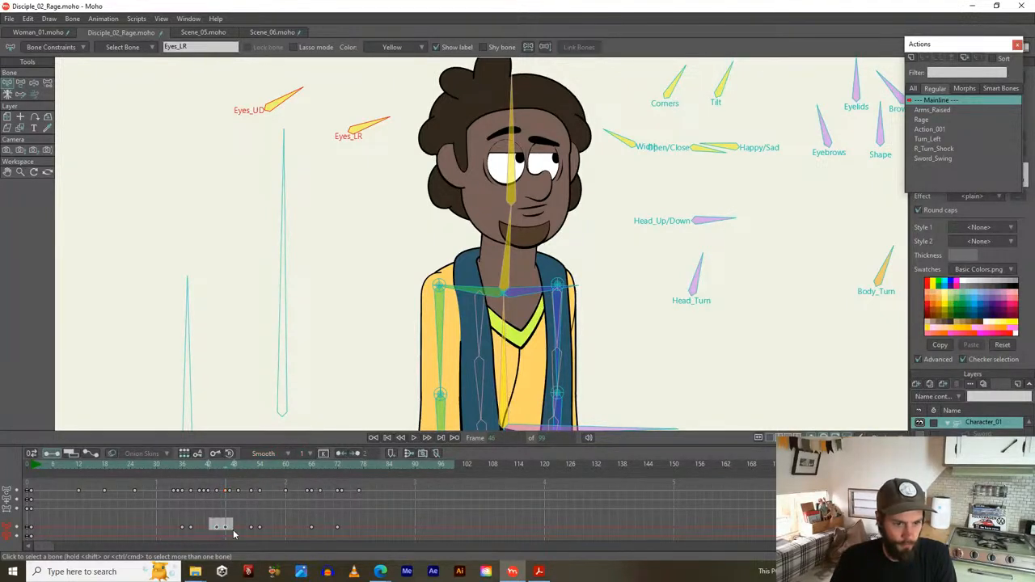
{"action": "left_click_drag", "start_coordinate": [233, 529], "coordinate": [188, 546]}
{"action": "key", "text": "Delete"}
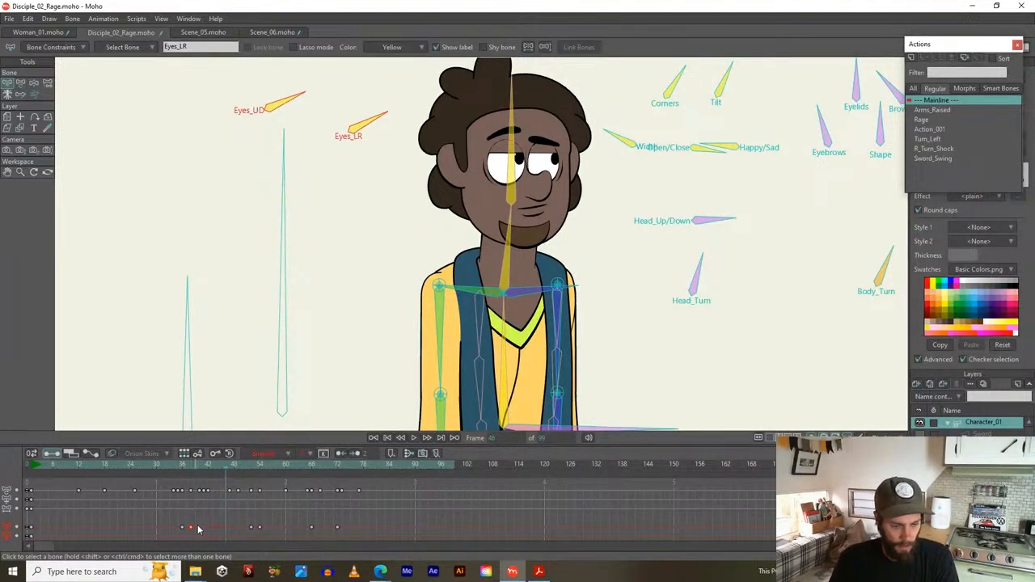
{"action": "left_click", "coordinate": [249, 465]}
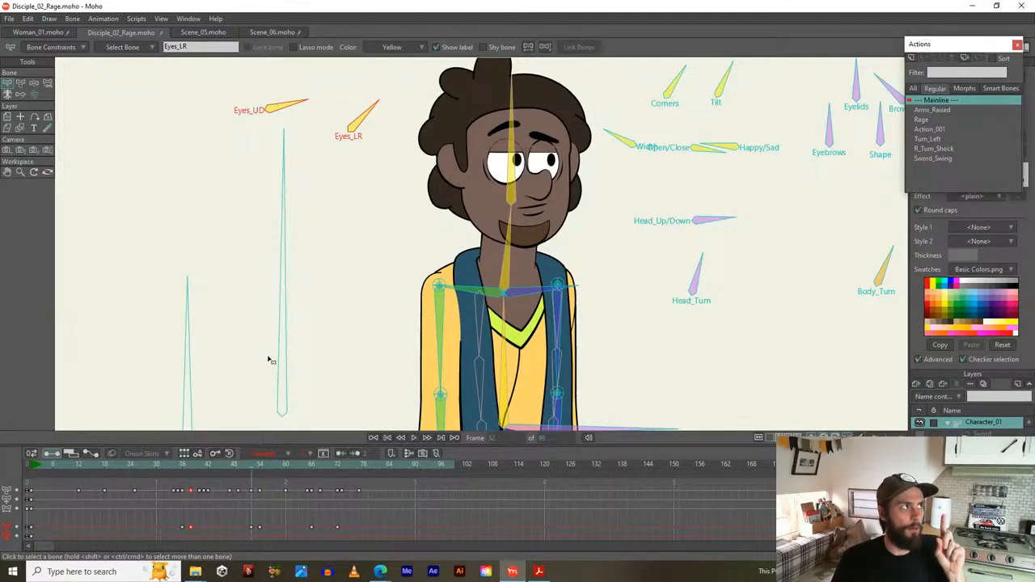
{"action": "key", "text": "space"}
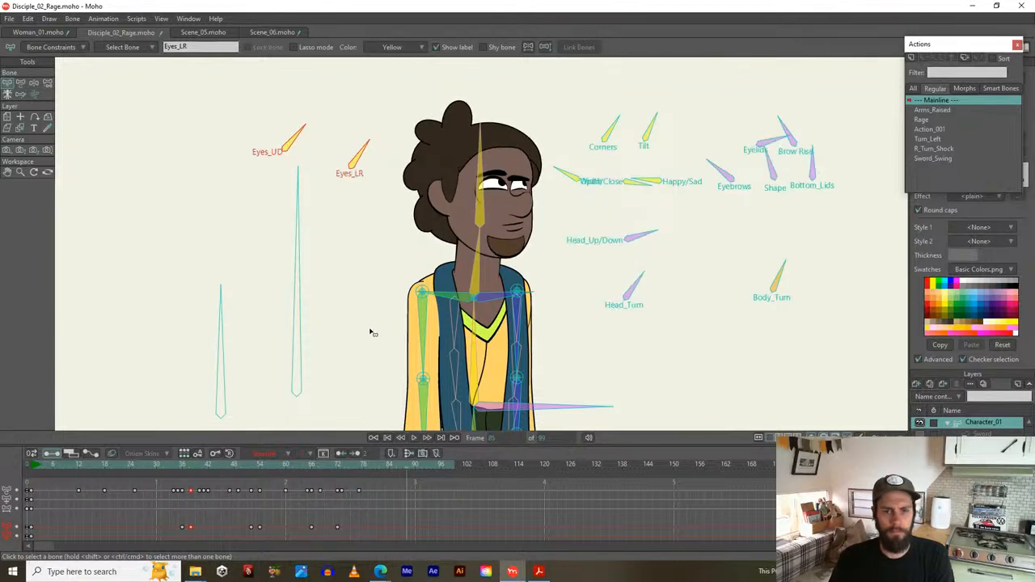
{"action": "left_click_drag", "start_coordinate": [168, 465], "coordinate": [383, 483]}
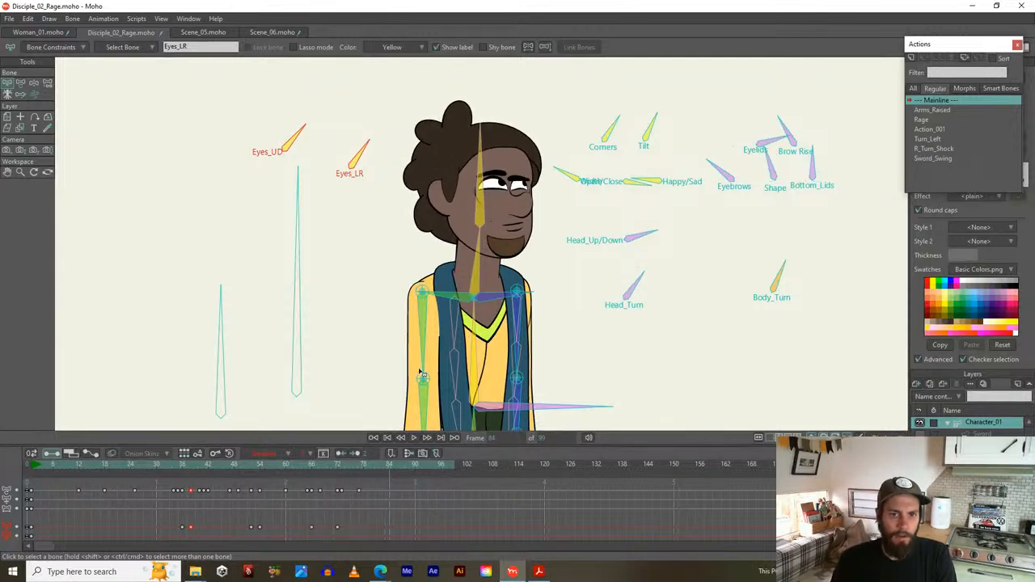
Deselect all bones and add keyframes in the bone channels at frame 80 to hold the current pose
{"action": "scroll", "coordinate": [425, 371], "scroll_direction": "down", "scroll_amount": 1}
{"action": "left_click_drag", "start_coordinate": [424, 368], "coordinate": [431, 297]}
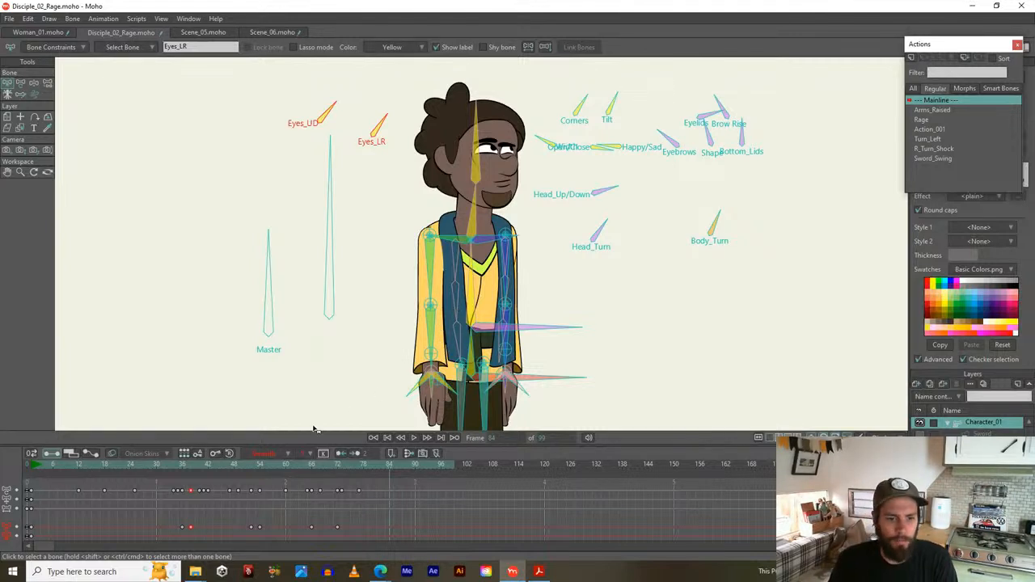
{"action": "left_click_drag", "start_coordinate": [321, 468], "coordinate": [372, 466]}
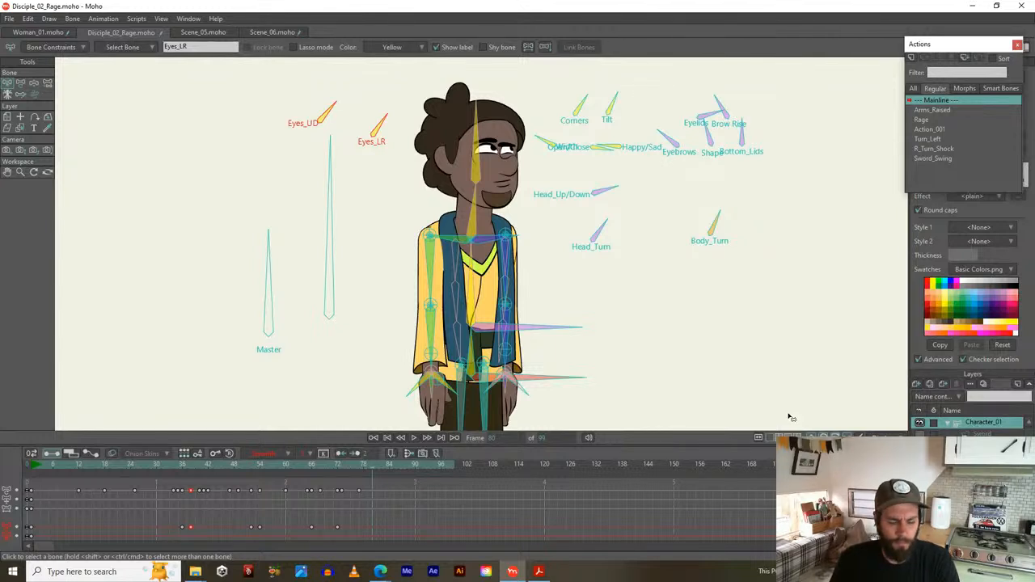
{"action": "left_click", "coordinate": [373, 273]}
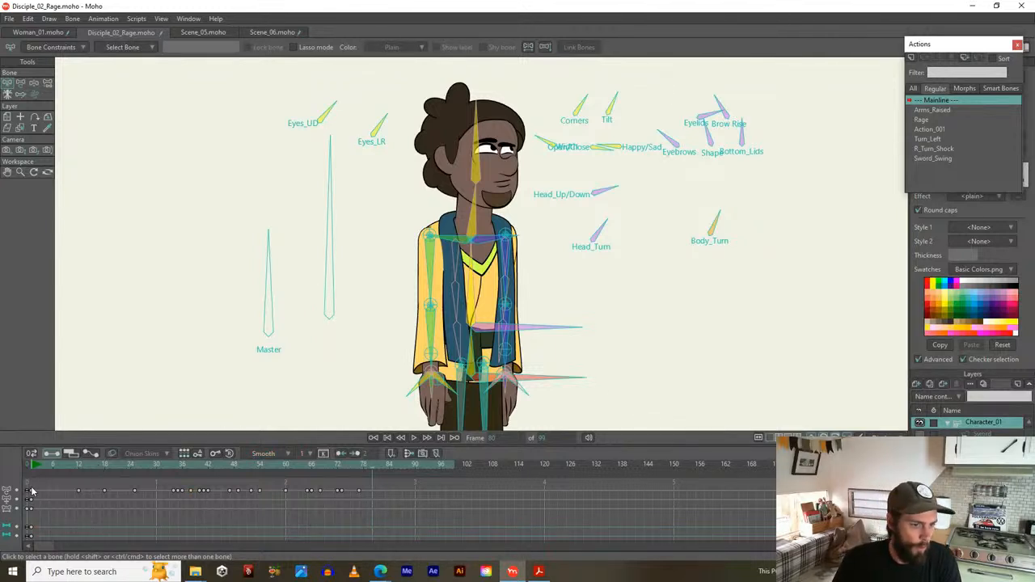
{"action": "right_click", "coordinate": [372, 495]}
{"action": "left_click", "coordinate": [392, 357]}
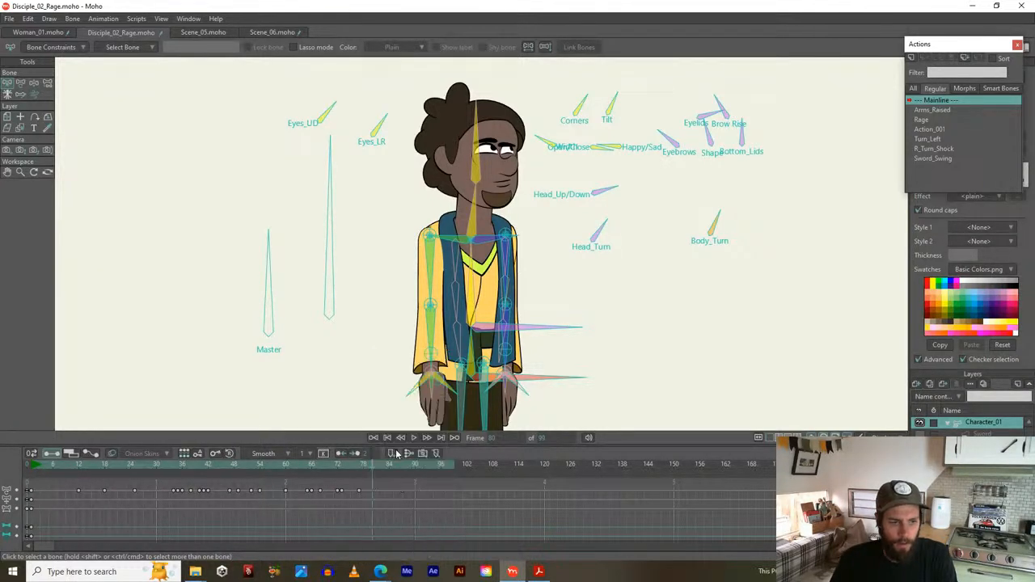
{"action": "right_click", "coordinate": [374, 506]}
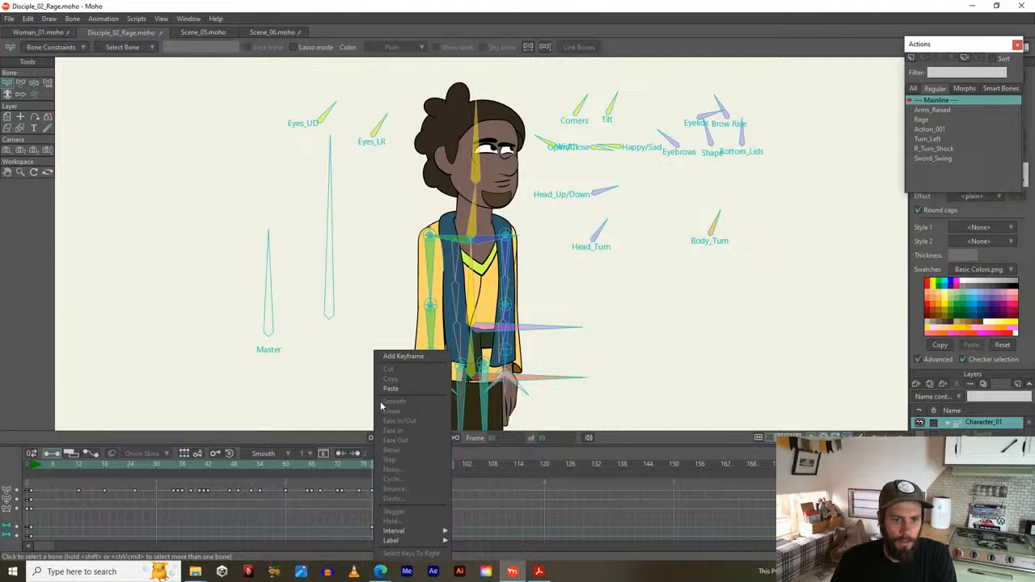
{"action": "left_click", "coordinate": [398, 357]}
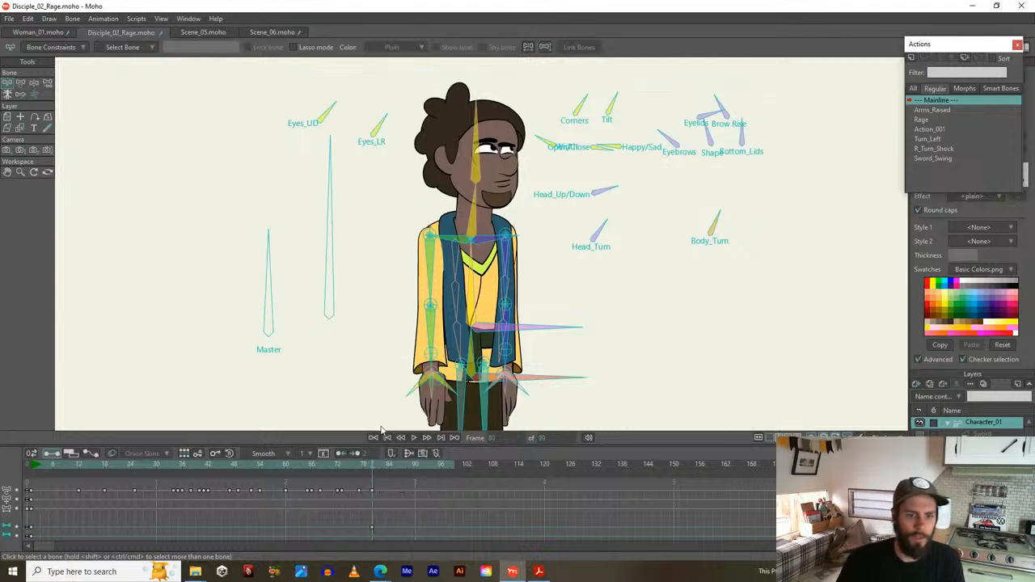
{"action": "right_click", "coordinate": [374, 511]}
{"action": "left_click", "coordinate": [398, 356]}
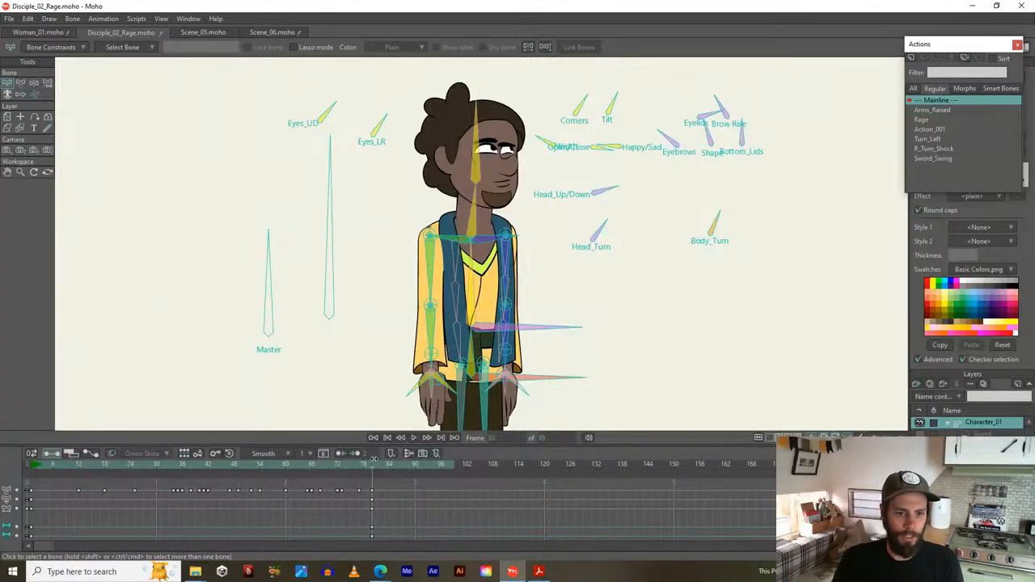
Raise the character's left arm at frame 92, bending the forearm and rotating the hand toward the forehead
{"action": "left_click_drag", "start_coordinate": [375, 471], "coordinate": [425, 474]}
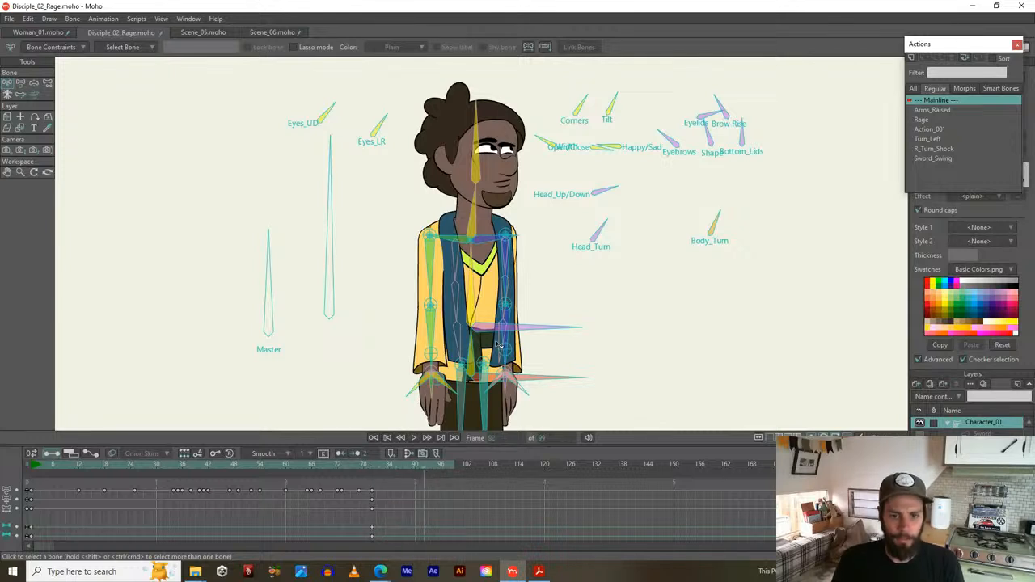
{"action": "key", "text": "t"}
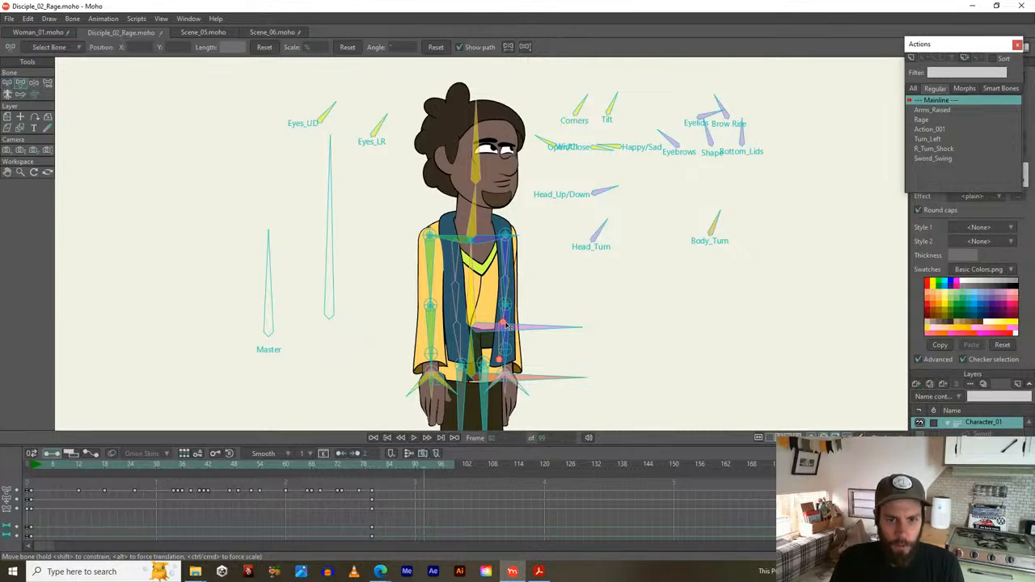
{"action": "left_click_drag", "start_coordinate": [511, 318], "coordinate": [523, 306]}
{"action": "left_click_drag", "start_coordinate": [511, 266], "coordinate": [559, 231]}
{"action": "scroll", "coordinate": [559, 231], "scroll_direction": "up", "scroll_amount": 2}
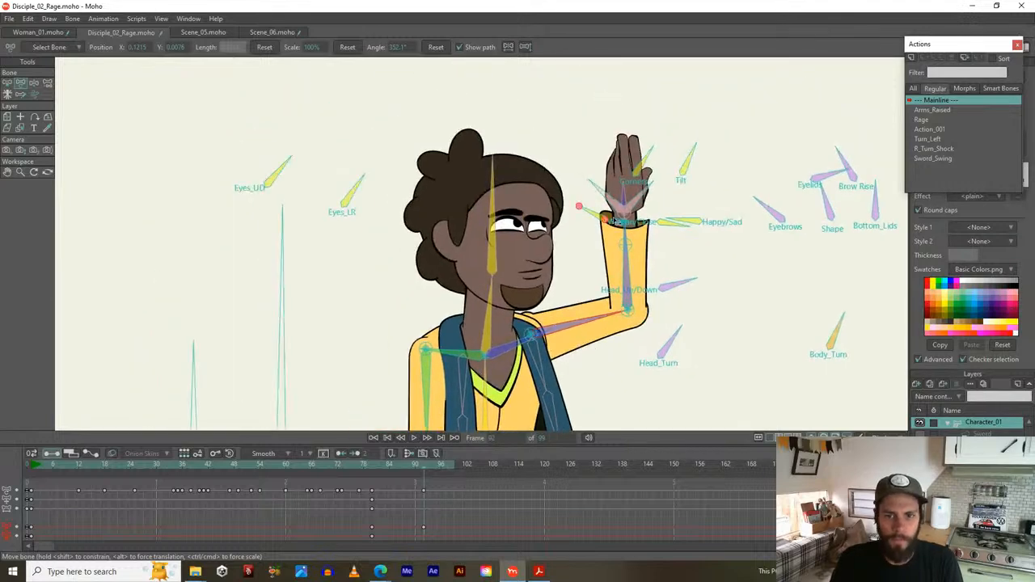
{"action": "left_click_drag", "start_coordinate": [623, 197], "coordinate": [612, 192]}
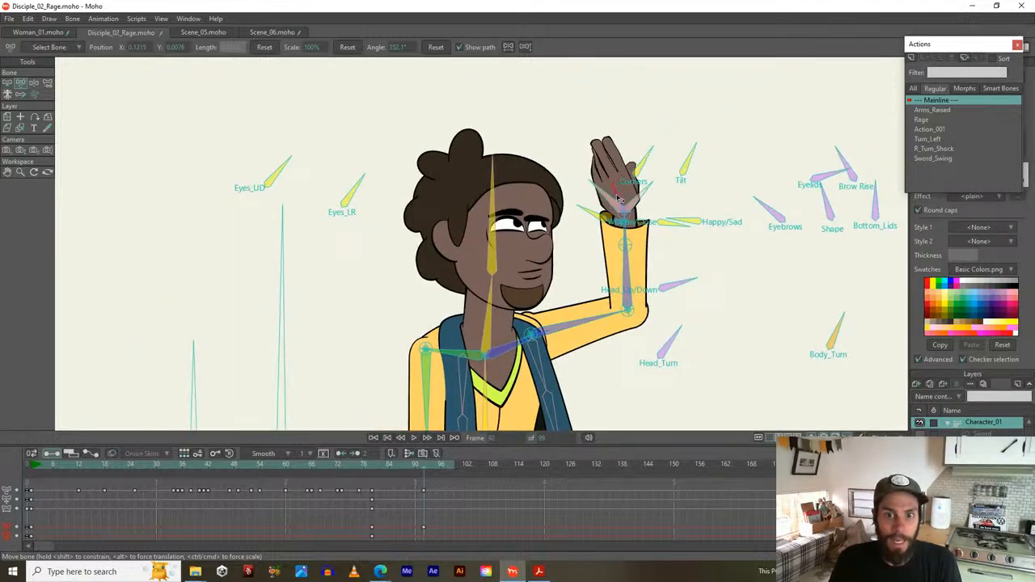
{"action": "left_click_drag", "start_coordinate": [629, 263], "coordinate": [605, 284]}
{"action": "left_click", "coordinate": [604, 284]}
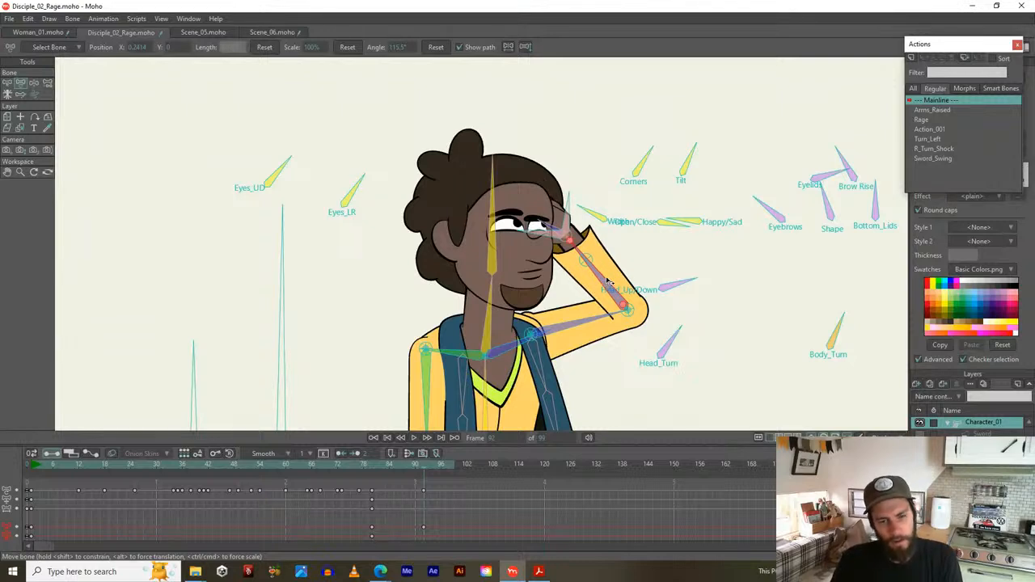
{"action": "left_click", "coordinate": [599, 312]}
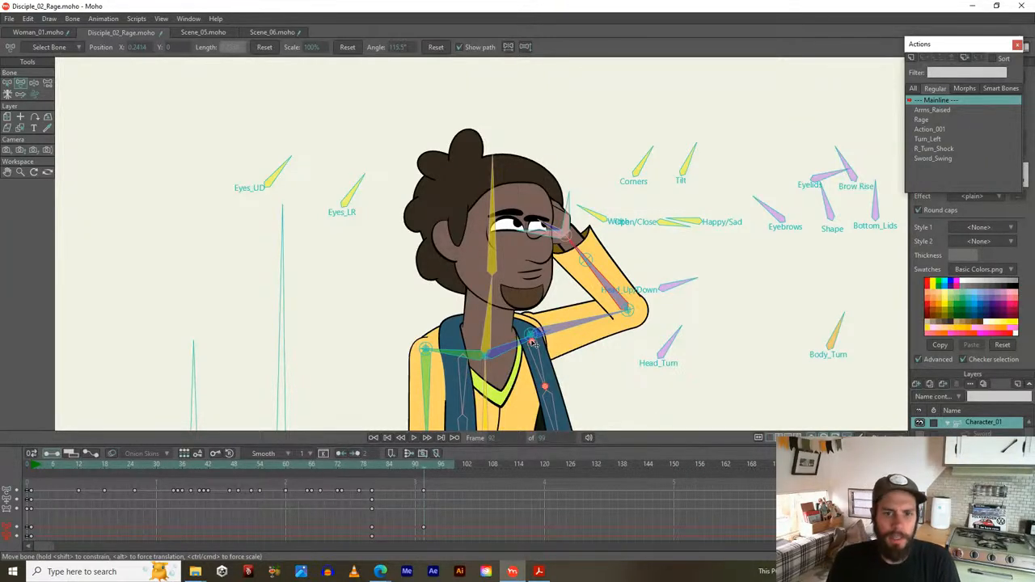
{"action": "left_click_drag", "start_coordinate": [579, 285], "coordinate": [583, 253]}
Lean the torso back at frame 92 and pose the head with the Head_Up/Down, Head_Turn and head bones
{"action": "scroll", "coordinate": [564, 241], "scroll_direction": "down", "scroll_amount": 2}
{"action": "mouse_move", "coordinate": [507, 334]}
{"action": "left_mouse_down"}
{"action": "mouse_move", "coordinate": [492, 227]}
{"action": "mouse_move", "coordinate": [499, 321]}
{"action": "left_mouse_up"}
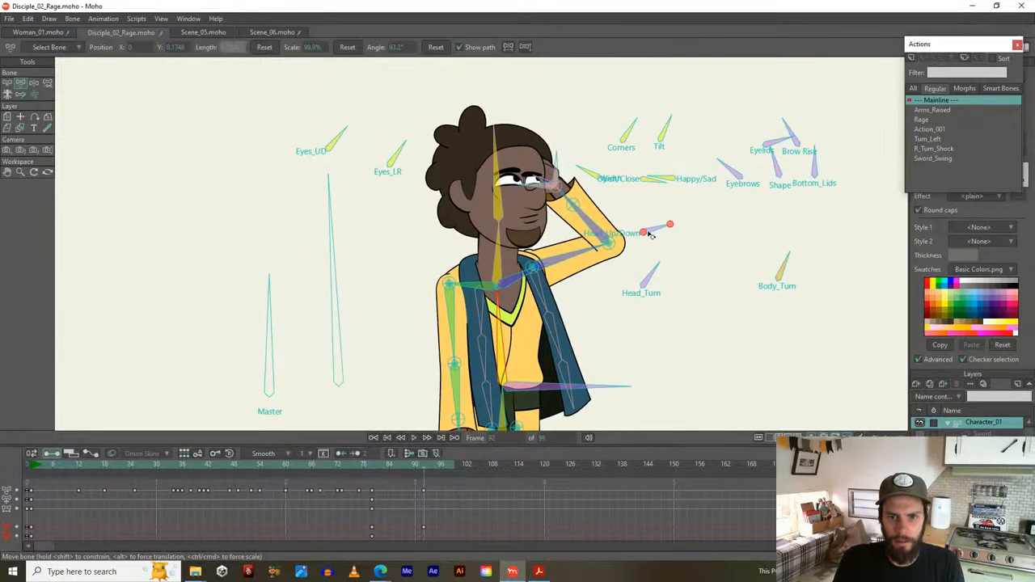
{"action": "left_click_drag", "start_coordinate": [661, 229], "coordinate": [656, 223]}
{"action": "left_click_drag", "start_coordinate": [658, 269], "coordinate": [659, 277]}
{"action": "left_click", "coordinate": [509, 202]}
{"action": "left_click_drag", "start_coordinate": [503, 184], "coordinate": [490, 186]}
Rotate the bones of the character's lowered right arm slightly away from the body at frame 92
{"action": "left_click_drag", "start_coordinate": [499, 238], "coordinate": [536, 239]}
{"action": "mouse_move", "coordinate": [486, 324]}
{"action": "left_mouse_down"}
{"action": "mouse_move", "coordinate": [478, 395]}
{"action": "mouse_move", "coordinate": [480, 324]}
{"action": "left_mouse_up"}
{"action": "left_click", "coordinate": [478, 323]}
{"action": "left_click_drag", "start_coordinate": [477, 240], "coordinate": [475, 244]}
{"action": "left_click", "coordinate": [483, 385]}
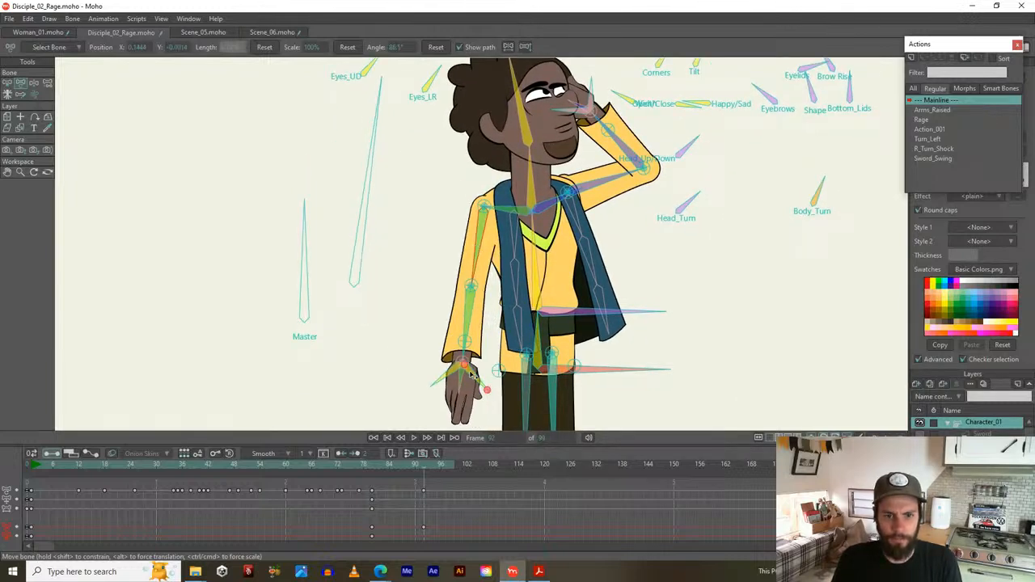
{"action": "left_click_drag", "start_coordinate": [457, 404], "coordinate": [457, 333]}
Fine-tune the hip and waist bones at frame 92 to support the leaning pose
{"action": "scroll", "coordinate": [446, 244], "scroll_direction": "down", "scroll_amount": 2}
{"action": "scroll", "coordinate": [445, 246], "scroll_direction": "up", "scroll_amount": 2}
{"action": "left_click_drag", "start_coordinate": [564, 329], "coordinate": [565, 328]}
{"action": "left_click", "coordinate": [558, 285]}
{"action": "mouse_move", "coordinate": [561, 285]}
{"action": "left_mouse_down"}
{"action": "mouse_move", "coordinate": [576, 289]}
{"action": "mouse_move", "coordinate": [589, 273]}
{"action": "mouse_move", "coordinate": [588, 288]}
{"action": "mouse_move", "coordinate": [579, 281]}
{"action": "left_mouse_up"}
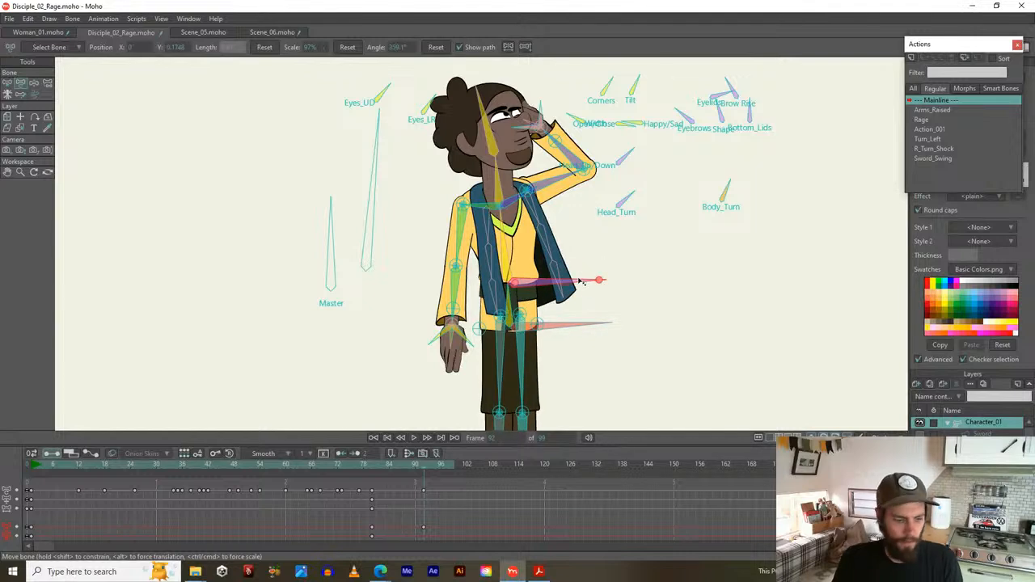
{"action": "left_click", "coordinate": [566, 325]}
Raise the elbow of the left arm at frame 92 and reposition its elbow joint bone
{"action": "scroll", "coordinate": [487, 262], "scroll_direction": "up", "scroll_amount": 1}
{"action": "left_click_drag", "start_coordinate": [532, 197], "coordinate": [558, 284]}
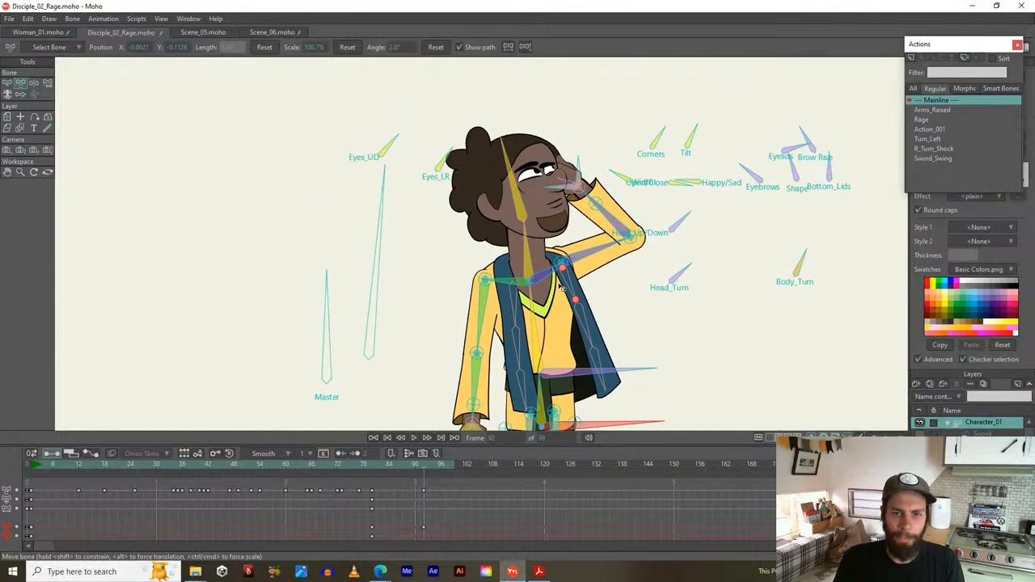
{"action": "left_click_drag", "start_coordinate": [564, 234], "coordinate": [573, 295]}
{"action": "scroll", "coordinate": [573, 295], "scroll_direction": "up", "scroll_amount": 1}
{"action": "left_click_drag", "start_coordinate": [560, 241], "coordinate": [606, 180]}
{"action": "scroll", "coordinate": [605, 182], "scroll_direction": "down", "scroll_amount": 4}
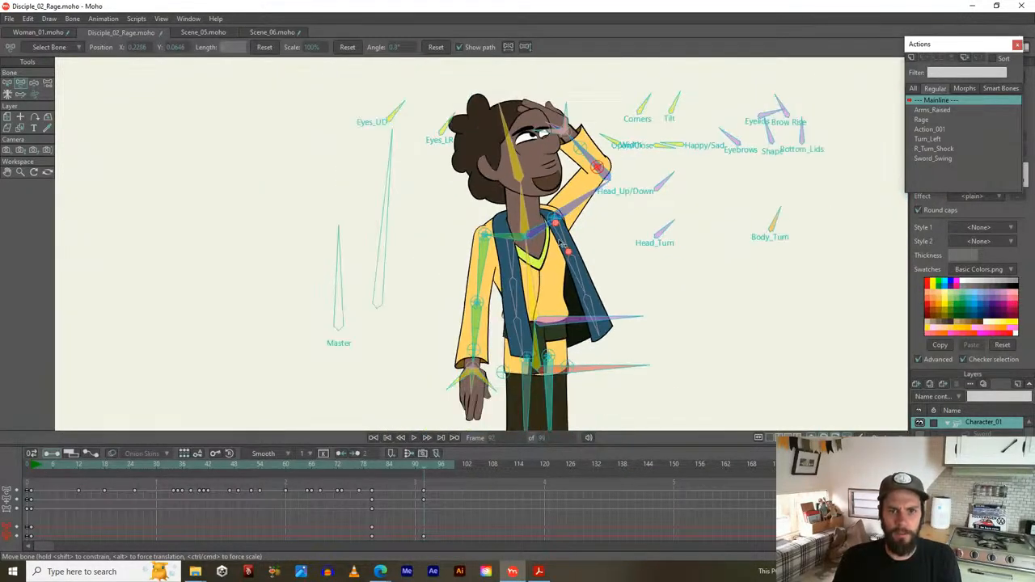
{"action": "left_click_drag", "start_coordinate": [563, 244], "coordinate": [533, 267]}
Extend the end of the playback range to frame 121 and review the arm-raise animation
{"action": "left_click_drag", "start_coordinate": [361, 466], "coordinate": [314, 483]}
{"action": "key", "text": "space"}
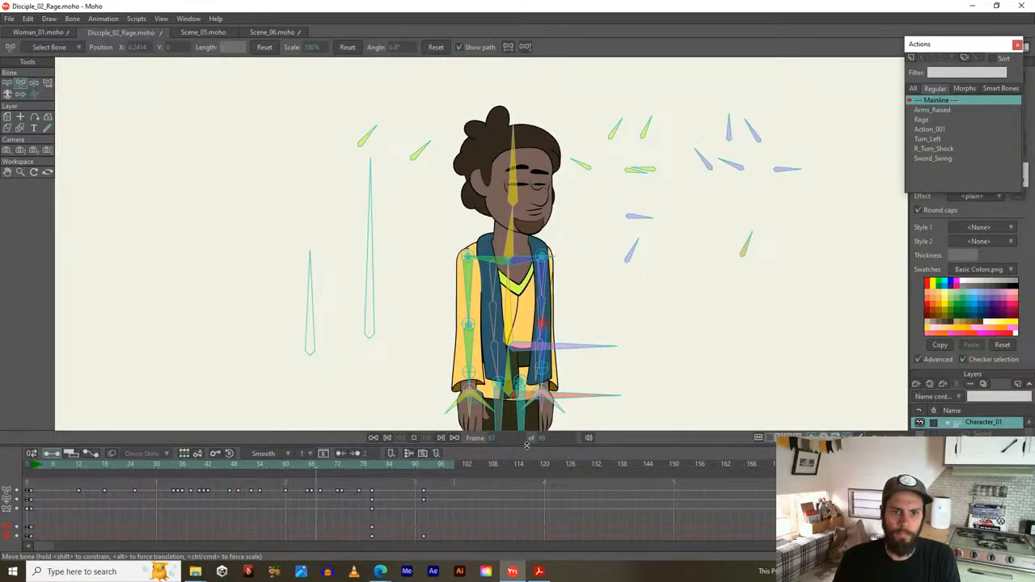
{"action": "key", "text": "space"}
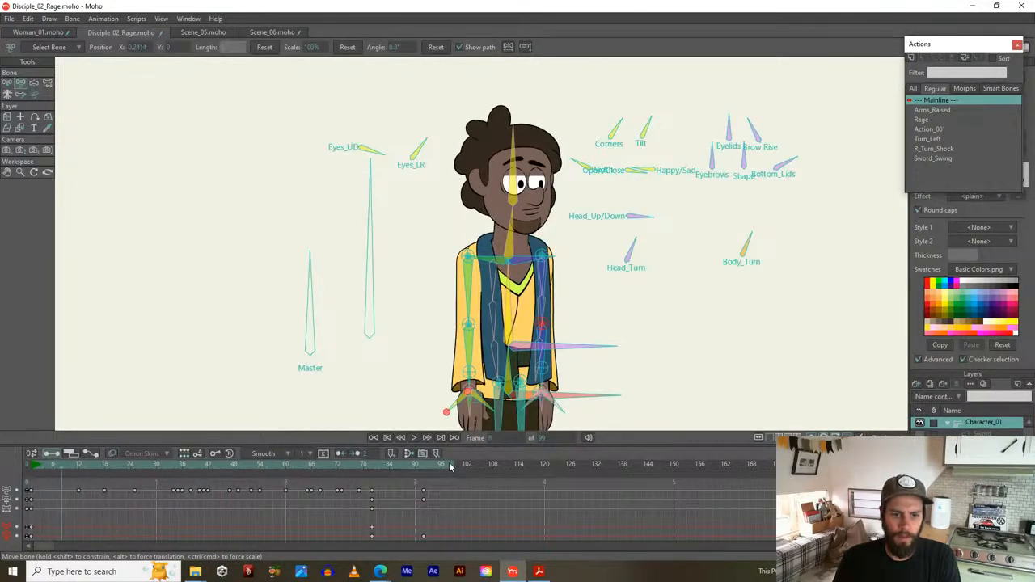
{"action": "left_click", "coordinate": [548, 465], "text": "alt"}
{"action": "key", "text": "space"}
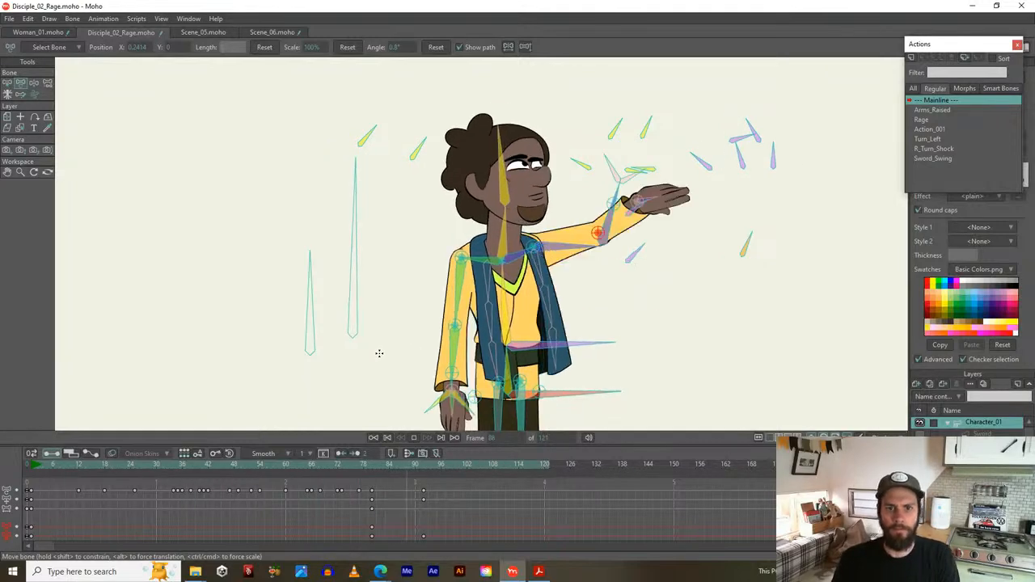
{"action": "key", "text": "space"}
{"action": "left_click_drag", "start_coordinate": [335, 465], "coordinate": [290, 463]}
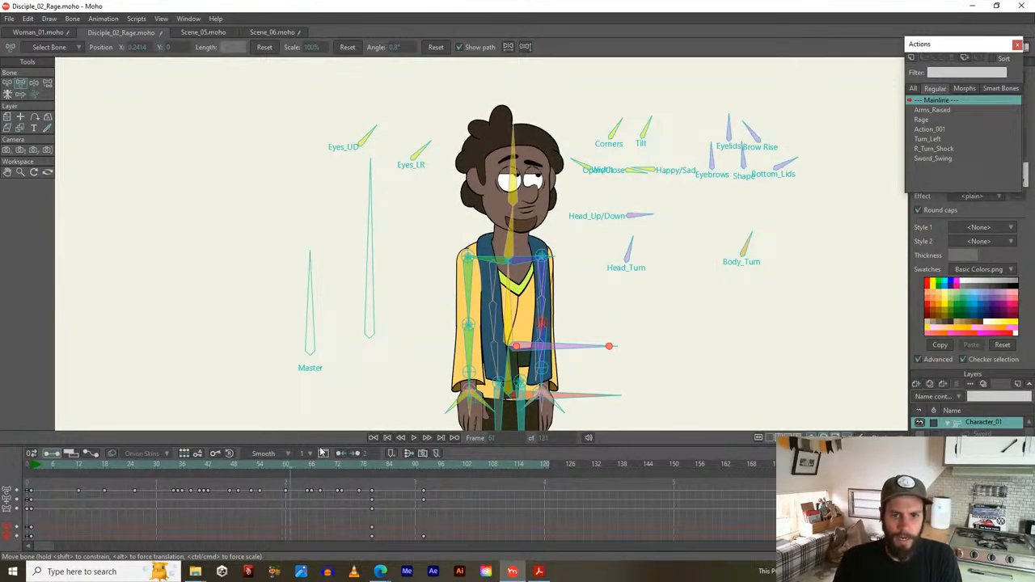
{"action": "scroll", "coordinate": [536, 267], "scroll_direction": "up", "scroll_amount": 2}
{"action": "scroll", "coordinate": [538, 266], "scroll_direction": "up", "scroll_amount": 2}
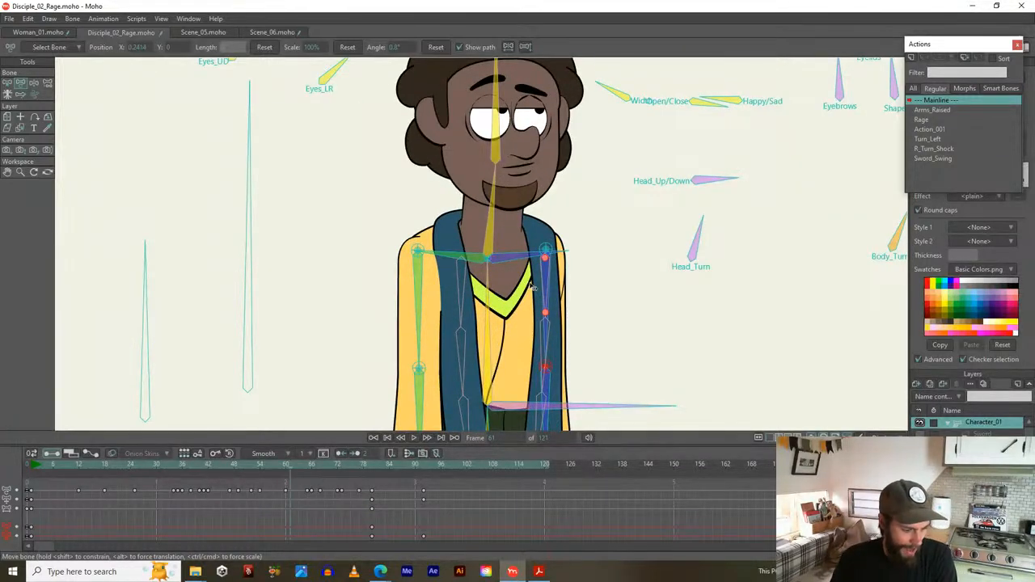
Set keys on the upper and lower bones of the left arm at frame 61 to hold its lowered pose
{"action": "scroll", "coordinate": [546, 277], "scroll_direction": "up", "scroll_amount": 2}
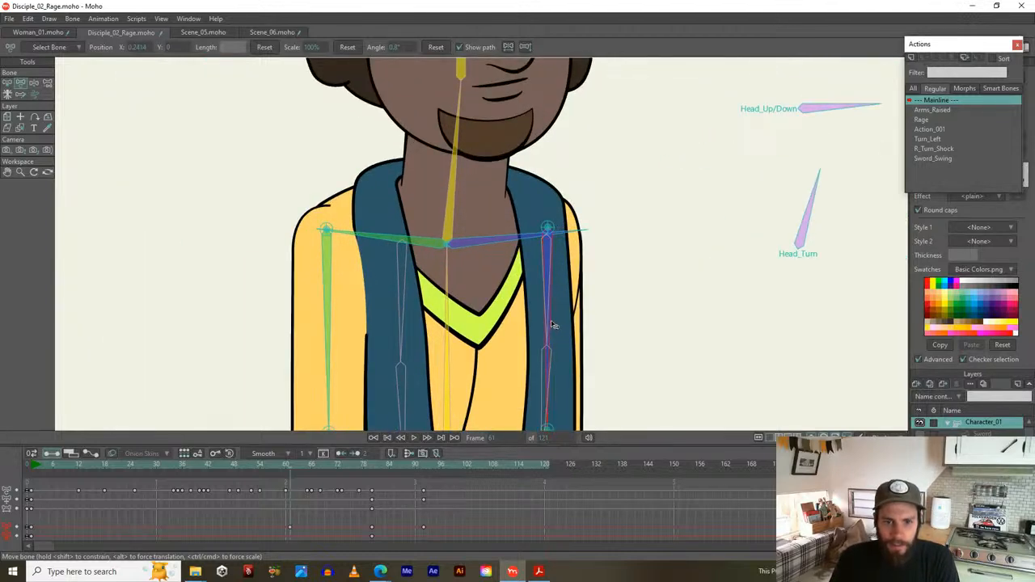
{"action": "scroll", "coordinate": [551, 322], "scroll_direction": "down", "scroll_amount": 2}
{"action": "left_click_drag", "start_coordinate": [548, 408], "coordinate": [531, 267]}
{"action": "left_click", "coordinate": [533, 278]}
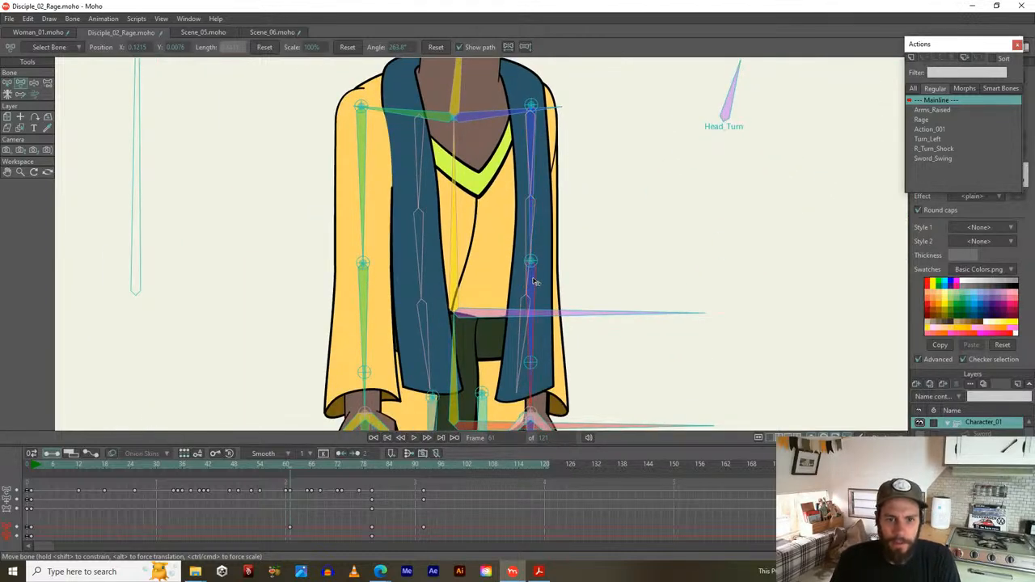
{"action": "scroll", "coordinate": [534, 282], "scroll_direction": "down", "scroll_amount": 2}
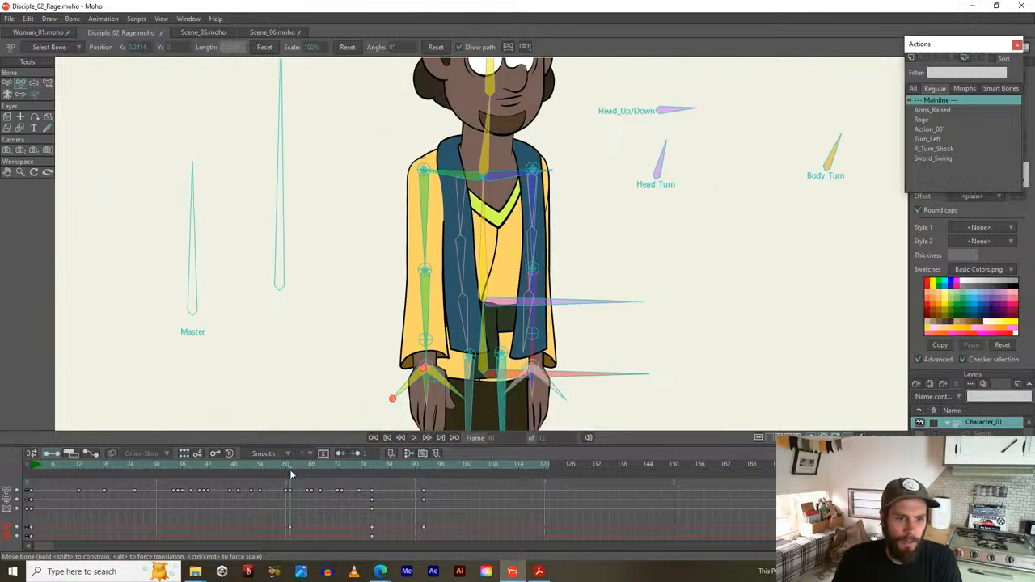
Swing the left elbow outward from the body at frame 73, adjust its lower arm, and check the motion from frame 61
{"action": "left_click_drag", "start_coordinate": [291, 467], "coordinate": [343, 464]}
{"action": "left_click_drag", "start_coordinate": [467, 256], "coordinate": [433, 315]}
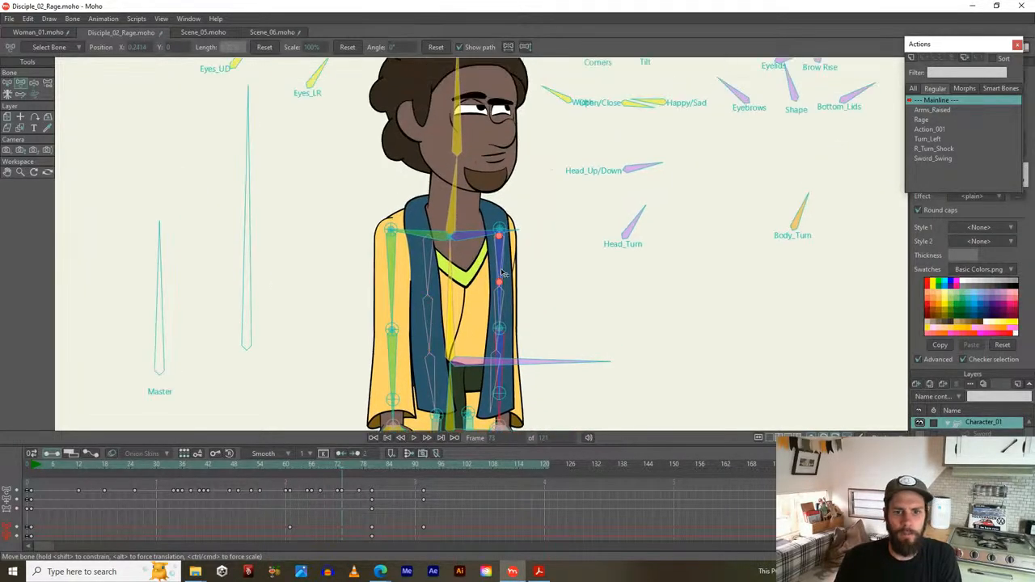
{"action": "left_click_drag", "start_coordinate": [502, 262], "coordinate": [494, 239]}
{"action": "left_click", "coordinate": [543, 351]}
{"action": "mouse_move", "coordinate": [508, 293]}
{"action": "left_mouse_down"}
{"action": "mouse_move", "coordinate": [499, 293]}
{"action": "mouse_move", "coordinate": [519, 277]}
{"action": "mouse_move", "coordinate": [516, 285]}
{"action": "left_mouse_up"}
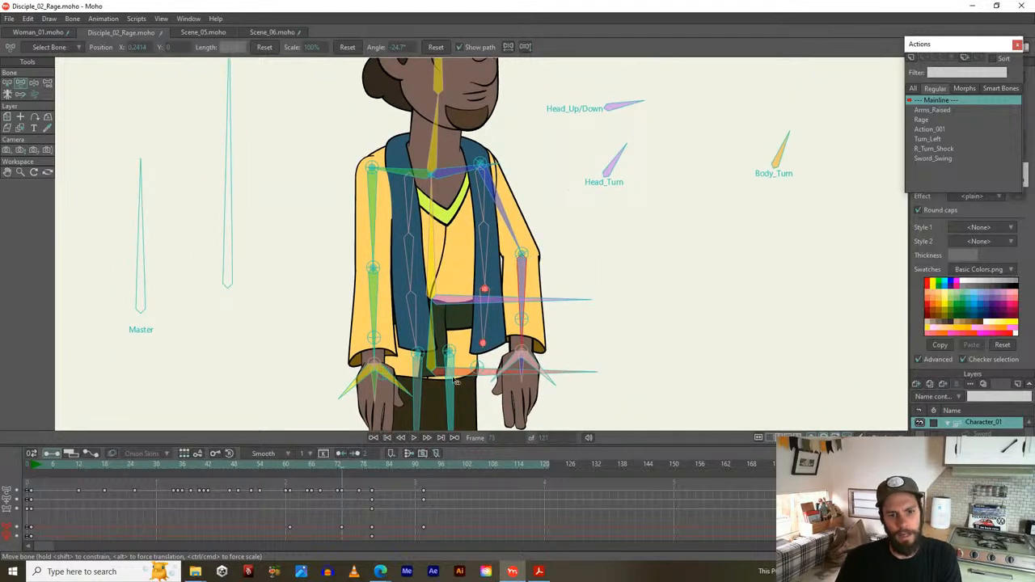
{"action": "left_click_drag", "start_coordinate": [288, 464], "coordinate": [346, 464]}
{"action": "scroll", "coordinate": [360, 428], "scroll_direction": "down", "scroll_amount": 3}
{"action": "left_click_drag", "start_coordinate": [278, 469], "coordinate": [342, 462]}
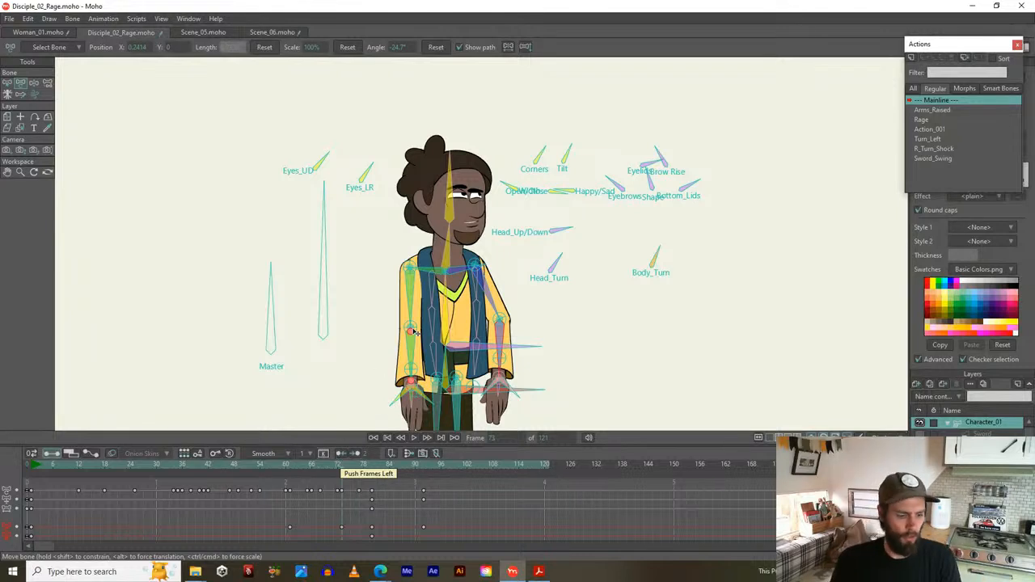
{"action": "scroll", "coordinate": [431, 311], "scroll_direction": "up", "scroll_amount": 1}
{"action": "left_click_drag", "start_coordinate": [431, 311], "coordinate": [474, 237]}
{"action": "left_click", "coordinate": [395, 367]}
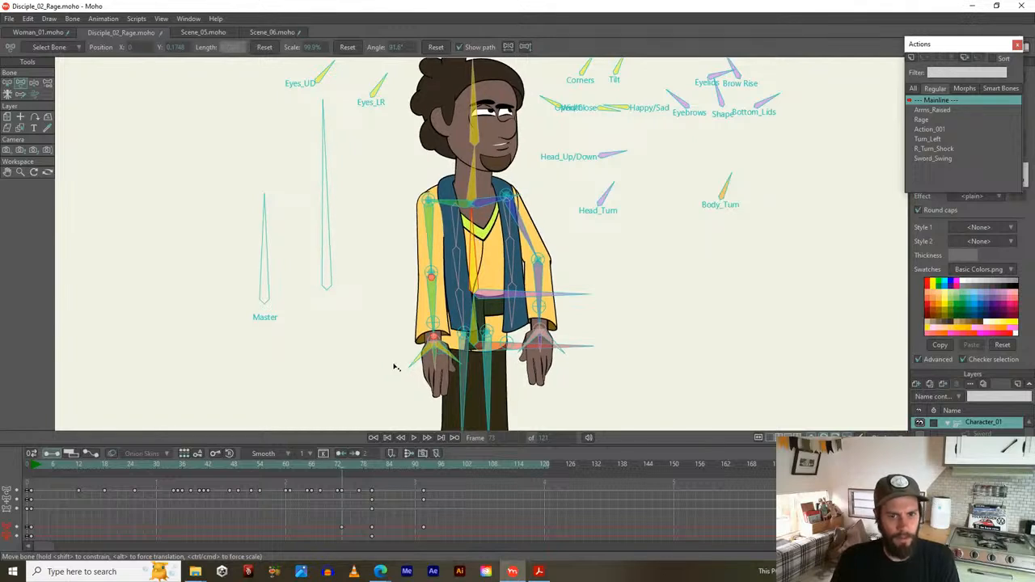
Set holding keys on the torso and neck bones at frame 61, and undo the last head bone tilt
{"action": "left_click", "coordinate": [287, 469]}
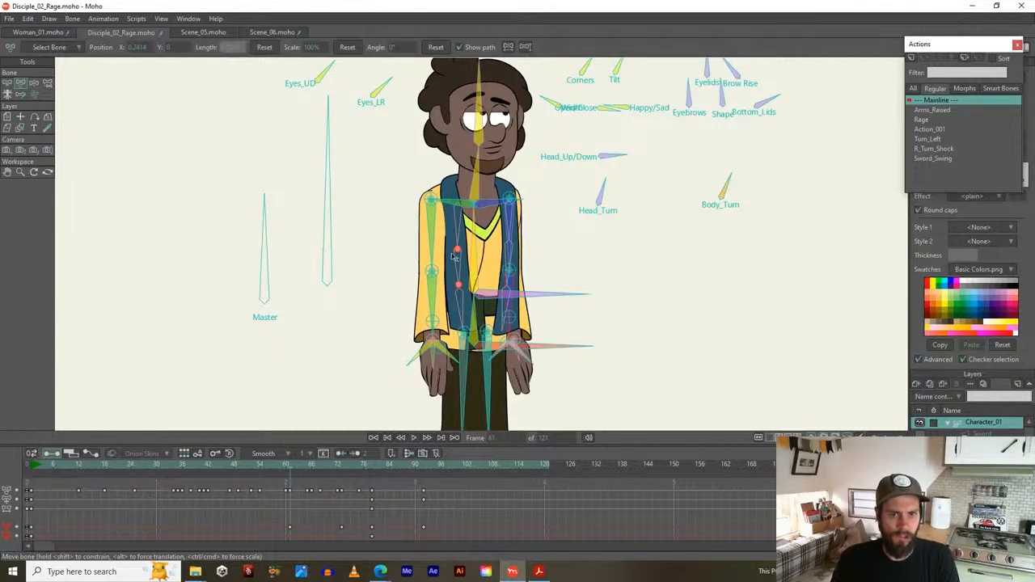
{"action": "left_click", "coordinate": [468, 180]}
{"action": "left_click", "coordinate": [474, 123]}
{"action": "left_click_drag", "start_coordinate": [478, 113], "coordinate": [480, 113]}
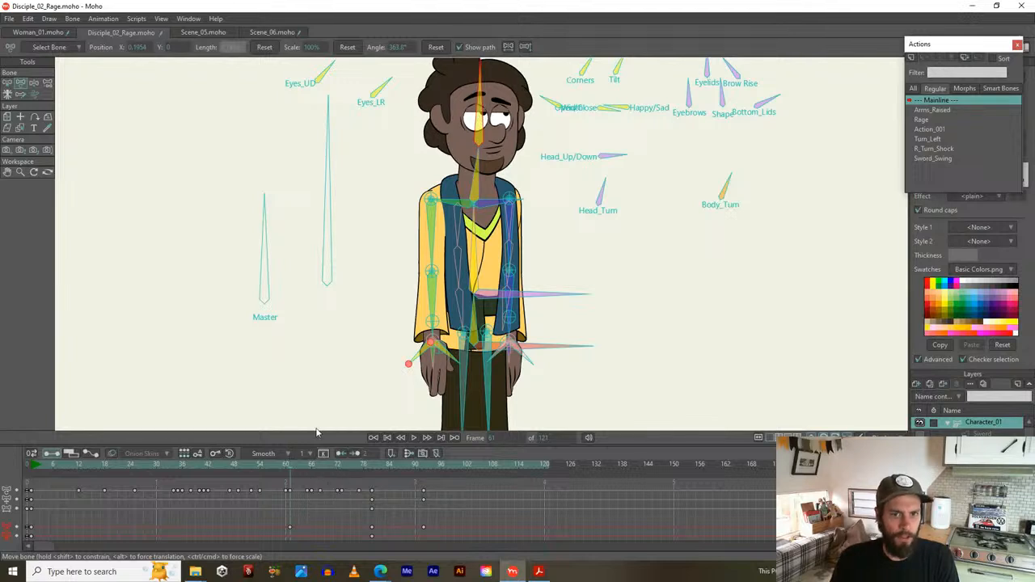
{"action": "key", "text": "ctrl+z"}
Lean the torso bone slightly backward at frame 73, adjust the neck and head bones, and undo the Head_Up/Down change
{"action": "left_click_drag", "start_coordinate": [302, 462], "coordinate": [342, 467]}
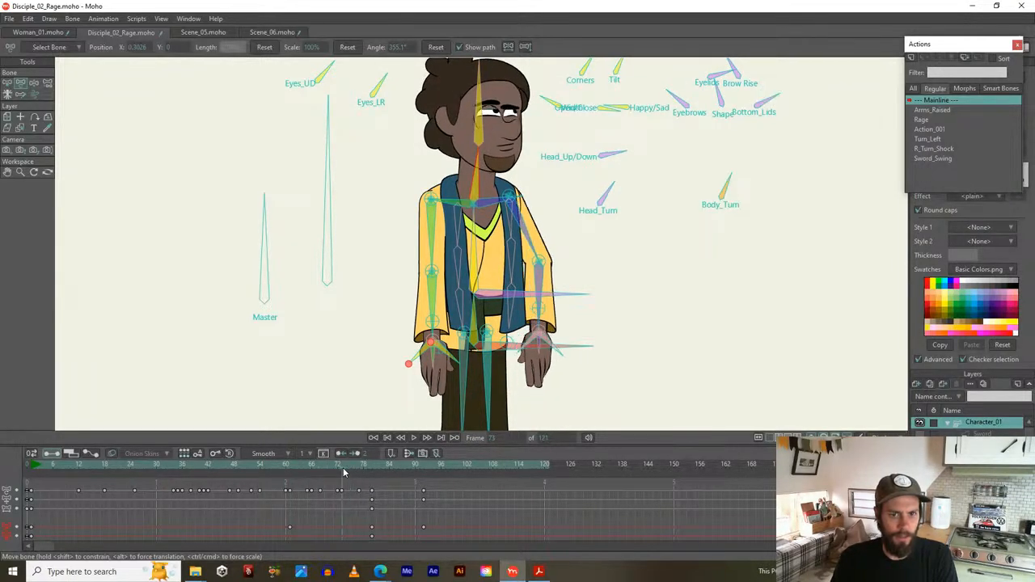
{"action": "left_click_drag", "start_coordinate": [475, 249], "coordinate": [473, 249]}
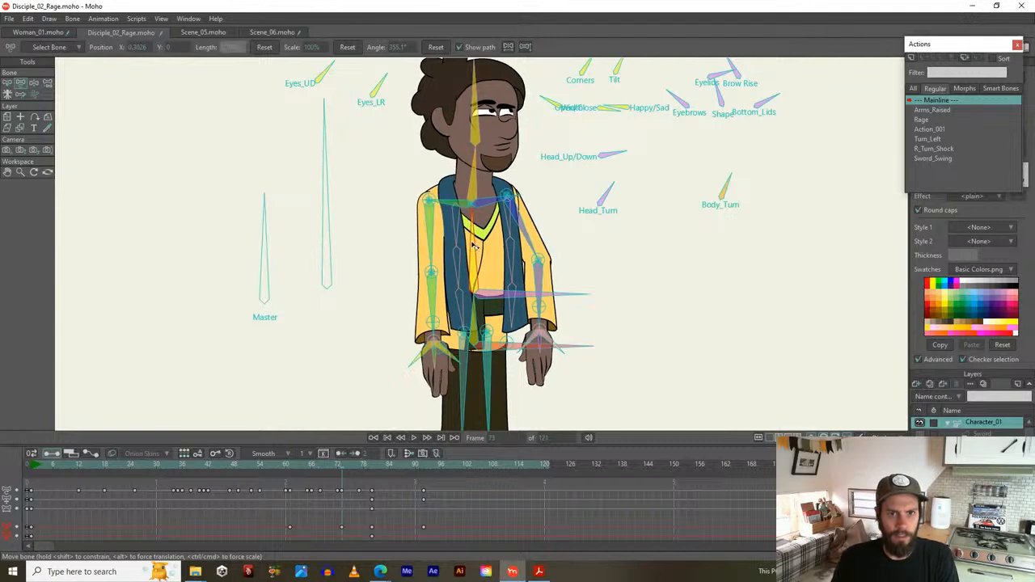
{"action": "left_click_drag", "start_coordinate": [479, 175], "coordinate": [487, 204]}
{"action": "left_click_drag", "start_coordinate": [482, 133], "coordinate": [481, 132]}
{"action": "left_click_drag", "start_coordinate": [625, 174], "coordinate": [624, 172]}
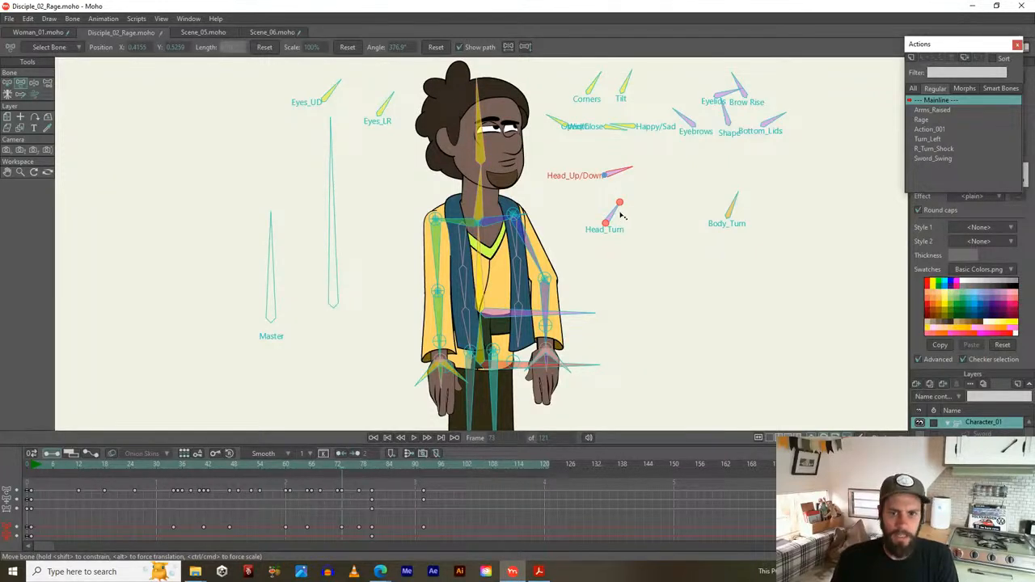
{"action": "key", "text": "ctrl+z"}
Check the motion from frame 61 to 73 and straighten the left hand at frame 73
{"action": "left_click_drag", "start_coordinate": [281, 470], "coordinate": [343, 495]}
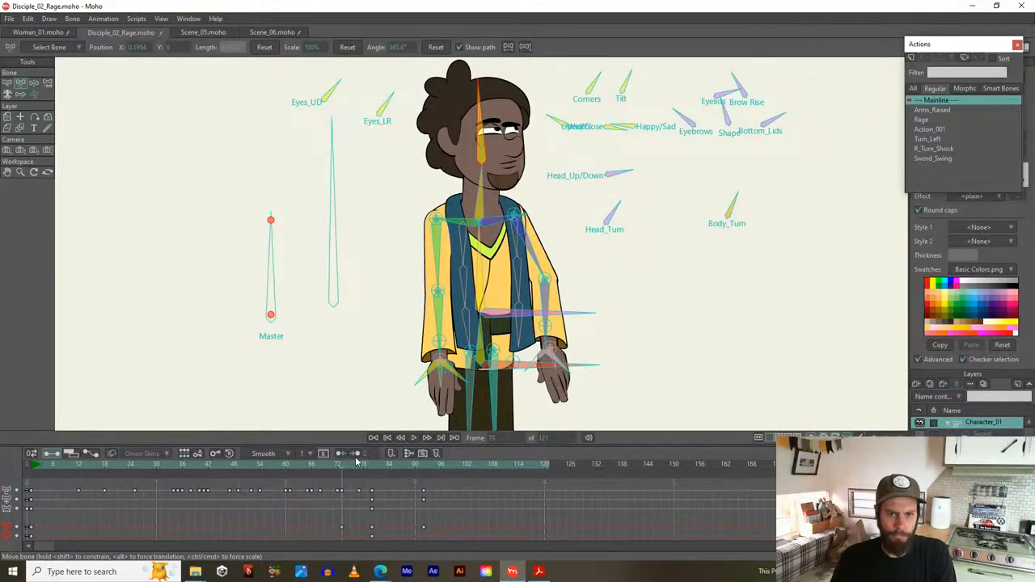
{"action": "left_click", "coordinate": [558, 362]}
{"action": "left_click", "coordinate": [561, 364]}
{"action": "left_click", "coordinate": [480, 123]}
{"action": "scroll", "coordinate": [509, 266], "scroll_direction": "down", "scroll_amount": 2}
{"action": "mouse_move", "coordinate": [510, 267]}
{"action": "left_mouse_down"}
{"action": "mouse_move", "coordinate": [507, 165]}
{"action": "mouse_move", "coordinate": [515, 274]}
{"action": "left_mouse_up"}
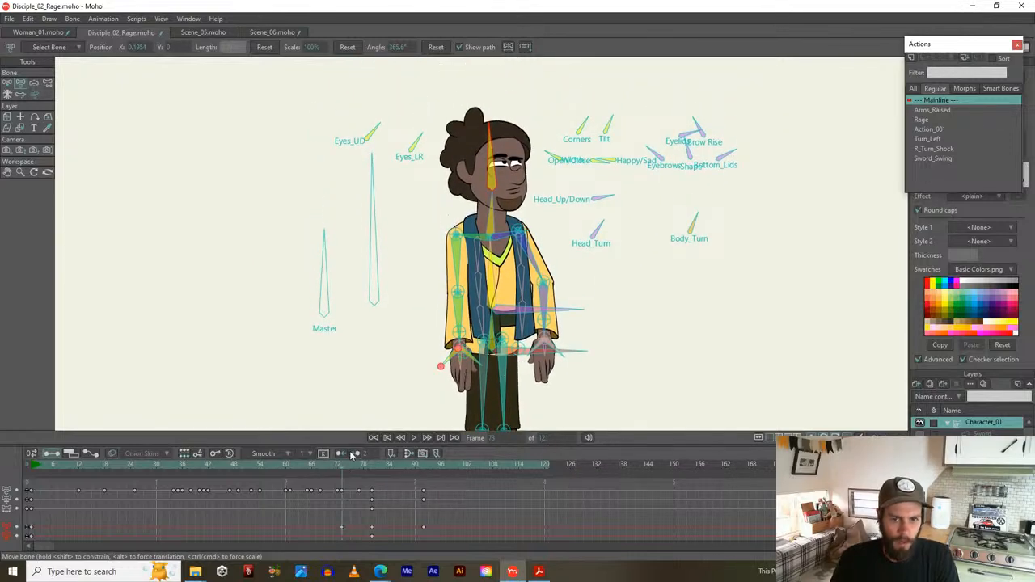
Compare the poses at frames 73 and 80 and select the bone keyframe at frame 73
{"action": "scroll", "coordinate": [471, 364], "scroll_direction": "up", "scroll_amount": 2}
{"action": "left_click_drag", "start_coordinate": [339, 465], "coordinate": [371, 467]}
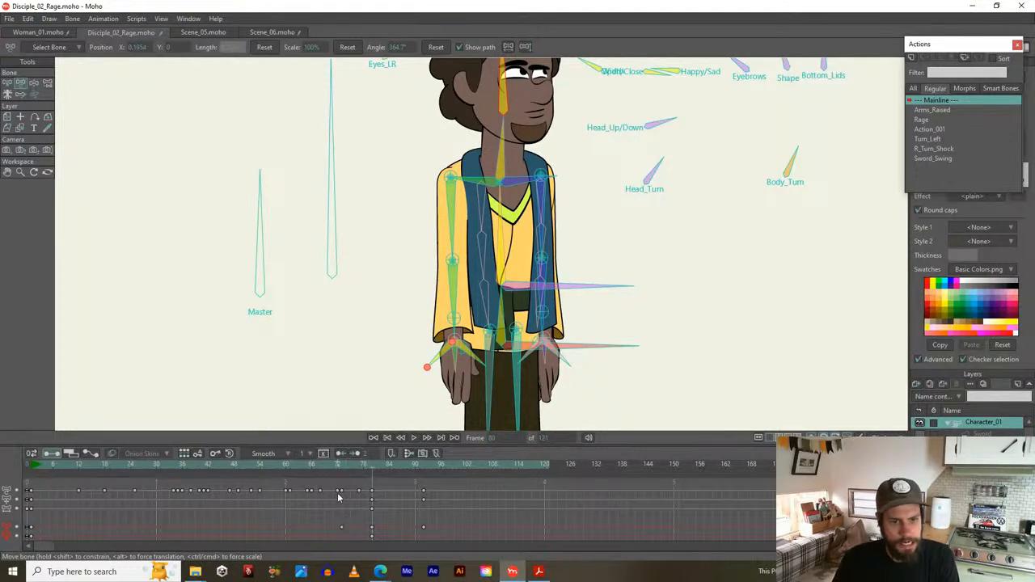
{"action": "left_click", "coordinate": [340, 465]}
{"action": "left_click_drag", "start_coordinate": [342, 465], "coordinate": [371, 472]}
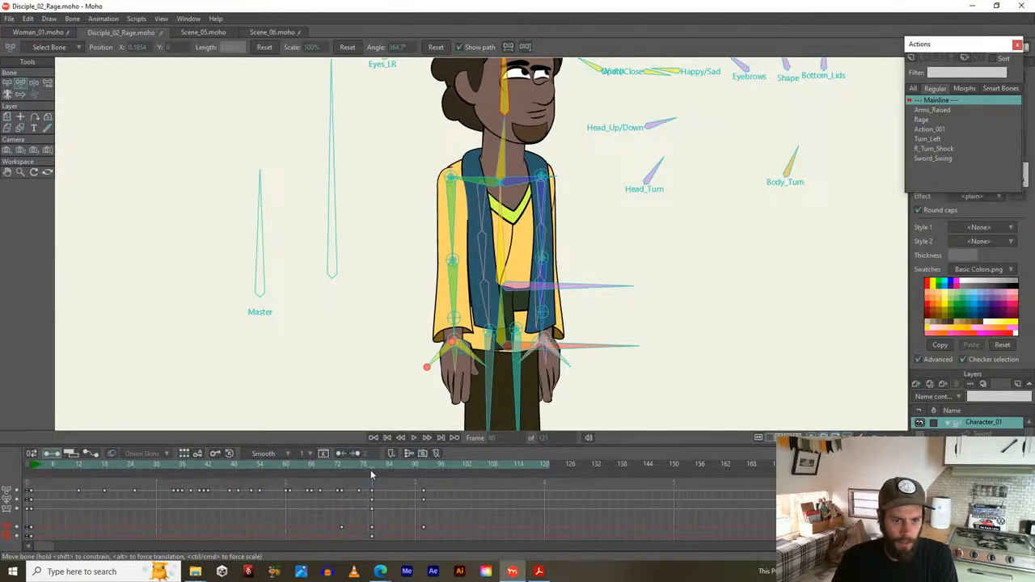
{"action": "left_click_drag", "start_coordinate": [341, 503], "coordinate": [337, 504]}
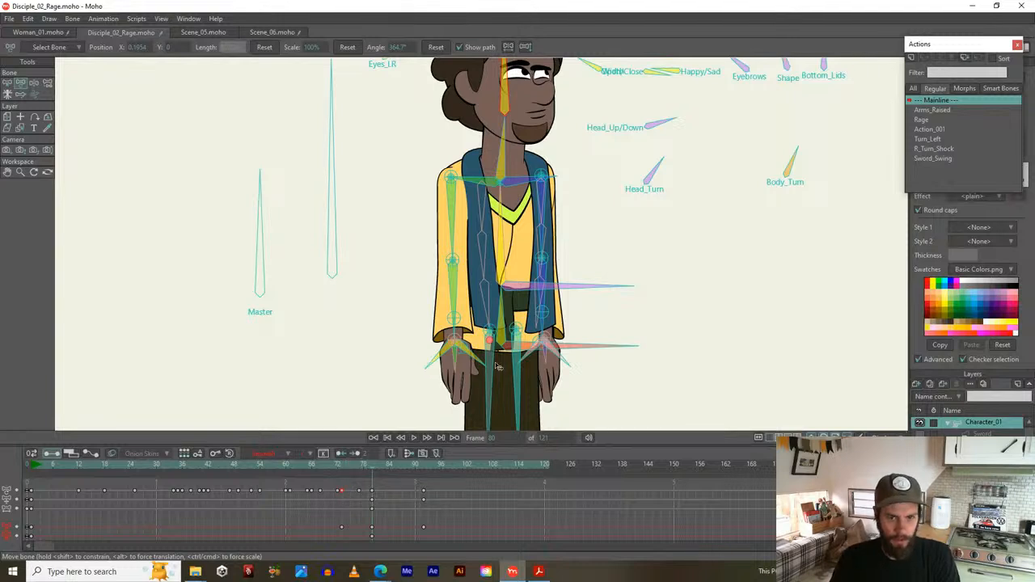
Deselect all bones and examine the bone keyframes around frames 72 and 73 against the pose at frame 80
{"action": "key", "text": "b"}
{"action": "left_click", "coordinate": [645, 347]}
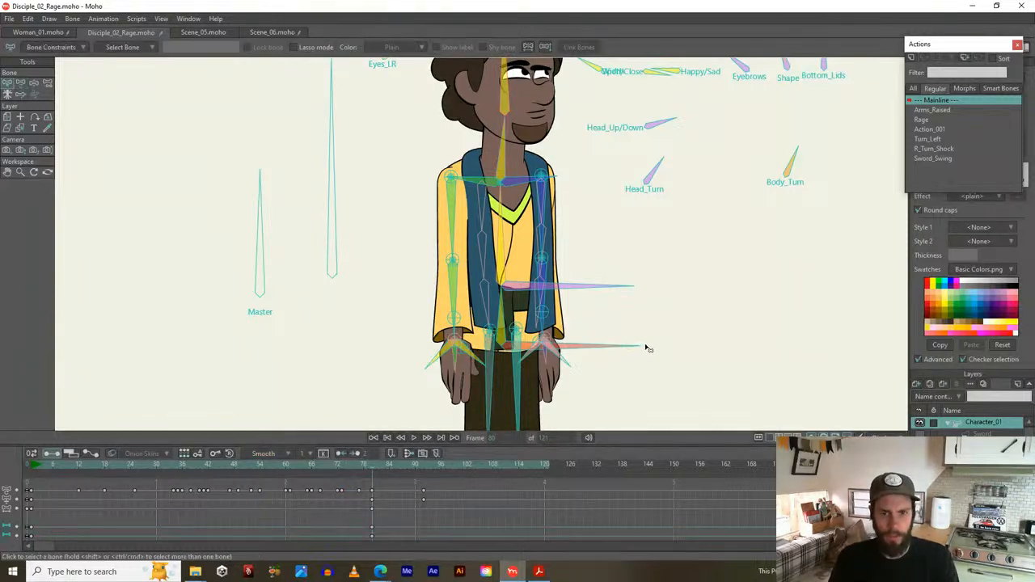
{"action": "left_click_drag", "start_coordinate": [311, 464], "coordinate": [340, 497]}
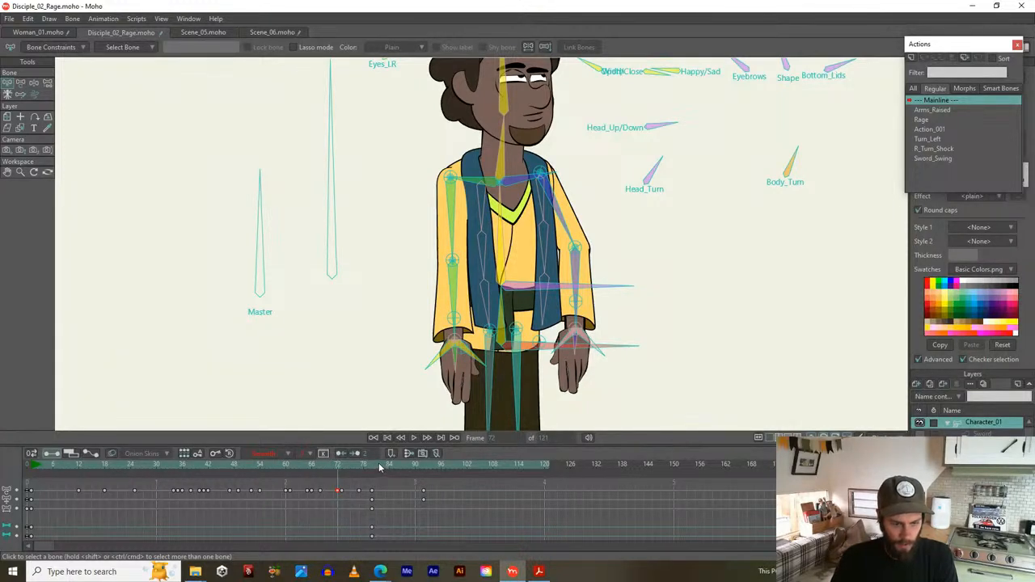
{"action": "left_click", "coordinate": [372, 463]}
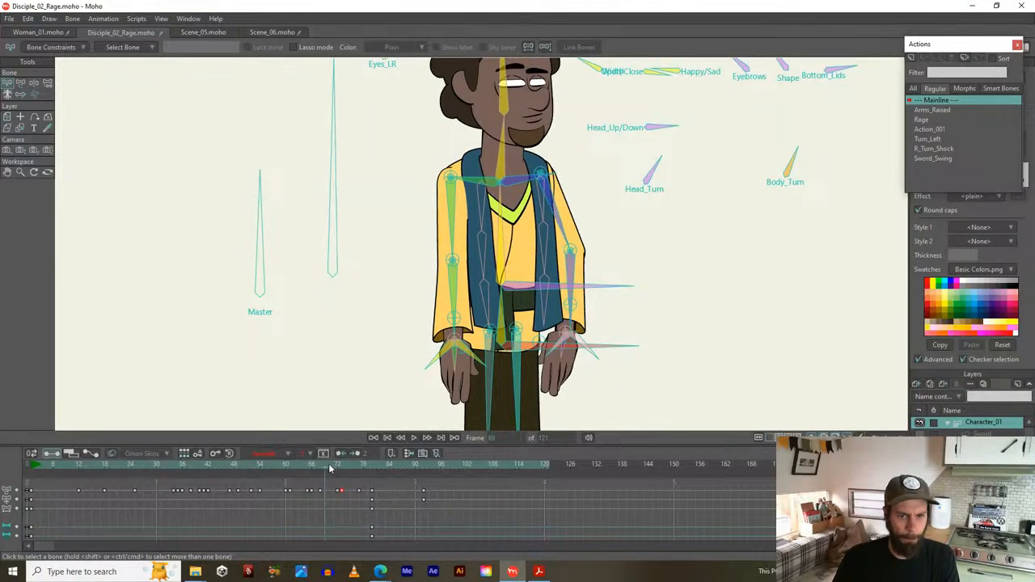
Play back the arm raise and inspect the hand reaching the forehead between frames 80 and 92
{"action": "left_click_drag", "start_coordinate": [376, 465], "coordinate": [432, 466]}
{"action": "scroll", "coordinate": [450, 337], "scroll_direction": "down", "scroll_amount": 2}
{"action": "key", "text": "space"}
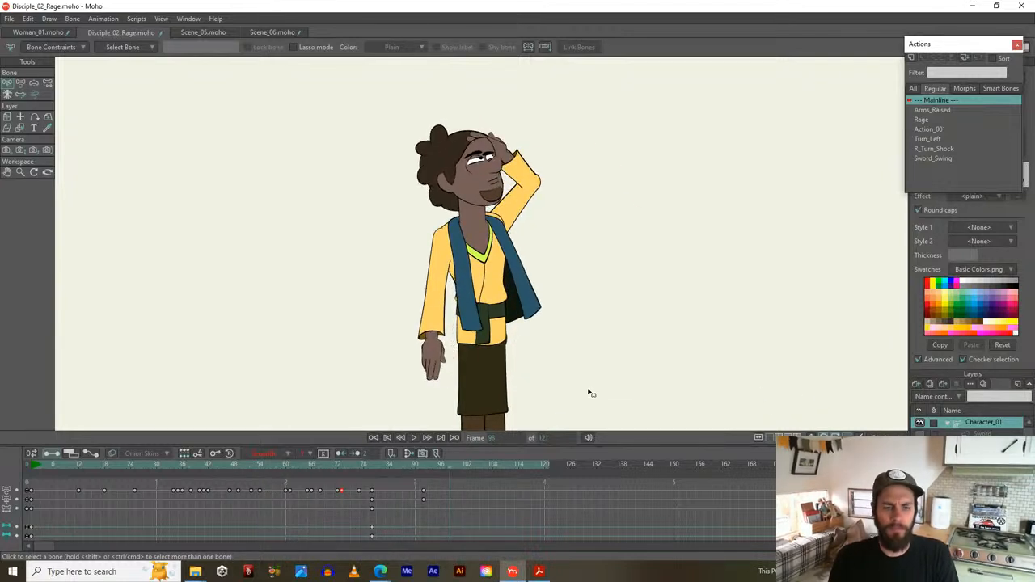
{"action": "left_click_drag", "start_coordinate": [346, 464], "coordinate": [425, 476]}
{"action": "scroll", "coordinate": [503, 330], "scroll_direction": "up", "scroll_amount": 4}
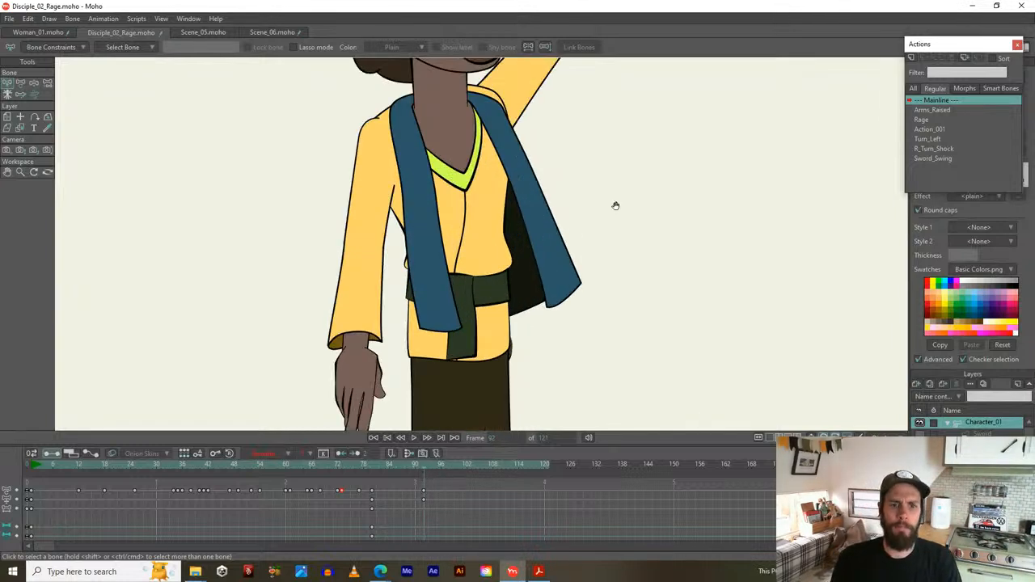
{"action": "scroll", "coordinate": [615, 205], "scroll_direction": "down", "scroll_amount": 4}
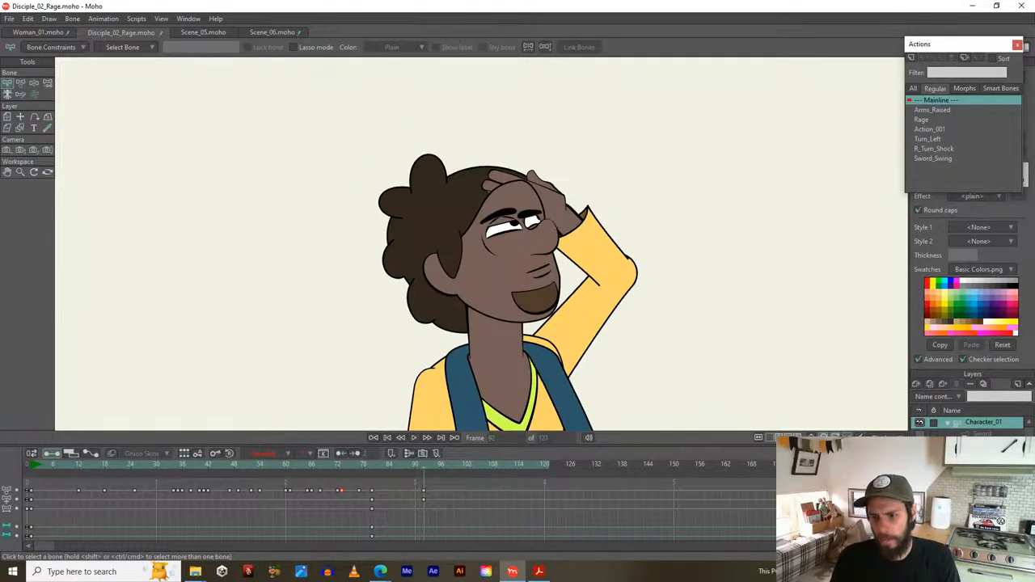
{"action": "left_click_drag", "start_coordinate": [372, 465], "coordinate": [416, 464]}
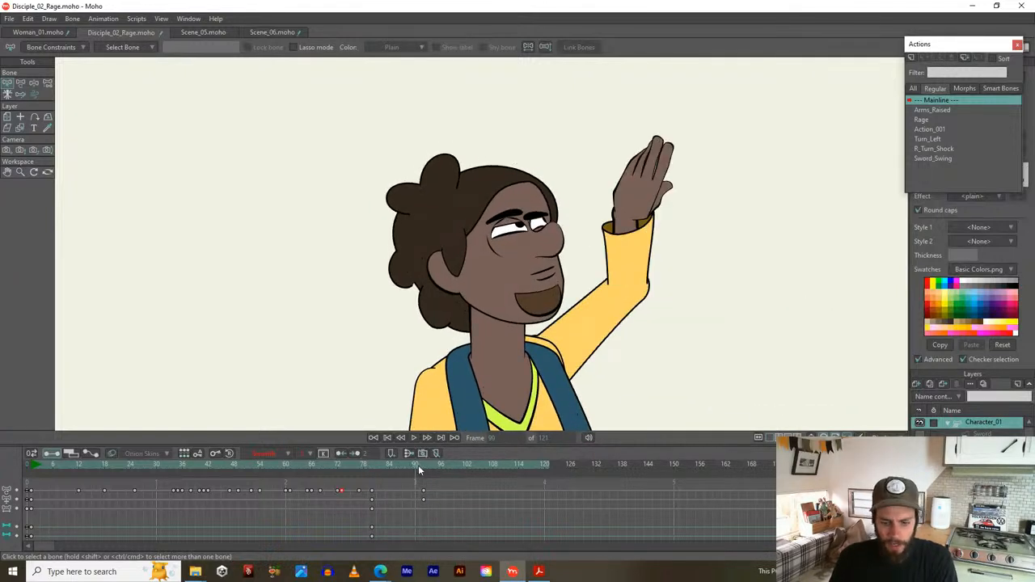
{"action": "key", "text": "Right"}
{"action": "key", "text": "Right"}
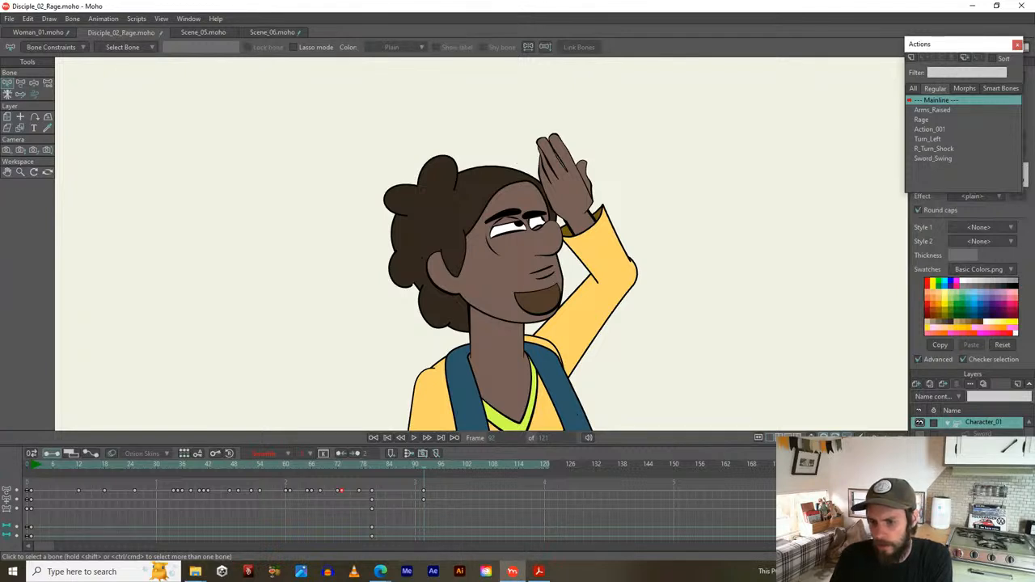
Browse the character's layer list for the hand layers and select a layer below L_Foot
{"action": "scroll", "coordinate": [970, 428], "scroll_direction": "down", "scroll_amount": 1}
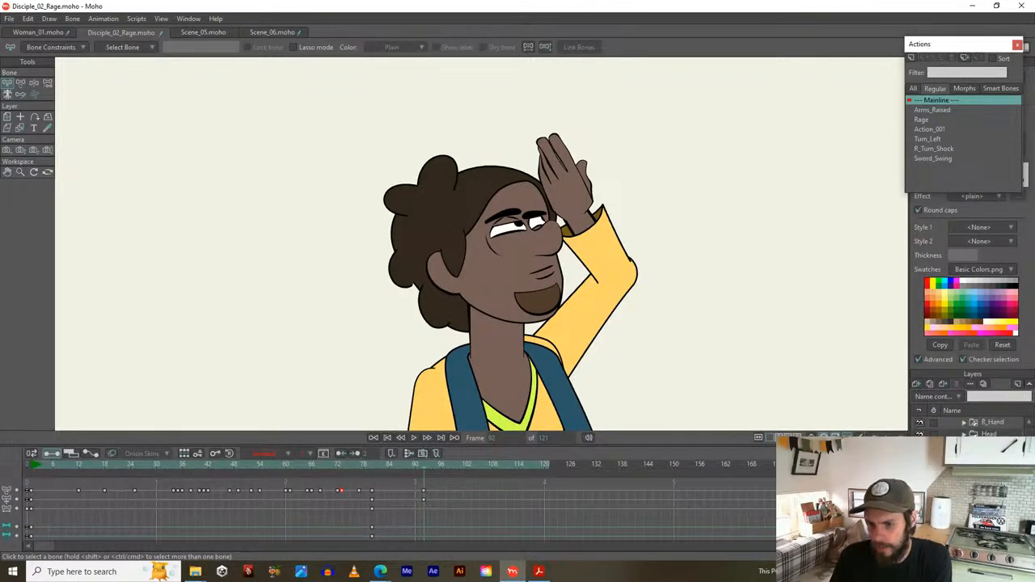
{"action": "scroll", "coordinate": [970, 428], "scroll_direction": "down", "scroll_amount": 5}
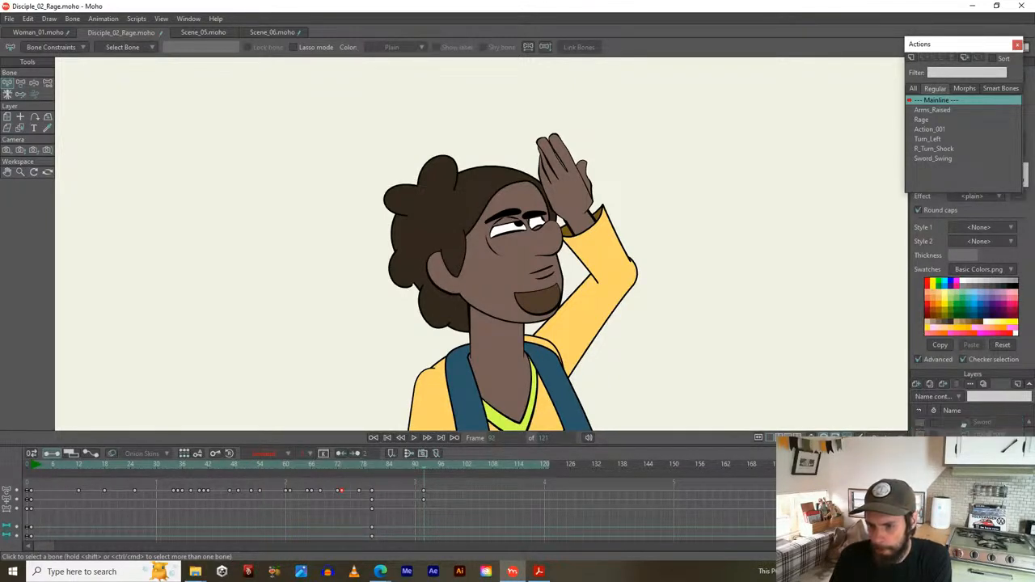
{"action": "scroll", "coordinate": [970, 427], "scroll_direction": "down", "scroll_amount": 4}
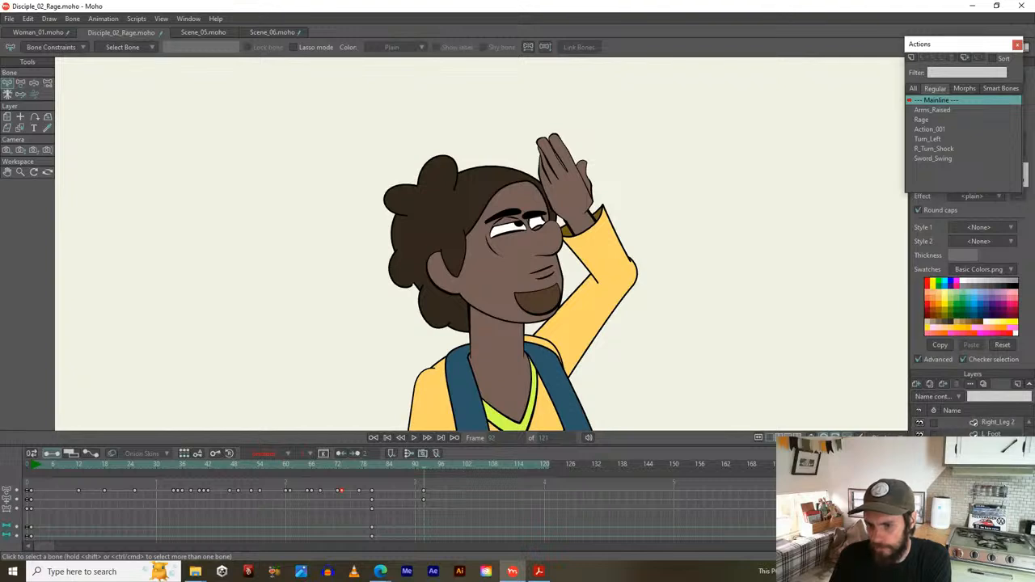
{"action": "left_click", "coordinate": [986, 453]}
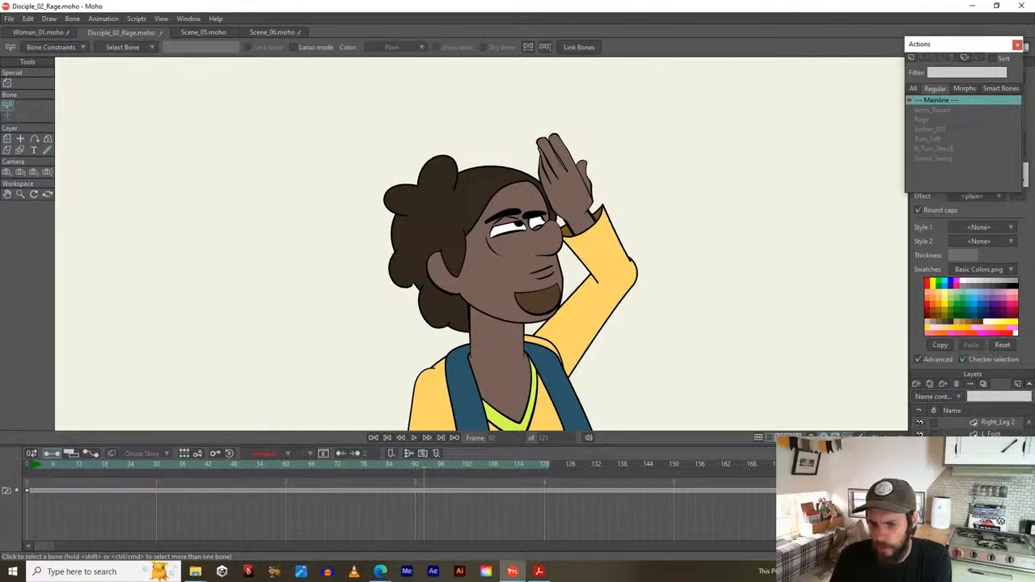
{"action": "scroll", "coordinate": [992, 414], "scroll_direction": "down", "scroll_amount": 2}
{"action": "scroll", "coordinate": [993, 415], "scroll_direction": "down", "scroll_amount": 3}
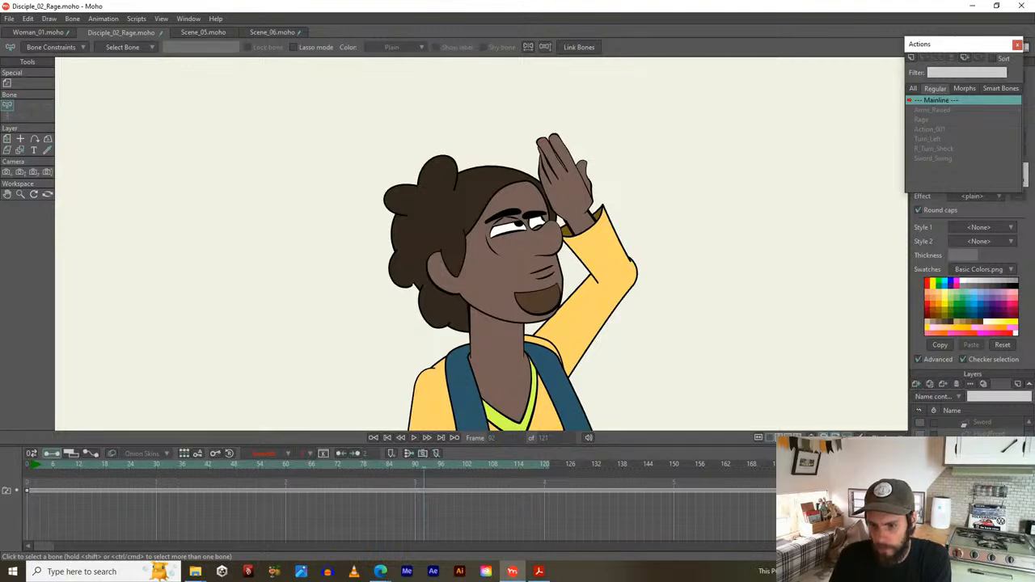
Compare the raised hand's position at frames 92 and 93, browse the leg and foot layers, and return to frame 1
{"action": "key", "text": "Right"}
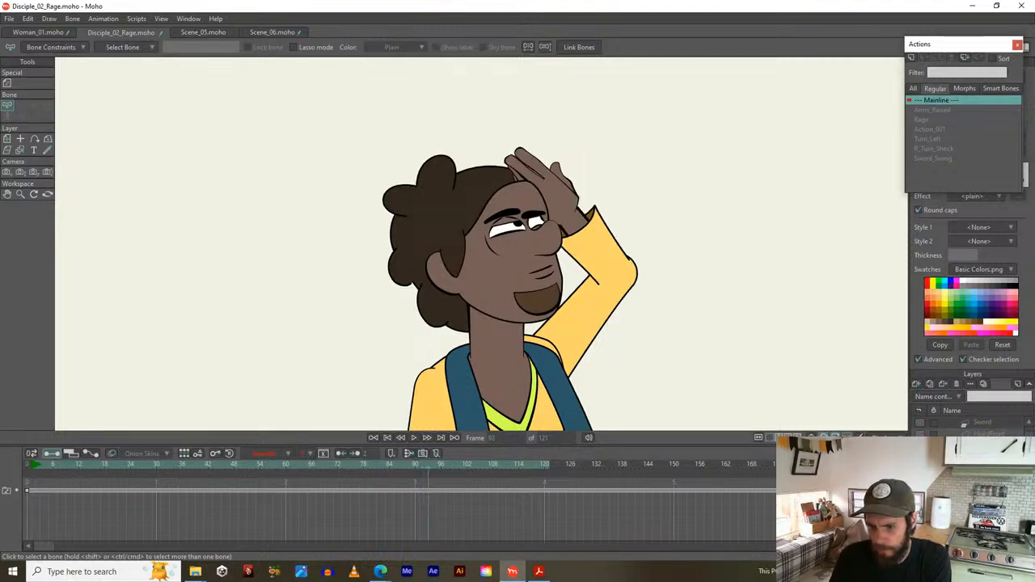
{"action": "key", "text": "Left"}
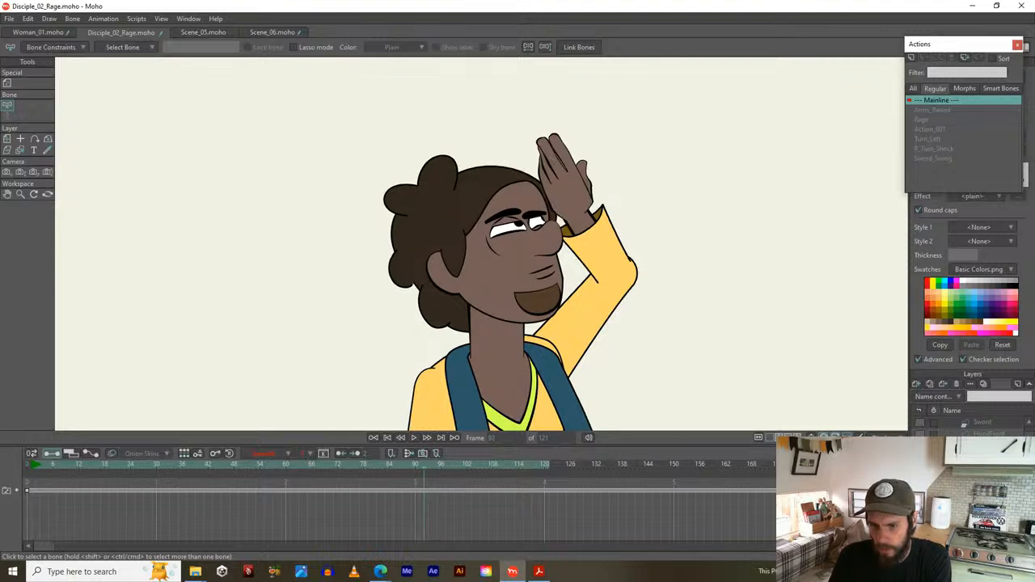
{"action": "key", "text": "Right"}
{"action": "scroll", "coordinate": [971, 429], "scroll_direction": "down", "scroll_amount": 2}
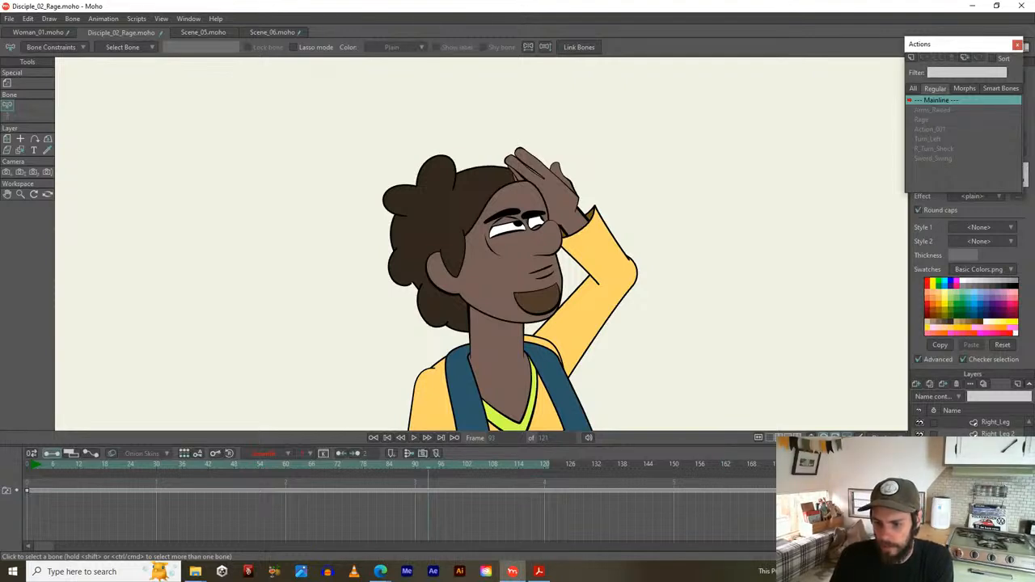
{"action": "scroll", "coordinate": [970, 427], "scroll_direction": "up", "scroll_amount": 1}
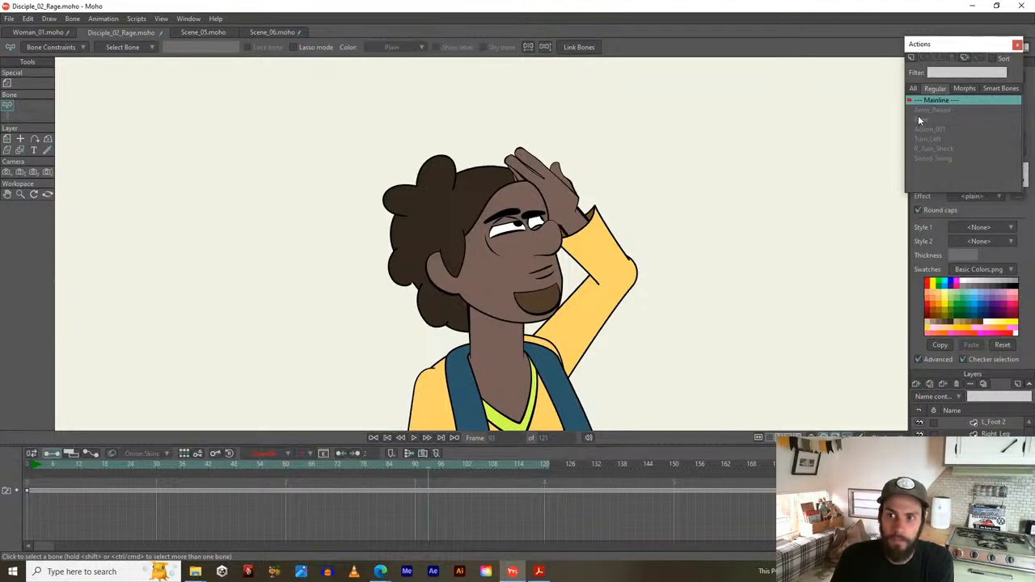
{"action": "double_click", "coordinate": [933, 99]}
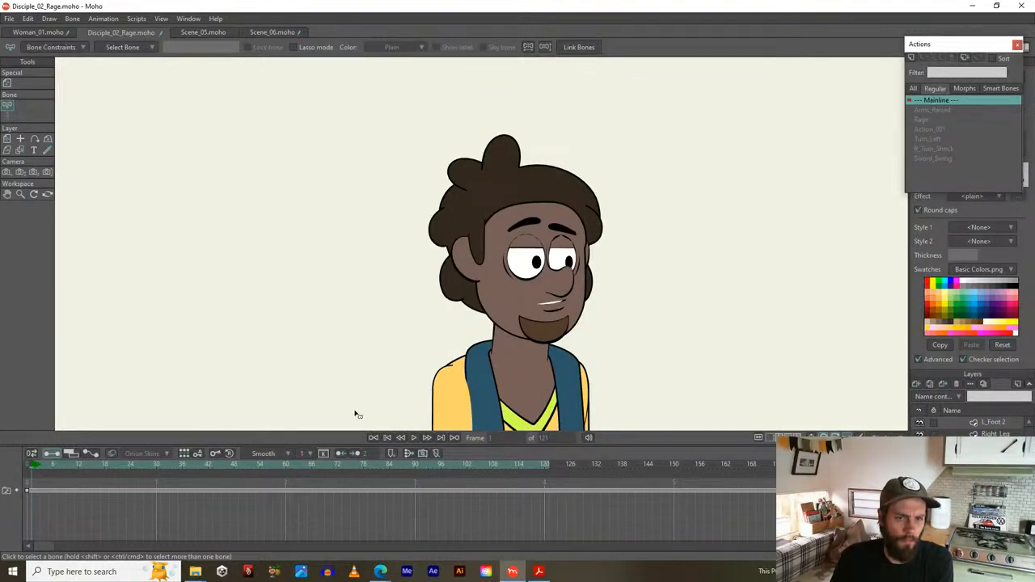
Select the Character_01 layer to show its bones and bring up the extended arm at frame 85
{"action": "scroll", "coordinate": [978, 428], "scroll_direction": "up", "scroll_amount": 5}
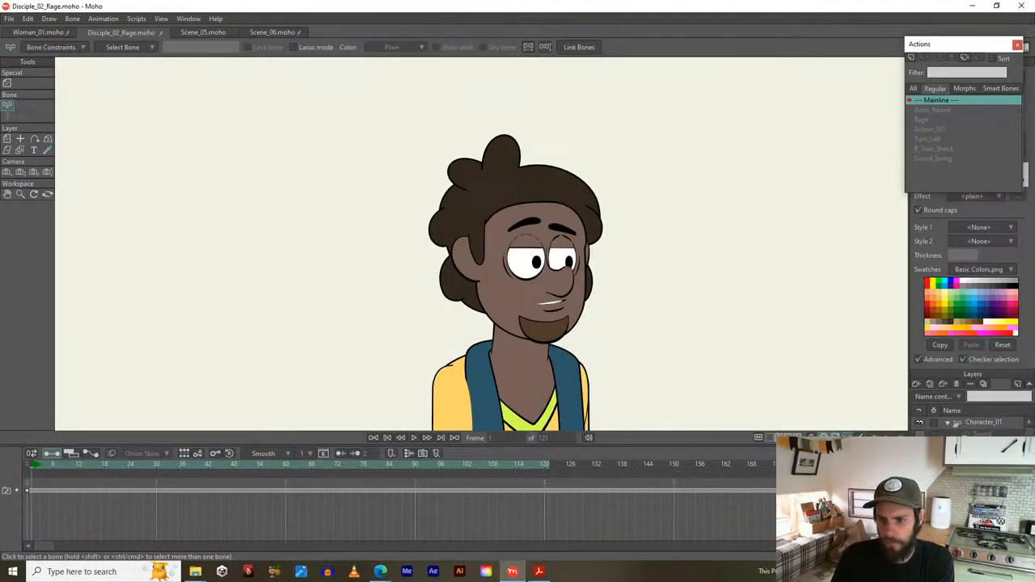
{"action": "left_click", "coordinate": [978, 423]}
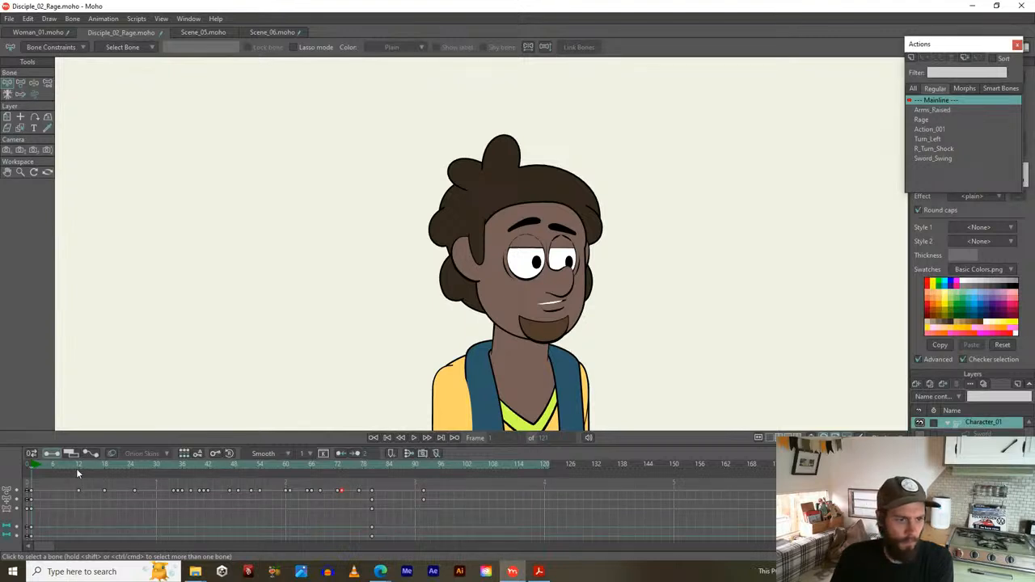
{"action": "mouse_move", "coordinate": [39, 464]}
{"action": "left_mouse_down"}
{"action": "mouse_move", "coordinate": [182, 456]}
{"action": "mouse_move", "coordinate": [431, 466]}
{"action": "mouse_move", "coordinate": [31, 472]}
{"action": "left_mouse_up"}
{"action": "scroll", "coordinate": [297, 323], "scroll_direction": "down", "scroll_amount": 2}
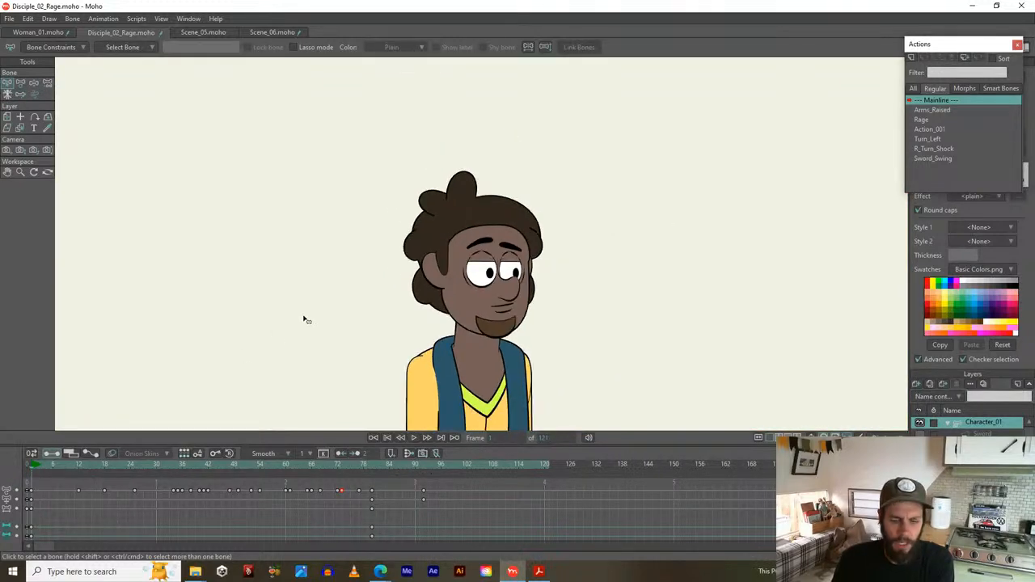
{"action": "left_click_drag", "start_coordinate": [357, 320], "coordinate": [368, 251]}
{"action": "left_click_drag", "start_coordinate": [80, 465], "coordinate": [394, 456]}
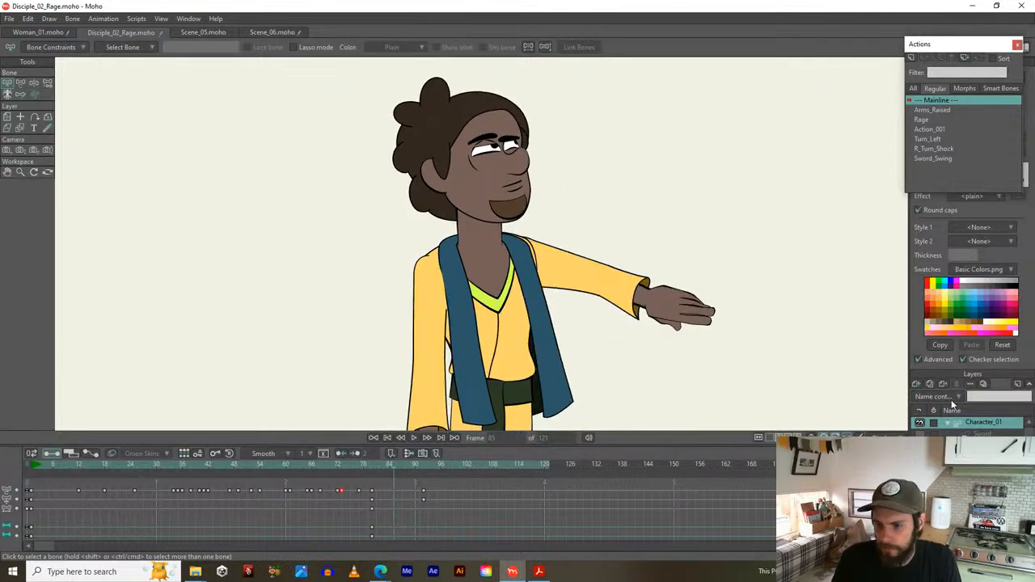
{"action": "left_click", "coordinate": [962, 443]}
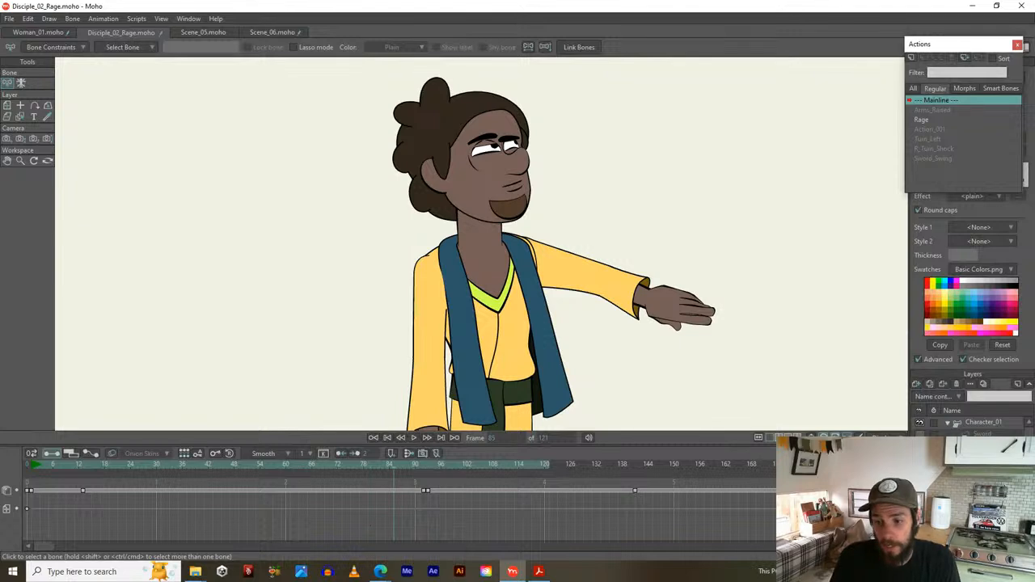
{"action": "left_click", "coordinate": [985, 424]}
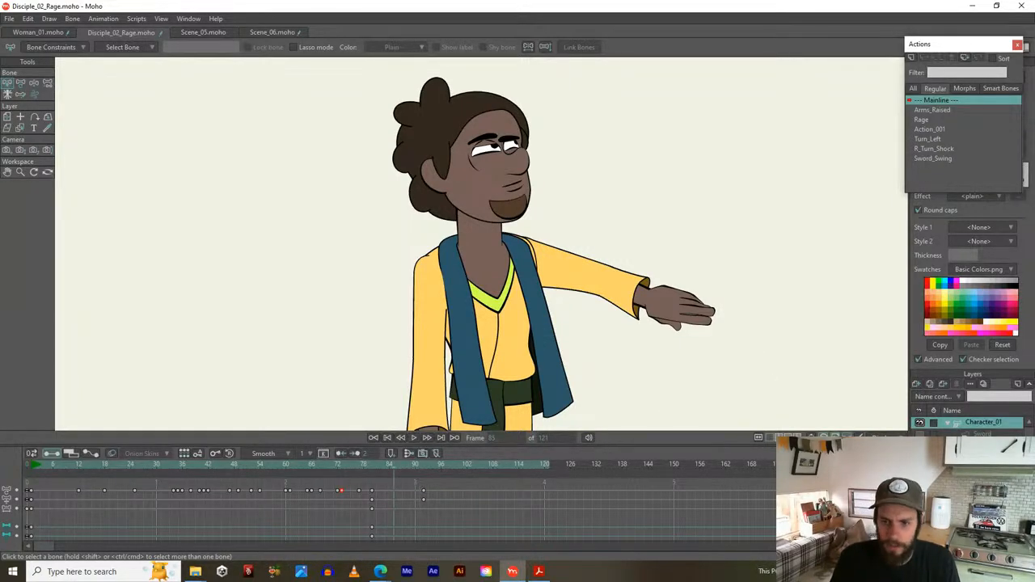
{"action": "scroll", "coordinate": [734, 330], "scroll_direction": "up", "scroll_amount": 3}
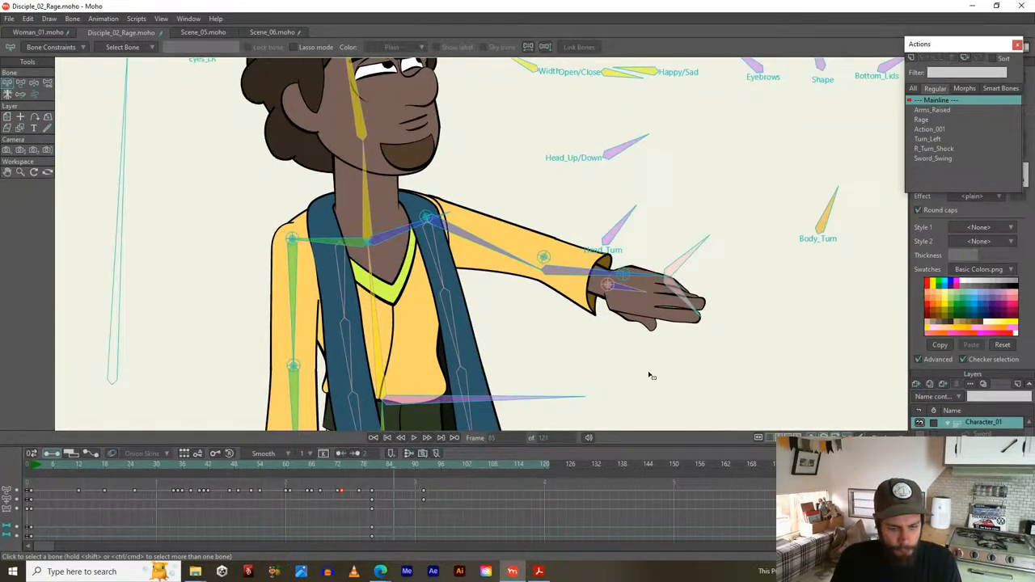
Compare the arm pose with frame 1 and select the left hand's inner bone with the Transform Bone tool
{"action": "left_click_drag", "start_coordinate": [201, 464], "coordinate": [325, 464]}
{"action": "left_click_drag", "start_coordinate": [352, 384], "coordinate": [407, 227]}
{"action": "left_click_drag", "start_coordinate": [308, 466], "coordinate": [32, 456]}
{"action": "left_click_drag", "start_coordinate": [434, 362], "coordinate": [481, 346]}
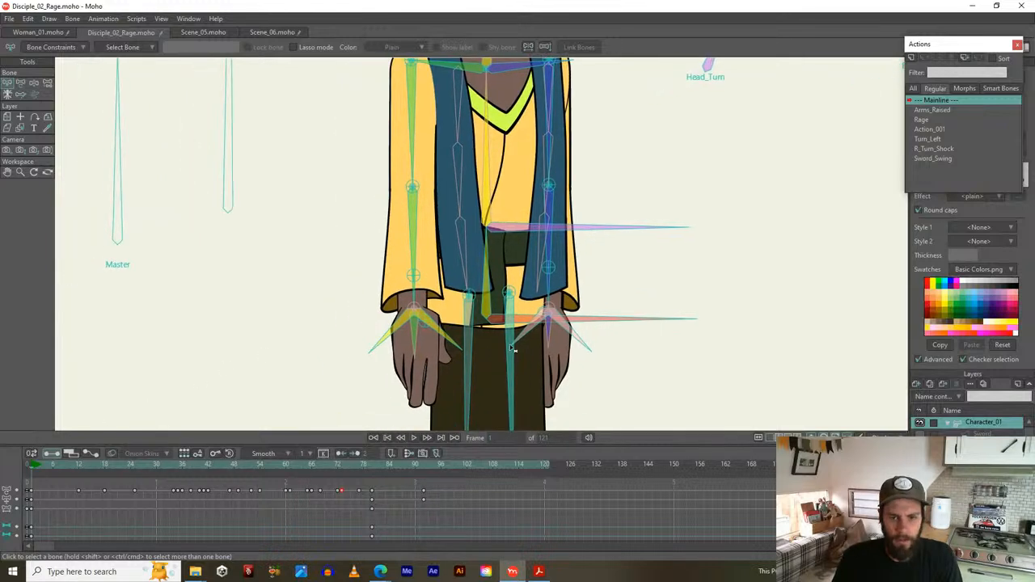
{"action": "key", "text": "t"}
{"action": "left_click_drag", "start_coordinate": [571, 343], "coordinate": [526, 330]}
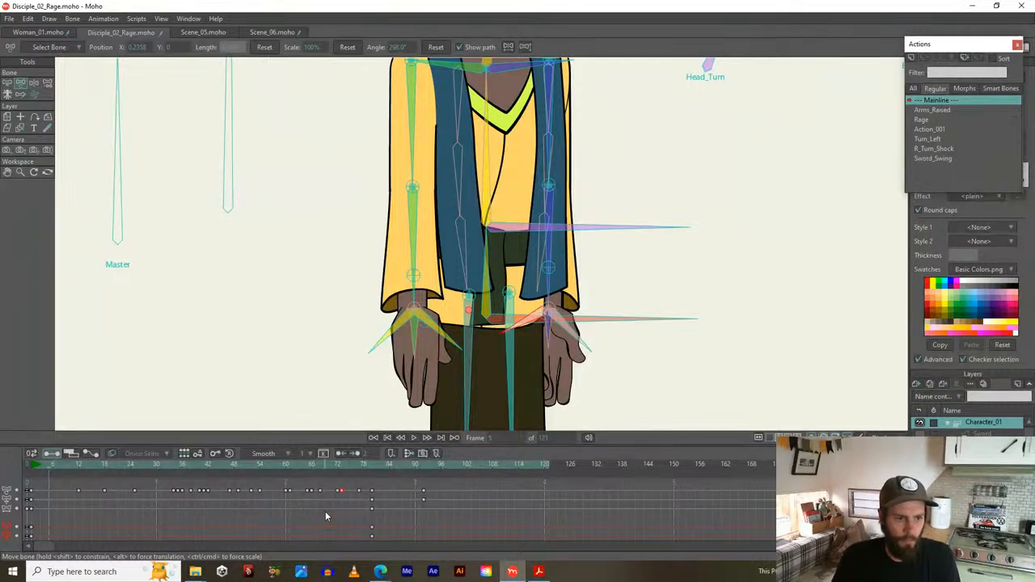
Examine the selected hand bone's timeline channels and check the lowered hands at frames 78 and 80
{"action": "left_click_drag", "start_coordinate": [330, 510], "coordinate": [411, 558]}
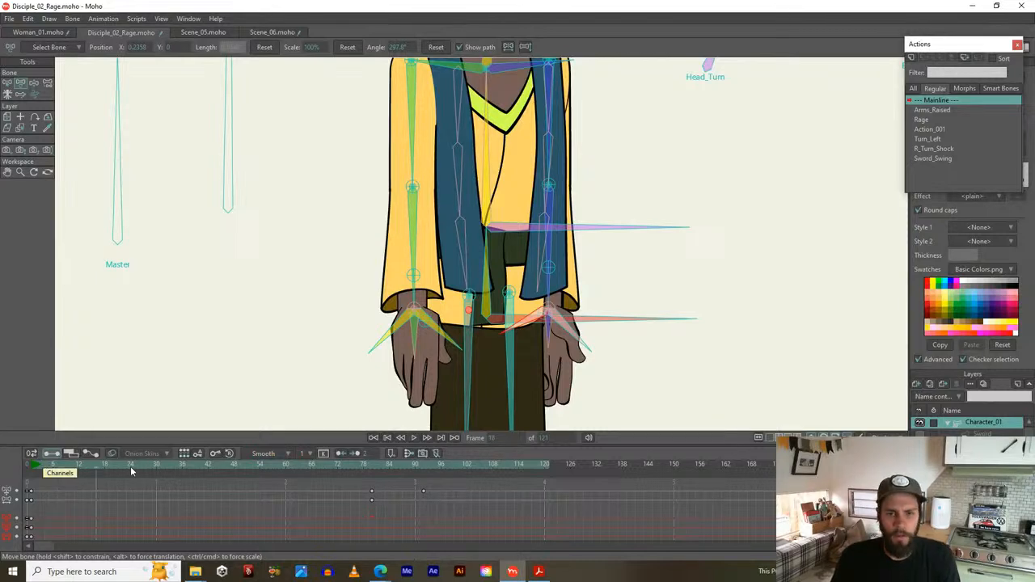
{"action": "left_click_drag", "start_coordinate": [308, 461], "coordinate": [364, 459]}
{"action": "scroll", "coordinate": [392, 343], "scroll_direction": "down", "scroll_amount": 2}
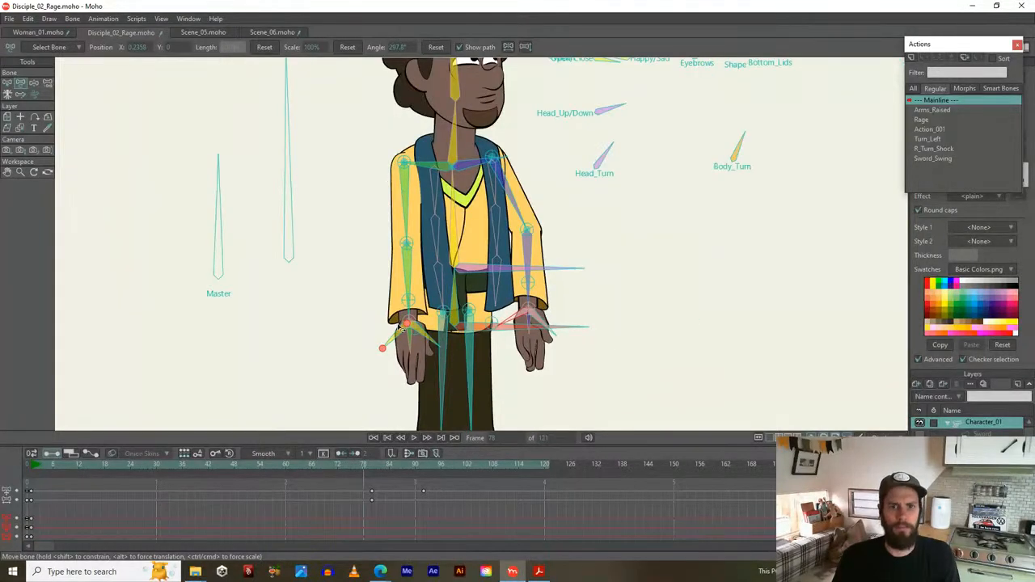
{"action": "left_click_drag", "start_coordinate": [408, 328], "coordinate": [416, 351]}
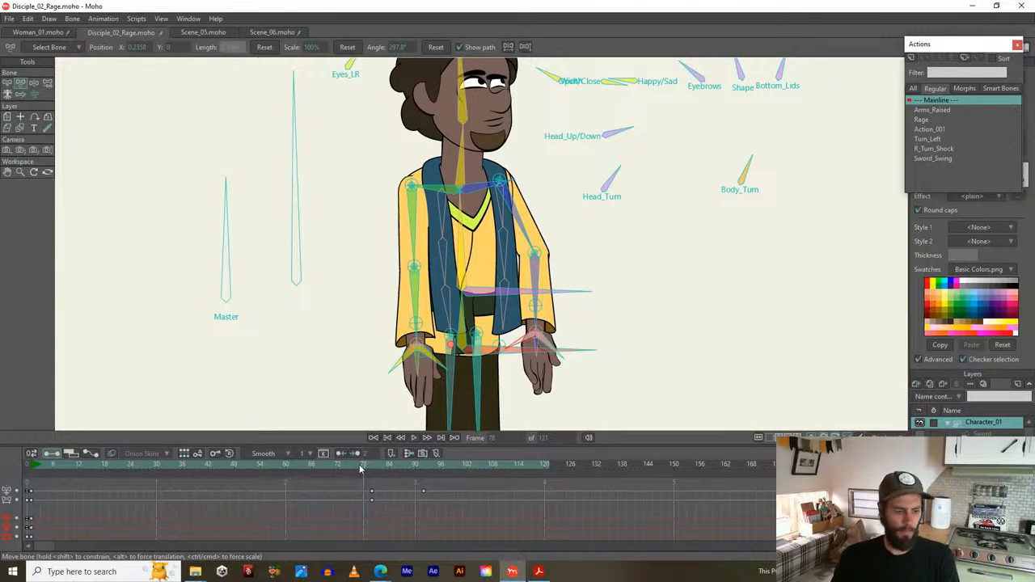
{"action": "left_click_drag", "start_coordinate": [337, 469], "coordinate": [372, 503]}
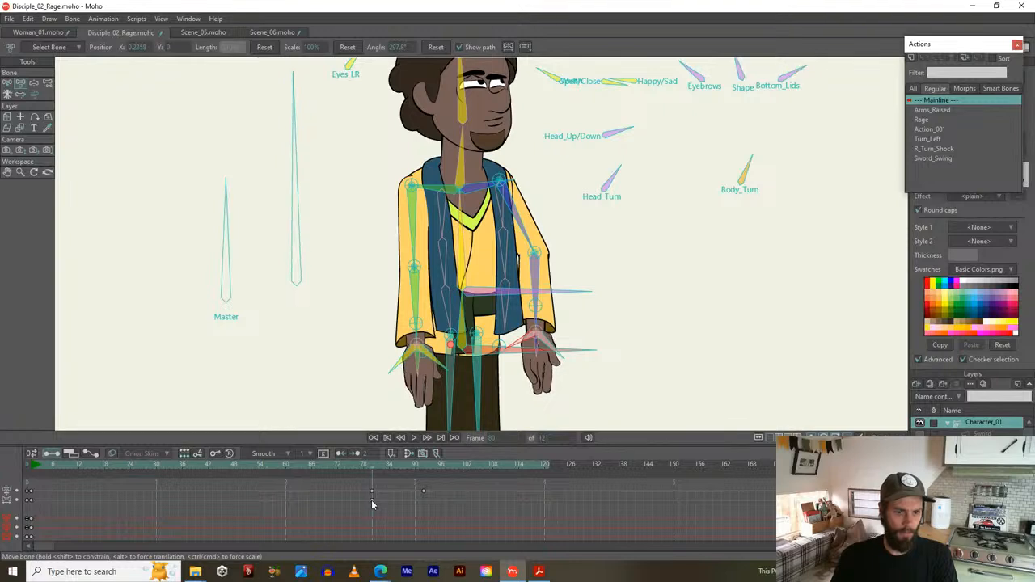
Select the L_Bicep bone and its keyframe at frame 80
{"action": "left_click", "coordinate": [532, 242]}
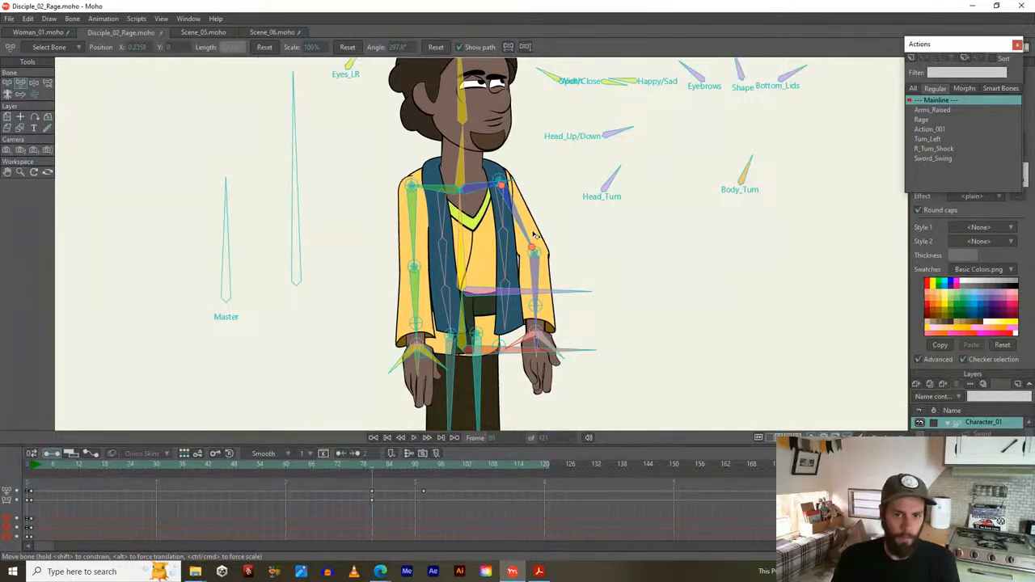
{"action": "left_click_drag", "start_coordinate": [531, 234], "coordinate": [520, 262]}
{"action": "left_click_drag", "start_coordinate": [510, 212], "coordinate": [506, 235]}
{"action": "left_click_drag", "start_coordinate": [272, 464], "coordinate": [341, 473]}
{"action": "left_click", "coordinate": [512, 270]}
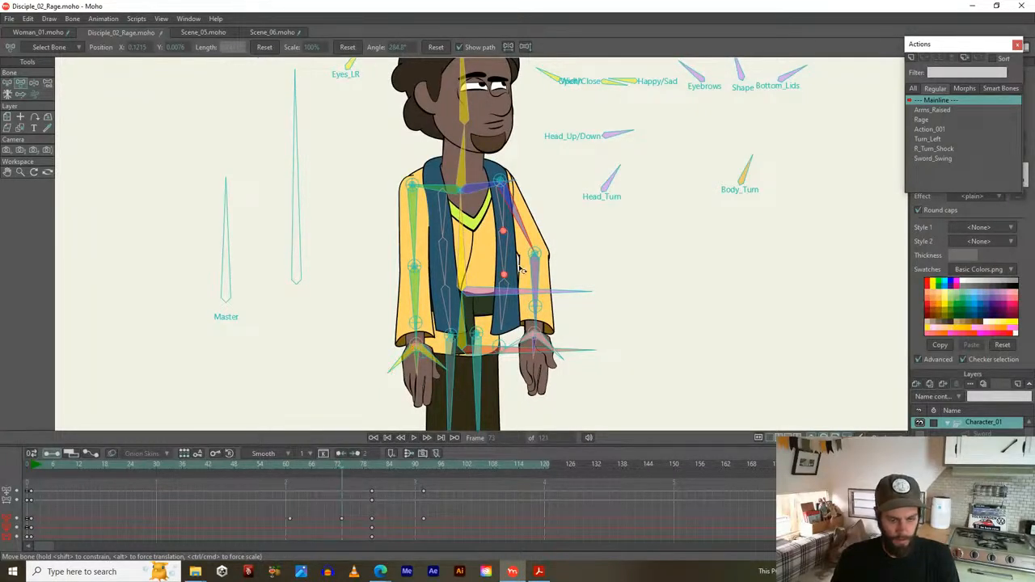
{"action": "key", "text": "b"}
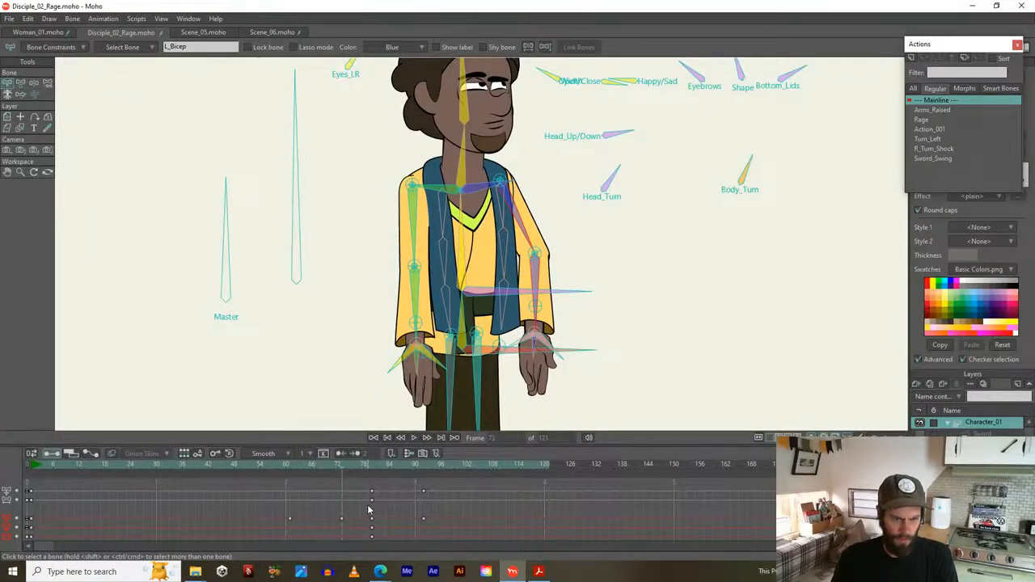
{"action": "left_click_drag", "start_coordinate": [357, 515], "coordinate": [382, 527]}
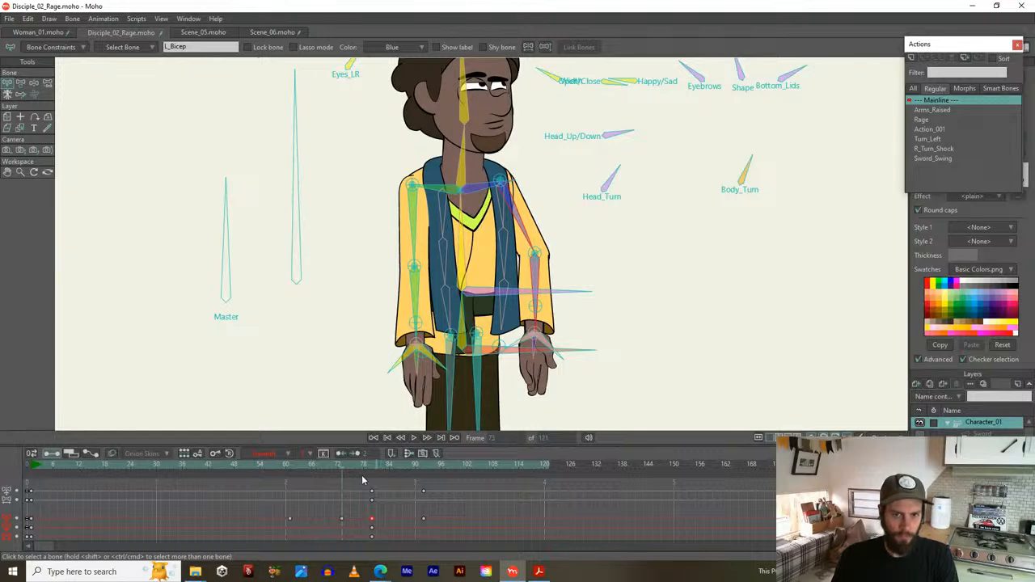
Play back the animation and inspect the arm raise between frames 79 and 90
{"action": "left_click_drag", "start_coordinate": [310, 473], "coordinate": [445, 477]}
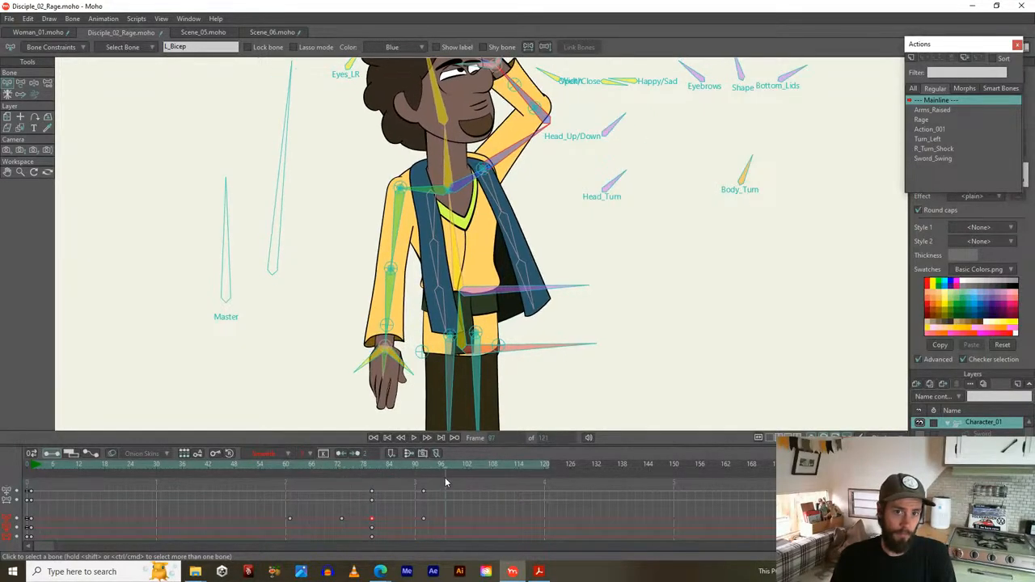
{"action": "key", "text": "space"}
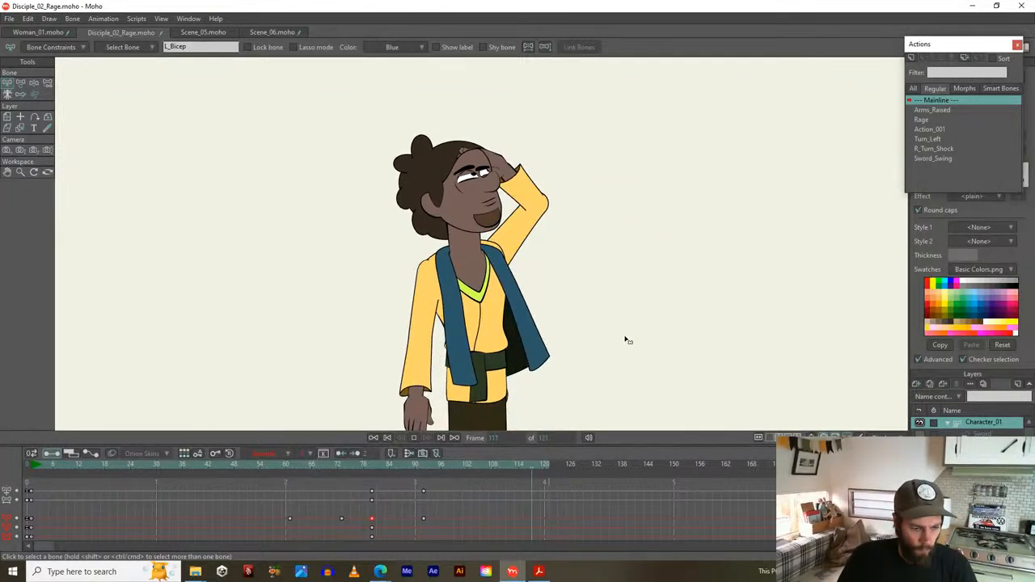
{"action": "key", "text": "space"}
{"action": "scroll", "coordinate": [461, 312], "scroll_direction": "up", "scroll_amount": 2}
{"action": "left_click_drag", "start_coordinate": [465, 327], "coordinate": [448, 264]}
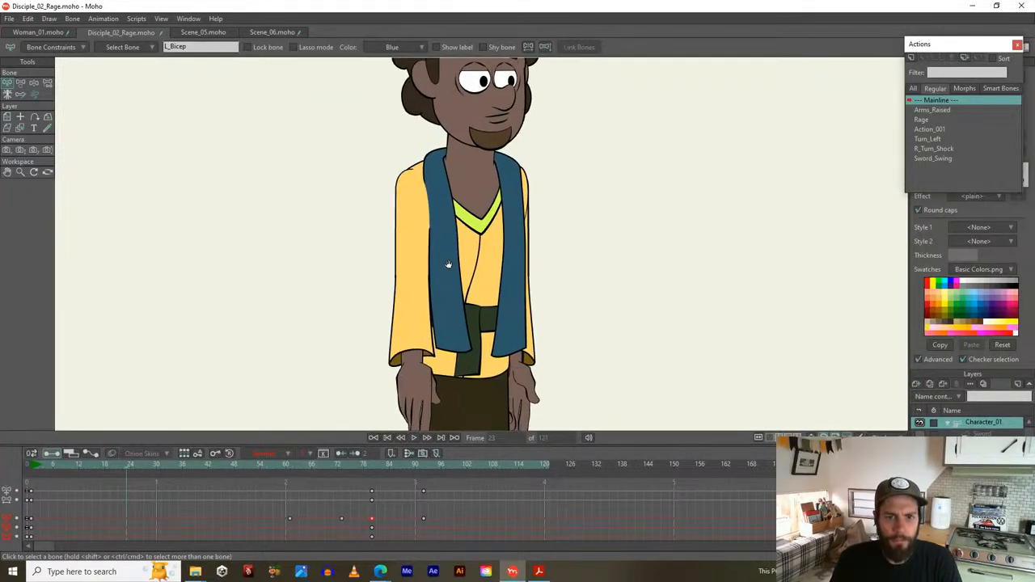
{"action": "left_click_drag", "start_coordinate": [311, 467], "coordinate": [368, 467]}
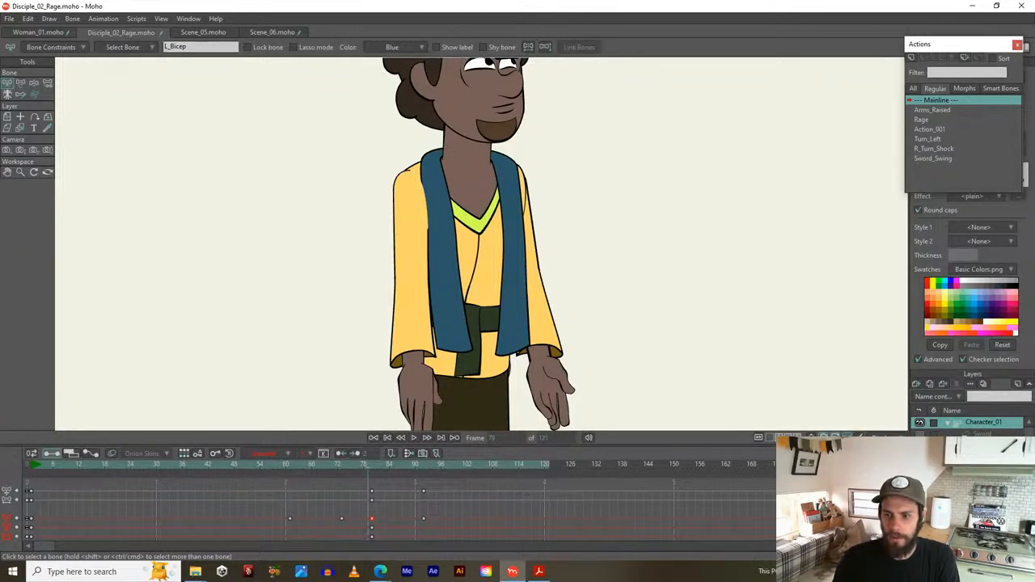
{"action": "left_click_drag", "start_coordinate": [369, 465], "coordinate": [424, 438]}
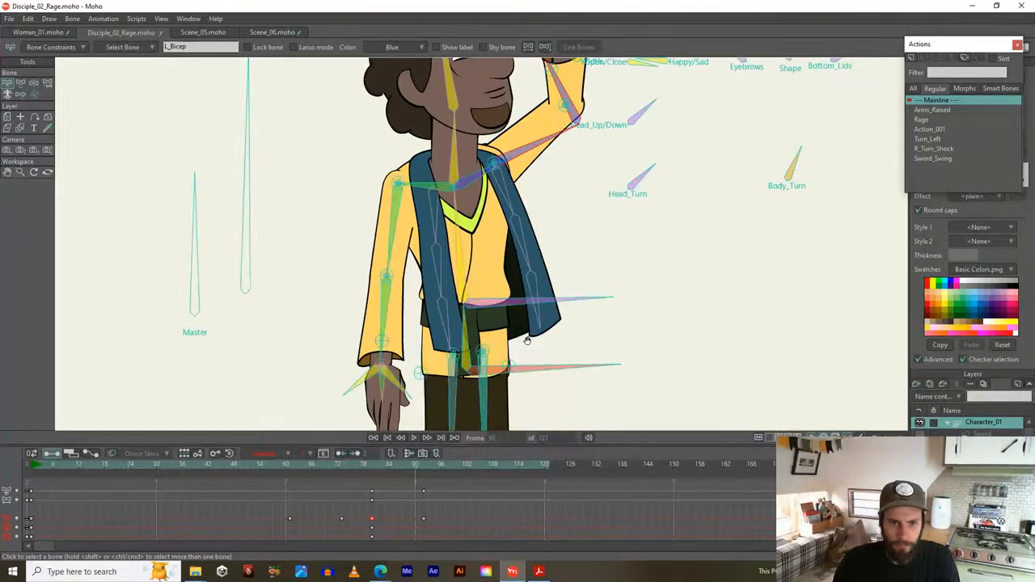
Shift the B_Body bone at the hips slightly toward the lowered arm at frame 92, to about X -0.012
{"action": "left_click_drag", "start_coordinate": [526, 350], "coordinate": [564, 247]}
{"action": "scroll", "coordinate": [563, 247], "scroll_direction": "up", "scroll_amount": 2}
{"action": "key", "text": "t"}
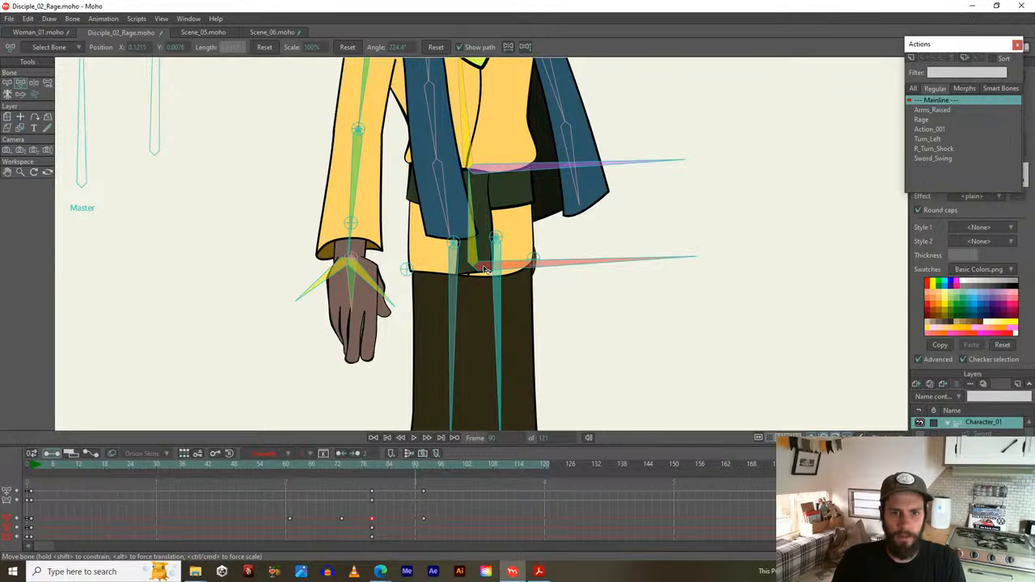
{"action": "left_click_drag", "start_coordinate": [416, 470], "coordinate": [424, 470]}
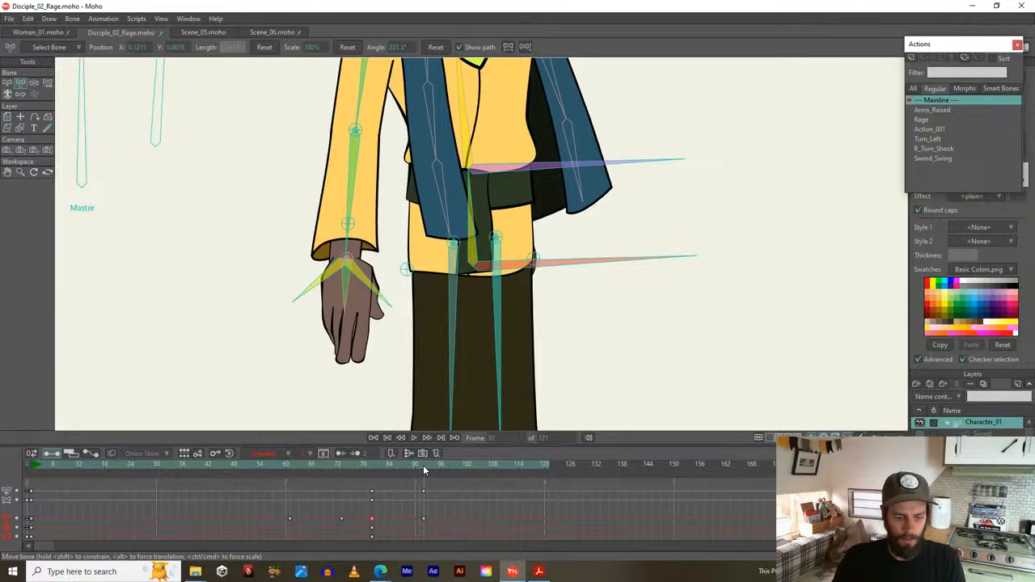
{"action": "scroll", "coordinate": [489, 268], "scroll_direction": "up", "scroll_amount": 1}
{"action": "left_click", "coordinate": [488, 269]}
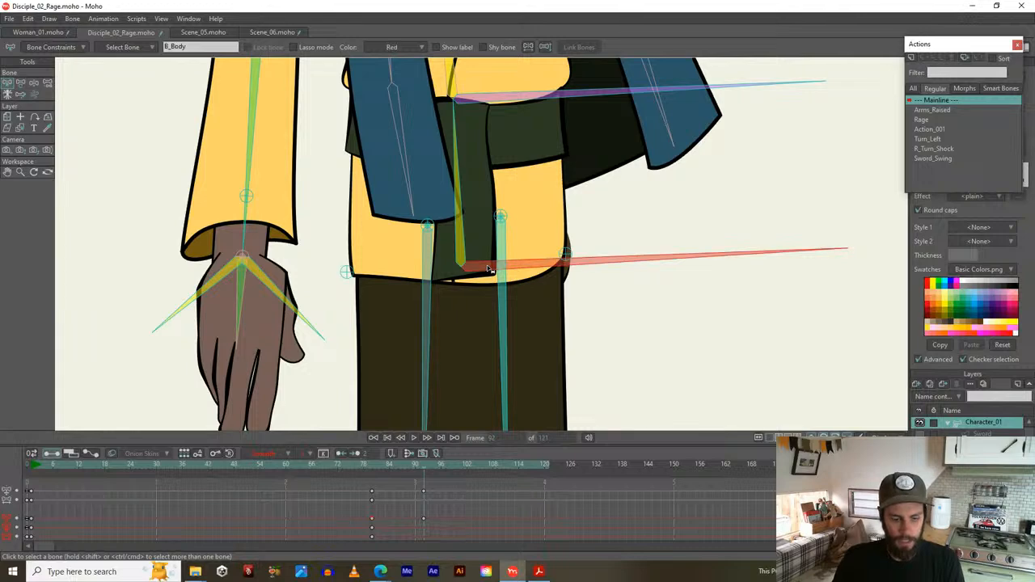
{"action": "left_click_drag", "start_coordinate": [487, 266], "coordinate": [478, 266]}
Lower the B_Body bone slightly at frame 86 so the hips dip midway through the arm raise
{"action": "left_click_drag", "start_coordinate": [368, 466], "coordinate": [398, 463]}
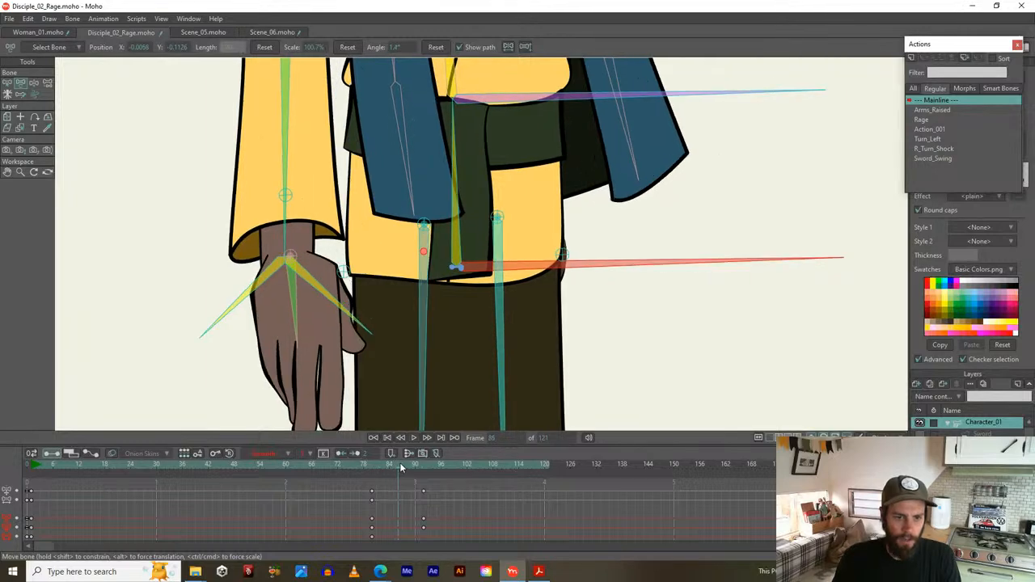
{"action": "scroll", "coordinate": [534, 229], "scroll_direction": "up", "scroll_amount": 3}
{"action": "left_click_drag", "start_coordinate": [554, 202], "coordinate": [481, 366]}
{"action": "scroll", "coordinate": [551, 220], "scroll_direction": "down", "scroll_amount": 6}
{"action": "scroll", "coordinate": [555, 221], "scroll_direction": "up", "scroll_amount": 3}
{"action": "left_click_drag", "start_coordinate": [368, 469], "coordinate": [411, 446]}
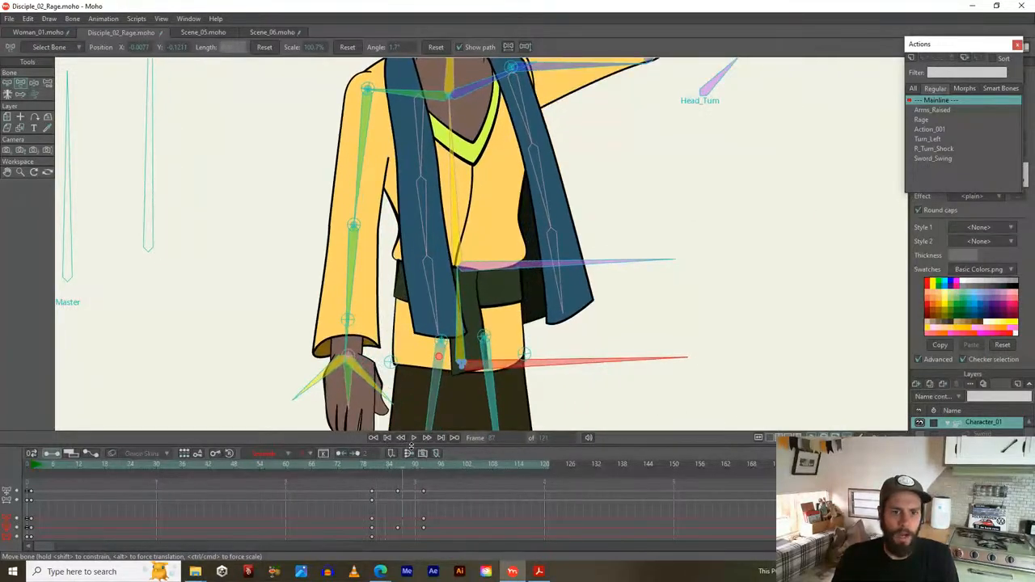
Play back the full animation to check the hip dip during the arm raise
{"action": "scroll", "coordinate": [435, 349], "scroll_direction": "down", "scroll_amount": 4}
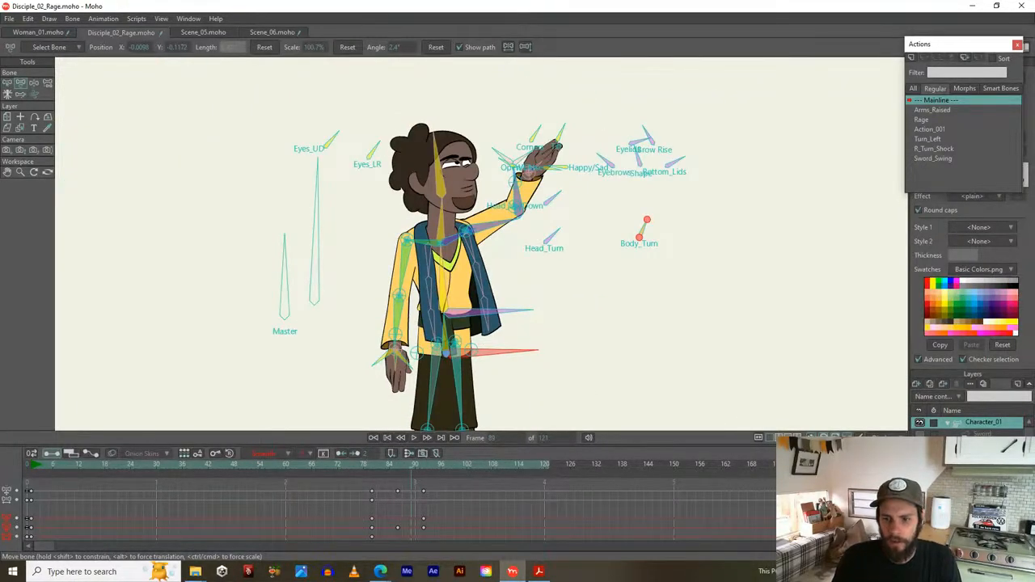
{"action": "key", "text": "space"}
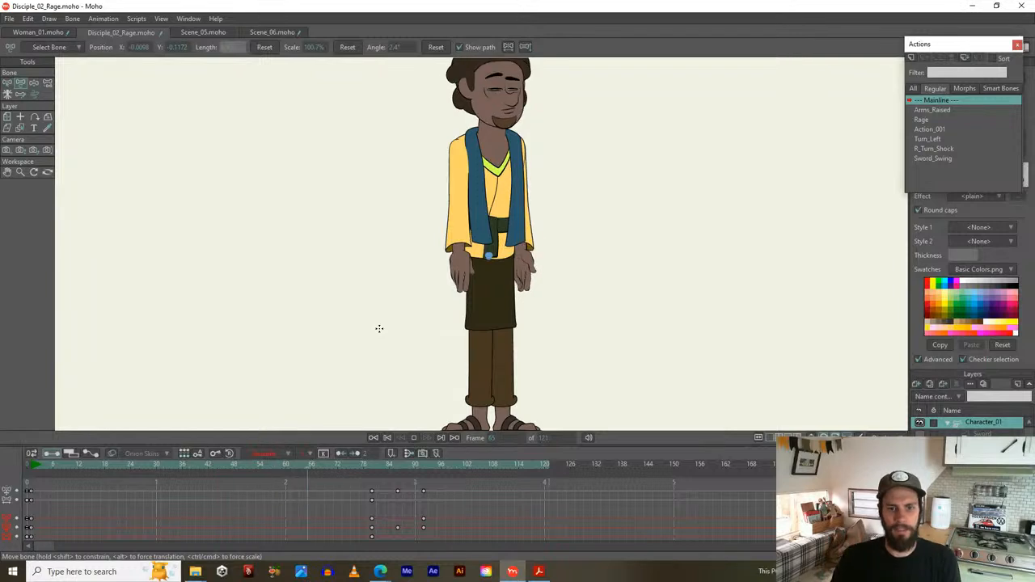
{"action": "key", "text": "space"}
Show the bones again and shorten the upper torso bone to about 95% scale at frame 86
{"action": "scroll", "coordinate": [426, 301], "scroll_direction": "up", "scroll_amount": 2}
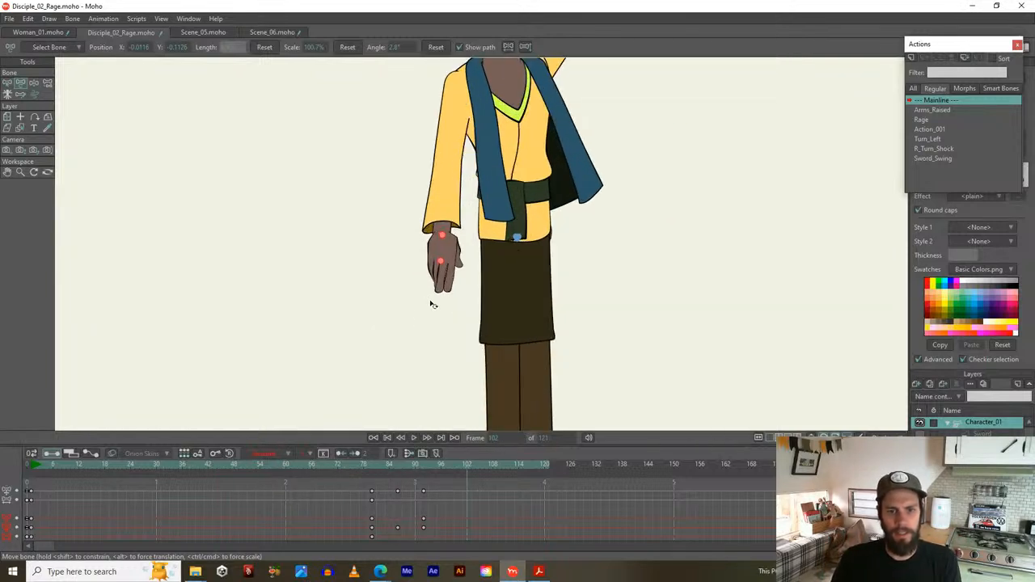
{"action": "left_click_drag", "start_coordinate": [480, 222], "coordinate": [441, 296]}
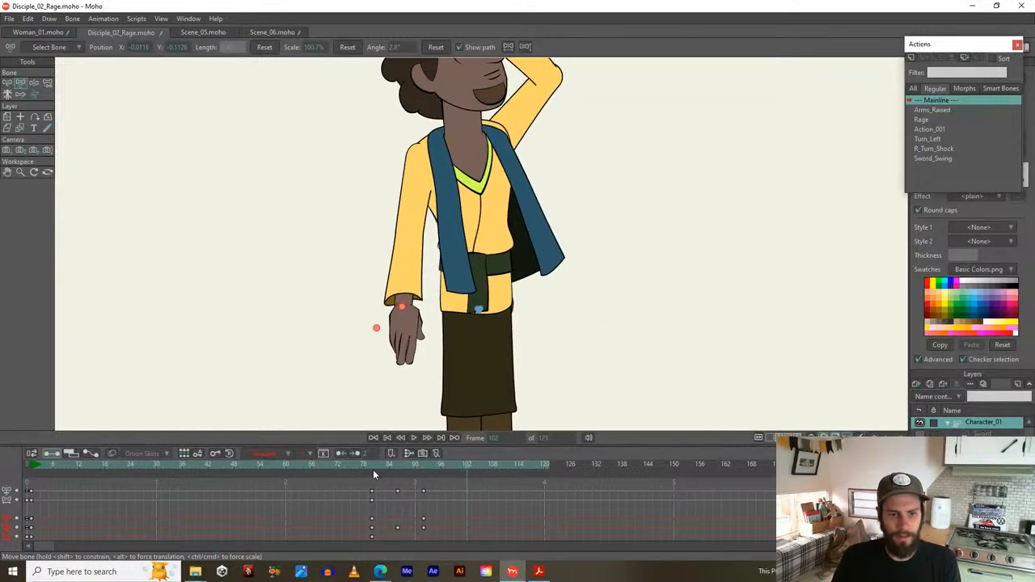
{"action": "left_click_drag", "start_coordinate": [368, 465], "coordinate": [398, 458]}
{"action": "scroll", "coordinate": [421, 270], "scroll_direction": "up", "scroll_amount": 2}
{"action": "left_click_drag", "start_coordinate": [666, 348], "coordinate": [661, 441]}
{"action": "key", "text": "ctrl+h"}
{"action": "scroll", "coordinate": [558, 205], "scroll_direction": "up", "scroll_amount": 3}
{"action": "left_click", "coordinate": [443, 209]}
{"action": "left_click_drag", "start_coordinate": [444, 208], "coordinate": [442, 209]}
Set the upper torso bone's scale to 100% at frame 92
{"action": "left_click_drag", "start_coordinate": [371, 467], "coordinate": [422, 469]}
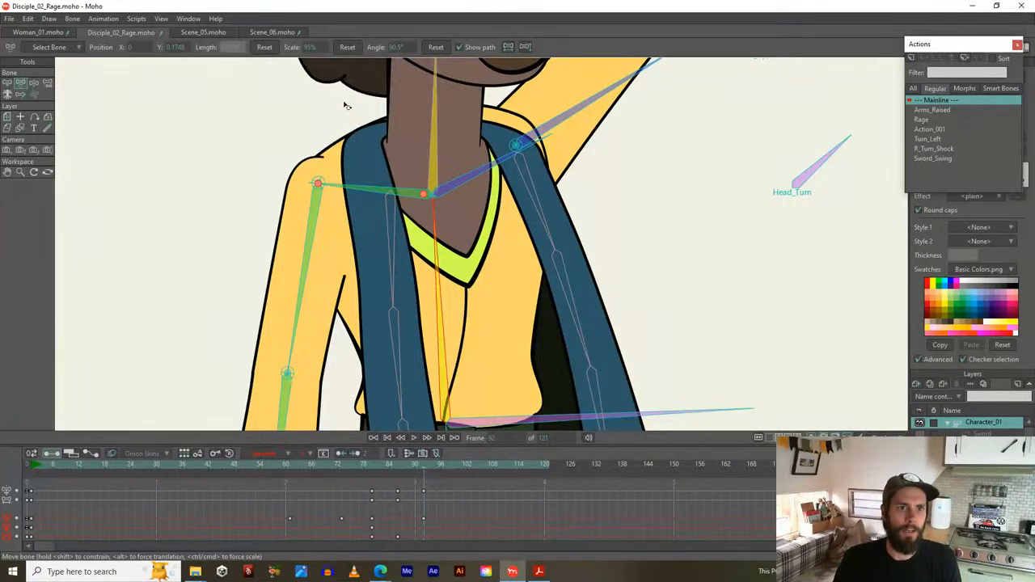
{"action": "double_click", "coordinate": [313, 47]}
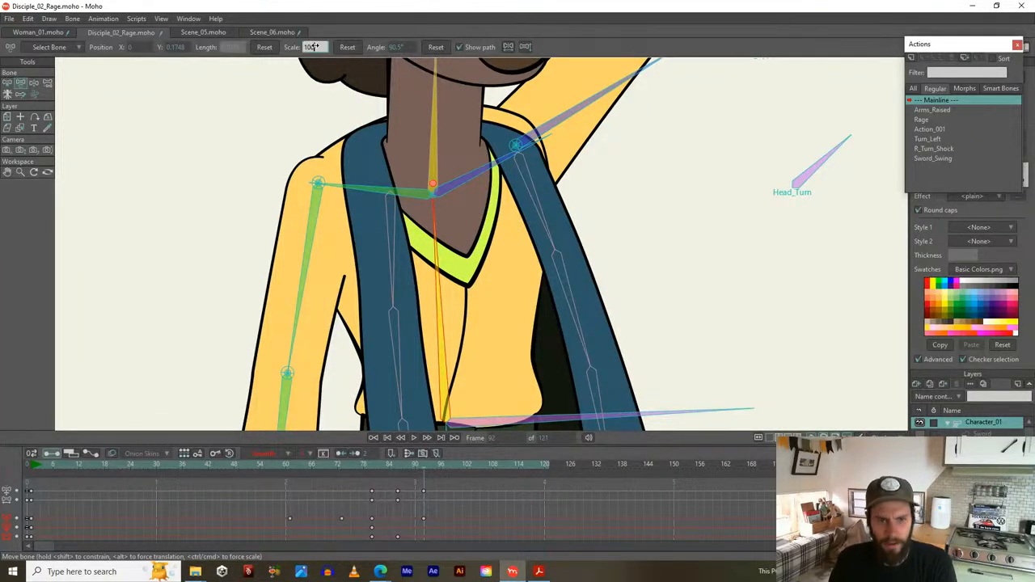
{"action": "key", "text": "Return"}
Rotate the Head_Up/Down control bone at frame 84 to adjust the head tilt during the arm raise
{"action": "scroll", "coordinate": [325, 104], "scroll_direction": "down", "scroll_amount": 2}
{"action": "left_click_drag", "start_coordinate": [347, 199], "coordinate": [412, 310]}
{"action": "left_click", "coordinate": [371, 391]}
{"action": "left_click_drag", "start_coordinate": [311, 472], "coordinate": [400, 464]}
{"action": "mouse_move", "coordinate": [400, 464]}
{"action": "left_mouse_down"}
{"action": "mouse_move", "coordinate": [370, 464]}
{"action": "mouse_move", "coordinate": [388, 465]}
{"action": "left_mouse_up"}
{"action": "left_click", "coordinate": [787, 259]}
{"action": "left_click", "coordinate": [738, 181]}
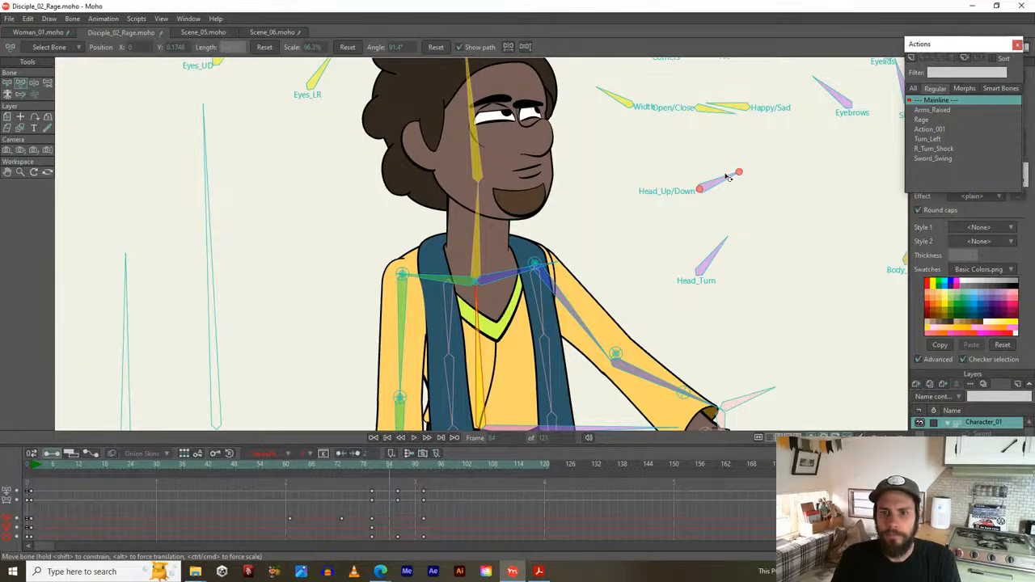
{"action": "left_click_drag", "start_coordinate": [727, 182], "coordinate": [558, 194]}
Play back the animation to review the head and torso motion during the arm raise
{"action": "scroll", "coordinate": [734, 194], "scroll_direction": "down", "scroll_amount": 3}
{"action": "left_click", "coordinate": [722, 223]}
{"action": "key", "text": "space"}
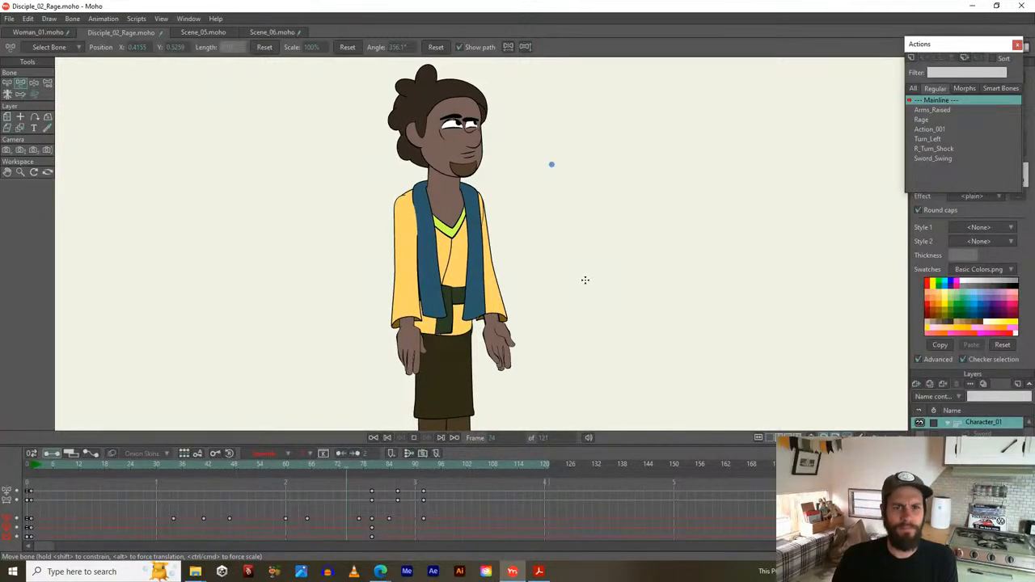
Show the bones and bend the left forearm and hand in toward the torso at frame 84
{"action": "key", "text": "space"}
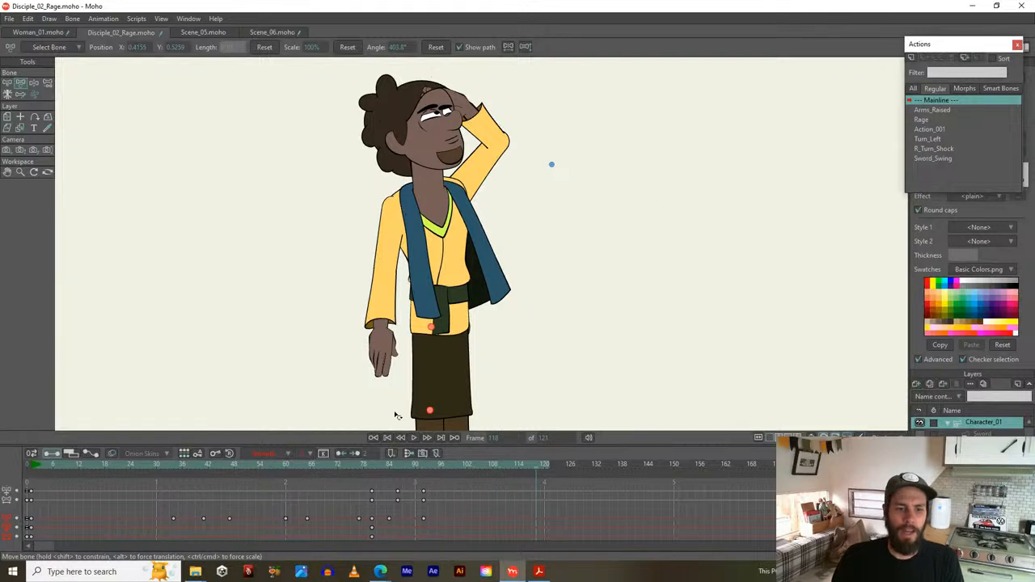
{"action": "left_click_drag", "start_coordinate": [373, 472], "coordinate": [398, 473]}
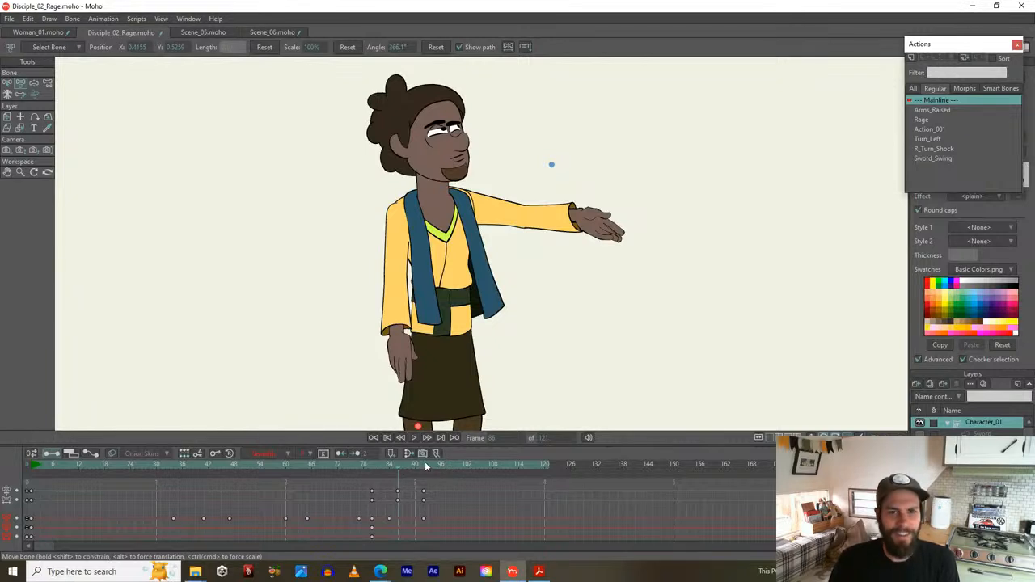
{"action": "left_click_drag", "start_coordinate": [430, 212], "coordinate": [483, 249]}
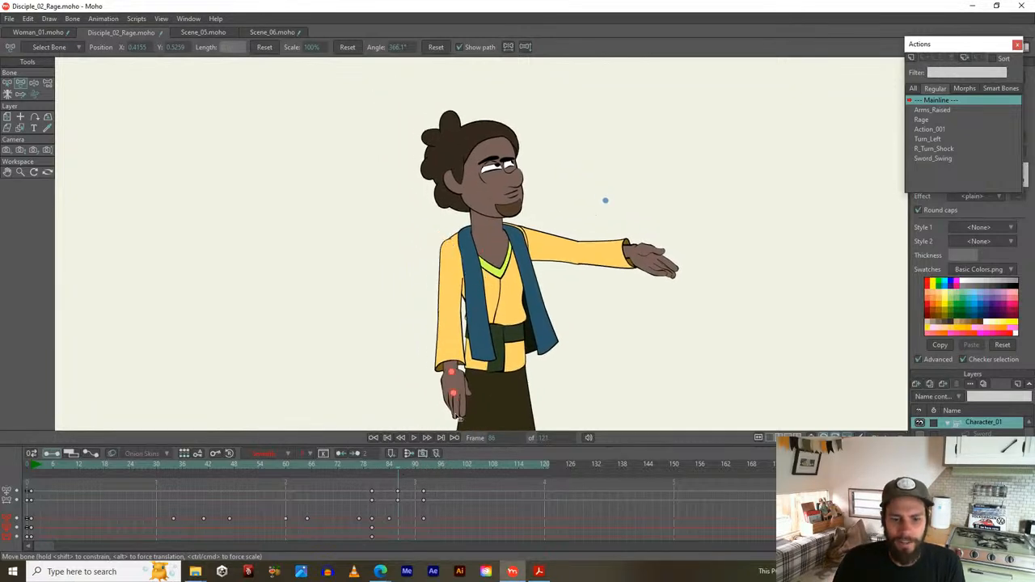
{"action": "scroll", "coordinate": [457, 462], "scroll_direction": "up", "scroll_amount": 1}
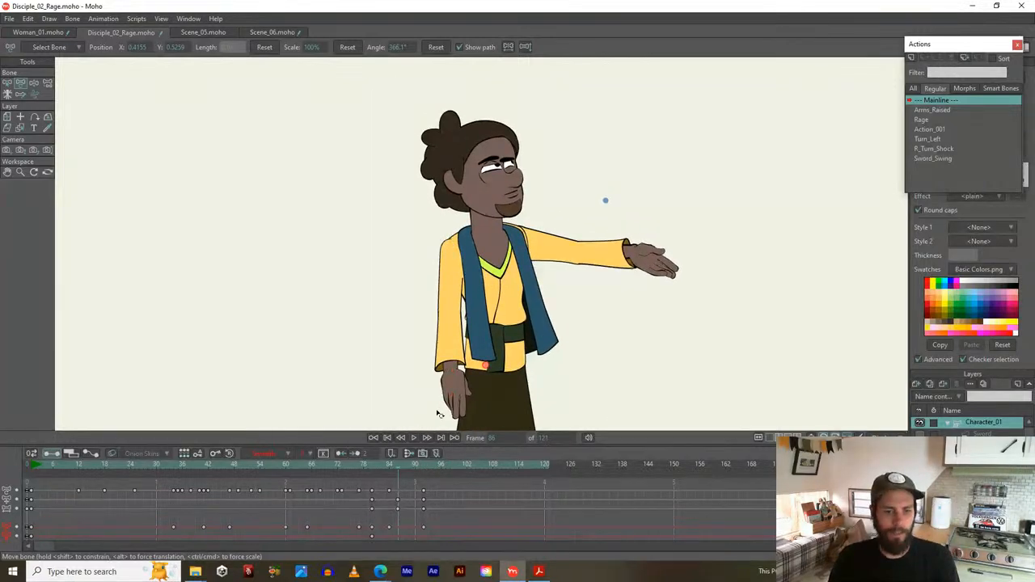
{"action": "scroll", "coordinate": [477, 302], "scroll_direction": "up", "scroll_amount": 2}
{"action": "left_click_drag", "start_coordinate": [598, 240], "coordinate": [555, 277]}
{"action": "left_click_drag", "start_coordinate": [372, 467], "coordinate": [399, 462]}
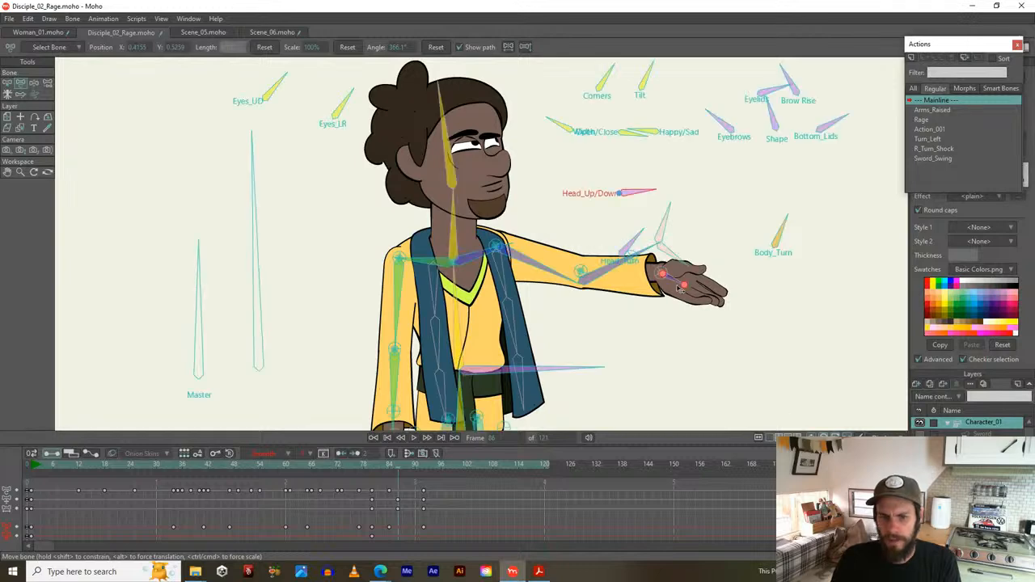
{"action": "left_click", "coordinate": [372, 466]}
{"action": "left_click_drag", "start_coordinate": [372, 466], "coordinate": [390, 471]}
{"action": "left_click_drag", "start_coordinate": [536, 288], "coordinate": [556, 279]}
{"action": "left_click_drag", "start_coordinate": [625, 283], "coordinate": [530, 309]}
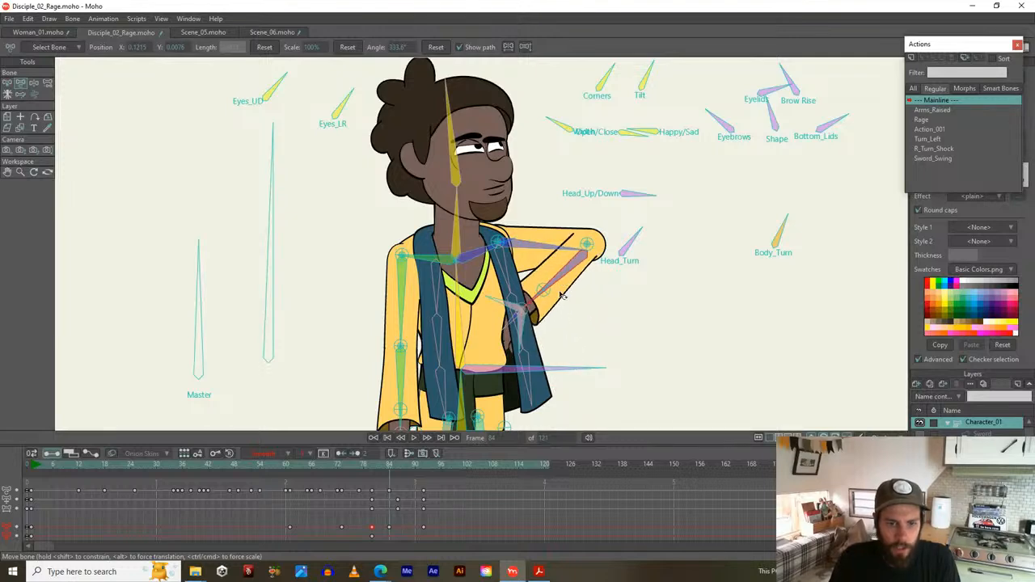
Adjust the raised left forearm at frame 92 so the hand rests against the forehead
{"action": "left_click", "coordinate": [372, 466]}
{"action": "left_click_drag", "start_coordinate": [374, 466], "coordinate": [424, 463]}
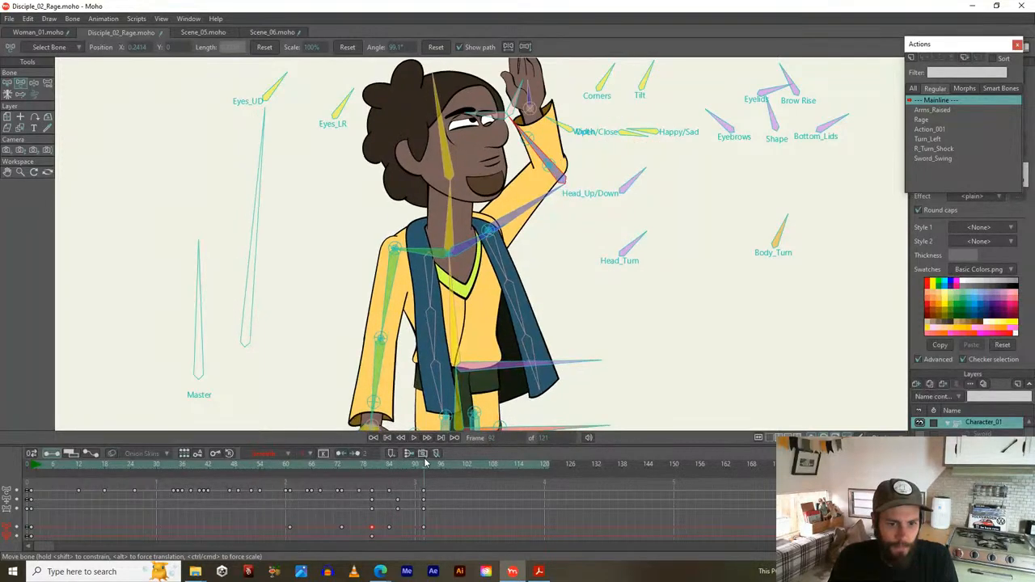
{"action": "left_click_drag", "start_coordinate": [509, 118], "coordinate": [521, 166]}
{"action": "mouse_move", "coordinate": [552, 203]}
{"action": "left_mouse_down"}
{"action": "mouse_move", "coordinate": [639, 300]}
{"action": "mouse_move", "coordinate": [557, 217]}
{"action": "left_mouse_up"}
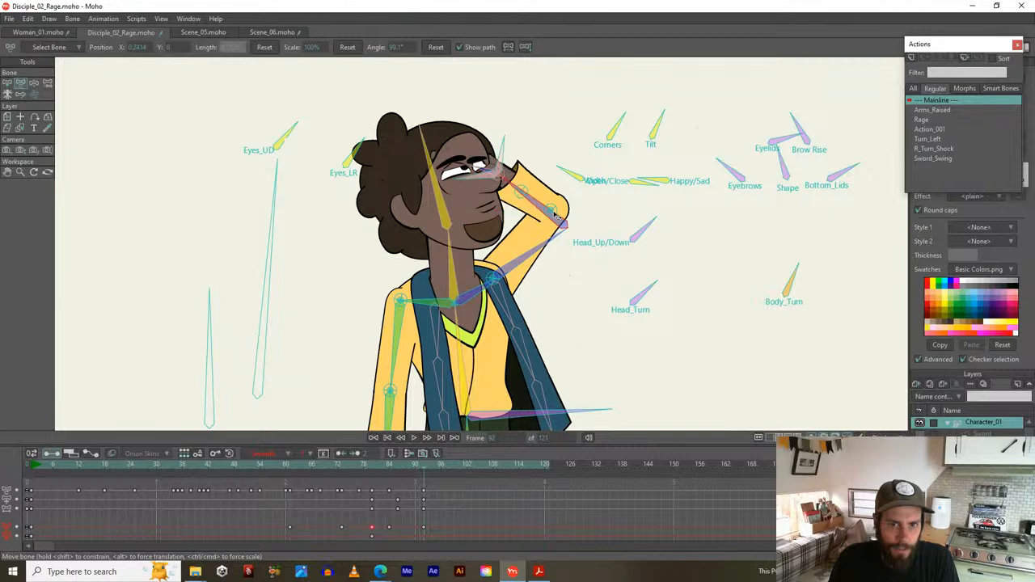
{"action": "left_click_drag", "start_coordinate": [365, 465], "coordinate": [402, 465]}
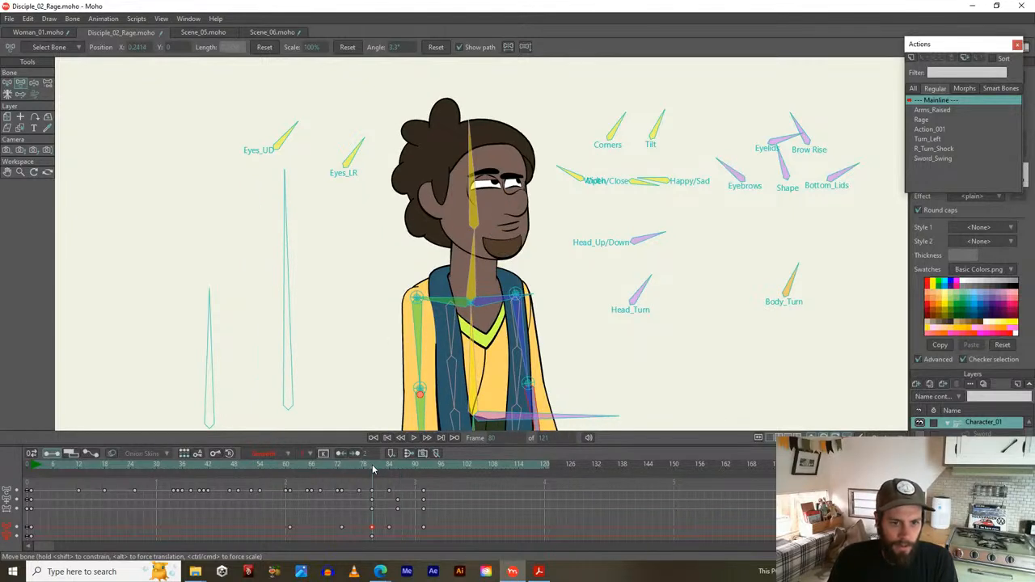
Rotate the left upper arm bone downward at frame 84 to drop the elbow during the arm raise
{"action": "left_click_drag", "start_coordinate": [372, 464], "coordinate": [389, 466]}
{"action": "left_click_drag", "start_coordinate": [409, 412], "coordinate": [397, 298]}
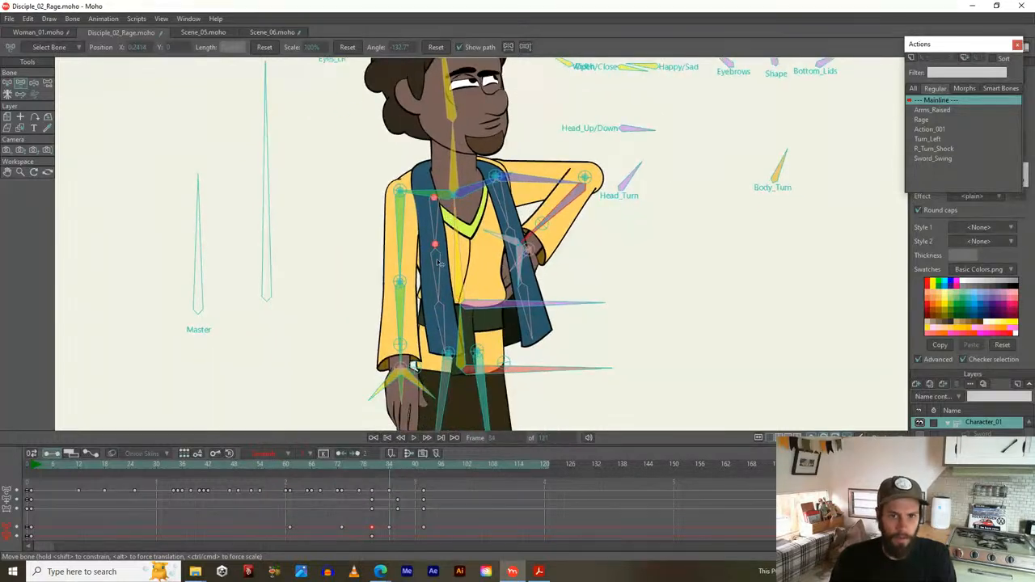
{"action": "key", "text": "z"}
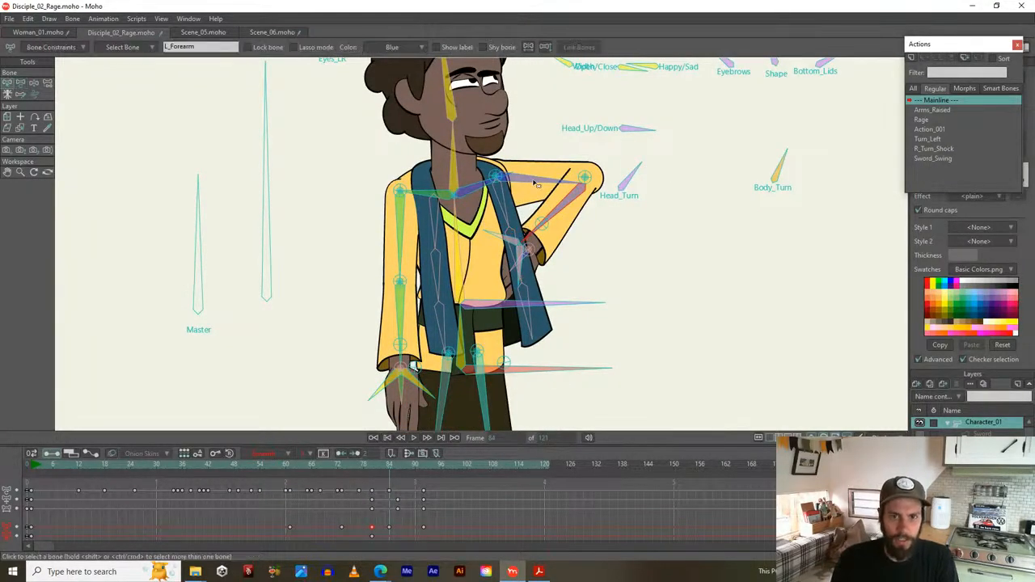
{"action": "left_click", "coordinate": [571, 202]}
{"action": "left_click_drag", "start_coordinate": [363, 465], "coordinate": [391, 467]}
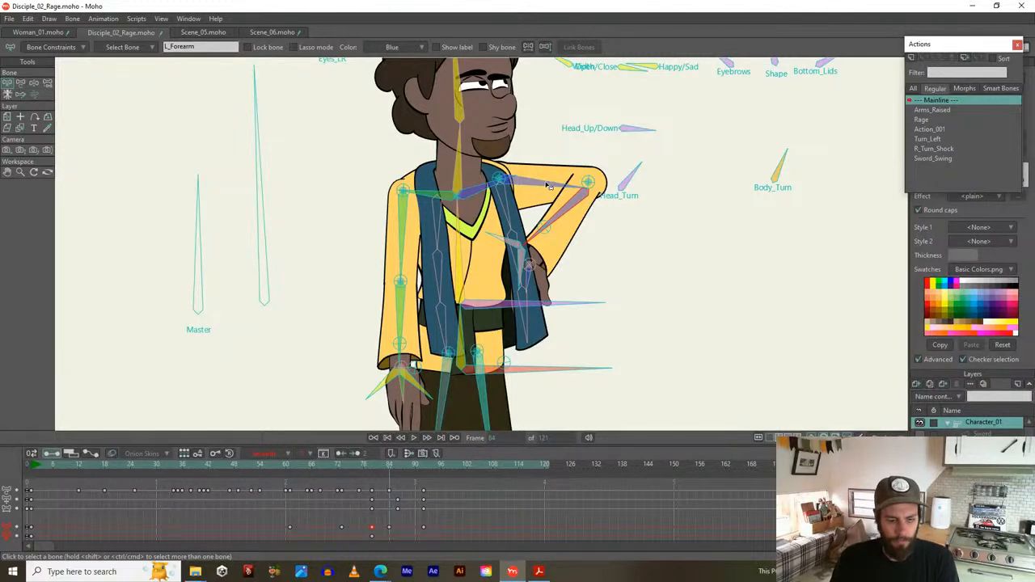
{"action": "key", "text": "t"}
{"action": "left_click_drag", "start_coordinate": [546, 182], "coordinate": [581, 196]}
{"action": "left_click", "coordinate": [400, 381]}
Scrub and play back the animation to review the reworked elbow and forearm motion
{"action": "left_click_drag", "start_coordinate": [365, 468], "coordinate": [445, 460]}
{"action": "scroll", "coordinate": [522, 289], "scroll_direction": "down", "scroll_amount": 3}
{"action": "key", "text": "space"}
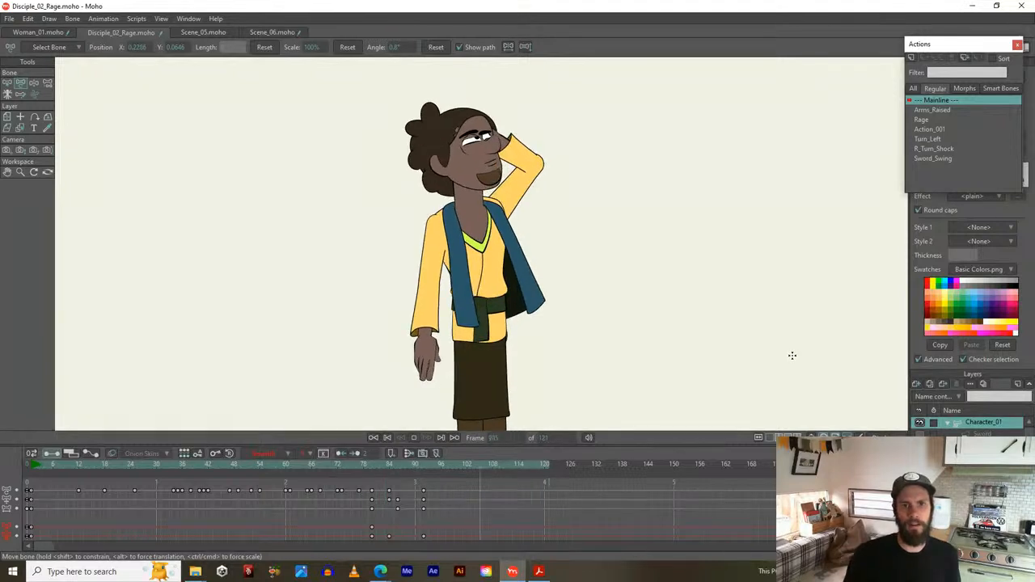
{"action": "key", "text": "space"}
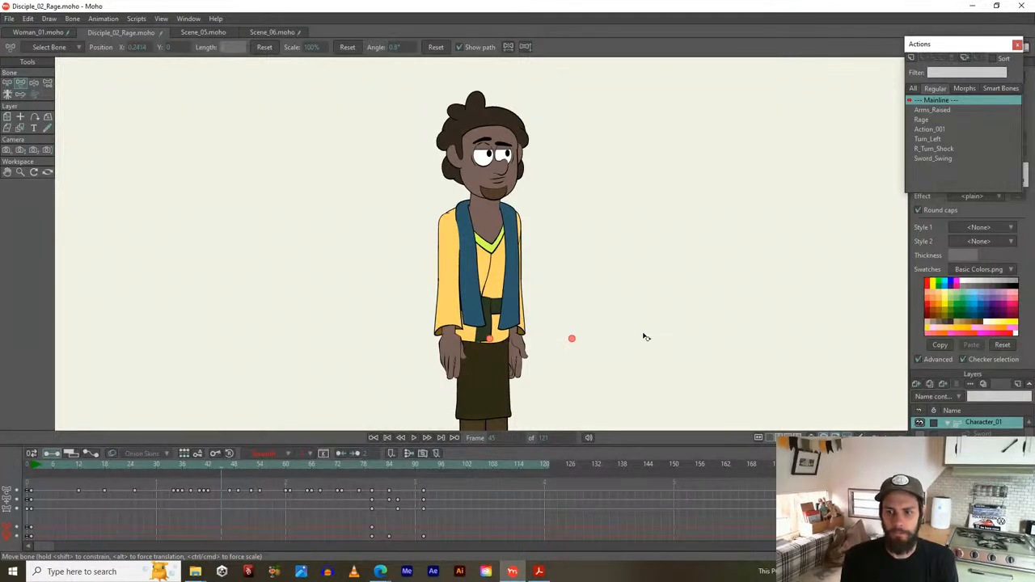
Try rotating the right upper arm bone at frame 80 with the bones displayed, and undo the rotation
{"action": "left_click", "coordinate": [371, 462]}
{"action": "mouse_move", "coordinate": [370, 462]}
{"action": "left_mouse_down"}
{"action": "mouse_move", "coordinate": [390, 466]}
{"action": "mouse_move", "coordinate": [374, 466]}
{"action": "left_mouse_up"}
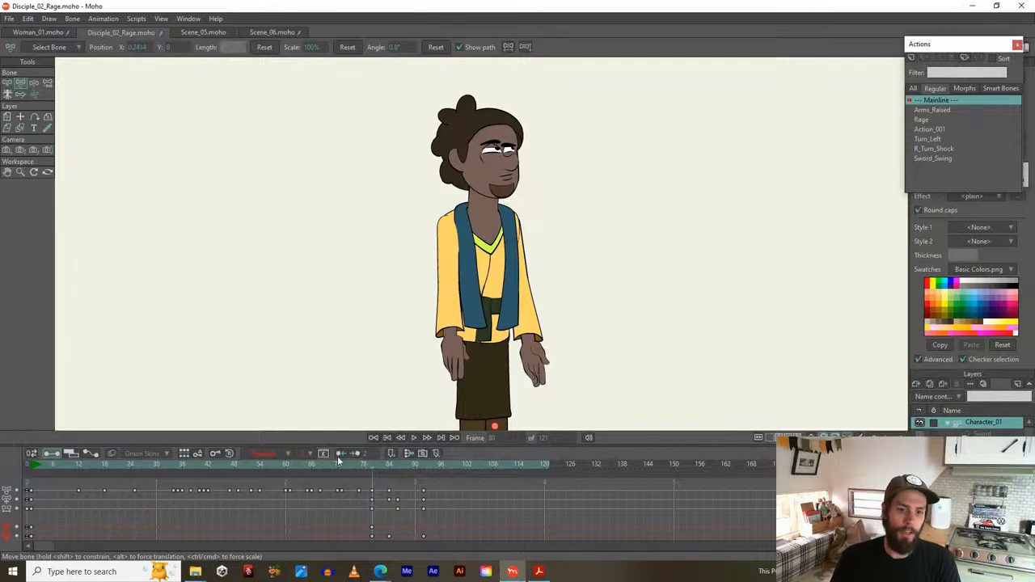
{"action": "scroll", "coordinate": [429, 263], "scroll_direction": "up", "scroll_amount": 2}
{"action": "left_click_drag", "start_coordinate": [431, 263], "coordinate": [420, 261]}
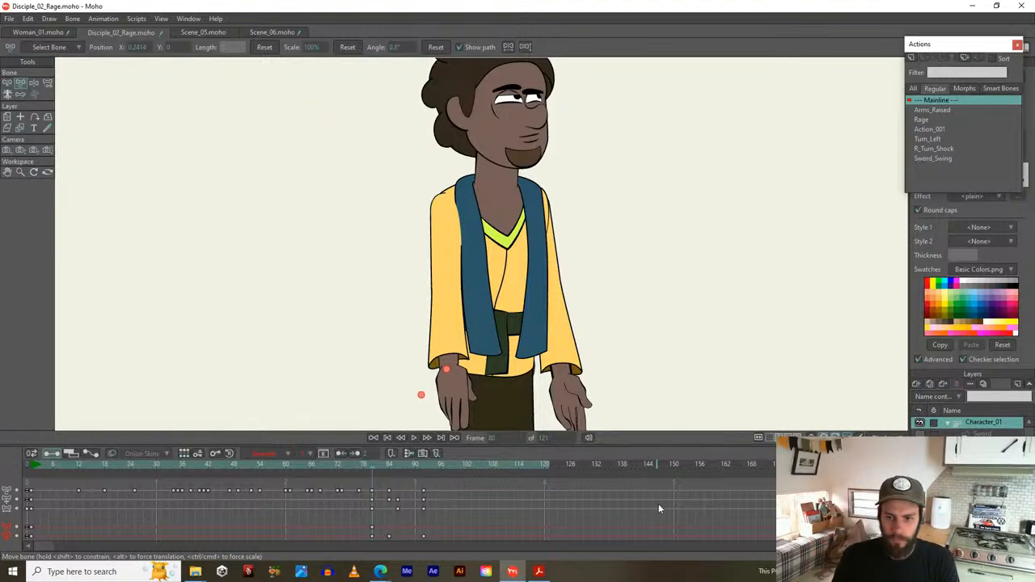
{"action": "left_click", "coordinate": [812, 436]}
{"action": "left_click_drag", "start_coordinate": [622, 319], "coordinate": [633, 280]}
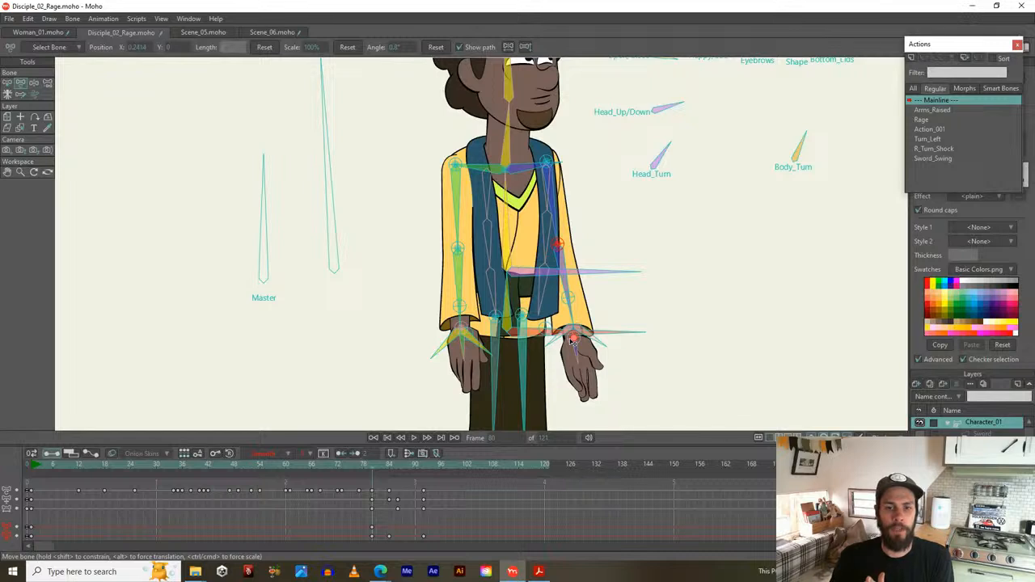
{"action": "scroll", "coordinate": [566, 337], "scroll_direction": "up", "scroll_amount": 2}
{"action": "left_click_drag", "start_coordinate": [663, 245], "coordinate": [673, 327]}
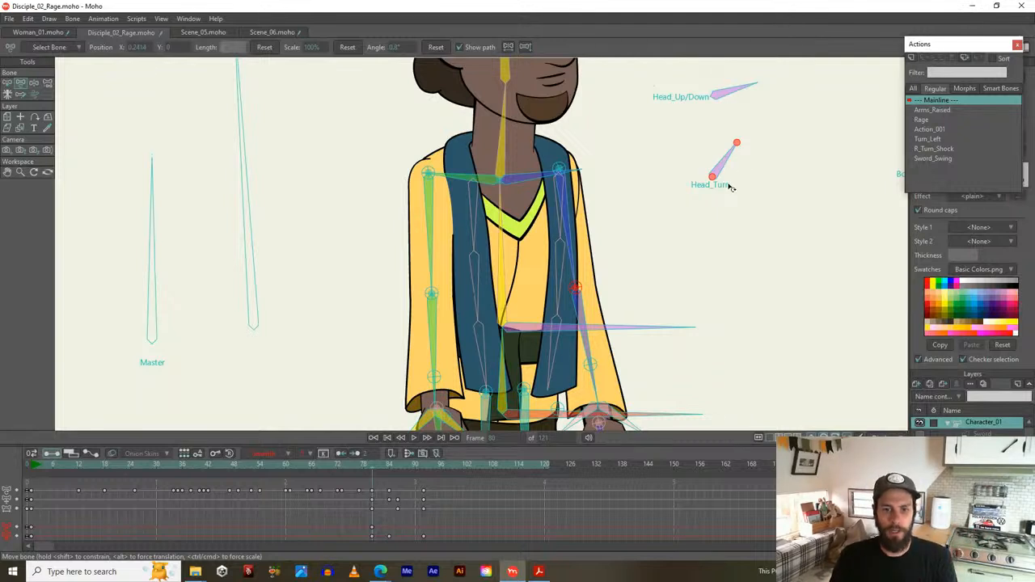
{"action": "left_click_drag", "start_coordinate": [631, 261], "coordinate": [636, 233]}
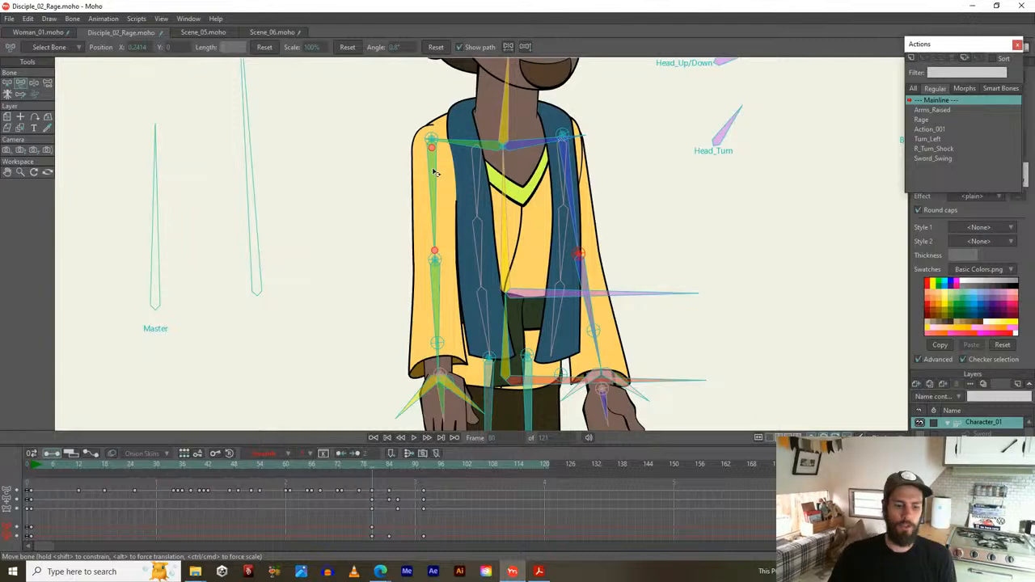
{"action": "left_click_drag", "start_coordinate": [434, 173], "coordinate": [447, 239]}
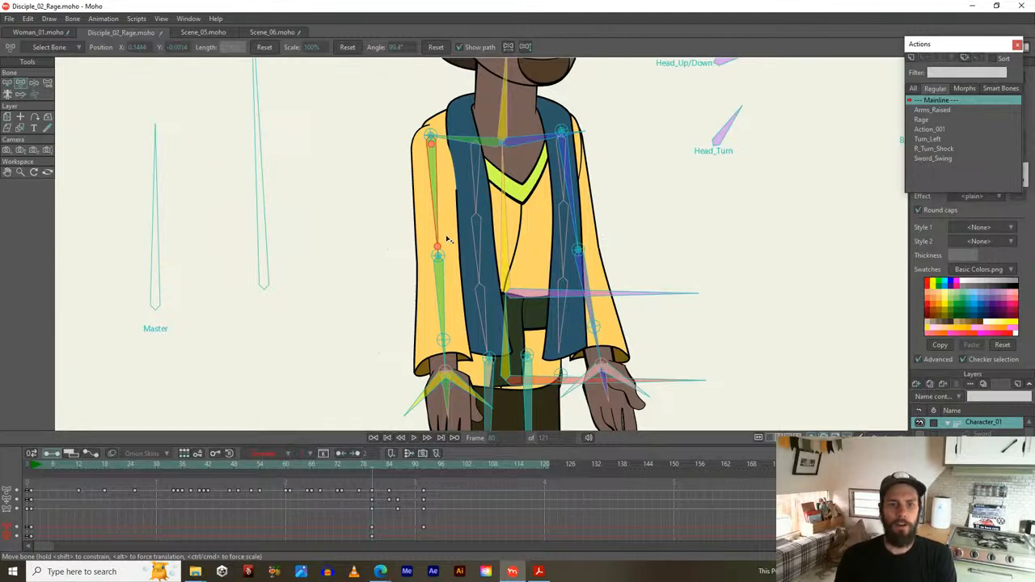
{"action": "key", "text": "ctrl+z"}
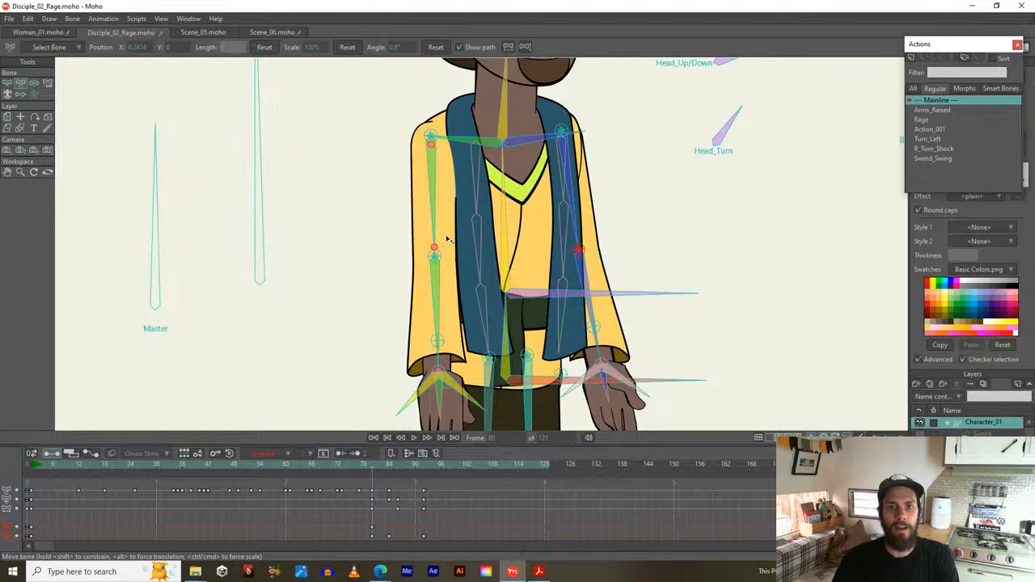
Try lifting the right foot's control bone at frame 80 to bend the leg, and undo the move
{"action": "left_click_drag", "start_coordinate": [391, 276], "coordinate": [373, 228]}
{"action": "scroll", "coordinate": [372, 229], "scroll_direction": "down", "scroll_amount": 1}
{"action": "left_click_drag", "start_coordinate": [358, 281], "coordinate": [370, 189]}
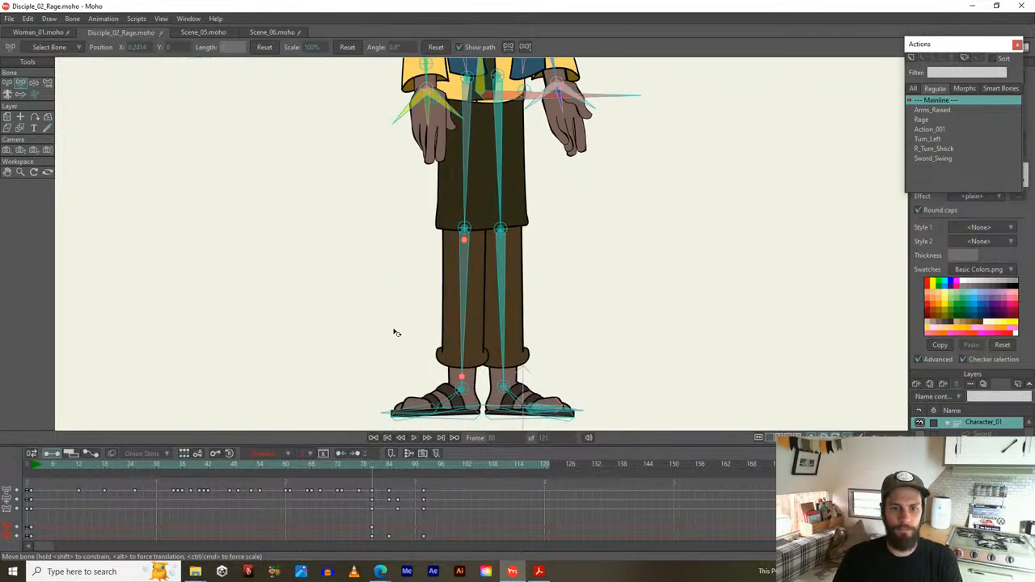
{"action": "left_click", "coordinate": [477, 419]}
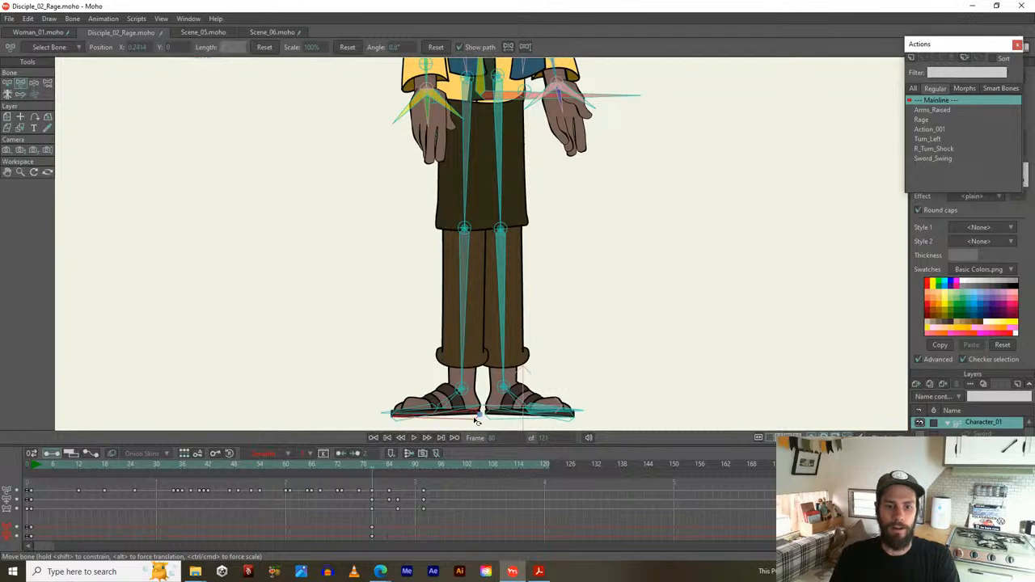
{"action": "left_click_drag", "start_coordinate": [477, 419], "coordinate": [441, 376]}
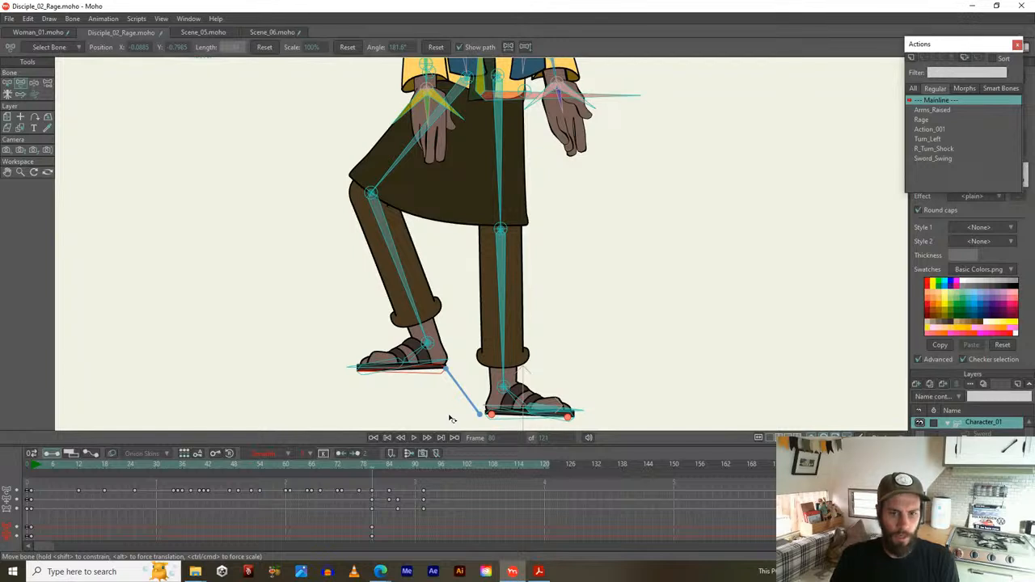
{"action": "key", "text": "ctrl+z"}
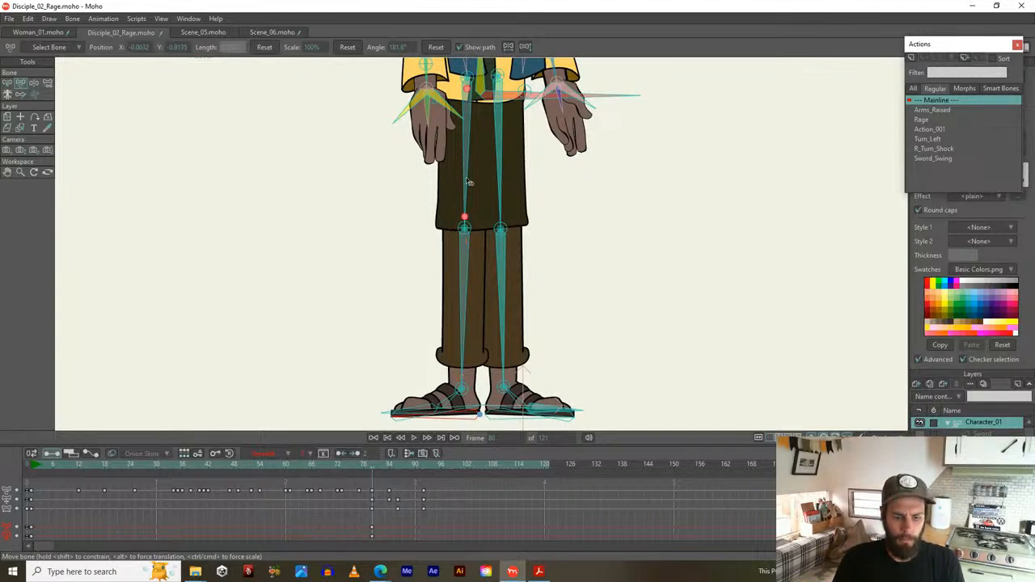
Play back the whole animation and scrub to frame 83 to check the left hand during the raise
{"action": "left_click", "coordinate": [467, 270]}
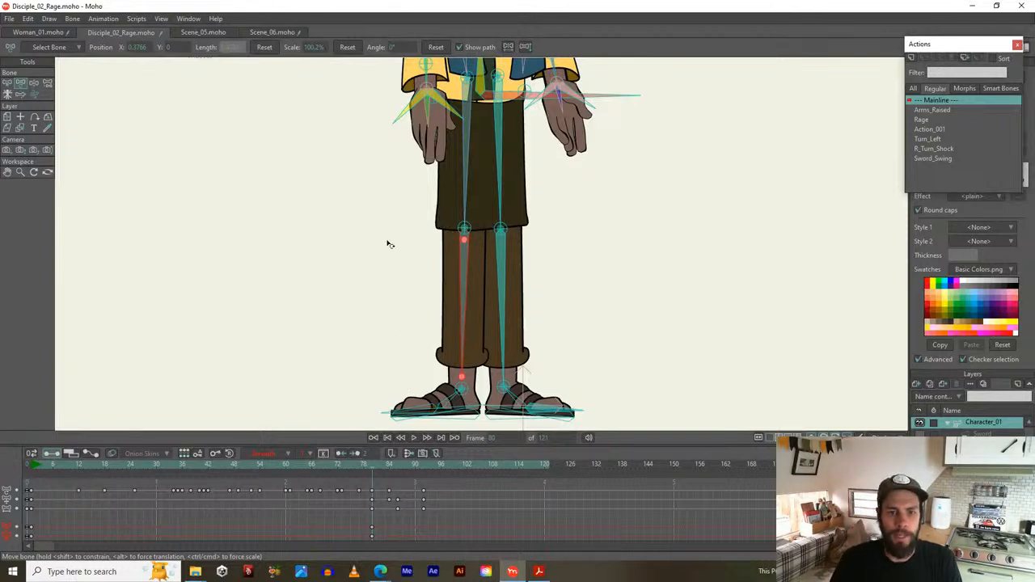
{"action": "scroll", "coordinate": [391, 272], "scroll_direction": "up", "scroll_amount": 3}
{"action": "scroll", "coordinate": [380, 277], "scroll_direction": "up", "scroll_amount": 3}
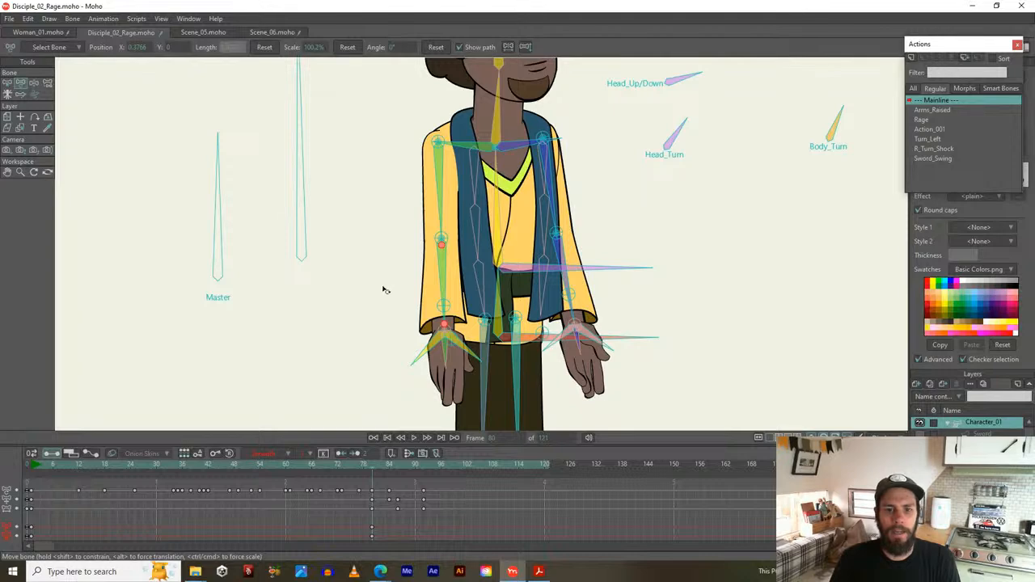
{"action": "scroll", "coordinate": [368, 319], "scroll_direction": "down", "scroll_amount": 2}
{"action": "left_click_drag", "start_coordinate": [363, 329], "coordinate": [374, 301]}
{"action": "key", "text": "space"}
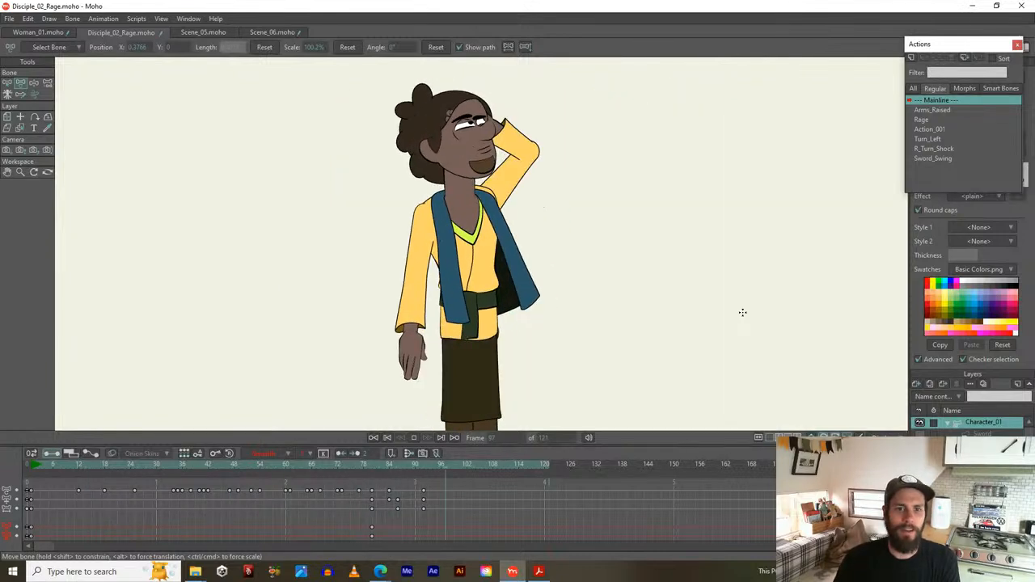
{"action": "key", "text": "space"}
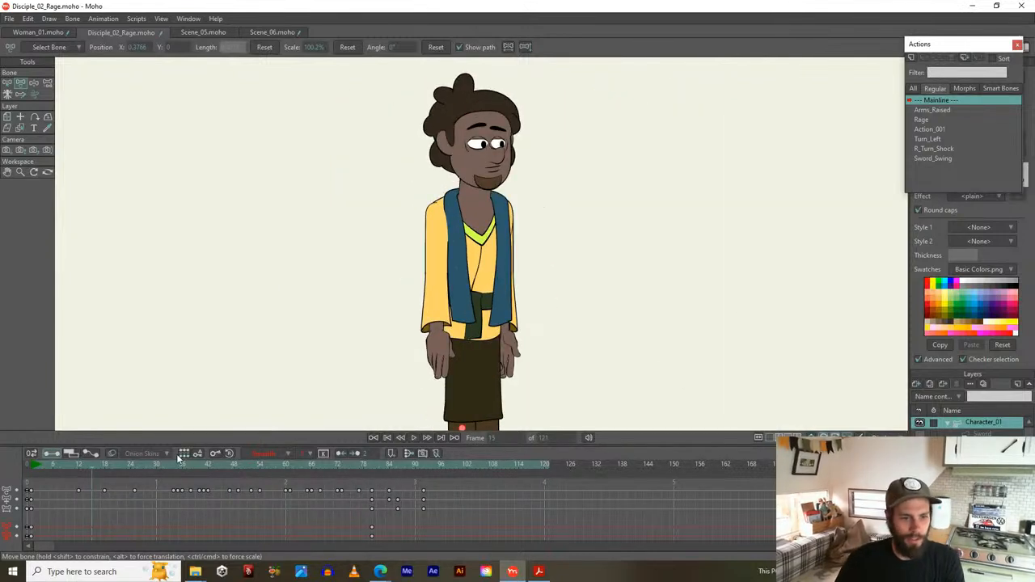
{"action": "left_click_drag", "start_coordinate": [177, 466], "coordinate": [388, 456]}
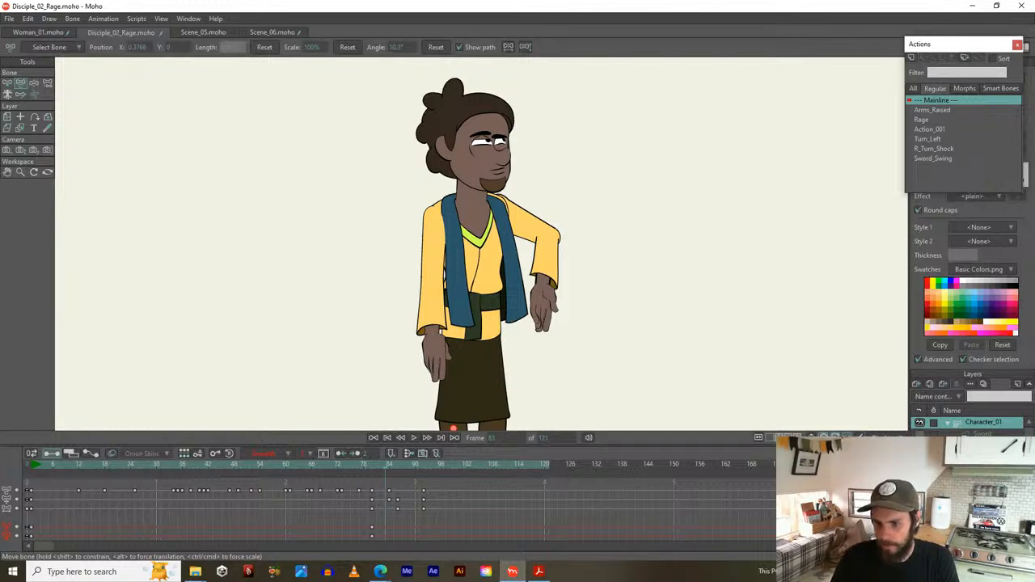
Examine the hand switch layers and neighbouring limb layers of the character at frame 83, including their active child and timeline keys
{"action": "left_click", "coordinate": [983, 477]}
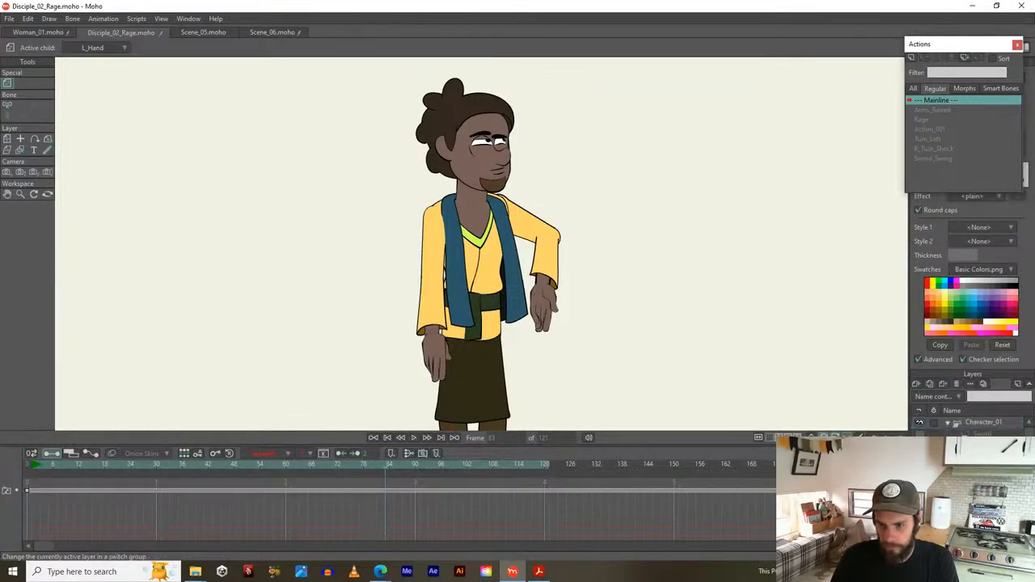
{"action": "left_click", "coordinate": [918, 477]}
{"action": "left_click", "coordinate": [918, 477]}
{"action": "scroll", "coordinate": [971, 429], "scroll_direction": "down", "scroll_amount": 2}
{"action": "scroll", "coordinate": [970, 427], "scroll_direction": "down", "scroll_amount": 2}
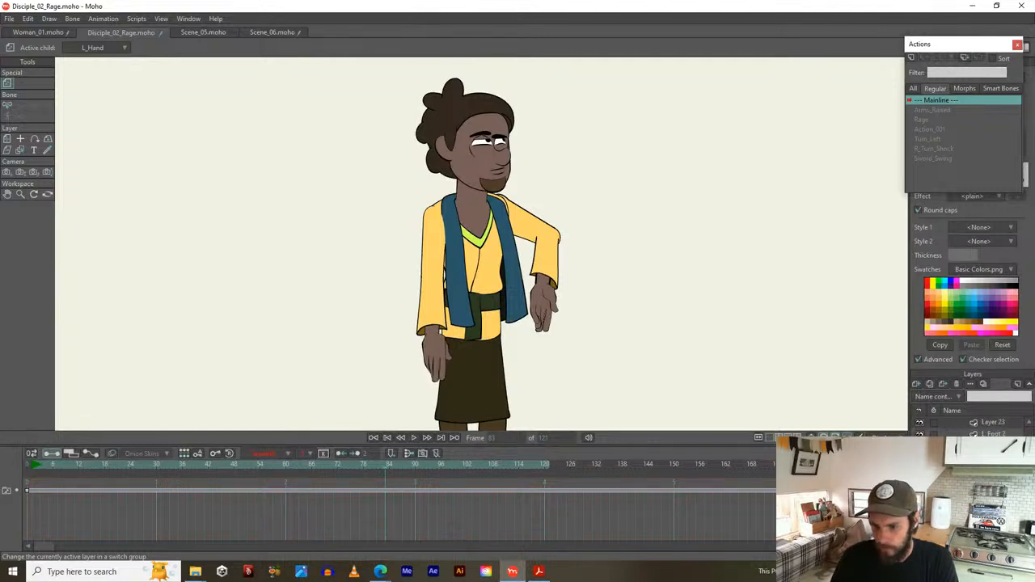
{"action": "scroll", "coordinate": [970, 427], "scroll_direction": "down", "scroll_amount": 2}
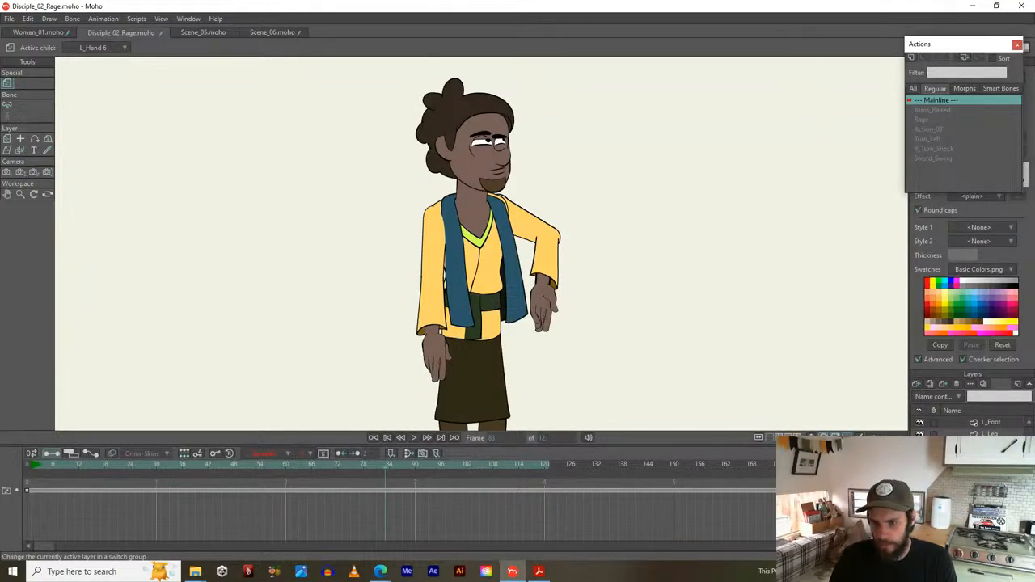
{"action": "scroll", "coordinate": [970, 427], "scroll_direction": "up", "scroll_amount": 10}
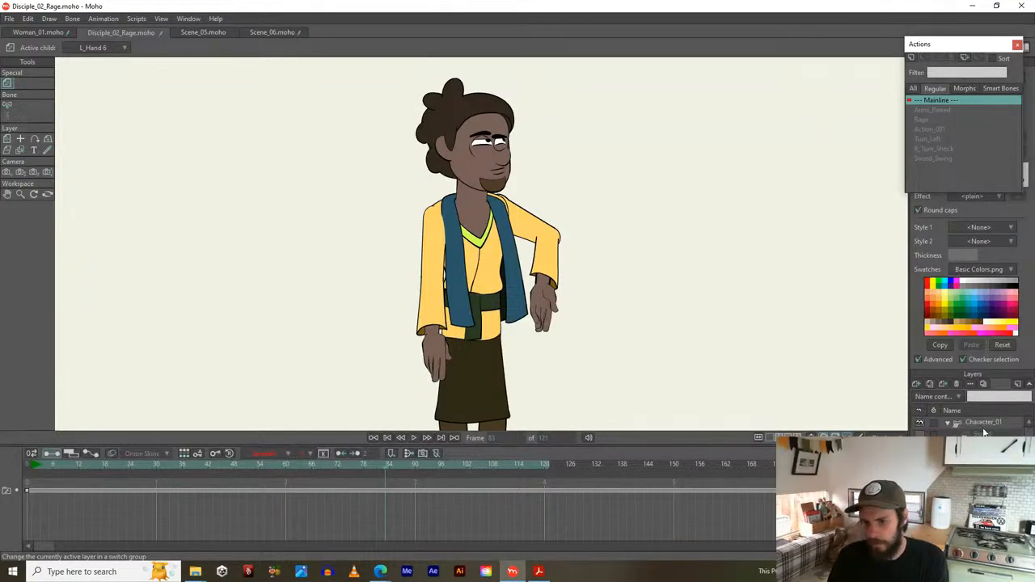
{"action": "left_click", "coordinate": [984, 429]}
{"action": "scroll", "coordinate": [984, 428], "scroll_direction": "down", "scroll_amount": 2}
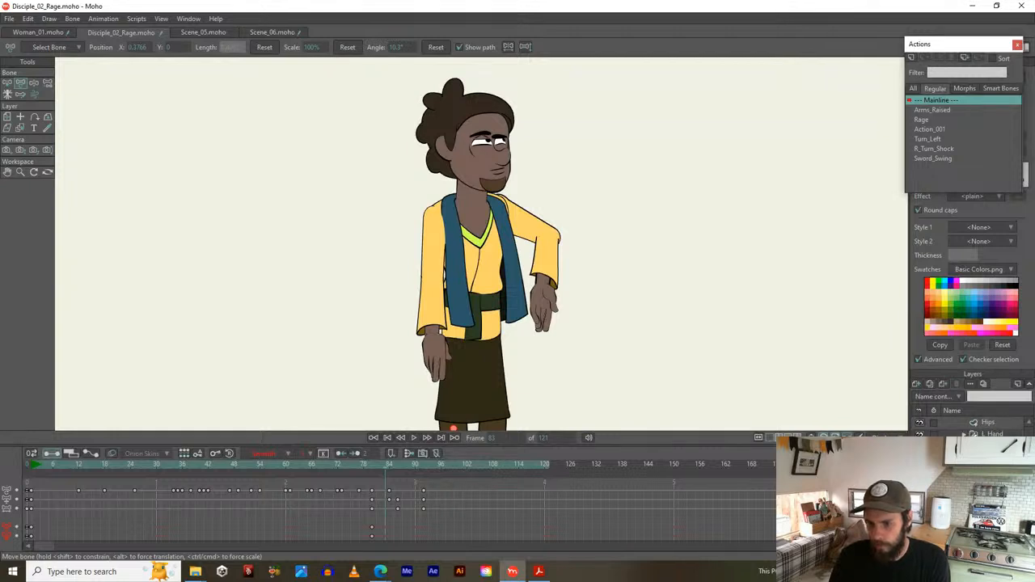
{"action": "scroll", "coordinate": [984, 428], "scroll_direction": "down", "scroll_amount": 2}
{"action": "left_click", "coordinate": [984, 429]}
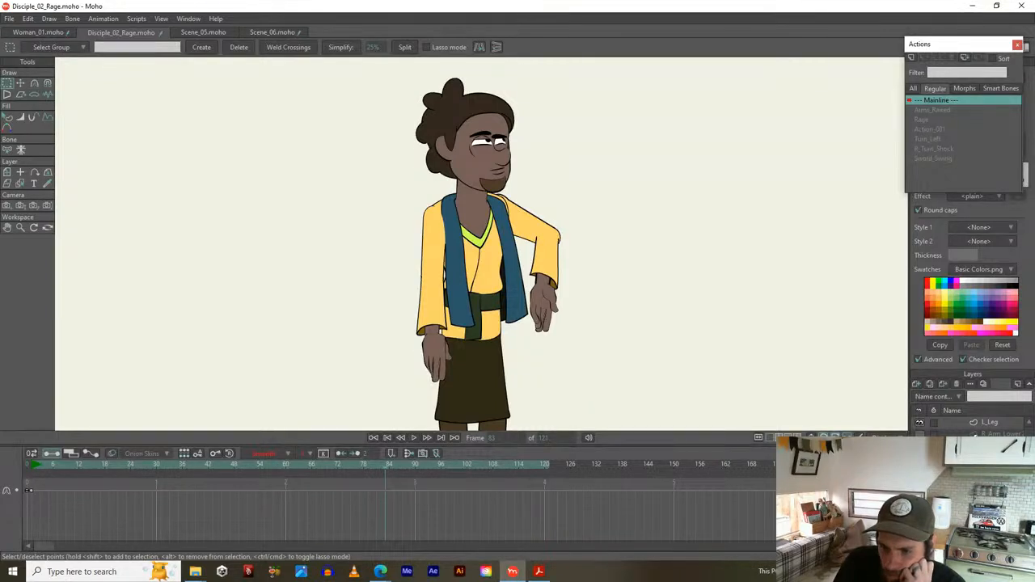
{"action": "left_click", "coordinate": [27, 490]}
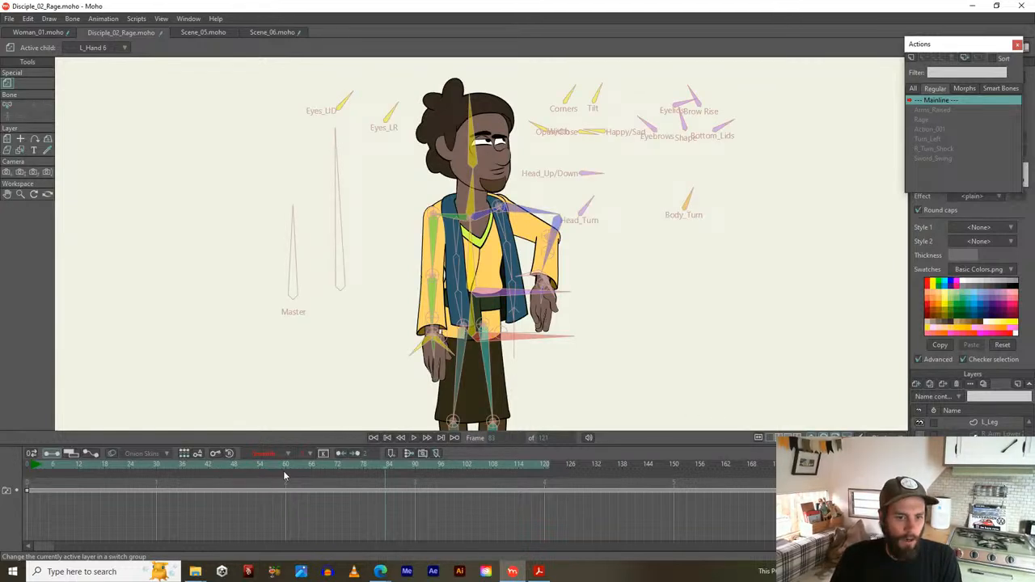
Reselect the Character_01 layer and scrub past frame 83 to check the hand-to-forehead pose
{"action": "left_click_drag", "start_coordinate": [383, 469], "coordinate": [477, 449]}
{"action": "left_click_drag", "start_coordinate": [581, 277], "coordinate": [597, 327]}
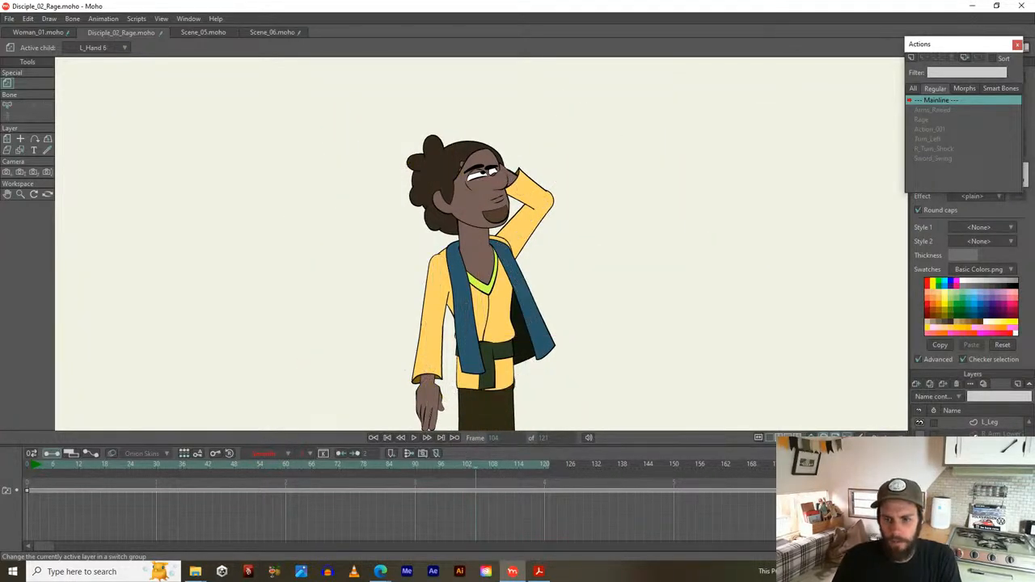
{"action": "scroll", "coordinate": [993, 422], "scroll_direction": "up", "scroll_amount": 5}
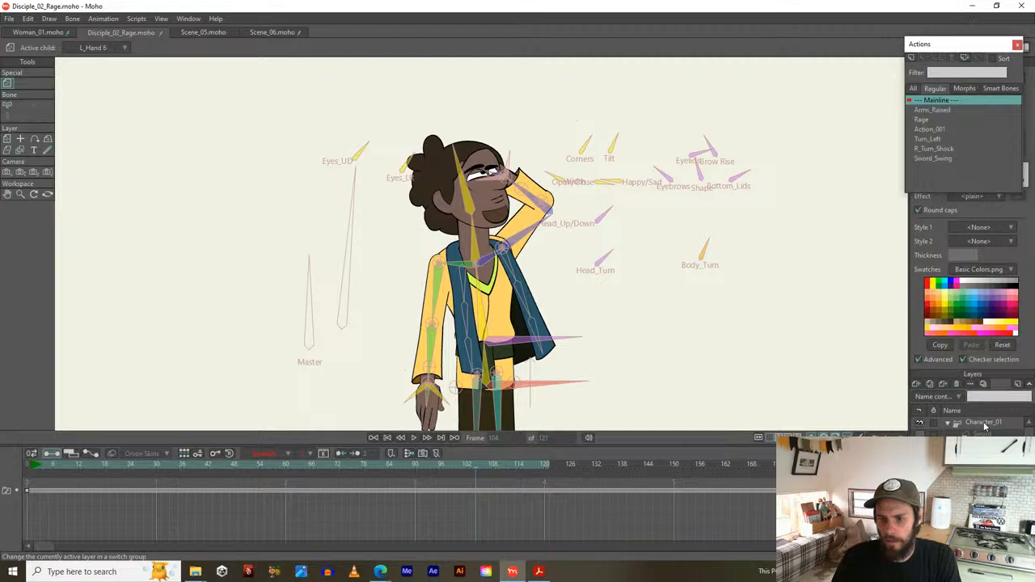
{"action": "left_click", "coordinate": [983, 422]}
{"action": "mouse_move", "coordinate": [471, 470]}
{"action": "left_mouse_down"}
{"action": "mouse_move", "coordinate": [413, 464]}
{"action": "mouse_move", "coordinate": [462, 463]}
{"action": "left_mouse_up"}
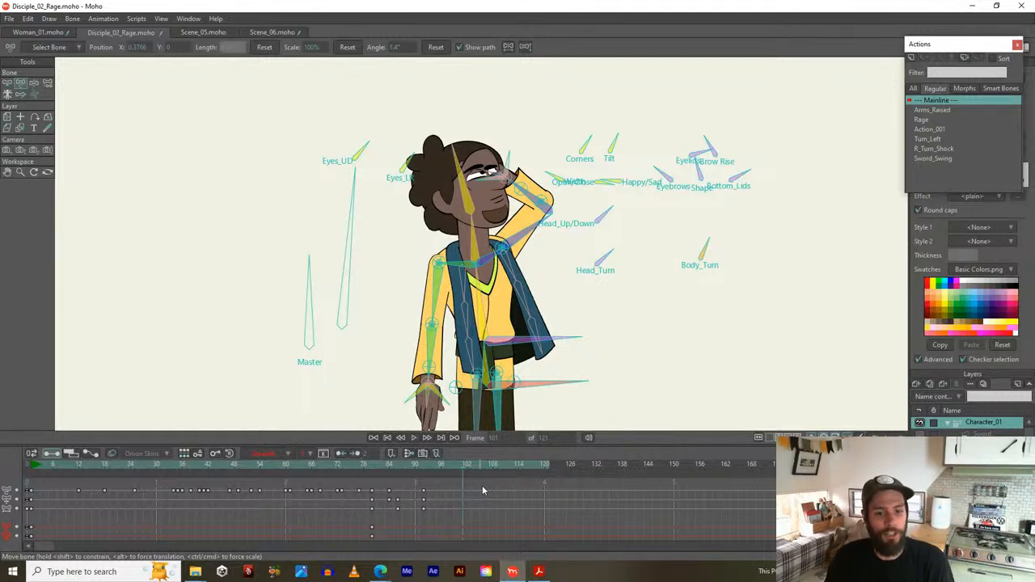
{"action": "left_click", "coordinate": [419, 466]}
With no bone selected, add keyframes at frame 102 on the bone channels of Character_01 to hold the raised pose
{"action": "left_click_drag", "start_coordinate": [421, 466], "coordinate": [467, 461]}
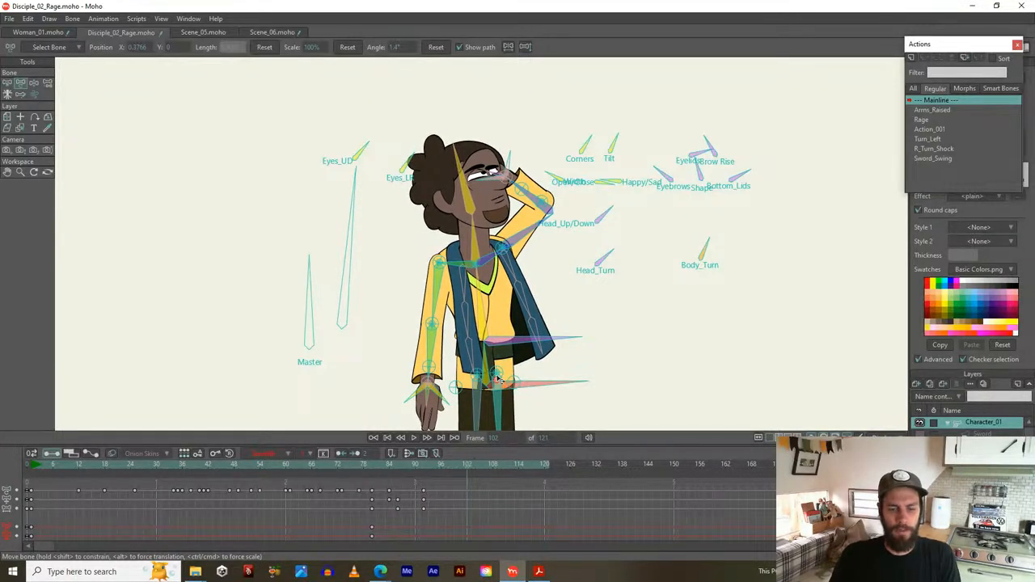
{"action": "left_click_drag", "start_coordinate": [467, 335], "coordinate": [490, 353]}
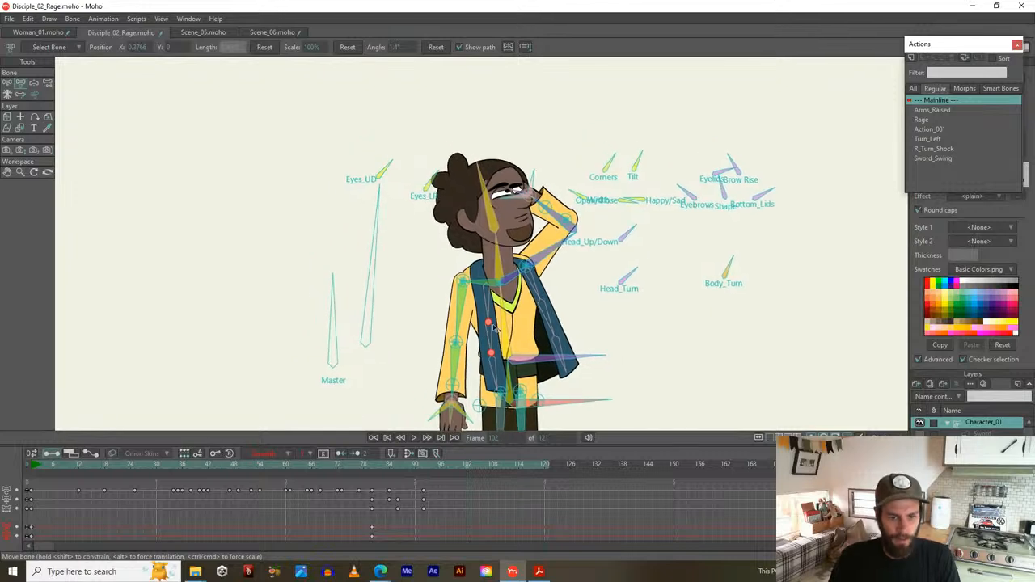
{"action": "key", "text": "b"}
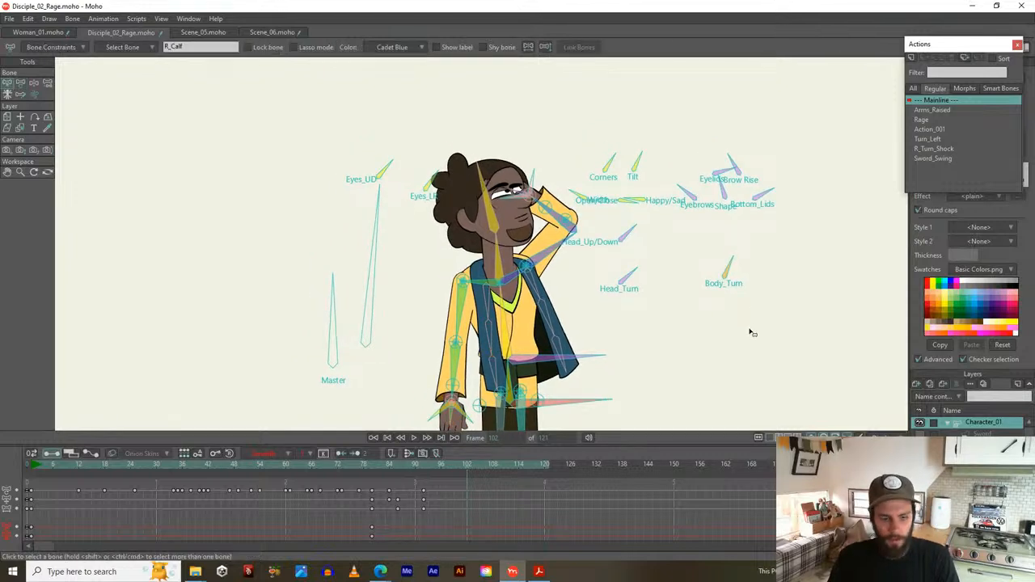
{"action": "left_click", "coordinate": [750, 332]}
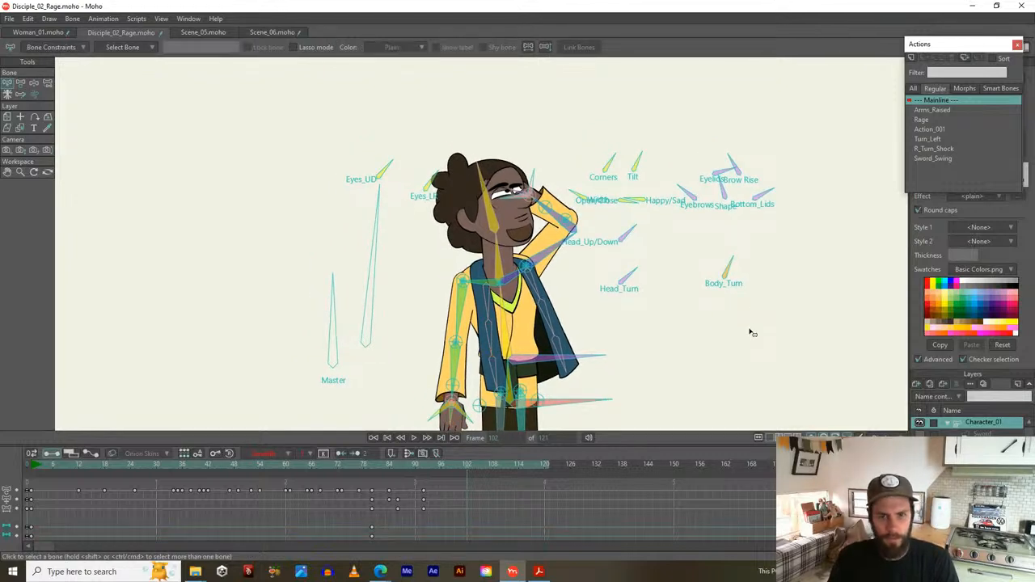
{"action": "right_click", "coordinate": [466, 489]}
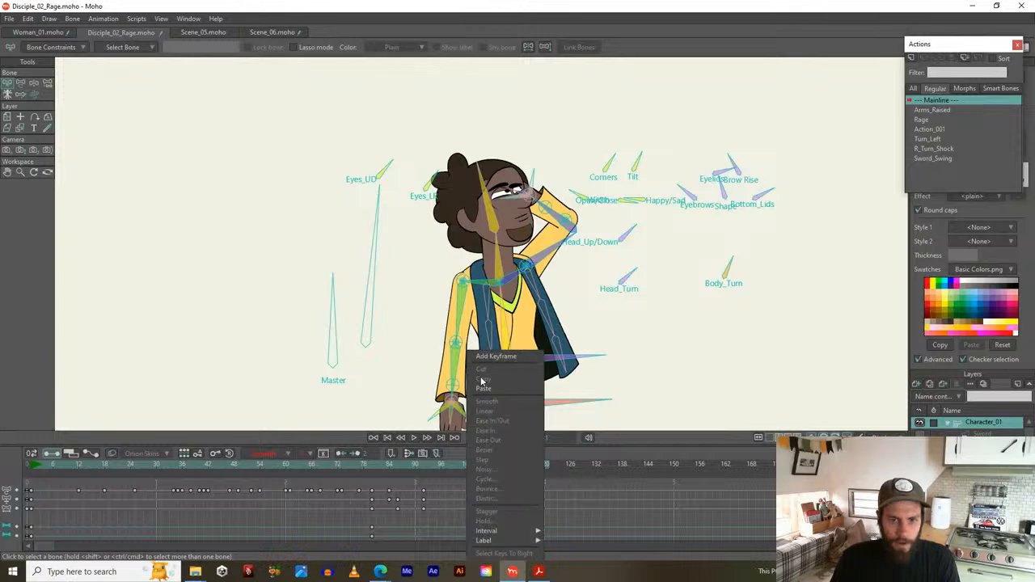
{"action": "left_click", "coordinate": [490, 356]}
{"action": "right_click", "coordinate": [467, 505]}
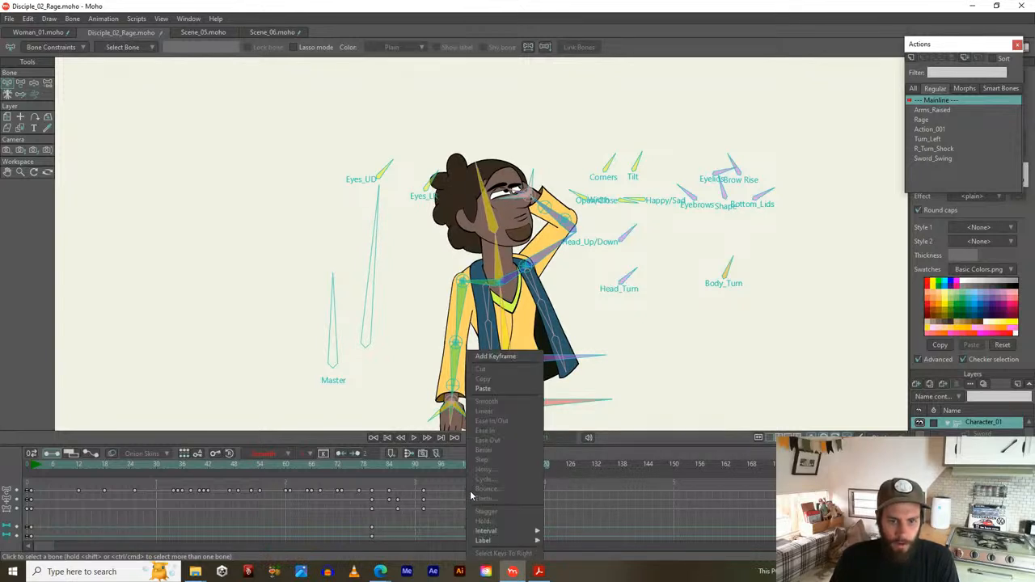
{"action": "left_click", "coordinate": [497, 356]}
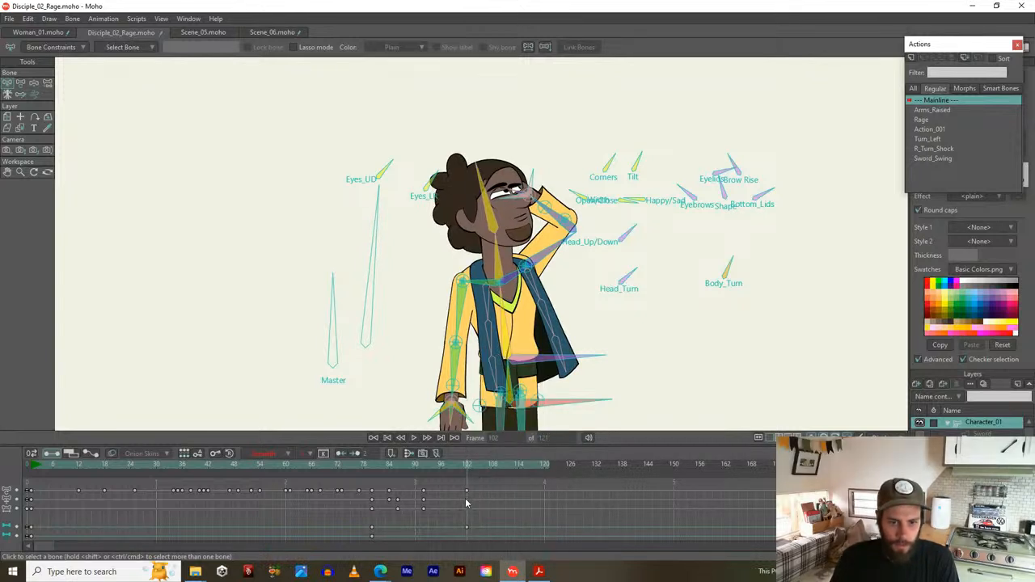
{"action": "right_click", "coordinate": [468, 499]}
{"action": "left_click", "coordinate": [496, 359]}
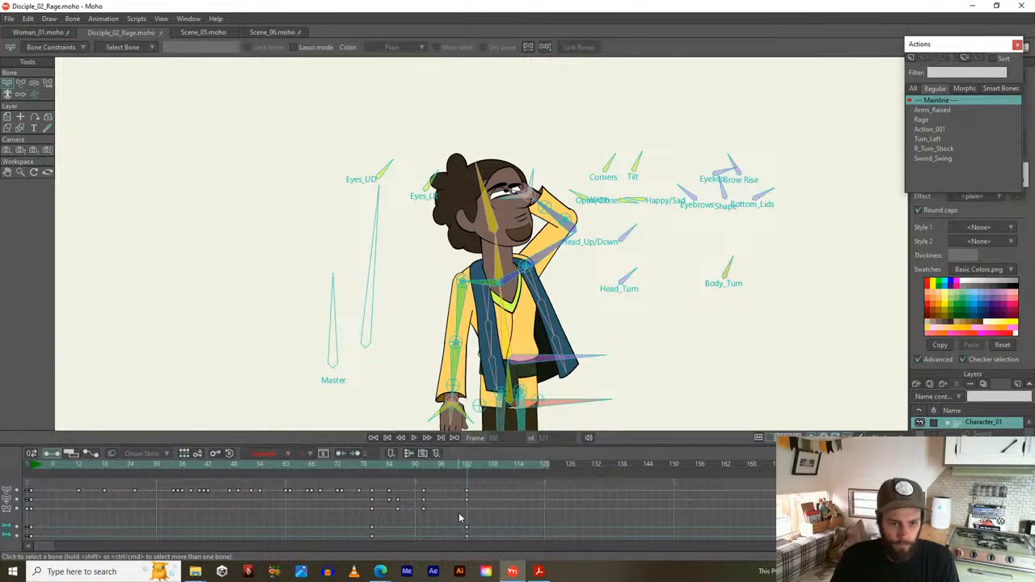
{"action": "right_click", "coordinate": [466, 515]}
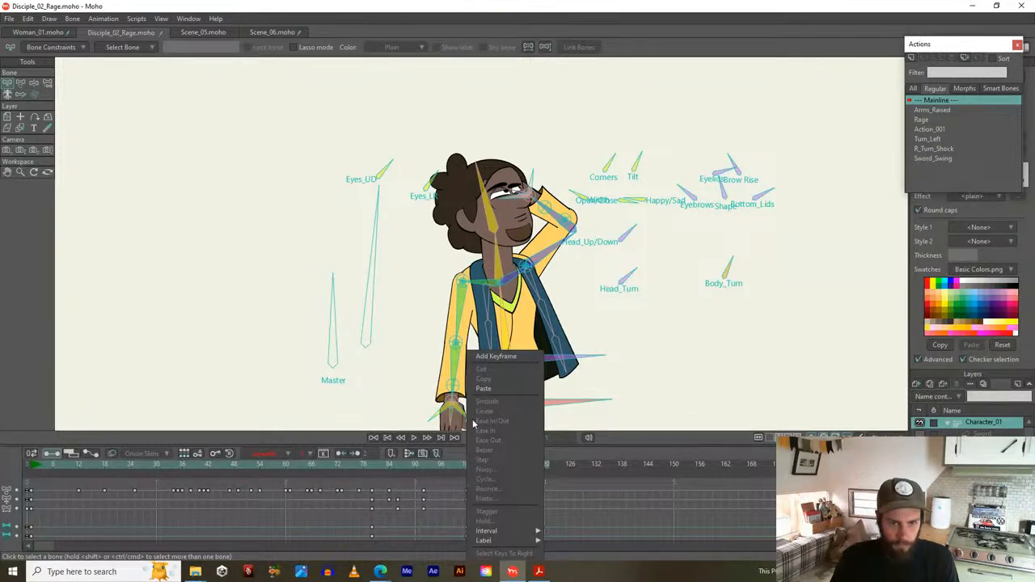
{"action": "left_click", "coordinate": [497, 358]}
At frame 120, rotate the torso bone slightly and shift the hip bone a little toward the raised arm's side
{"action": "left_click_drag", "start_coordinate": [466, 464], "coordinate": [546, 463]}
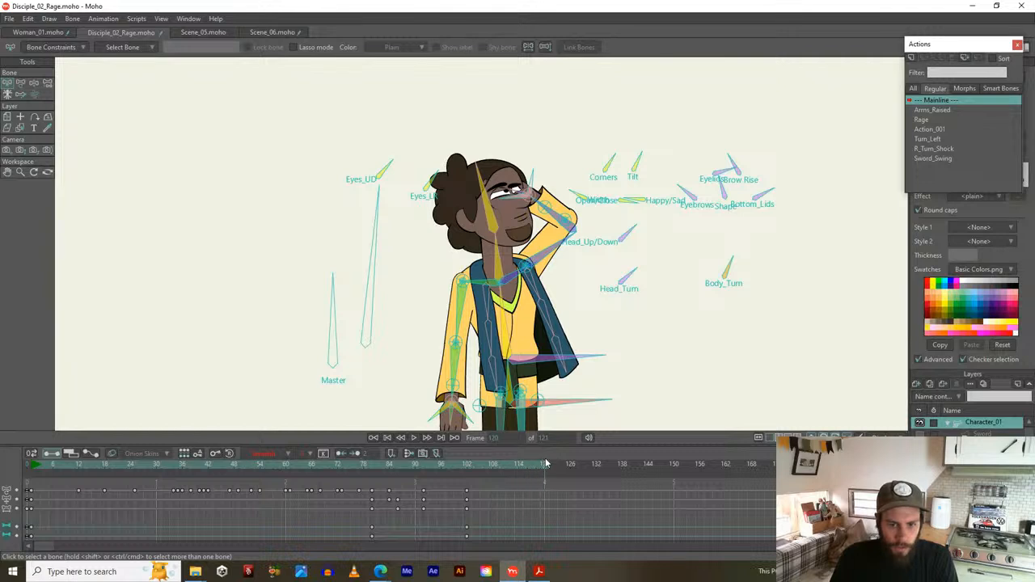
{"action": "scroll", "coordinate": [507, 324], "scroll_direction": "up", "scroll_amount": 2}
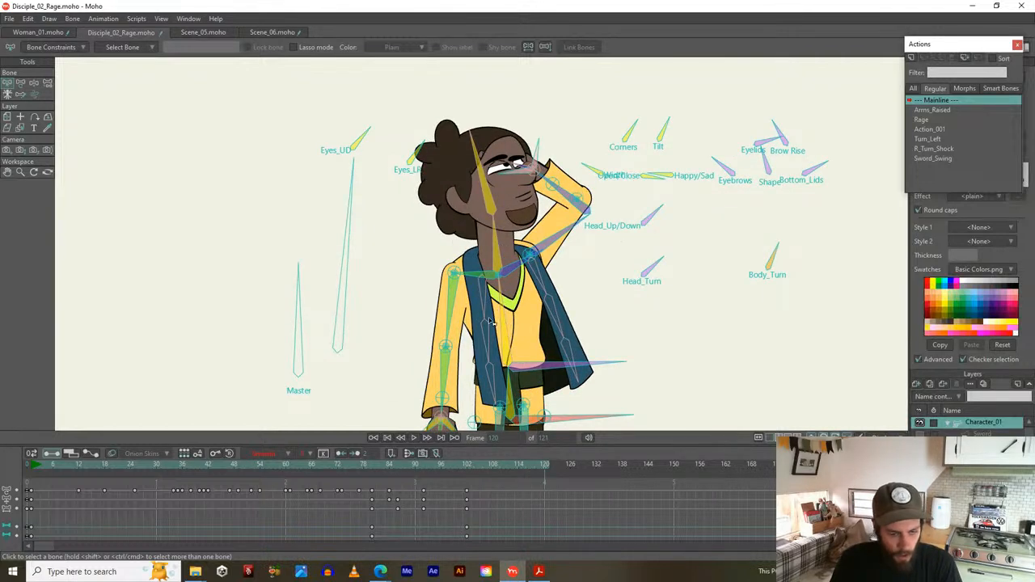
{"action": "key", "text": "t"}
{"action": "left_click_drag", "start_coordinate": [498, 300], "coordinate": [502, 300]}
{"action": "left_click_drag", "start_coordinate": [555, 378], "coordinate": [554, 309]}
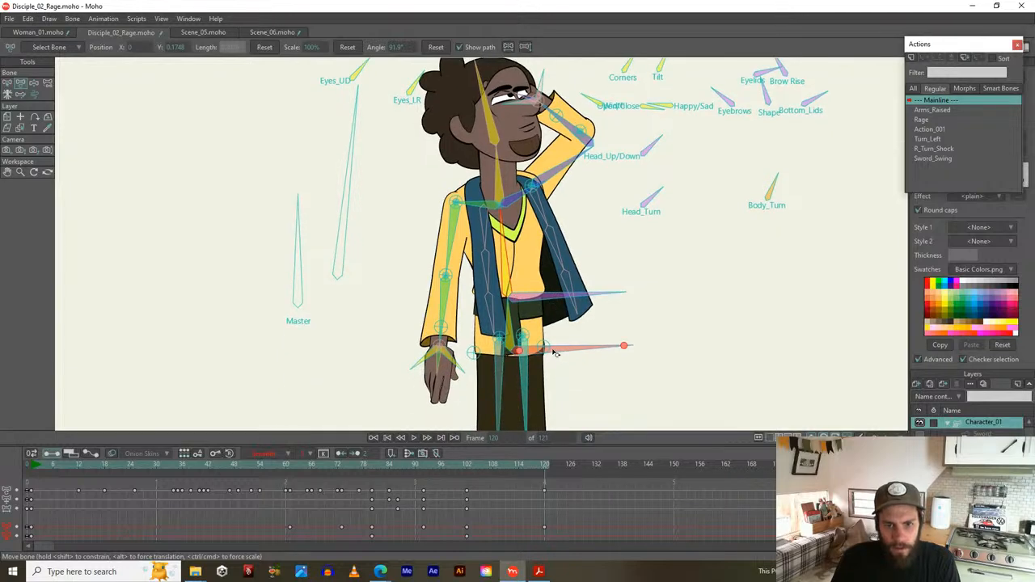
{"action": "scroll", "coordinate": [520, 353], "scroll_direction": "up", "scroll_amount": 3}
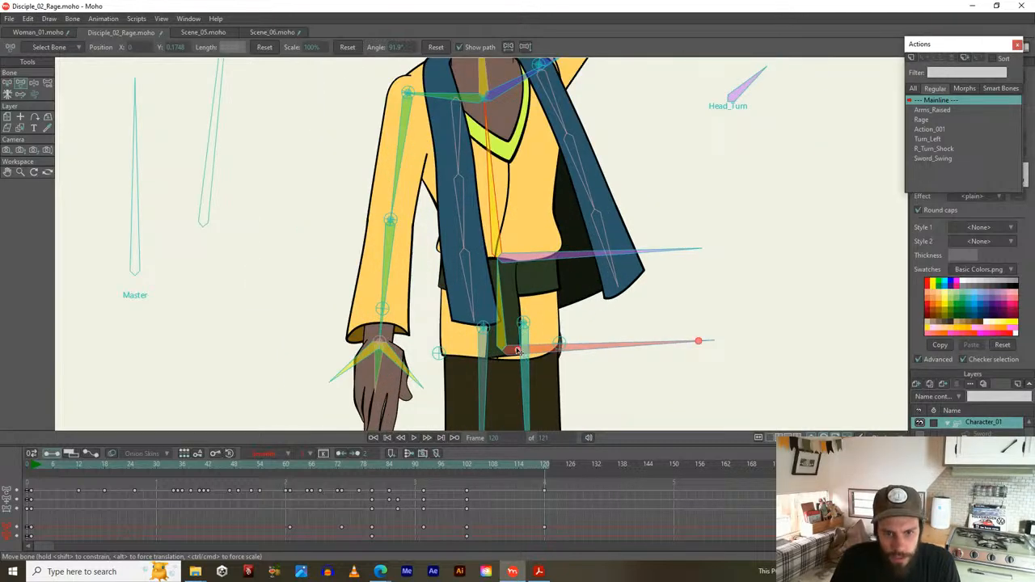
{"action": "left_click", "coordinate": [587, 346]}
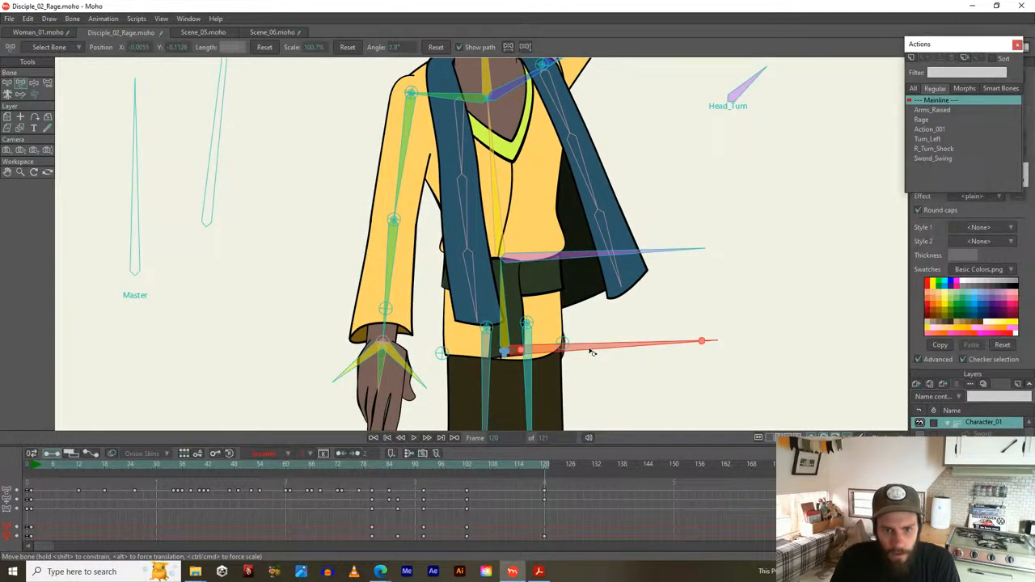
{"action": "left_click_drag", "start_coordinate": [590, 349], "coordinate": [589, 351]}
At frame 120, rotate the raised left upper arm slightly inward so the elbow sits closer to the head
{"action": "left_click_drag", "start_coordinate": [567, 111], "coordinate": [583, 278]}
{"action": "left_click_drag", "start_coordinate": [564, 166], "coordinate": [583, 241]}
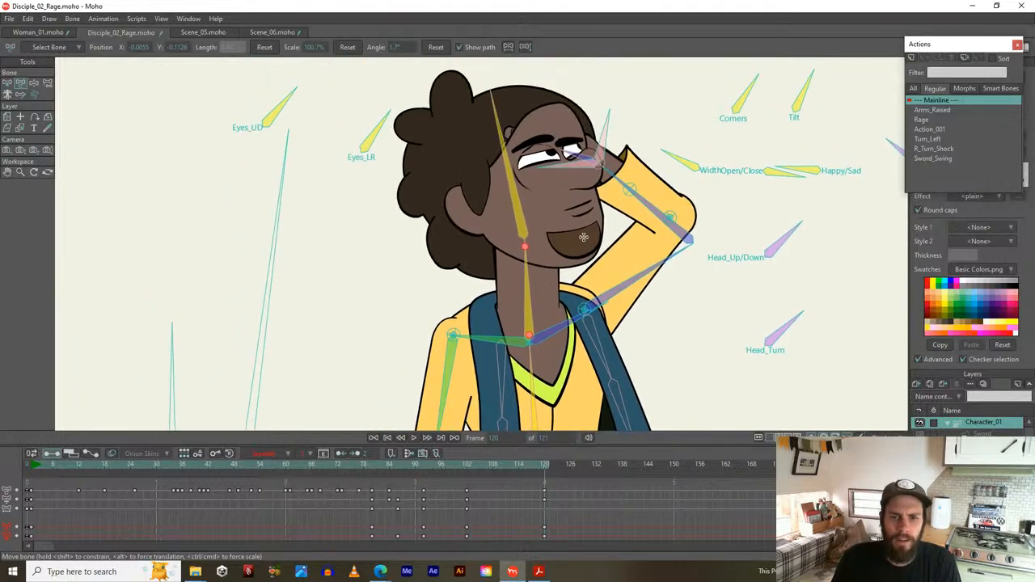
{"action": "left_click", "coordinate": [639, 280]}
{"action": "left_click_drag", "start_coordinate": [639, 278], "coordinate": [635, 266]}
{"action": "left_click", "coordinate": [624, 202]}
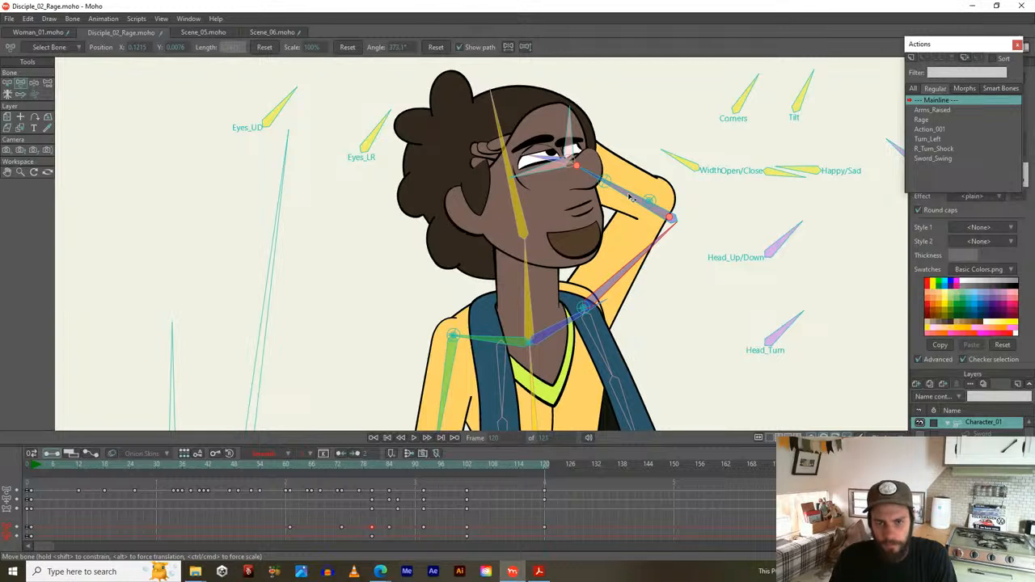
{"action": "left_click_drag", "start_coordinate": [632, 197], "coordinate": [648, 198]}
{"action": "left_click", "coordinate": [649, 198]}
{"action": "mouse_move", "coordinate": [645, 264]}
{"action": "left_mouse_down"}
{"action": "mouse_move", "coordinate": [638, 277]}
{"action": "mouse_move", "coordinate": [635, 269]}
{"action": "left_mouse_up"}
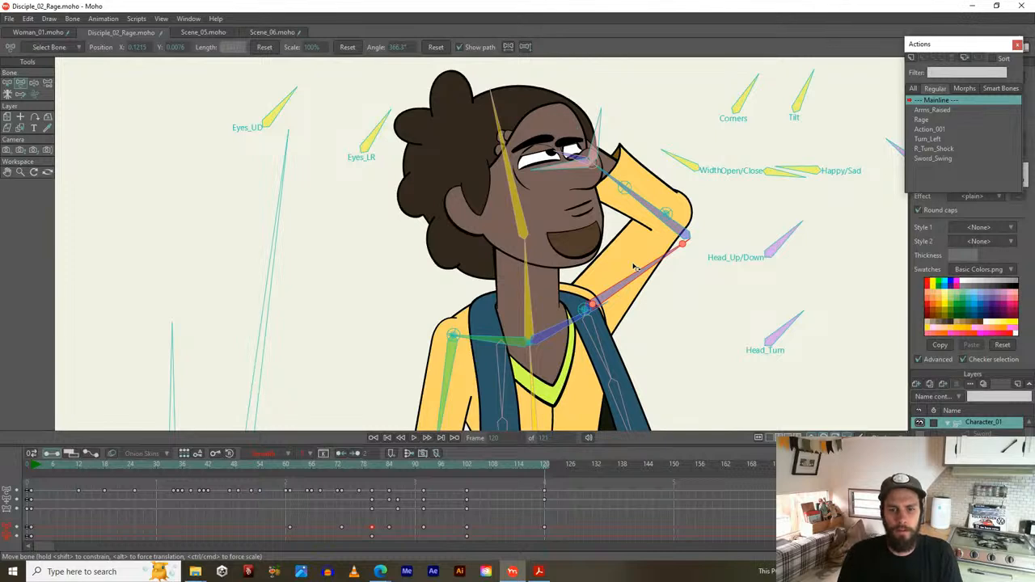
Try rotating the raised left forearm and hand further across the face at frame 120
{"action": "left_click_drag", "start_coordinate": [645, 270], "coordinate": [635, 207]}
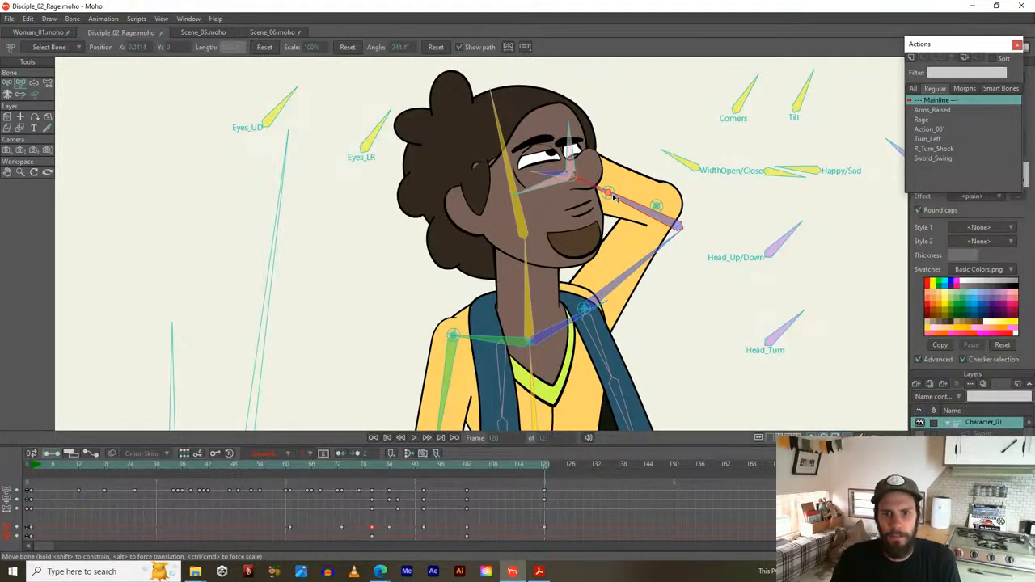
{"action": "left_click", "coordinate": [573, 177]}
{"action": "left_click_drag", "start_coordinate": [576, 179], "coordinate": [520, 182]}
At frame 120, lean the head and neck toward the raised hand and fine-tune the Head_Up/Down and Head_Turn controls
{"action": "left_click", "coordinate": [530, 181]}
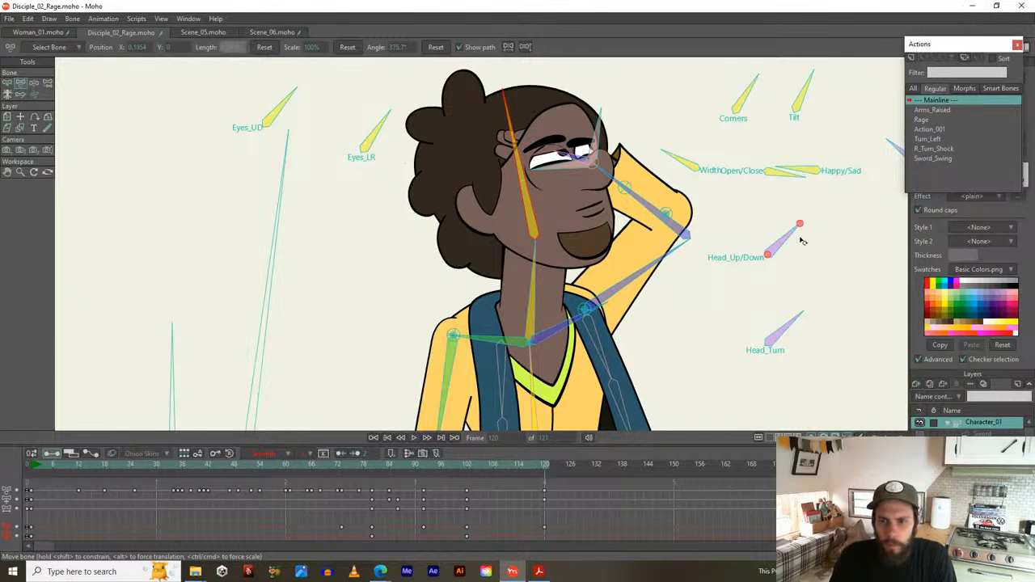
{"action": "left_click_drag", "start_coordinate": [790, 235], "coordinate": [788, 234]}
{"action": "left_click_drag", "start_coordinate": [786, 325], "coordinate": [788, 326]}
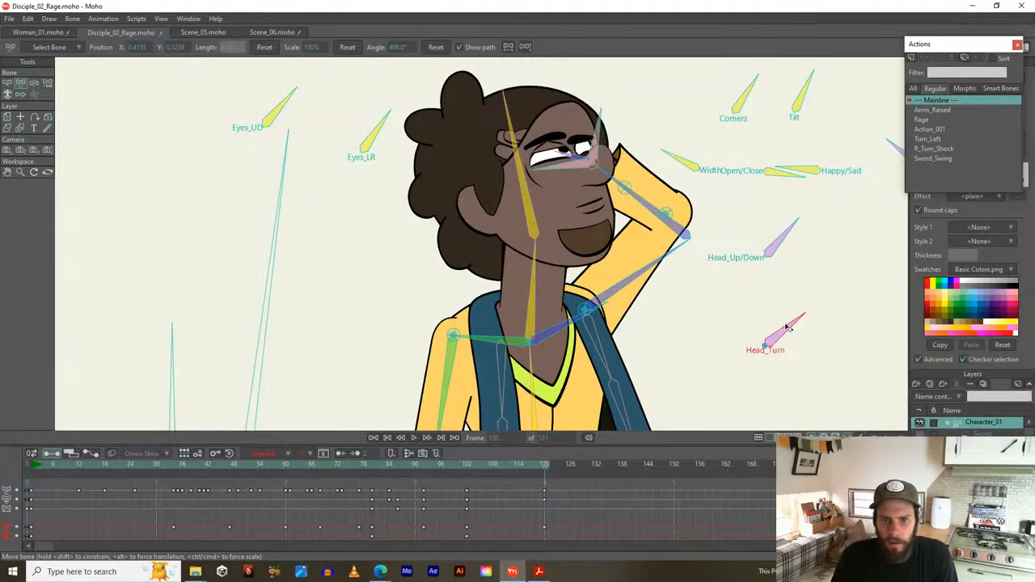
At frame 120, swing the lowered right upper arm away from the body and angle its forearm downward
{"action": "left_click_drag", "start_coordinate": [639, 346], "coordinate": [649, 236]}
{"action": "scroll", "coordinate": [645, 226], "scroll_direction": "down", "scroll_amount": 2}
{"action": "left_click_drag", "start_coordinate": [493, 253], "coordinate": [485, 247]}
{"action": "left_click_drag", "start_coordinate": [445, 331], "coordinate": [464, 319]}
{"action": "scroll", "coordinate": [459, 338], "scroll_direction": "down", "scroll_amount": 2}
Extend the playback range to frame 150, and play and scrub the animation to review the settling pose
{"action": "left_click_drag", "start_coordinate": [454, 464], "coordinate": [554, 467]}
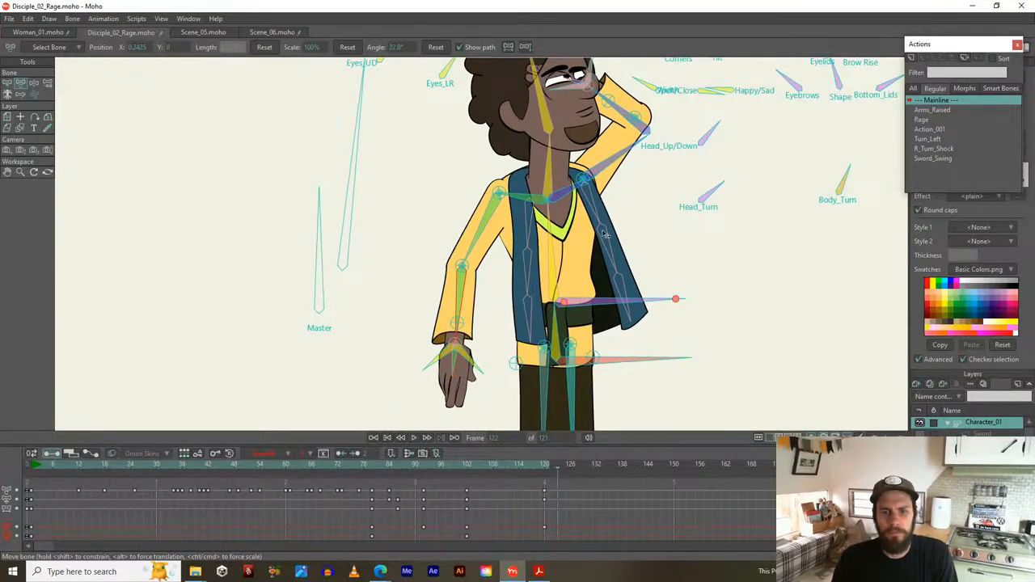
{"action": "left_click_drag", "start_coordinate": [587, 289], "coordinate": [607, 362]}
{"action": "left_click_drag", "start_coordinate": [351, 465], "coordinate": [450, 466]}
{"action": "left_click", "coordinate": [673, 467], "text": "alt"}
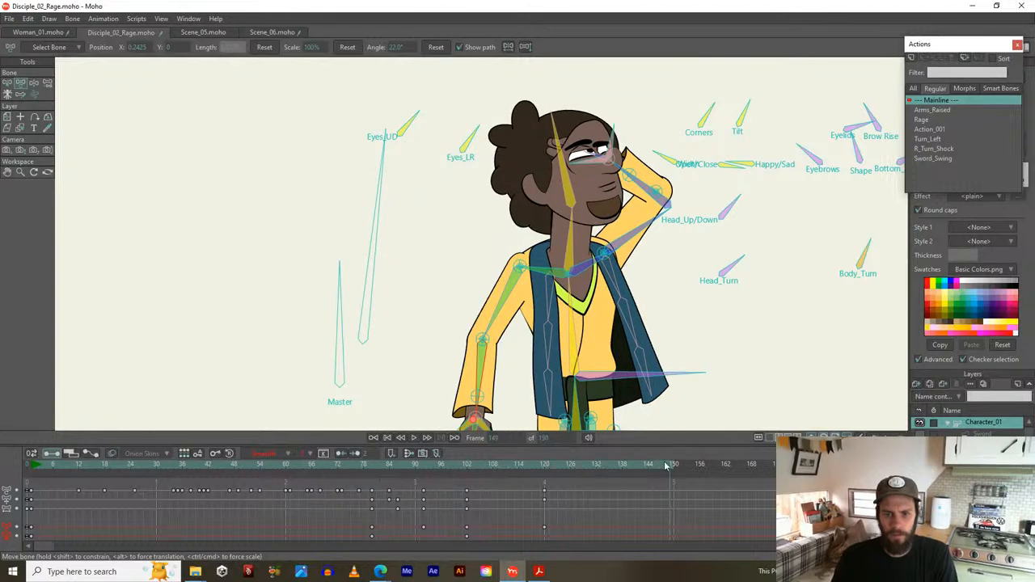
{"action": "key", "text": "space"}
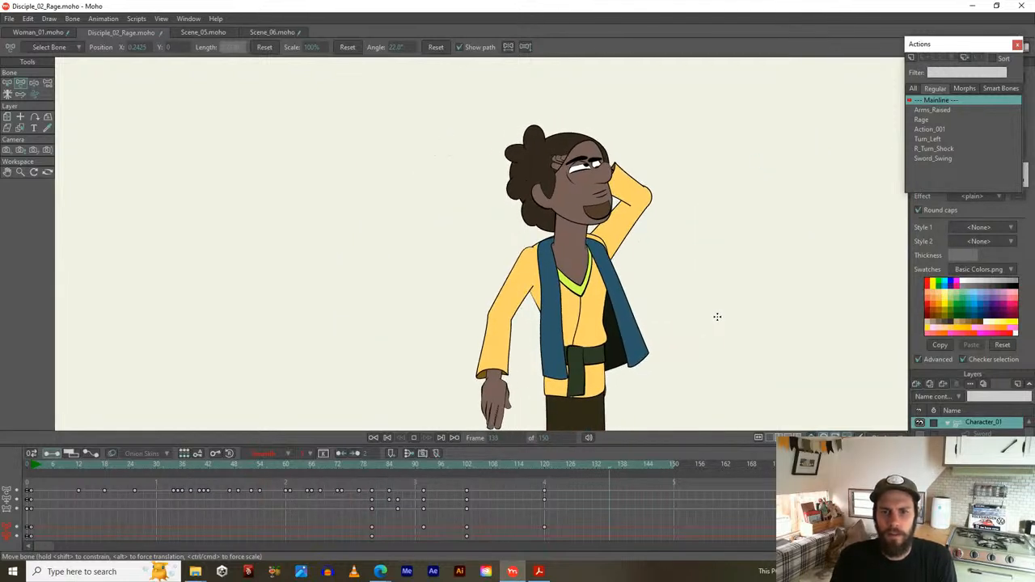
{"action": "left_click_drag", "start_coordinate": [429, 464], "coordinate": [458, 467]}
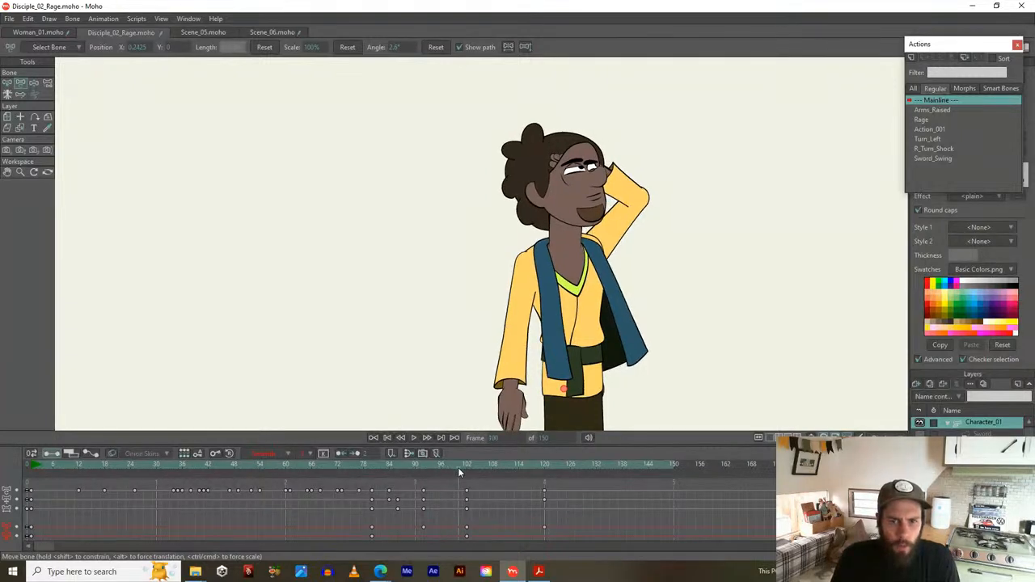
{"action": "left_click_drag", "start_coordinate": [459, 470], "coordinate": [252, 478]}
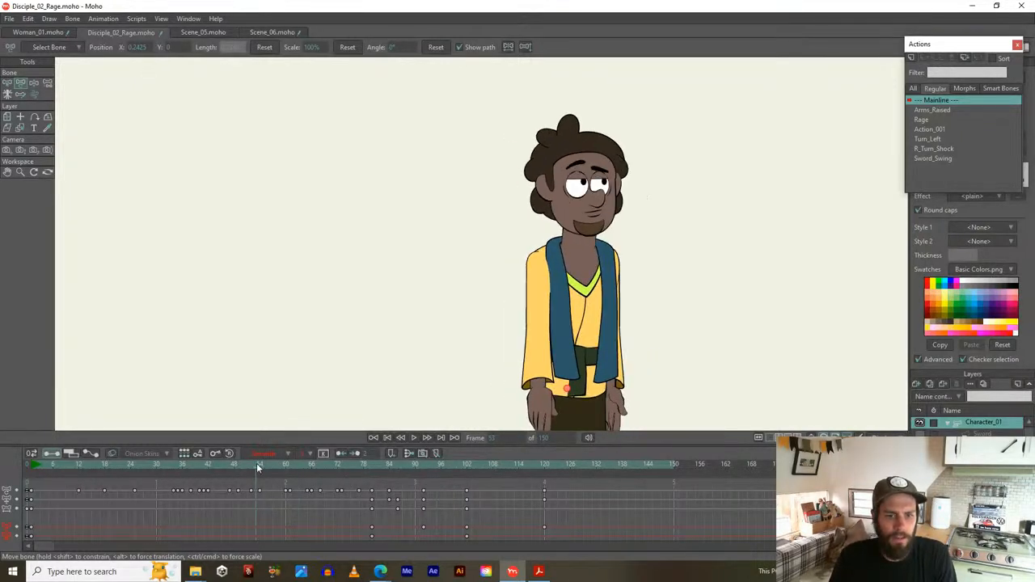
At frame 120, lower the hips slightly and raise both shoulders a little
{"action": "left_click_drag", "start_coordinate": [318, 467], "coordinate": [545, 434]}
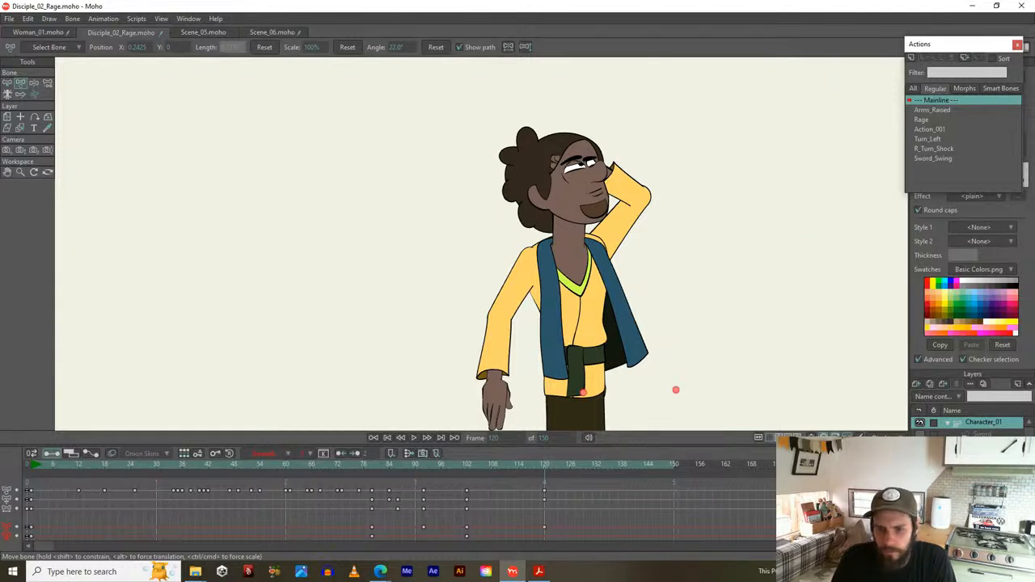
{"action": "scroll", "coordinate": [606, 374], "scroll_direction": "up", "scroll_amount": 5}
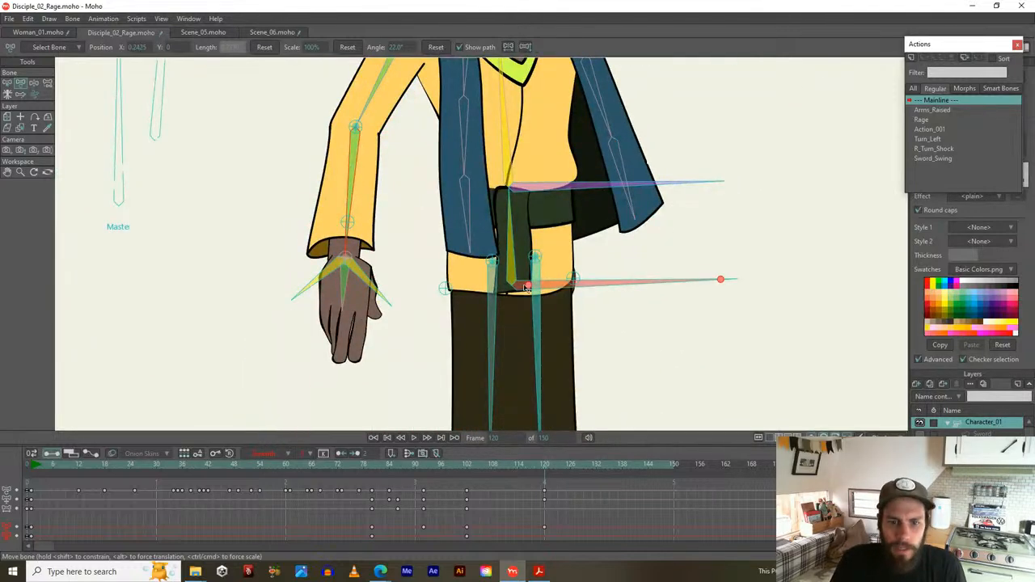
{"action": "left_click_drag", "start_coordinate": [529, 288], "coordinate": [584, 292]}
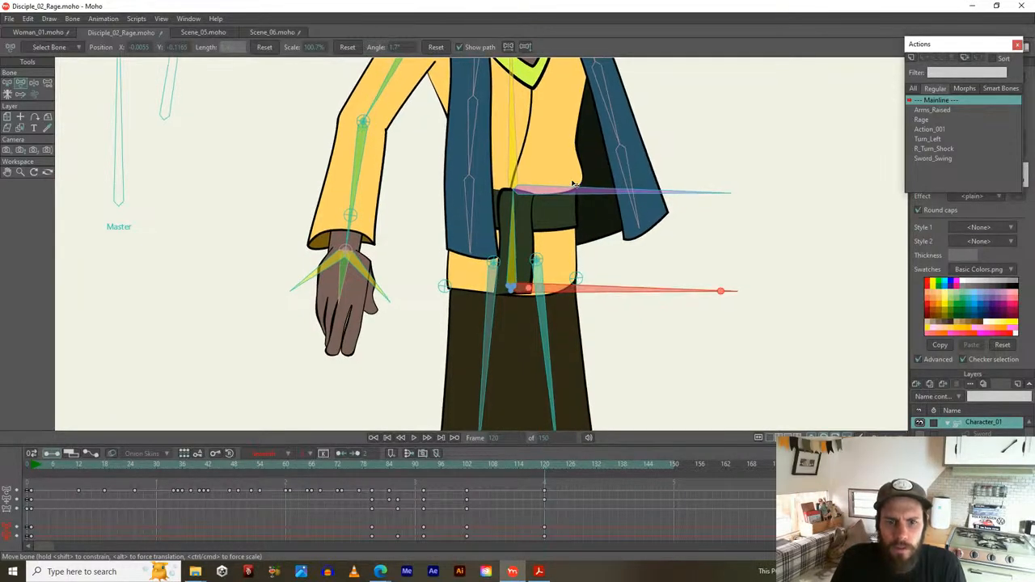
{"action": "left_click_drag", "start_coordinate": [570, 190], "coordinate": [637, 368]}
{"action": "left_click_drag", "start_coordinate": [618, 262], "coordinate": [598, 361]}
{"action": "left_click_drag", "start_coordinate": [587, 278], "coordinate": [585, 272]}
{"action": "left_click_drag", "start_coordinate": [505, 283], "coordinate": [508, 271]}
At frame 120, lower the neck and tilt the head slightly, and scrub through the move to check it
{"action": "left_click", "coordinate": [565, 171]}
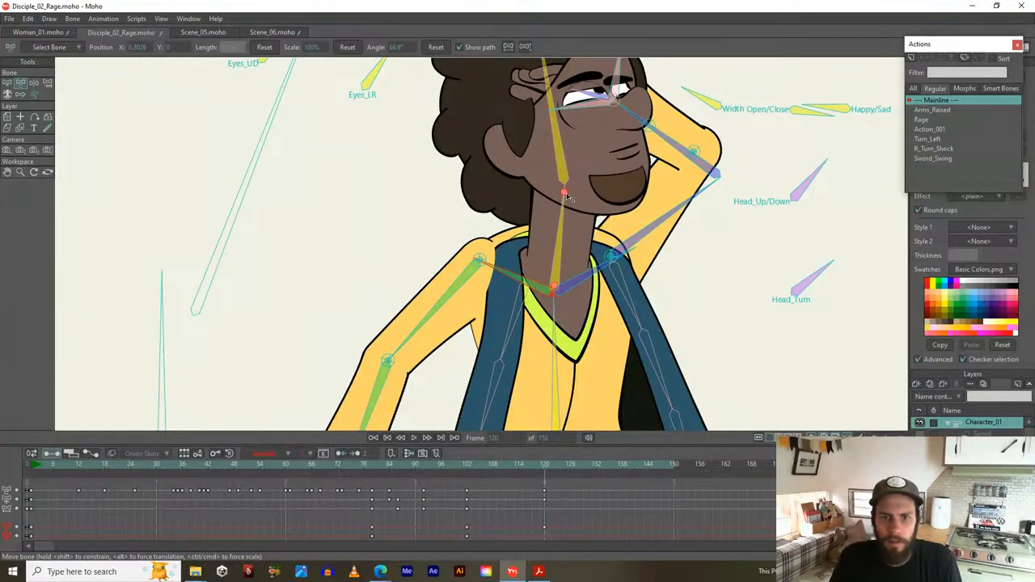
{"action": "left_click_drag", "start_coordinate": [566, 197], "coordinate": [567, 226]}
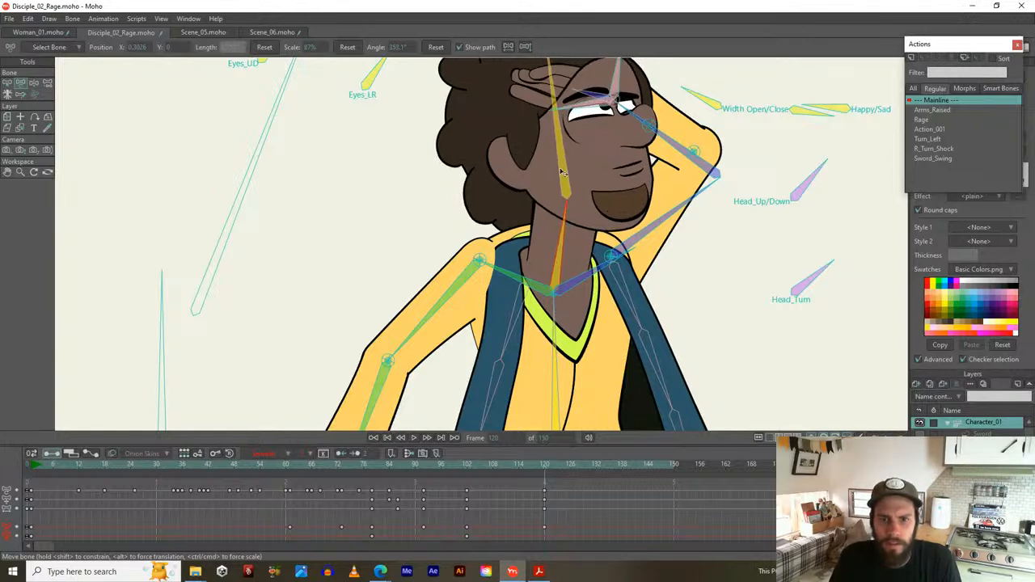
{"action": "left_click_drag", "start_coordinate": [562, 156], "coordinate": [558, 156]}
{"action": "scroll", "coordinate": [556, 237], "scroll_direction": "down", "scroll_amount": 4}
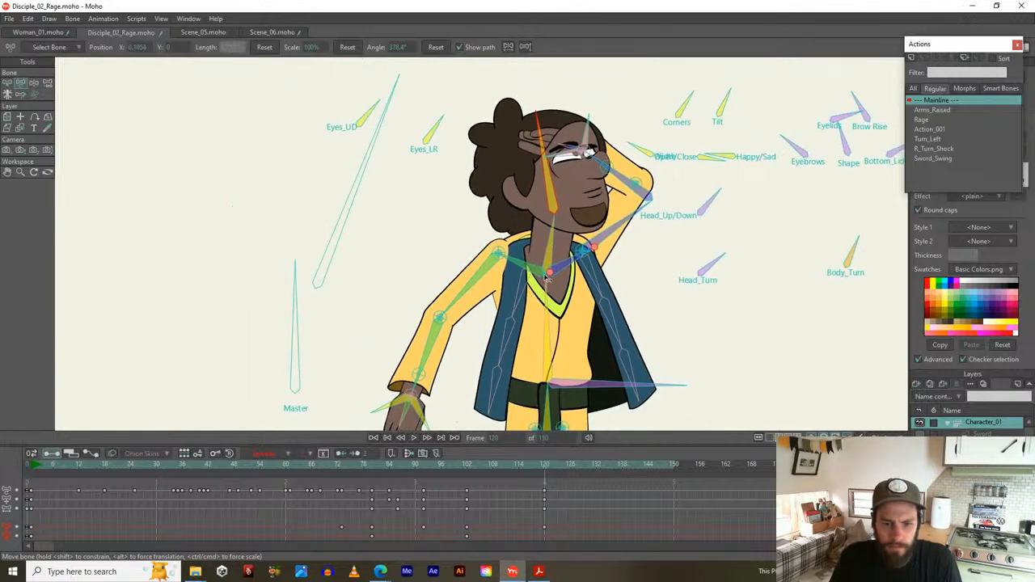
{"action": "left_click_drag", "start_coordinate": [460, 468], "coordinate": [547, 466]}
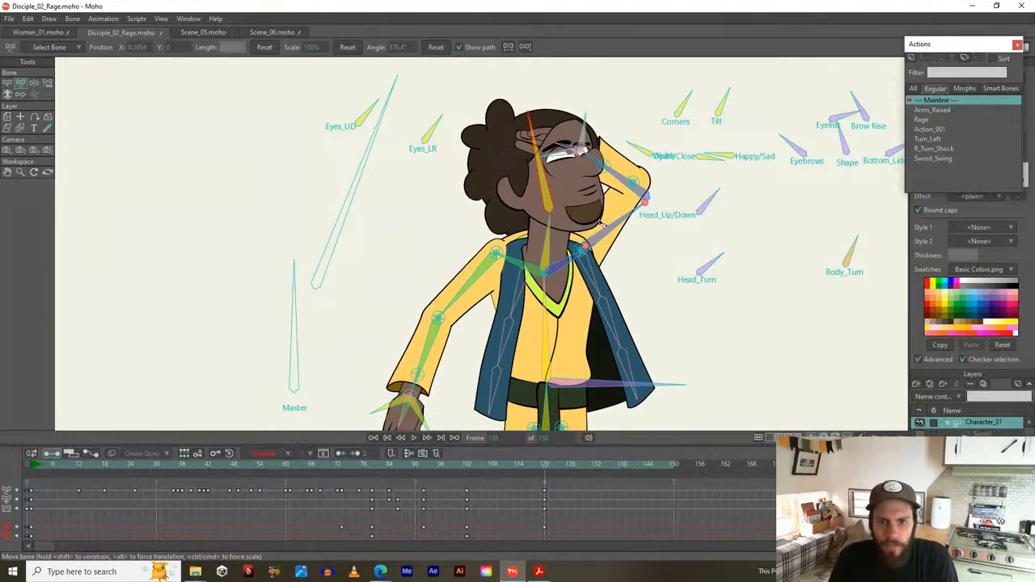
At frame 120, rotate the raised left upper arm downward and bring the hanging right arm closer to the body
{"action": "left_click_drag", "start_coordinate": [638, 213], "coordinate": [637, 223]}
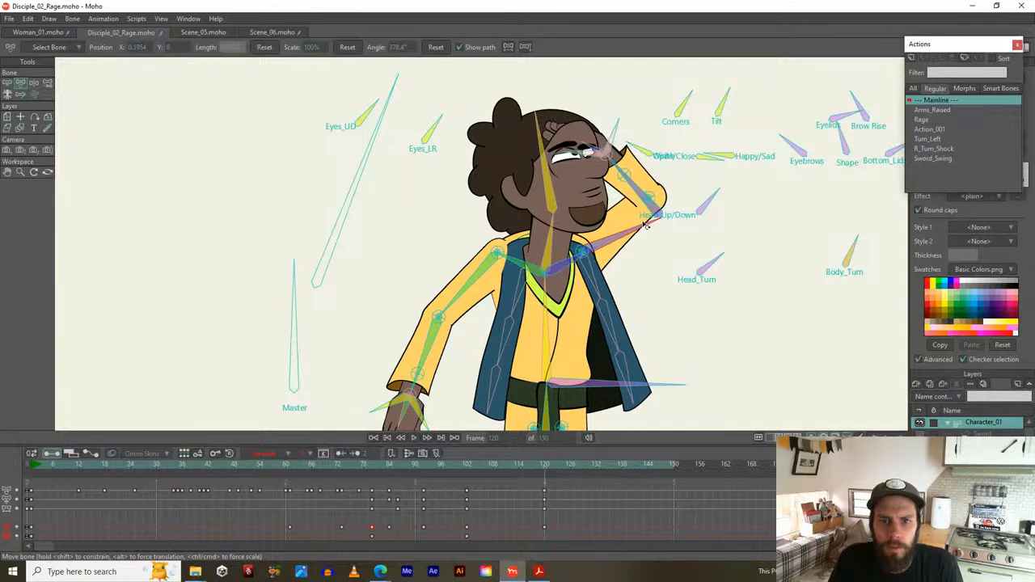
{"action": "left_click_drag", "start_coordinate": [483, 285], "coordinate": [483, 259]}
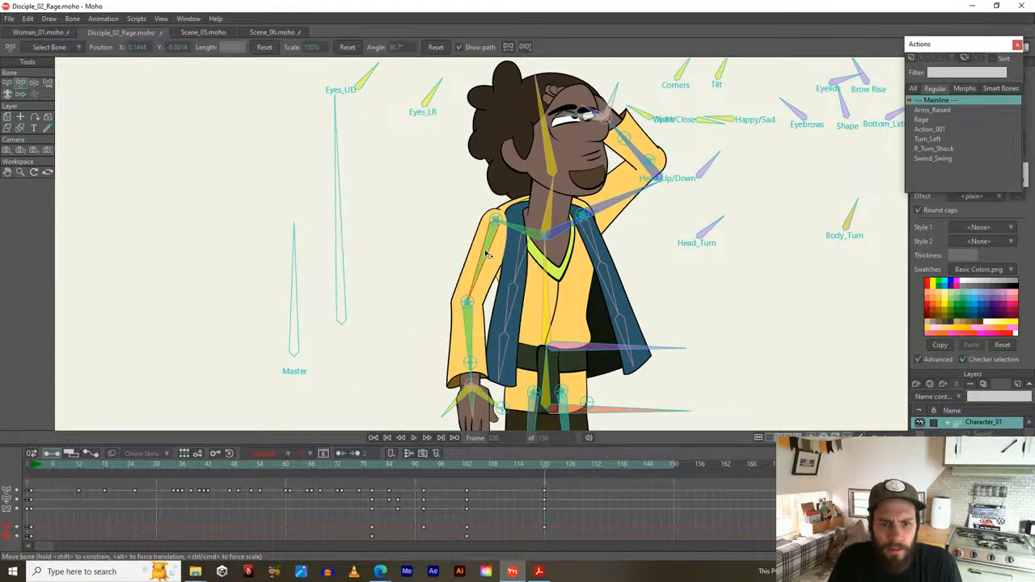
{"action": "left_click_drag", "start_coordinate": [465, 470], "coordinate": [544, 453]}
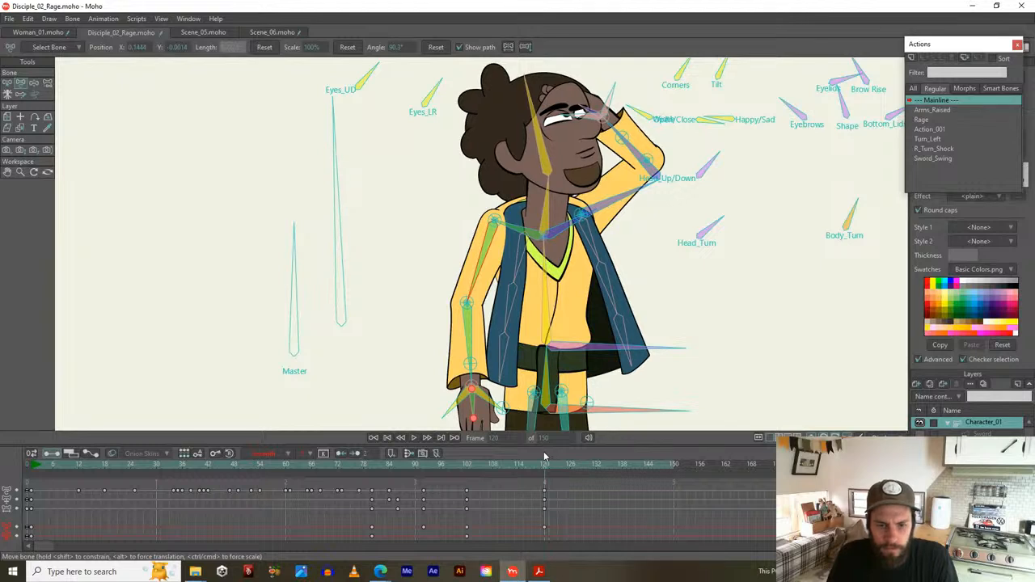
At frame 120, refine the raised left hand, the head and neck tilt, and the Head_Up/Down control
{"action": "left_click_drag", "start_coordinate": [622, 122], "coordinate": [629, 150]}
{"action": "left_click_drag", "start_coordinate": [546, 172], "coordinate": [550, 171]}
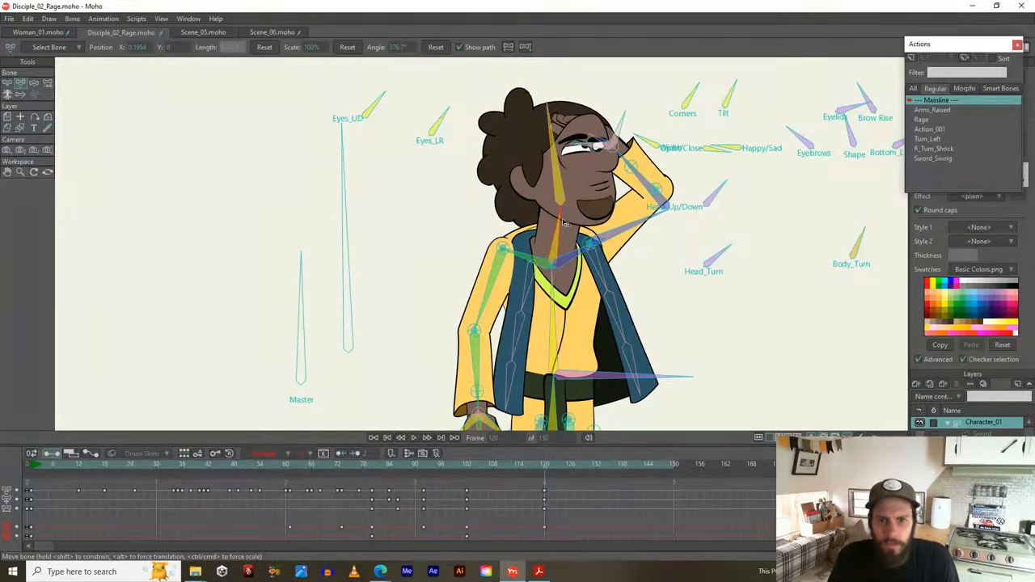
{"action": "left_click", "coordinate": [715, 194]}
{"action": "scroll", "coordinate": [715, 194], "scroll_direction": "down", "scroll_amount": 3}
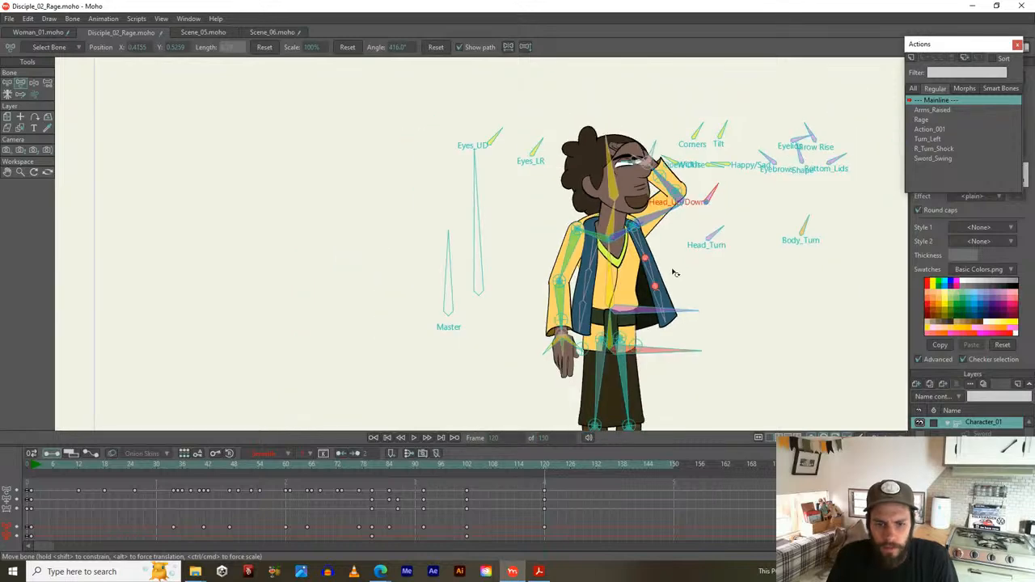
Play and scrub the animation to review the settling move into frame 120
{"action": "left_click_drag", "start_coordinate": [669, 330], "coordinate": [598, 270]}
{"action": "key", "text": "space"}
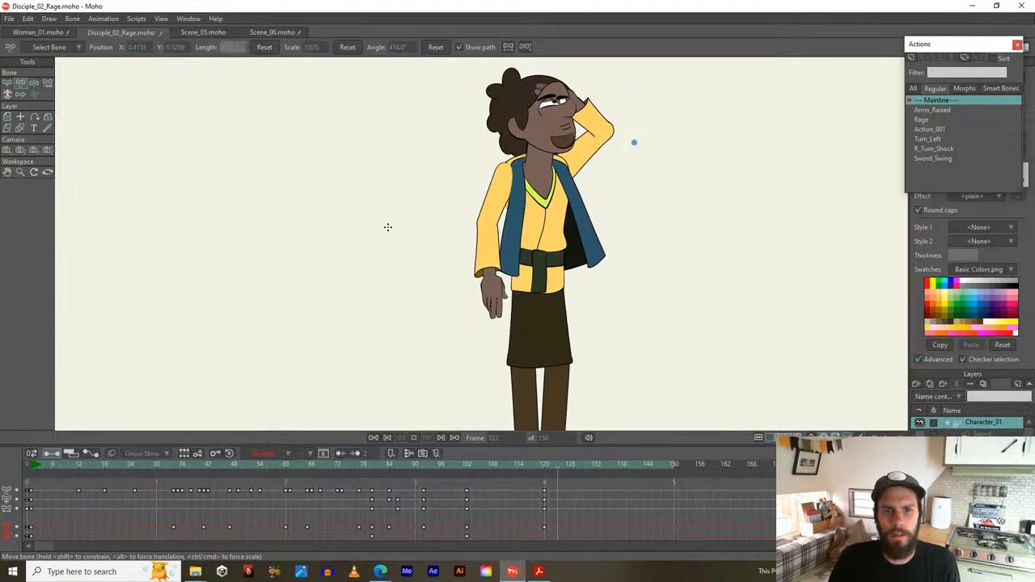
{"action": "left_click_drag", "start_coordinate": [374, 204], "coordinate": [363, 258]}
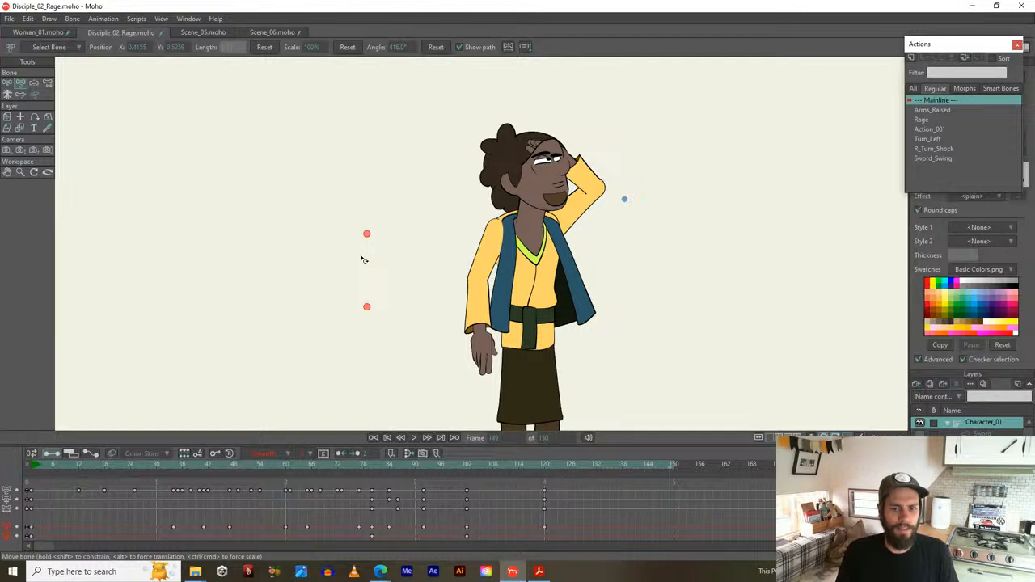
{"action": "key", "text": "space"}
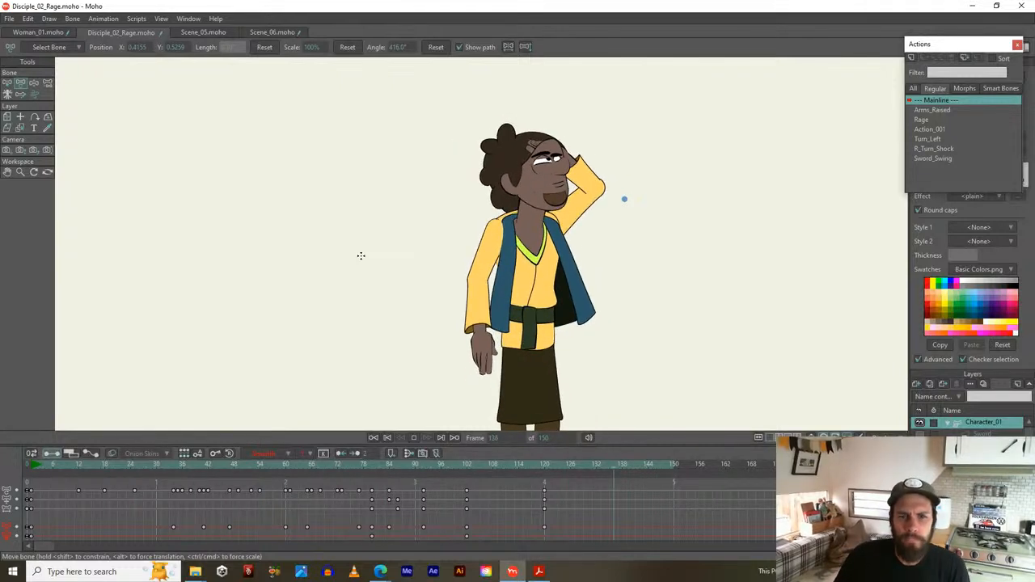
{"action": "key", "text": "space"}
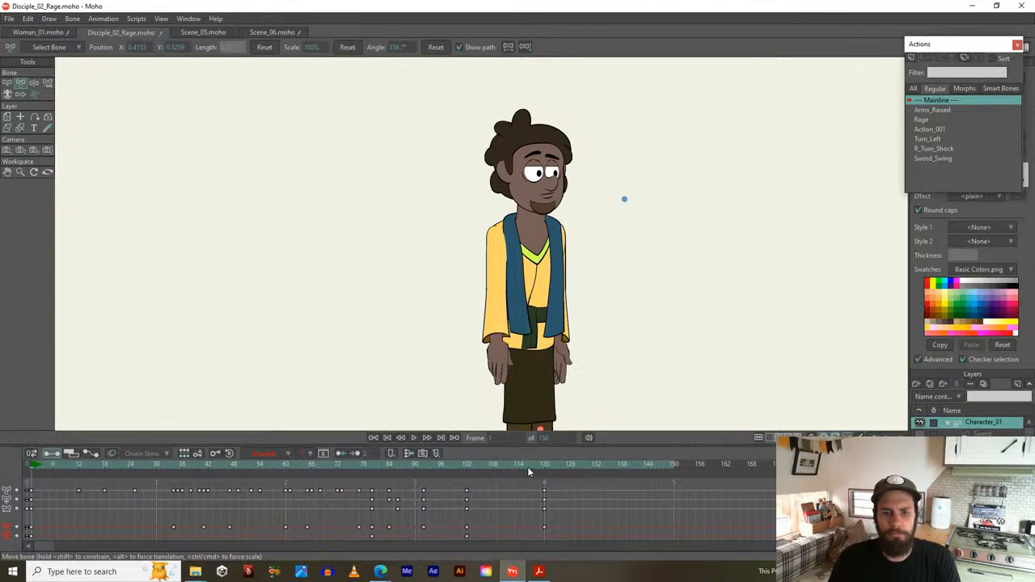
{"action": "left_click_drag", "start_coordinate": [541, 466], "coordinate": [586, 462]}
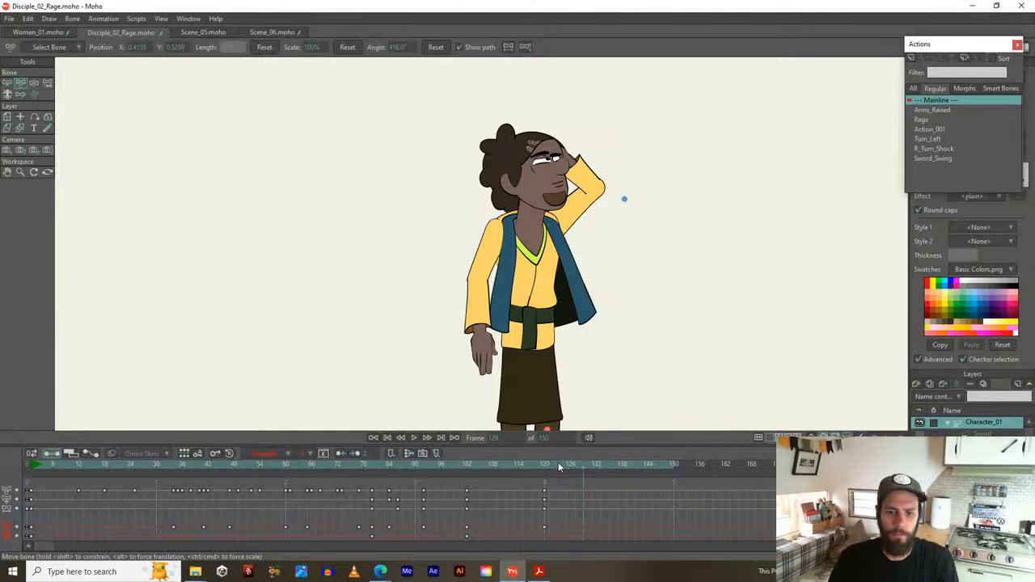
{"action": "left_click_drag", "start_coordinate": [464, 462], "coordinate": [543, 465]}
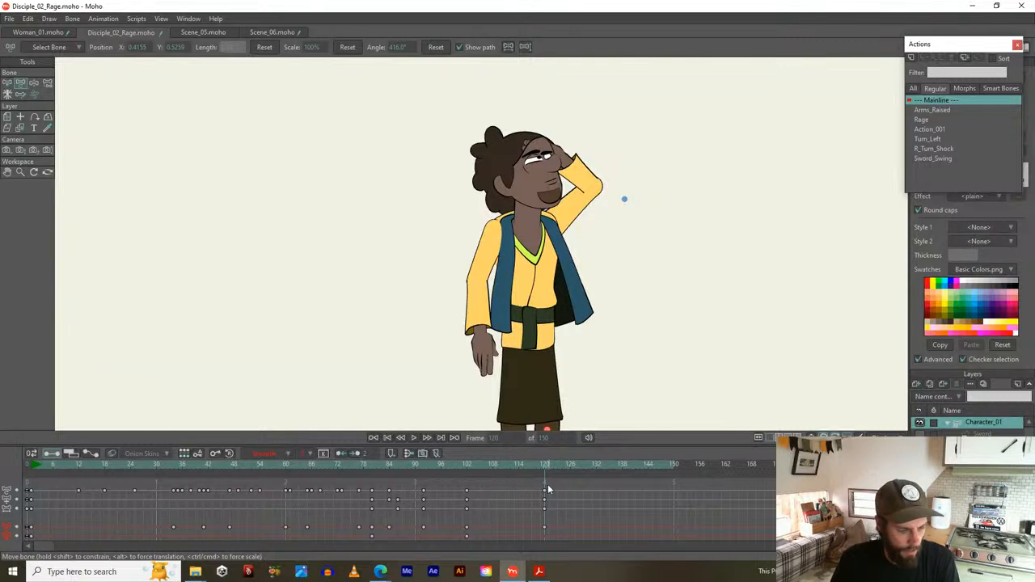
Add hold keyframes to the bone channels at frame 120
{"action": "right_click", "coordinate": [544, 492]}
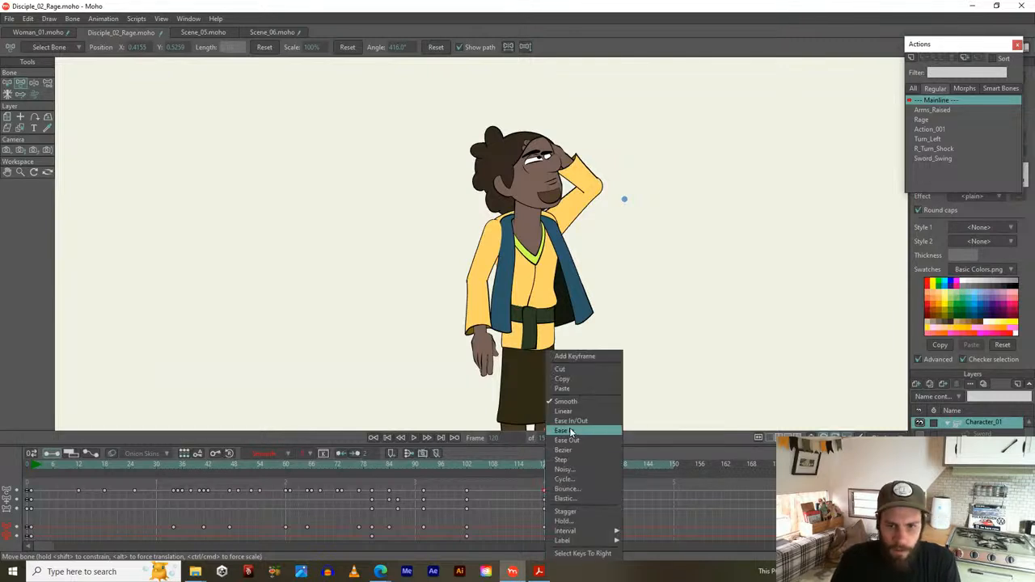
{"action": "left_click", "coordinate": [578, 355]}
{"action": "right_click", "coordinate": [544, 499]}
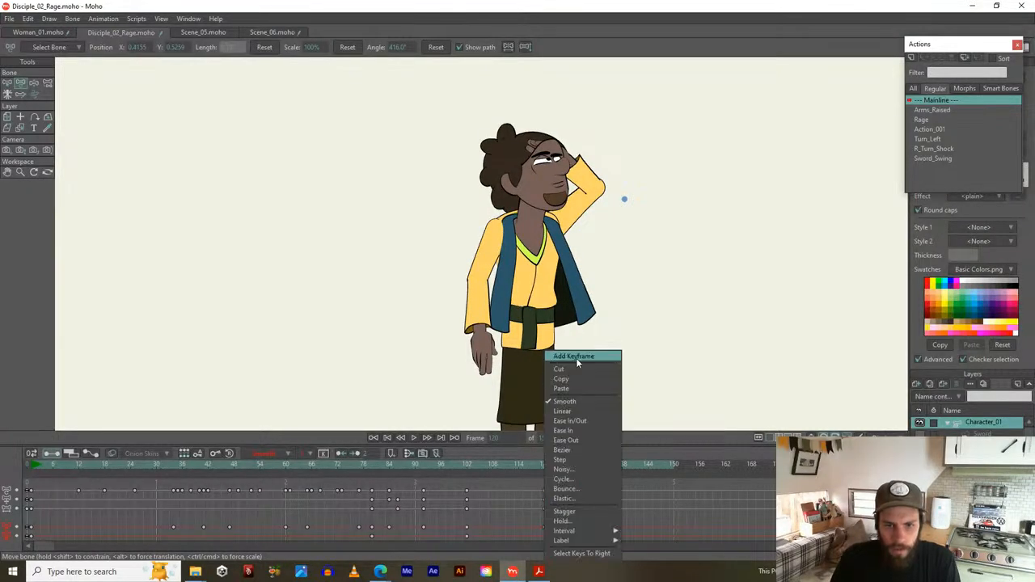
{"action": "left_click", "coordinate": [539, 508]}
{"action": "right_click", "coordinate": [544, 509]}
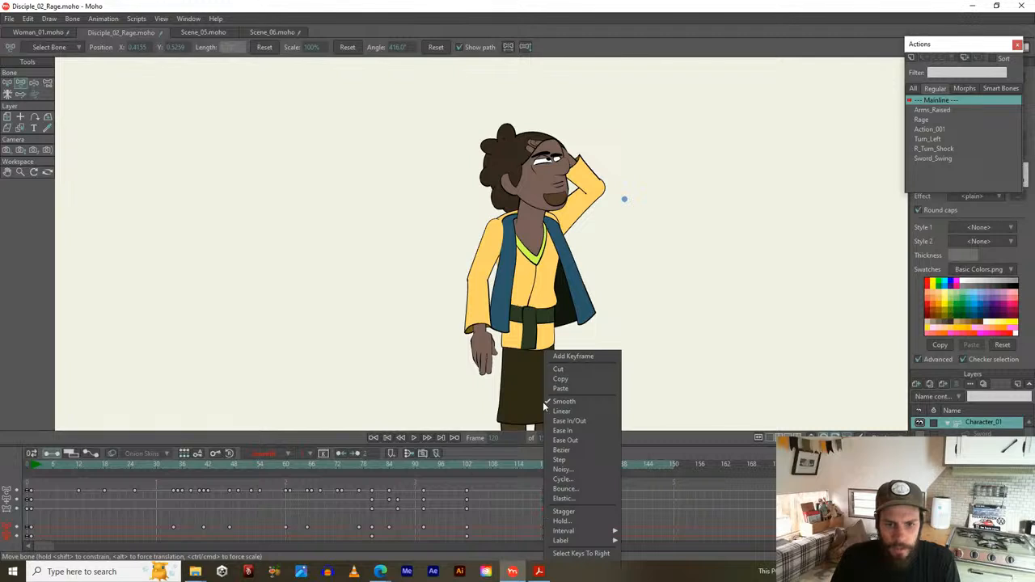
{"action": "left_click", "coordinate": [571, 356]}
At frame 126, shift the hips down and sideways and move the right foot outward into a wide stance
{"action": "left_click_drag", "start_coordinate": [547, 471], "coordinate": [570, 466]}
{"action": "left_click_drag", "start_coordinate": [542, 326], "coordinate": [578, 269]}
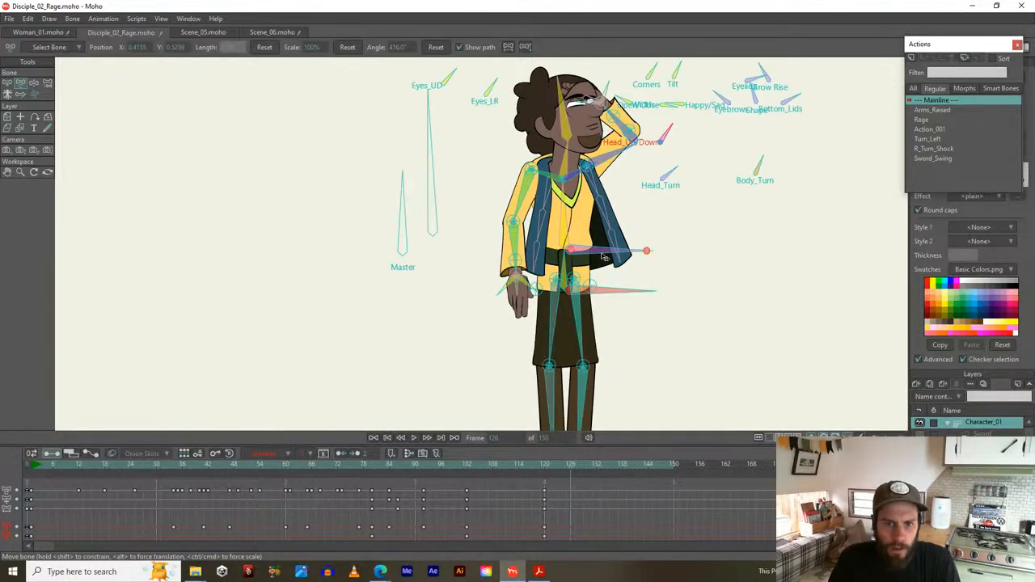
{"action": "scroll", "coordinate": [575, 295], "scroll_direction": "up", "scroll_amount": 3}
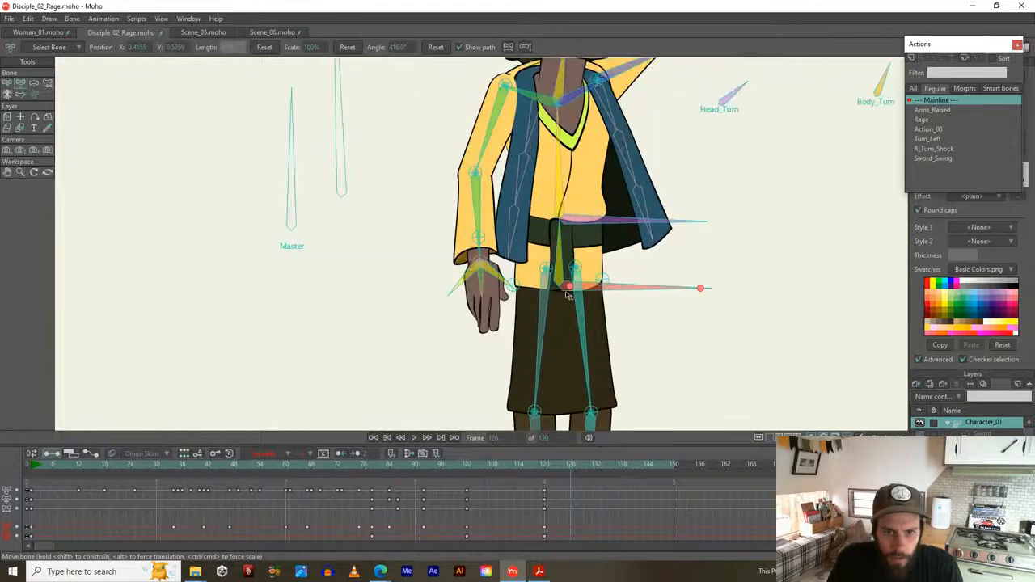
{"action": "left_click_drag", "start_coordinate": [571, 288], "coordinate": [532, 309]}
{"action": "scroll", "coordinate": [533, 344], "scroll_direction": "down", "scroll_amount": 3}
{"action": "left_click_drag", "start_coordinate": [534, 345], "coordinate": [578, 165]}
{"action": "left_click_drag", "start_coordinate": [593, 329], "coordinate": [520, 320]}
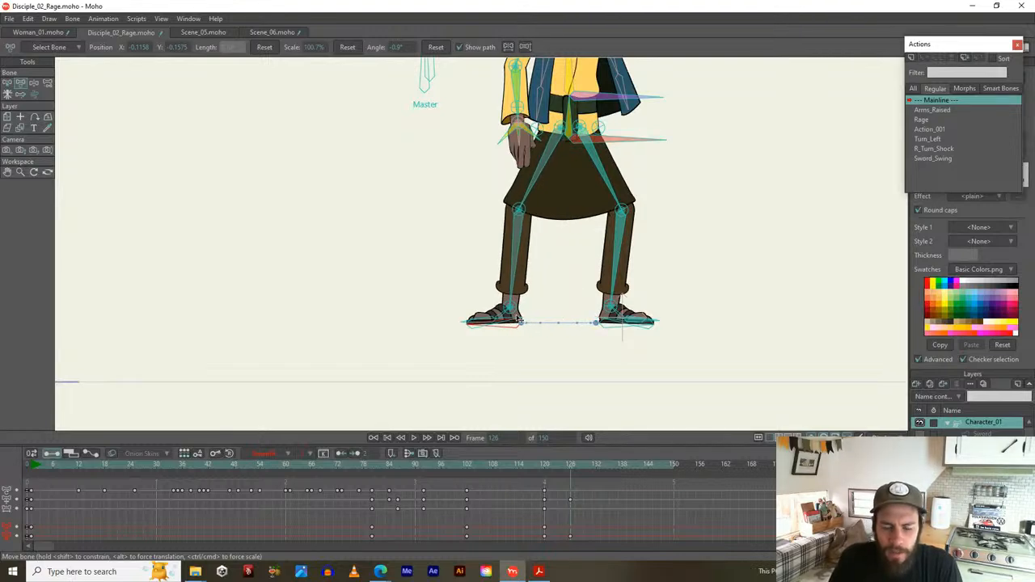
{"action": "left_click_drag", "start_coordinate": [546, 120], "coordinate": [569, 307]}
At frame 126, swing both arms out to the sides with bent elbows and angle the hands upward
{"action": "scroll", "coordinate": [597, 288], "scroll_direction": "up", "scroll_amount": 2}
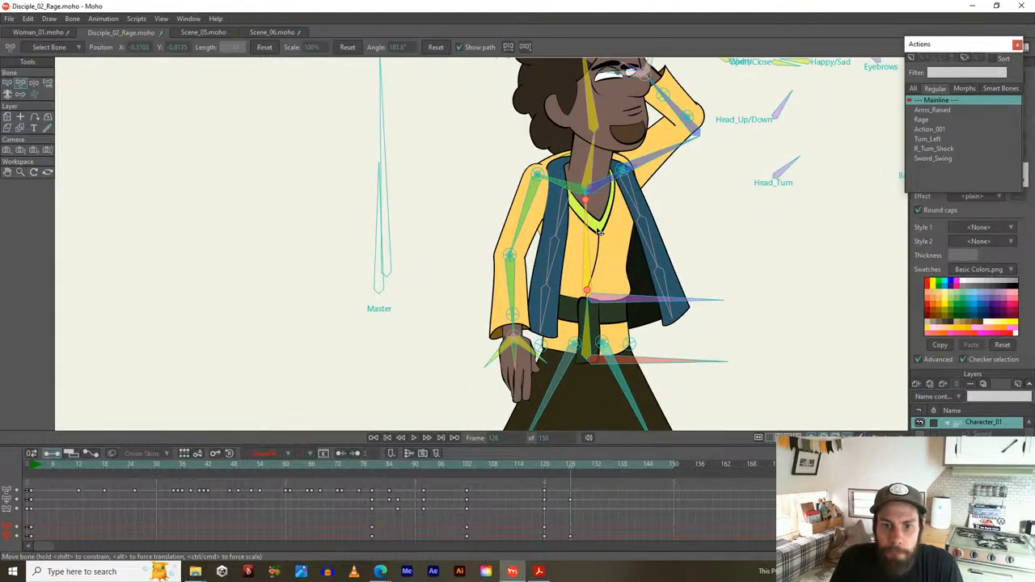
{"action": "left_click_drag", "start_coordinate": [600, 204], "coordinate": [630, 266]}
{"action": "left_click_drag", "start_coordinate": [556, 280], "coordinate": [506, 246]}
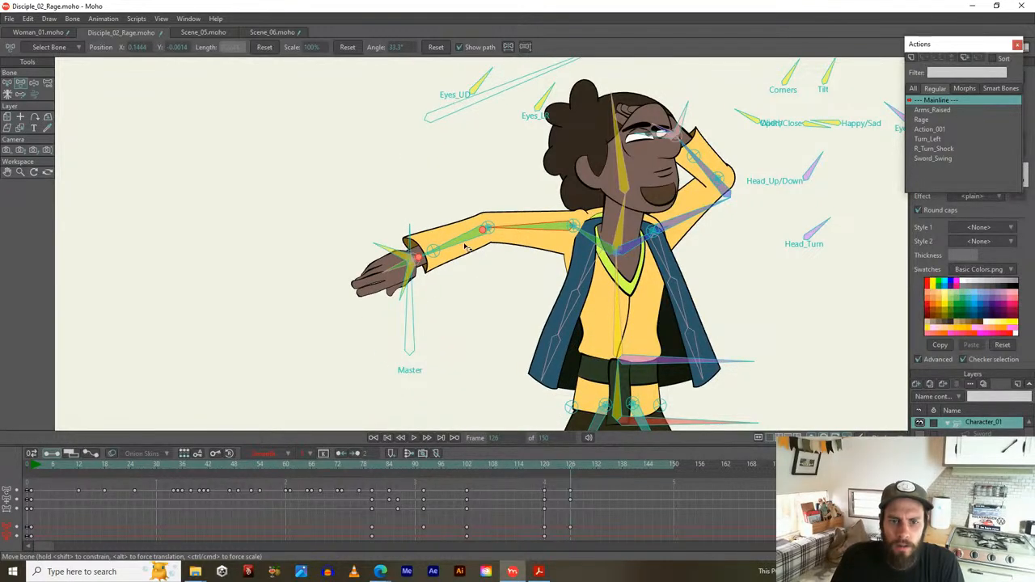
{"action": "mouse_move", "coordinate": [708, 174]}
{"action": "left_mouse_down"}
{"action": "mouse_move", "coordinate": [756, 235]}
{"action": "mouse_move", "coordinate": [722, 176]}
{"action": "left_mouse_up"}
{"action": "left_click_drag", "start_coordinate": [707, 213], "coordinate": [747, 223]}
{"action": "left_click_drag", "start_coordinate": [476, 195], "coordinate": [531, 202]}
{"action": "left_click_drag", "start_coordinate": [447, 204], "coordinate": [451, 199]}
{"action": "left_click_drag", "start_coordinate": [537, 191], "coordinate": [493, 207]}
At frame 126, tilt the hips, lean the torso back over them, and adjust the neck and head
{"action": "scroll", "coordinate": [586, 161], "scroll_direction": "down", "scroll_amount": 2}
{"action": "left_click_drag", "start_coordinate": [624, 157], "coordinate": [513, 266]}
{"action": "scroll", "coordinate": [625, 195], "scroll_direction": "up", "scroll_amount": 1}
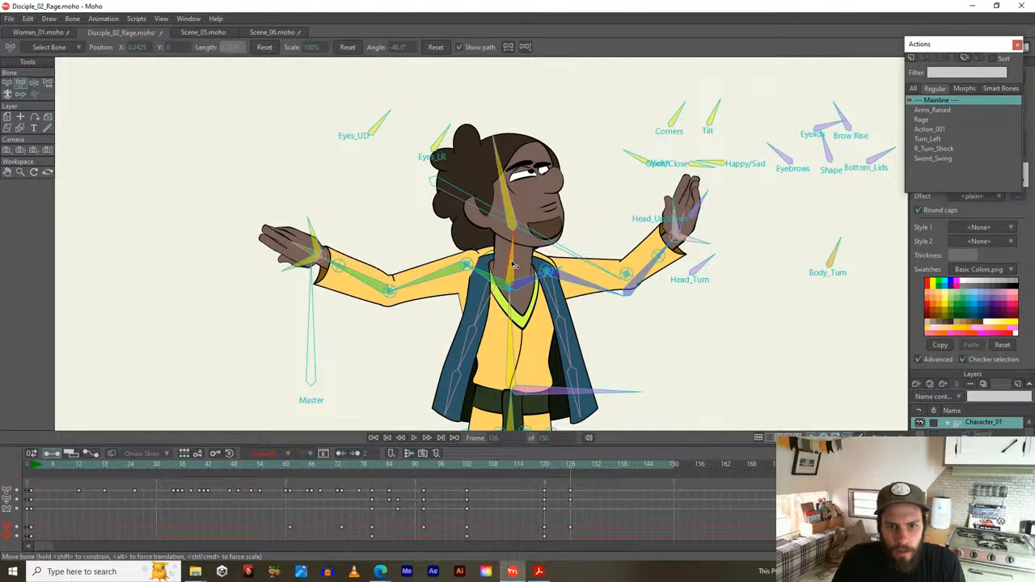
{"action": "scroll", "coordinate": [523, 349], "scroll_direction": "down", "scroll_amount": 1}
{"action": "left_click_drag", "start_coordinate": [521, 359], "coordinate": [539, 271]}
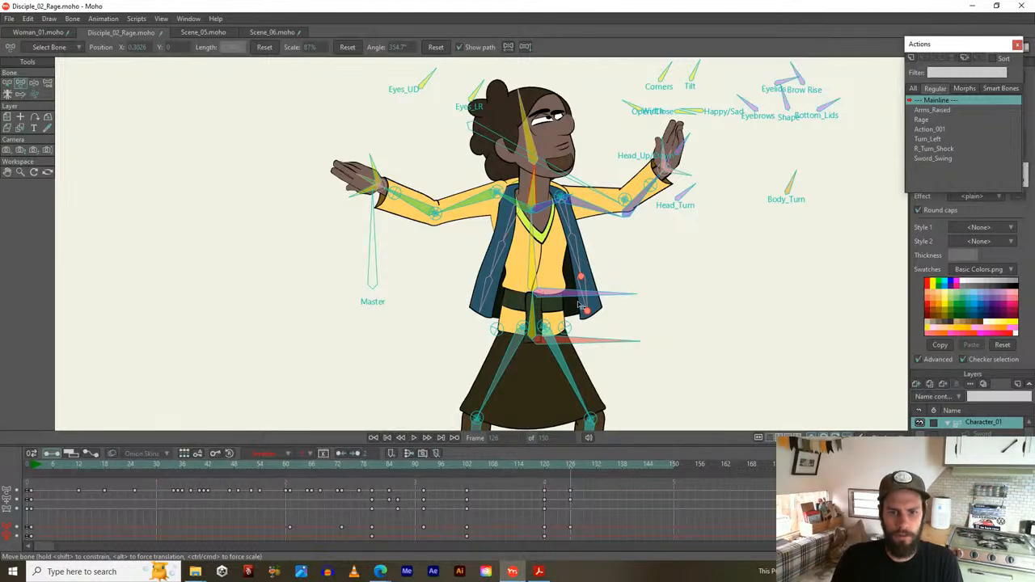
{"action": "left_click_drag", "start_coordinate": [590, 340], "coordinate": [591, 322]}
{"action": "left_click_drag", "start_coordinate": [591, 284], "coordinate": [588, 292]}
{"action": "left_click_drag", "start_coordinate": [505, 187], "coordinate": [526, 143]}
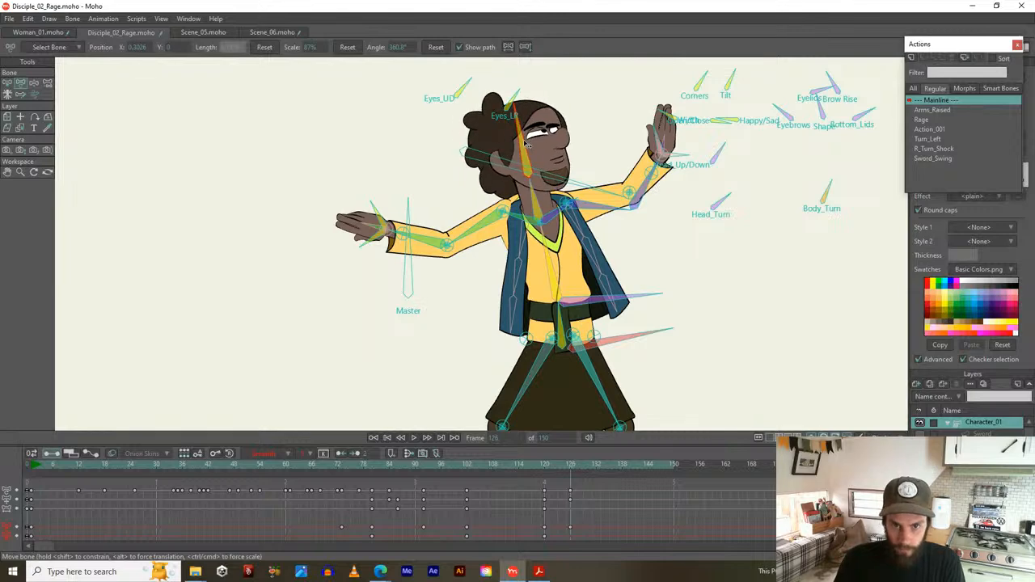
At frame 126, reangle the neck and head and adjust the Head_Up/Down and Head_Turn controls to face the head more forward
{"action": "left_click_drag", "start_coordinate": [532, 184], "coordinate": [506, 130]}
{"action": "left_click", "coordinate": [518, 210]}
{"action": "scroll", "coordinate": [517, 209], "scroll_direction": "up", "scroll_amount": 1}
{"action": "left_click_drag", "start_coordinate": [526, 283], "coordinate": [495, 360]}
{"action": "left_click_drag", "start_coordinate": [730, 228], "coordinate": [740, 225]}
{"action": "left_click_drag", "start_coordinate": [740, 263], "coordinate": [726, 276]}
{"action": "left_click", "coordinate": [734, 229]}
{"action": "left_click_drag", "start_coordinate": [731, 227], "coordinate": [728, 221]}
At frame 126, move the hips lower and toward the character's right, and spread the right foot further outward
{"action": "left_click_drag", "start_coordinate": [614, 277], "coordinate": [625, 144]}
{"action": "scroll", "coordinate": [609, 161], "scroll_direction": "down", "scroll_amount": 1}
{"action": "left_click_drag", "start_coordinate": [575, 264], "coordinate": [581, 238]}
{"action": "scroll", "coordinate": [580, 241], "scroll_direction": "down", "scroll_amount": 1}
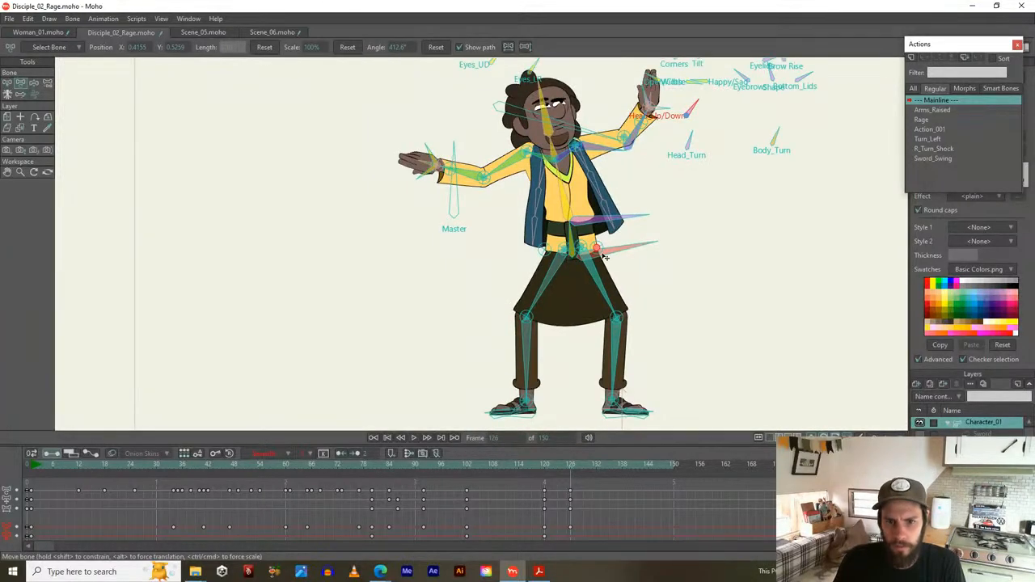
{"action": "scroll", "coordinate": [602, 256], "scroll_direction": "up", "scroll_amount": 2}
{"action": "left_click_drag", "start_coordinate": [573, 257], "coordinate": [584, 252]}
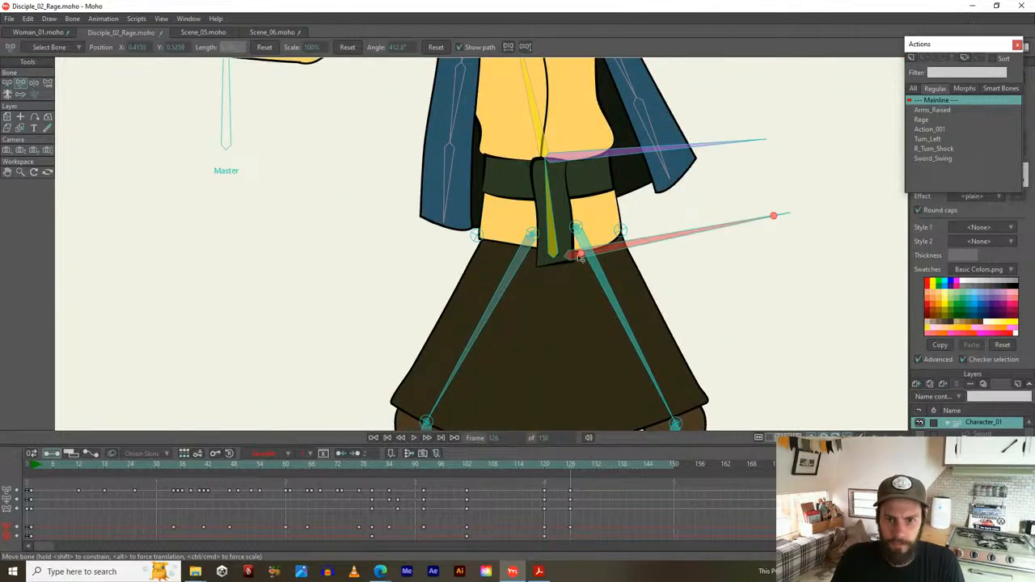
{"action": "scroll", "coordinate": [582, 257], "scroll_direction": "down", "scroll_amount": 4}
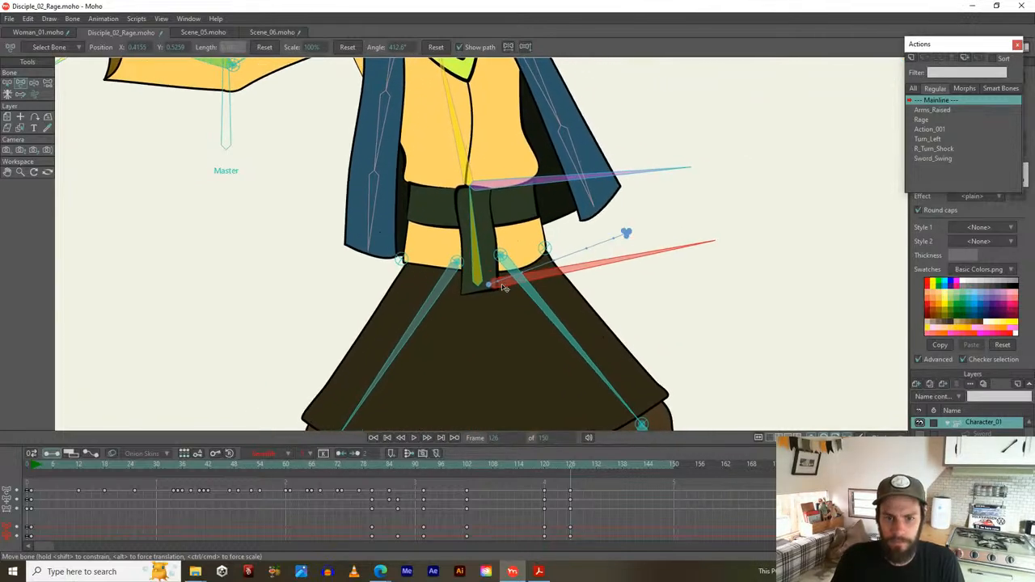
{"action": "scroll", "coordinate": [499, 295], "scroll_direction": "down", "scroll_amount": 2}
{"action": "left_click_drag", "start_coordinate": [500, 294], "coordinate": [564, 214]}
{"action": "left_click_drag", "start_coordinate": [533, 390], "coordinate": [470, 388]}
{"action": "left_click", "coordinate": [514, 396]}
At frame 126, adjust the character's left upper arm and reset the angles of both shoulder bones
{"action": "scroll", "coordinate": [468, 237], "scroll_direction": "down", "scroll_amount": 2}
{"action": "left_click_drag", "start_coordinate": [468, 237], "coordinate": [519, 372]}
{"action": "scroll", "coordinate": [519, 281], "scroll_direction": "up", "scroll_amount": 2}
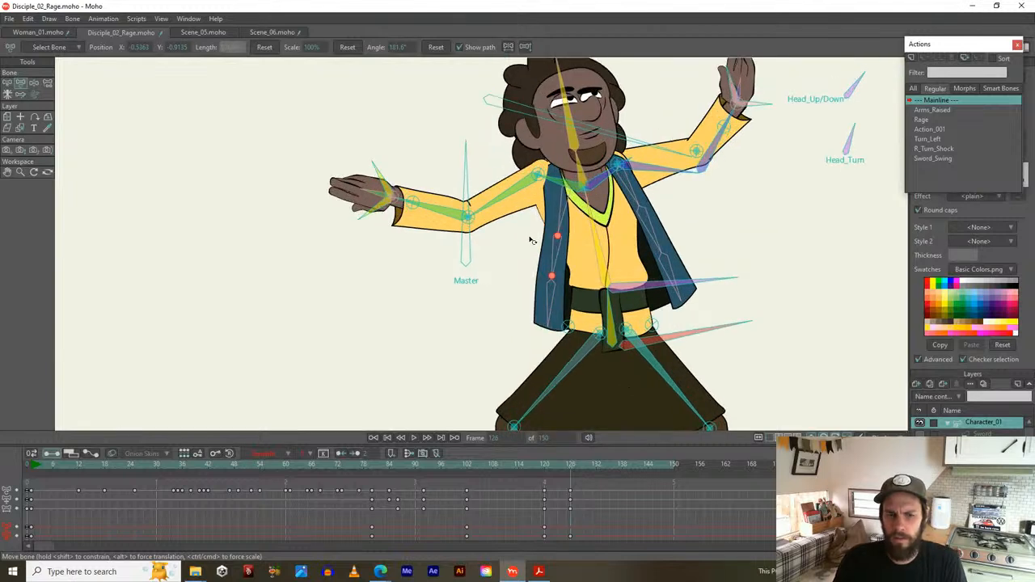
{"action": "left_click_drag", "start_coordinate": [529, 237], "coordinate": [520, 295]}
{"action": "left_click_drag", "start_coordinate": [644, 230], "coordinate": [637, 239]}
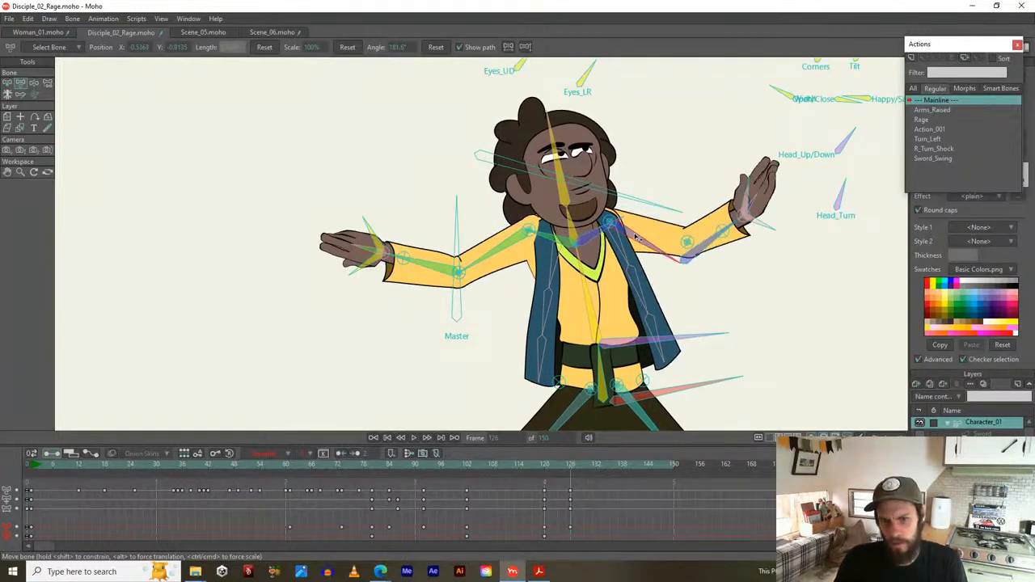
{"action": "left_click", "coordinate": [601, 234]}
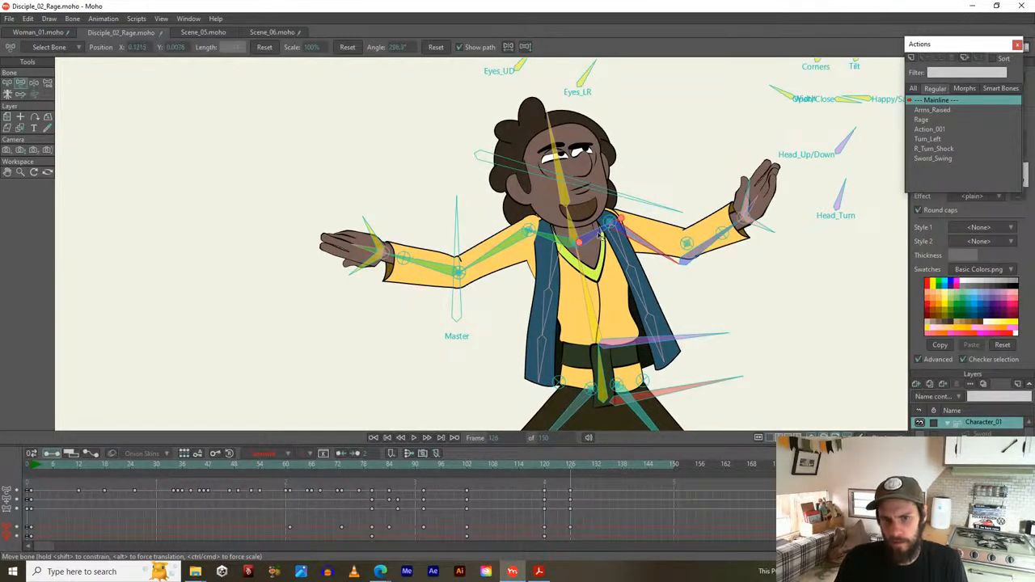
{"action": "left_click", "coordinate": [439, 46]}
{"action": "left_click", "coordinate": [547, 236]}
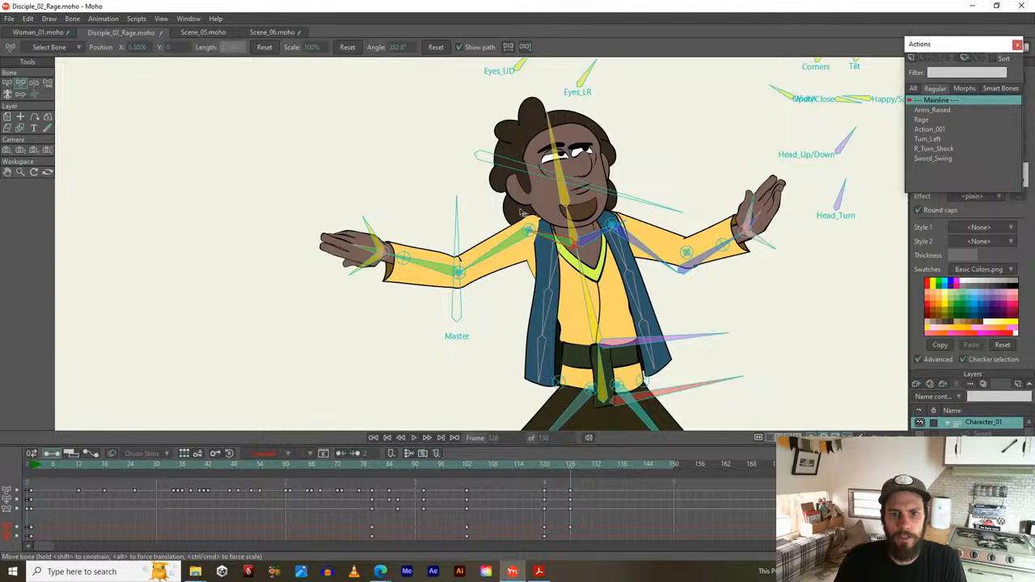
{"action": "left_click", "coordinate": [435, 46]}
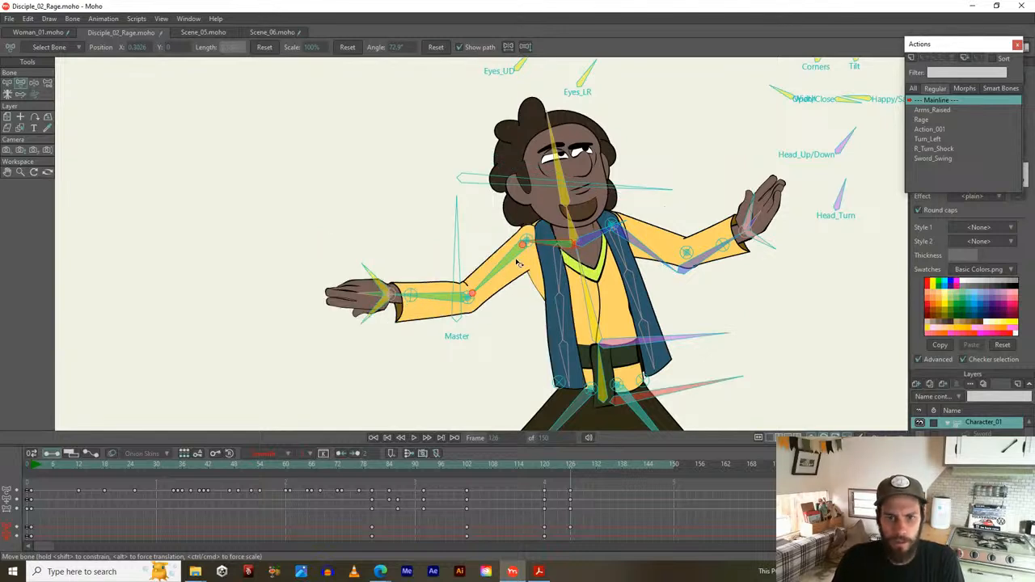
At frame 126, reset the left elbow joint's position, swing the right upper arm downward, and angle its forearm up
{"action": "left_click", "coordinate": [684, 255]}
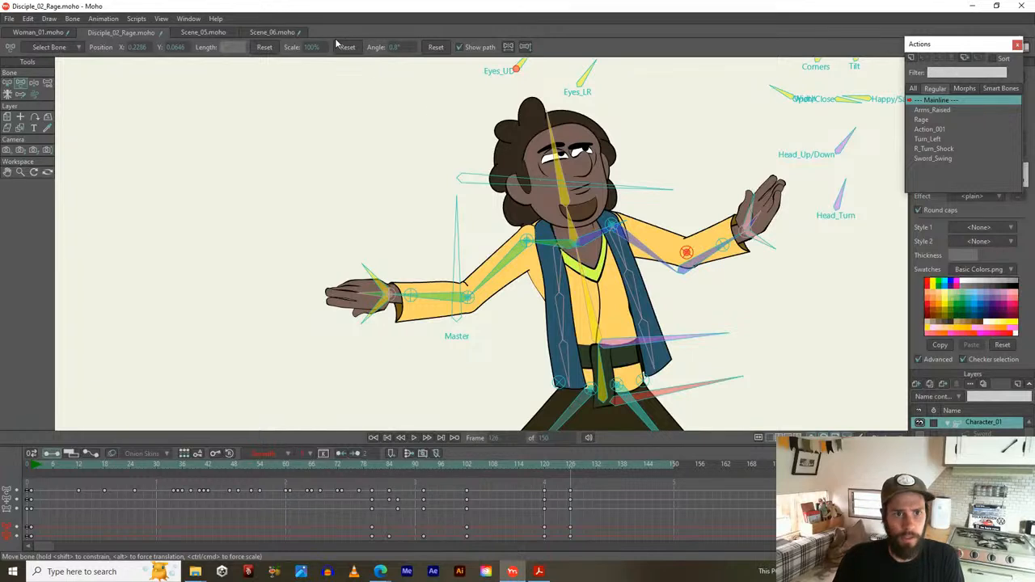
{"action": "left_click", "coordinate": [264, 47]}
{"action": "left_click_drag", "start_coordinate": [505, 263], "coordinate": [477, 300]}
{"action": "left_click_drag", "start_coordinate": [506, 245], "coordinate": [468, 296]}
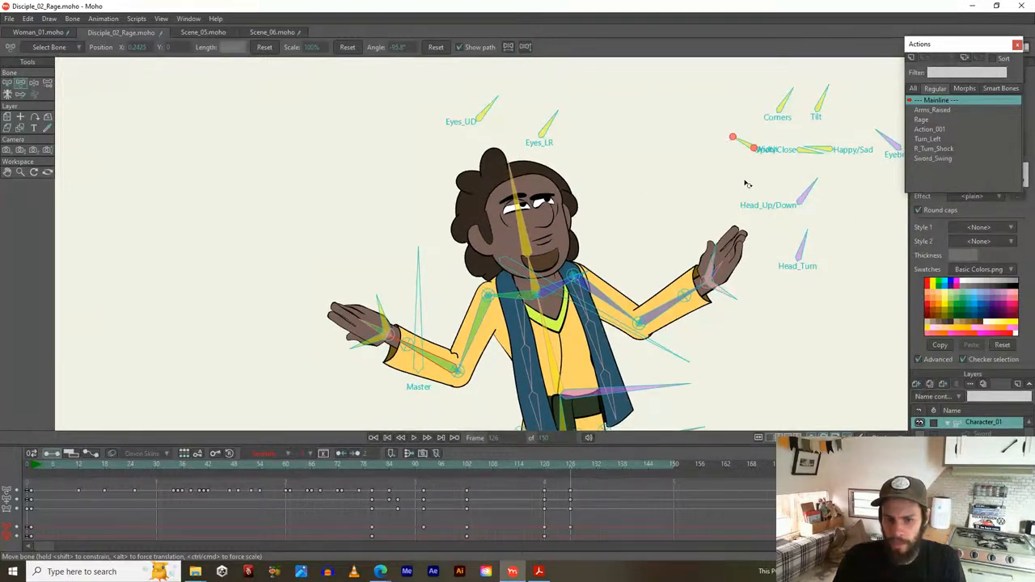
At frame 126, rotate the Eyebrows, Brow Rise, Shape, Bottom_Lids and Eyelids controls upright to open the eyes wide
{"action": "left_click_drag", "start_coordinate": [754, 183], "coordinate": [692, 169]}
{"action": "left_click_drag", "start_coordinate": [774, 133], "coordinate": [738, 141]}
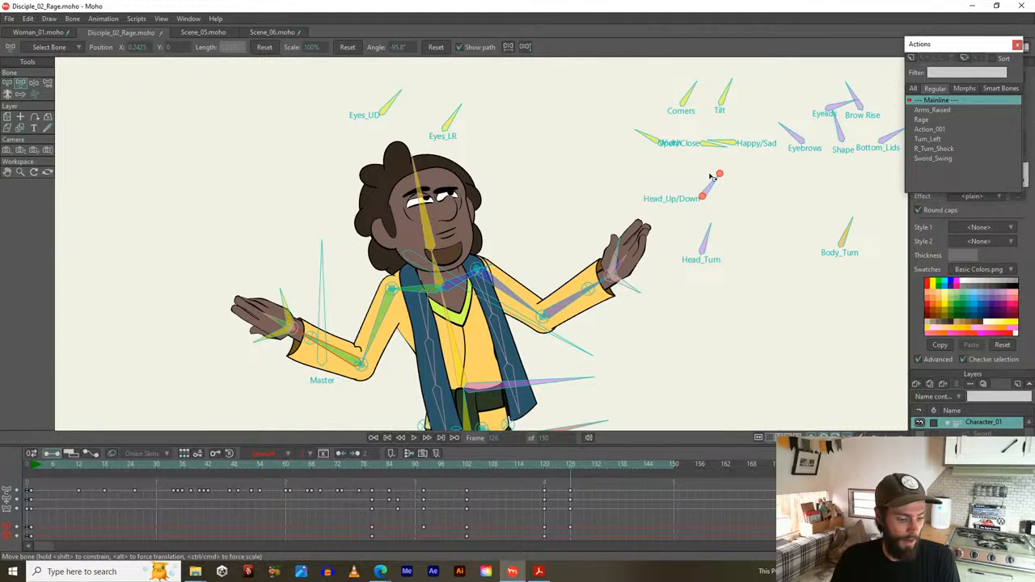
{"action": "left_click_drag", "start_coordinate": [787, 114], "coordinate": [769, 143]}
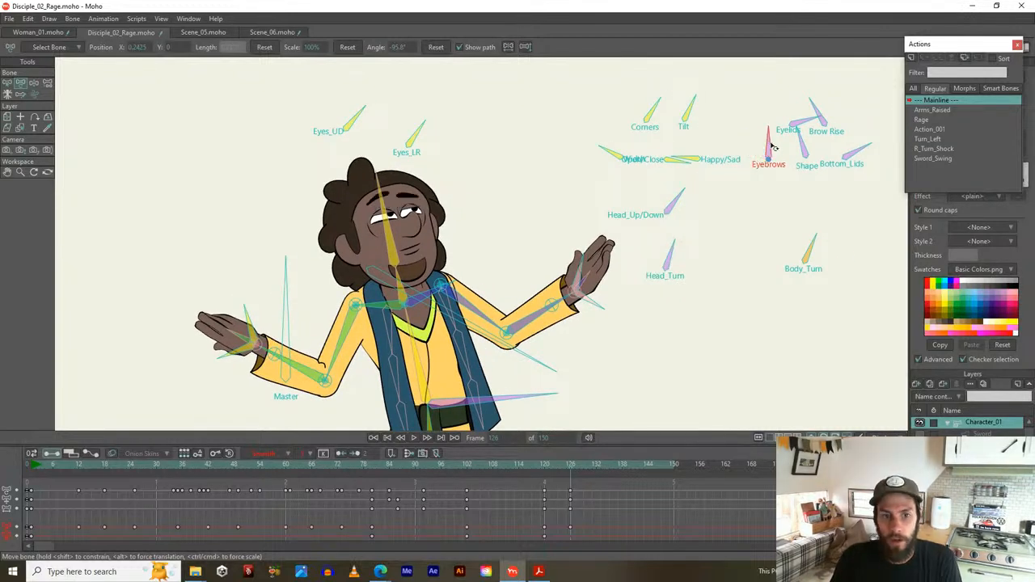
{"action": "left_click_drag", "start_coordinate": [816, 115], "coordinate": [824, 104]}
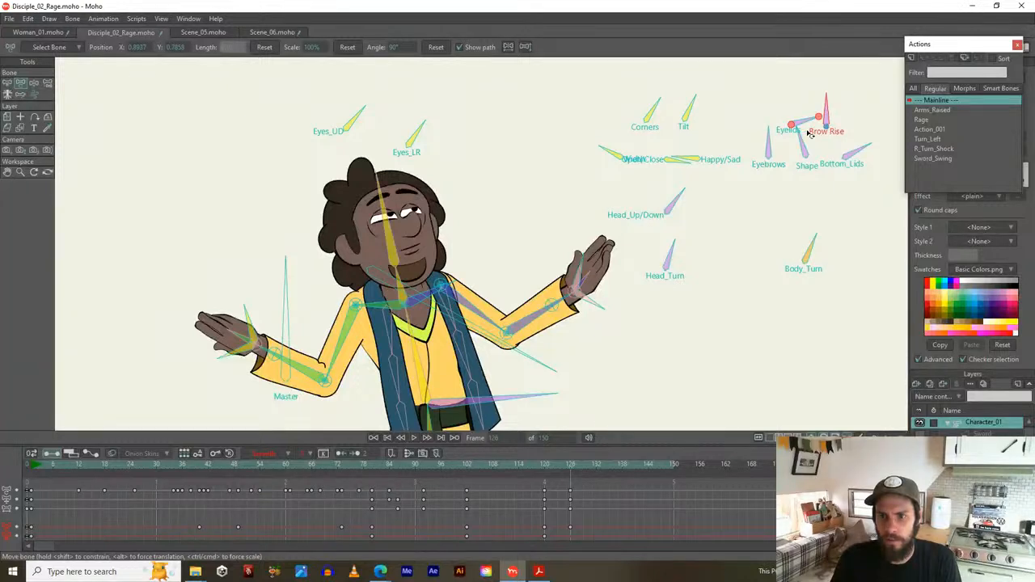
{"action": "left_click_drag", "start_coordinate": [858, 151], "coordinate": [787, 99]}
{"action": "left_click", "coordinate": [665, 196]}
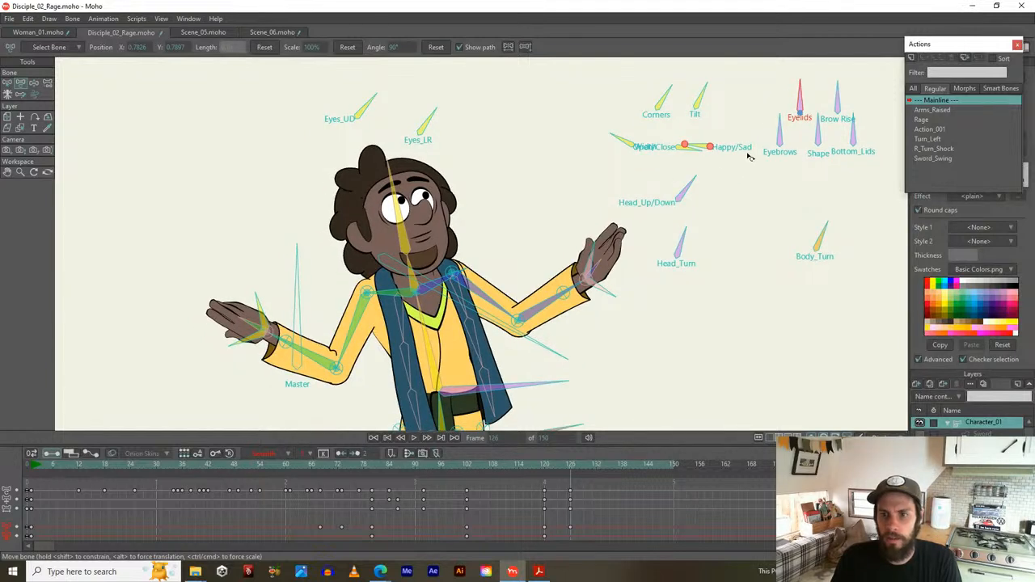
{"action": "left_click", "coordinate": [622, 141]}
At frame 126, fine-tune the gaze direction with the Eyes_UD and Eyes_LR controls
{"action": "left_click_drag", "start_coordinate": [589, 143], "coordinate": [636, 217]}
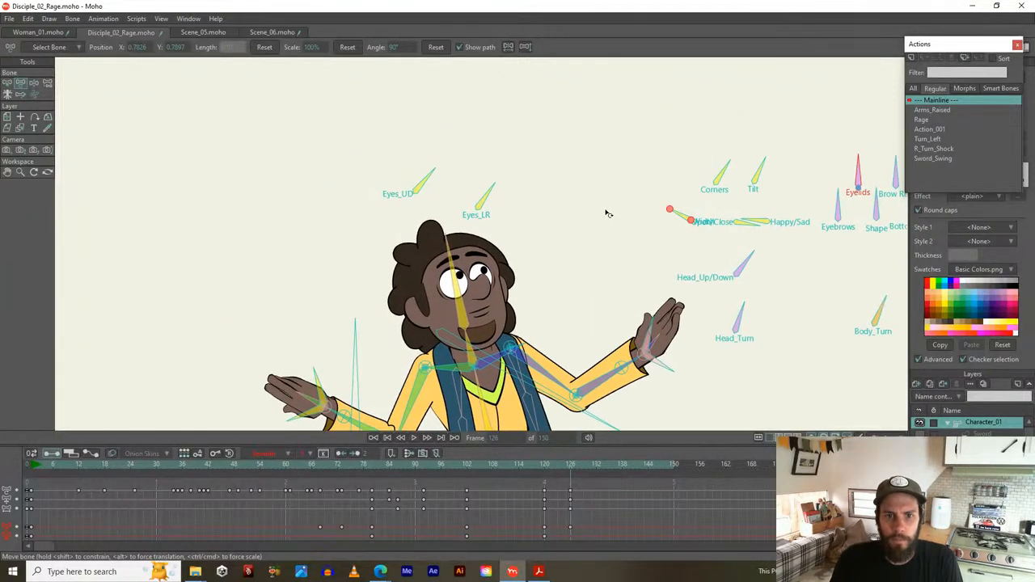
{"action": "mouse_move", "coordinate": [424, 182]}
{"action": "left_mouse_down"}
{"action": "mouse_move", "coordinate": [436, 182]}
{"action": "mouse_move", "coordinate": [418, 167]}
{"action": "mouse_move", "coordinate": [432, 167]}
{"action": "left_mouse_up"}
{"action": "left_click", "coordinate": [485, 198]}
{"action": "left_click_drag", "start_coordinate": [486, 198], "coordinate": [495, 195]}
{"action": "left_click_drag", "start_coordinate": [416, 177], "coordinate": [417, 182]}
At frame 126, shape a wide-open, unhappy mouth with the Happy/Sad, Open/Close, Tilt and Width controls
{"action": "left_click_drag", "start_coordinate": [719, 211], "coordinate": [613, 188]}
{"action": "scroll", "coordinate": [649, 191], "scroll_direction": "up", "scroll_amount": 2}
{"action": "left_click_drag", "start_coordinate": [692, 202], "coordinate": [737, 207]}
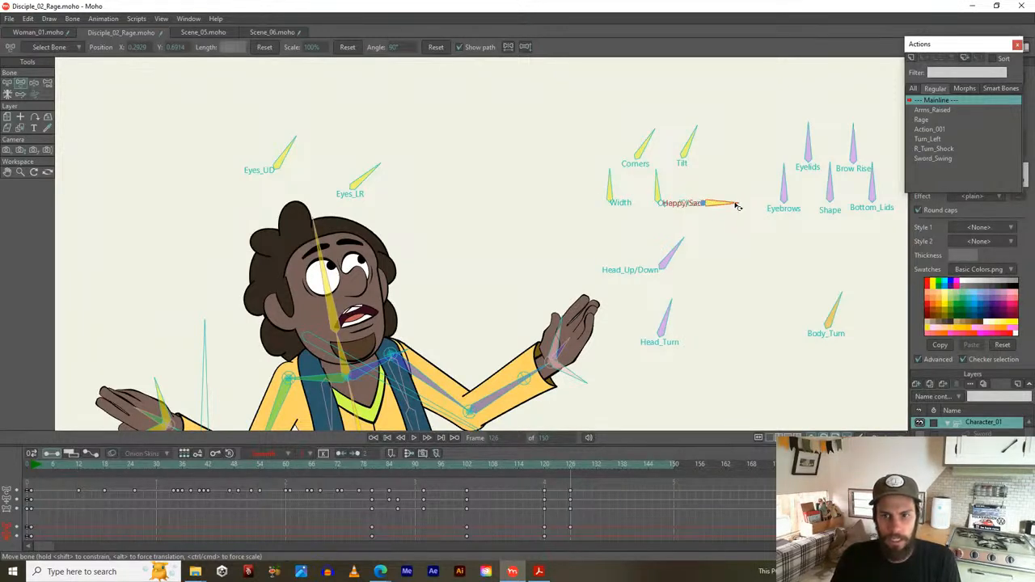
{"action": "mouse_move", "coordinate": [660, 190]}
{"action": "left_mouse_down"}
{"action": "mouse_move", "coordinate": [635, 187]}
{"action": "mouse_move", "coordinate": [644, 188]}
{"action": "left_mouse_up"}
{"action": "left_click_drag", "start_coordinate": [688, 144], "coordinate": [676, 151]}
{"action": "left_click_drag", "start_coordinate": [612, 197], "coordinate": [589, 179]}
{"action": "left_click_drag", "start_coordinate": [647, 192], "coordinate": [623, 201]}
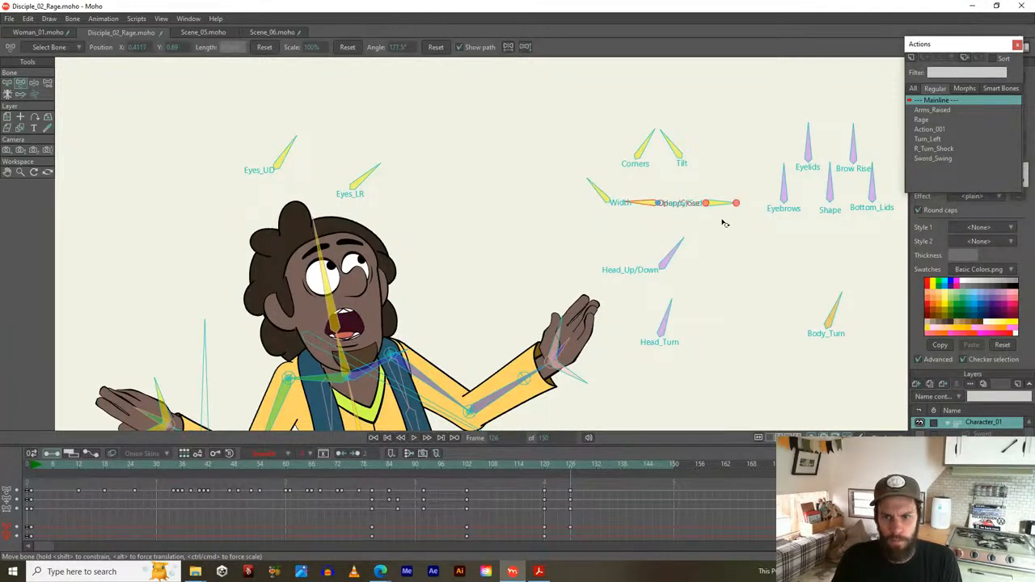
At frame 126, set the Eyelids control to about 72°
{"action": "left_click_drag", "start_coordinate": [722, 221], "coordinate": [667, 215]}
{"action": "mouse_move", "coordinate": [750, 139]}
{"action": "left_mouse_down"}
{"action": "mouse_move", "coordinate": [787, 143]}
{"action": "mouse_move", "coordinate": [758, 132]}
{"action": "left_mouse_up"}
{"action": "scroll", "coordinate": [541, 258], "scroll_direction": "down", "scroll_amount": 3}
{"action": "left_click_drag", "start_coordinate": [540, 257], "coordinate": [600, 151]}
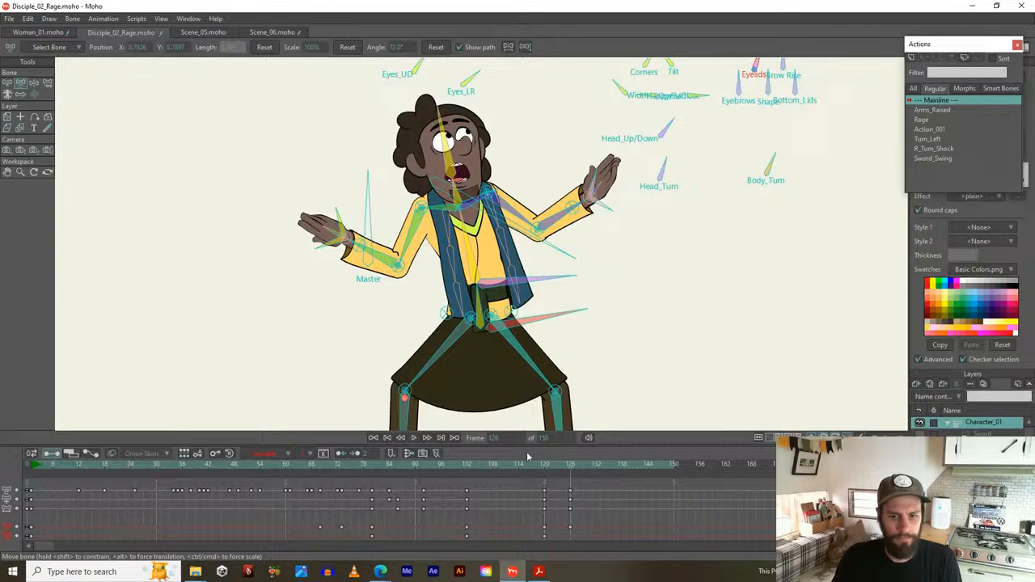
Play back the move into the wide-stance pose and examine the motion between frames 102 and 120
{"action": "left_click_drag", "start_coordinate": [540, 467], "coordinate": [294, 488]}
{"action": "key", "text": "space"}
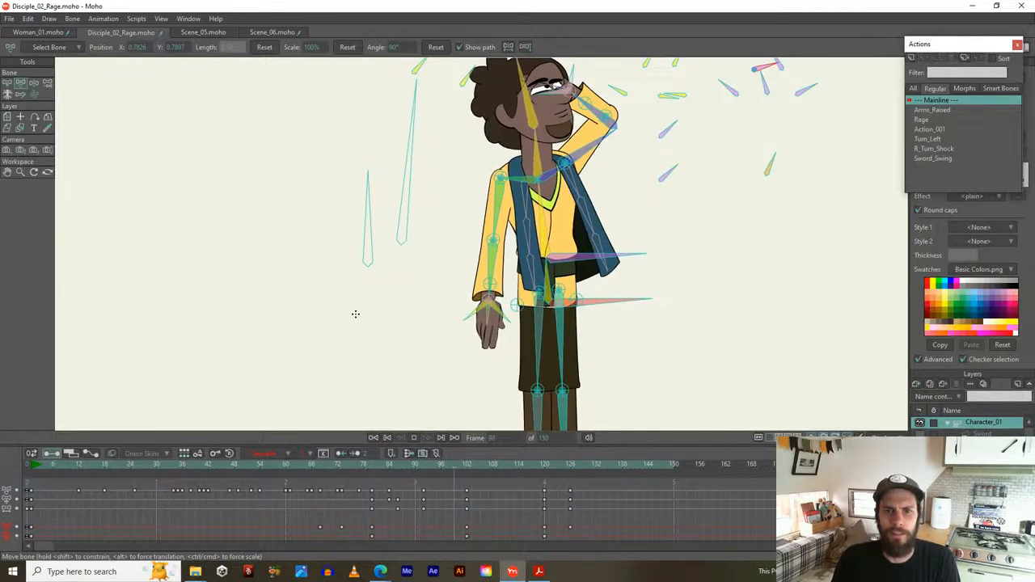
{"action": "key", "text": "space"}
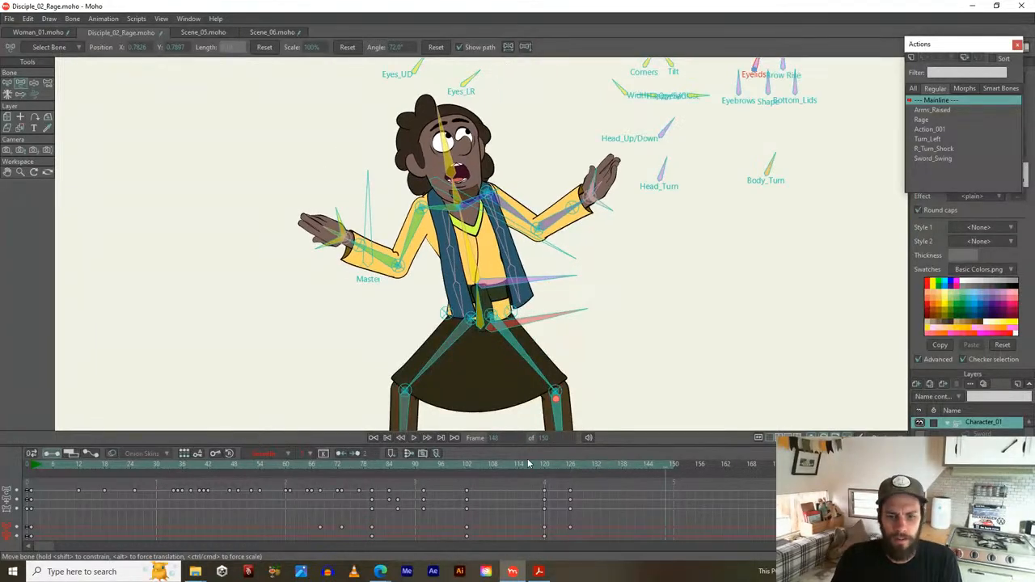
{"action": "mouse_move", "coordinate": [544, 464]}
{"action": "left_mouse_down"}
{"action": "mouse_move", "coordinate": [575, 467]}
{"action": "mouse_move", "coordinate": [536, 470]}
{"action": "left_mouse_up"}
{"action": "left_click_drag", "start_coordinate": [468, 338], "coordinate": [474, 374]}
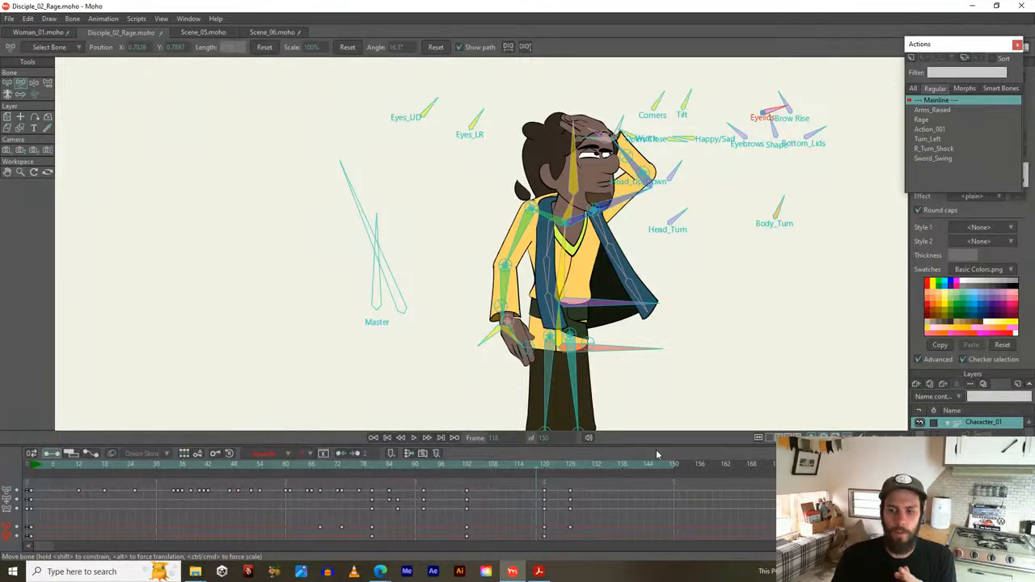
{"action": "left_click", "coordinate": [543, 466]}
{"action": "left_click_drag", "start_coordinate": [543, 466], "coordinate": [468, 468]}
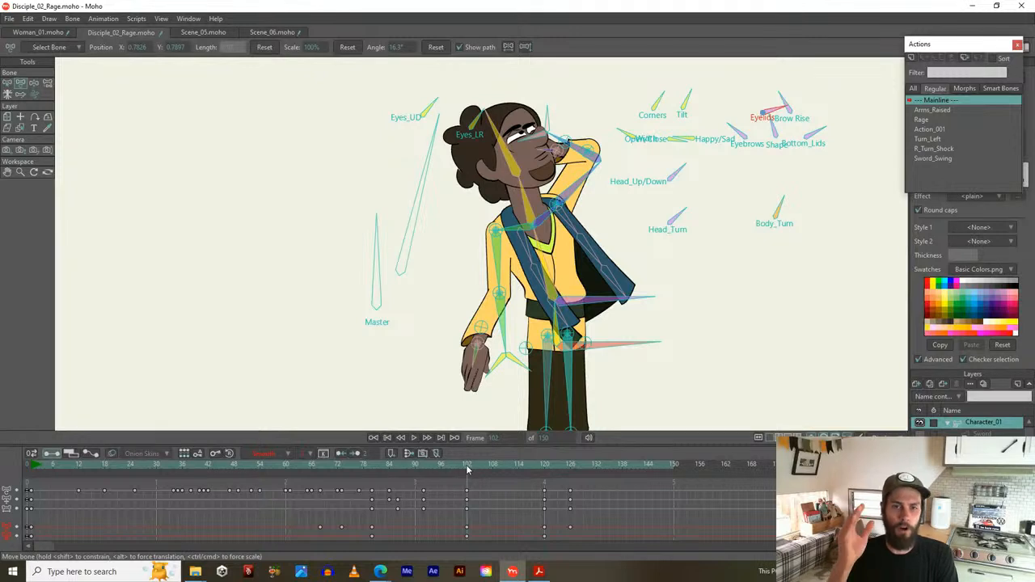
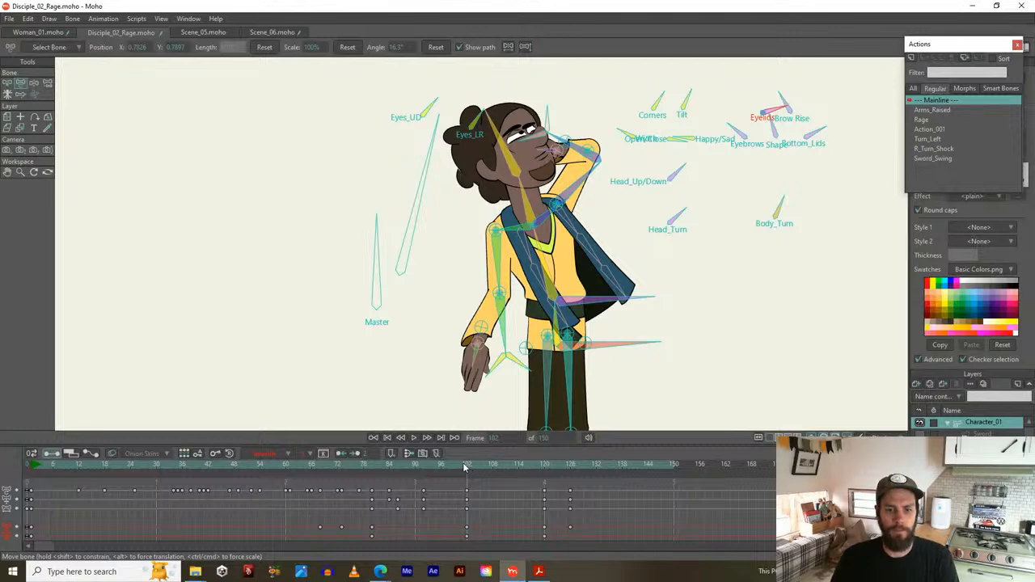
At frame 120, turn off bone dynamics for the B_Chest bone
{"action": "left_click_drag", "start_coordinate": [396, 467], "coordinate": [546, 453]}
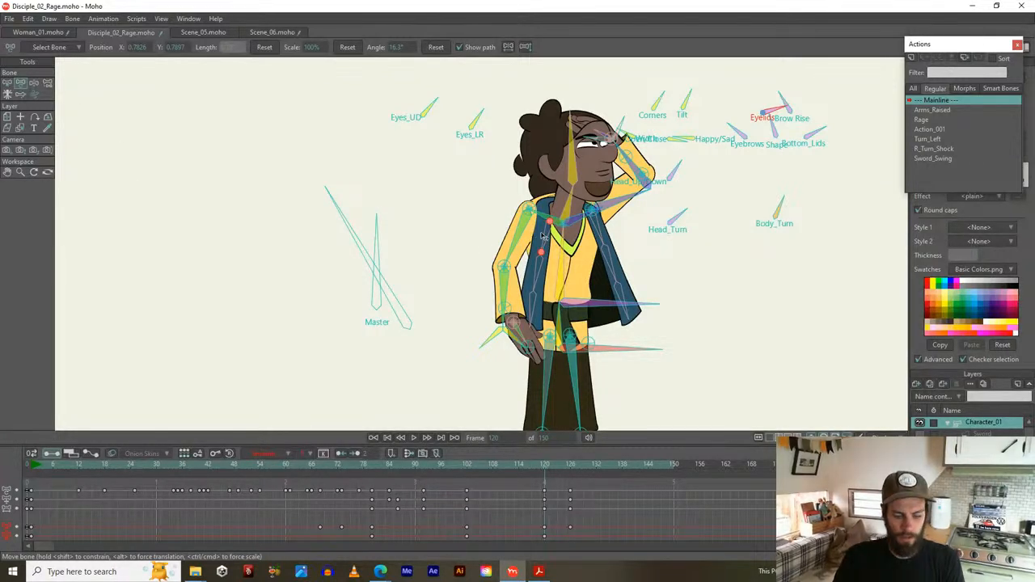
{"action": "key", "text": "b"}
{"action": "left_click", "coordinate": [565, 253]}
{"action": "left_click", "coordinate": [52, 47]}
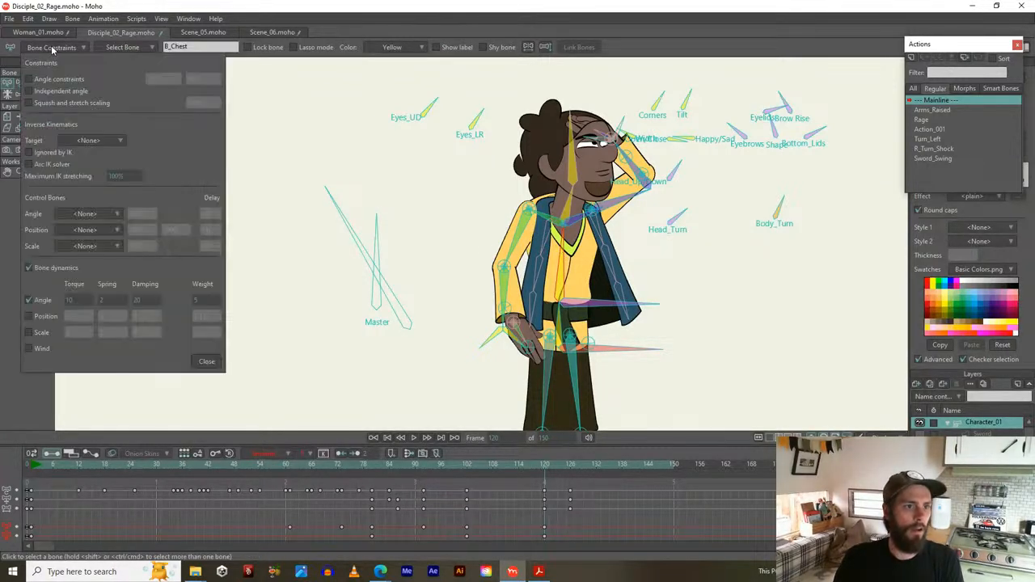
{"action": "left_click", "coordinate": [29, 267]}
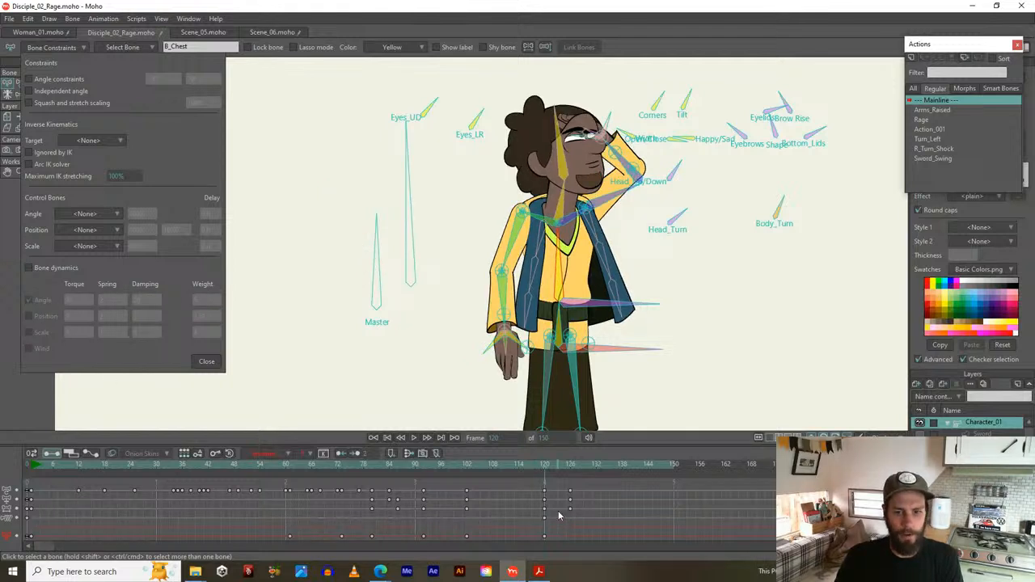
{"action": "left_click", "coordinate": [206, 362]}
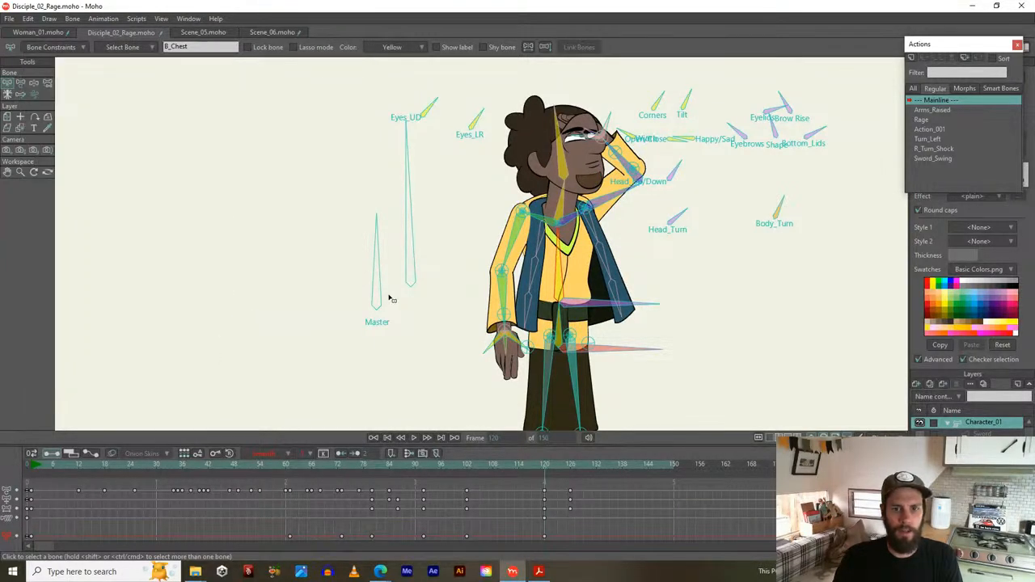
Play the whole animation from the start and check the chest motion leading into the wide-stance pose
{"action": "mouse_move", "coordinate": [545, 471]}
{"action": "left_mouse_down"}
{"action": "mouse_move", "coordinate": [573, 471]}
{"action": "mouse_move", "coordinate": [547, 470]}
{"action": "left_mouse_up"}
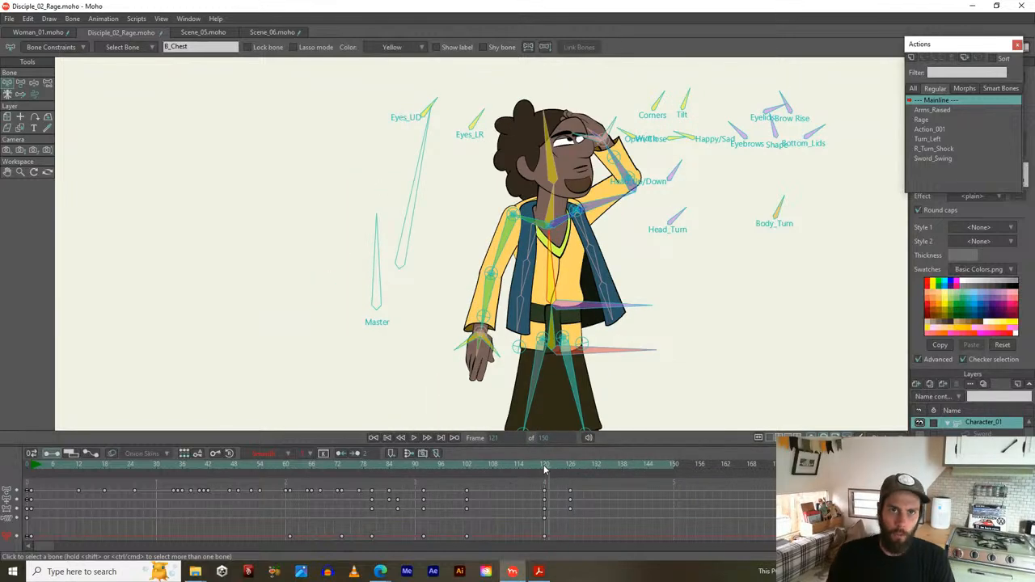
{"action": "key", "text": "space"}
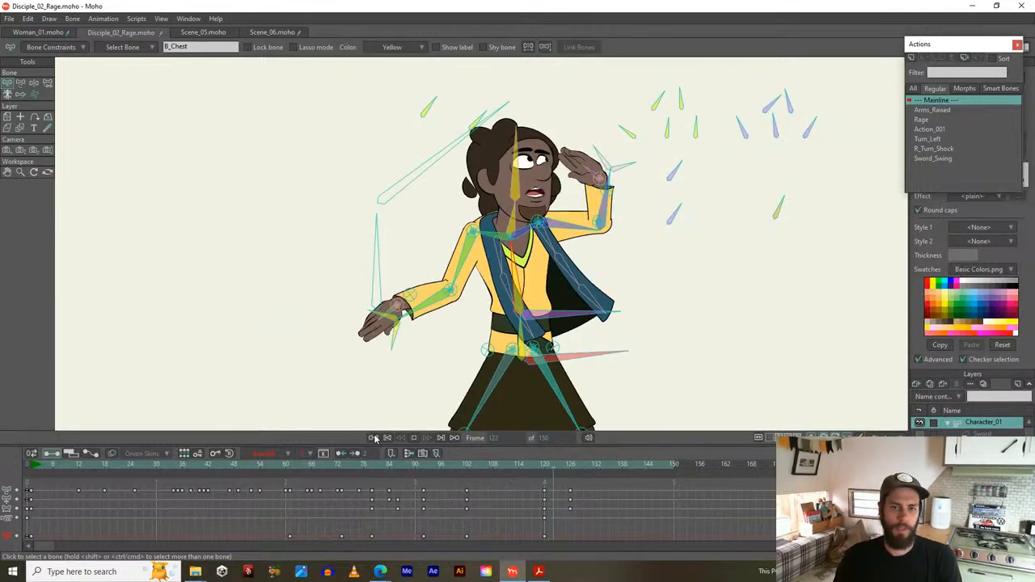
{"action": "left_click", "coordinate": [374, 437]}
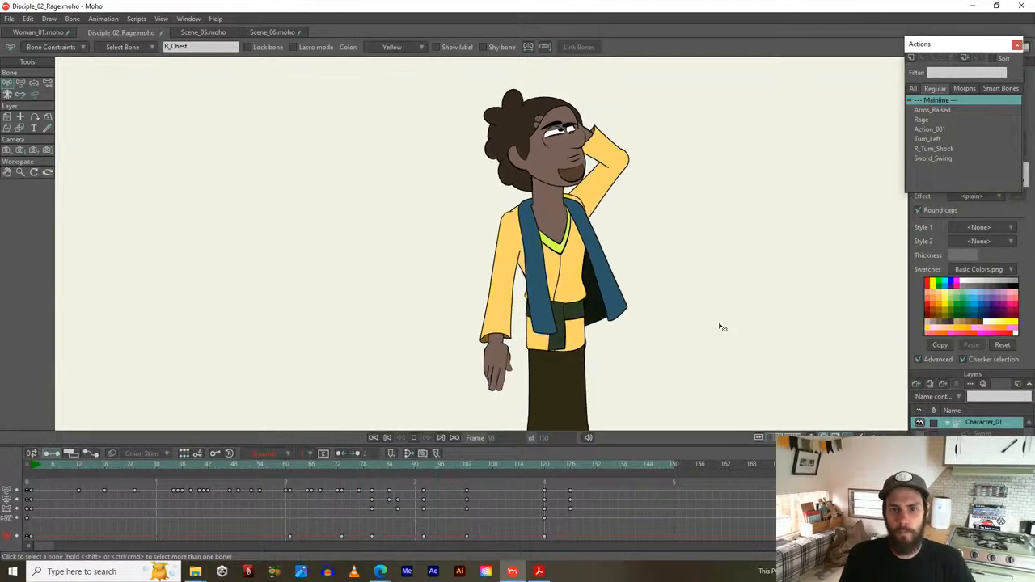
{"action": "key", "text": "space"}
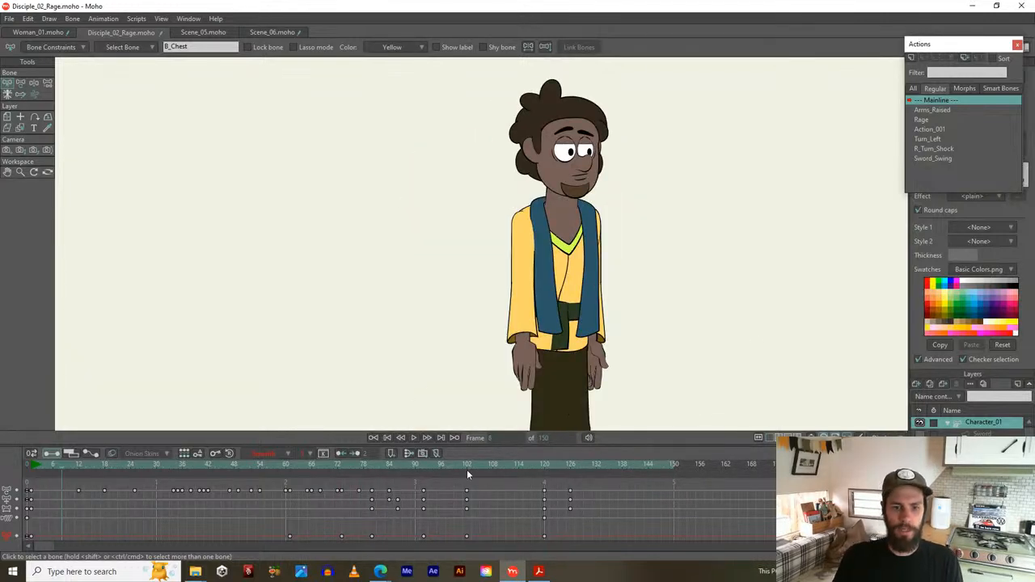
At frame 120, rotate the Eyelids and Shape controls to reshape the character's narrowed eyes
{"action": "left_click_drag", "start_coordinate": [468, 460], "coordinate": [545, 459]}
{"action": "scroll", "coordinate": [559, 410], "scroll_direction": "up", "scroll_amount": 3}
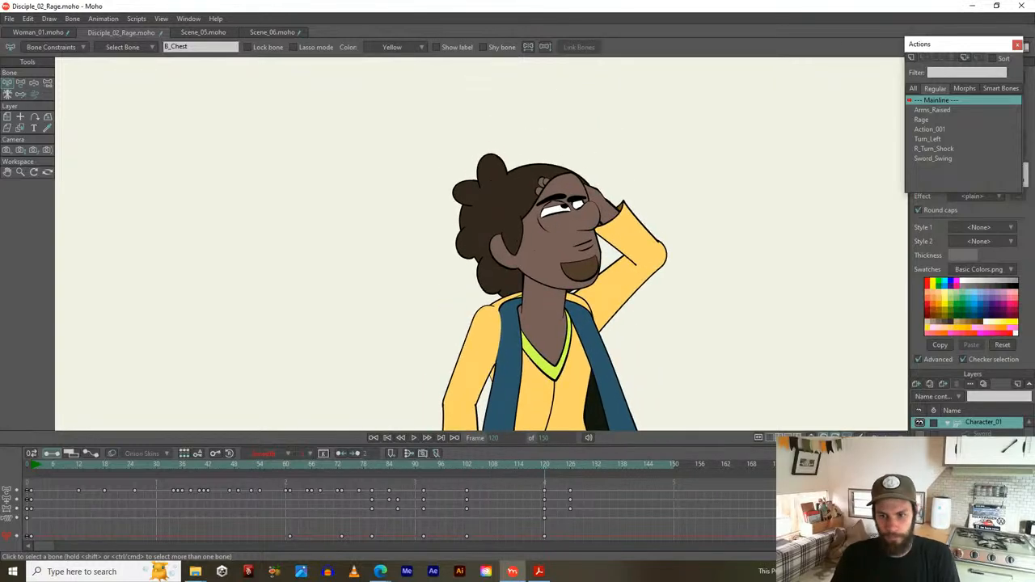
{"action": "scroll", "coordinate": [534, 240], "scroll_direction": "up", "scroll_amount": 4}
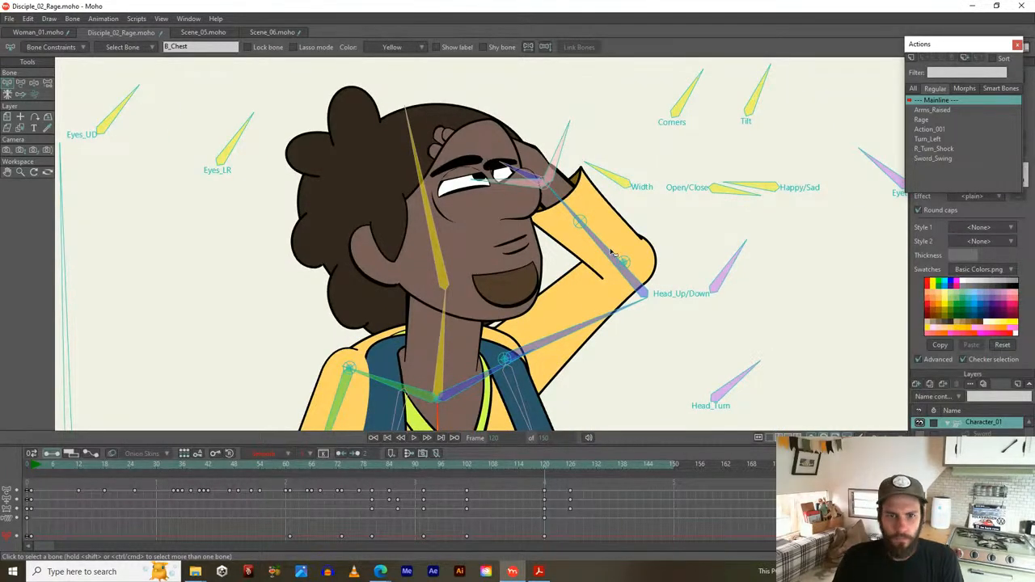
{"action": "left_click_drag", "start_coordinate": [543, 216], "coordinate": [409, 253]}
{"action": "scroll", "coordinate": [645, 259], "scroll_direction": "down", "scroll_amount": 2}
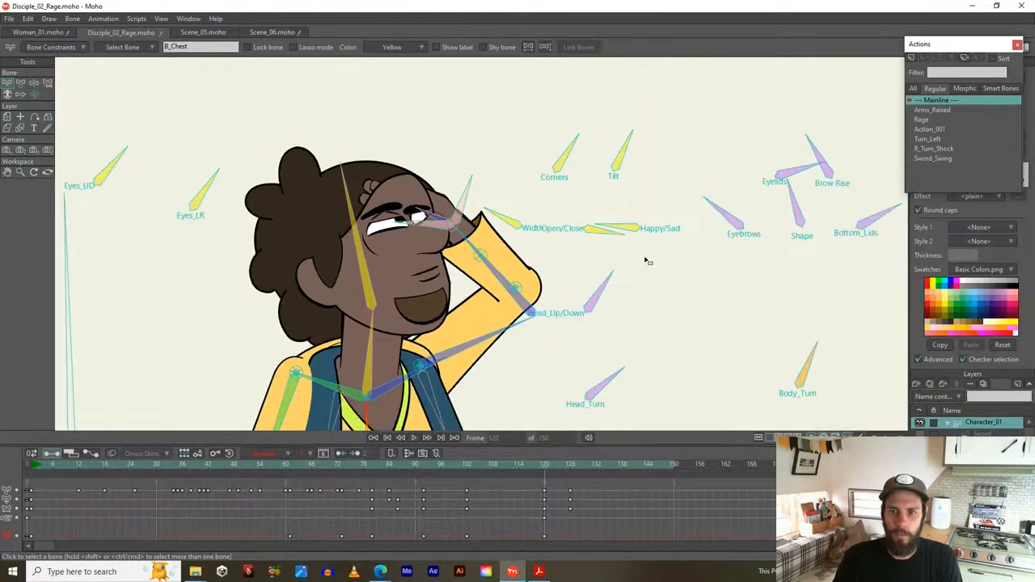
{"action": "left_click_drag", "start_coordinate": [795, 181], "coordinate": [774, 184]}
{"action": "left_click", "coordinate": [772, 174]}
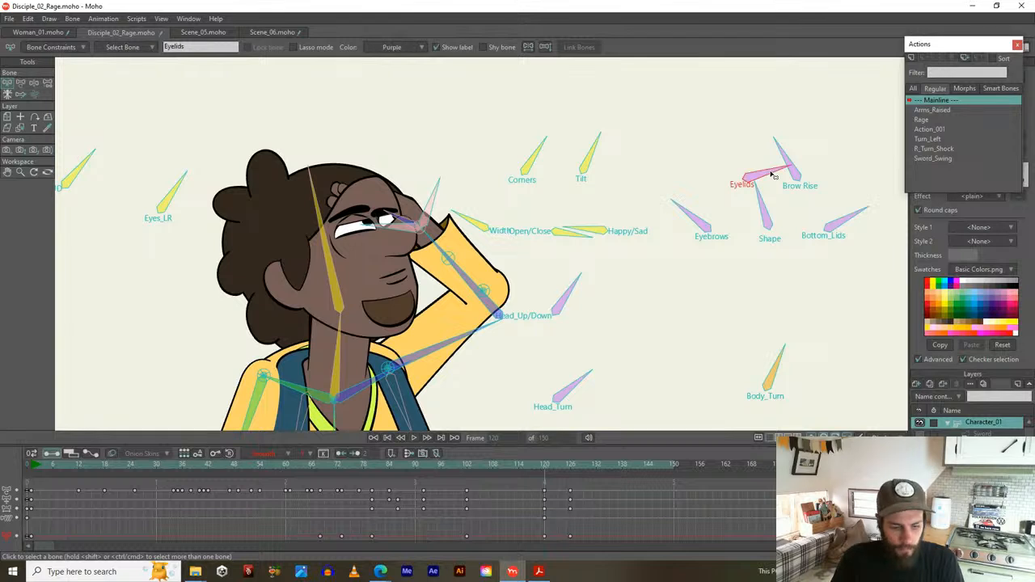
{"action": "key", "text": "t"}
{"action": "left_click_drag", "start_coordinate": [776, 172], "coordinate": [783, 173]}
{"action": "mouse_move", "coordinate": [764, 212]}
{"action": "left_mouse_down"}
{"action": "mouse_move", "coordinate": [764, 202]}
{"action": "mouse_move", "coordinate": [755, 206]}
{"action": "left_mouse_up"}
{"action": "left_click_drag", "start_coordinate": [766, 171], "coordinate": [755, 165]}
{"action": "left_click_drag", "start_coordinate": [759, 206], "coordinate": [761, 203]}
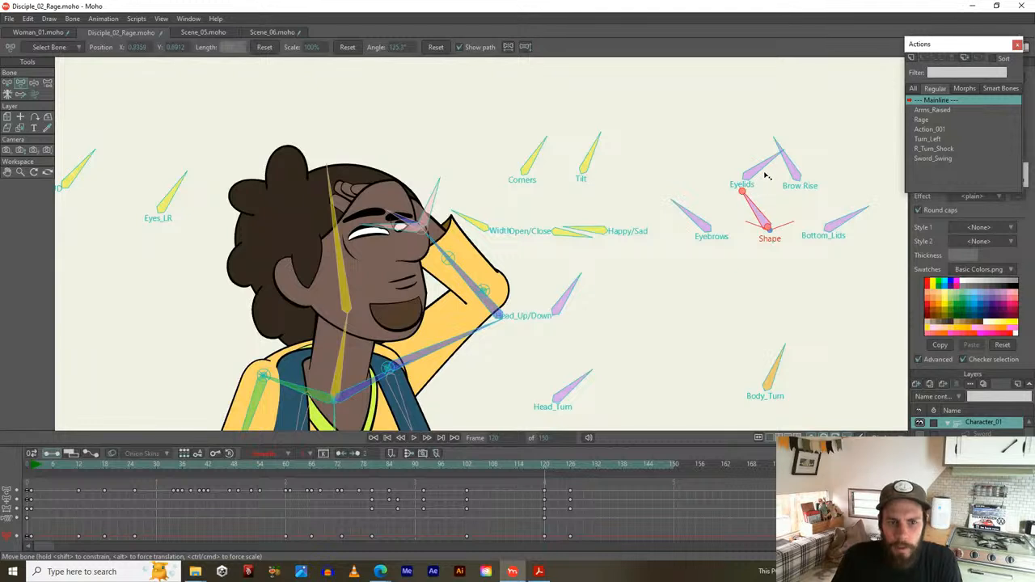
At frame 120, rotate the Eyelids and Eyebrows controls to refine the squint and turn Brow Rise to about 96°
{"action": "left_click", "coordinate": [772, 171]}
{"action": "left_click_drag", "start_coordinate": [771, 167], "coordinate": [772, 179]}
{"action": "left_click", "coordinate": [684, 219]}
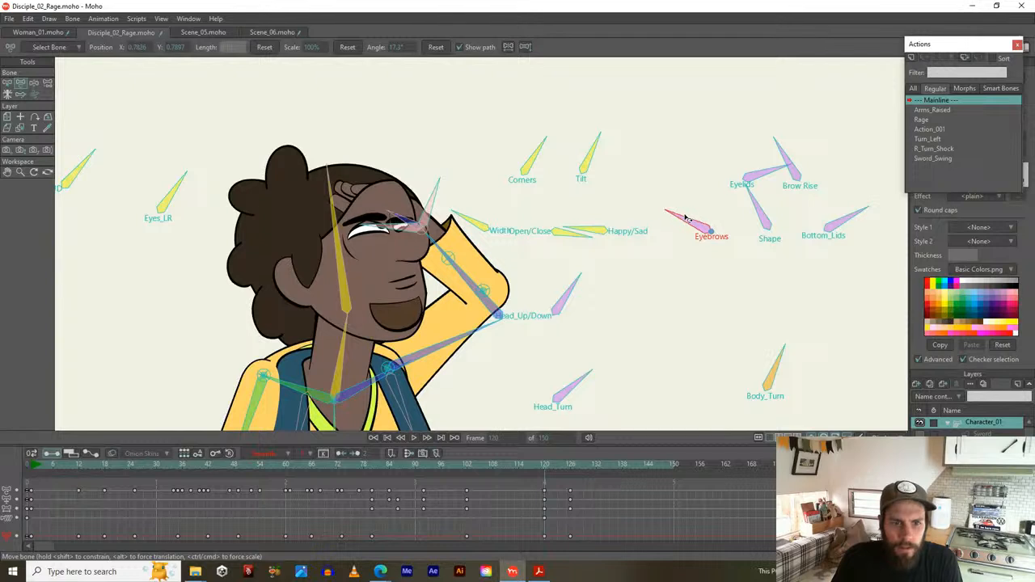
{"action": "left_click", "coordinate": [796, 172]}
{"action": "left_click_drag", "start_coordinate": [790, 162], "coordinate": [801, 158]}
{"action": "left_click", "coordinate": [858, 221]}
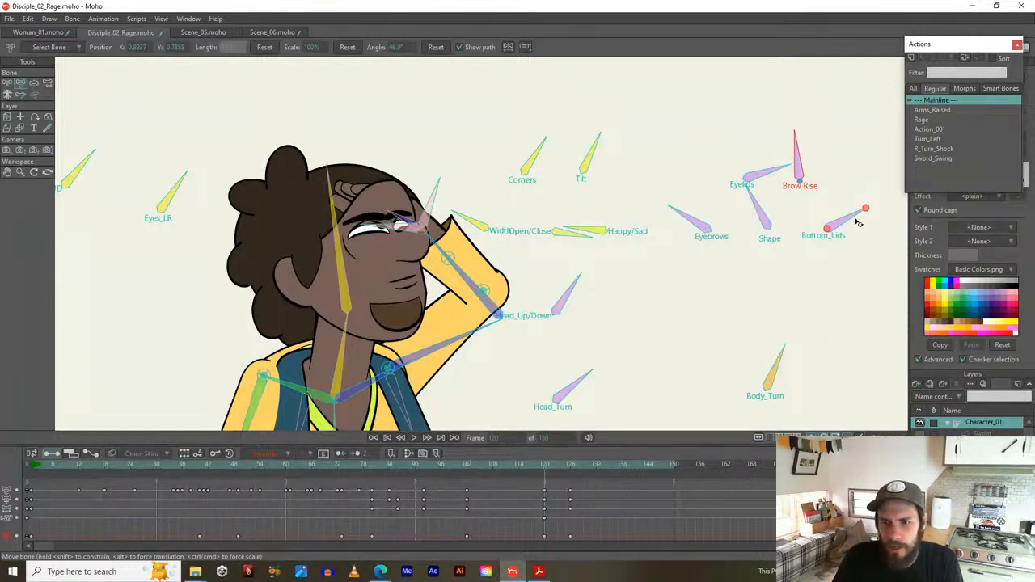
Review the earlier facial poses, and at frame 64 key the Width, Open/Close and Happy/Sad mouth controls in their current pose
{"action": "left_click_drag", "start_coordinate": [469, 254], "coordinate": [629, 199]}
{"action": "scroll", "coordinate": [630, 213], "scroll_direction": "up", "scroll_amount": 2}
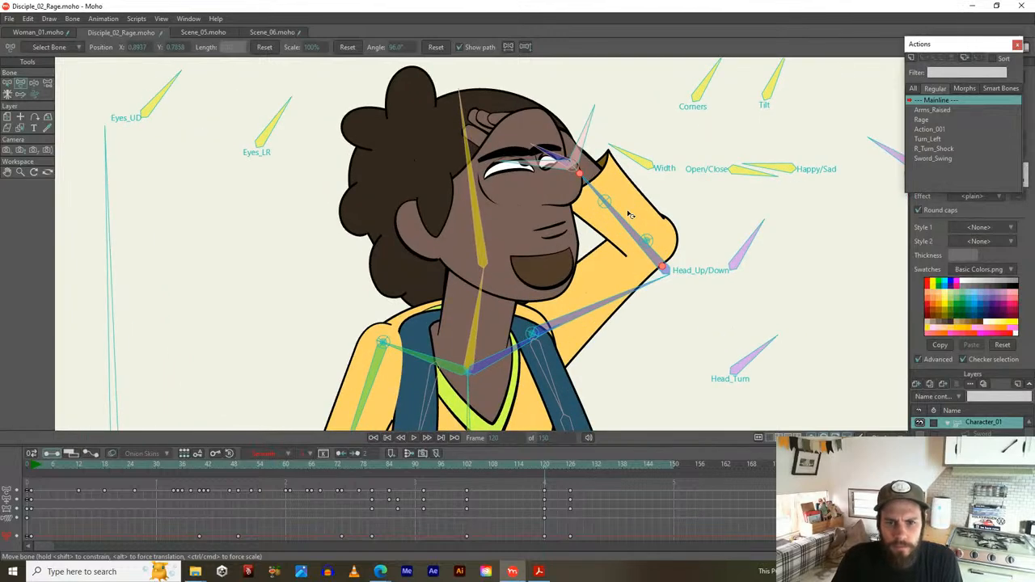
{"action": "left_click_drag", "start_coordinate": [201, 467], "coordinate": [292, 476]}
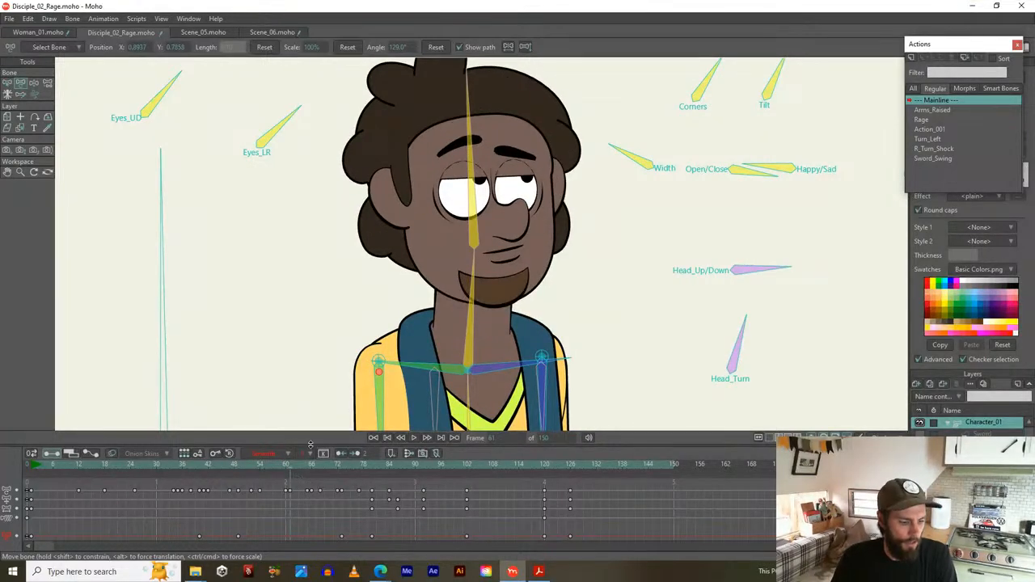
{"action": "left_click_drag", "start_coordinate": [423, 164], "coordinate": [444, 232]}
{"action": "left_click_drag", "start_coordinate": [626, 291], "coordinate": [372, 264]}
{"action": "left_click_drag", "start_coordinate": [287, 464], "coordinate": [338, 475]}
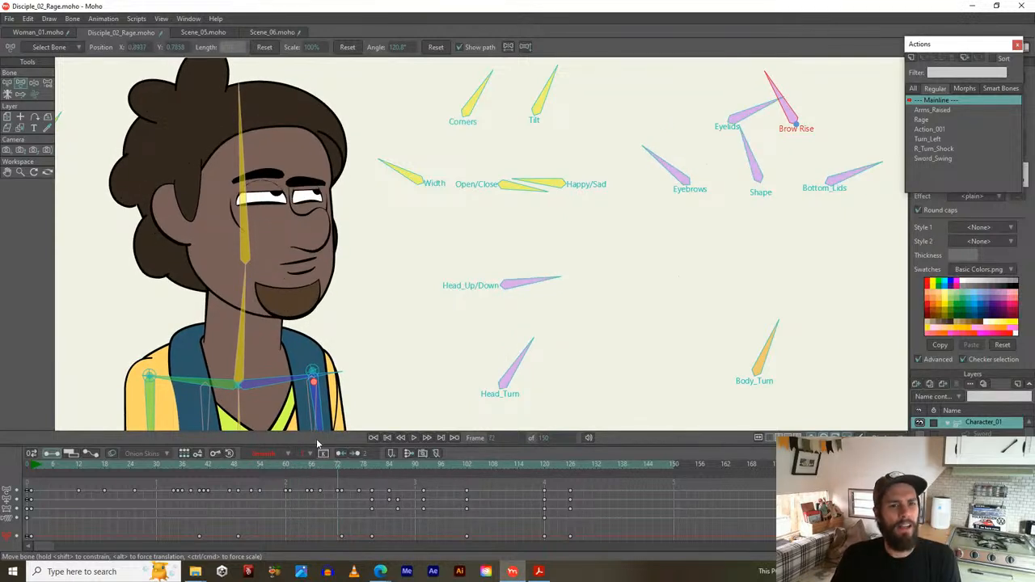
{"action": "left_click_drag", "start_coordinate": [336, 469], "coordinate": [306, 469]}
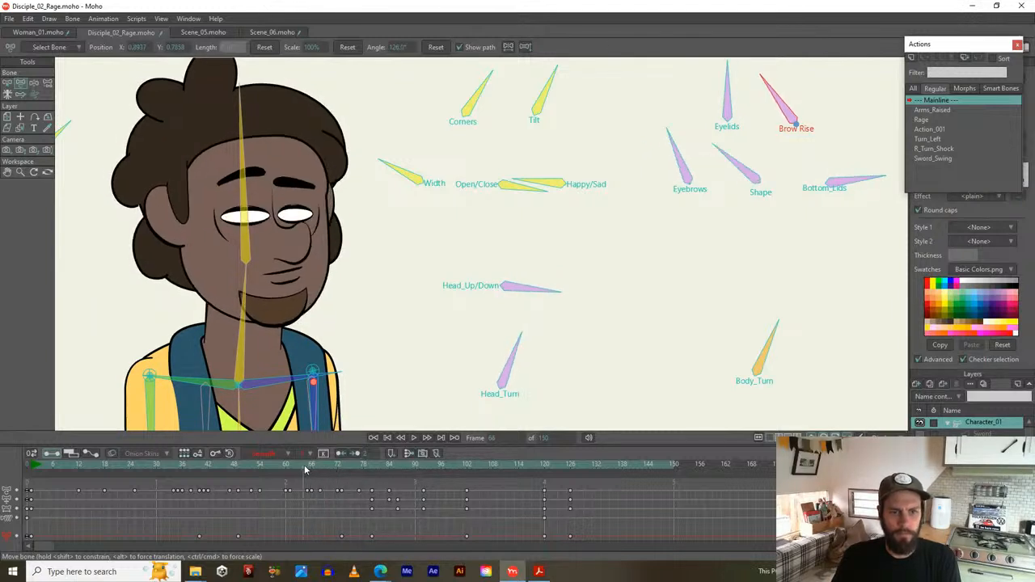
{"action": "left_click_drag", "start_coordinate": [463, 193], "coordinate": [445, 236]}
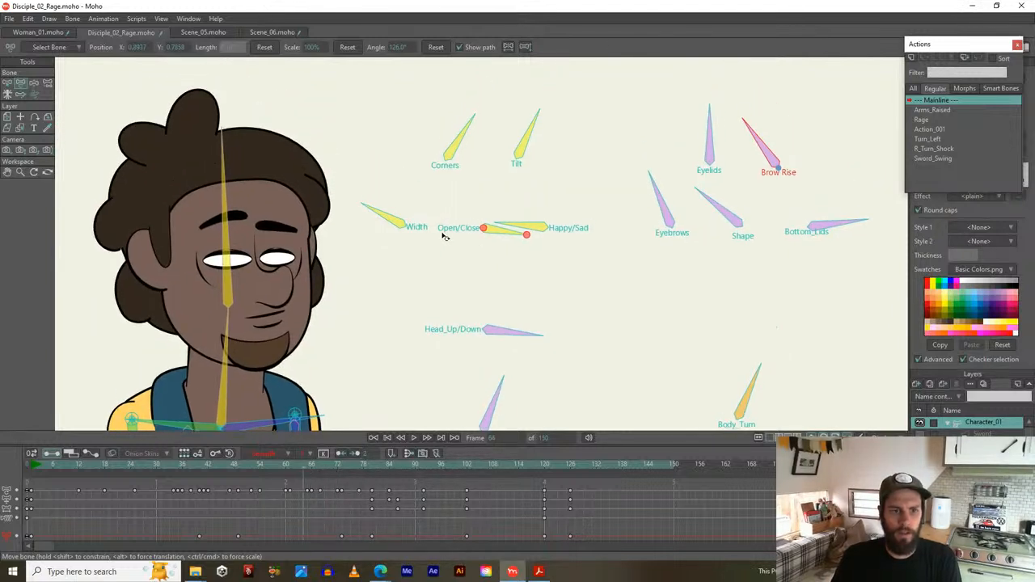
{"action": "left_click", "coordinate": [392, 219]}
{"action": "left_click", "coordinate": [492, 235]}
{"action": "left_click", "coordinate": [526, 226]}
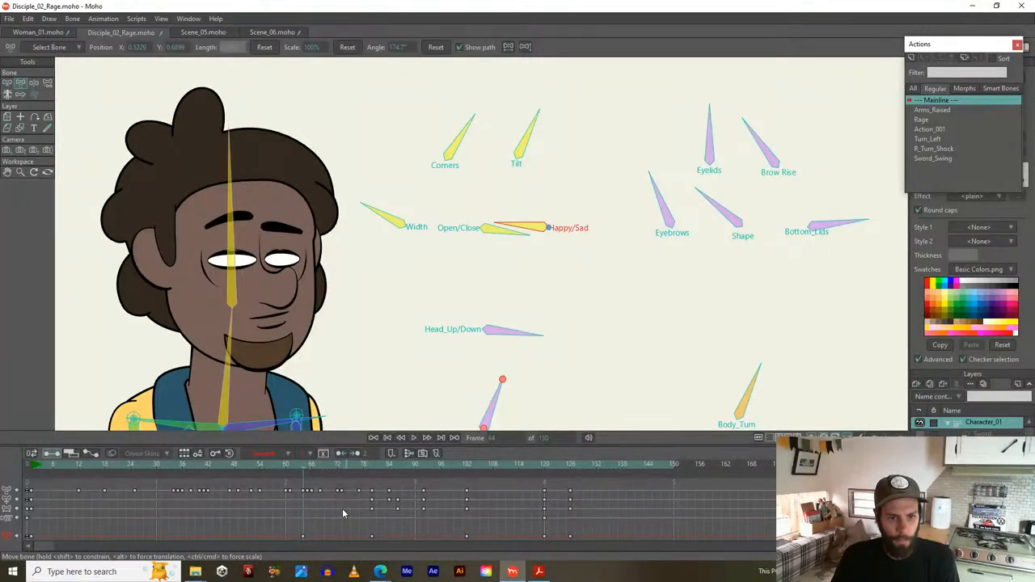
At frame 73, rotate the Open/Close control to part the lips and turn the Width control to about 162°
{"action": "left_click_drag", "start_coordinate": [307, 467], "coordinate": [340, 464]}
{"action": "left_click_drag", "start_coordinate": [513, 229], "coordinate": [507, 226]}
{"action": "left_click_drag", "start_coordinate": [388, 212], "coordinate": [373, 218]}
{"action": "left_click", "coordinate": [510, 229]}
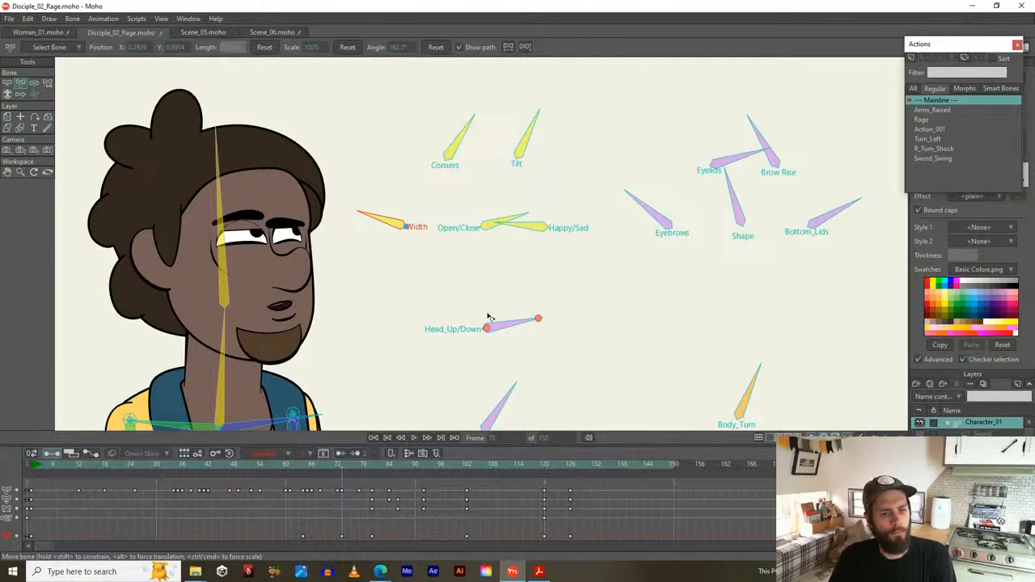
Select the Width, Open/Close and Happy/Sad bones with their keys at frame 73 and play back the mouth animation
{"action": "left_click_drag", "start_coordinate": [346, 466], "coordinate": [374, 464]}
{"action": "key", "text": "b"}
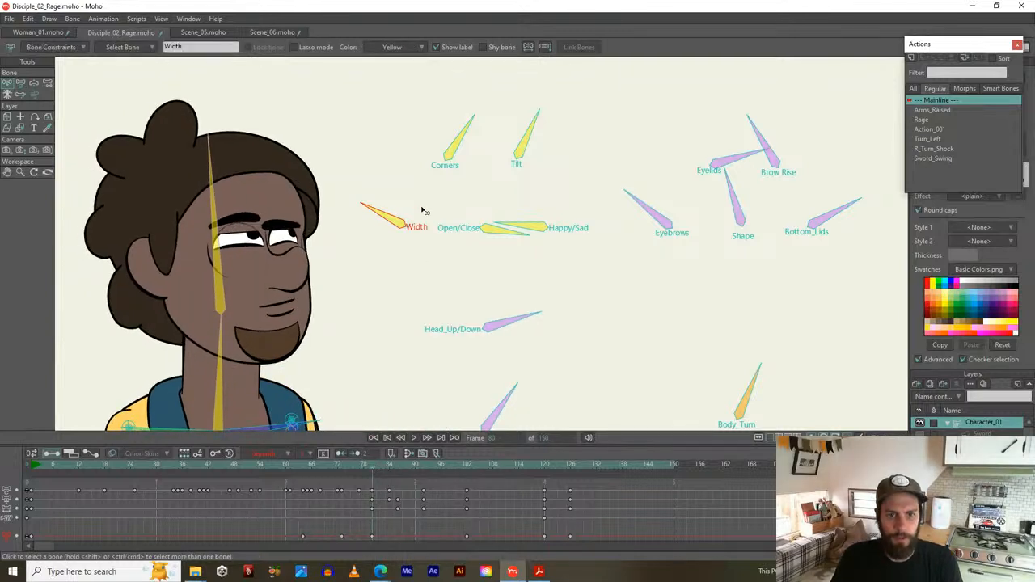
{"action": "left_click", "coordinate": [490, 233], "text": "shift"}
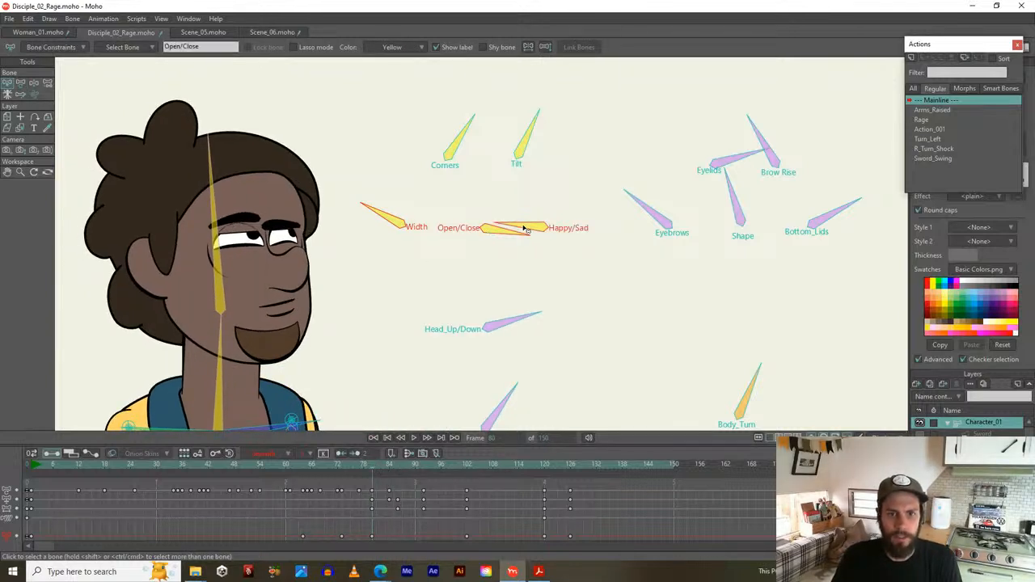
{"action": "left_click_drag", "start_coordinate": [323, 541], "coordinate": [345, 541]}
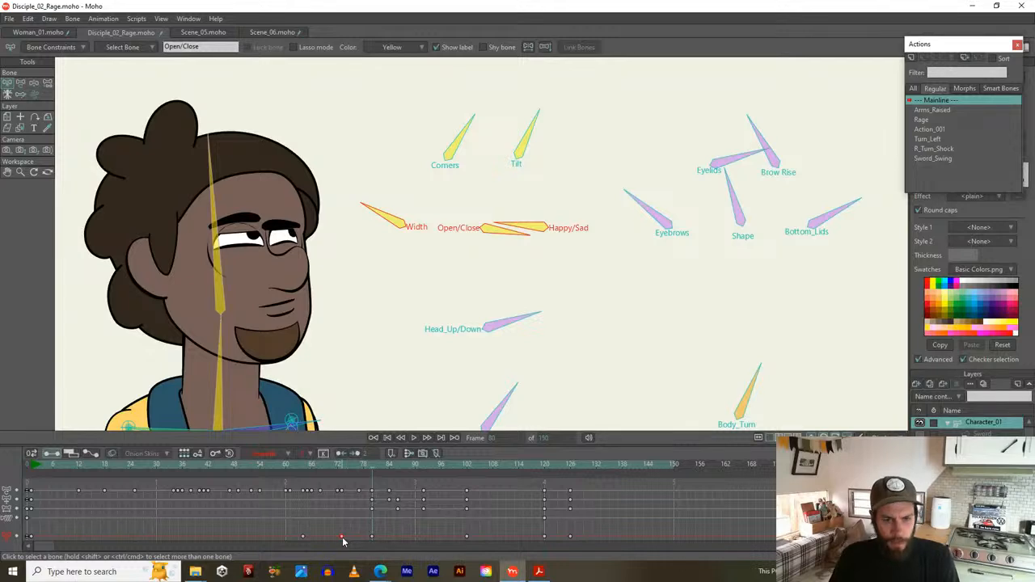
{"action": "key", "text": "space"}
At frame 92, rotate the Width, Open/Close and Happy/Sad controls to shape the mouth into an open, downturned expression
{"action": "left_click_drag", "start_coordinate": [370, 467], "coordinate": [423, 469]}
{"action": "left_click_drag", "start_coordinate": [423, 283], "coordinate": [458, 297]}
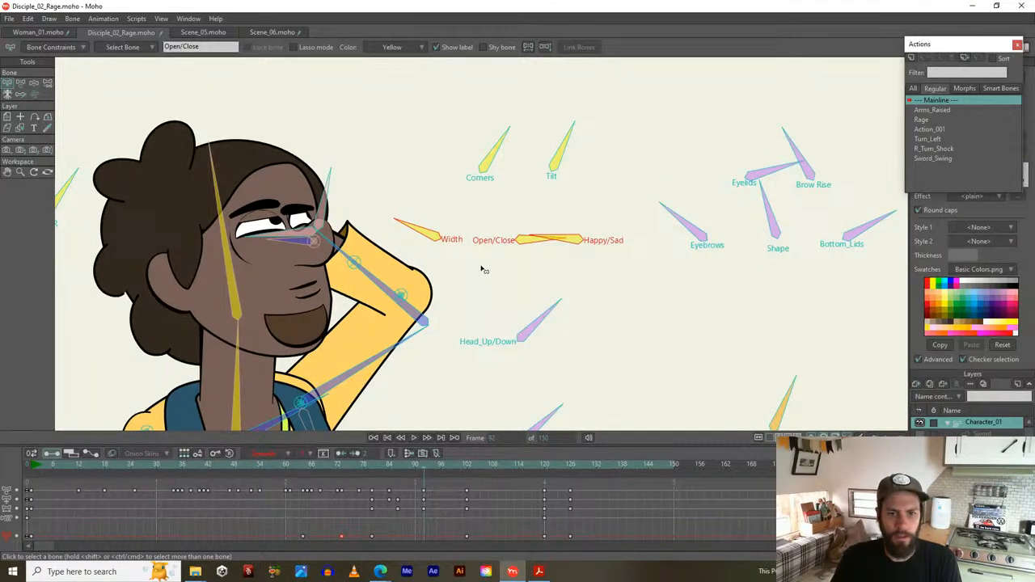
{"action": "left_click", "coordinate": [482, 269]}
{"action": "left_click", "coordinate": [429, 240]}
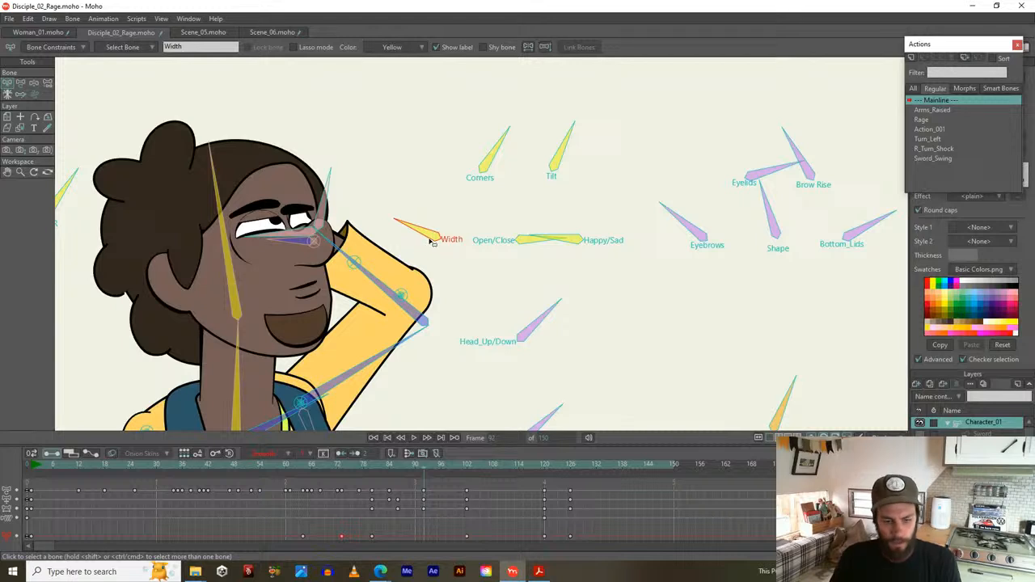
{"action": "key", "text": "t"}
{"action": "left_click_drag", "start_coordinate": [429, 234], "coordinate": [429, 233]}
{"action": "left_click_drag", "start_coordinate": [519, 248], "coordinate": [576, 223]}
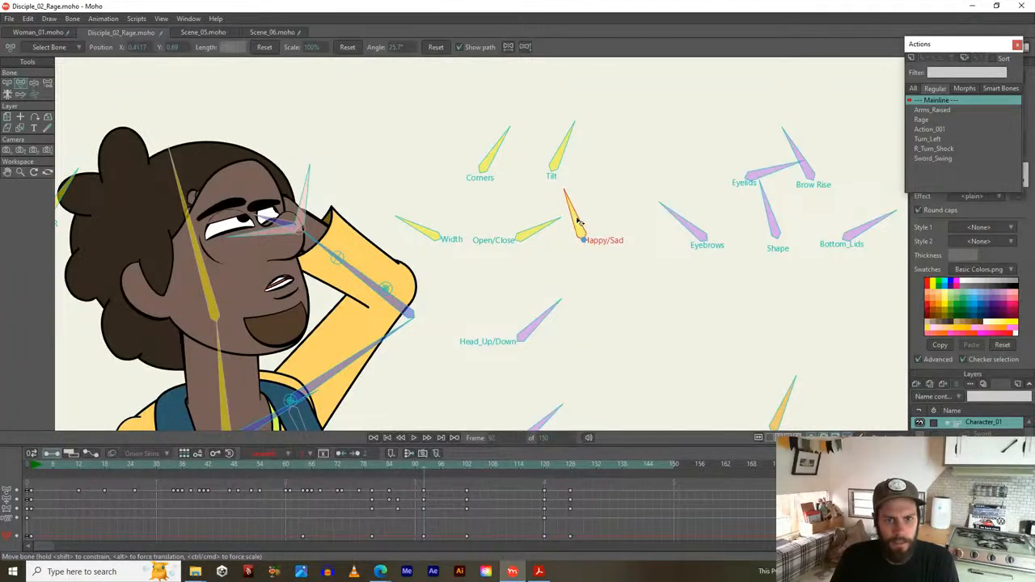
Reshape the mouth at frame 92 by rotating the Width, Open/Close and Tilt bones, leaning Tilt toward the Corners bone
{"action": "left_click_drag", "start_coordinate": [428, 234], "coordinate": [432, 235]}
{"action": "left_click_drag", "start_coordinate": [530, 234], "coordinate": [548, 223]}
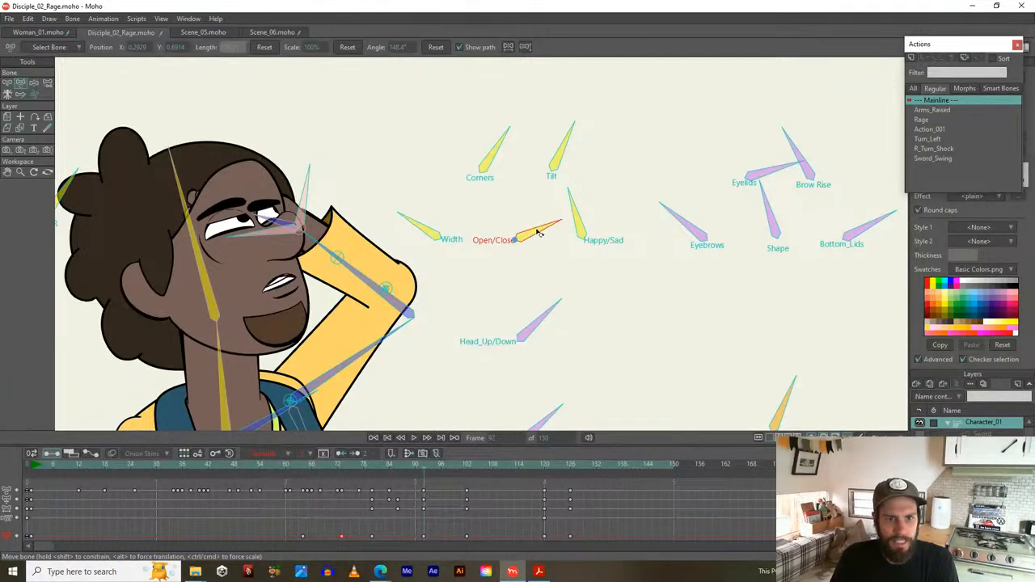
{"action": "left_click_drag", "start_coordinate": [559, 153], "coordinate": [528, 149]}
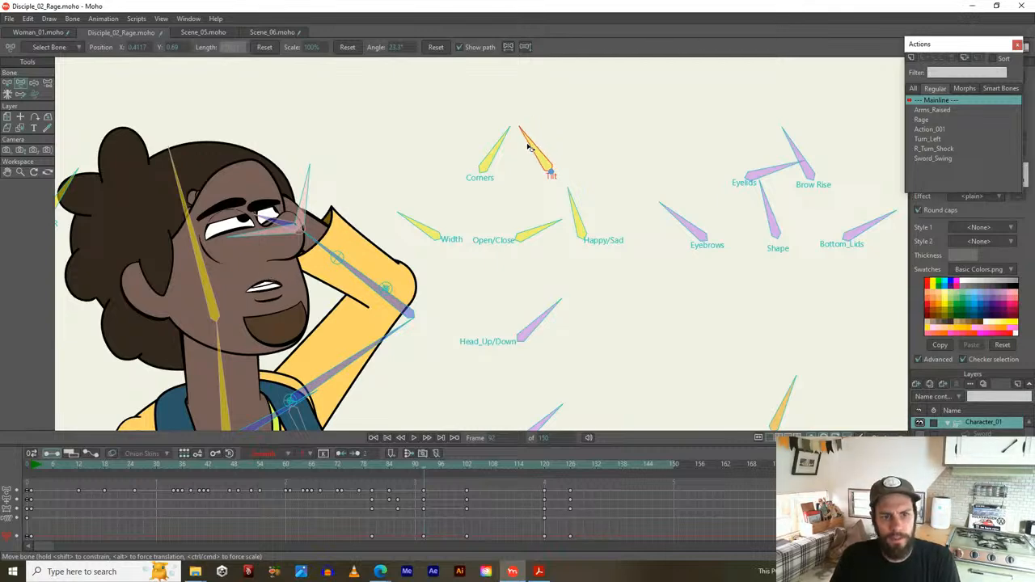
Copy the Tilt, Width, Open/Close and Happy/Sad bone keys from frame 92 and paste them at frame 102
{"action": "left_click_drag", "start_coordinate": [370, 473], "coordinate": [467, 469]}
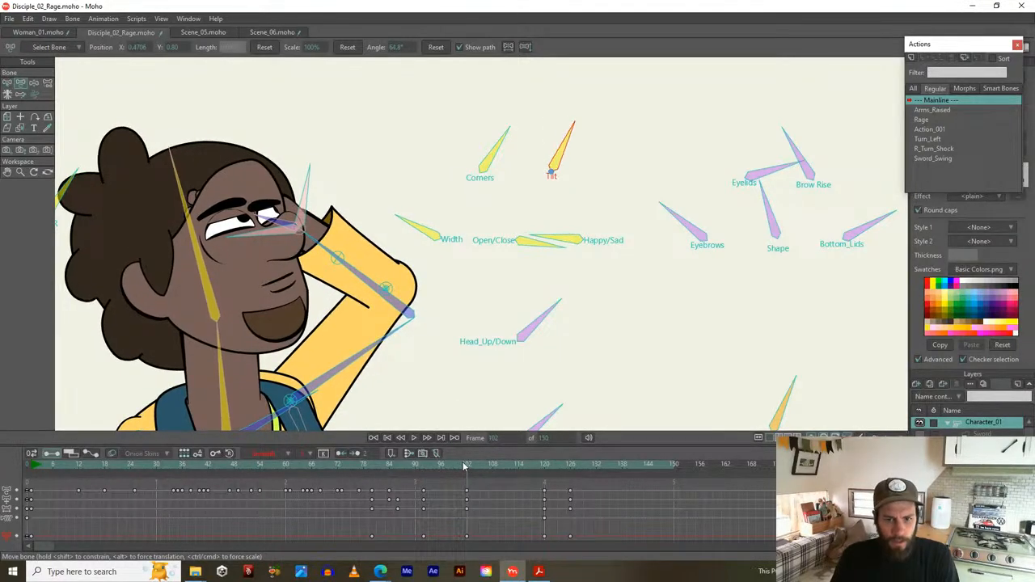
{"action": "key", "text": "b"}
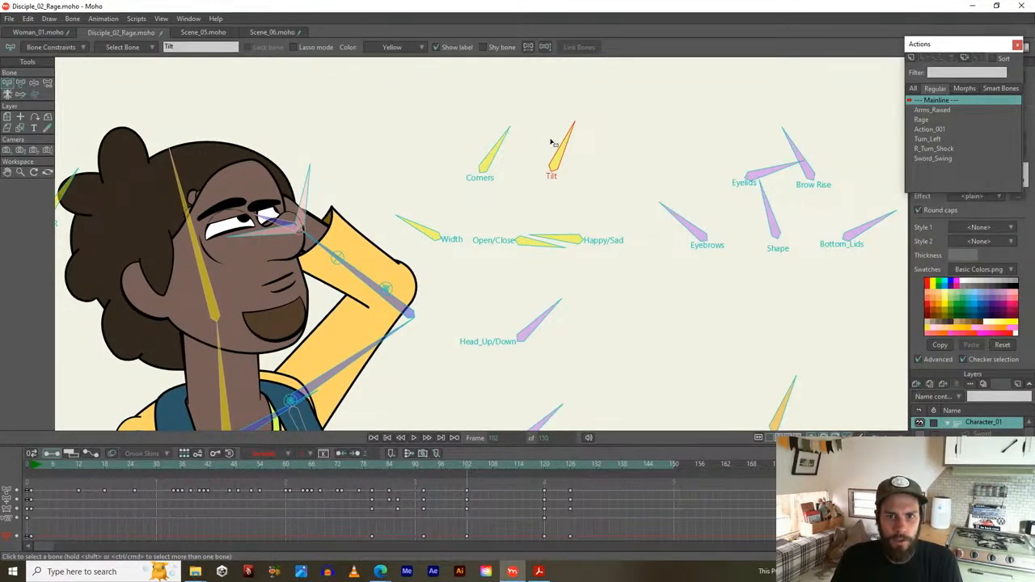
{"action": "left_click", "coordinate": [419, 233], "text": "shift"}
{"action": "left_click", "coordinate": [557, 245], "text": "shift"}
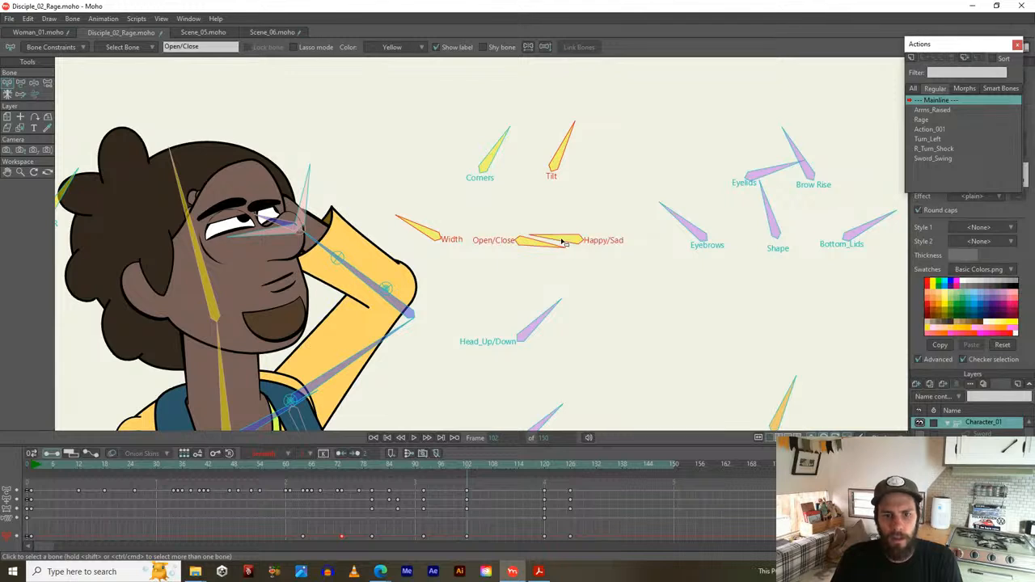
{"action": "scroll", "coordinate": [411, 530], "scroll_direction": "down", "scroll_amount": 2}
{"action": "scroll", "coordinate": [411, 514], "scroll_direction": "down", "scroll_amount": 1}
{"action": "left_click_drag", "start_coordinate": [408, 507], "coordinate": [441, 522]}
{"action": "key", "text": "ctrl+c"}
{"action": "key", "text": "ctrl+v"}
{"action": "left_click", "coordinate": [413, 467]}
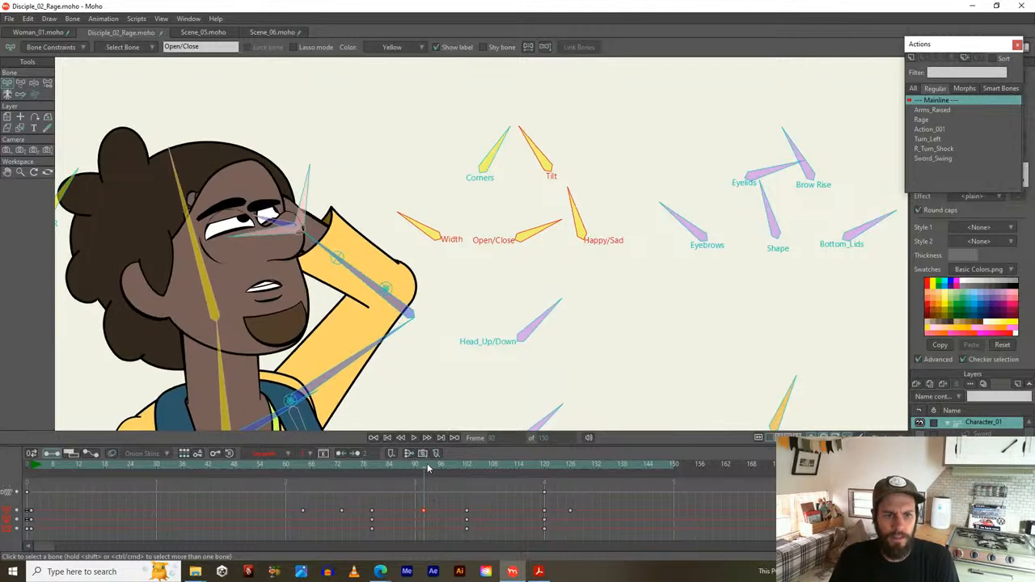
Paste the copied mouth bone keys at frame 120
{"action": "left_click", "coordinate": [476, 462]}
{"action": "left_click_drag", "start_coordinate": [479, 460], "coordinate": [544, 457]}
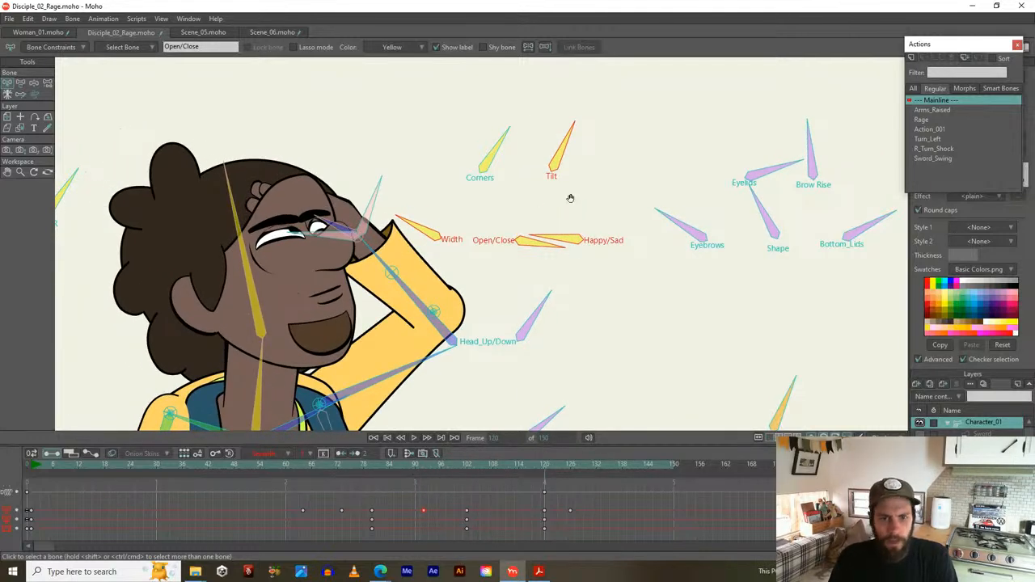
{"action": "left_click_drag", "start_coordinate": [569, 199], "coordinate": [526, 249]}
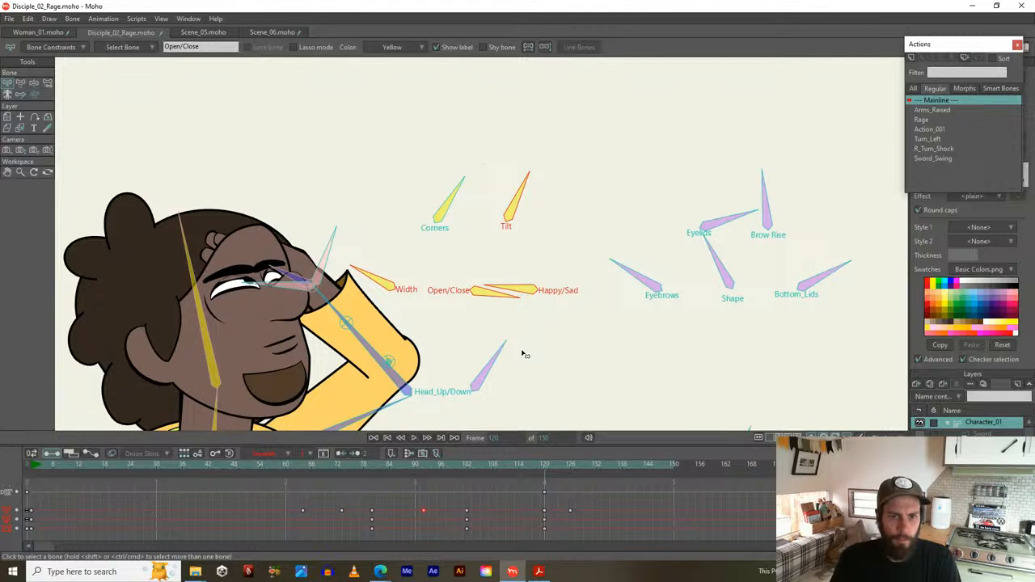
{"action": "key", "text": "ctrl+z"}
{"action": "scroll", "coordinate": [473, 305], "scroll_direction": "up", "scroll_amount": 1}
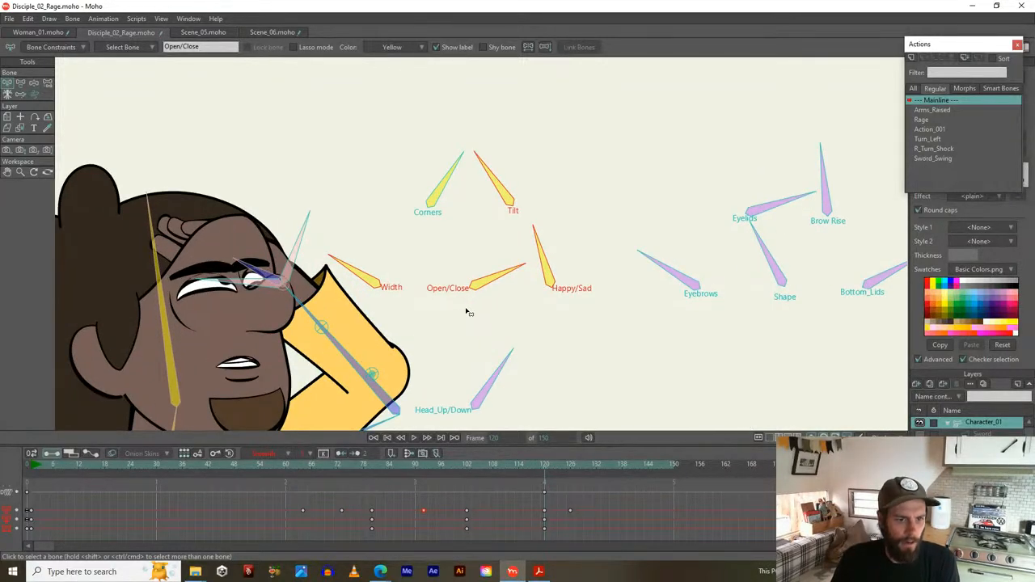
{"action": "left_click_drag", "start_coordinate": [453, 329], "coordinate": [588, 302]}
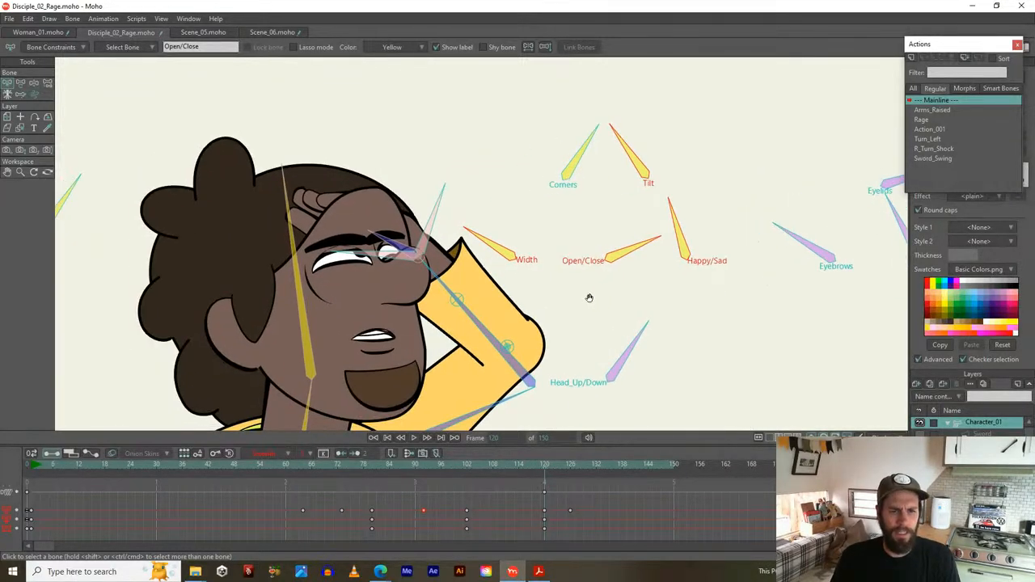
Widen the mouth and open it slightly at frame 120 by rotating the Width and Open/Close bones
{"action": "left_click", "coordinate": [492, 250]}
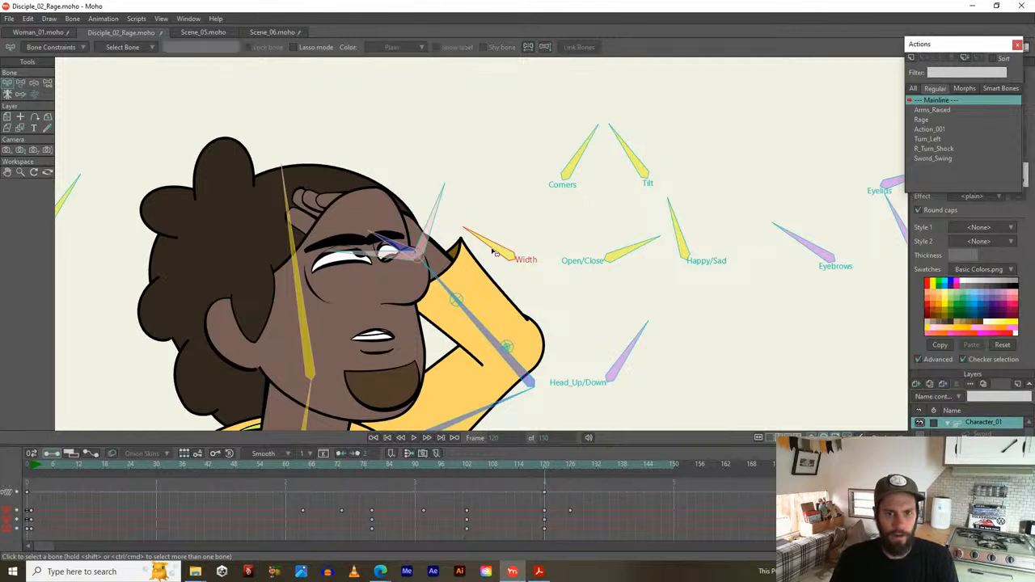
{"action": "key", "text": "t"}
{"action": "left_click_drag", "start_coordinate": [490, 247], "coordinate": [506, 249]}
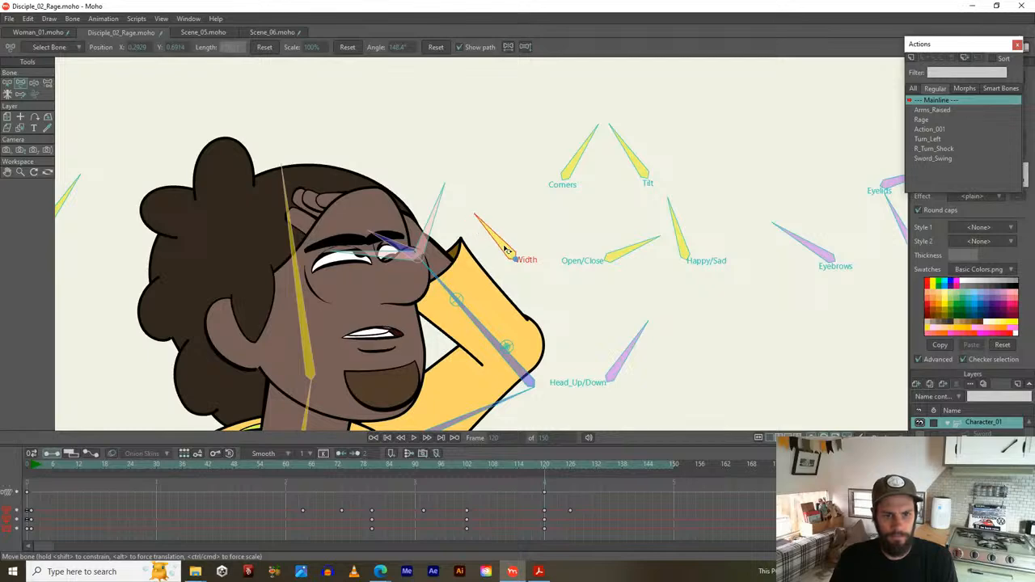
{"action": "left_click", "coordinate": [625, 257]}
{"action": "left_click_drag", "start_coordinate": [630, 253], "coordinate": [625, 251]}
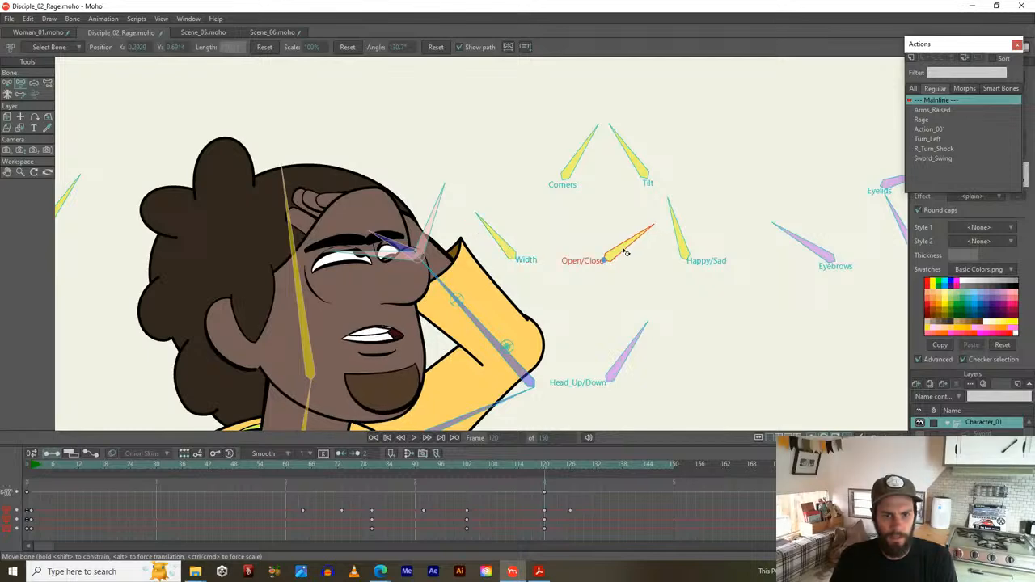
Tilt the head further up at frame 123 with the Head_Up/Down bone and adjust the Head_Turn bone
{"action": "left_click_drag", "start_coordinate": [462, 466], "coordinate": [552, 478]}
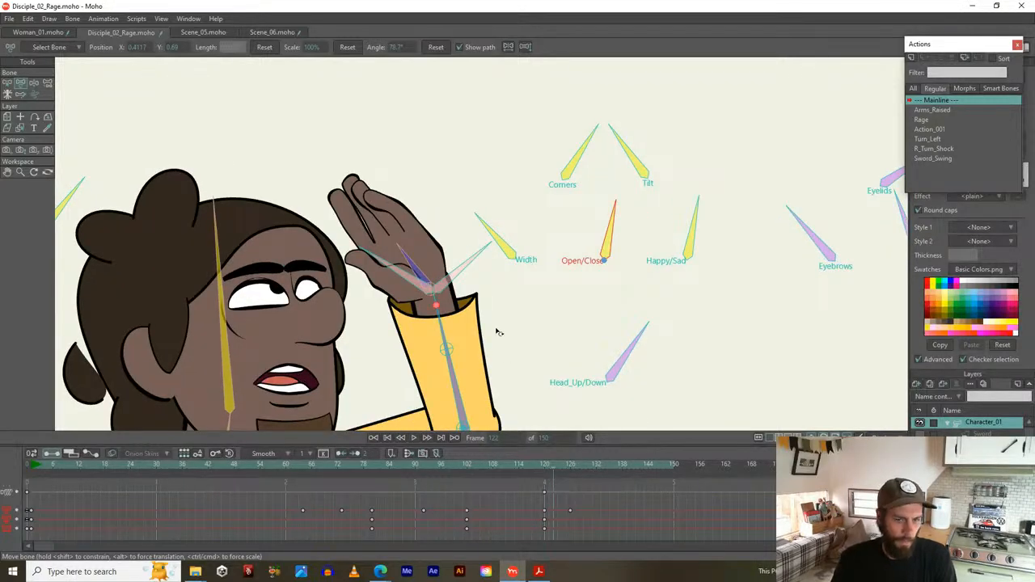
{"action": "scroll", "coordinate": [497, 331], "scroll_direction": "down", "scroll_amount": 1}
{"action": "left_click_drag", "start_coordinate": [527, 338], "coordinate": [547, 199]}
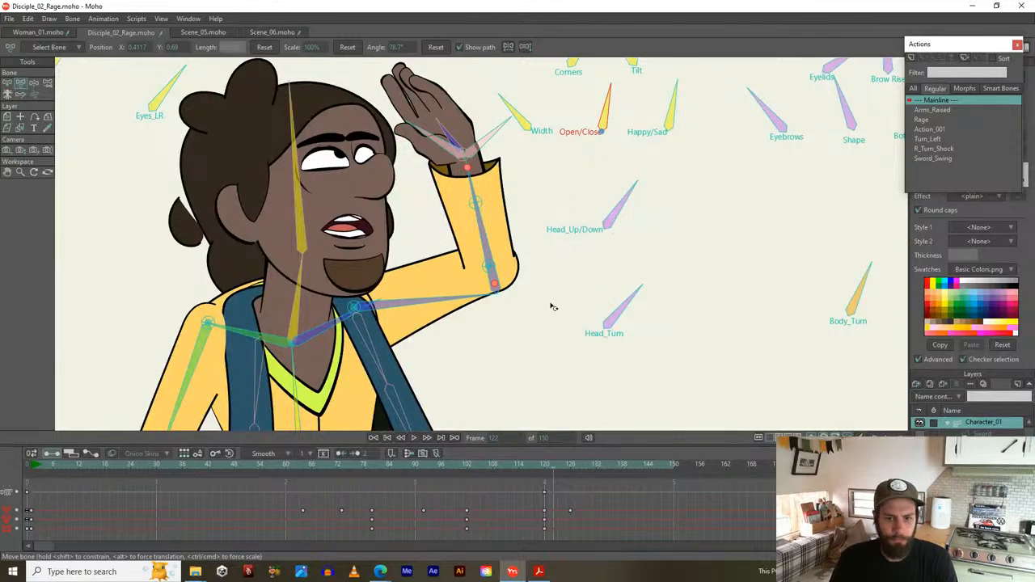
{"action": "mouse_move", "coordinate": [545, 467]}
{"action": "left_mouse_down"}
{"action": "mouse_move", "coordinate": [641, 464]}
{"action": "mouse_move", "coordinate": [419, 469]}
{"action": "mouse_move", "coordinate": [556, 459]}
{"action": "left_mouse_up"}
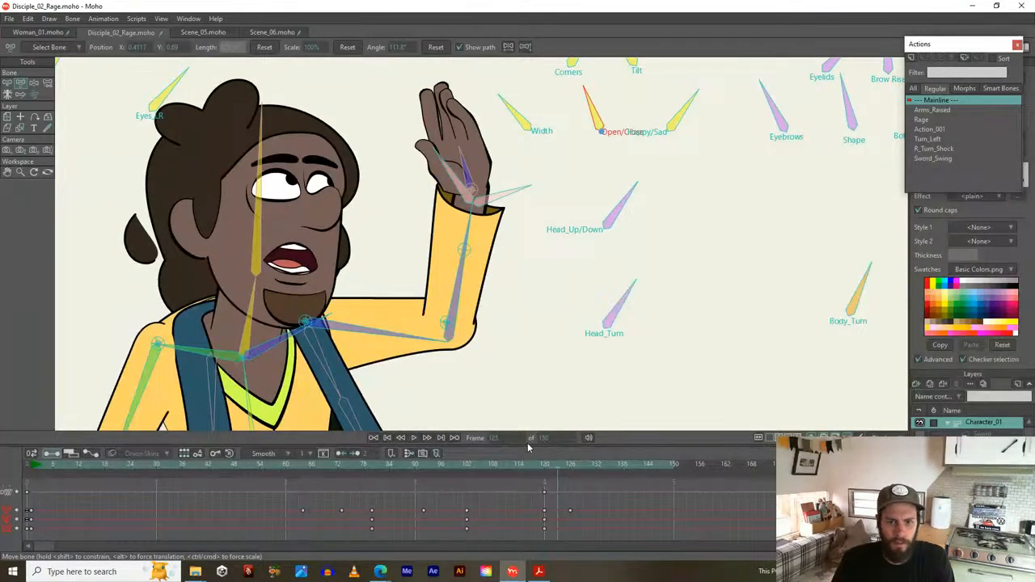
{"action": "left_click_drag", "start_coordinate": [556, 281], "coordinate": [631, 295]}
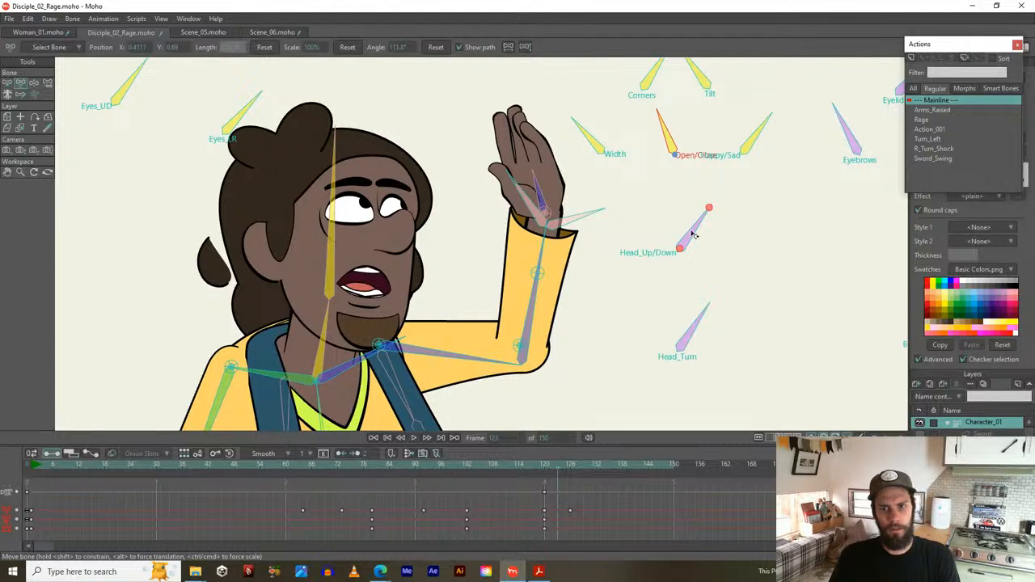
{"action": "left_click_drag", "start_coordinate": [695, 233], "coordinate": [690, 233]}
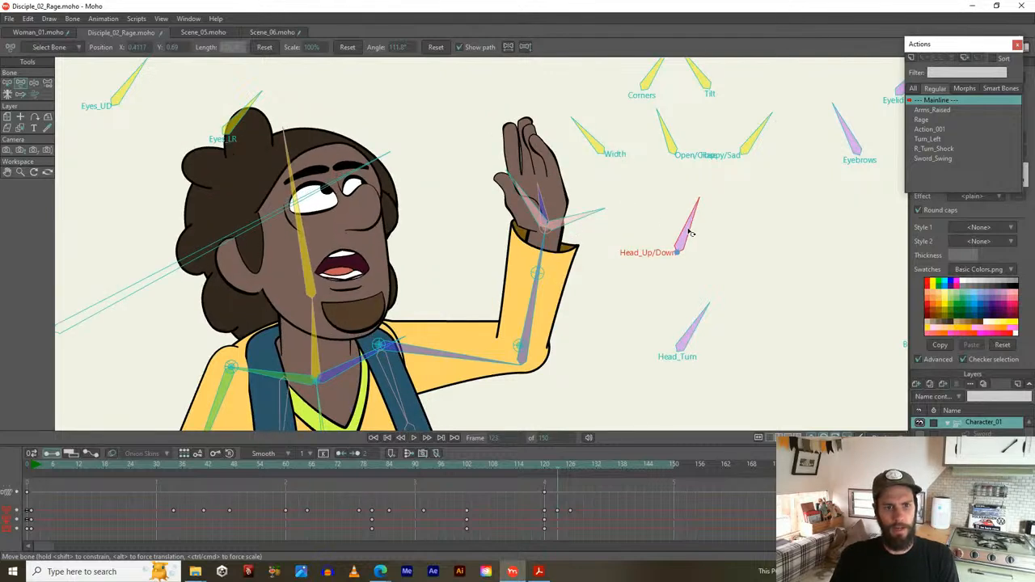
{"action": "left_click_drag", "start_coordinate": [697, 326], "coordinate": [702, 326]}
Select the Head_Up/Down and Head_Turn bones and move their frame 126 keys to frame 128
{"action": "mouse_move", "coordinate": [557, 473]}
{"action": "left_mouse_down"}
{"action": "mouse_move", "coordinate": [574, 473]}
{"action": "mouse_move", "coordinate": [548, 473]}
{"action": "mouse_move", "coordinate": [576, 466]}
{"action": "left_mouse_up"}
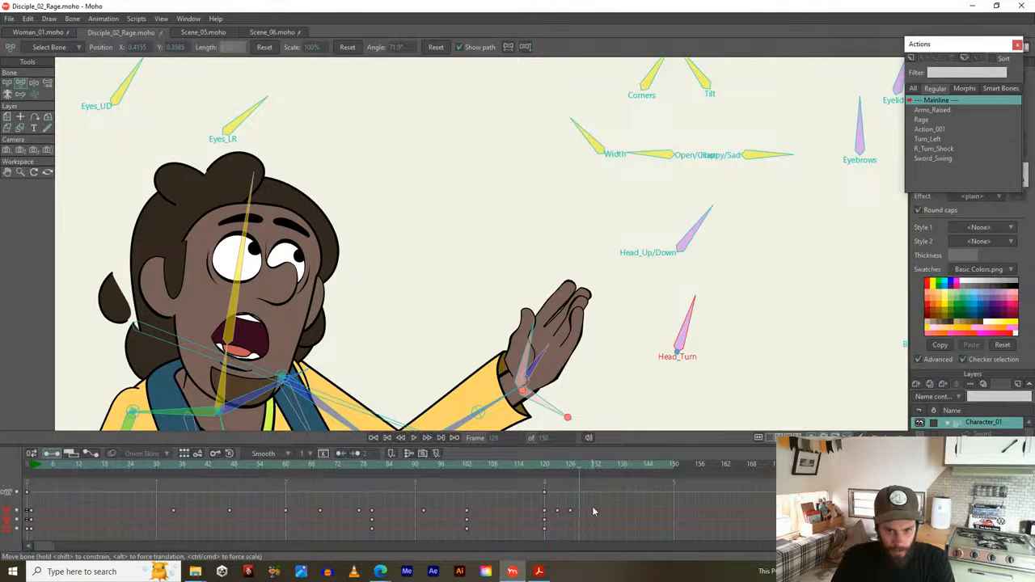
{"action": "key", "text": "b"}
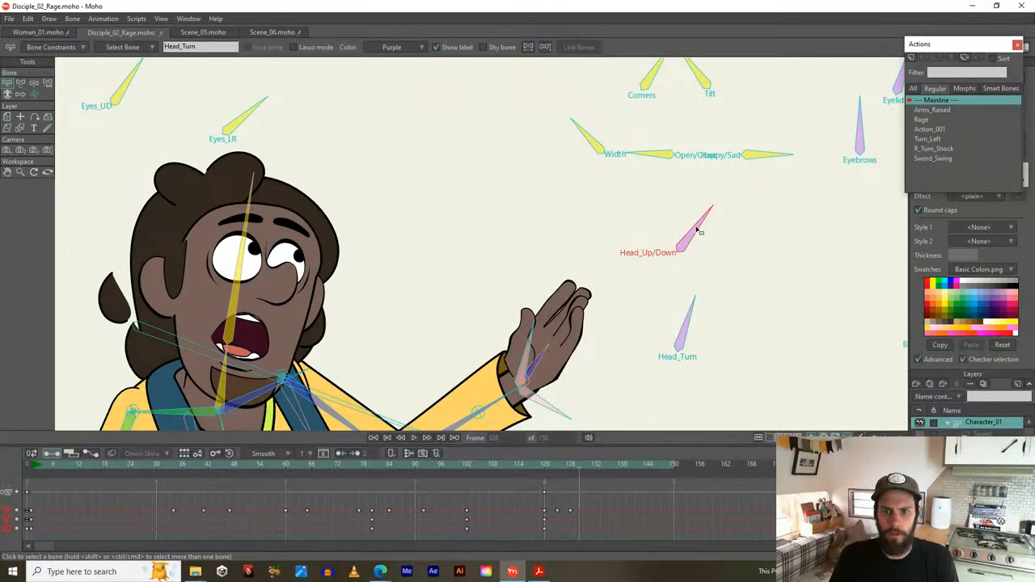
{"action": "left_click", "coordinate": [689, 327], "text": "shift"}
{"action": "mouse_move", "coordinate": [579, 526]}
{"action": "left_mouse_down"}
{"action": "mouse_move", "coordinate": [571, 514]}
{"action": "mouse_move", "coordinate": [579, 513]}
{"action": "left_mouse_up"}
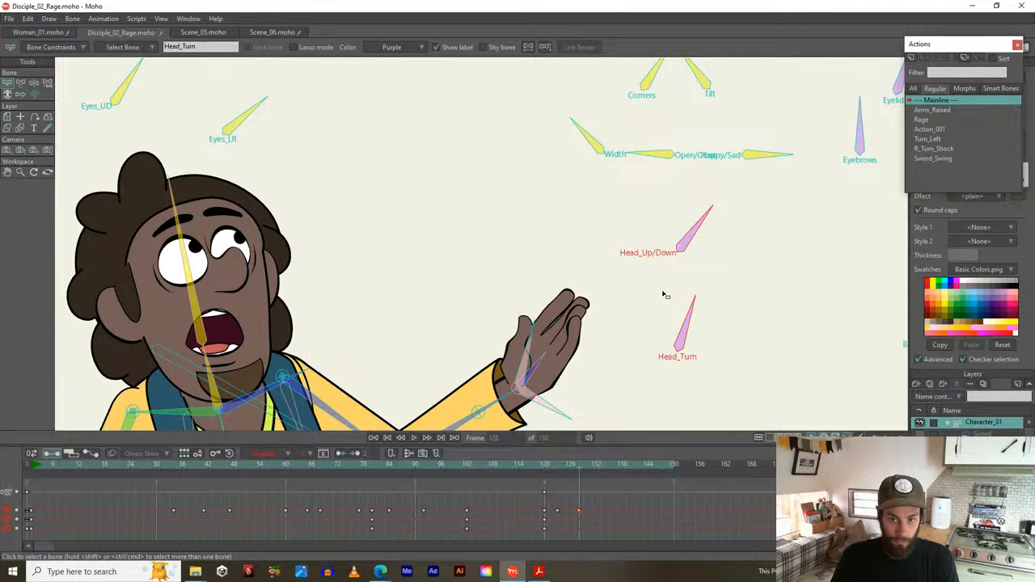
{"action": "key", "text": "t"}
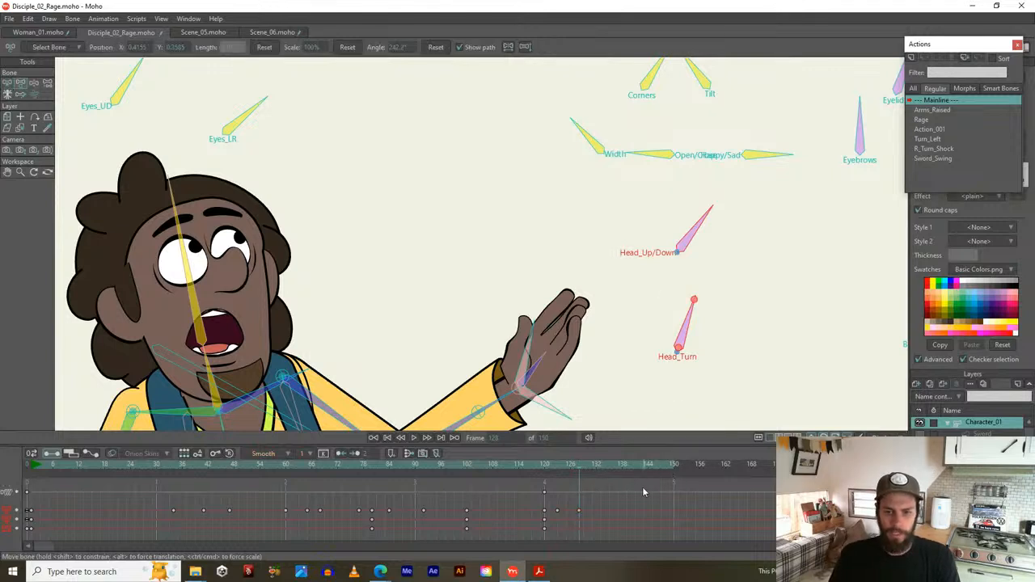
Lower the head at frame 128 by rotating Head_Up/Down to about 380° and turn it slightly with Head_Turn
{"action": "key", "text": "b"}
{"action": "left_click", "coordinate": [687, 325]}
{"action": "key", "text": "t"}
{"action": "left_click_drag", "start_coordinate": [707, 209], "coordinate": [725, 241]}
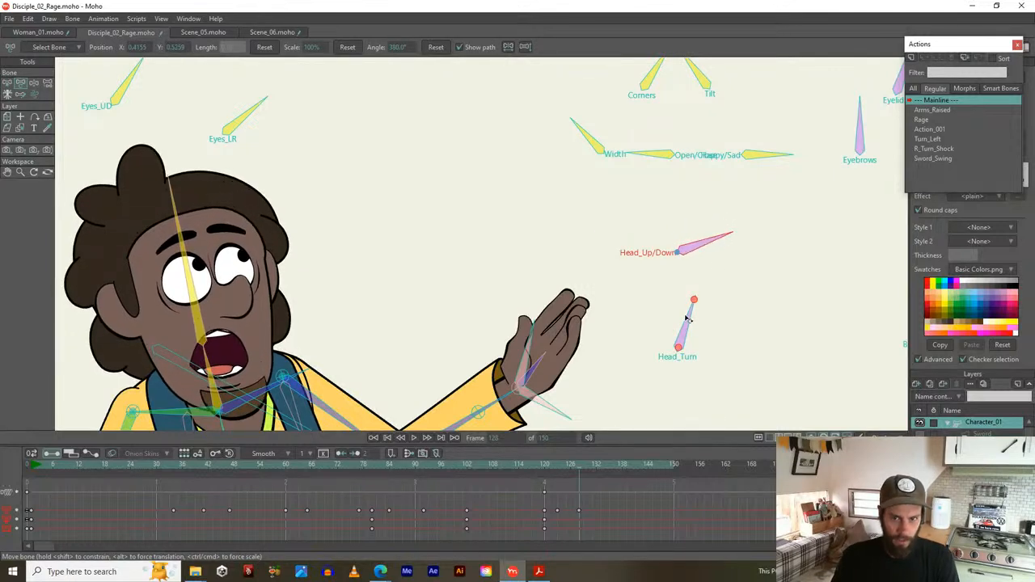
{"action": "left_click_drag", "start_coordinate": [691, 320], "coordinate": [684, 318]}
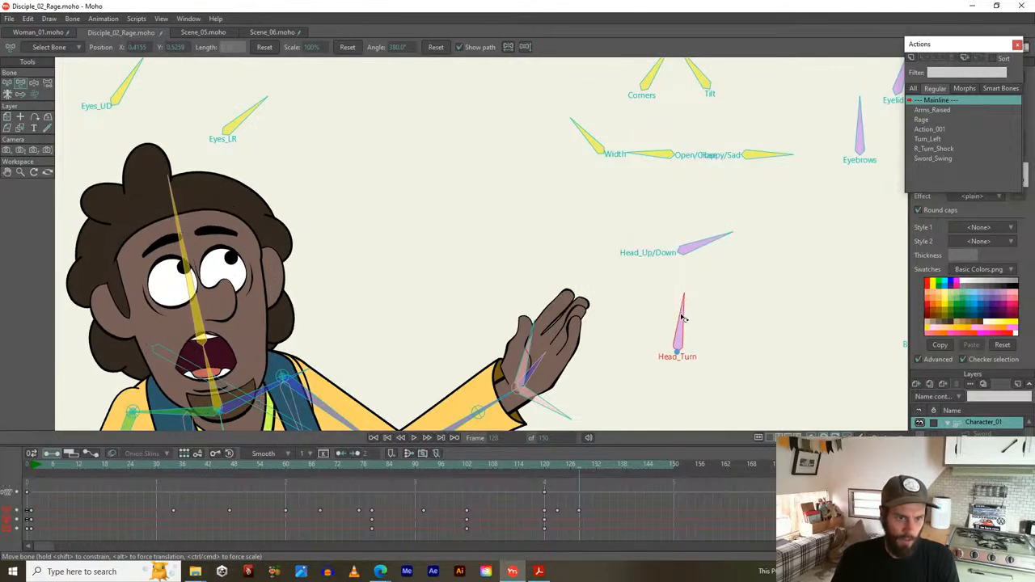
At frame 136, turn the head slightly with Head_Turn and raise it by rotating Head_Up/Down to about 387°
{"action": "left_click_drag", "start_coordinate": [580, 468], "coordinate": [613, 473]}
{"action": "left_click_drag", "start_coordinate": [685, 319], "coordinate": [692, 315]}
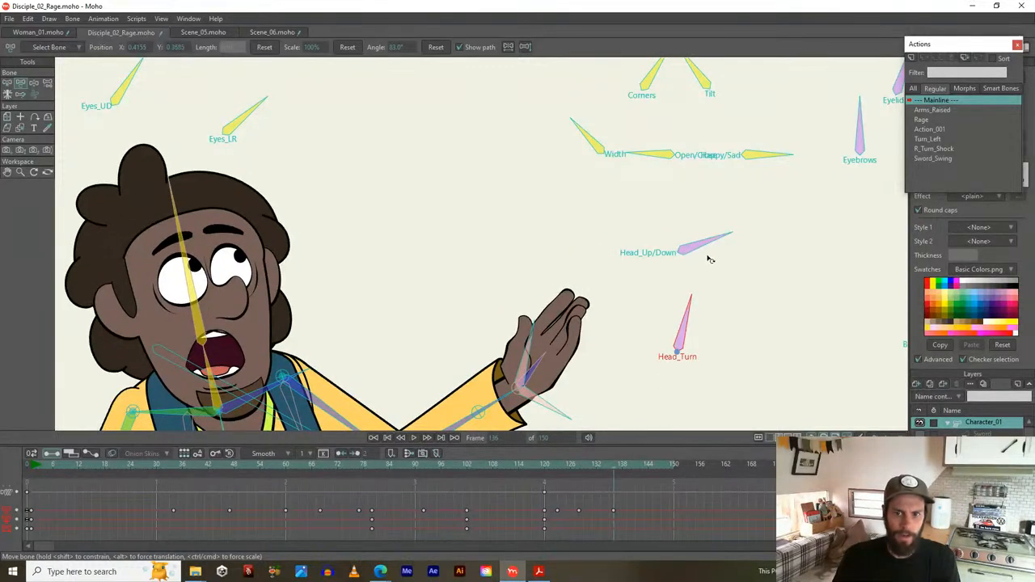
{"action": "left_click_drag", "start_coordinate": [711, 240], "coordinate": [707, 237]}
At frame 143, adjust the Head_Turn bone and rotate Head_Up/Down to about 384°
{"action": "left_click_drag", "start_coordinate": [611, 459], "coordinate": [644, 471]}
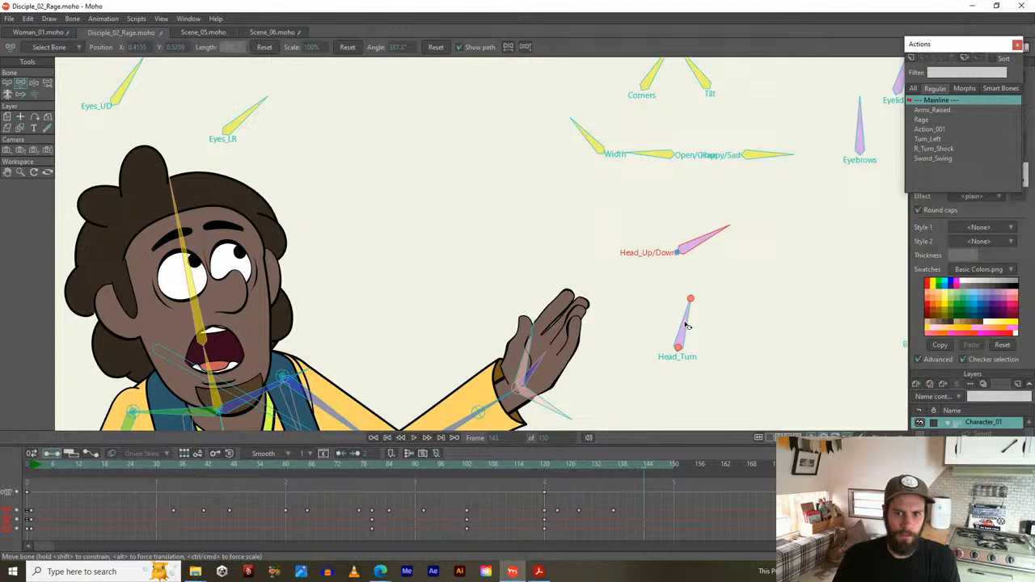
{"action": "left_click_drag", "start_coordinate": [685, 324], "coordinate": [686, 308]}
{"action": "left_click", "coordinate": [706, 240]}
Play the animation and scrub between frames 119 and 143 to examine the head motion on the full figure
{"action": "scroll", "coordinate": [704, 237], "scroll_direction": "down", "scroll_amount": 4}
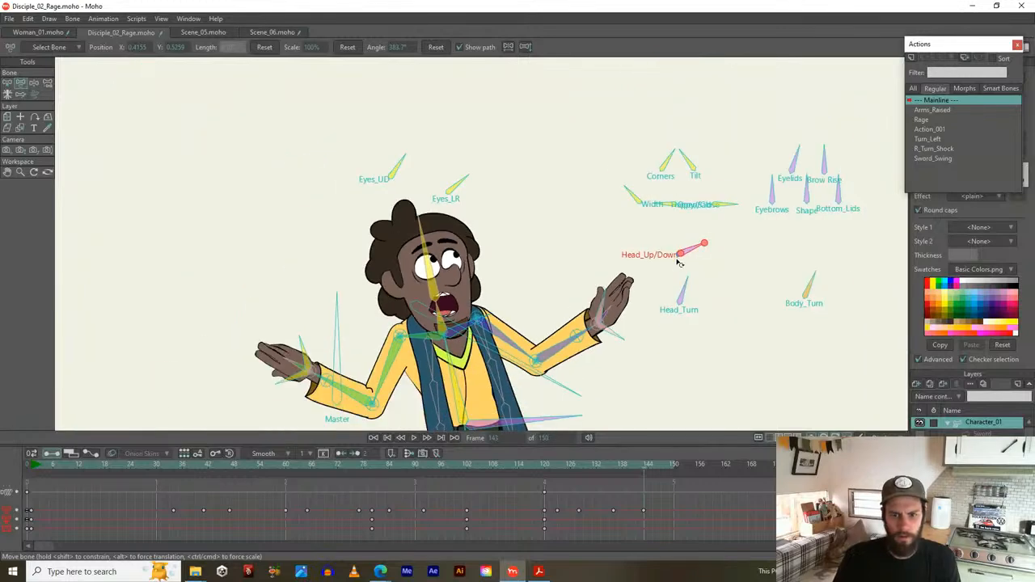
{"action": "left_click_drag", "start_coordinate": [667, 357], "coordinate": [581, 304]}
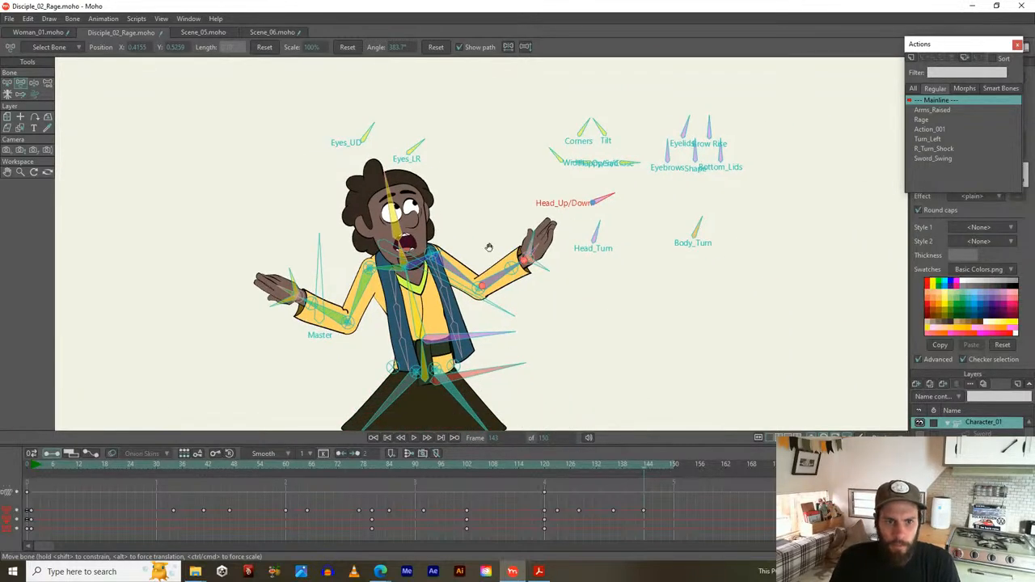
{"action": "key", "text": "space"}
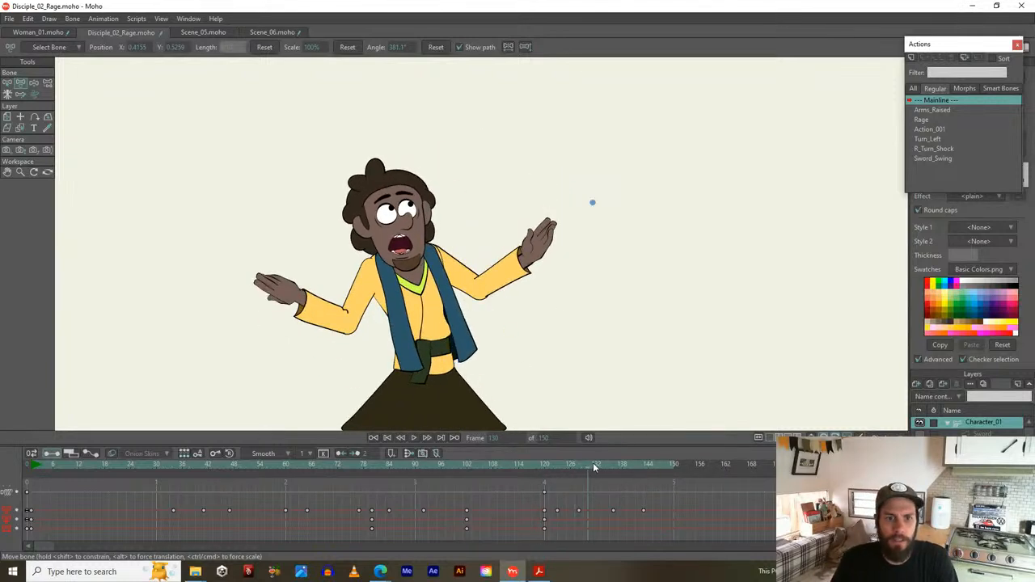
{"action": "left_click_drag", "start_coordinate": [609, 461], "coordinate": [603, 439]}
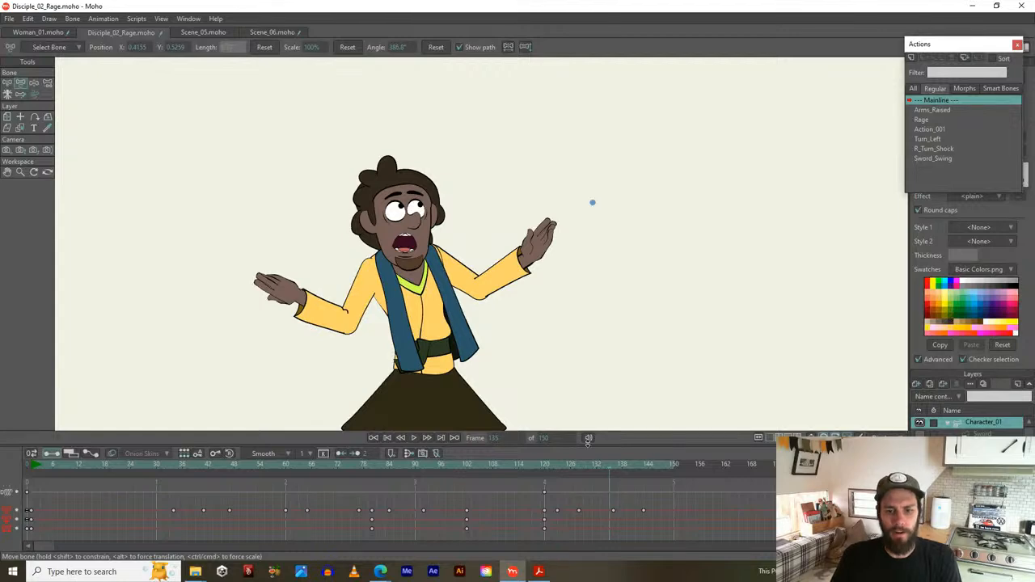
{"action": "left_click", "coordinate": [538, 473]}
{"action": "mouse_move", "coordinate": [541, 463]}
{"action": "left_mouse_down"}
{"action": "mouse_move", "coordinate": [631, 452]}
{"action": "mouse_move", "coordinate": [525, 452]}
{"action": "mouse_move", "coordinate": [542, 473]}
{"action": "left_mouse_up"}
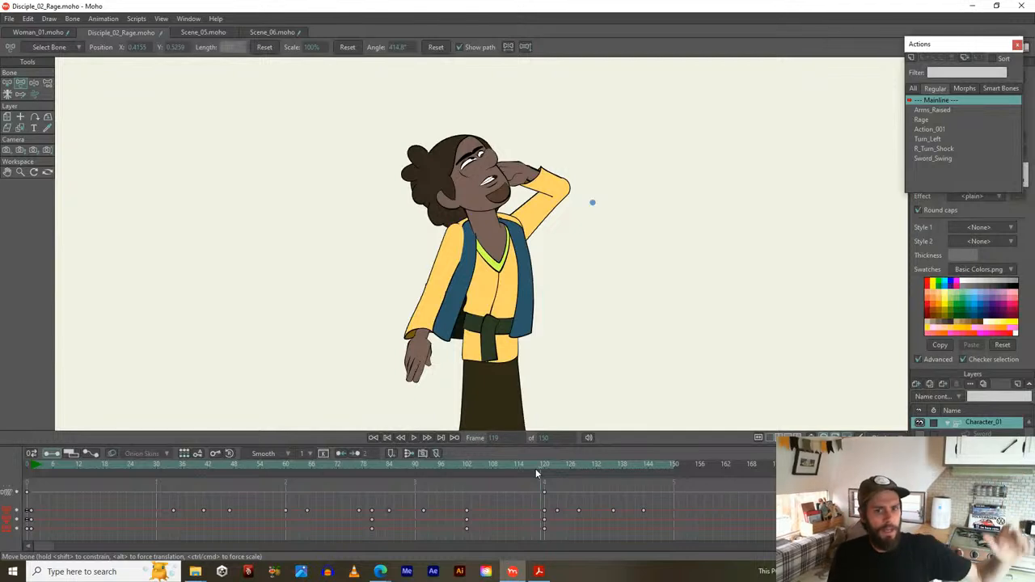
{"action": "left_click_drag", "start_coordinate": [541, 468], "coordinate": [584, 459]}
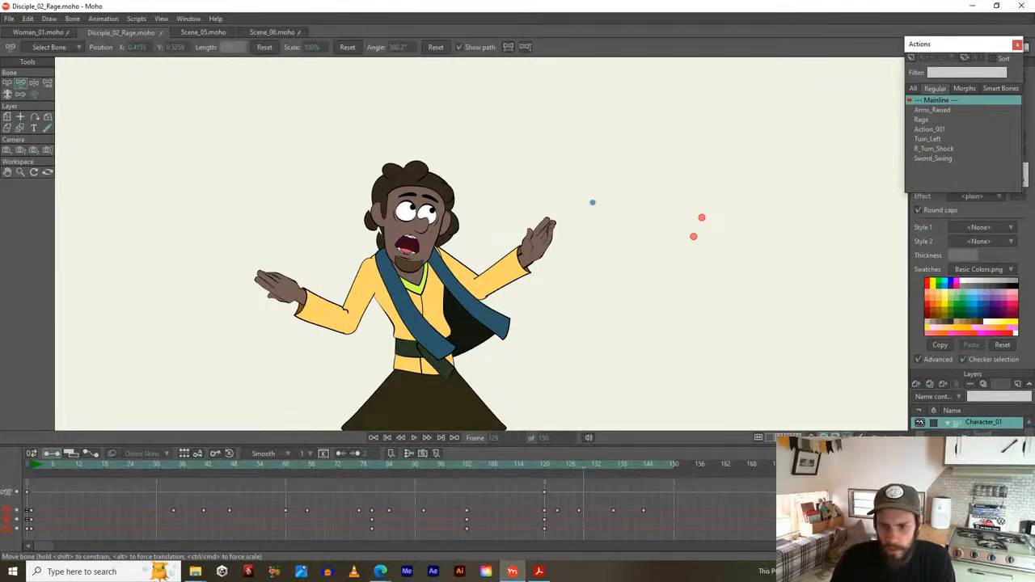
At frame 126, pose the right arm with the elbow bent and the hand rotated to rest across the chest
{"action": "scroll", "coordinate": [424, 355], "scroll_direction": "up", "scroll_amount": 2}
{"action": "key", "text": "b"}
{"action": "left_click", "coordinate": [265, 296]}
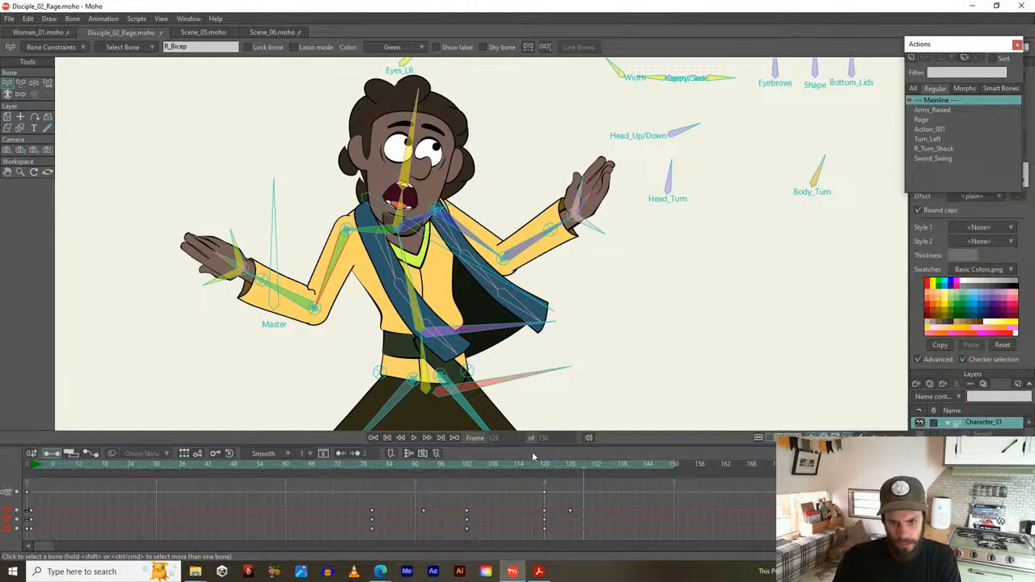
{"action": "left_click_drag", "start_coordinate": [533, 467], "coordinate": [569, 473]}
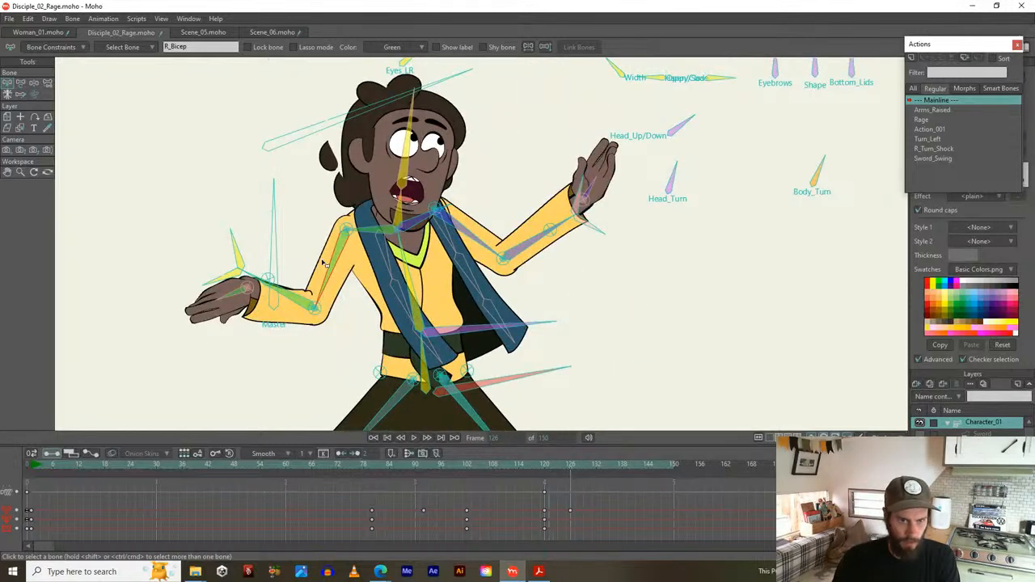
{"action": "key", "text": "t"}
{"action": "left_click_drag", "start_coordinate": [294, 301], "coordinate": [330, 308]}
{"action": "left_click_drag", "start_coordinate": [331, 272], "coordinate": [317, 314]}
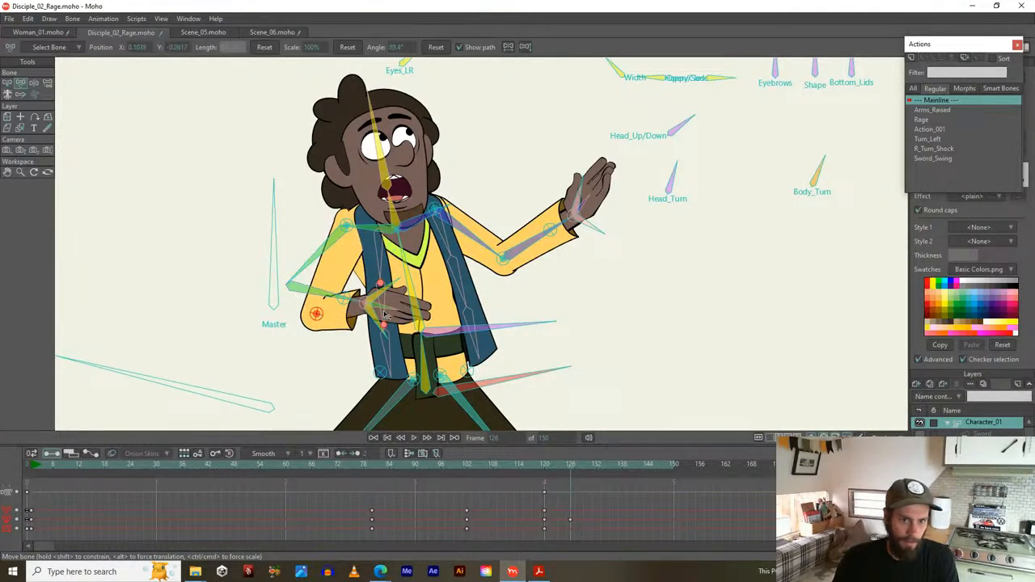
{"action": "left_click_drag", "start_coordinate": [386, 311], "coordinate": [385, 312]}
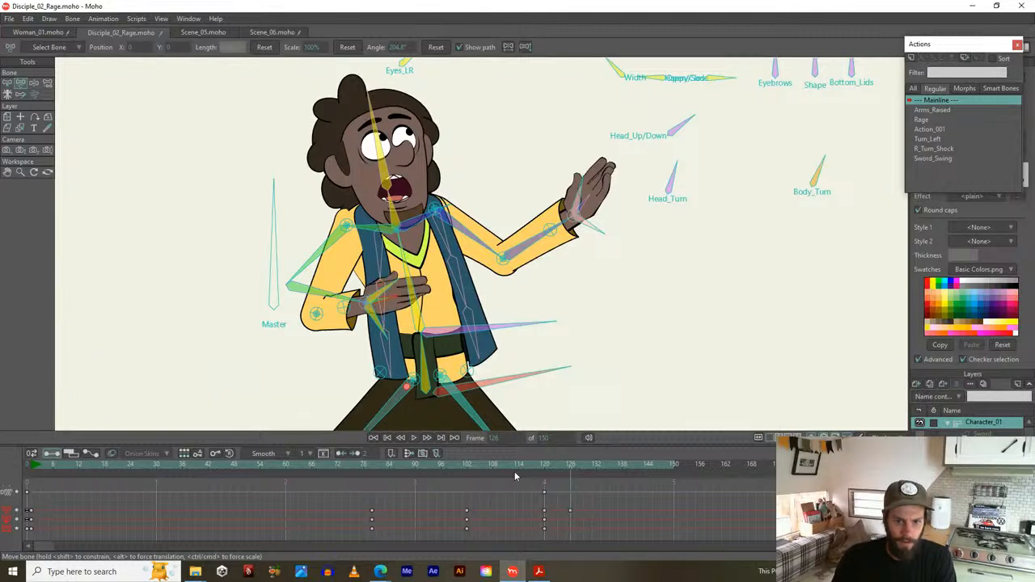
At frame 123, move the B_Body bone down to about X -0.0798, Y -0.2194 so the knees bend
{"action": "mouse_move", "coordinate": [544, 466]}
{"action": "left_mouse_down"}
{"action": "mouse_move", "coordinate": [584, 469]}
{"action": "mouse_move", "coordinate": [524, 467]}
{"action": "mouse_move", "coordinate": [556, 468]}
{"action": "left_mouse_up"}
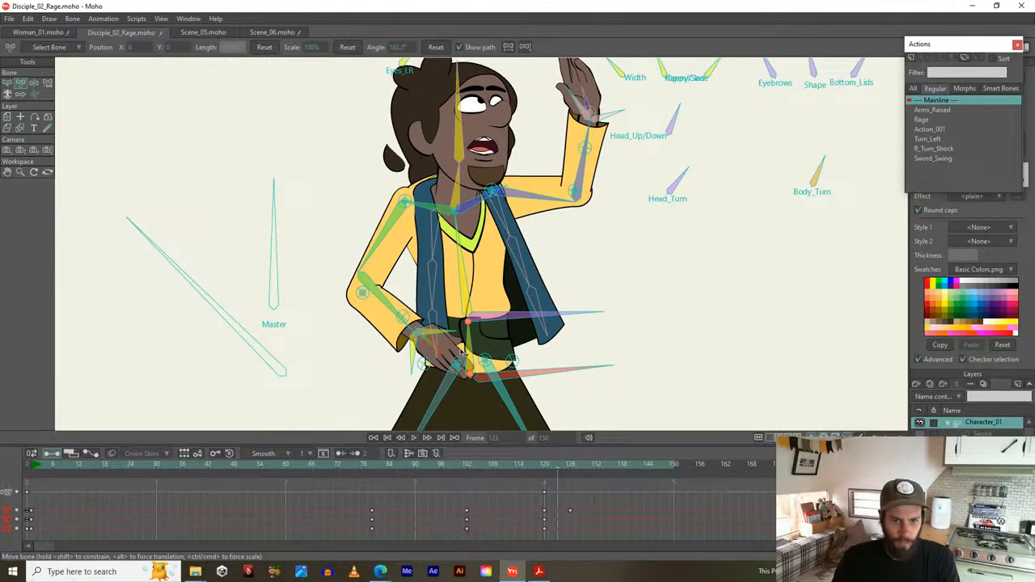
{"action": "scroll", "coordinate": [459, 352], "scroll_direction": "up", "scroll_amount": 2}
{"action": "left_click_drag", "start_coordinate": [501, 369], "coordinate": [484, 252]}
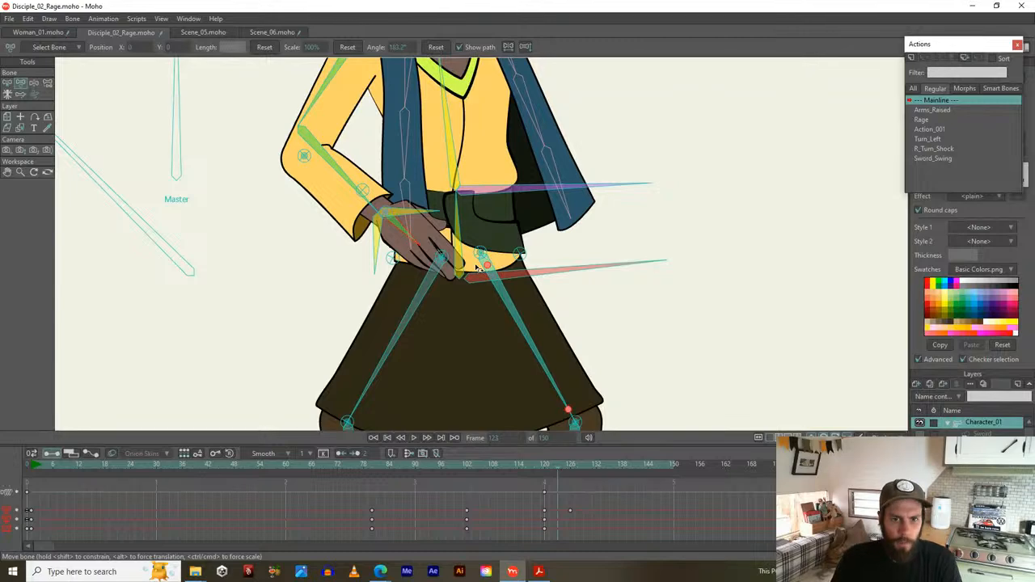
{"action": "left_click", "coordinate": [477, 268]}
{"action": "scroll", "coordinate": [477, 268], "scroll_direction": "up", "scroll_amount": 1}
{"action": "left_click_drag", "start_coordinate": [484, 282], "coordinate": [526, 322]}
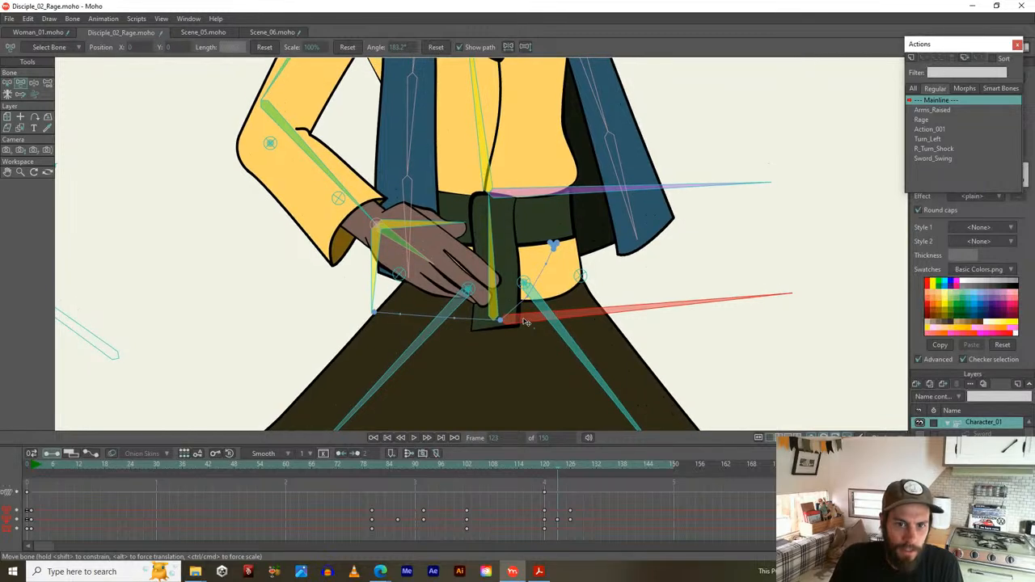
{"action": "scroll", "coordinate": [522, 320], "scroll_direction": "down", "scroll_amount": 3}
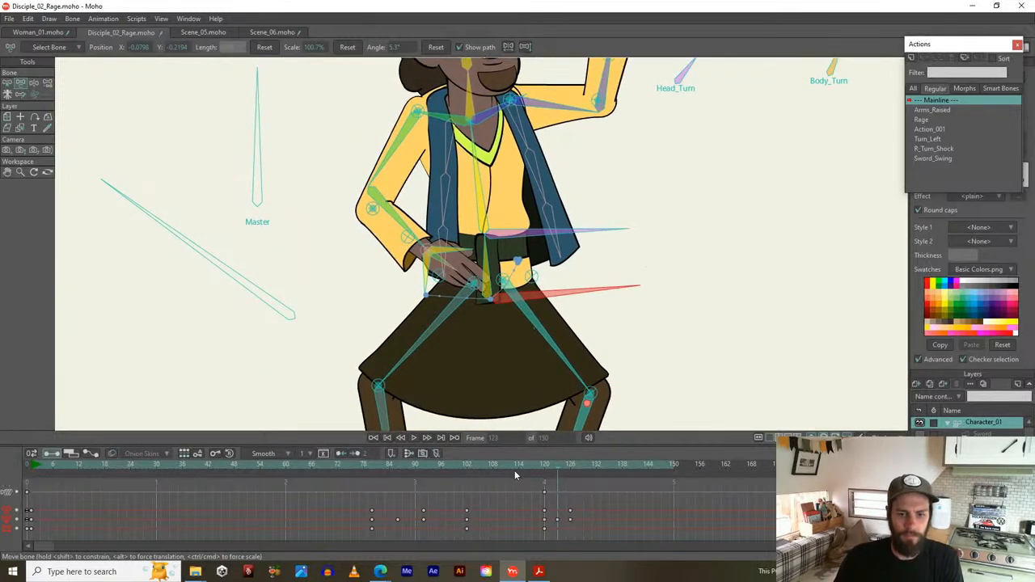
At frame 126, shift the B_Body bone to about X -0.1825, Y -0.2017
{"action": "left_click", "coordinate": [546, 466]}
{"action": "left_click_drag", "start_coordinate": [548, 467], "coordinate": [569, 472]}
{"action": "scroll", "coordinate": [540, 292], "scroll_direction": "down", "scroll_amount": 5}
{"action": "scroll", "coordinate": [529, 311], "scroll_direction": "up", "scroll_amount": 6}
{"action": "left_click_drag", "start_coordinate": [439, 274], "coordinate": [471, 272]}
{"action": "left_click_drag", "start_coordinate": [455, 216], "coordinate": [494, 313]}
At frame 131, lower the B_Body bone slightly to about X -0.1893, Y -0.2175
{"action": "scroll", "coordinate": [555, 359], "scroll_direction": "down", "scroll_amount": 3}
{"action": "left_click_drag", "start_coordinate": [541, 469], "coordinate": [594, 467]}
{"action": "scroll", "coordinate": [534, 206], "scroll_direction": "up", "scroll_amount": 5}
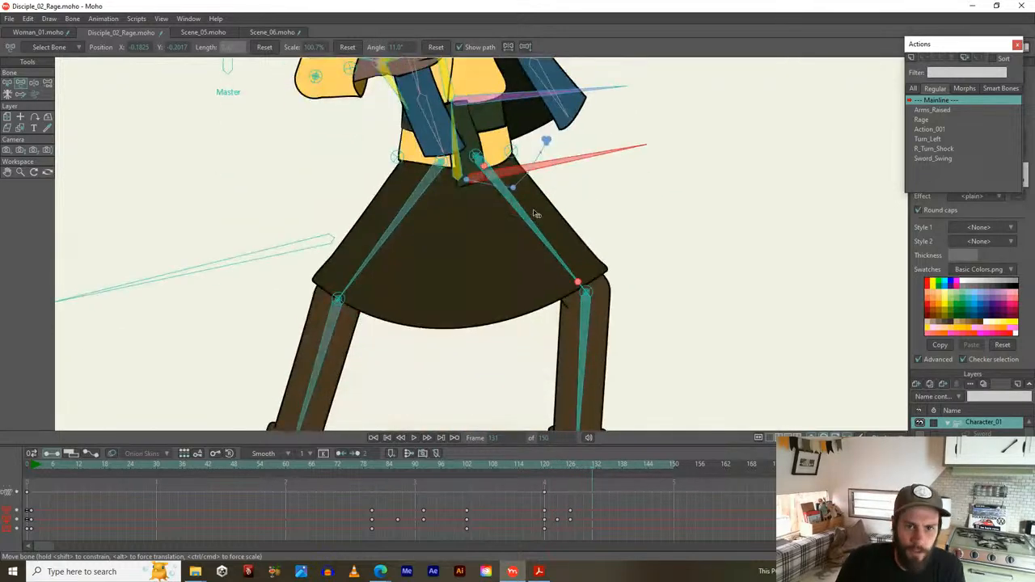
{"action": "scroll", "coordinate": [535, 207], "scroll_direction": "up", "scroll_amount": 4}
{"action": "left_click_drag", "start_coordinate": [497, 275], "coordinate": [492, 290]}
{"action": "left_click_drag", "start_coordinate": [494, 287], "coordinate": [492, 282]}
At frame 138, undo a trial body rotation and move the B_Body bone to about X -0.1950, Y -0.2104
{"action": "left_click_drag", "start_coordinate": [595, 465], "coordinate": [633, 464]}
{"action": "scroll", "coordinate": [448, 278], "scroll_direction": "up", "scroll_amount": 2}
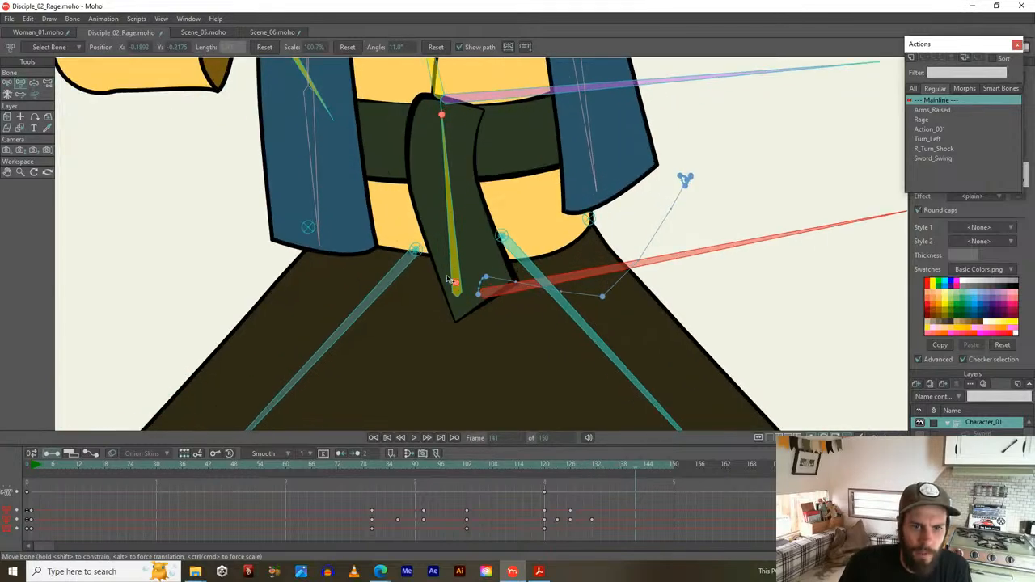
{"action": "left_click", "coordinate": [621, 466]}
{"action": "left_click_drag", "start_coordinate": [511, 291], "coordinate": [505, 283]}
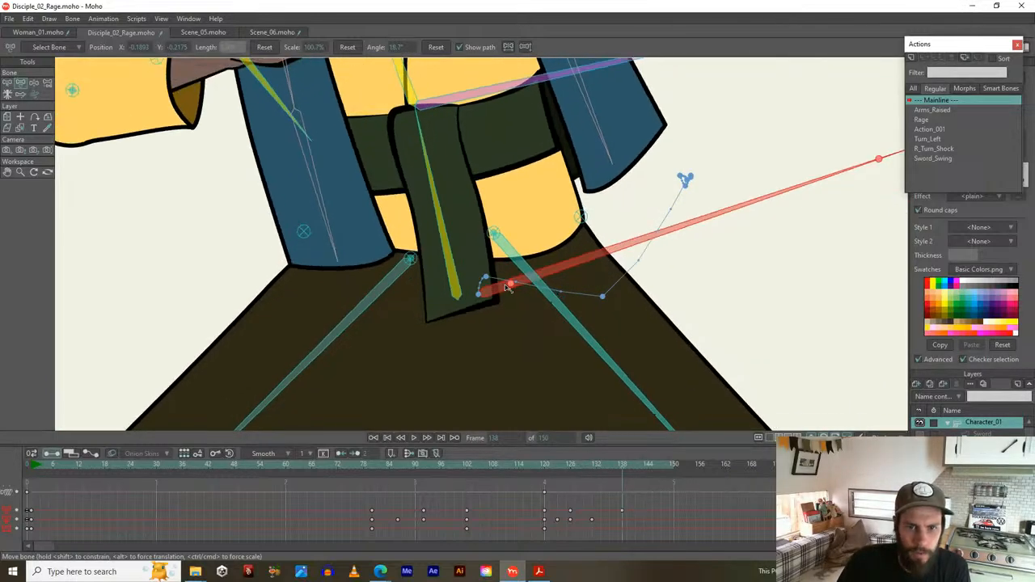
{"action": "key", "text": "ctrl+z"}
{"action": "left_click_drag", "start_coordinate": [512, 291], "coordinate": [534, 412]}
{"action": "scroll", "coordinate": [495, 278], "scroll_direction": "down", "scroll_amount": 4}
{"action": "scroll", "coordinate": [508, 346], "scroll_direction": "down", "scroll_amount": 2}
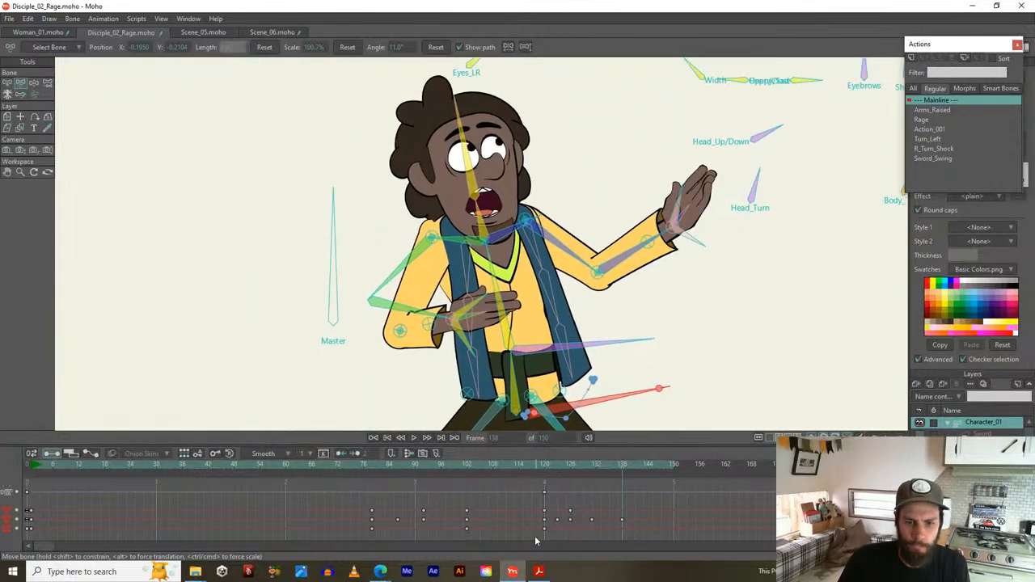
Scale the B_Neck bone to about 98.6% at frame 131 and about 90.4% at frame 139
{"action": "left_click_drag", "start_coordinate": [546, 469], "coordinate": [592, 469]}
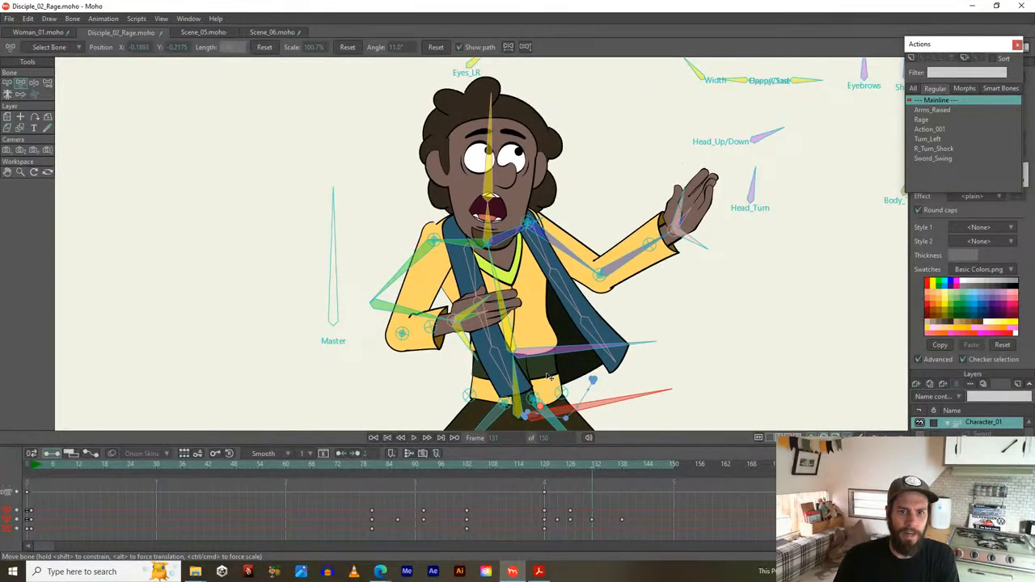
{"action": "scroll", "coordinate": [463, 176], "scroll_direction": "up", "scroll_amount": 3}
{"action": "left_click_drag", "start_coordinate": [463, 176], "coordinate": [480, 208]}
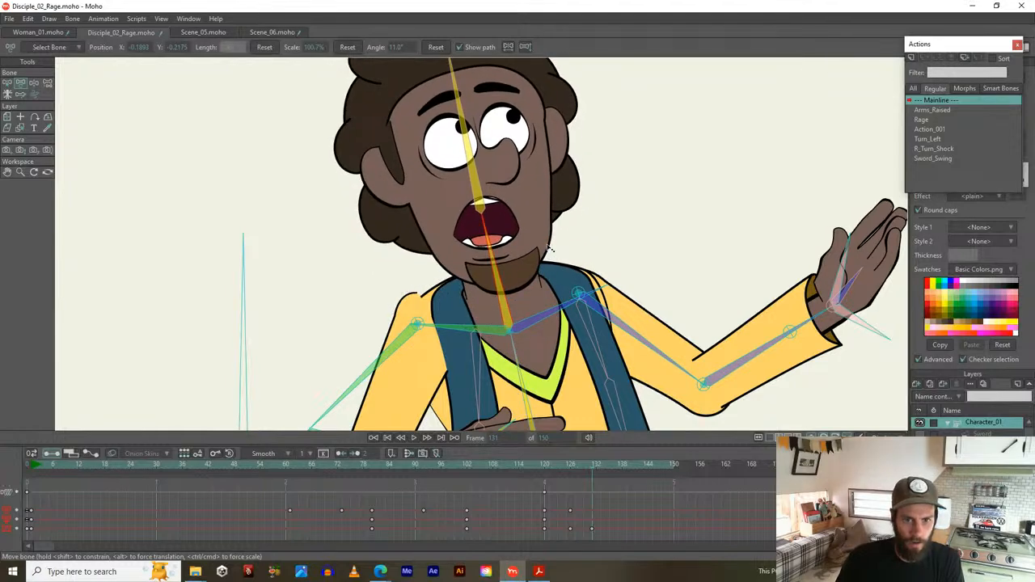
{"action": "left_click_drag", "start_coordinate": [548, 248], "coordinate": [550, 248]}
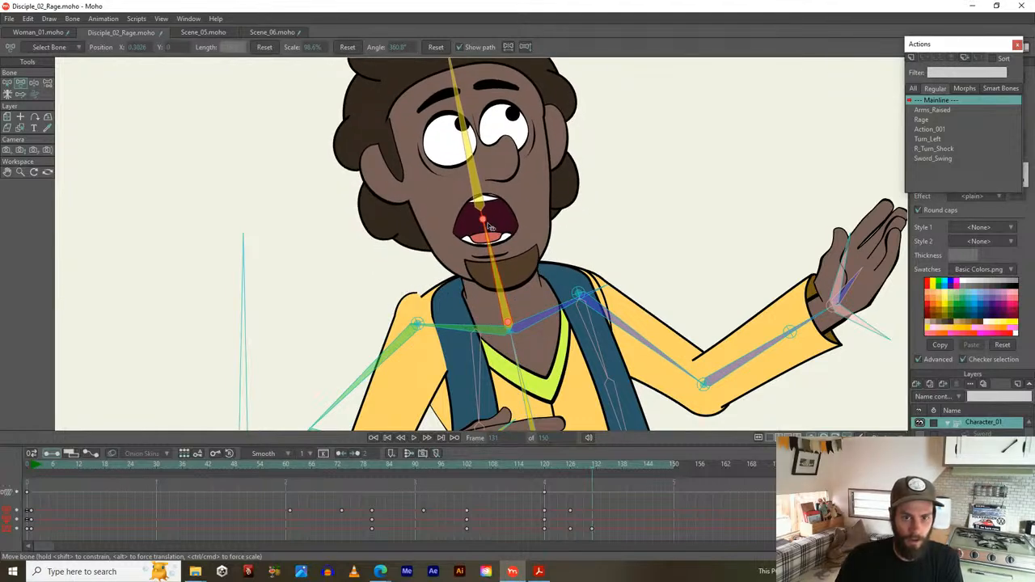
{"action": "left_click_drag", "start_coordinate": [546, 468], "coordinate": [626, 468]}
{"action": "left_click_drag", "start_coordinate": [483, 214], "coordinate": [479, 219]}
{"action": "scroll", "coordinate": [479, 219], "scroll_direction": "down", "scroll_amount": 3}
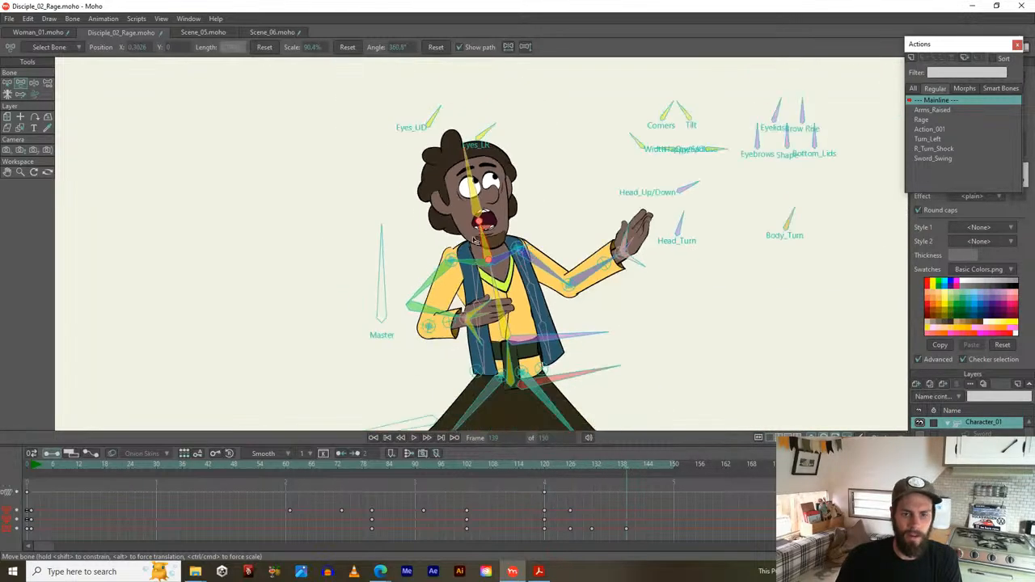
Play the animation and scrub between frames 120 and 124 to examine the neck and body motion
{"action": "key", "text": "space"}
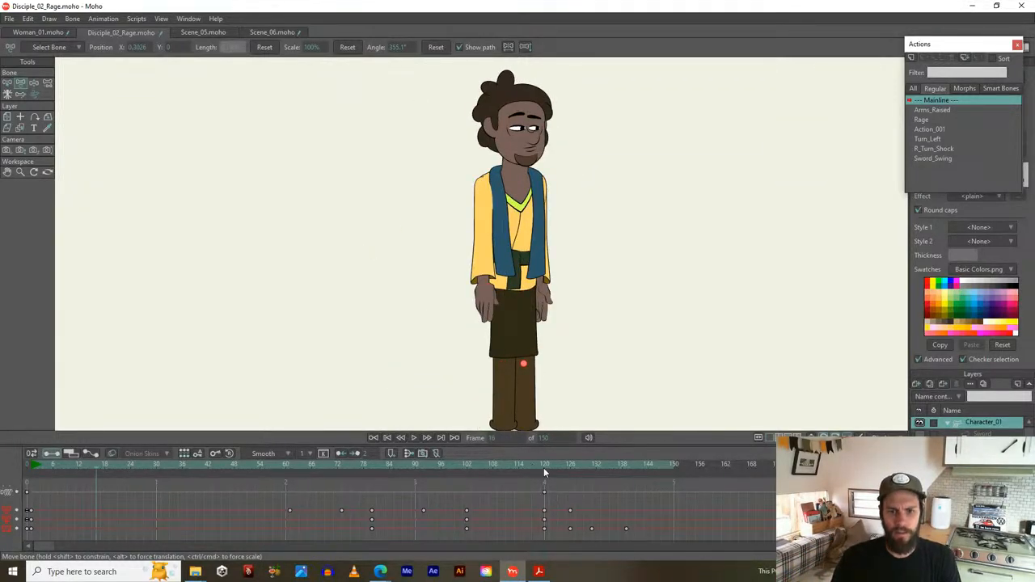
{"action": "mouse_move", "coordinate": [544, 466]}
{"action": "left_mouse_down"}
{"action": "mouse_move", "coordinate": [571, 463]}
{"action": "mouse_move", "coordinate": [547, 462]}
{"action": "left_mouse_up"}
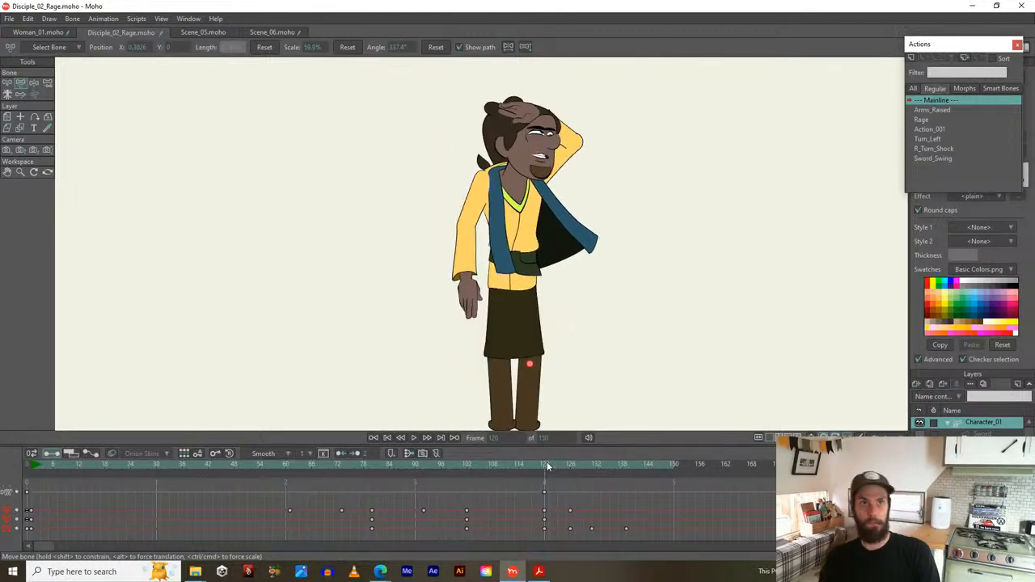
{"action": "left_click_drag", "start_coordinate": [546, 462], "coordinate": [563, 458]}
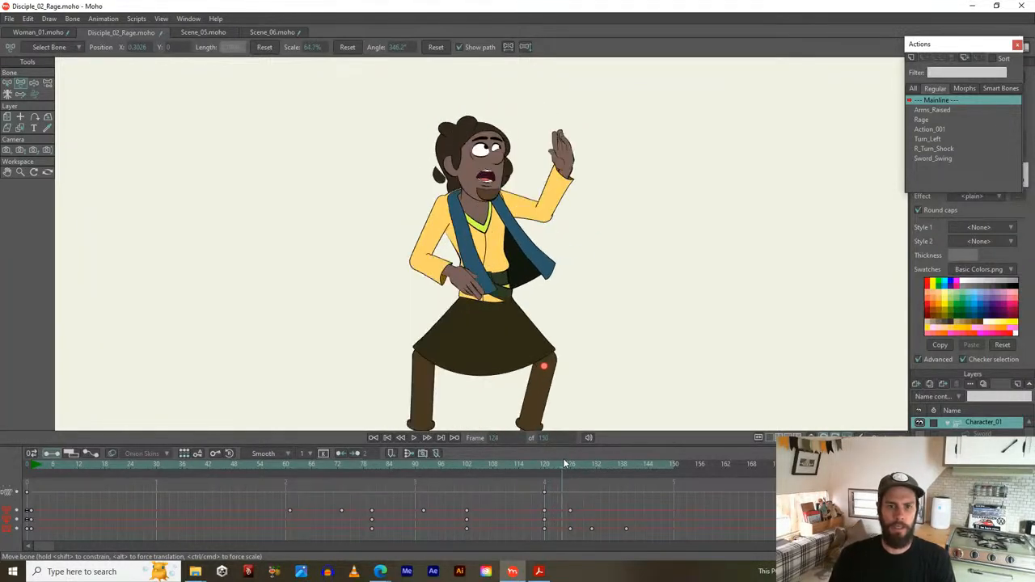
{"action": "scroll", "coordinate": [492, 171], "scroll_direction": "up", "scroll_amount": 3}
{"action": "scroll", "coordinate": [624, 354], "scroll_direction": "down", "scroll_amount": 3}
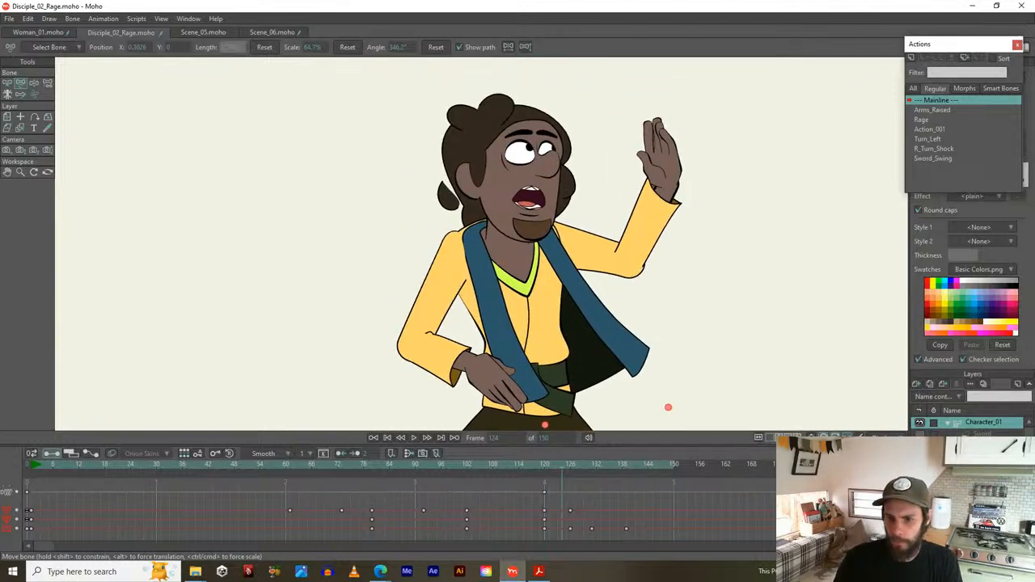
At frame 120, toggle bone dynamics for the B_Neck bone in its constraints
{"action": "scroll", "coordinate": [590, 244], "scroll_direction": "up", "scroll_amount": 3}
{"action": "key", "text": "b"}
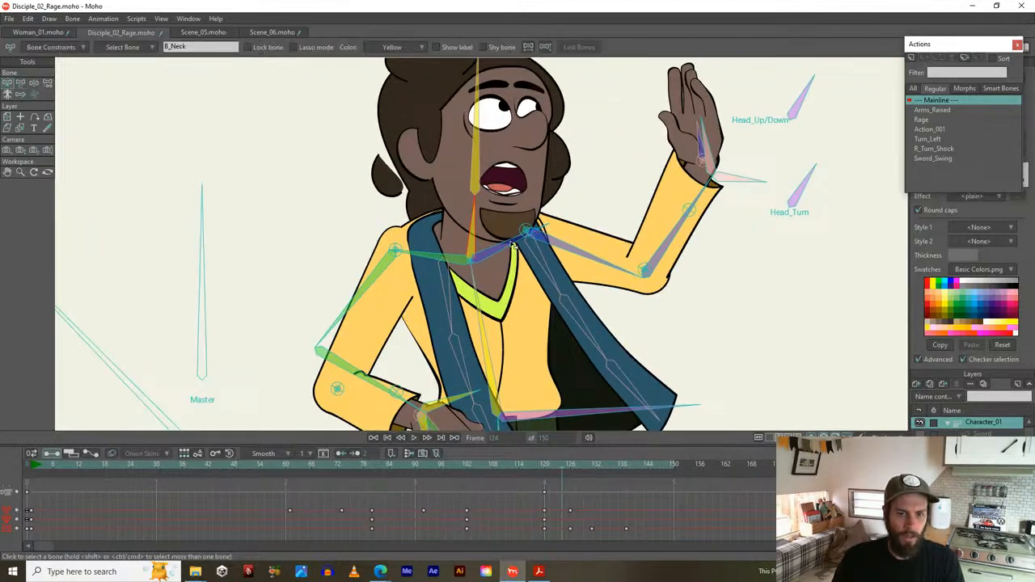
{"action": "left_click", "coordinate": [548, 467]}
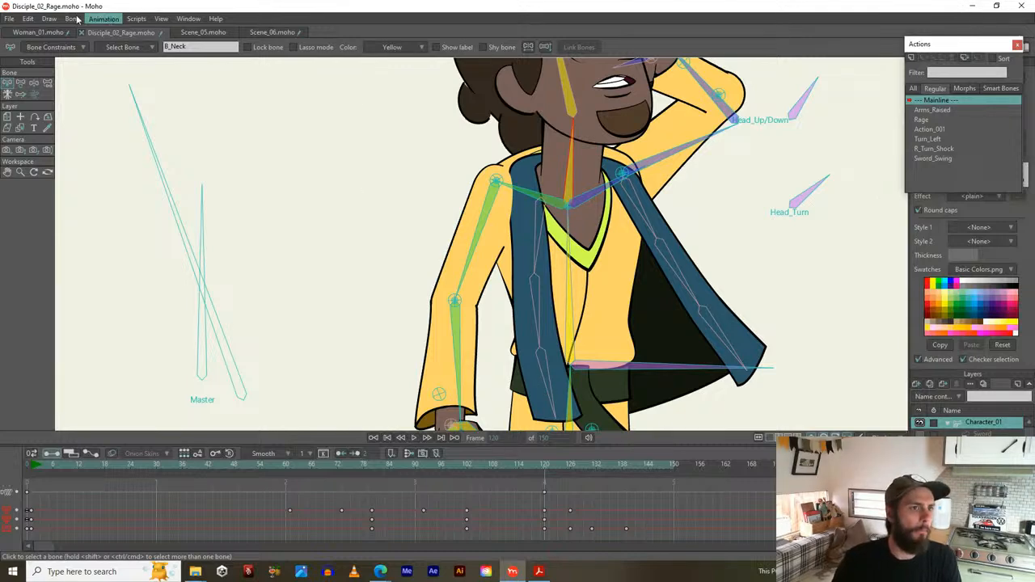
{"action": "left_click", "coordinate": [51, 46]}
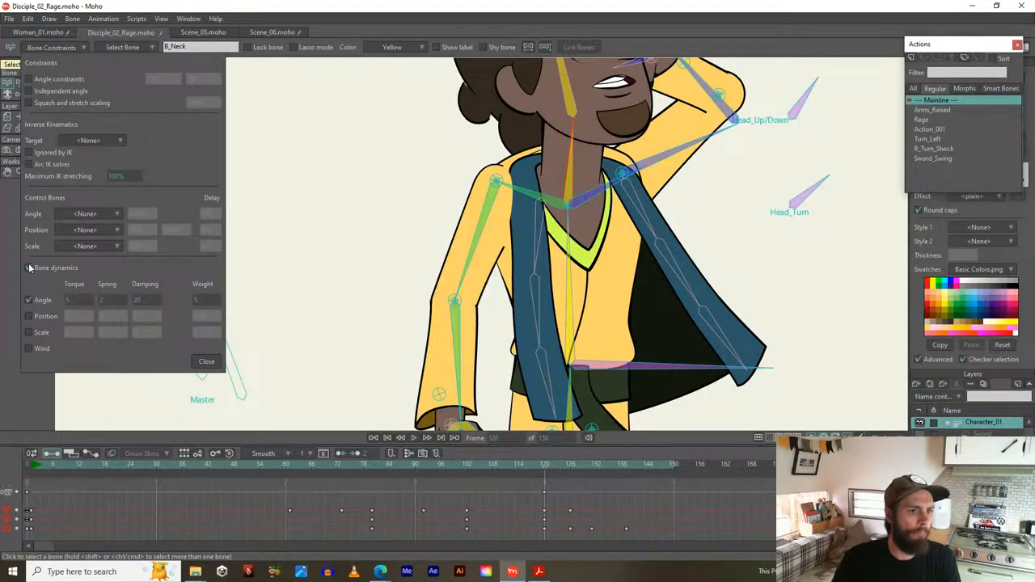
{"action": "left_click", "coordinate": [205, 361]}
{"action": "scroll", "coordinate": [260, 268], "scroll_direction": "down", "scroll_amount": 3}
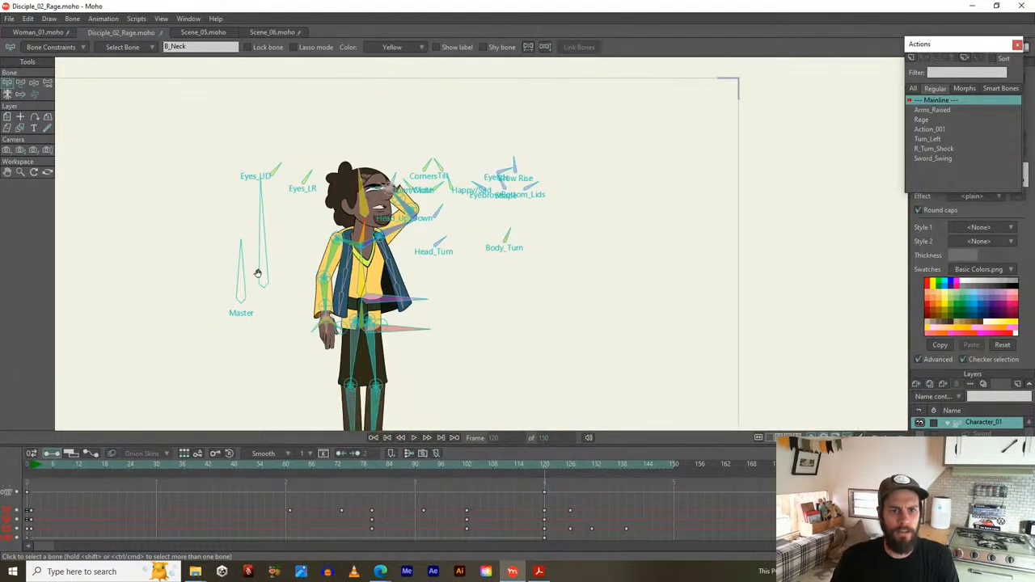
Replay the animation and scrub to frame 126 to check the transition into the shocked pose
{"action": "key", "text": "space"}
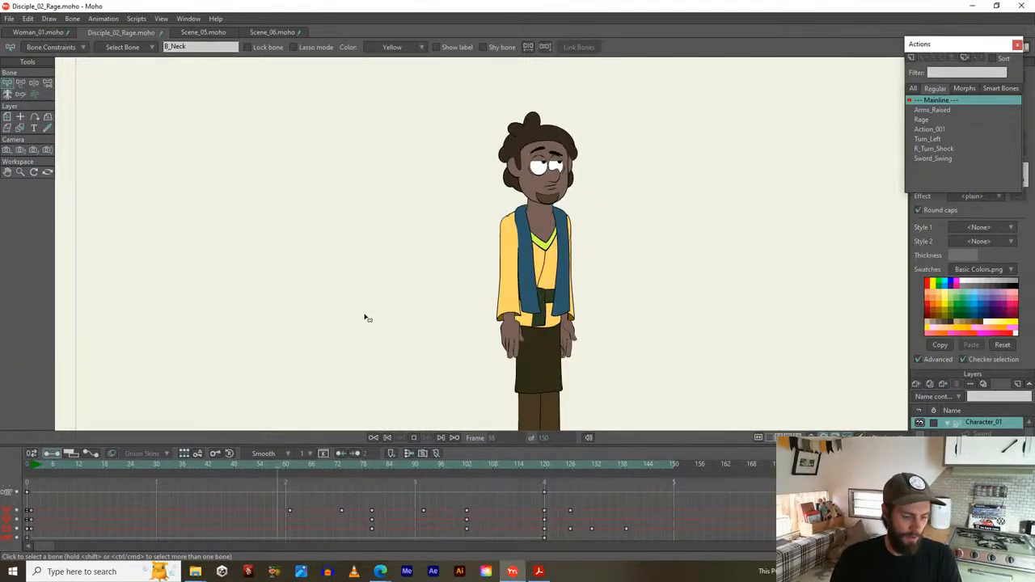
{"action": "left_click_drag", "start_coordinate": [398, 463], "coordinate": [570, 440]}
{"action": "scroll", "coordinate": [536, 294], "scroll_direction": "up", "scroll_amount": 5}
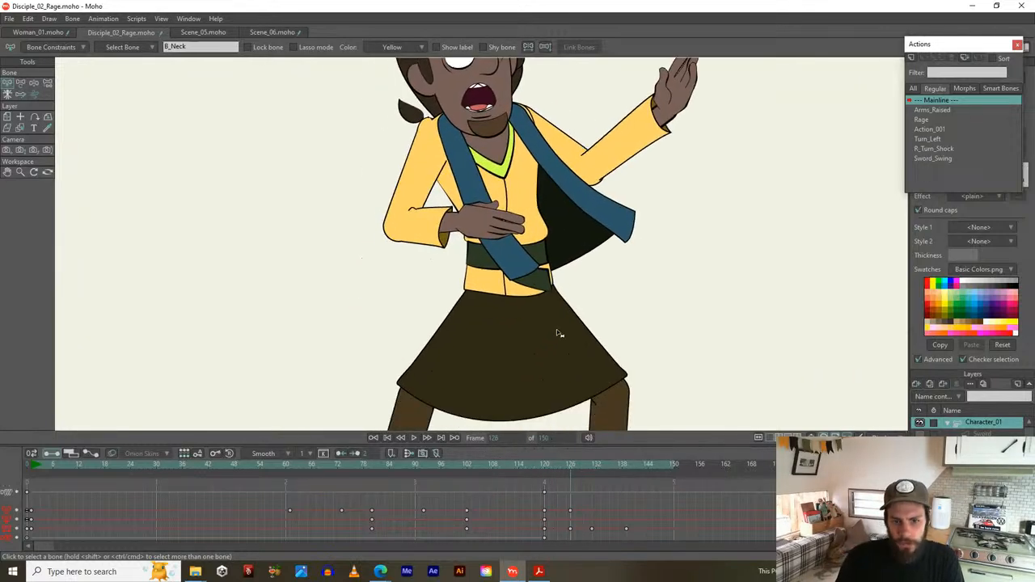
Select the B_Body bone and lower it at frame 123 to about X -0.0730, Y -0.2434
{"action": "left_click_drag", "start_coordinate": [526, 316], "coordinate": [523, 330]}
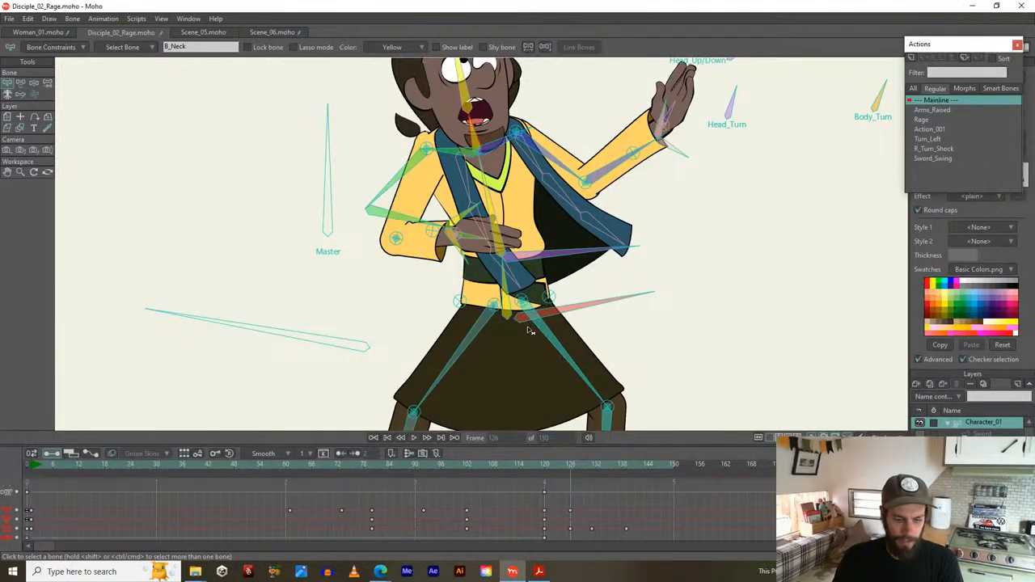
{"action": "scroll", "coordinate": [530, 334], "scroll_direction": "up", "scroll_amount": 3}
{"action": "key", "text": "t"}
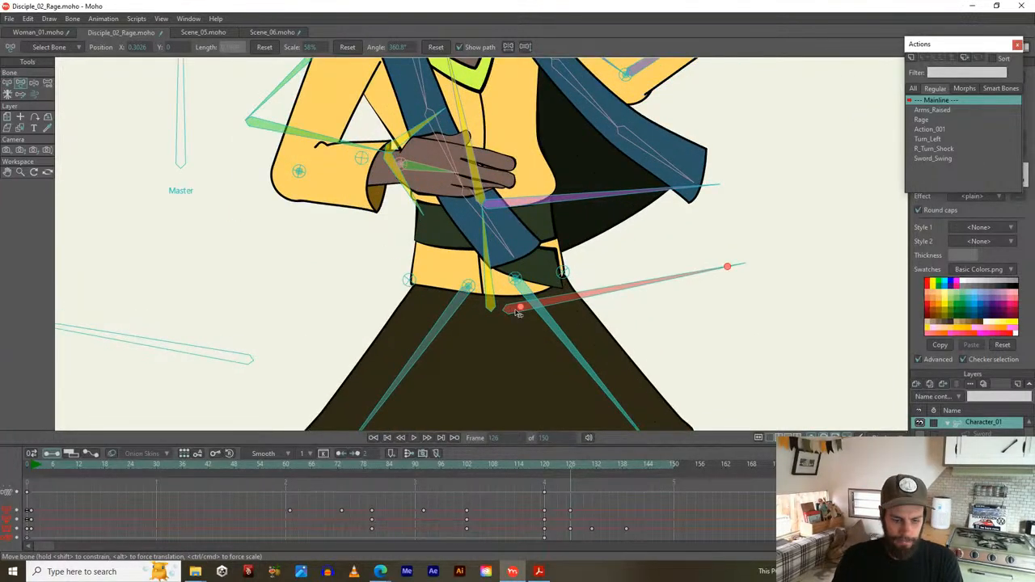
{"action": "key", "text": "b"}
{"action": "left_click", "coordinate": [529, 310]}
{"action": "scroll", "coordinate": [529, 311], "scroll_direction": "up", "scroll_amount": 3}
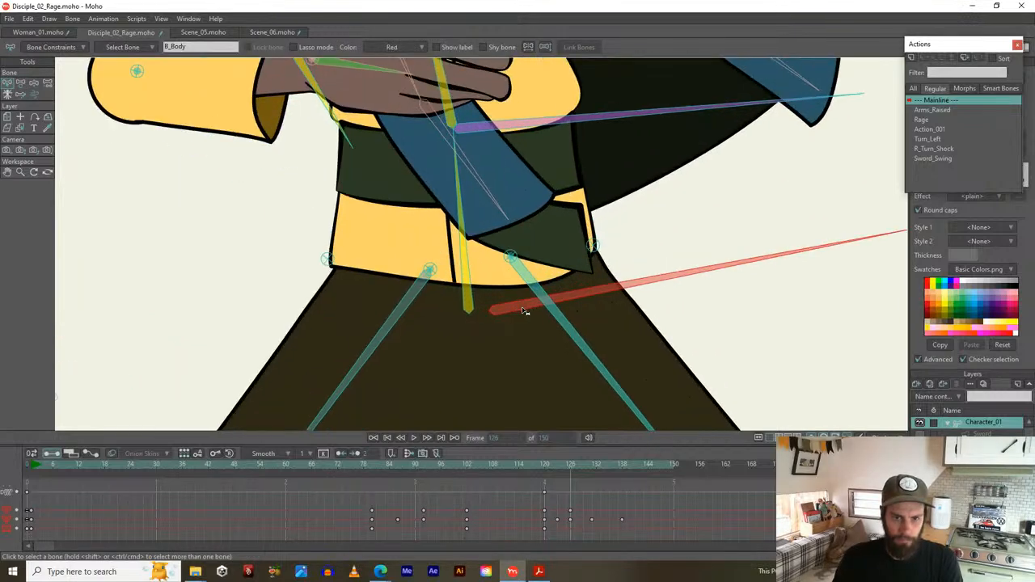
{"action": "scroll", "coordinate": [522, 315], "scroll_direction": "down", "scroll_amount": 1}
{"action": "key", "text": "t"}
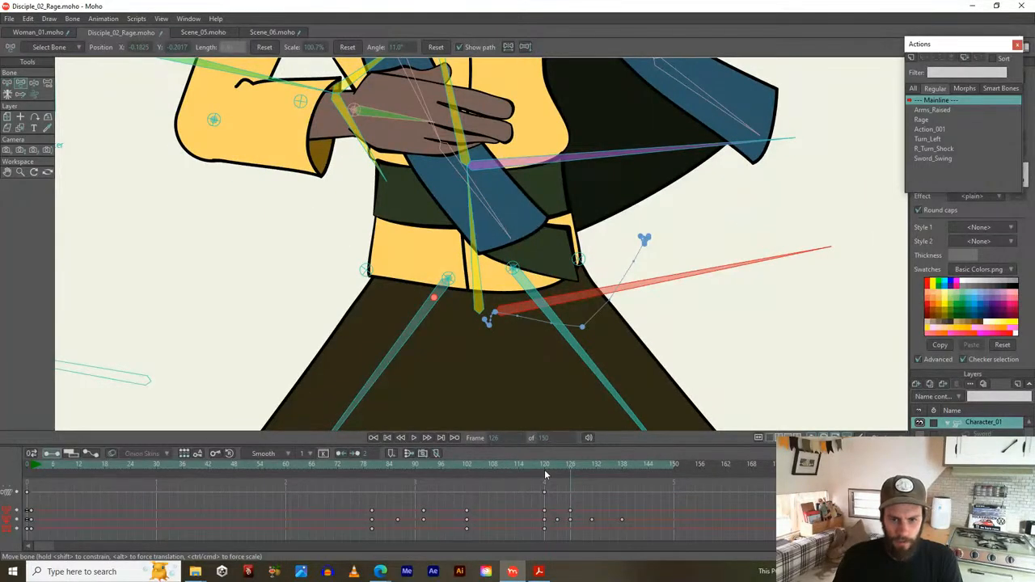
{"action": "left_click_drag", "start_coordinate": [544, 466], "coordinate": [559, 470]}
{"action": "mouse_move", "coordinate": [609, 330]}
{"action": "left_mouse_down"}
{"action": "mouse_move", "coordinate": [633, 344]}
{"action": "mouse_move", "coordinate": [614, 345]}
{"action": "left_mouse_up"}
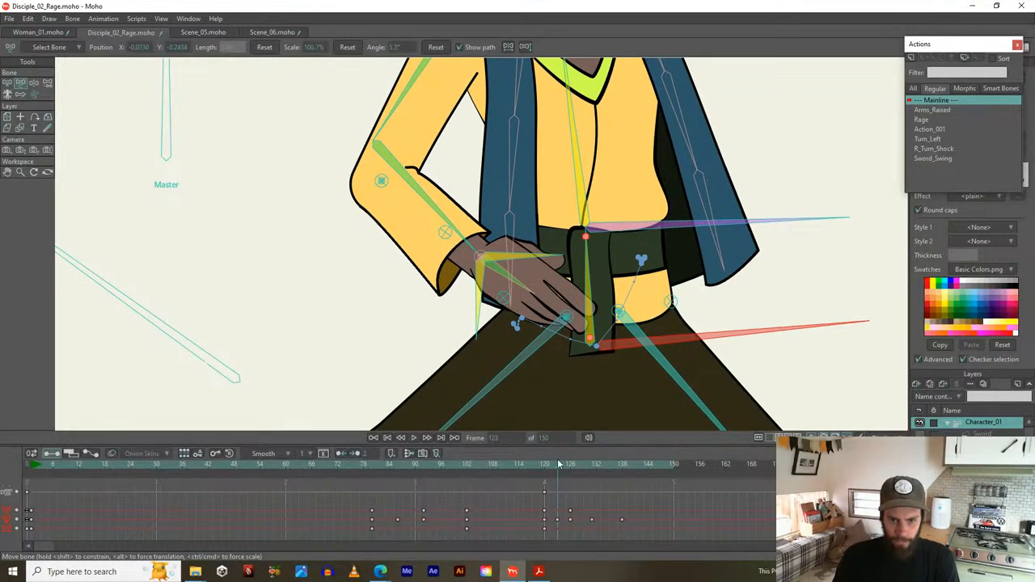
Shift the B_Body position keys from frame 126 onward two frames later and raise the body slightly at frame 128
{"action": "left_click_drag", "start_coordinate": [556, 469], "coordinate": [572, 467]}
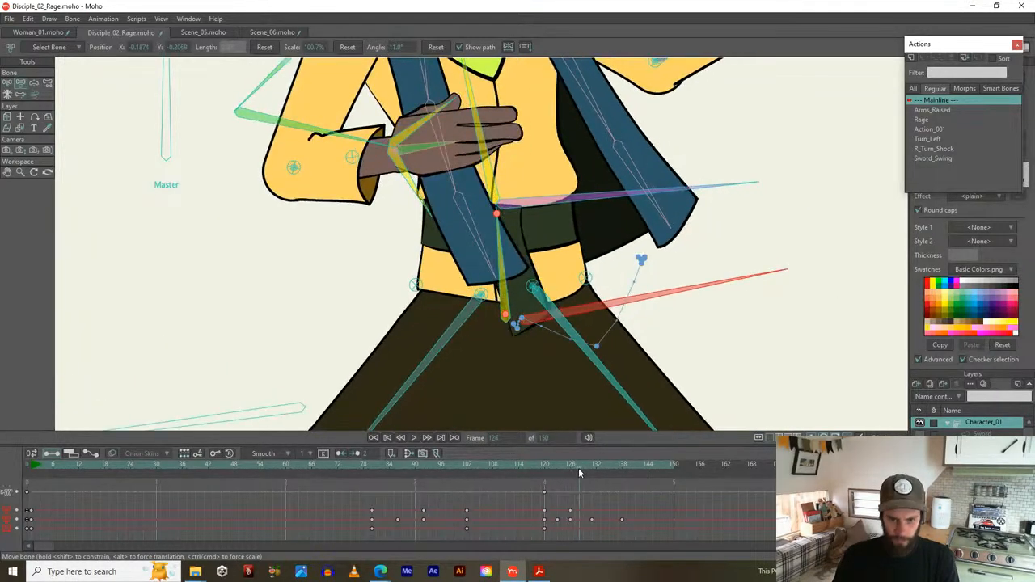
{"action": "mouse_move", "coordinate": [568, 516]}
{"action": "left_mouse_down"}
{"action": "mouse_move", "coordinate": [624, 522]}
{"action": "mouse_move", "coordinate": [580, 520]}
{"action": "left_mouse_up"}
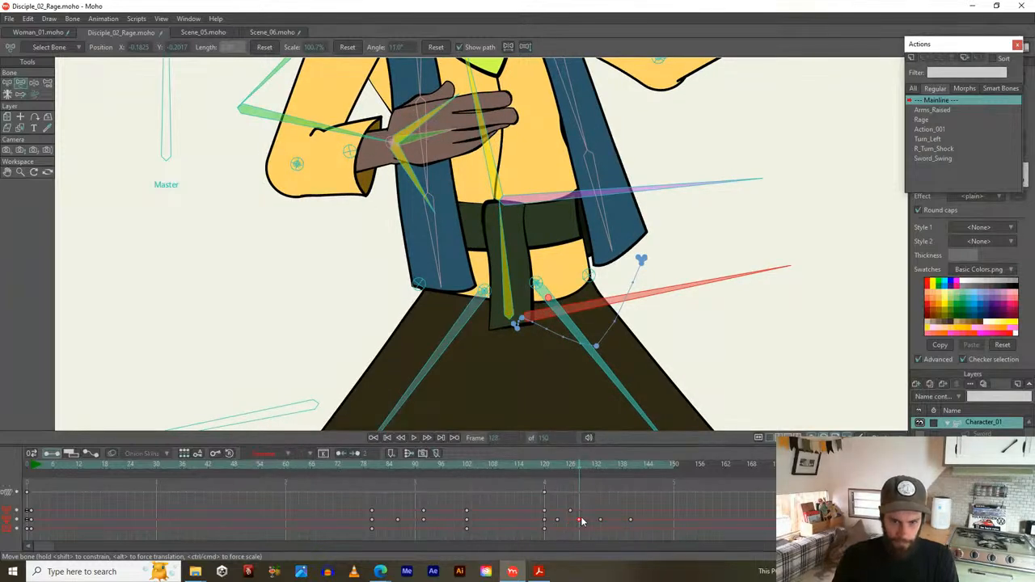
{"action": "left_click", "coordinate": [543, 318]}
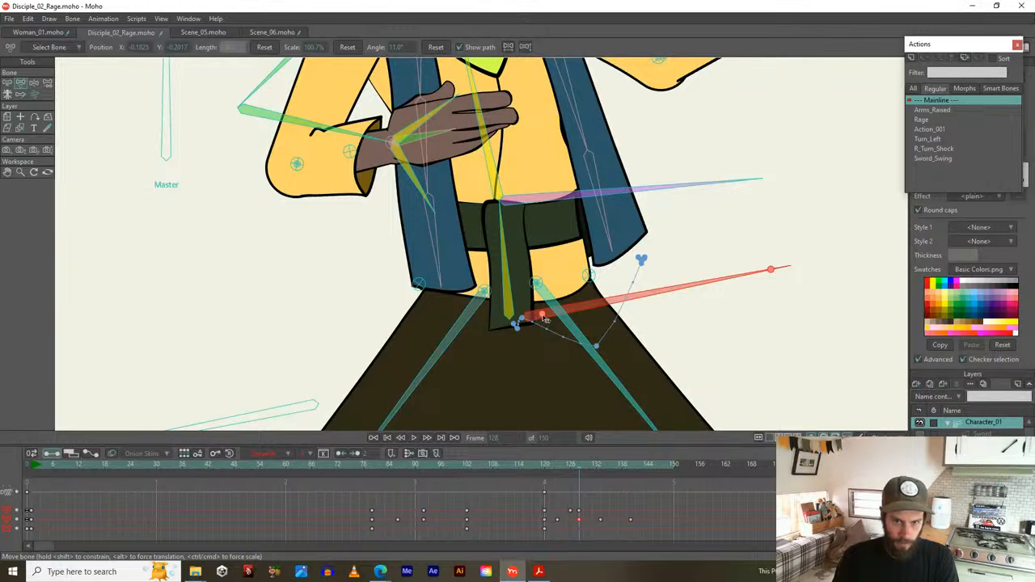
{"action": "left_click_drag", "start_coordinate": [544, 317], "coordinate": [546, 304]}
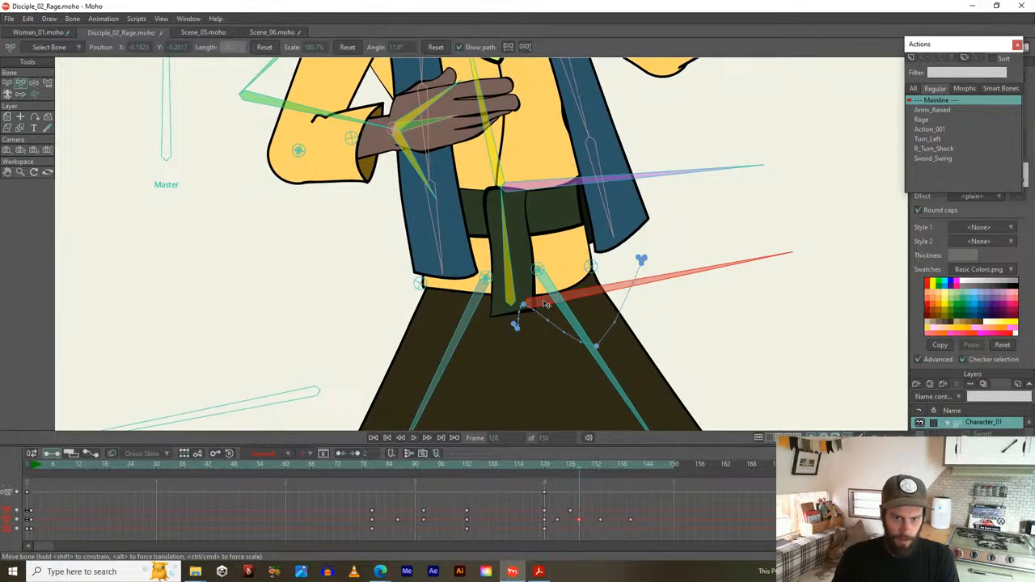
Replay the animation and scrub between frames 120 and 140 to review the body's motion into the shocked pose
{"action": "left_click_drag", "start_coordinate": [584, 467], "coordinate": [633, 472]}
{"action": "scroll", "coordinate": [552, 312], "scroll_direction": "down", "scroll_amount": 5}
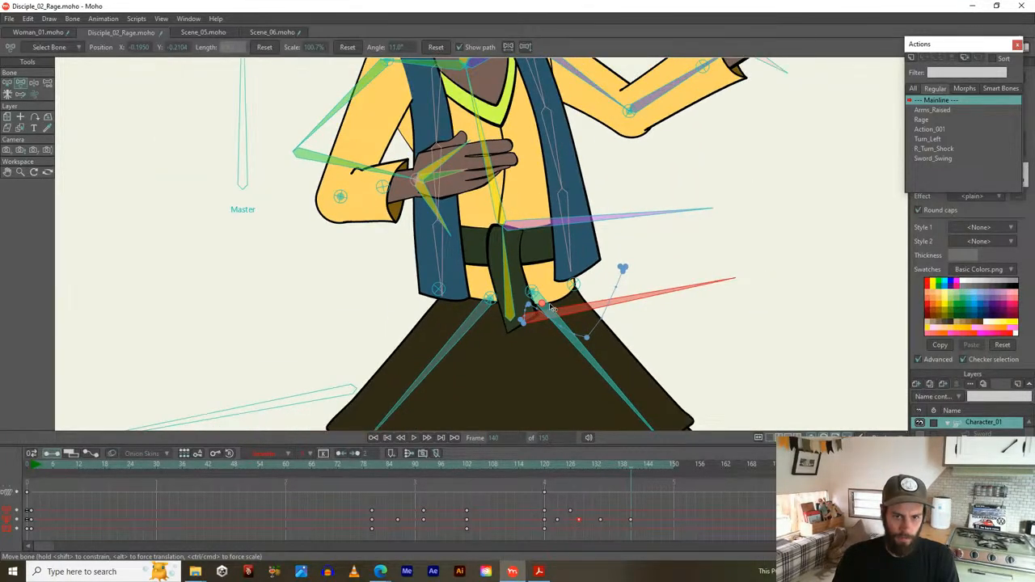
{"action": "key", "text": "space"}
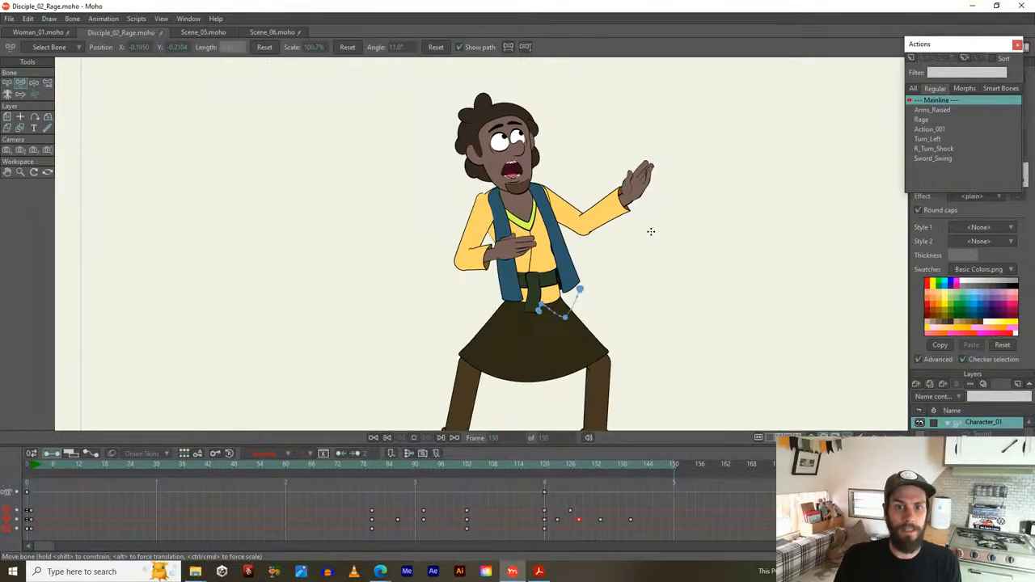
{"action": "left_click_drag", "start_coordinate": [546, 466], "coordinate": [614, 466]}
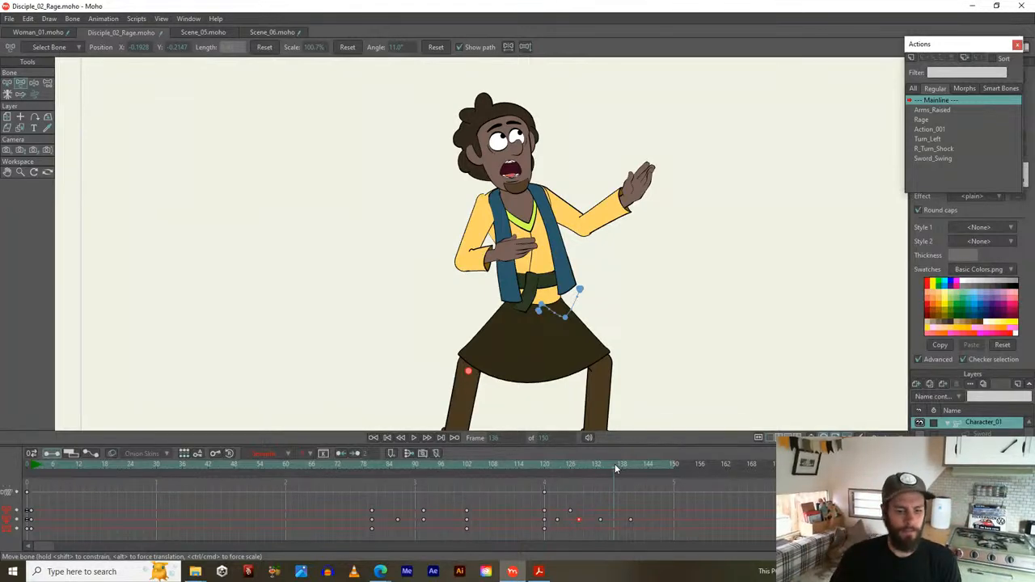
{"action": "left_click", "coordinate": [545, 465]}
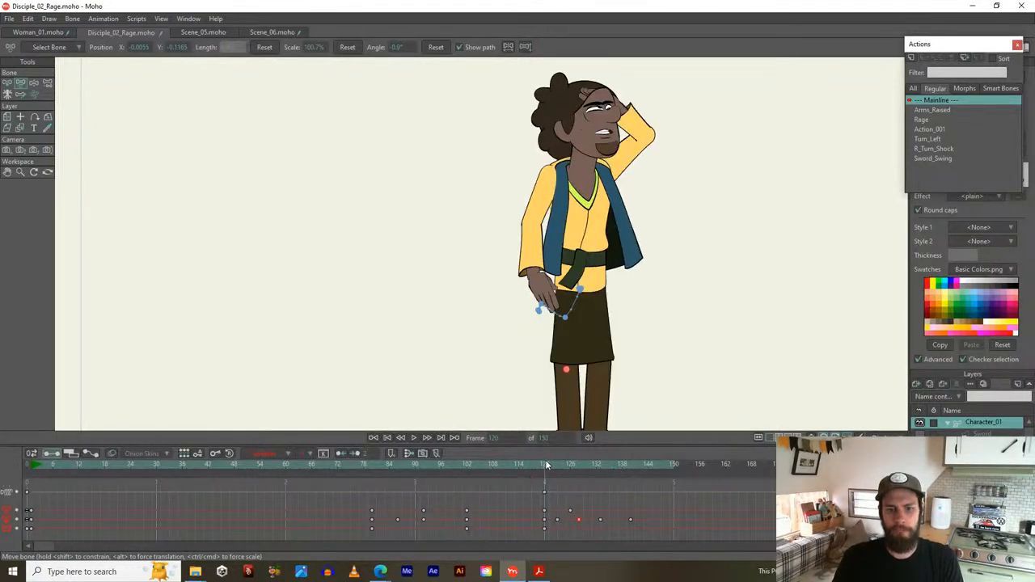
{"action": "left_click_drag", "start_coordinate": [546, 465], "coordinate": [631, 467]}
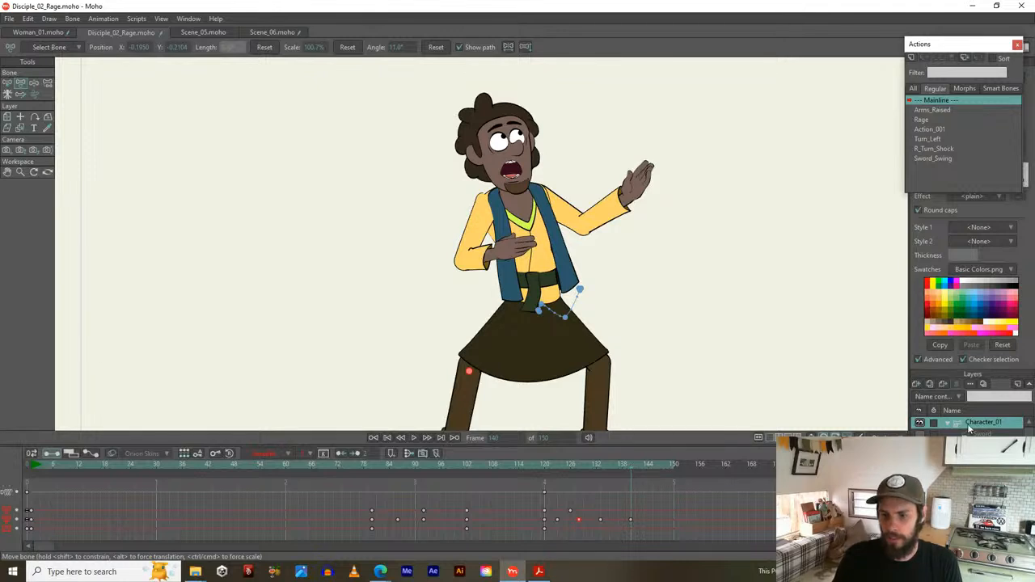
Deselect the bones and add hold keyframes at frame 143 on the character's bone channels
{"action": "left_click", "coordinate": [627, 360]}
{"action": "key", "text": "z"}
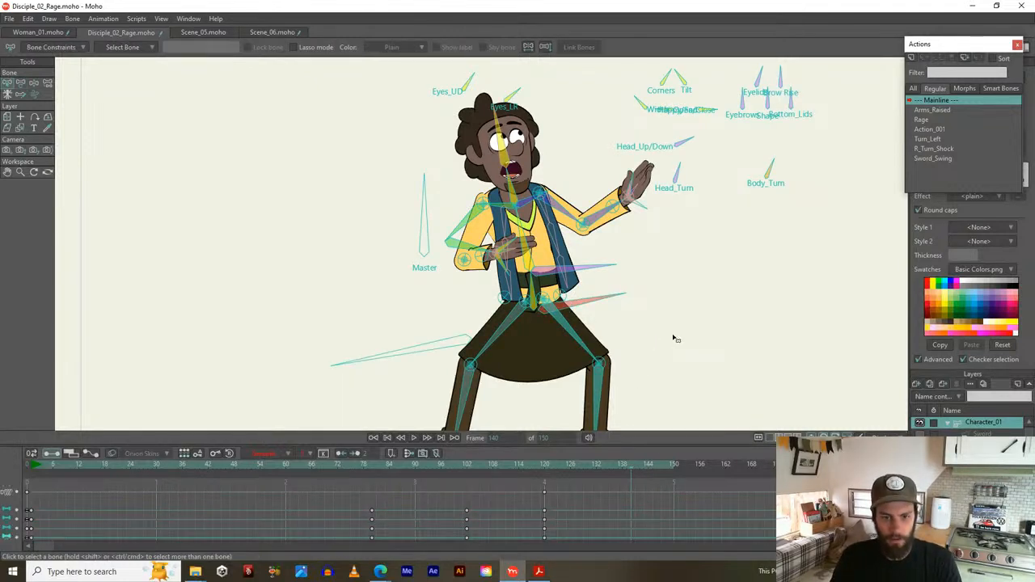
{"action": "scroll", "coordinate": [577, 496], "scroll_direction": "up", "scroll_amount": 3}
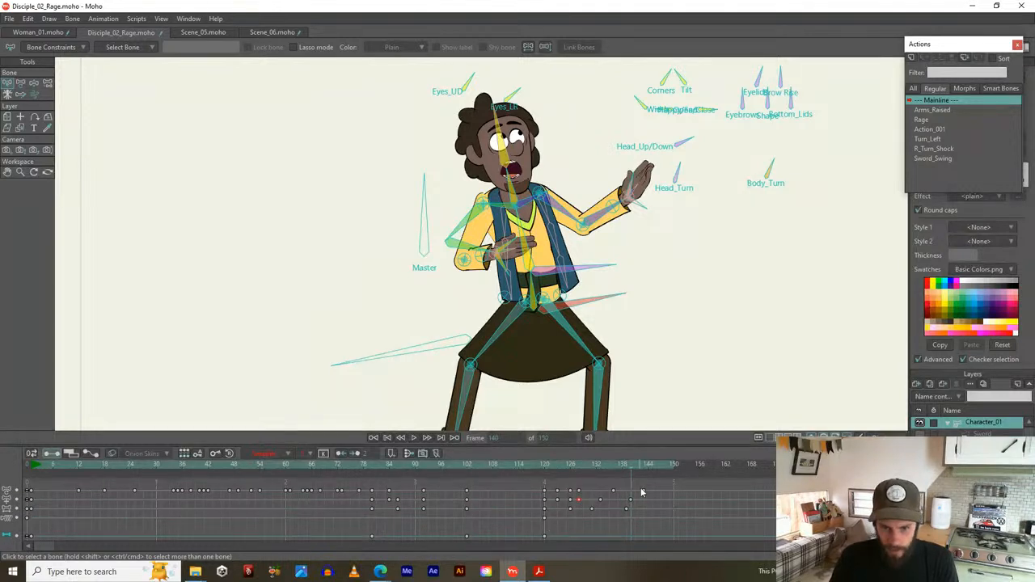
{"action": "left_click_drag", "start_coordinate": [629, 466], "coordinate": [644, 471]}
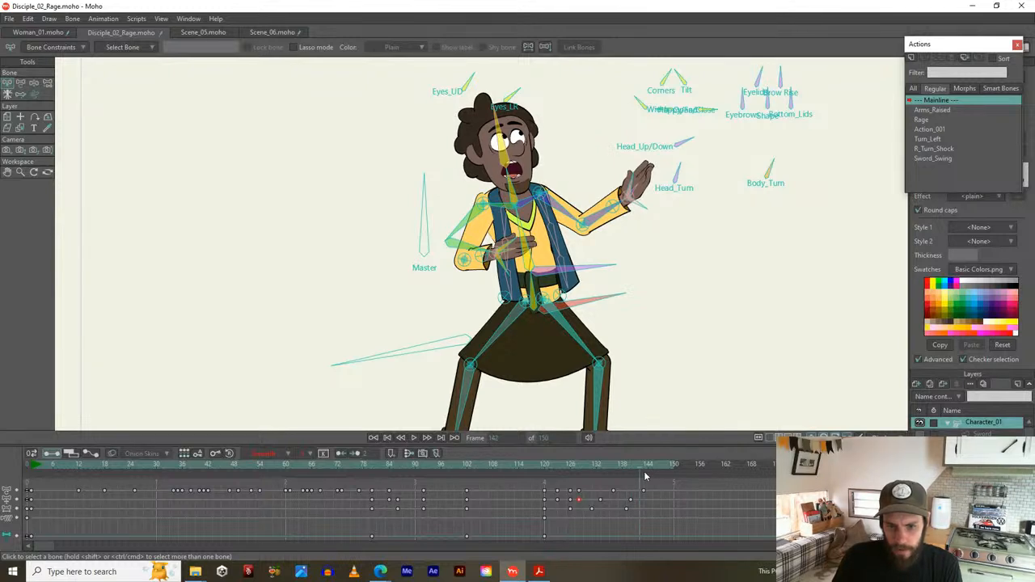
{"action": "right_click", "coordinate": [643, 490]}
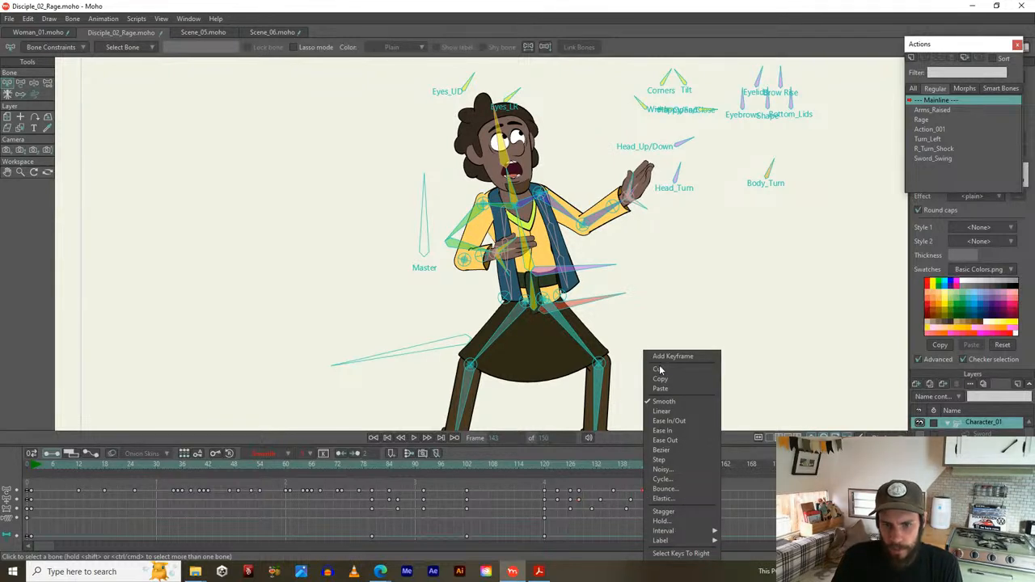
{"action": "left_click", "coordinate": [664, 357]}
{"action": "right_click", "coordinate": [644, 499]}
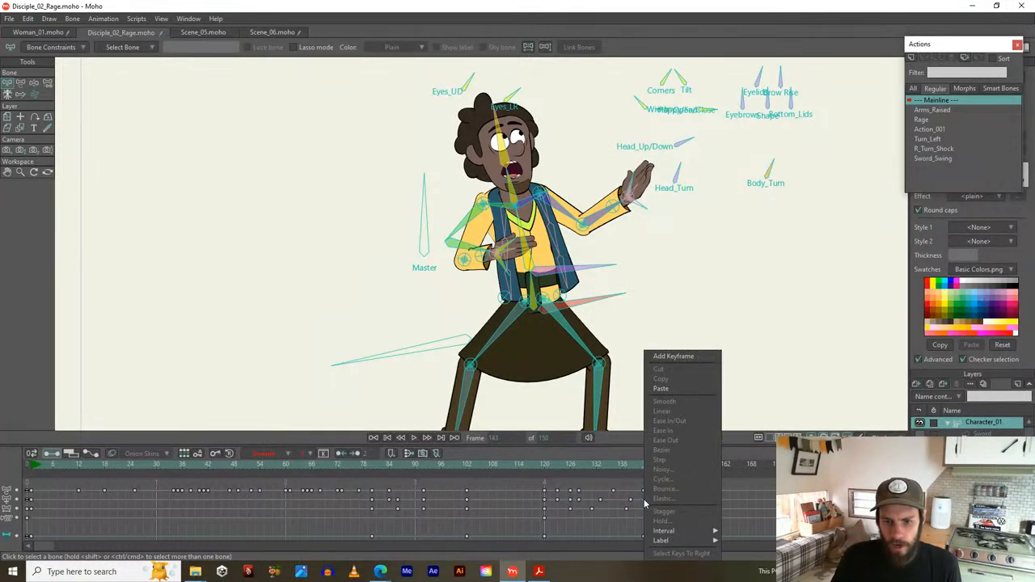
{"action": "left_click", "coordinate": [653, 516]}
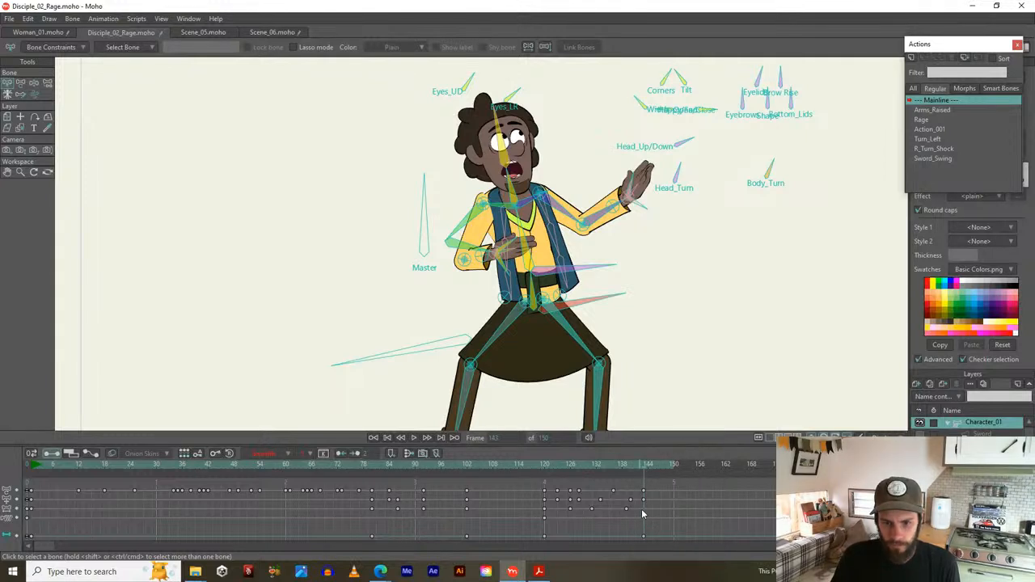
{"action": "right_click", "coordinate": [645, 509]}
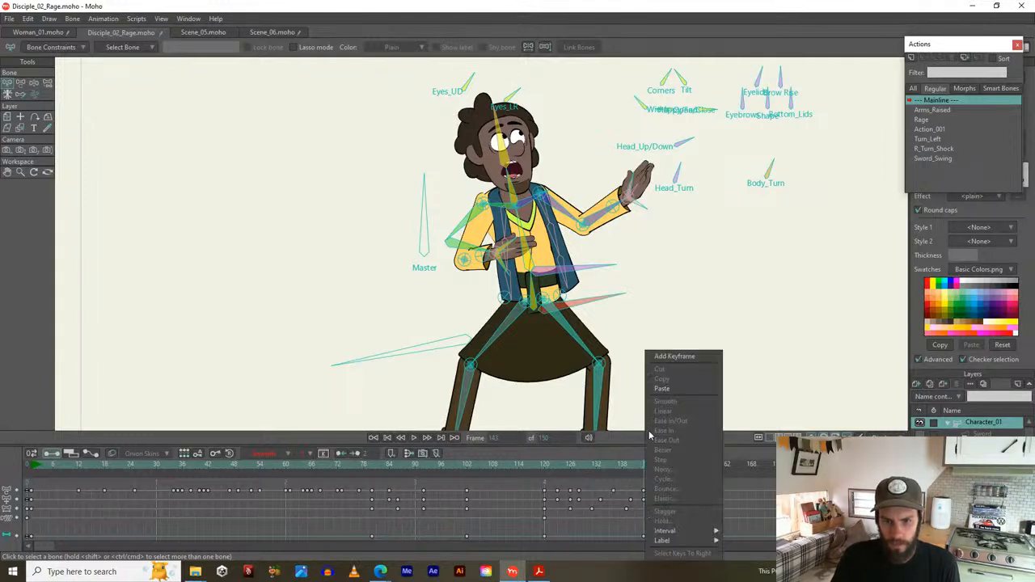
{"action": "left_click", "coordinate": [679, 389]}
At frame 149, lower the B_Body bone to about X -0.2370, Y -0.5405 so the character squats
{"action": "left_click_drag", "start_coordinate": [645, 467], "coordinate": [671, 468]}
{"action": "left_click_drag", "start_coordinate": [556, 300], "coordinate": [556, 218]}
{"action": "scroll", "coordinate": [572, 287], "scroll_direction": "up", "scroll_amount": 2}
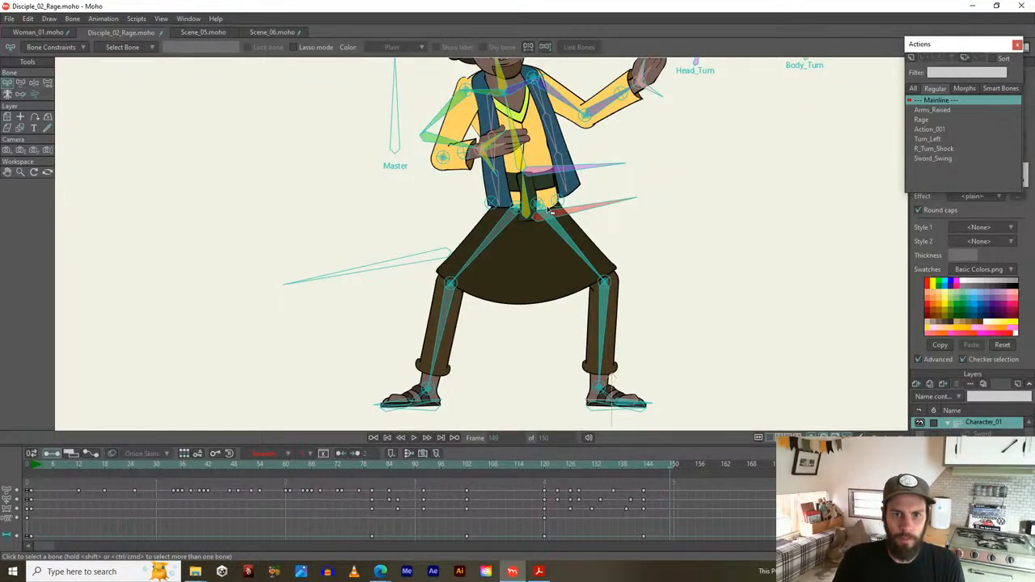
{"action": "scroll", "coordinate": [540, 214], "scroll_direction": "up", "scroll_amount": 3}
{"action": "key", "text": "t"}
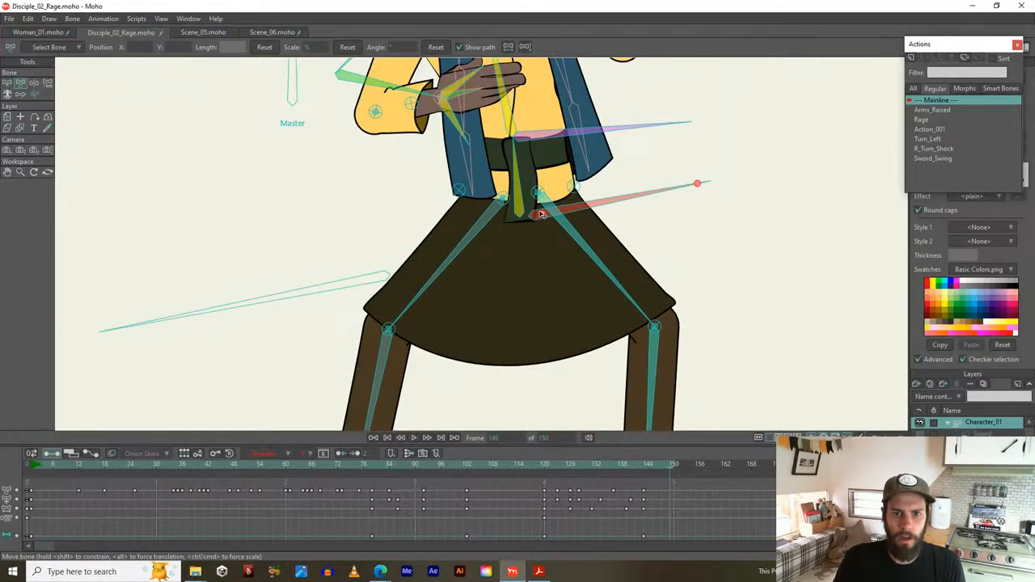
{"action": "left_click_drag", "start_coordinate": [544, 220], "coordinate": [520, 299]}
{"action": "scroll", "coordinate": [517, 420], "scroll_direction": "down", "scroll_amount": 3}
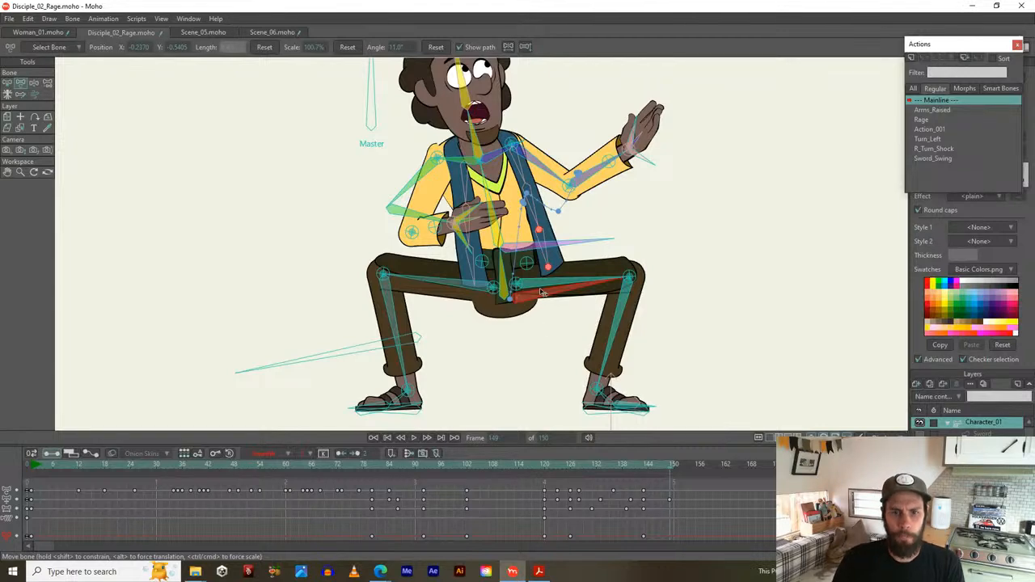
Check the drop frame by frame from 143 to 149 and lower the B_Body bone to about X -0.2352, Y -0.7501 at frame 149
{"action": "left_click", "coordinate": [645, 466]}
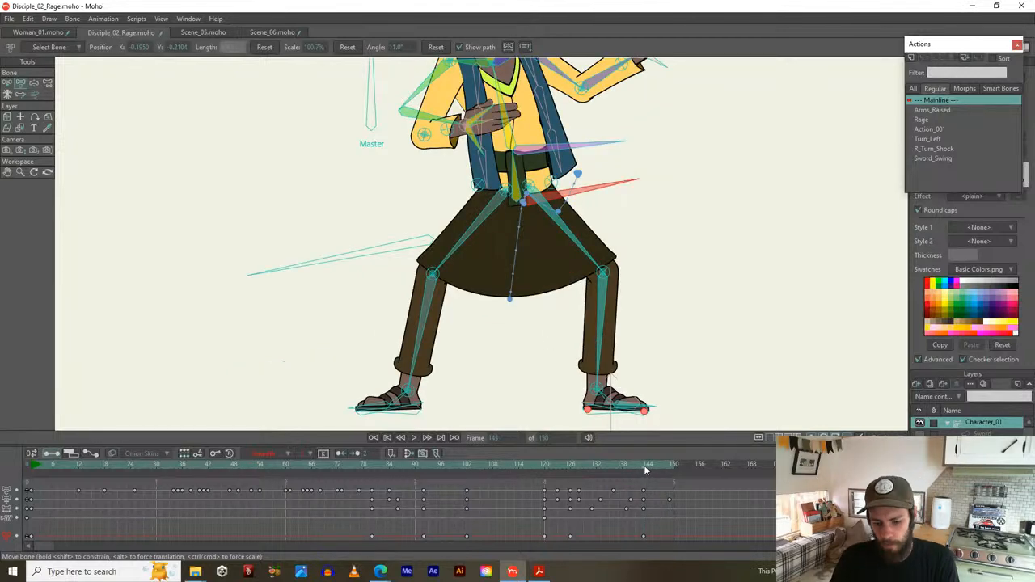
{"action": "key", "text": "Right"}
{"action": "key", "text": "Right"}
{"action": "key", "text": "Right"}
{"action": "key", "text": "Right"}
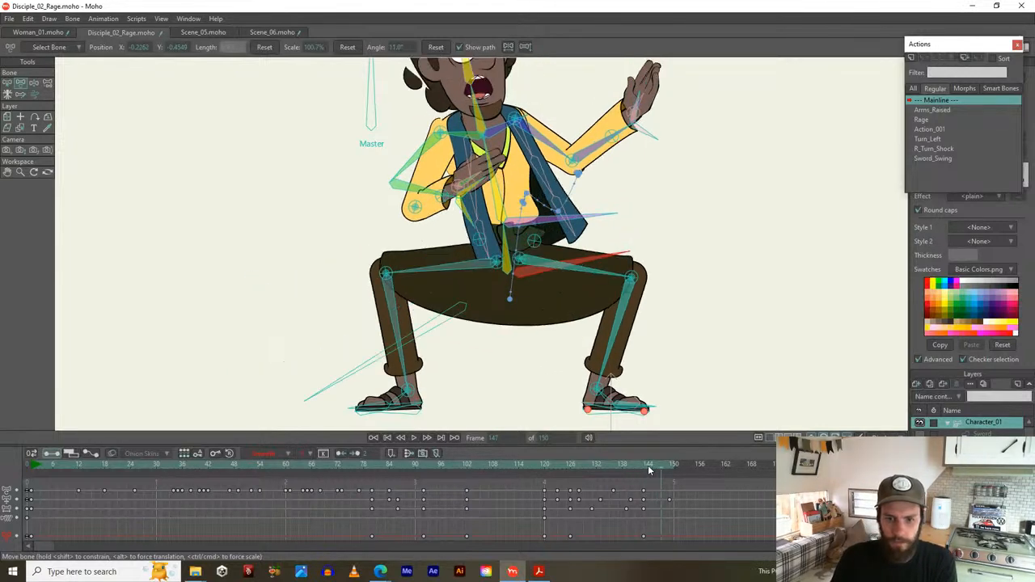
{"action": "key", "text": "Right"}
{"action": "key", "text": "Right"}
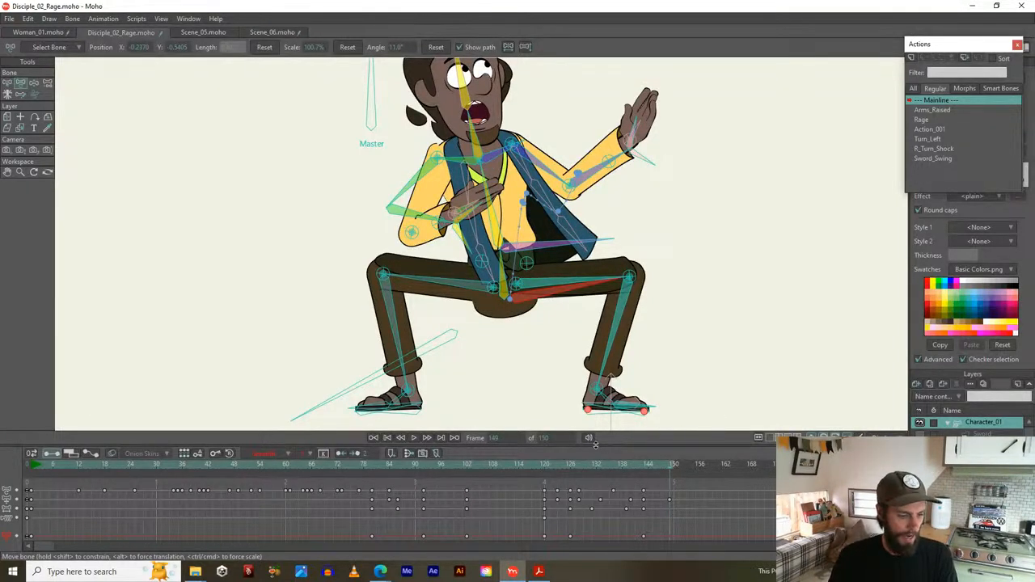
{"action": "left_click_drag", "start_coordinate": [503, 328], "coordinate": [546, 275]}
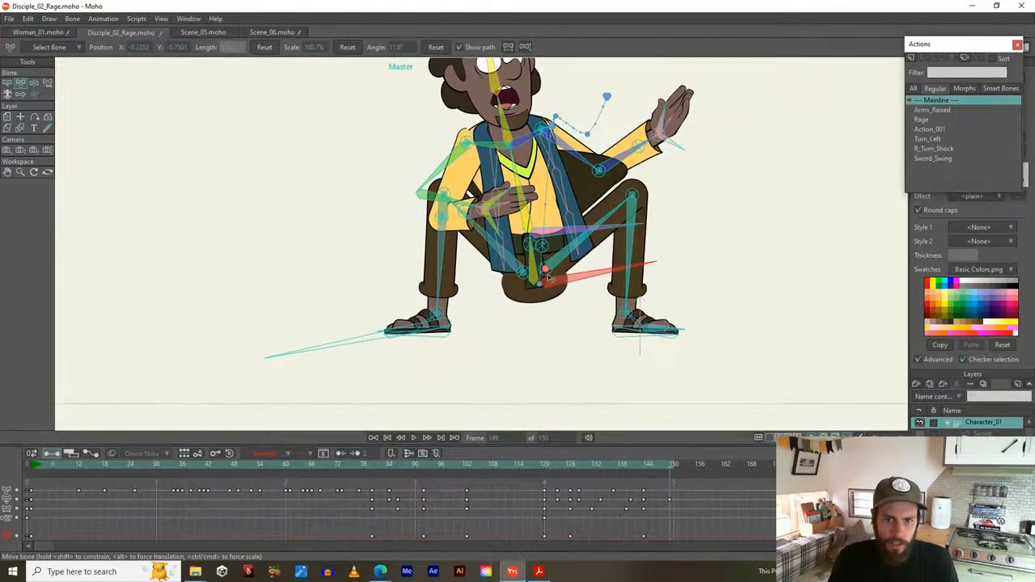
At frame 149, tuck the right-hand foot to about X -0.2418, Y -0.7309, 210° and the left-hand foot to X -0.2499, Y -0.7945, 336.4°
{"action": "left_click_drag", "start_coordinate": [619, 335], "coordinate": [536, 334]}
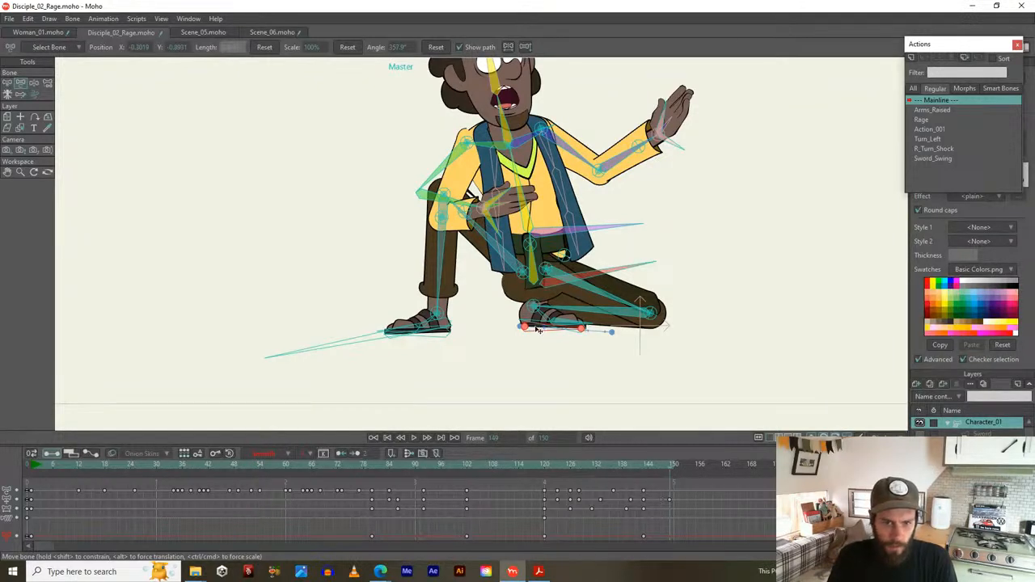
{"action": "left_click_drag", "start_coordinate": [540, 332], "coordinate": [505, 294]}
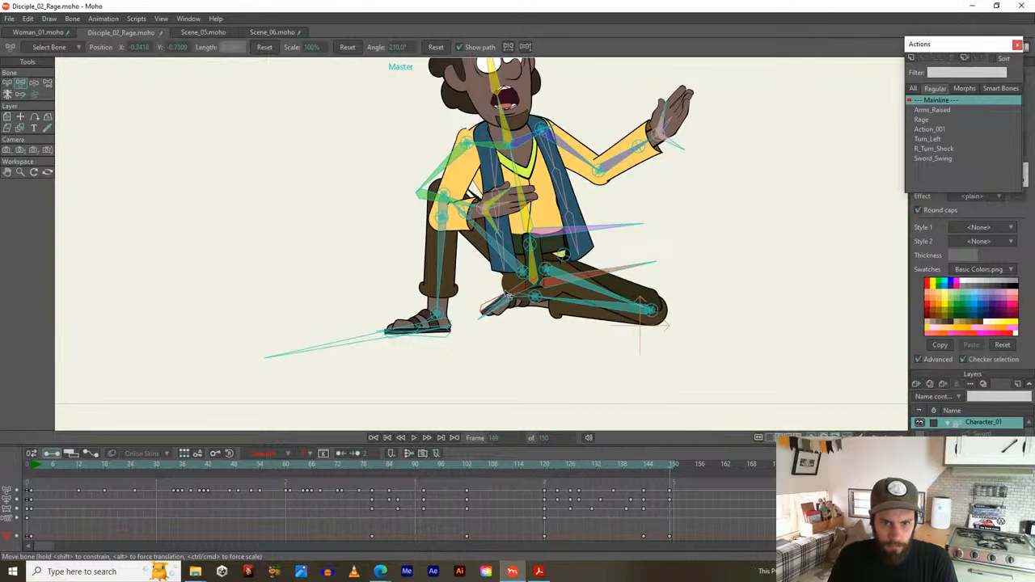
{"action": "left_click", "coordinate": [441, 329]}
{"action": "left_click_drag", "start_coordinate": [443, 333], "coordinate": [489, 354]}
{"action": "scroll", "coordinate": [490, 315], "scroll_direction": "up", "scroll_amount": 2}
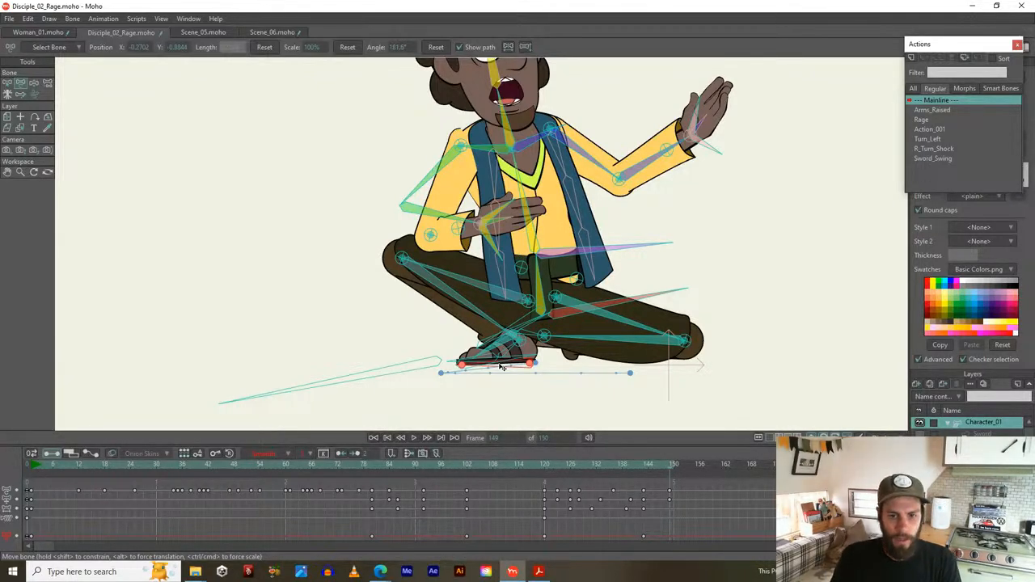
{"action": "scroll", "coordinate": [500, 366], "scroll_direction": "up", "scroll_amount": 1}
{"action": "left_click_drag", "start_coordinate": [501, 366], "coordinate": [572, 377]}
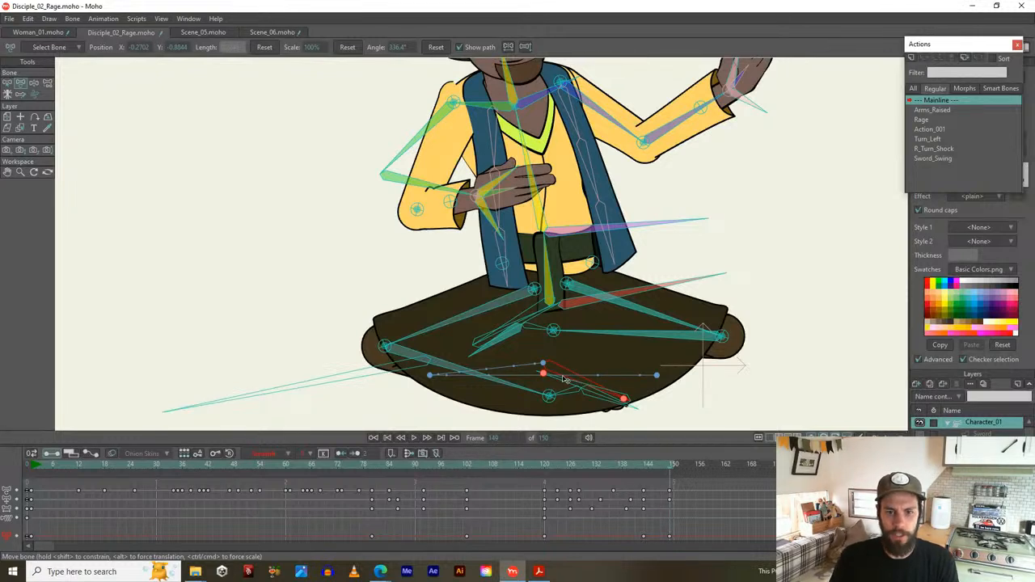
{"action": "left_click_drag", "start_coordinate": [549, 367], "coordinate": [558, 330]}
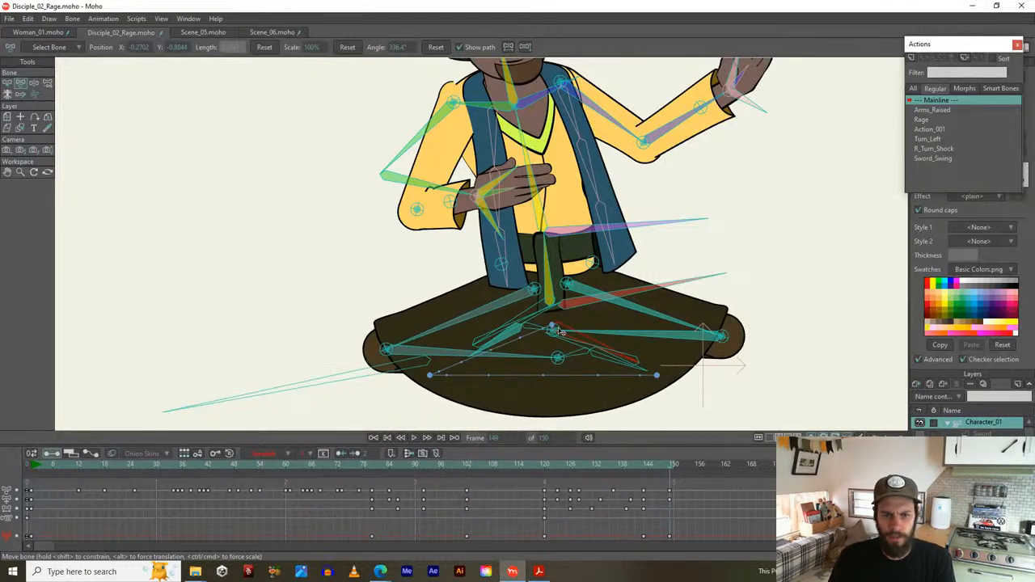
{"action": "scroll", "coordinate": [558, 330], "scroll_direction": "down", "scroll_amount": 4}
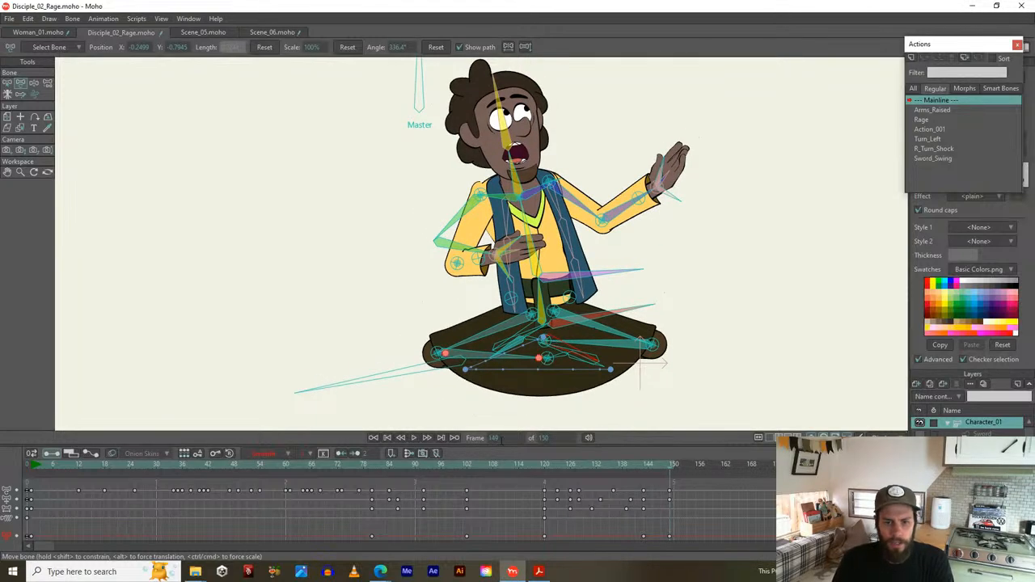
At frame 149, straighten the B_Body bone to 0° and reset the waist bone's scale and angle
{"action": "left_click_drag", "start_coordinate": [642, 464], "coordinate": [668, 473]}
{"action": "left_click", "coordinate": [549, 234]}
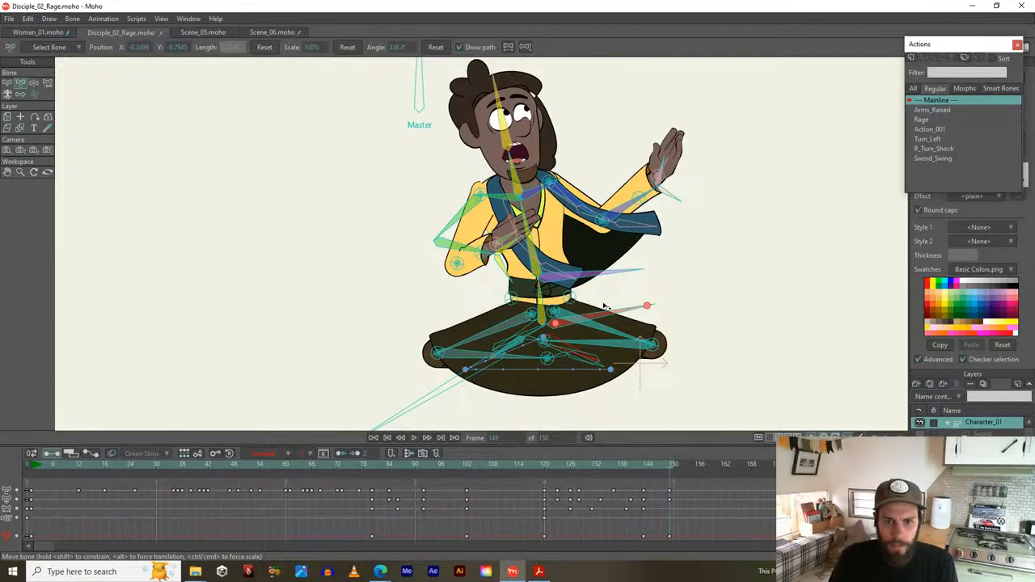
{"action": "left_click", "coordinate": [617, 276]}
{"action": "left_click_drag", "start_coordinate": [617, 275], "coordinate": [608, 326]}
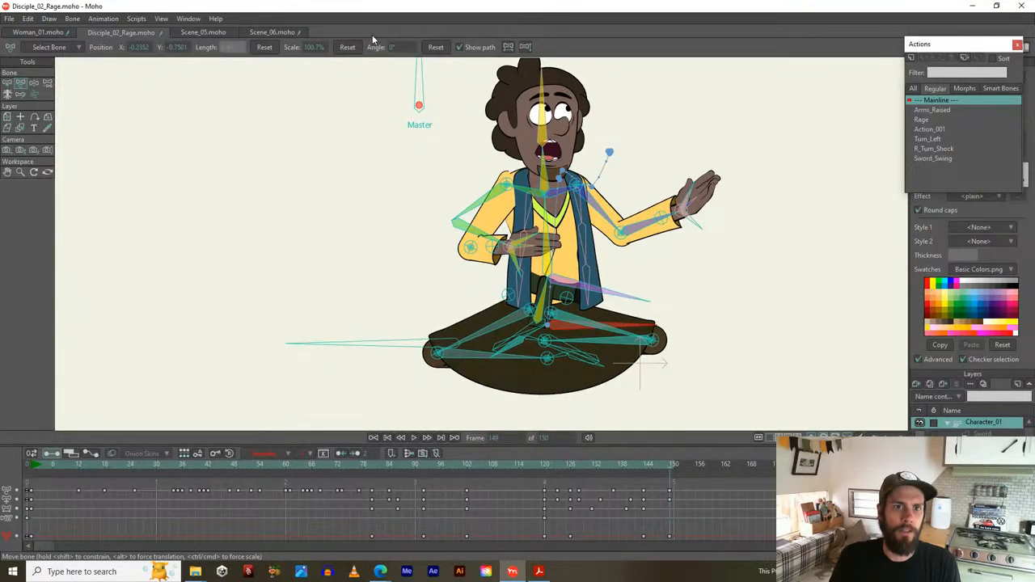
{"action": "left_click", "coordinate": [347, 49]}
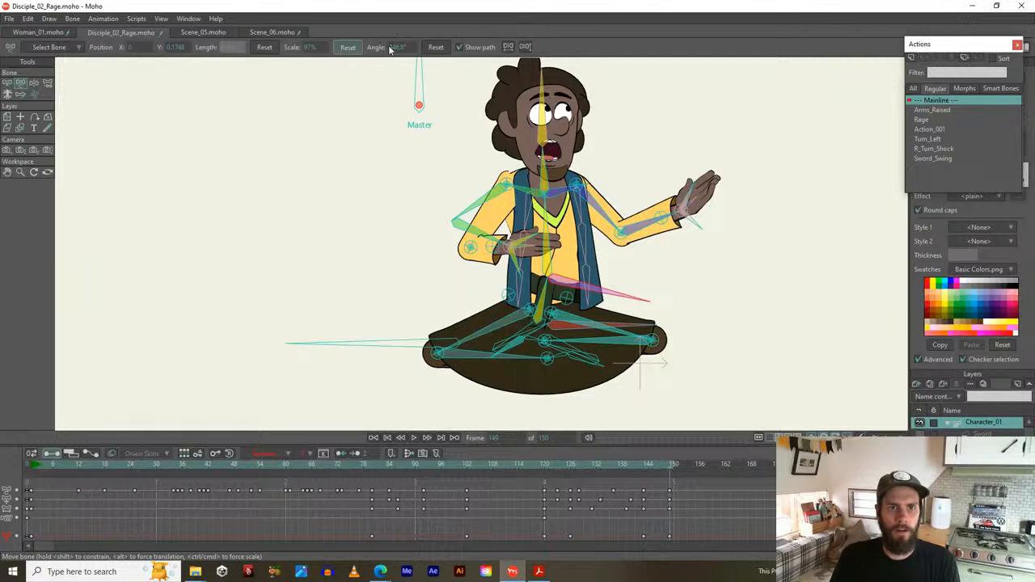
{"action": "left_click", "coordinate": [435, 47]}
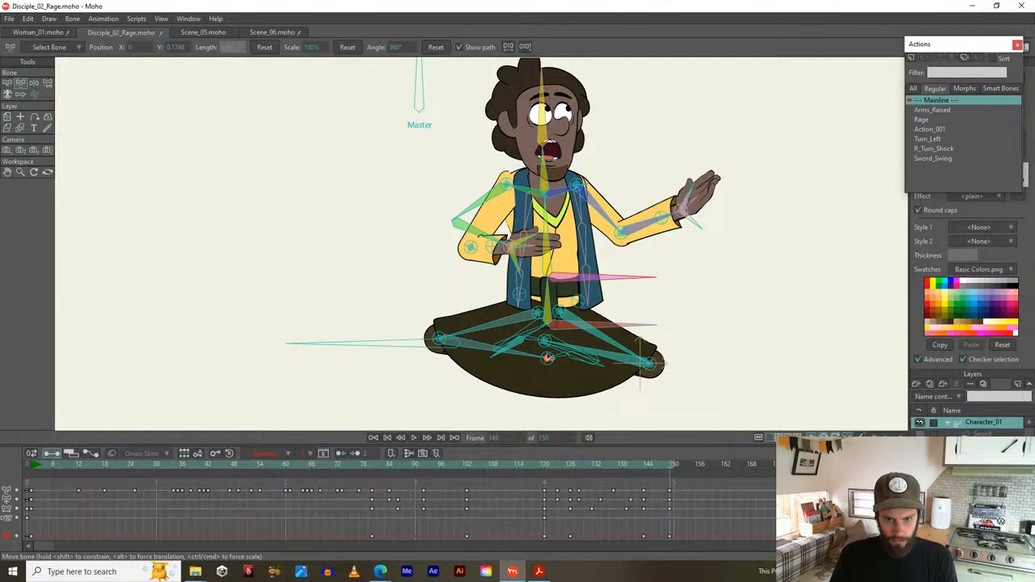
Reposition the right leg's tucked foot bone to about X -0.2132, Y -0.7572 at frame 149
{"action": "scroll", "coordinate": [550, 356], "scroll_direction": "up", "scroll_amount": 2}
{"action": "left_click_drag", "start_coordinate": [542, 335], "coordinate": [551, 316]}
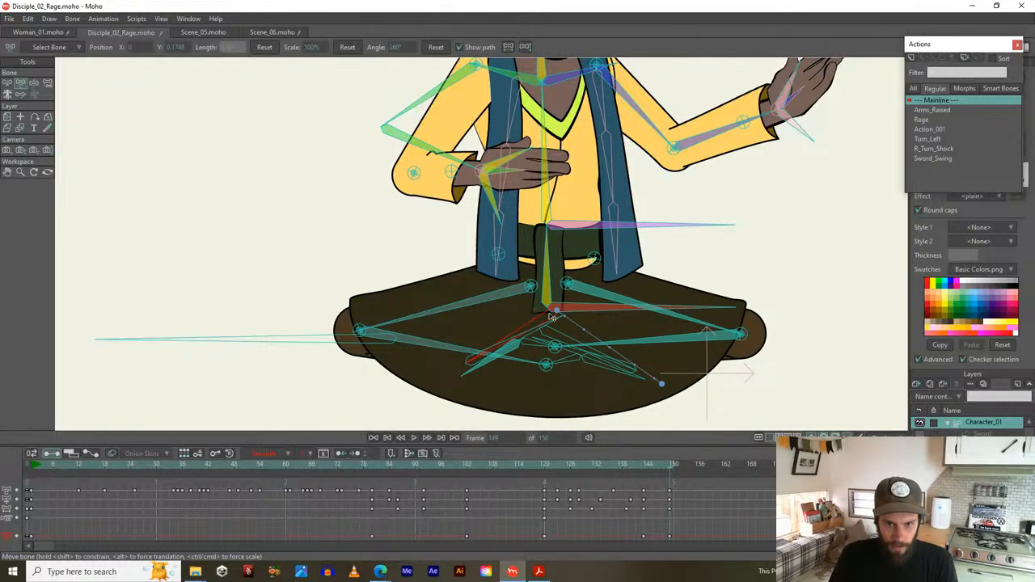
Lower the upper torso and the head at frame 149 so the character sinks into the shoulders
{"action": "left_click_drag", "start_coordinate": [569, 251], "coordinate": [574, 380]}
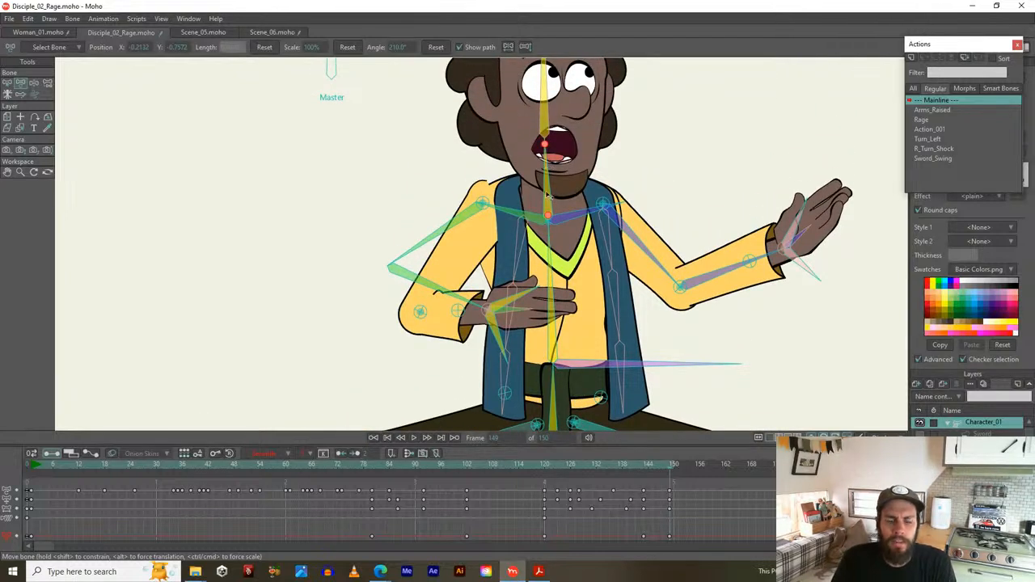
{"action": "left_click_drag", "start_coordinate": [549, 236], "coordinate": [536, 243]}
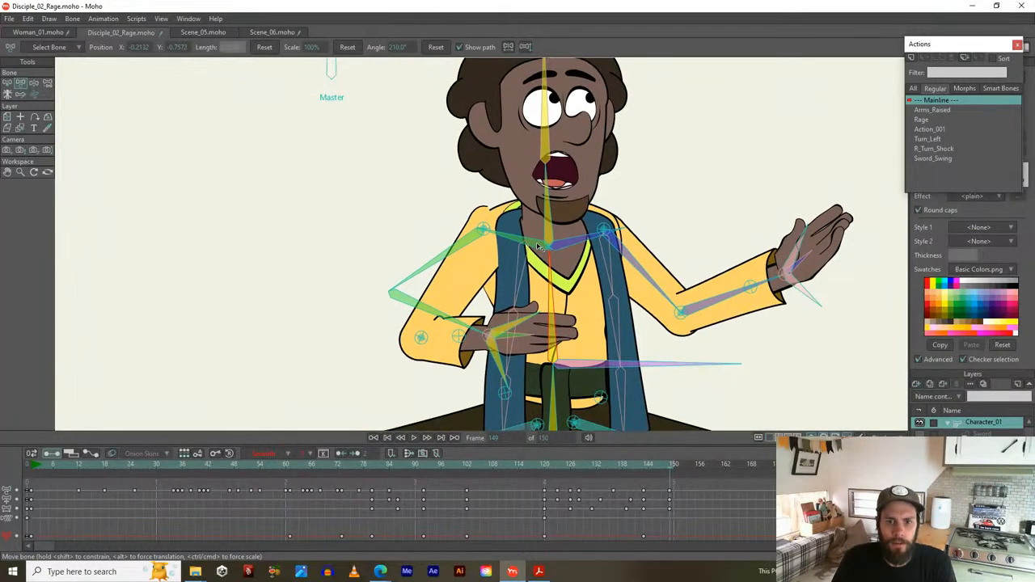
{"action": "left_click_drag", "start_coordinate": [544, 164], "coordinate": [504, 207]}
Select the shoulder bones and reset their angle at frame 149
{"action": "scroll", "coordinate": [559, 202], "scroll_direction": "down", "scroll_amount": 3}
{"action": "left_click", "coordinate": [438, 197]}
{"action": "left_click", "coordinate": [467, 192]}
{"action": "left_click", "coordinate": [434, 47]}
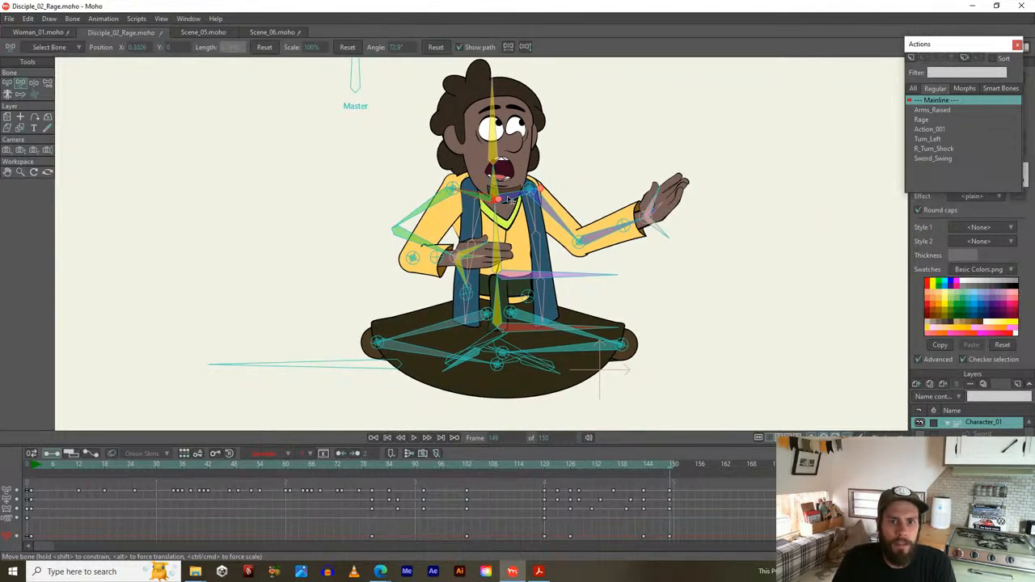
{"action": "scroll", "coordinate": [489, 161], "scroll_direction": "up", "scroll_amount": 2}
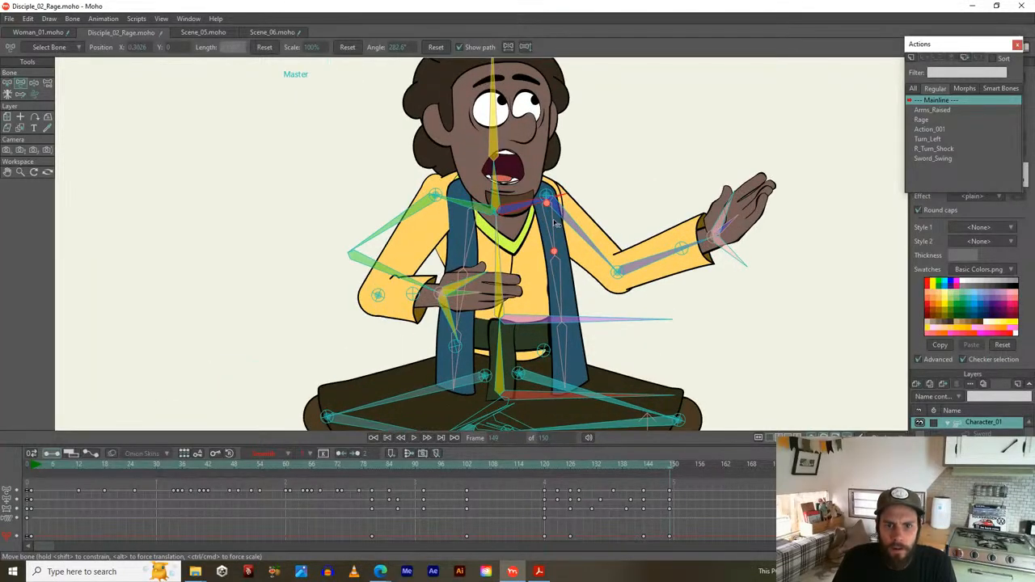
{"action": "scroll", "coordinate": [546, 196], "scroll_direction": "down", "scroll_amount": 3}
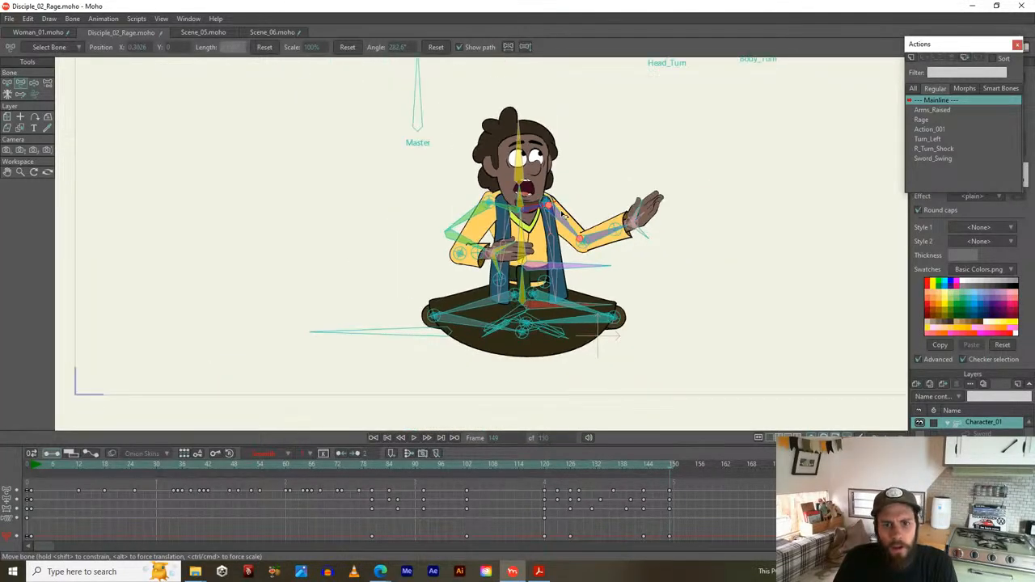
Reset the right forearm bone's position at frame 149 so it rejoins the upper arm at the elbow
{"action": "left_click", "coordinate": [692, 121]}
{"action": "mouse_move", "coordinate": [693, 121]}
{"action": "left_mouse_down"}
{"action": "mouse_move", "coordinate": [682, 120]}
{"action": "mouse_move", "coordinate": [693, 121]}
{"action": "left_mouse_up"}
{"action": "scroll", "coordinate": [567, 221], "scroll_direction": "up", "scroll_amount": 3}
{"action": "left_click_drag", "start_coordinate": [502, 299], "coordinate": [614, 174]}
{"action": "mouse_move", "coordinate": [409, 224]}
{"action": "left_mouse_down"}
{"action": "mouse_move", "coordinate": [389, 228]}
{"action": "mouse_move", "coordinate": [416, 234]}
{"action": "left_mouse_up"}
{"action": "left_click_drag", "start_coordinate": [429, 286], "coordinate": [411, 324]}
{"action": "left_click", "coordinate": [411, 325]}
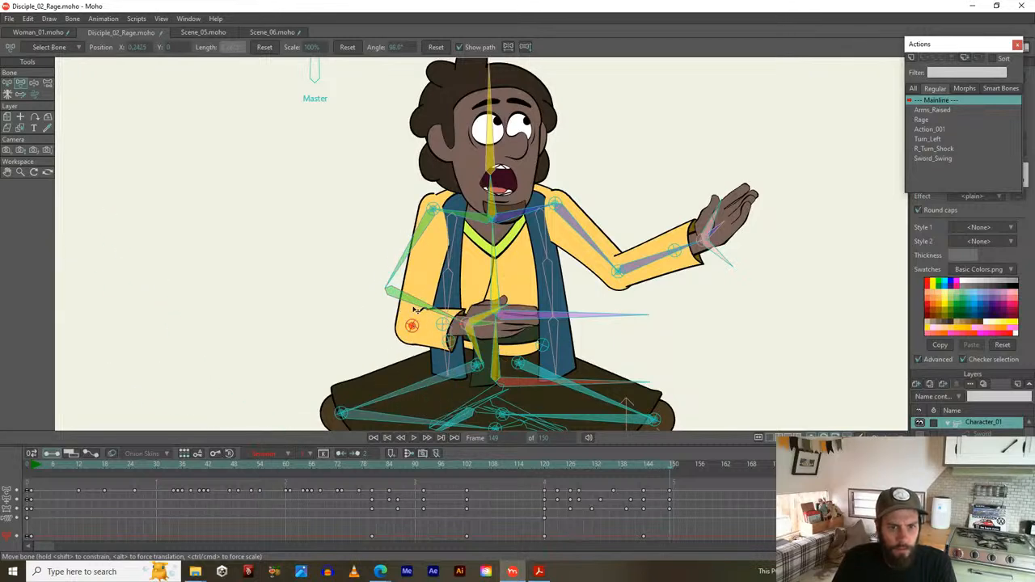
{"action": "left_click", "coordinate": [265, 47]}
Raise the left upper arm at frame 149 and bend its forearm inward so the hand rests on the forehead
{"action": "left_click", "coordinate": [620, 273]}
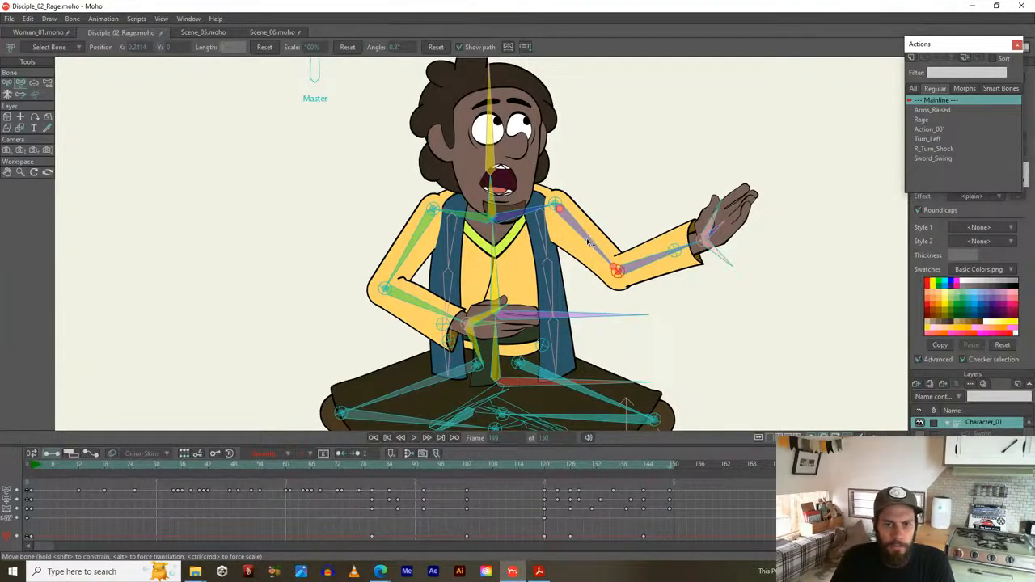
{"action": "scroll", "coordinate": [591, 242], "scroll_direction": "down", "scroll_amount": 3}
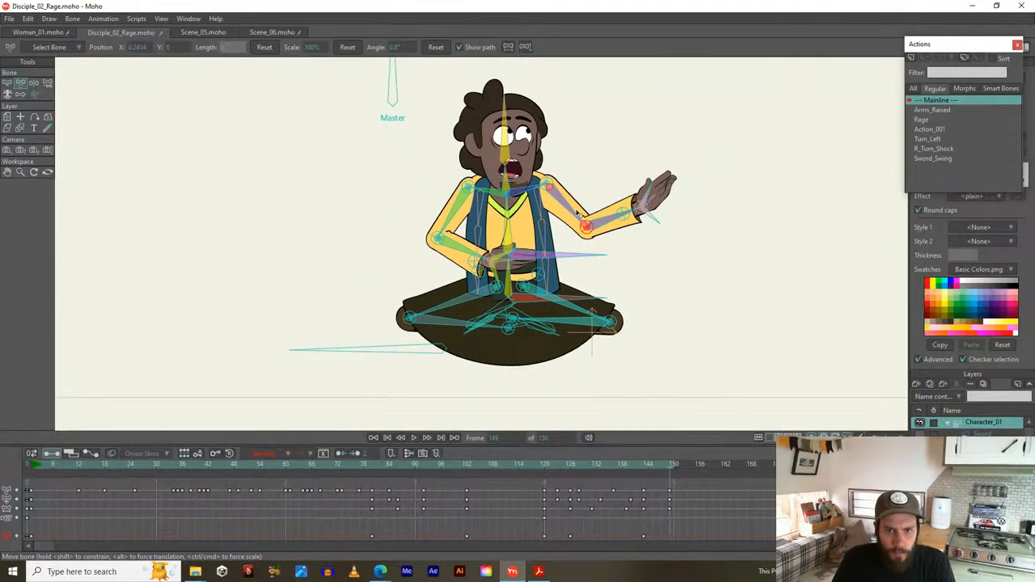
{"action": "left_click_drag", "start_coordinate": [567, 212], "coordinate": [582, 173]}
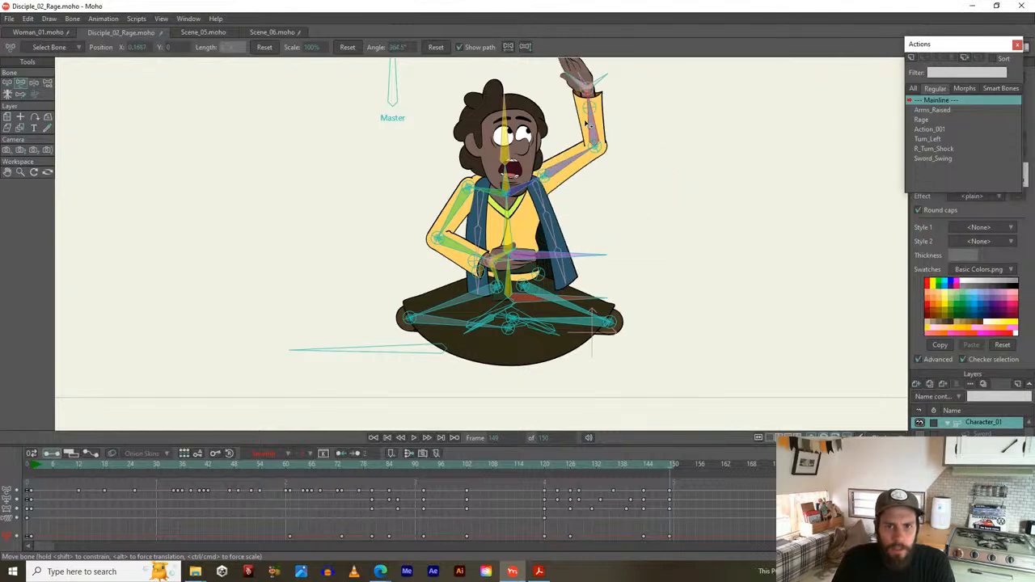
{"action": "left_click_drag", "start_coordinate": [594, 128], "coordinate": [534, 133]}
{"action": "scroll", "coordinate": [511, 190], "scroll_direction": "up", "scroll_amount": 3}
{"action": "scroll", "coordinate": [511, 190], "scroll_direction": "down", "scroll_amount": 3}
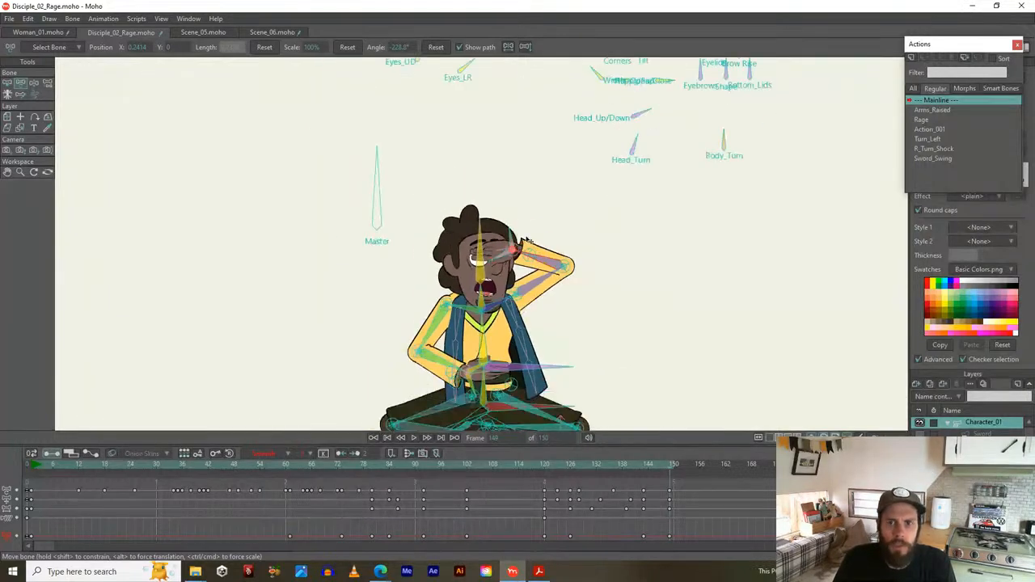
Lower the face with the Head_Up/Down control and set the Head_Turn control to 90° so the head faces forward
{"action": "left_click_drag", "start_coordinate": [644, 119], "coordinate": [638, 149]}
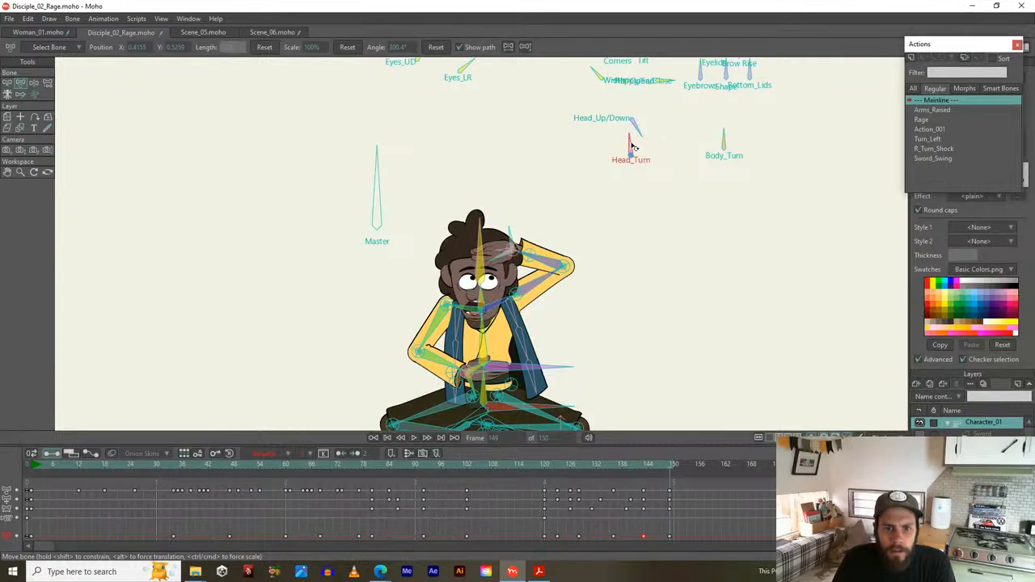
{"action": "left_click", "coordinate": [635, 144]}
{"action": "scroll", "coordinate": [635, 148], "scroll_direction": "up", "scroll_amount": 2}
{"action": "left_click_drag", "start_coordinate": [633, 146], "coordinate": [609, 191]}
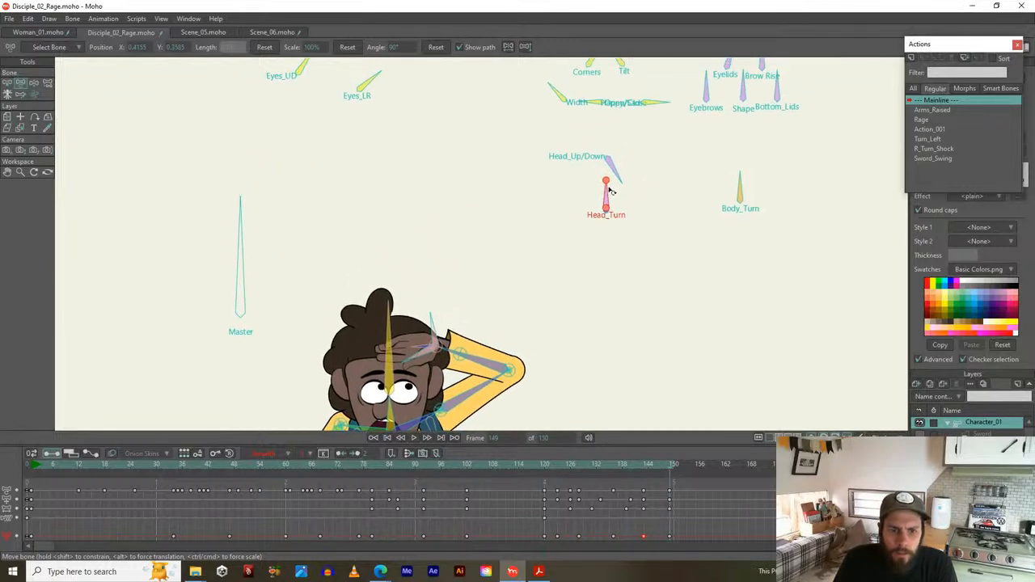
Close the eyes with the face controls and set the Eyebrows control to 180° at frame 149
{"action": "scroll", "coordinate": [611, 190], "scroll_direction": "down", "scroll_amount": 2}
{"action": "left_click_drag", "start_coordinate": [710, 75], "coordinate": [665, 119]}
{"action": "scroll", "coordinate": [602, 138], "scroll_direction": "up", "scroll_amount": 3}
{"action": "scroll", "coordinate": [601, 141], "scroll_direction": "down", "scroll_amount": 2}
{"action": "left_click_drag", "start_coordinate": [595, 162], "coordinate": [661, 19]}
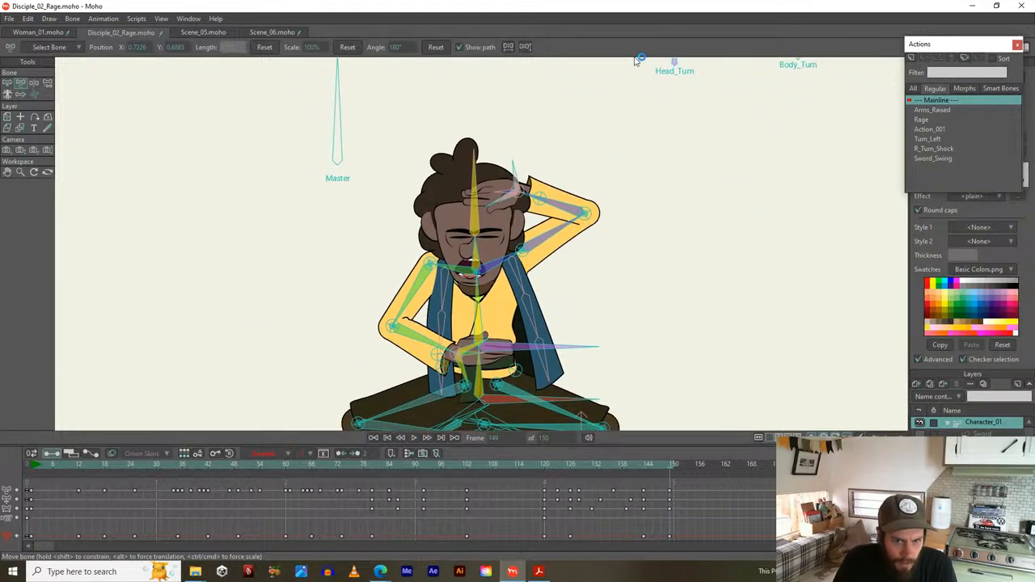
Scrub around frame 149 and on to frame 171 to examine how the hair, hands and vest dynamics settle
{"action": "scroll", "coordinate": [607, 129], "scroll_direction": "down", "scroll_amount": 2}
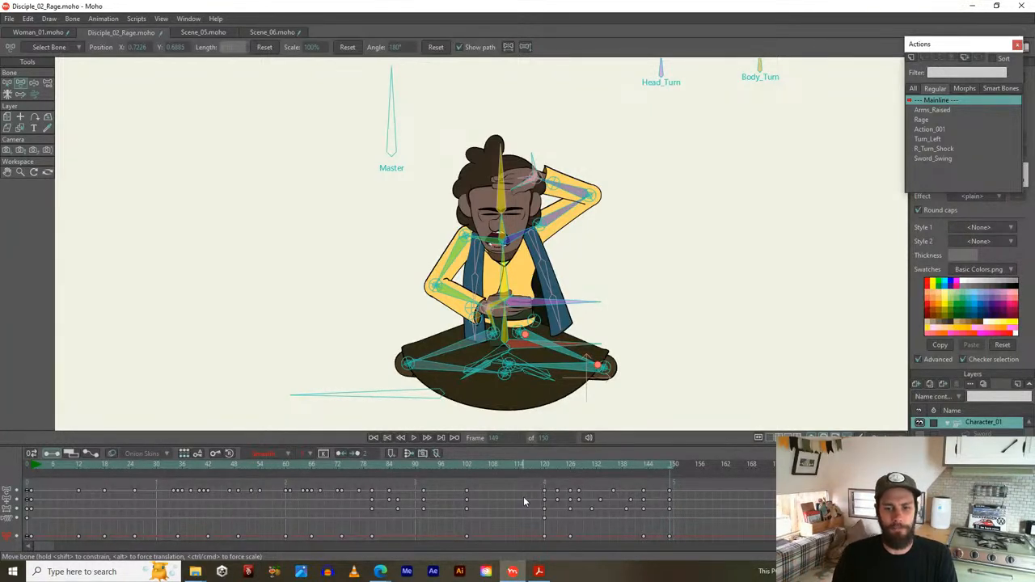
{"action": "left_click", "coordinate": [639, 465]}
{"action": "left_click_drag", "start_coordinate": [640, 466], "coordinate": [670, 466]}
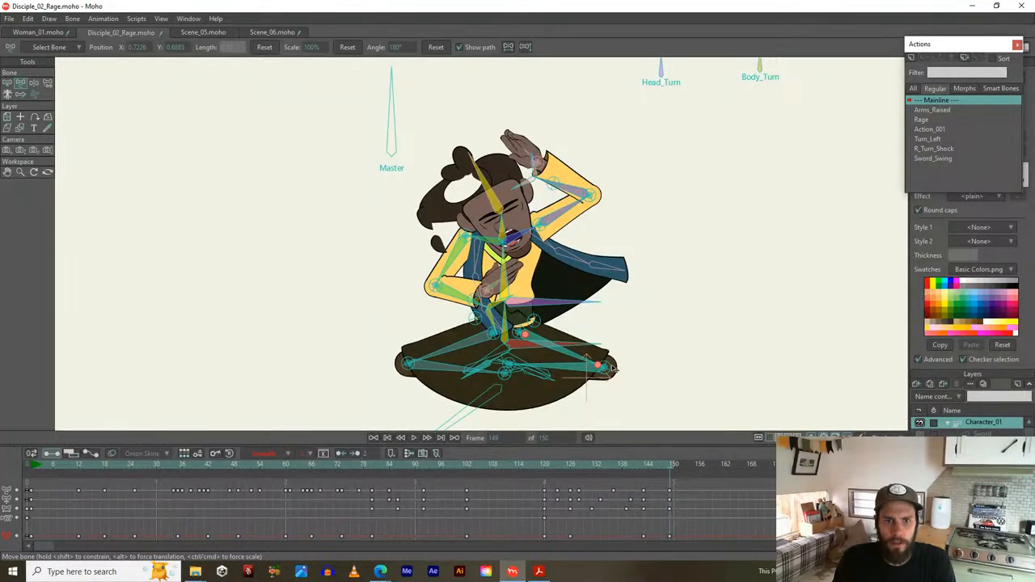
{"action": "left_click_drag", "start_coordinate": [566, 295], "coordinate": [589, 313]}
{"action": "scroll", "coordinate": [521, 294], "scroll_direction": "up", "scroll_amount": 4}
{"action": "left_click_drag", "start_coordinate": [493, 162], "coordinate": [472, 312]}
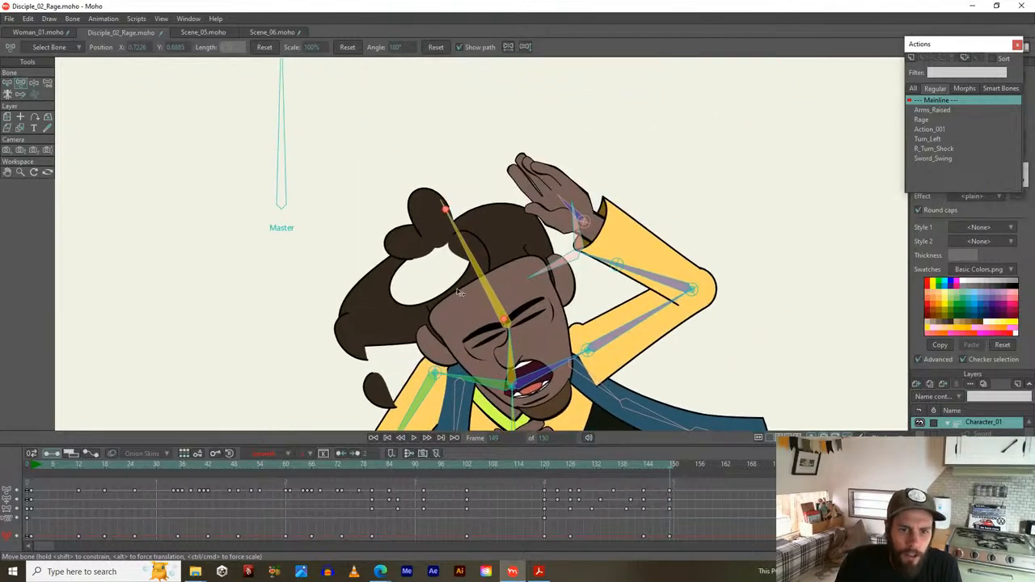
{"action": "scroll", "coordinate": [458, 293], "scroll_direction": "up", "scroll_amount": 2}
{"action": "scroll", "coordinate": [399, 286], "scroll_direction": "down", "scroll_amount": 1}
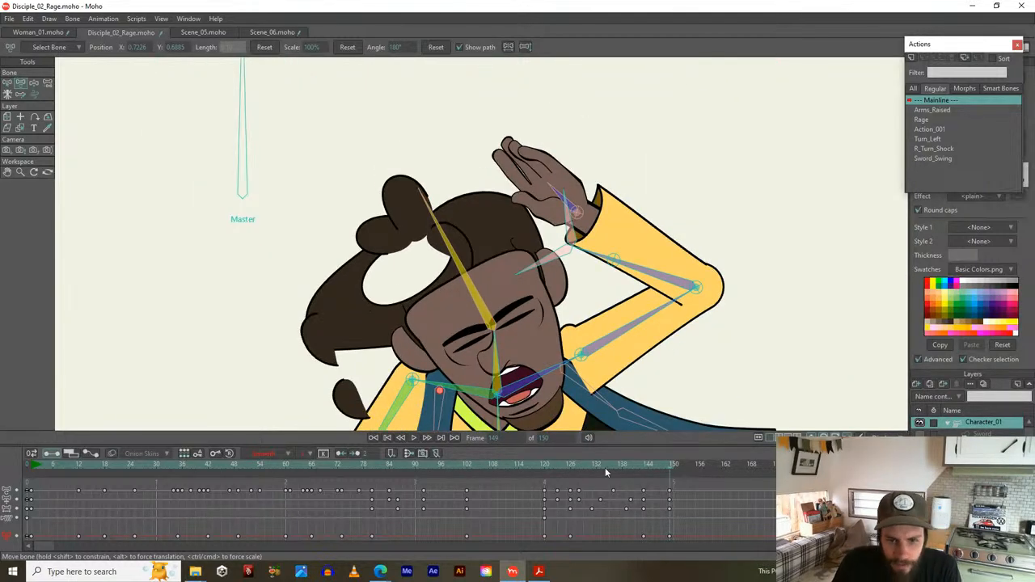
{"action": "left_click", "coordinate": [705, 464]}
{"action": "left_click_drag", "start_coordinate": [701, 467], "coordinate": [765, 454]}
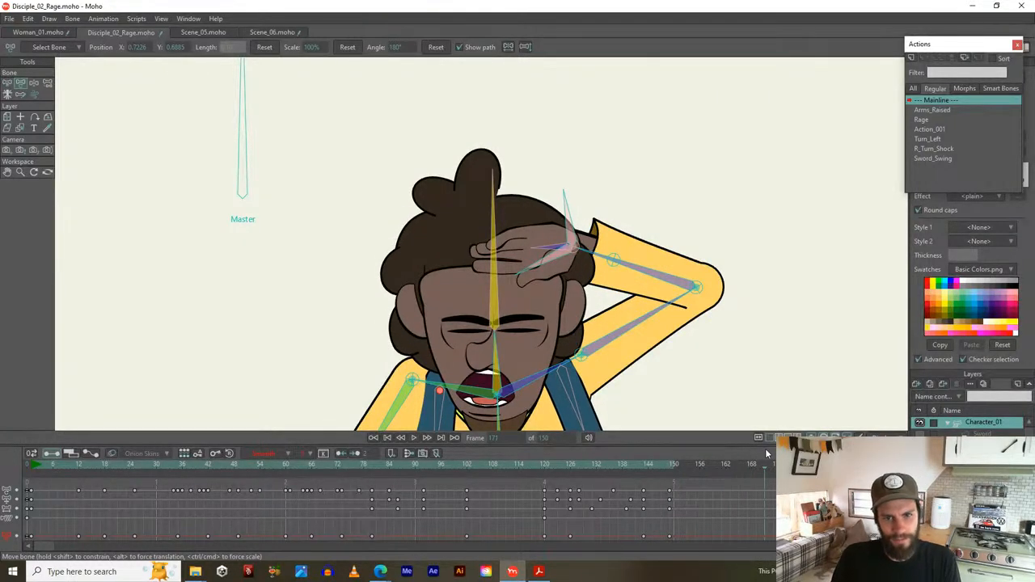
Scrub from frame 120 to frame 149 to examine the drop from standing into the cross-legged pose
{"action": "left_click_drag", "start_coordinate": [453, 466], "coordinate": [577, 464]}
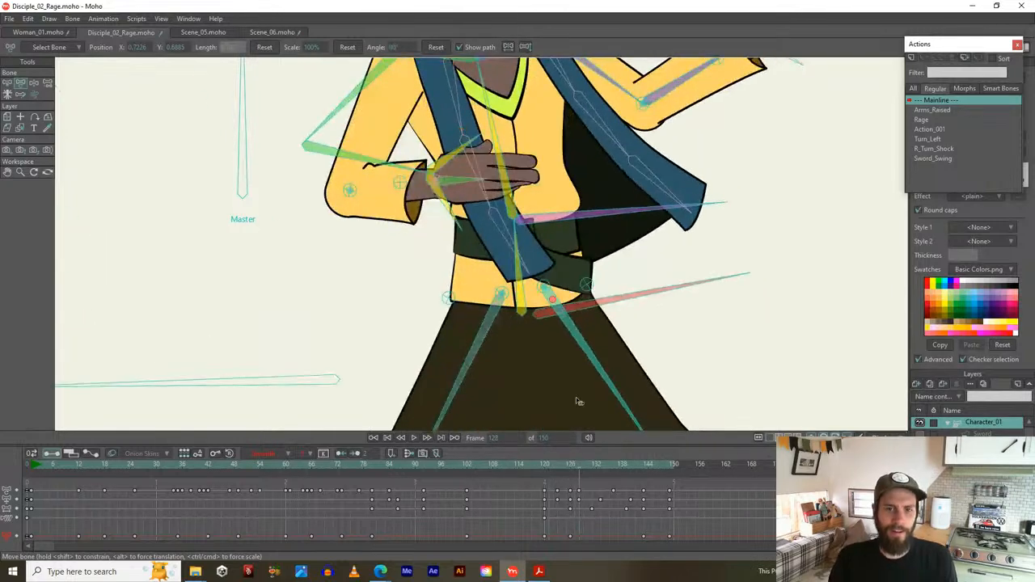
{"action": "scroll", "coordinate": [561, 332], "scroll_direction": "down", "scroll_amount": 3}
{"action": "left_click_drag", "start_coordinate": [561, 332], "coordinate": [574, 361]}
{"action": "left_click_drag", "start_coordinate": [577, 464], "coordinate": [657, 478]}
{"action": "scroll", "coordinate": [635, 377], "scroll_direction": "down", "scroll_amount": 2}
{"action": "left_click_drag", "start_coordinate": [635, 374], "coordinate": [636, 307]}
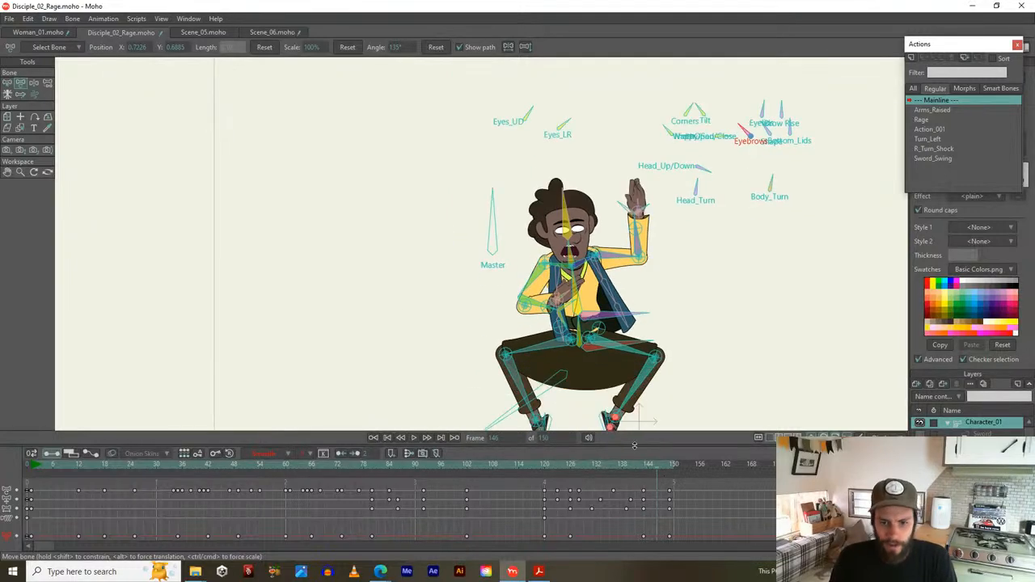
{"action": "left_click_drag", "start_coordinate": [658, 467], "coordinate": [670, 464]}
{"action": "scroll", "coordinate": [670, 236], "scroll_direction": "up", "scroll_amount": 2}
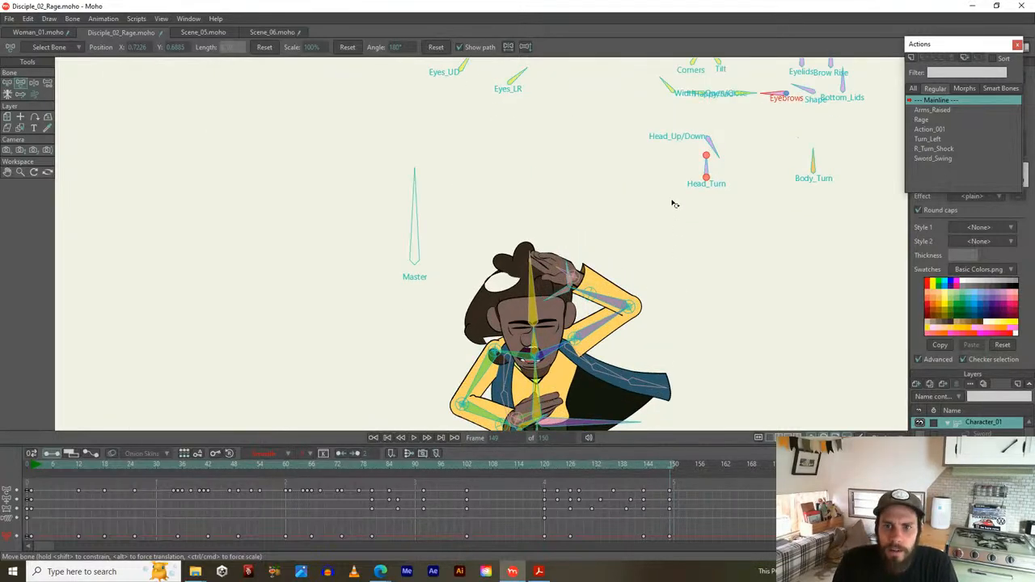
{"action": "left_click_drag", "start_coordinate": [672, 203], "coordinate": [688, 273]}
{"action": "left_click_drag", "start_coordinate": [640, 243], "coordinate": [582, 207]}
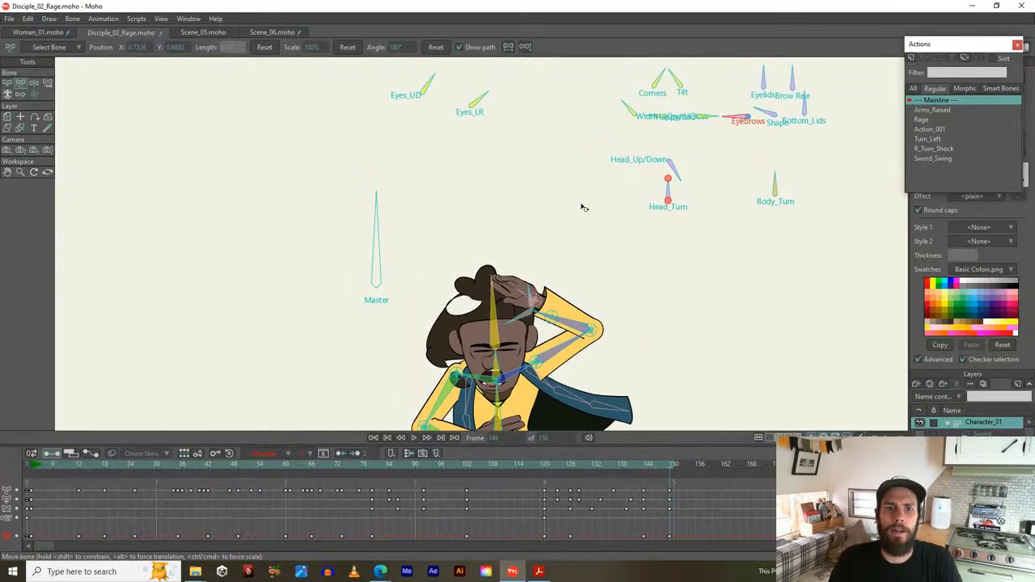
Adjust the mouth controls, including Width, and the brow controls at frame 149 to form a pained, clenched-teeth expression
{"action": "left_click_drag", "start_coordinate": [631, 109], "coordinate": [698, 127]}
{"action": "scroll", "coordinate": [653, 114], "scroll_direction": "up", "scroll_amount": 3}
{"action": "scroll", "coordinate": [693, 177], "scroll_direction": "down", "scroll_amount": 1}
{"action": "left_click_drag", "start_coordinate": [669, 208], "coordinate": [671, 110]}
{"action": "left_click_drag", "start_coordinate": [739, 65], "coordinate": [719, 118]}
{"action": "left_click_drag", "start_coordinate": [718, 80], "coordinate": [712, 75]}
{"action": "left_click_drag", "start_coordinate": [647, 92], "coordinate": [681, 93]}
{"action": "left_click_drag", "start_coordinate": [754, 69], "coordinate": [750, 61]}
{"action": "left_click_drag", "start_coordinate": [649, 65], "coordinate": [656, 62]}
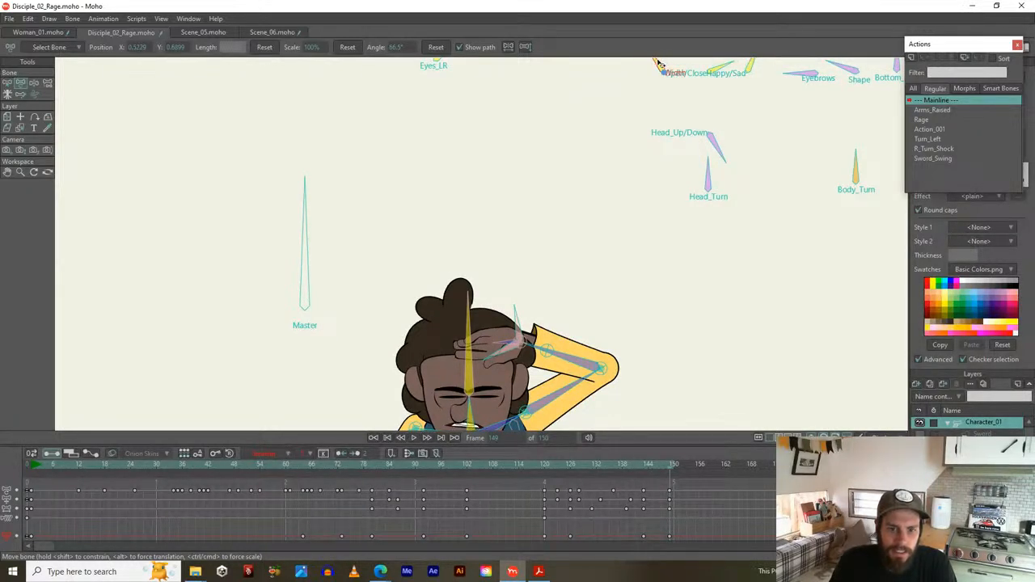
Raise the right arm at frame 149 and bend its forearm so the hand reaches the head like the other arm
{"action": "scroll", "coordinate": [642, 219], "scroll_direction": "down", "scroll_amount": 2}
{"action": "left_click_drag", "start_coordinate": [629, 247], "coordinate": [618, 108]}
{"action": "scroll", "coordinate": [608, 165], "scroll_direction": "up", "scroll_amount": 3}
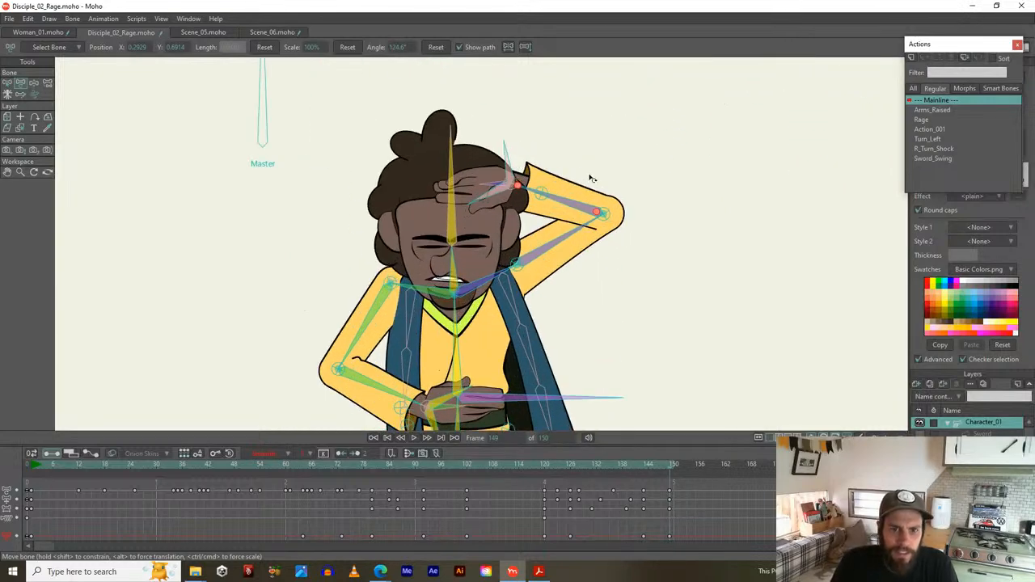
{"action": "scroll", "coordinate": [572, 212], "scroll_direction": "down", "scroll_amount": 2}
{"action": "left_click_drag", "start_coordinate": [404, 328], "coordinate": [451, 190]}
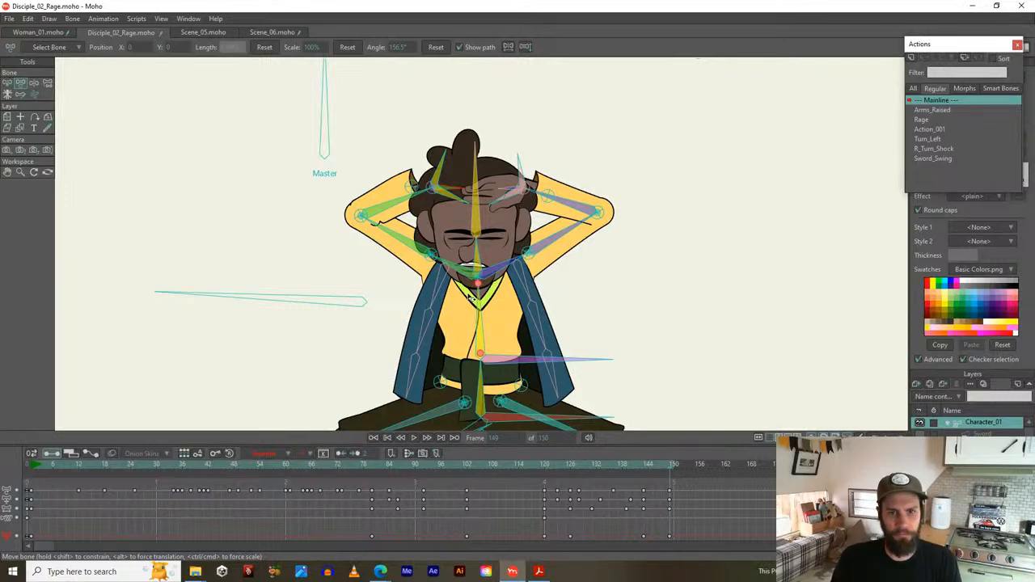
Refine the right upper arm and forearm angles so the hand overlaps the forehead
{"action": "scroll", "coordinate": [480, 278], "scroll_direction": "up", "scroll_amount": 3}
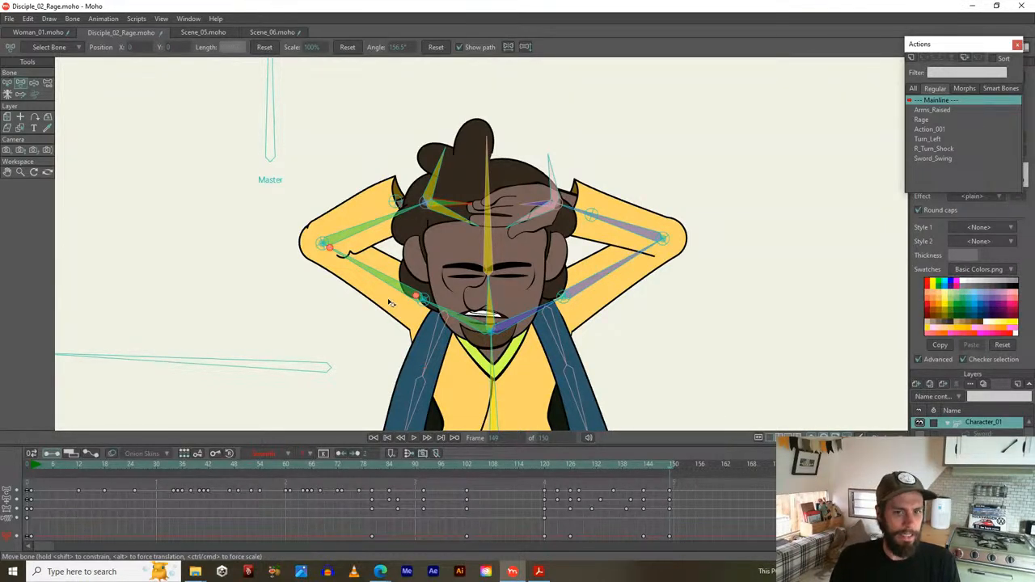
{"action": "scroll", "coordinate": [388, 300], "scroll_direction": "down", "scroll_amount": 1}
{"action": "scroll", "coordinate": [388, 301], "scroll_direction": "up", "scroll_amount": 1}
{"action": "left_click_drag", "start_coordinate": [378, 212], "coordinate": [374, 255]}
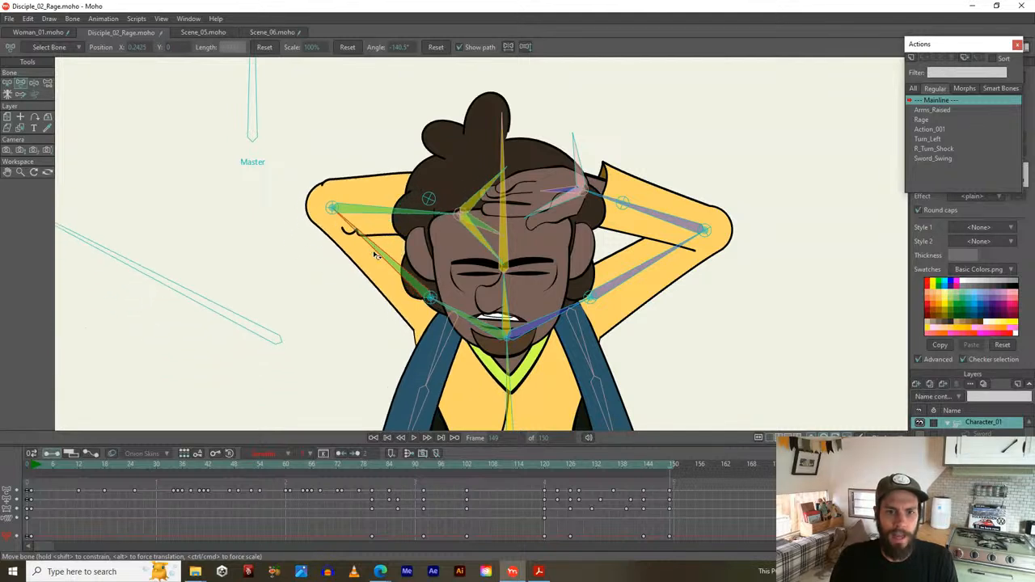
{"action": "left_click_drag", "start_coordinate": [395, 219], "coordinate": [397, 195]}
Squash the chest bone and lower the head at frame 149 so the torso slumps forward
{"action": "left_click_drag", "start_coordinate": [647, 265], "coordinate": [537, 157]}
{"action": "scroll", "coordinate": [529, 224], "scroll_direction": "down", "scroll_amount": 4}
{"action": "left_click_drag", "start_coordinate": [522, 300], "coordinate": [508, 180]}
{"action": "scroll", "coordinate": [508, 179], "scroll_direction": "down", "scroll_amount": 2}
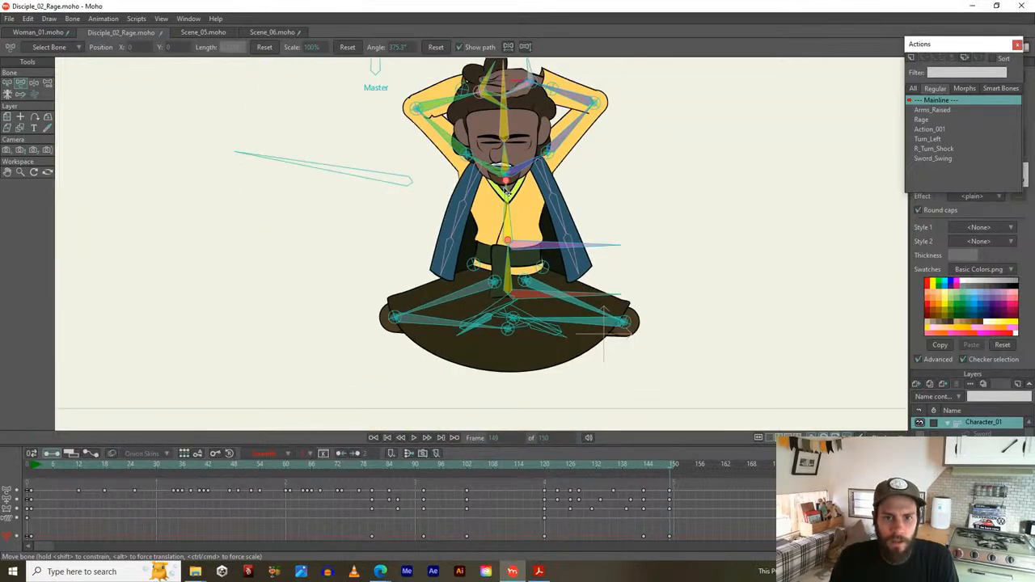
{"action": "scroll", "coordinate": [506, 187], "scroll_direction": "up", "scroll_amount": 4}
{"action": "left_click_drag", "start_coordinate": [508, 237], "coordinate": [511, 211]}
{"action": "left_click_drag", "start_coordinate": [506, 216], "coordinate": [474, 266]}
Readjust both arms at frame 149 so the two hands clasp the top of the lowered head
{"action": "left_click_drag", "start_coordinate": [420, 198], "coordinate": [411, 215]}
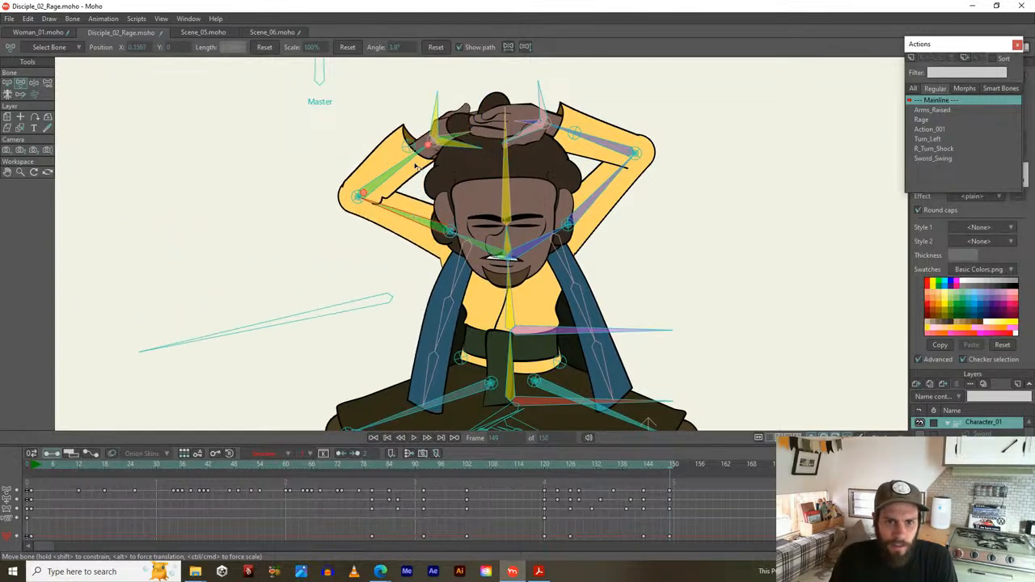
{"action": "left_click_drag", "start_coordinate": [420, 168], "coordinate": [483, 174]}
{"action": "mouse_move", "coordinate": [596, 196]}
{"action": "left_mouse_down"}
{"action": "mouse_move", "coordinate": [608, 201]}
{"action": "mouse_move", "coordinate": [604, 194]}
{"action": "left_mouse_up"}
{"action": "left_click_drag", "start_coordinate": [609, 152], "coordinate": [605, 159]}
{"action": "scroll", "coordinate": [598, 169], "scroll_direction": "down", "scroll_amount": 3}
{"action": "left_click_drag", "start_coordinate": [577, 254], "coordinate": [534, 332]}
{"action": "scroll", "coordinate": [578, 211], "scroll_direction": "up", "scroll_amount": 2}
{"action": "scroll", "coordinate": [578, 211], "scroll_direction": "down", "scroll_amount": 2}
At frame 148, turn on bone dynamics for the B_Chest bone, with both angle and scale enabled
{"action": "mouse_move", "coordinate": [640, 464]}
{"action": "left_mouse_down"}
{"action": "mouse_move", "coordinate": [693, 463]}
{"action": "mouse_move", "coordinate": [637, 462]}
{"action": "left_mouse_up"}
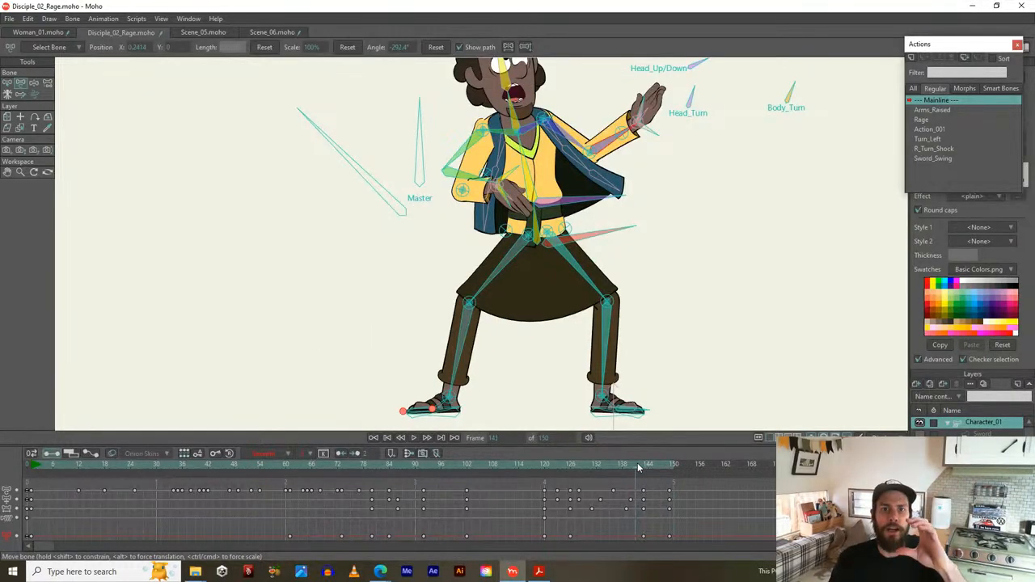
{"action": "left_click_drag", "start_coordinate": [637, 462], "coordinate": [667, 462]}
{"action": "scroll", "coordinate": [536, 322], "scroll_direction": "up", "scroll_amount": 3}
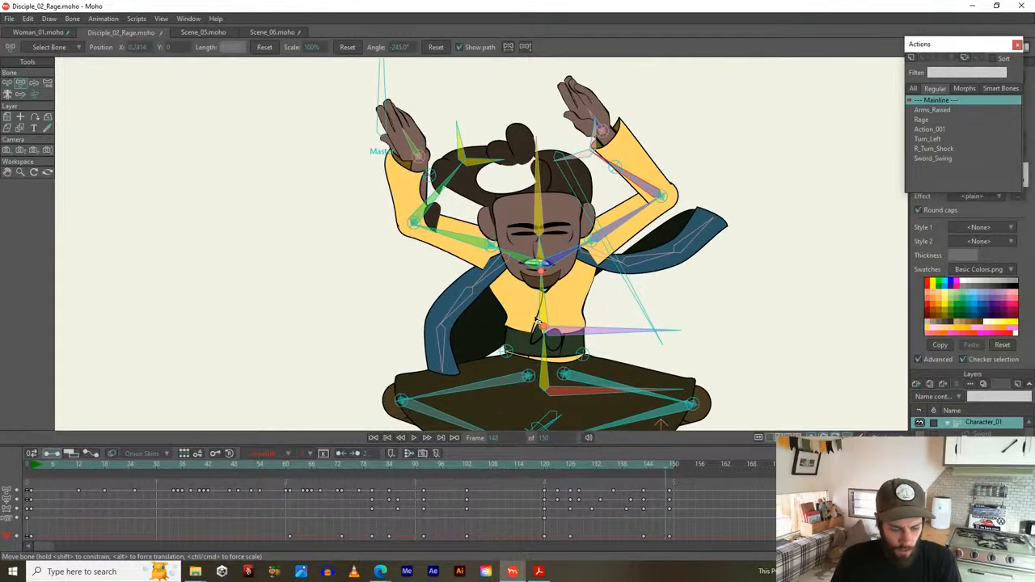
{"action": "left_click", "coordinate": [540, 321]}
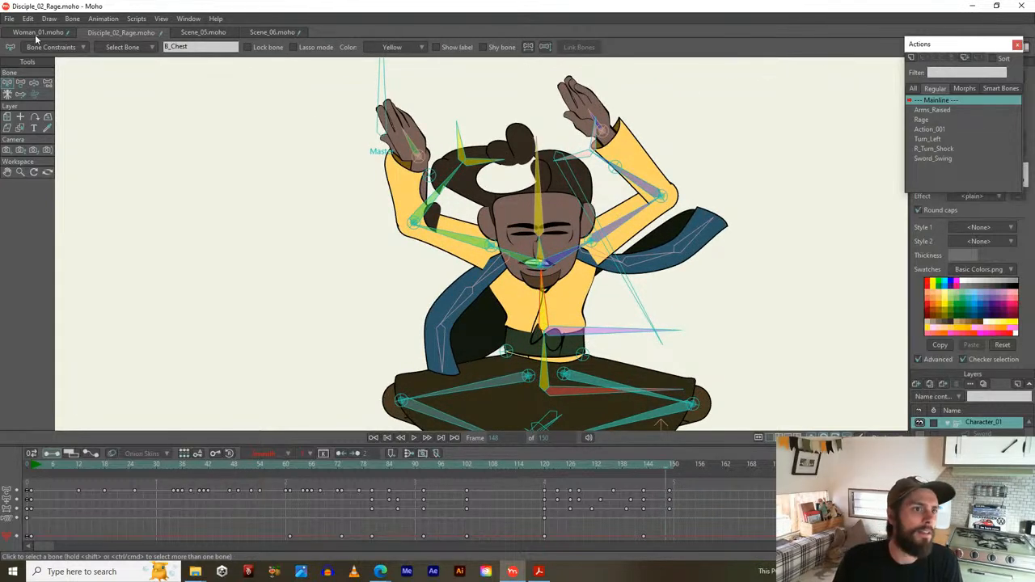
{"action": "left_click", "coordinate": [50, 47]}
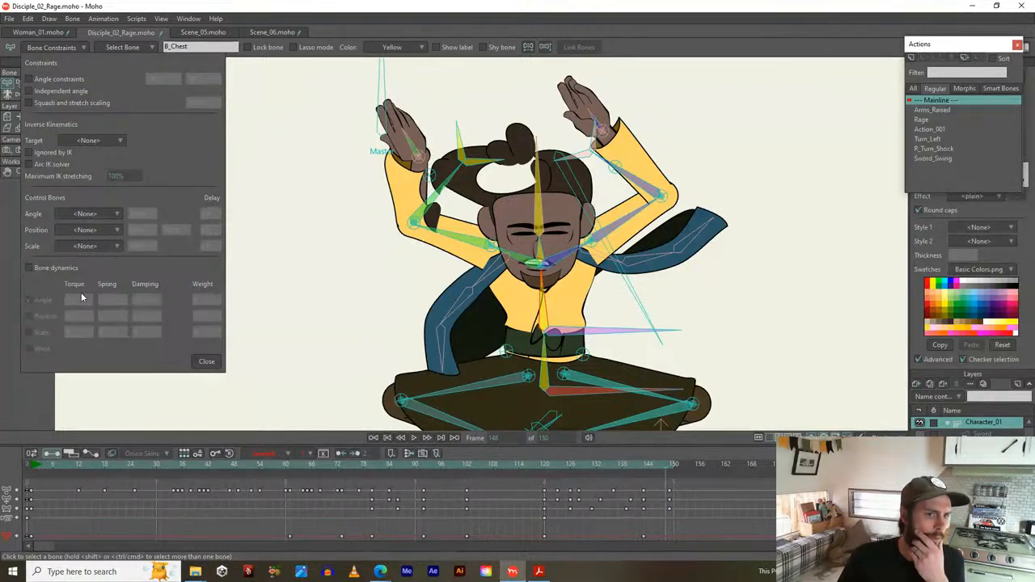
{"action": "left_click", "coordinate": [29, 268]}
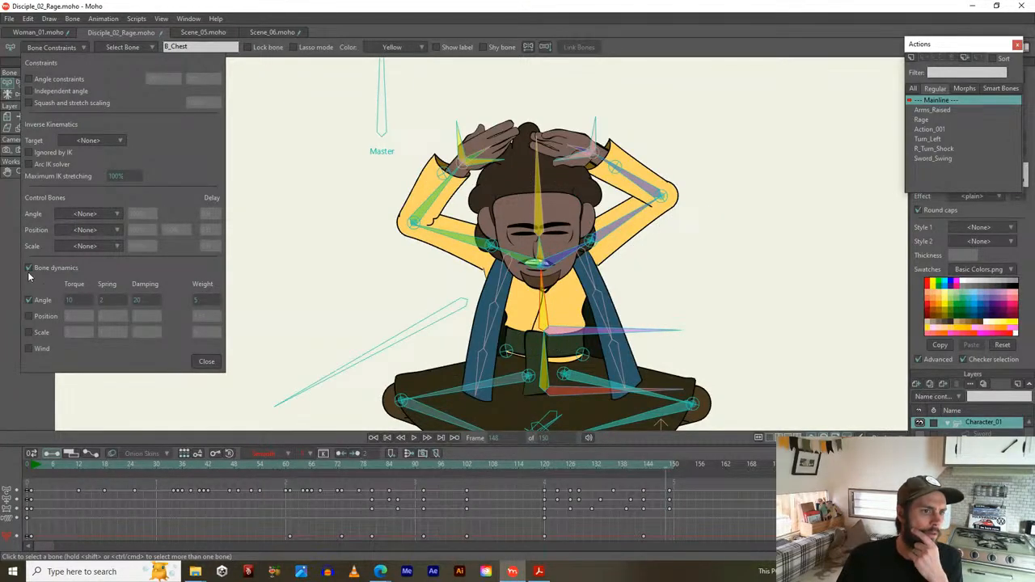
{"action": "left_click", "coordinate": [29, 331]}
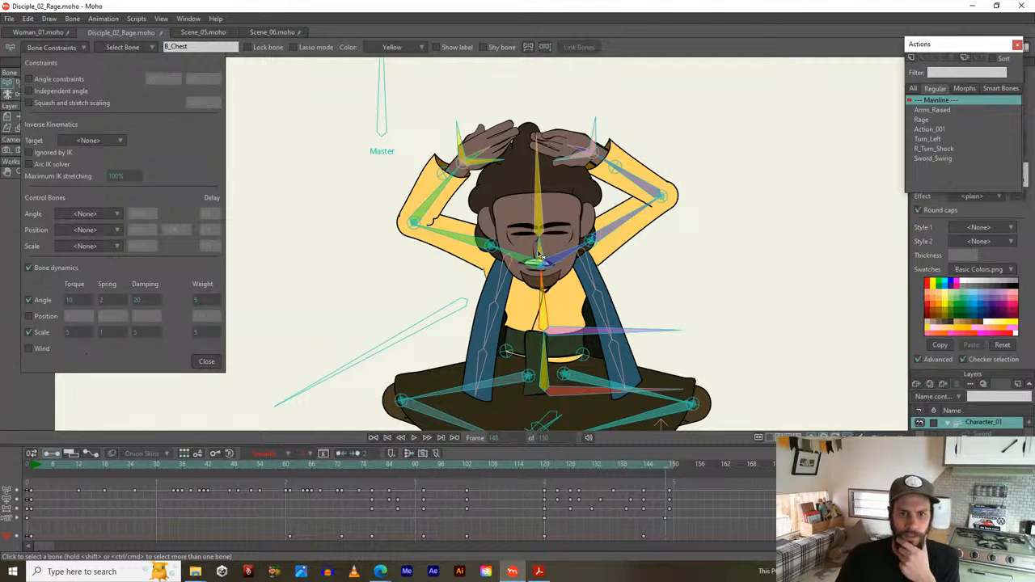
Turn on bone dynamics for the B_Neck bone as well, with both angle and scale enabled
{"action": "left_click", "coordinate": [540, 256]}
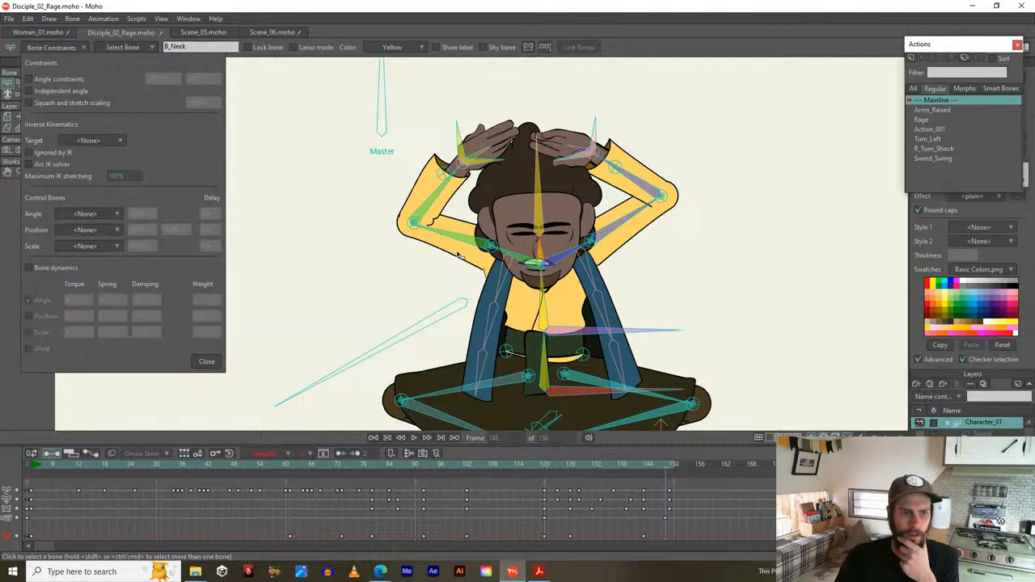
{"action": "left_click", "coordinate": [29, 267]}
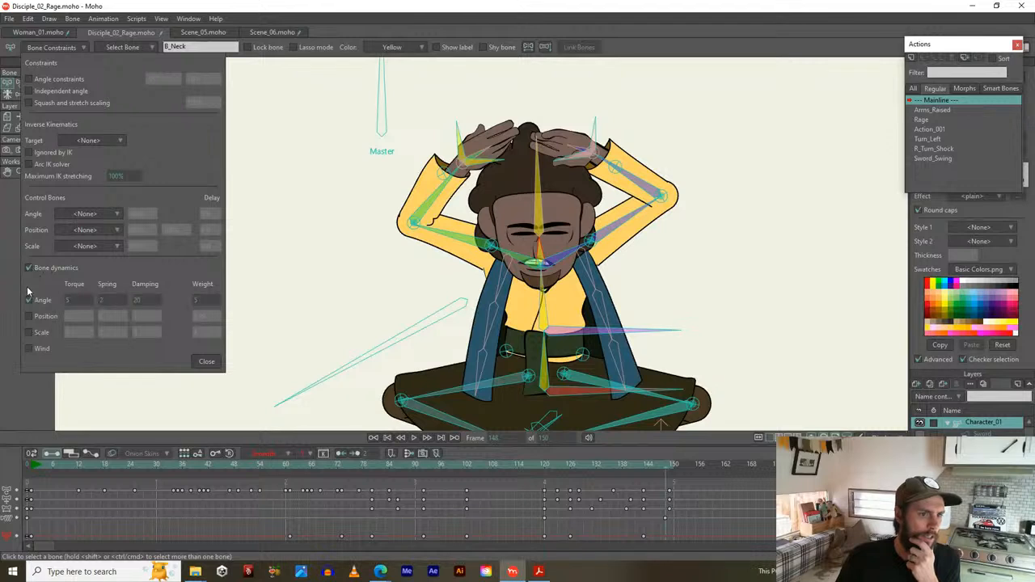
{"action": "left_click", "coordinate": [29, 332]}
{"action": "left_click", "coordinate": [206, 362]}
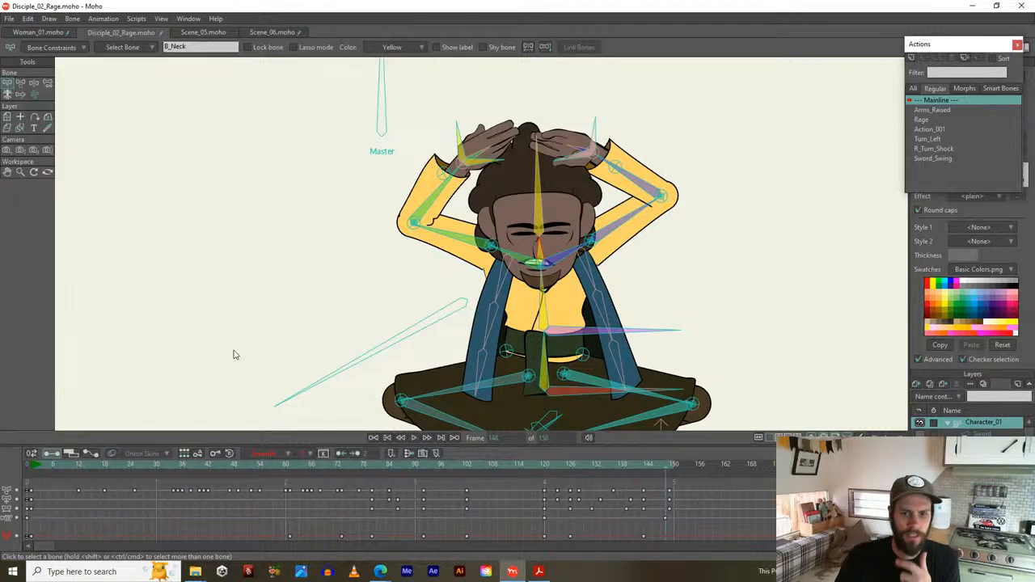
Extend the playback range to end at frame 177 and play back the animation
{"action": "scroll", "coordinate": [330, 302], "scroll_direction": "down", "scroll_amount": 3}
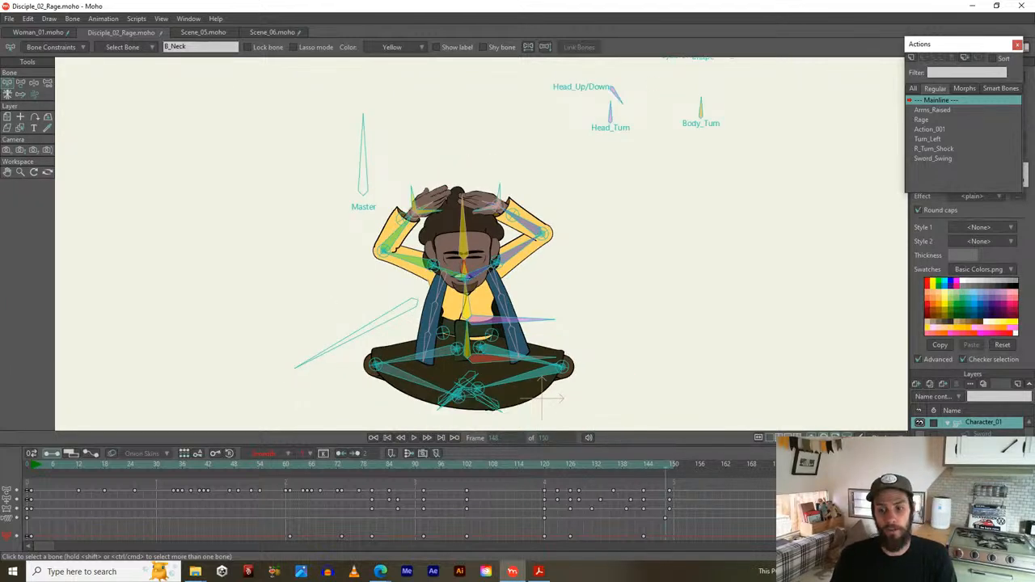
{"action": "right_click", "coordinate": [789, 464], "text": "alt"}
{"action": "scroll", "coordinate": [642, 260], "scroll_direction": "down", "scroll_amount": 2}
{"action": "key", "text": "space"}
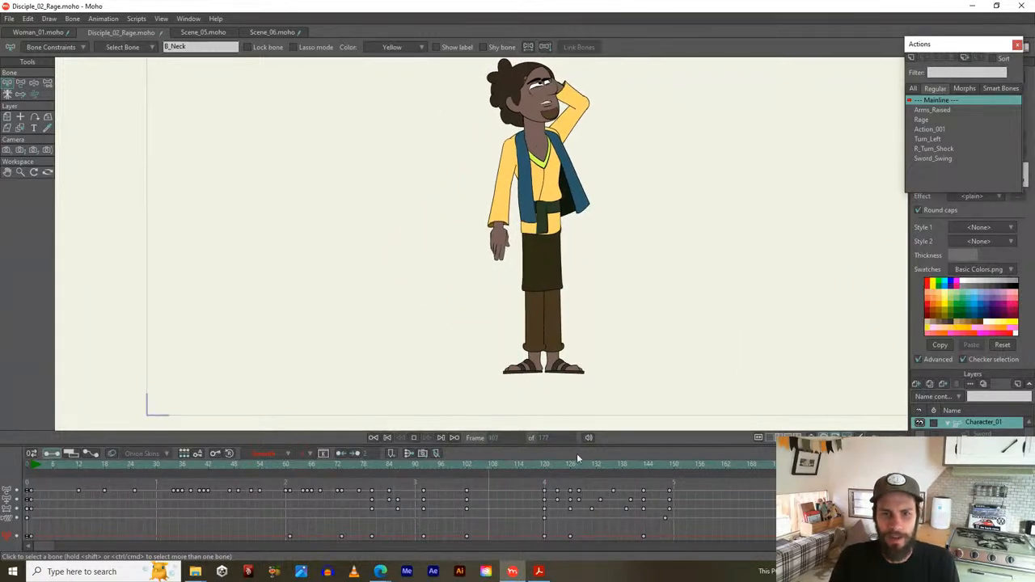
Delete the bone dynamics keyframe at frame 148
{"action": "key", "text": "space"}
{"action": "left_click_drag", "start_coordinate": [649, 464], "coordinate": [669, 466]}
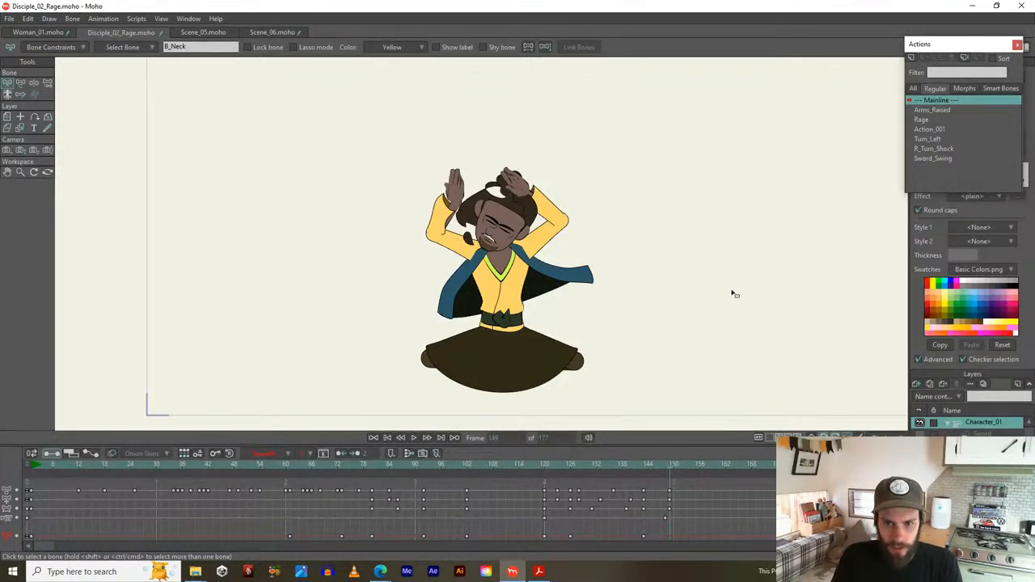
{"action": "left_click", "coordinate": [752, 347]}
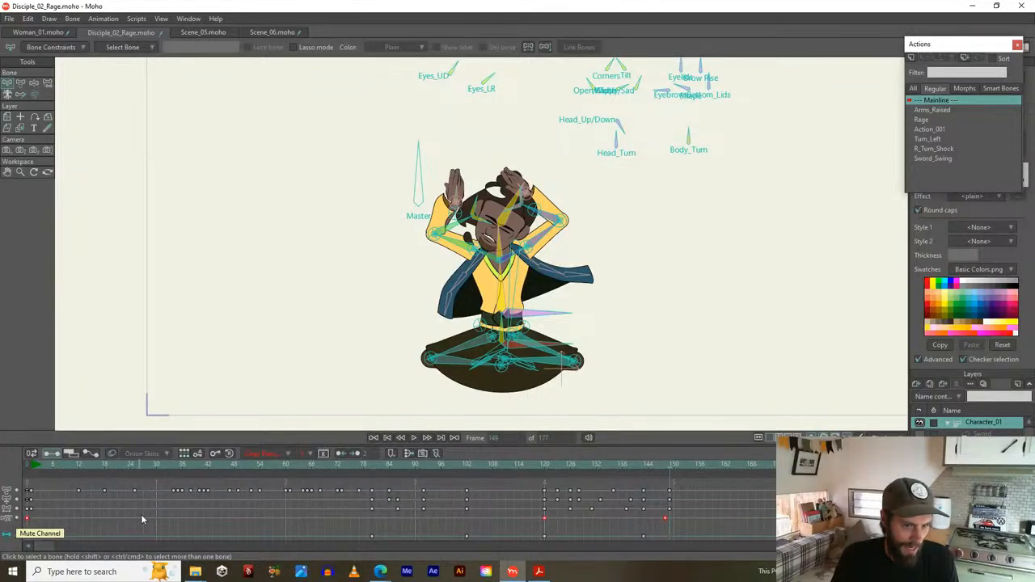
{"action": "left_click_drag", "start_coordinate": [654, 514], "coordinate": [682, 527]}
{"action": "key", "text": "Delete"}
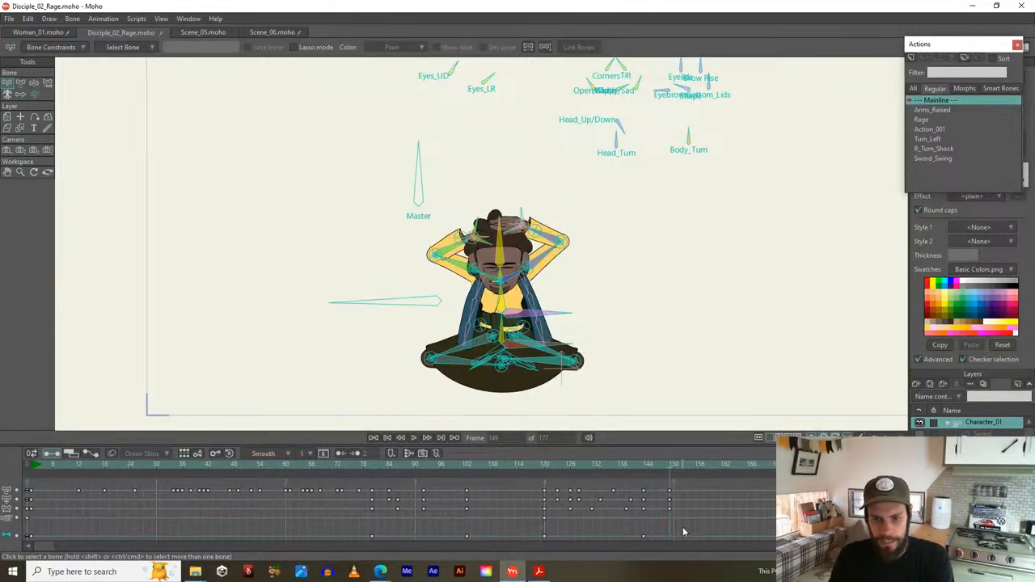
{"action": "left_click_drag", "start_coordinate": [639, 466], "coordinate": [668, 466]}
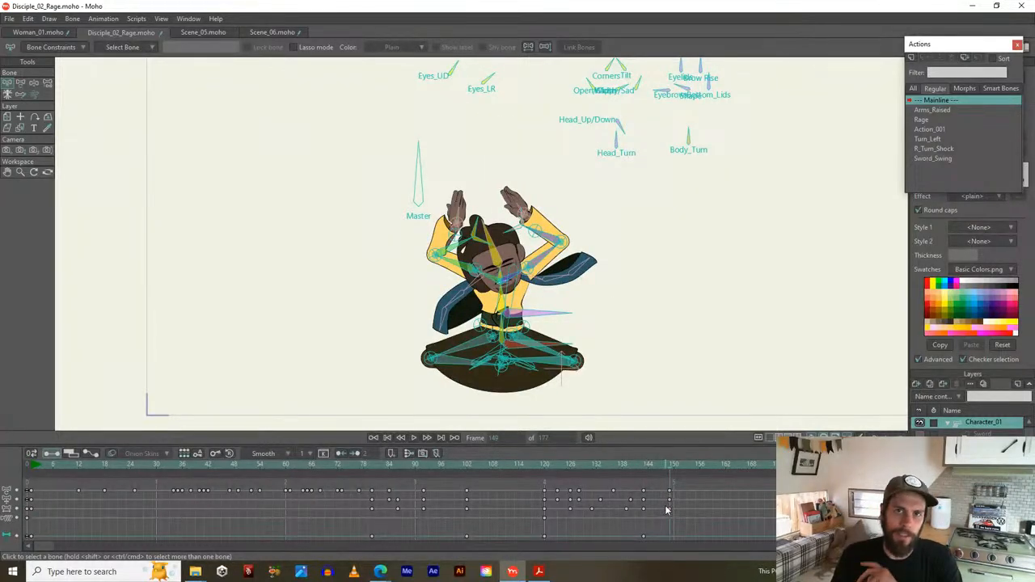
{"action": "mouse_move", "coordinate": [649, 466]}
{"action": "left_mouse_down"}
{"action": "mouse_move", "coordinate": [639, 466]}
{"action": "mouse_move", "coordinate": [668, 466]}
{"action": "left_mouse_up"}
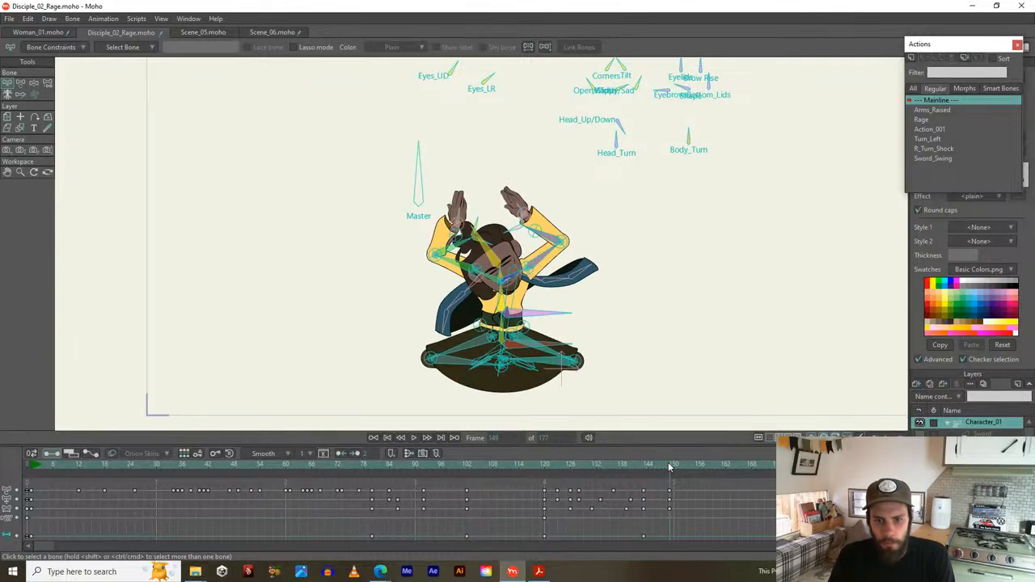
At frame 152, compress the neck bone to about 38.8% scale so the head sinks slightly
{"action": "scroll", "coordinate": [608, 358], "scroll_direction": "up", "scroll_amount": 3}
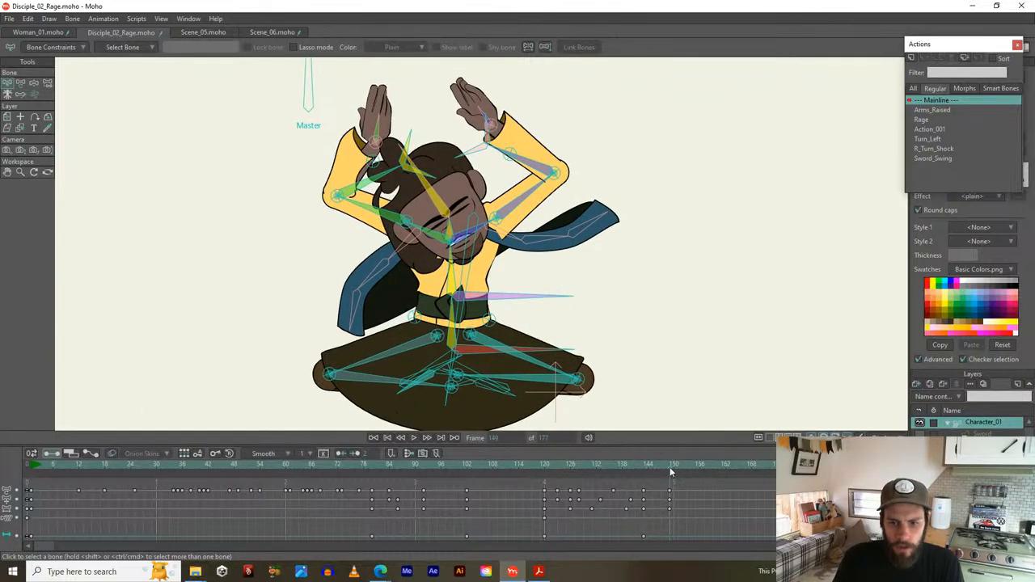
{"action": "left_click_drag", "start_coordinate": [655, 465], "coordinate": [683, 464]}
{"action": "scroll", "coordinate": [577, 308], "scroll_direction": "up", "scroll_amount": 3}
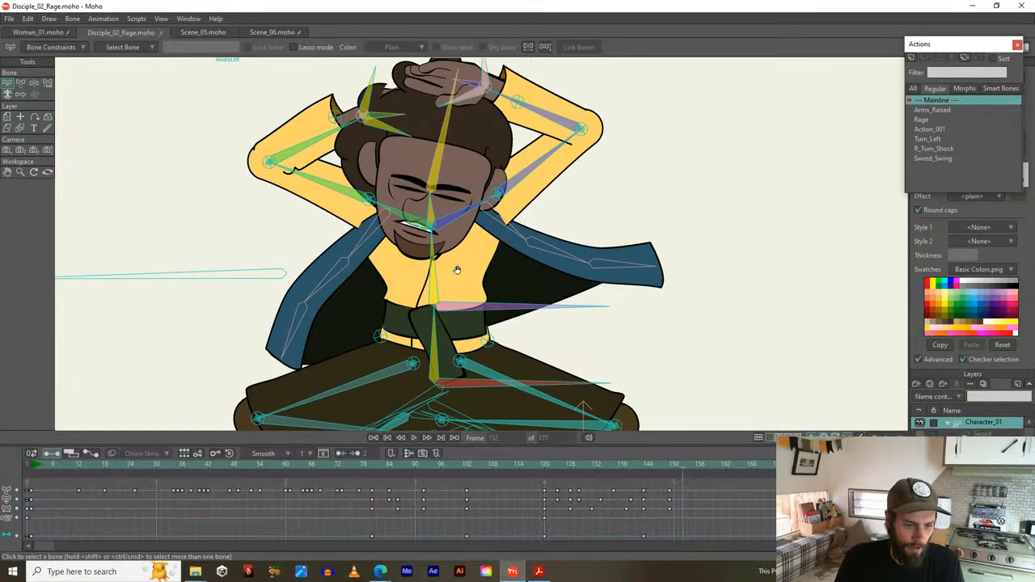
{"action": "scroll", "coordinate": [565, 309], "scroll_direction": "up", "scroll_amount": 1}
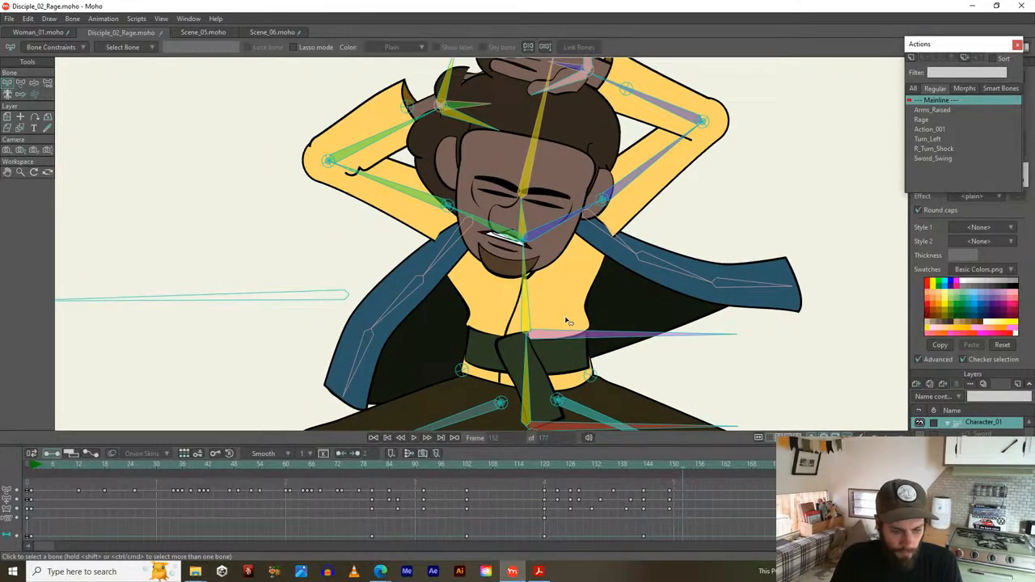
{"action": "left_click", "coordinate": [661, 467]}
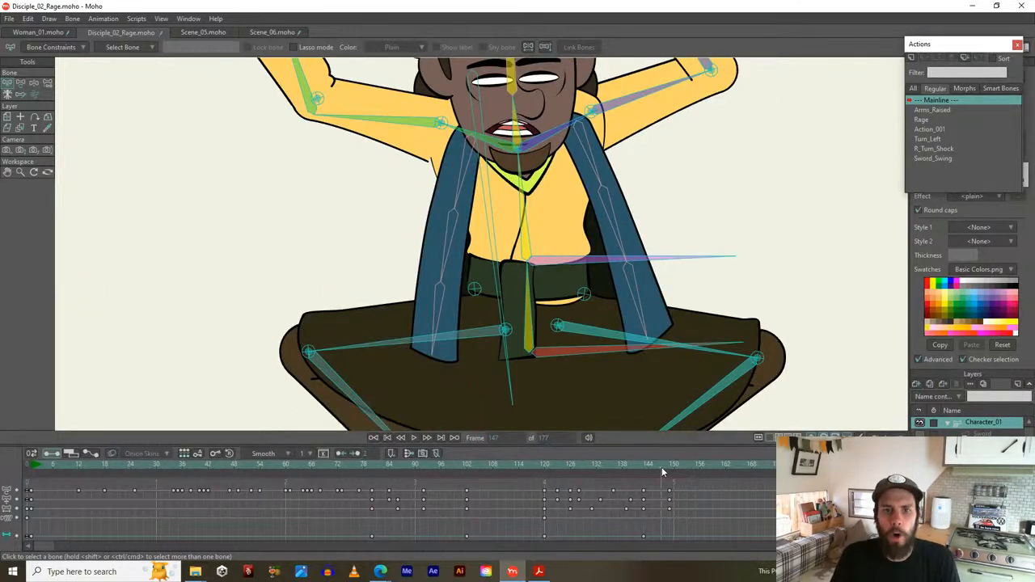
{"action": "left_click_drag", "start_coordinate": [662, 466], "coordinate": [680, 472]}
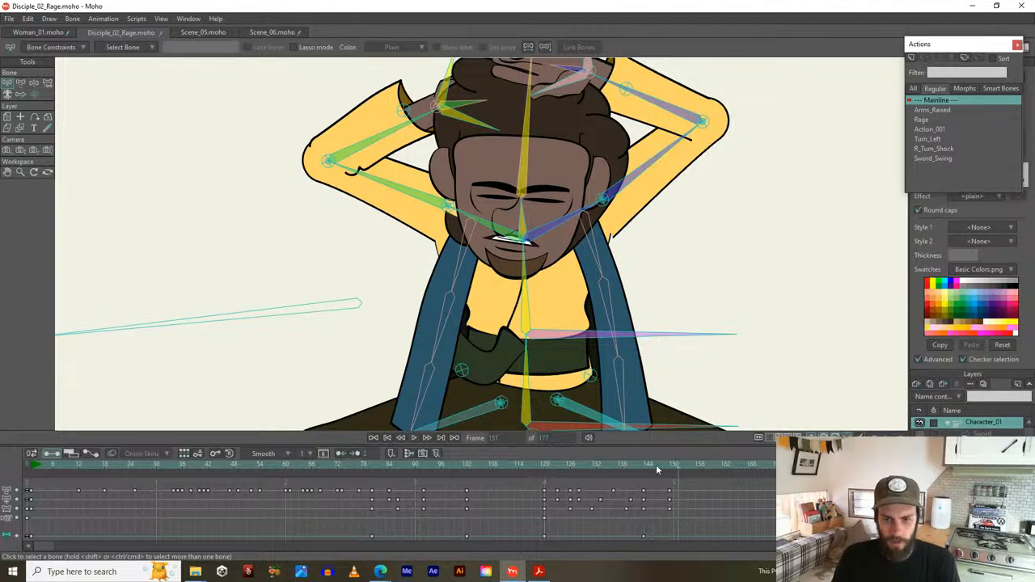
{"action": "left_click_drag", "start_coordinate": [678, 470], "coordinate": [681, 470]}
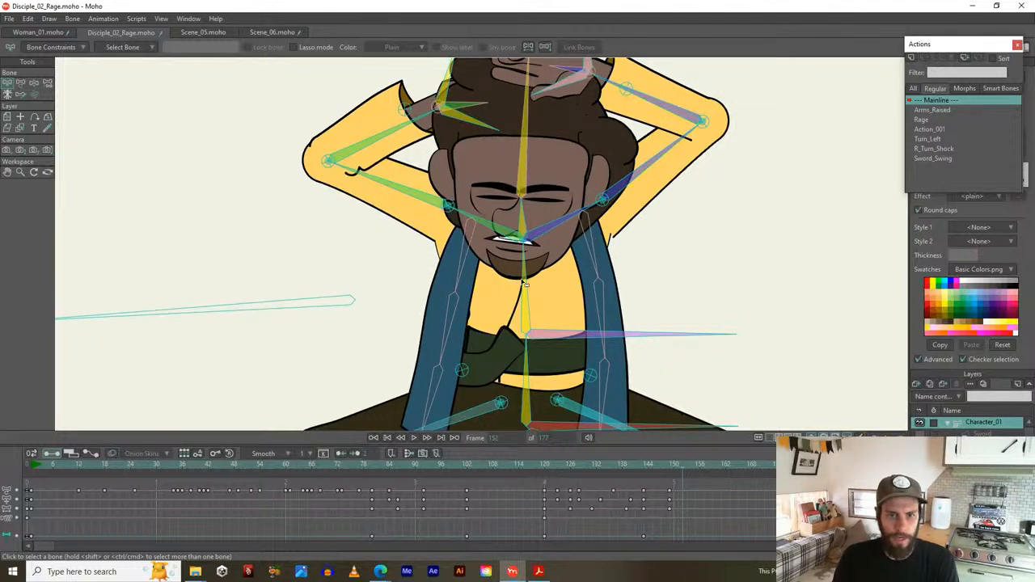
{"action": "key", "text": "t"}
{"action": "left_click_drag", "start_coordinate": [523, 246], "coordinate": [522, 210]}
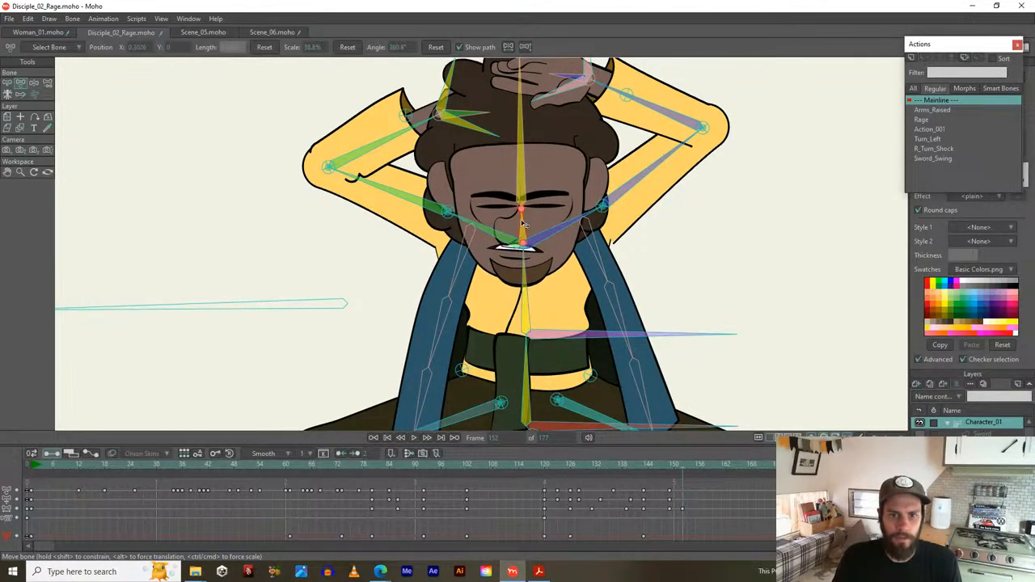
At frame 152, rotate the Head_Up/Down control to about 292.4° to tip the head further down
{"action": "scroll", "coordinate": [523, 224], "scroll_direction": "down", "scroll_amount": 3}
{"action": "left_click_drag", "start_coordinate": [573, 234], "coordinate": [455, 290]}
{"action": "scroll", "coordinate": [559, 207], "scroll_direction": "down", "scroll_amount": 1}
{"action": "left_click_drag", "start_coordinate": [583, 118], "coordinate": [608, 110]}
{"action": "scroll", "coordinate": [615, 120], "scroll_direction": "up", "scroll_amount": 2}
{"action": "left_click_drag", "start_coordinate": [576, 219], "coordinate": [614, 130]}
{"action": "scroll", "coordinate": [538, 266], "scroll_direction": "up", "scroll_amount": 2}
{"action": "left_click_drag", "start_coordinate": [540, 267], "coordinate": [643, 92]}
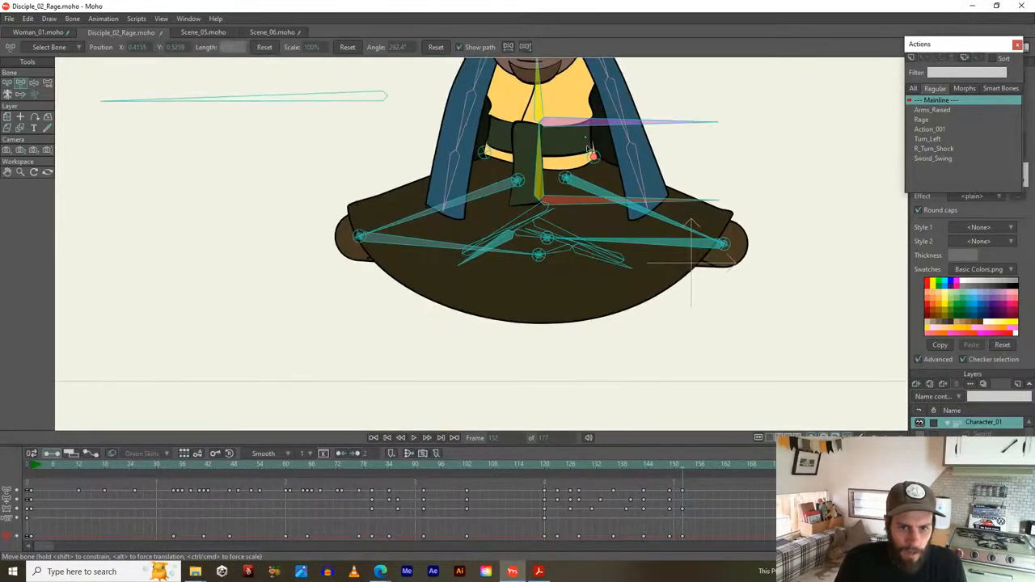
Lower the hip bone slightly at frame 152 so the seated body sinks on impact
{"action": "scroll", "coordinate": [585, 185], "scroll_direction": "up", "scroll_amount": 3}
{"action": "left_click", "coordinate": [535, 214]}
{"action": "left_click_drag", "start_coordinate": [535, 214], "coordinate": [515, 338]}
{"action": "scroll", "coordinate": [532, 219], "scroll_direction": "down", "scroll_amount": 2}
At frame 157, raise the hip bone slightly so the body rebounds from the landing
{"action": "left_click", "coordinate": [668, 466]}
{"action": "left_click_drag", "start_coordinate": [666, 461], "coordinate": [705, 462]}
{"action": "scroll", "coordinate": [556, 336], "scroll_direction": "up", "scroll_amount": 3}
{"action": "left_click_drag", "start_coordinate": [557, 335], "coordinate": [555, 319]}
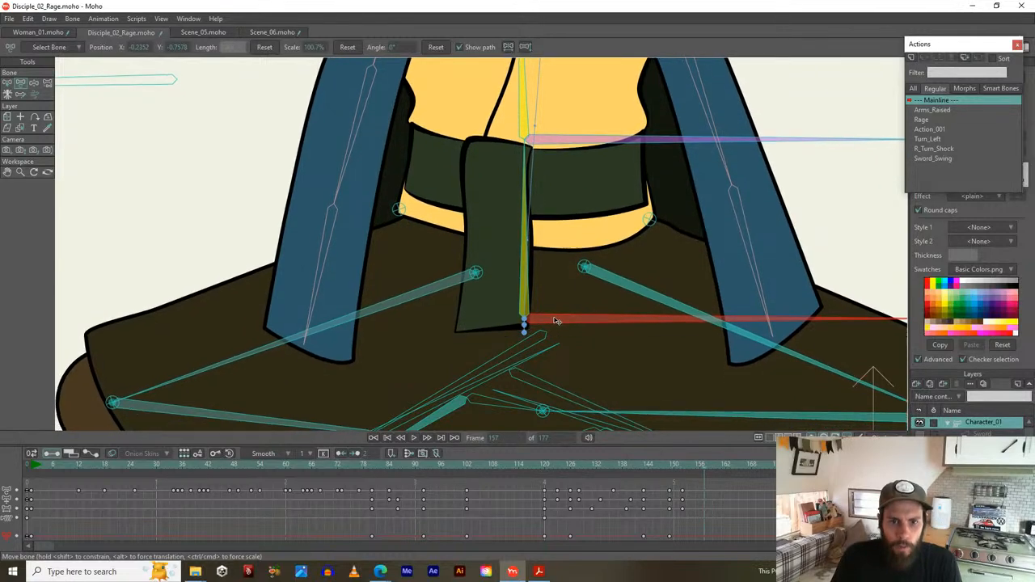
Adjust the chest and neck bones at frame 157 to follow the upward rebound
{"action": "scroll", "coordinate": [539, 269], "scroll_direction": "up", "scroll_amount": 5}
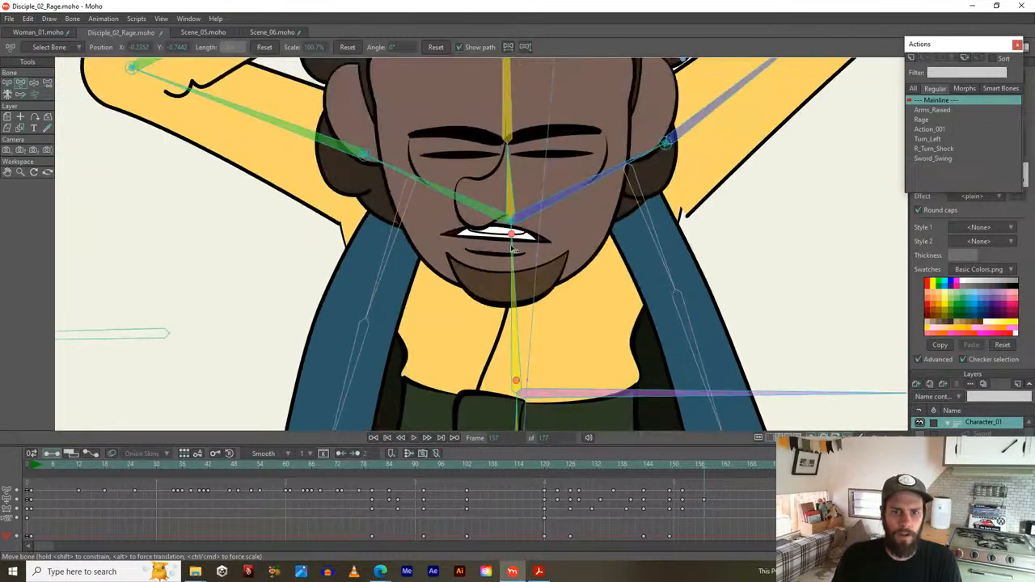
{"action": "left_click_drag", "start_coordinate": [512, 235], "coordinate": [508, 203]}
{"action": "left_click_drag", "start_coordinate": [508, 146], "coordinate": [512, 195]}
At frame 157, rotate the Head_Up/Down control to about 314.7° to lift the head
{"action": "scroll", "coordinate": [519, 220], "scroll_direction": "down", "scroll_amount": 4}
{"action": "scroll", "coordinate": [525, 245], "scroll_direction": "down", "scroll_amount": 2}
{"action": "left_click_drag", "start_coordinate": [645, 245], "coordinate": [517, 295]}
{"action": "scroll", "coordinate": [715, 199], "scroll_direction": "down", "scroll_amount": 2}
{"action": "left_click_drag", "start_coordinate": [642, 66], "coordinate": [622, 124]}
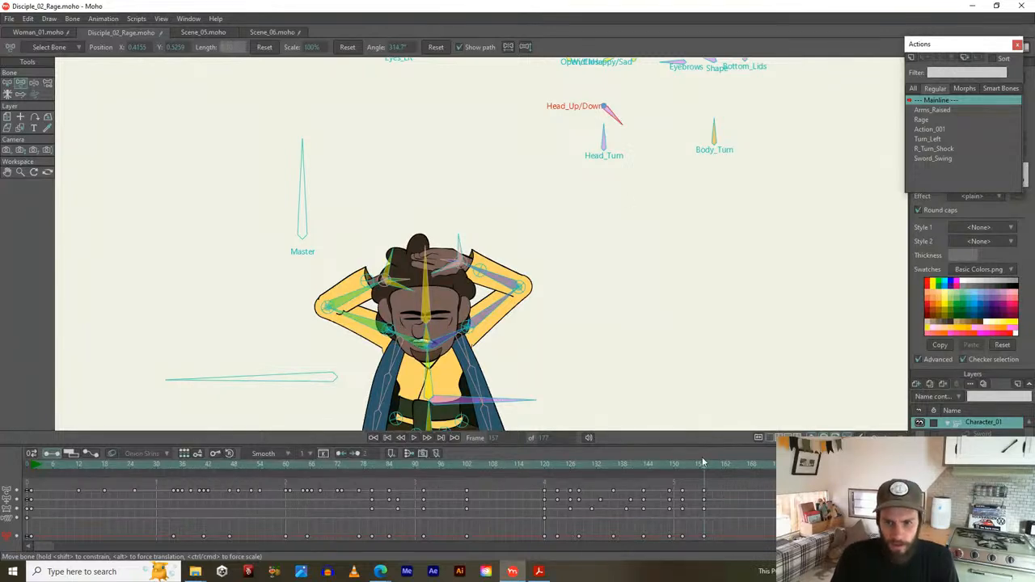
At frame 166, lower the hip bone slightly to settle the body after the rebound
{"action": "left_click_drag", "start_coordinate": [667, 465], "coordinate": [742, 470]}
{"action": "left_click_drag", "start_coordinate": [494, 327], "coordinate": [547, 130]}
{"action": "scroll", "coordinate": [532, 196], "scroll_direction": "up", "scroll_amount": 4}
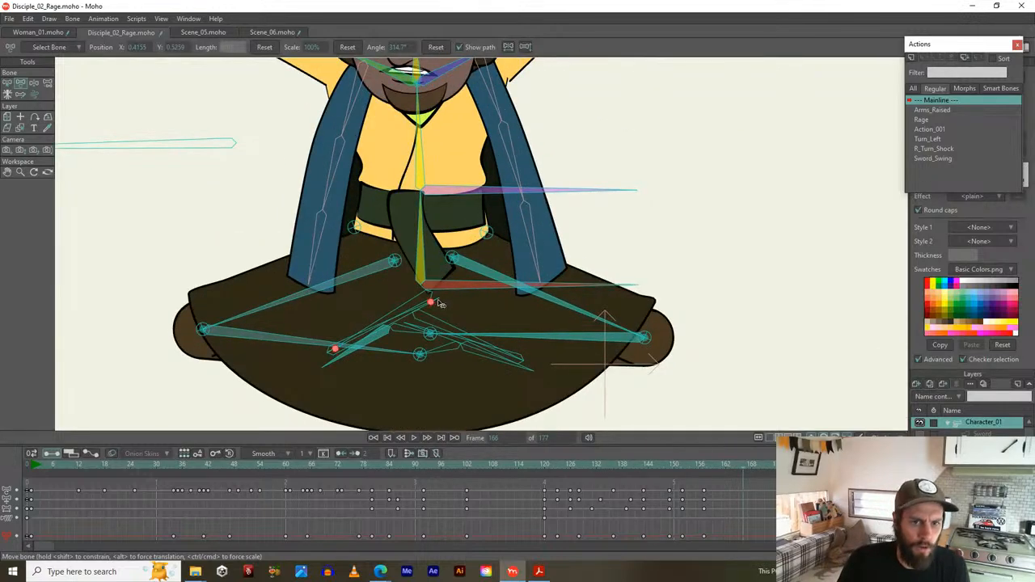
{"action": "scroll", "coordinate": [500, 288], "scroll_direction": "up", "scroll_amount": 3}
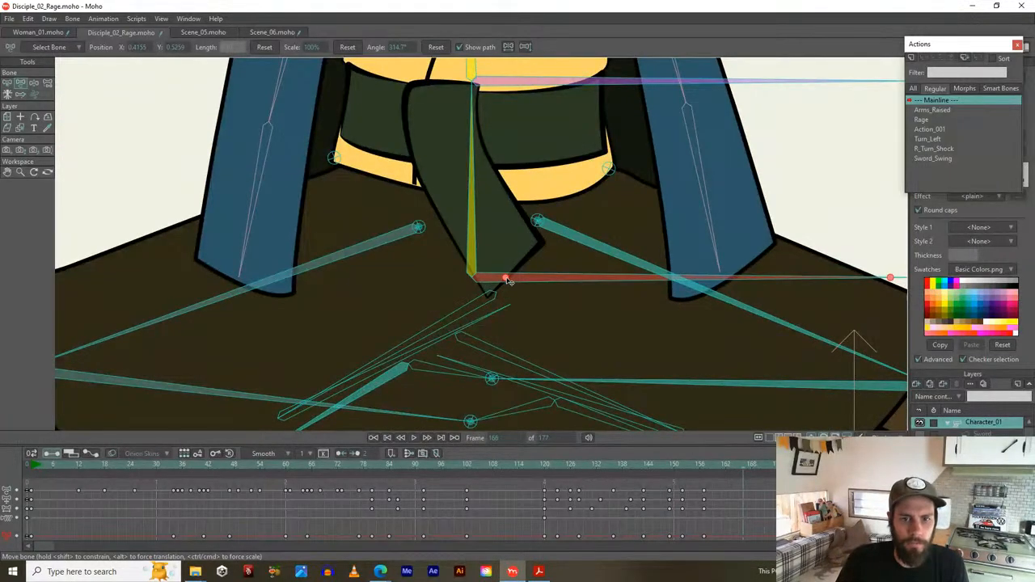
{"action": "left_click", "coordinate": [507, 280]}
{"action": "left_click_drag", "start_coordinate": [507, 280], "coordinate": [508, 287]}
At frame 166, scale the chest bone to about 62.4% and the neck bone to about 42.1%
{"action": "left_click_drag", "start_coordinate": [498, 167], "coordinate": [515, 317]}
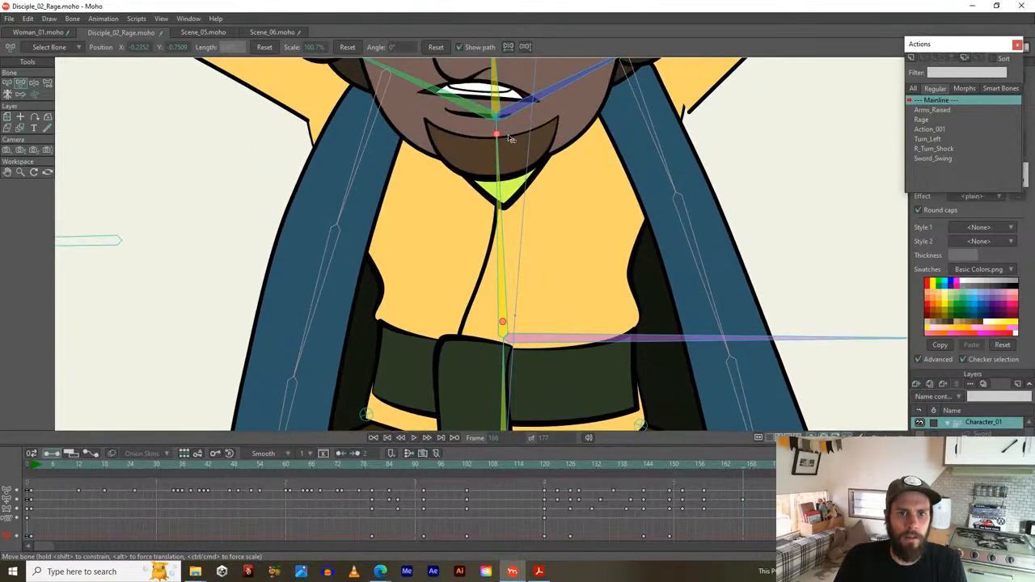
{"action": "left_click_drag", "start_coordinate": [499, 135], "coordinate": [496, 129]}
{"action": "left_click_drag", "start_coordinate": [508, 158], "coordinate": [559, 414]}
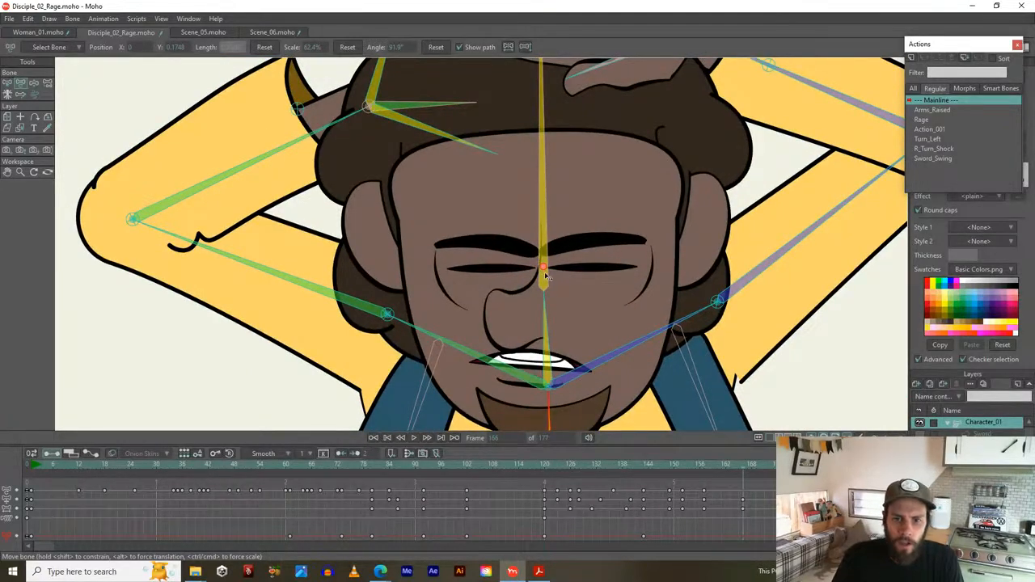
At frame 166, rotate the Head_Up/Down control to about 311° so the head settles slightly downward
{"action": "scroll", "coordinate": [544, 301], "scroll_direction": "down", "scroll_amount": 4}
{"action": "scroll", "coordinate": [610, 273], "scroll_direction": "down", "scroll_amount": 3}
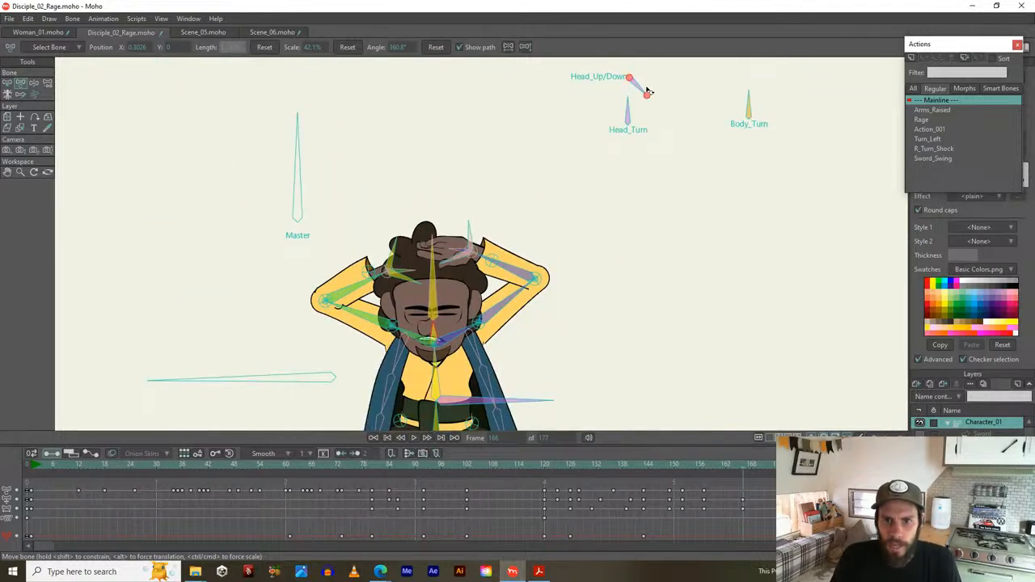
{"action": "left_click", "coordinate": [637, 83]}
{"action": "left_click_drag", "start_coordinate": [638, 83], "coordinate": [646, 95]}
Scrub and play back the drop into the cross-legged pose to check the impact, rebound and settle
{"action": "left_click_drag", "start_coordinate": [657, 467], "coordinate": [747, 474]}
{"action": "left_click_drag", "start_coordinate": [682, 486], "coordinate": [661, 496]}
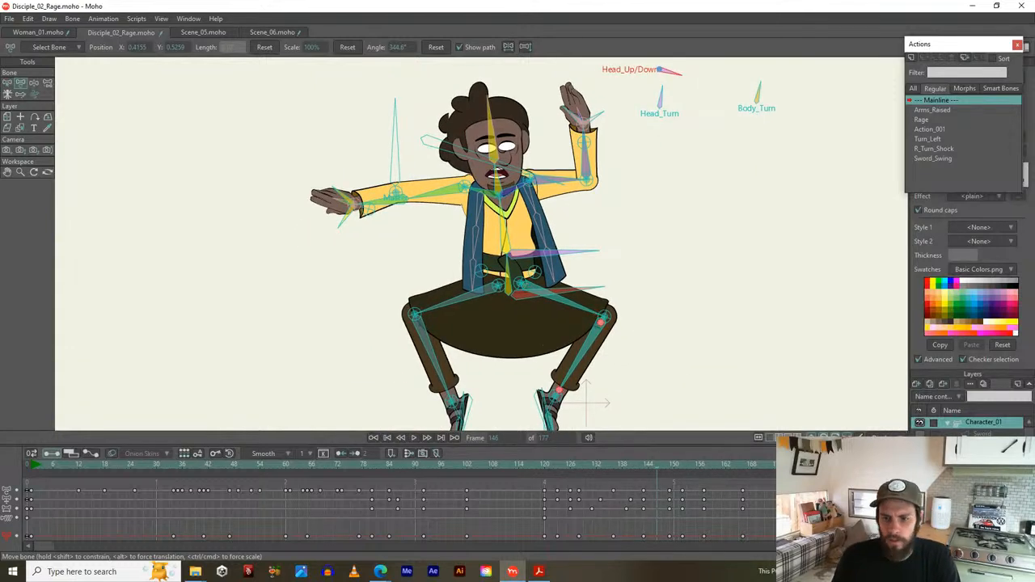
{"action": "scroll", "coordinate": [691, 311], "scroll_direction": "down", "scroll_amount": 2}
{"action": "key", "text": "space"}
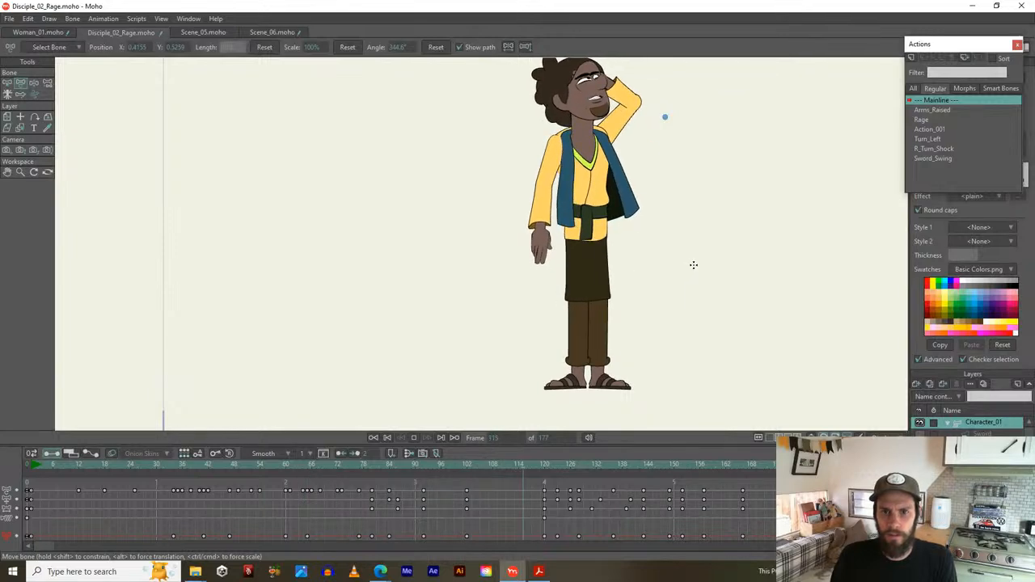
{"action": "key", "text": "space"}
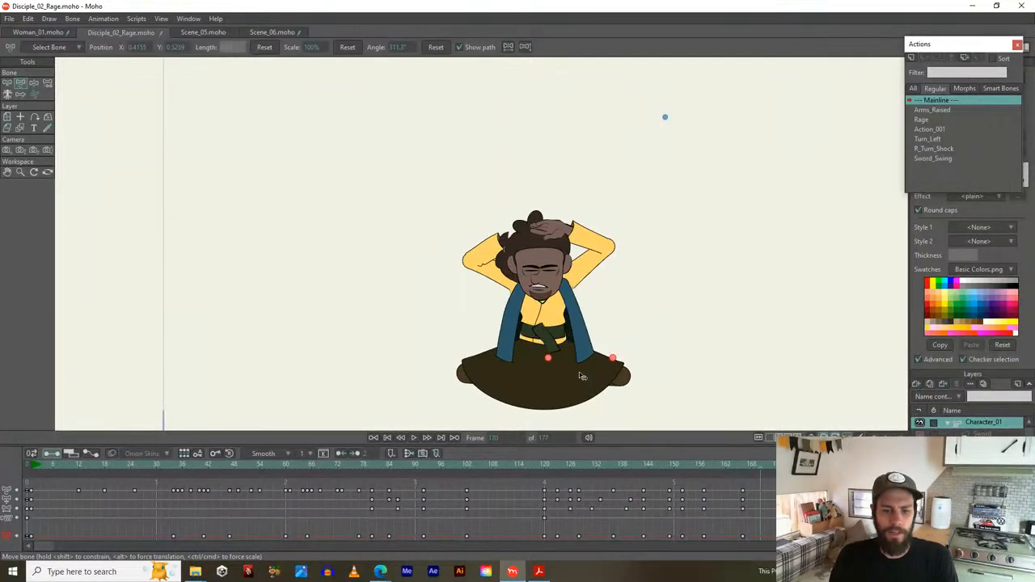
{"action": "left_click_drag", "start_coordinate": [670, 467], "coordinate": [695, 464]}
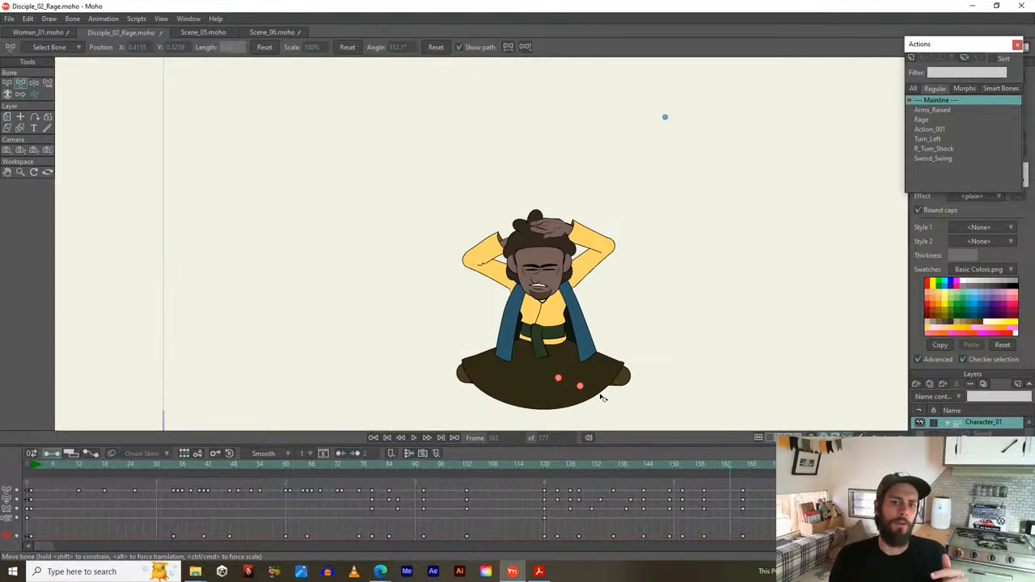
Delay the B_Chest bone's scale keyframes from frame 149 onward by two frames
{"action": "scroll", "coordinate": [603, 406], "scroll_direction": "up", "scroll_amount": 2}
{"action": "left_click_drag", "start_coordinate": [495, 302], "coordinate": [534, 313]}
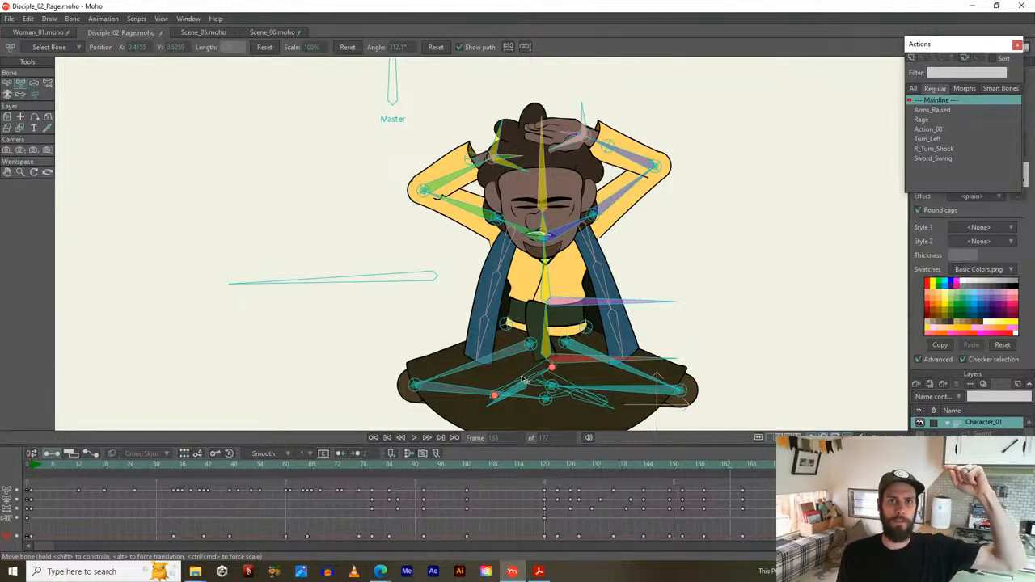
{"action": "scroll", "coordinate": [506, 330], "scroll_direction": "up", "scroll_amount": 1}
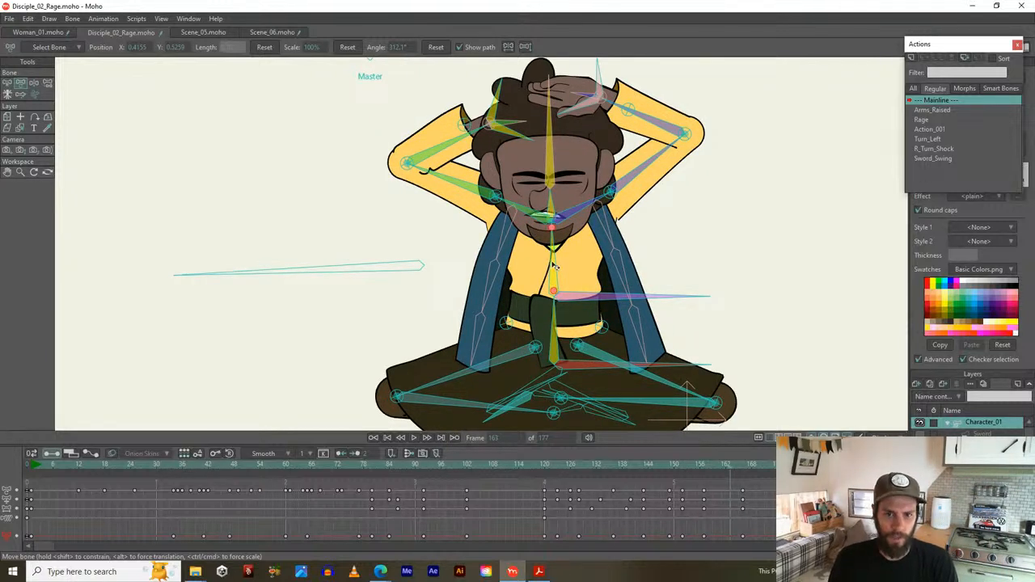
{"action": "key", "text": "b"}
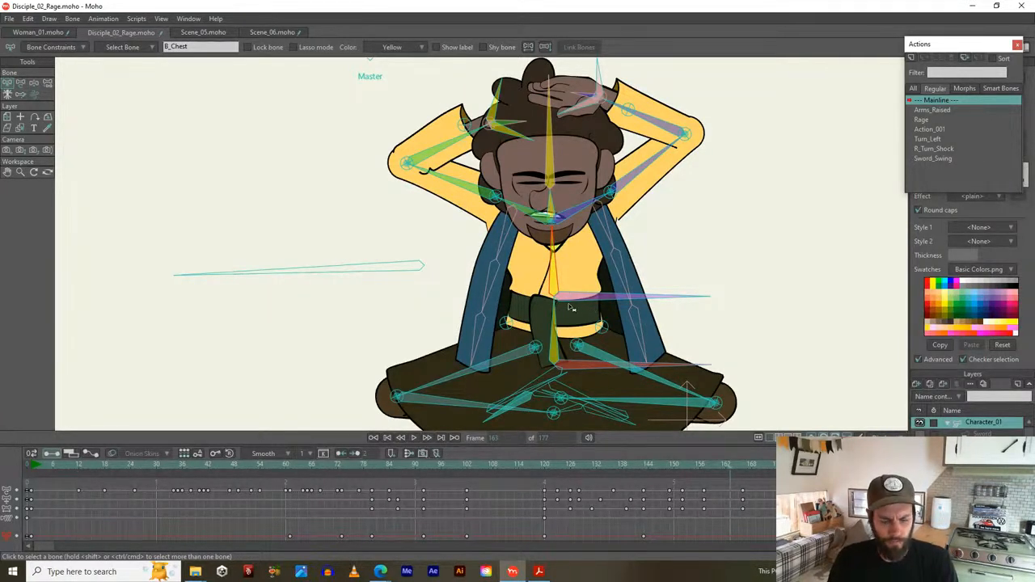
{"action": "scroll", "coordinate": [517, 506], "scroll_direction": "down", "scroll_amount": 1}
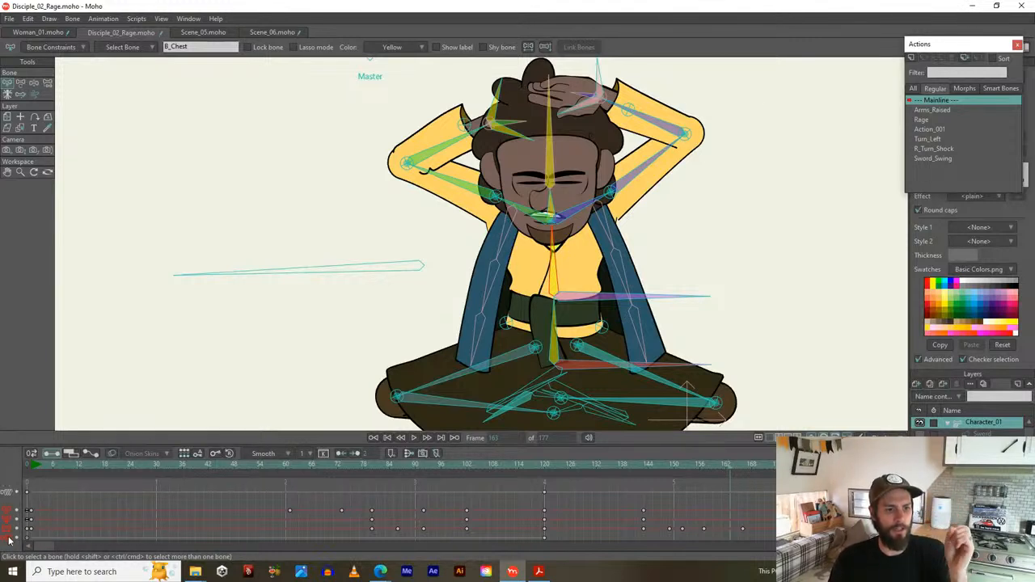
{"action": "left_click_drag", "start_coordinate": [685, 520], "coordinate": [768, 539]}
{"action": "left_click_drag", "start_coordinate": [636, 525], "coordinate": [772, 536]}
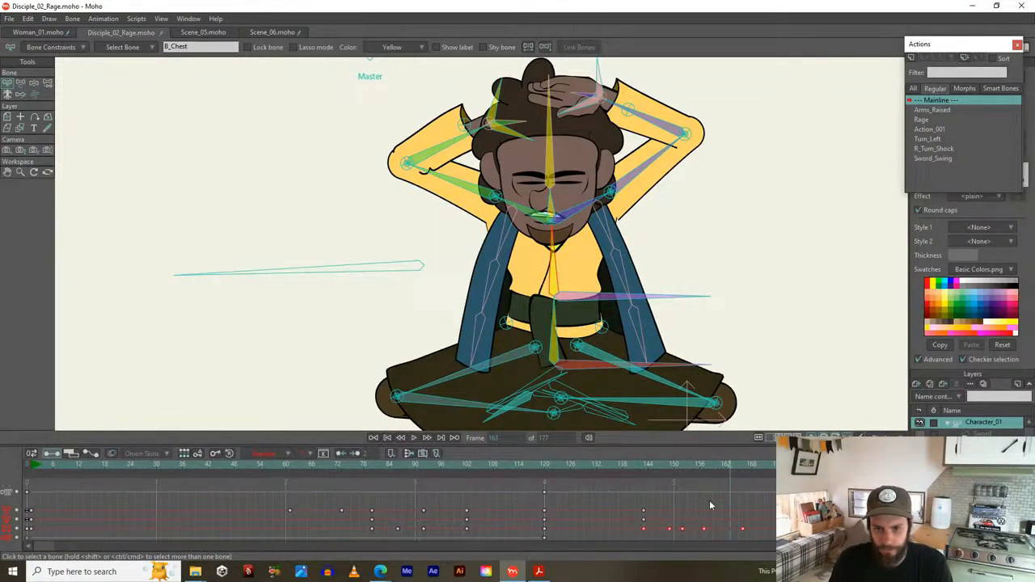
{"action": "left_click_drag", "start_coordinate": [640, 466], "coordinate": [670, 468]}
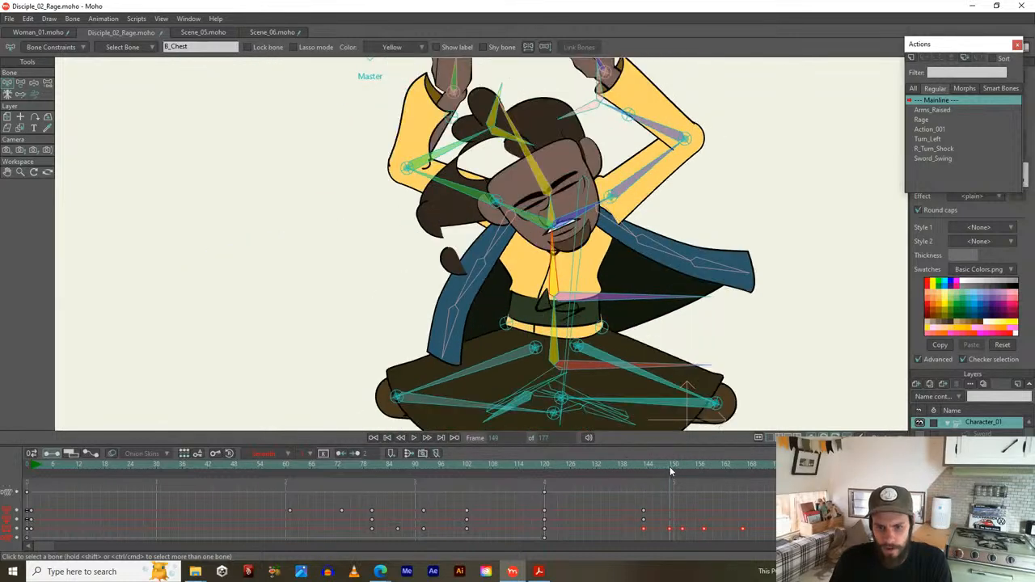
{"action": "left_click_drag", "start_coordinate": [659, 526], "coordinate": [774, 539]}
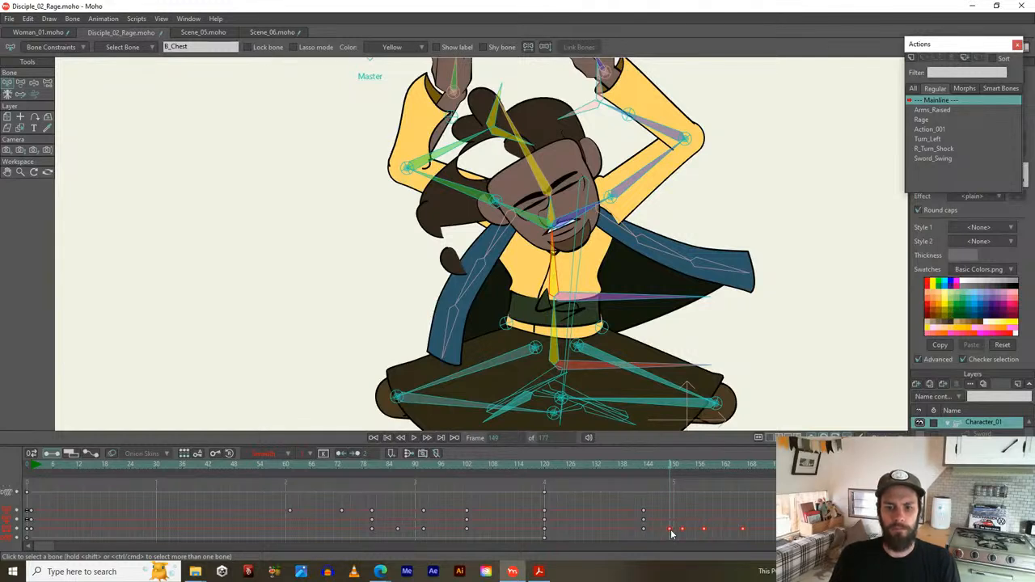
{"action": "left_click_drag", "start_coordinate": [673, 531], "coordinate": [677, 531]}
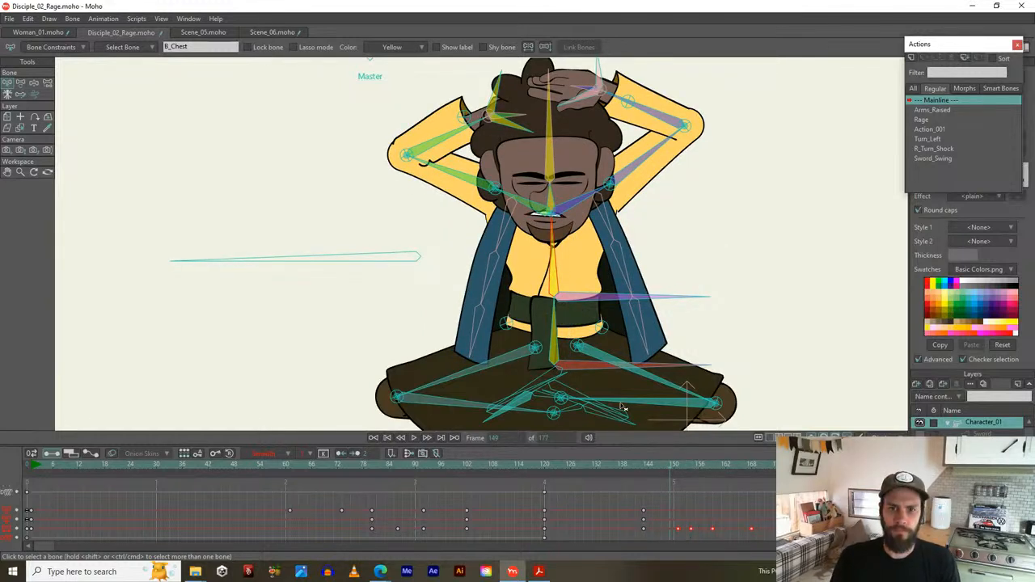
Delay the B_Neck bone's scale keyframes from frame 149 onward by three frames
{"action": "left_click", "coordinate": [549, 201]}
{"action": "left_click_drag", "start_coordinate": [663, 529], "coordinate": [764, 548]}
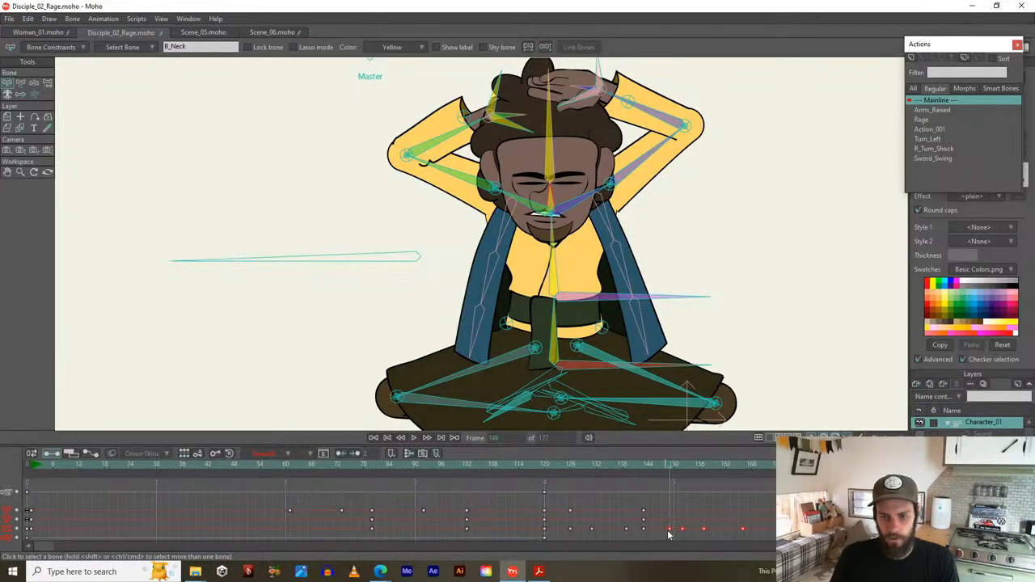
{"action": "left_click_drag", "start_coordinate": [669, 532], "coordinate": [683, 531]}
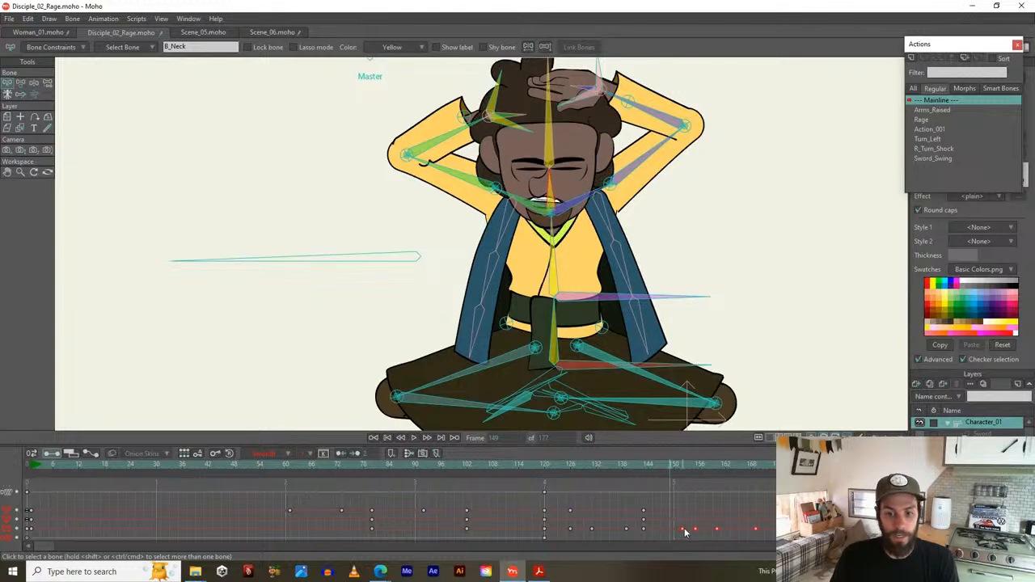
Delay the B_Neck scale keyframes by one more frame, and the Head_Up/Down keyframes from frame 149 onward by six frames
{"action": "left_click_drag", "start_coordinate": [684, 531], "coordinate": [688, 533]}
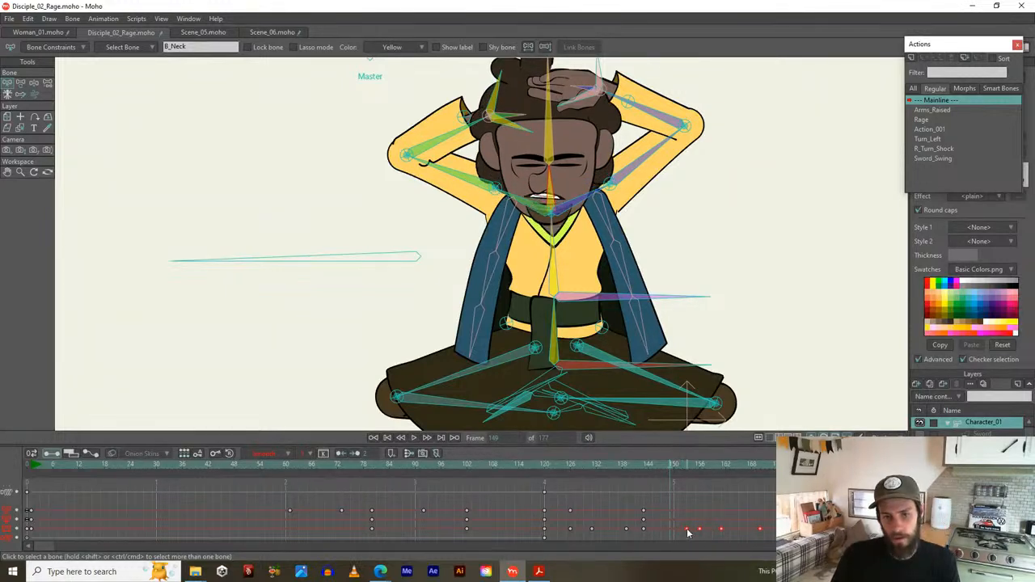
{"action": "left_click_drag", "start_coordinate": [656, 169], "coordinate": [587, 329]}
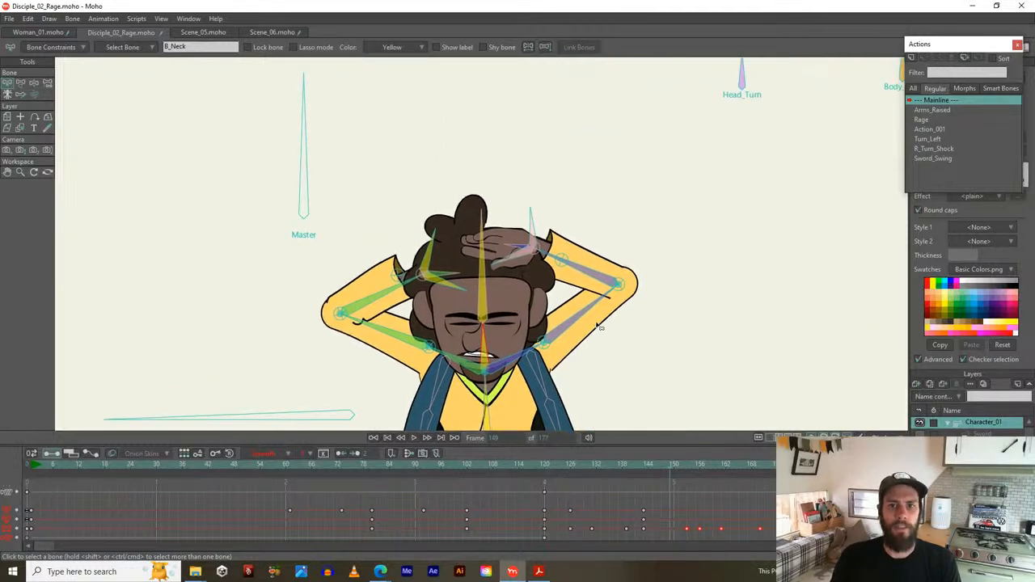
{"action": "scroll", "coordinate": [741, 169], "scroll_direction": "down", "scroll_amount": 1}
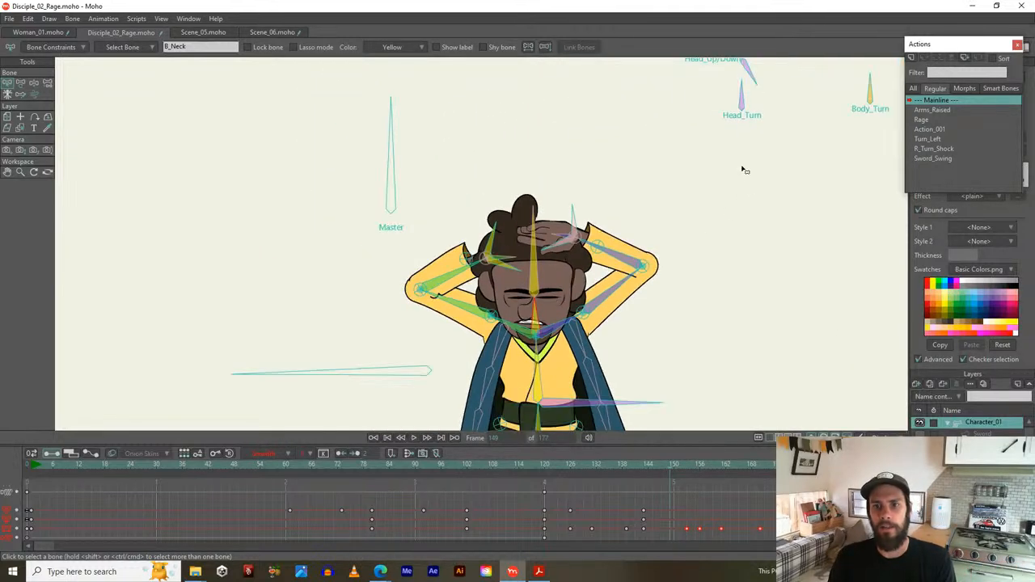
{"action": "left_click", "coordinate": [751, 73]}
{"action": "left_click_drag", "start_coordinate": [657, 498], "coordinate": [772, 519]}
{"action": "left_click_drag", "start_coordinate": [670, 514], "coordinate": [695, 513]}
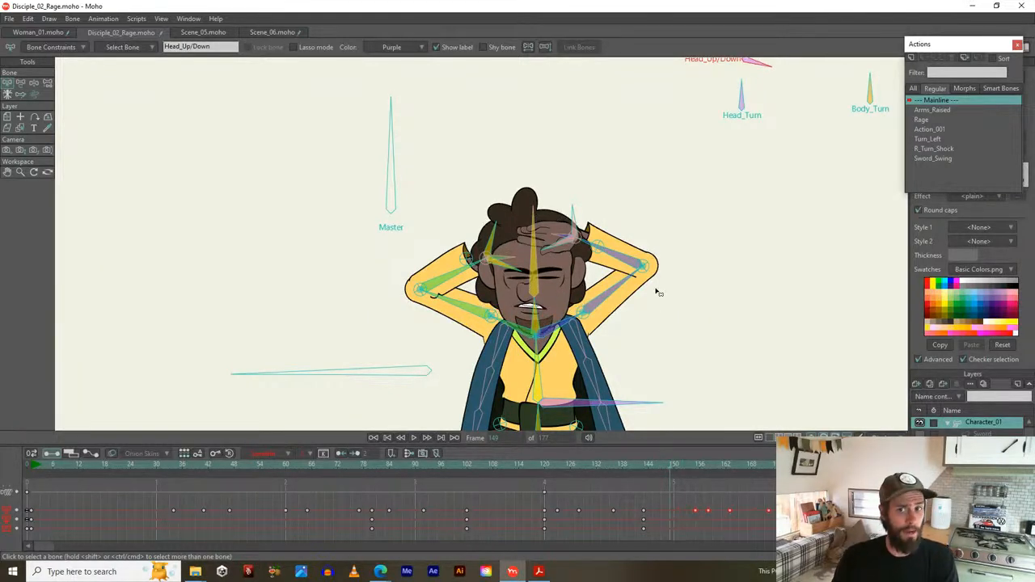
{"action": "scroll", "coordinate": [659, 295], "scroll_direction": "down", "scroll_amount": 1}
{"action": "left_click_drag", "start_coordinate": [659, 295], "coordinate": [599, 256]}
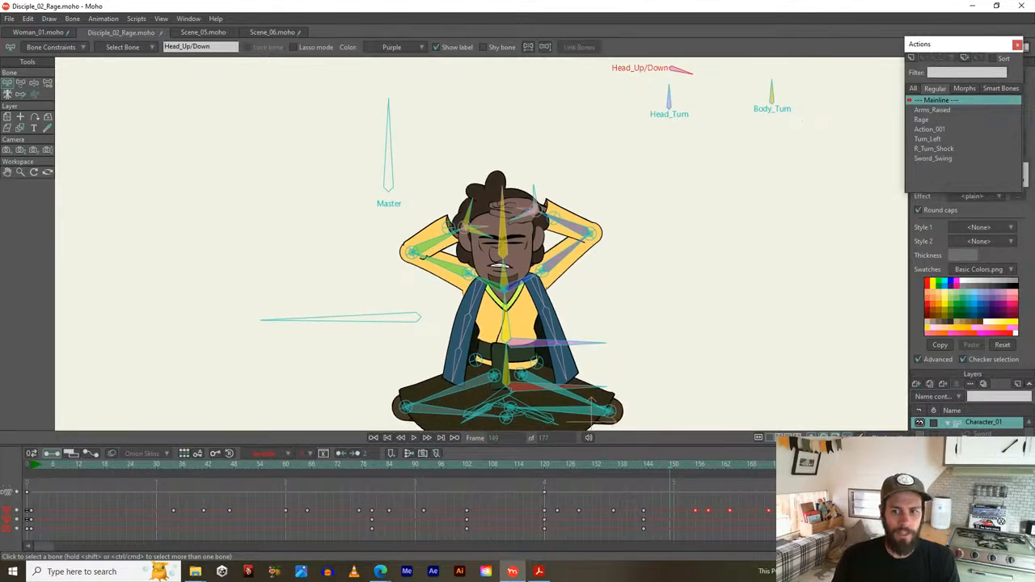
Play back the whole animation to check the overlapping chest, neck and head motion in the drop
{"action": "key", "text": "space"}
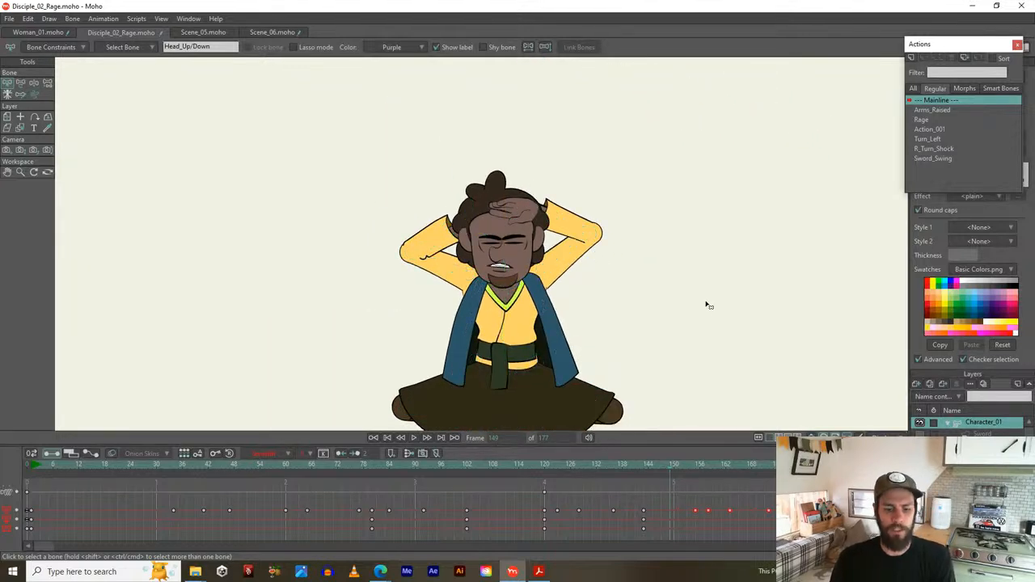
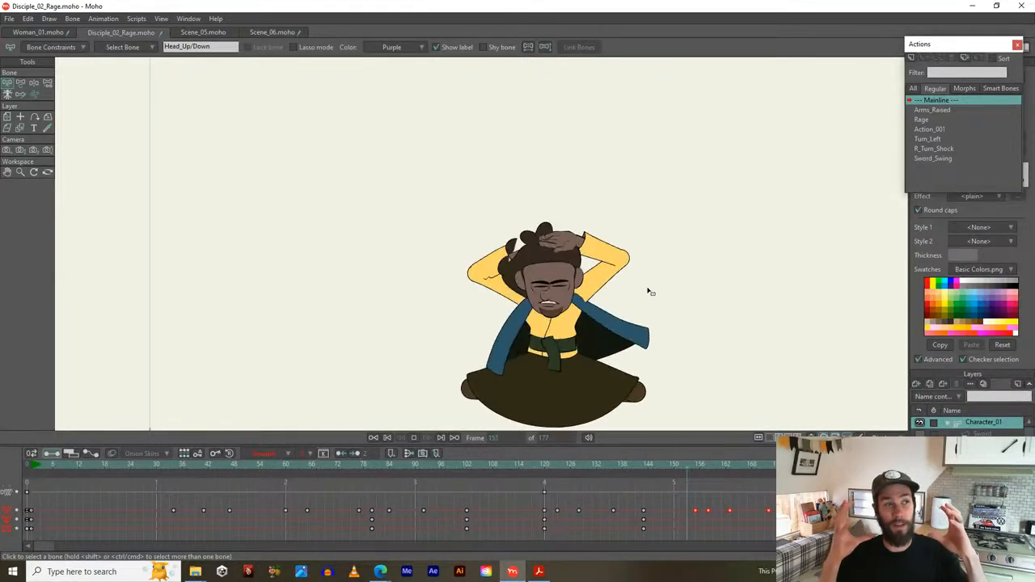
{"action": "key", "text": "space"}
{"action": "left_click_drag", "start_coordinate": [633, 309], "coordinate": [580, 332]}
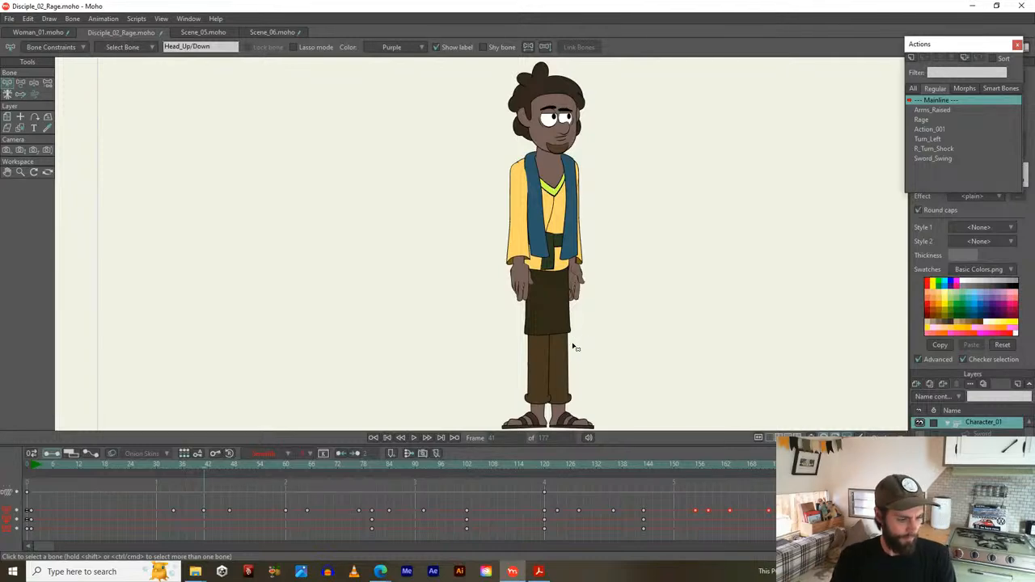
{"action": "left_click_drag", "start_coordinate": [637, 463], "coordinate": [576, 455]}
{"action": "key", "text": "space"}
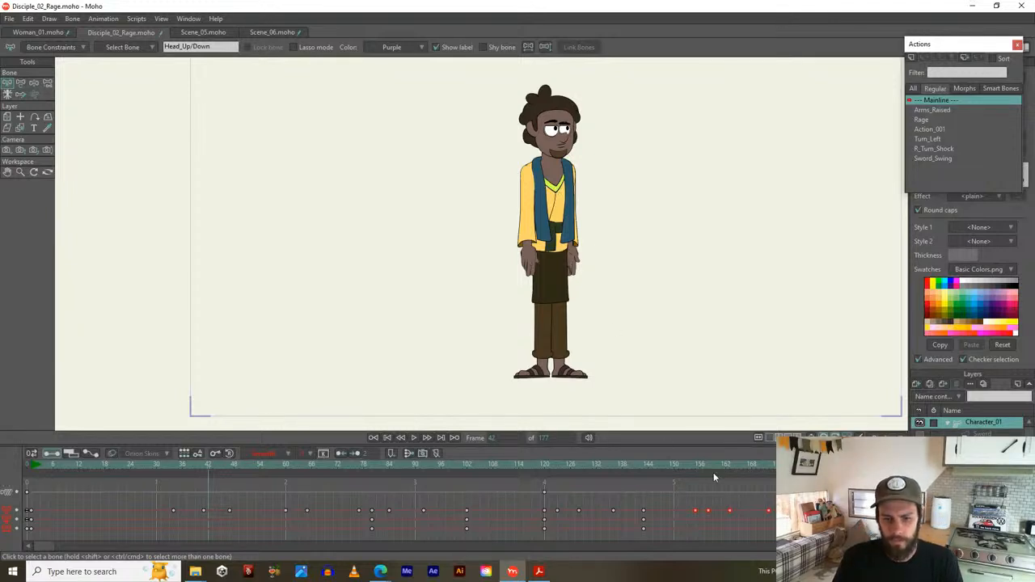
Add keyframes at frame 210 on the all-bones channels to hold the seated hands-on-head pose
{"action": "left_click_drag", "start_coordinate": [704, 493], "coordinate": [733, 490]}
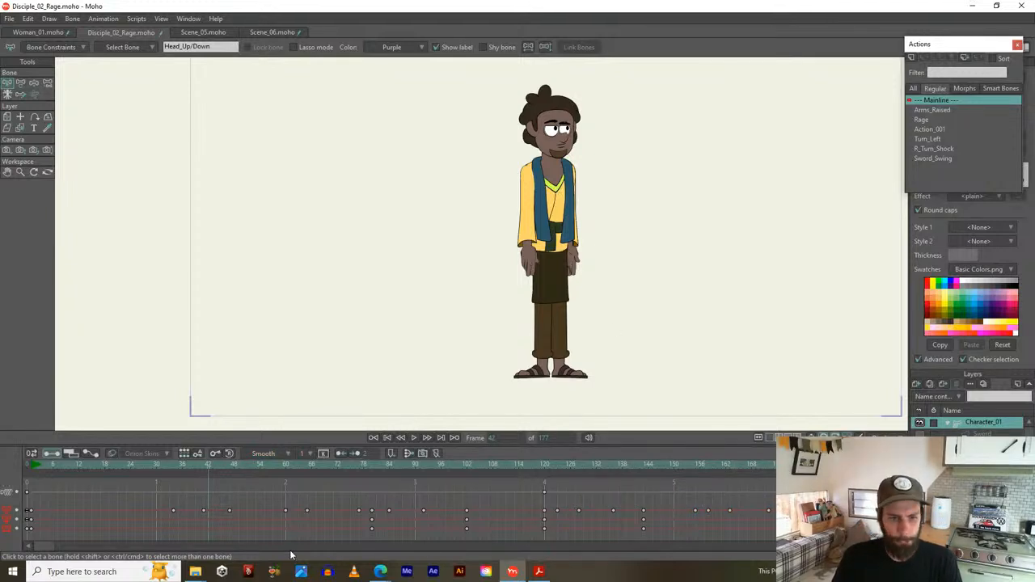
{"action": "left_click_drag", "start_coordinate": [587, 498], "coordinate": [308, 506]}
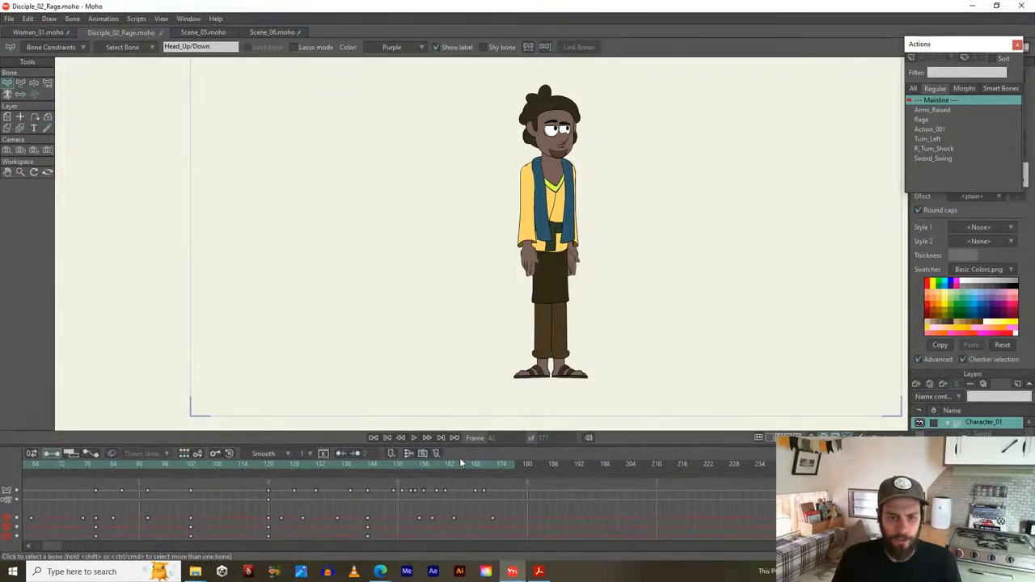
{"action": "left_click_drag", "start_coordinate": [473, 462], "coordinate": [650, 468]}
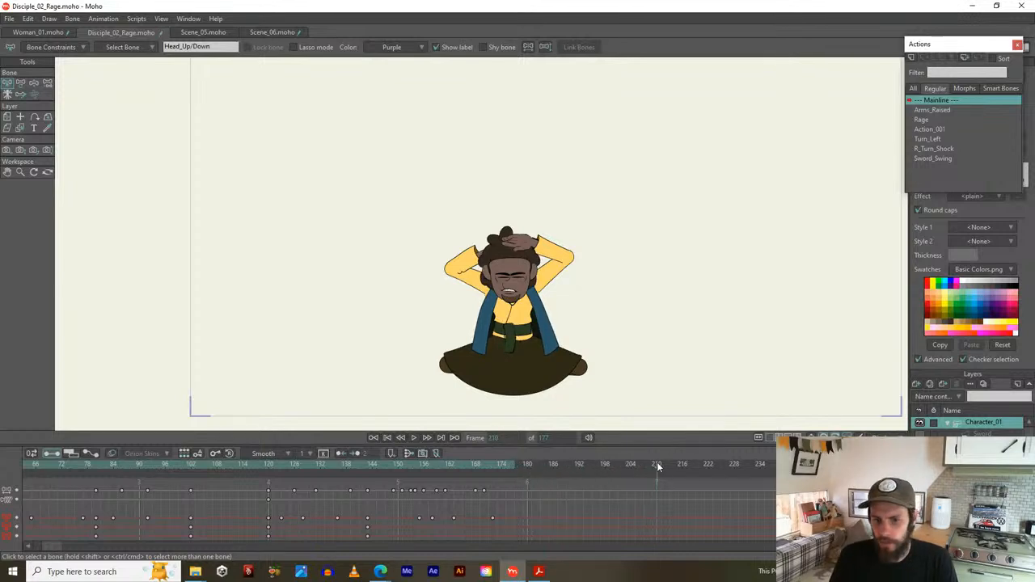
{"action": "scroll", "coordinate": [546, 505], "scroll_direction": "up", "scroll_amount": 2}
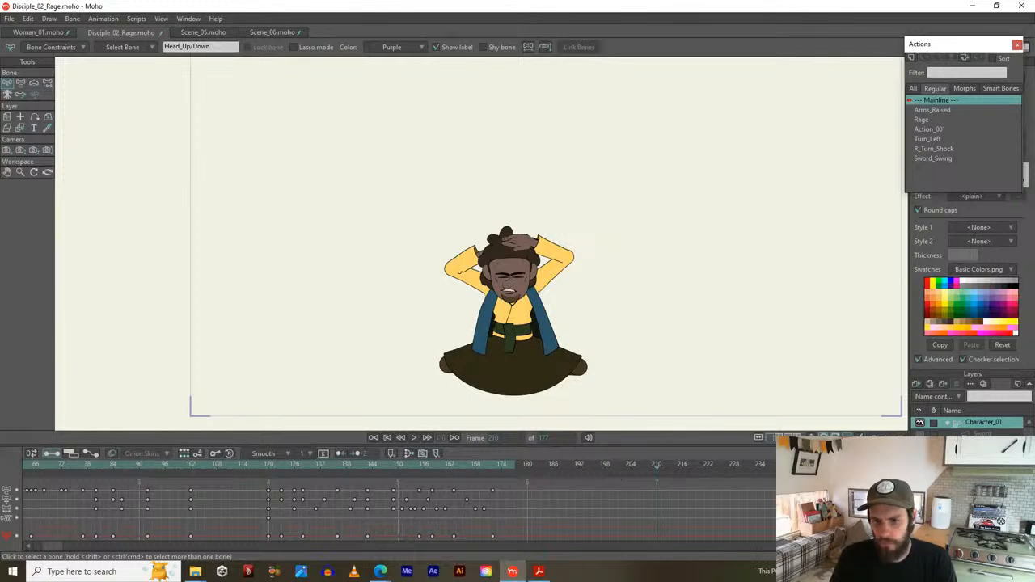
{"action": "left_click", "coordinate": [746, 353]}
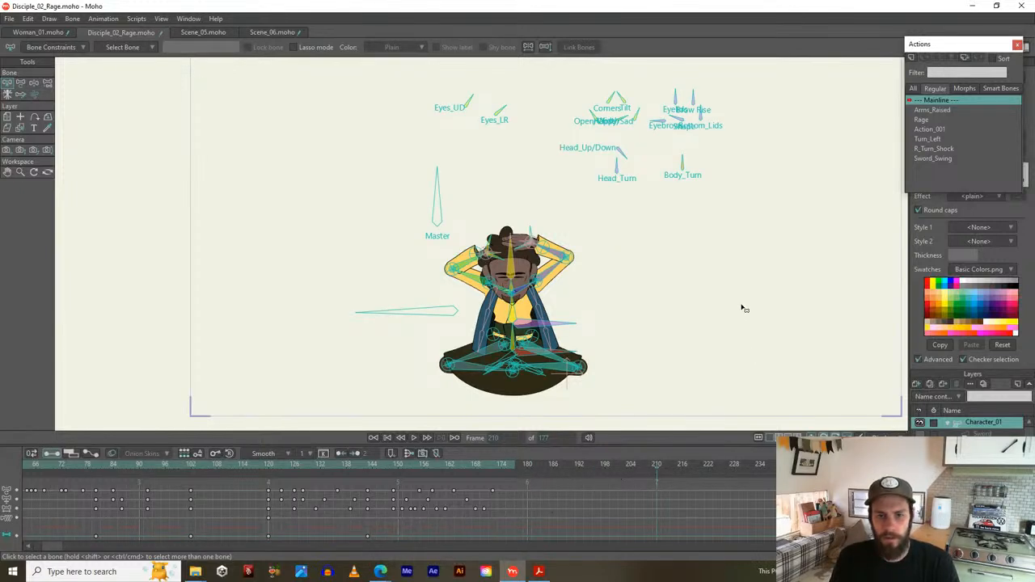
{"action": "right_click", "coordinate": [657, 491]}
{"action": "left_click", "coordinate": [669, 493]}
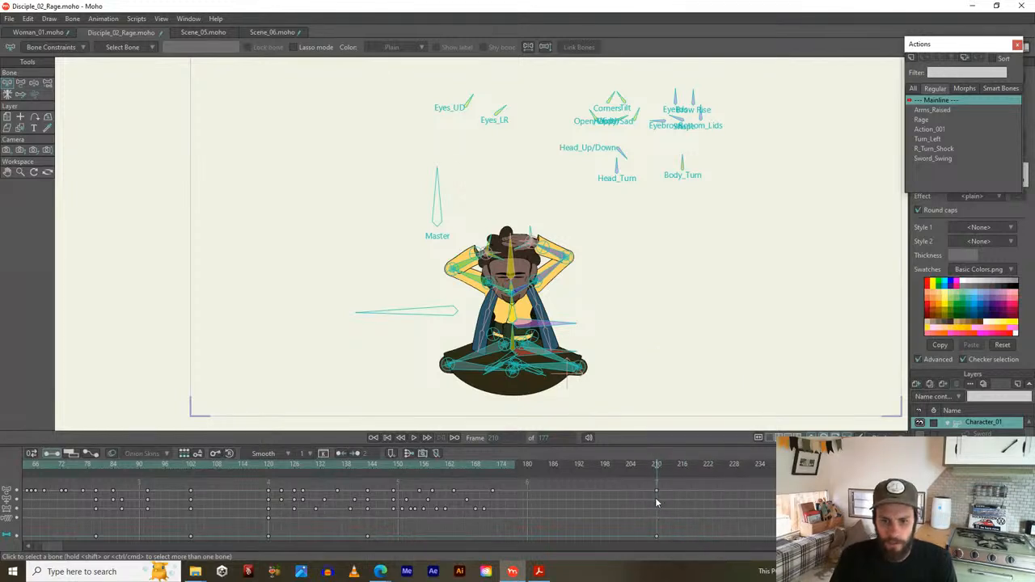
{"action": "right_click", "coordinate": [656, 499]}
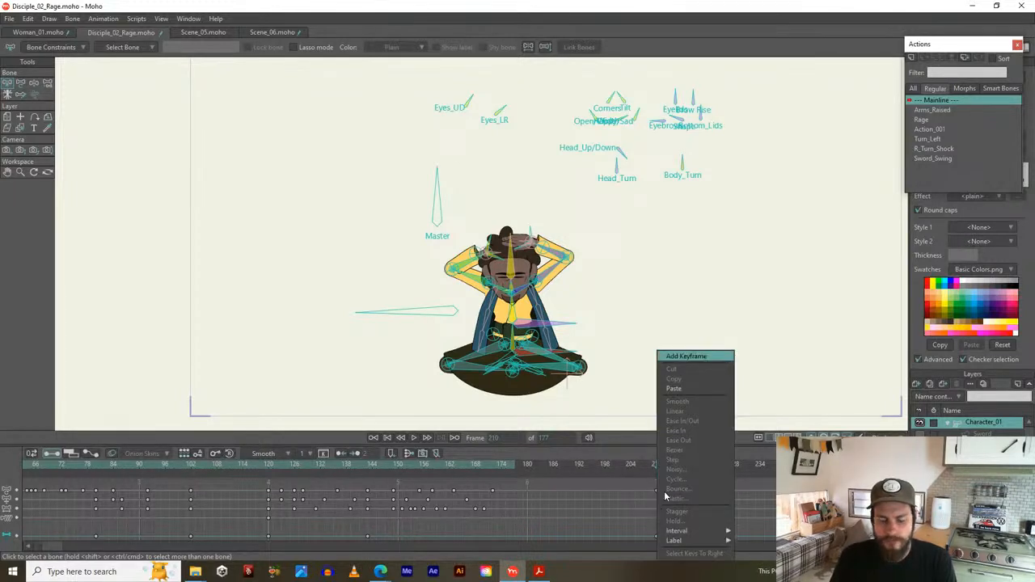
{"action": "left_click", "coordinate": [654, 508]}
{"action": "right_click", "coordinate": [657, 511]}
{"action": "left_click", "coordinate": [682, 360]}
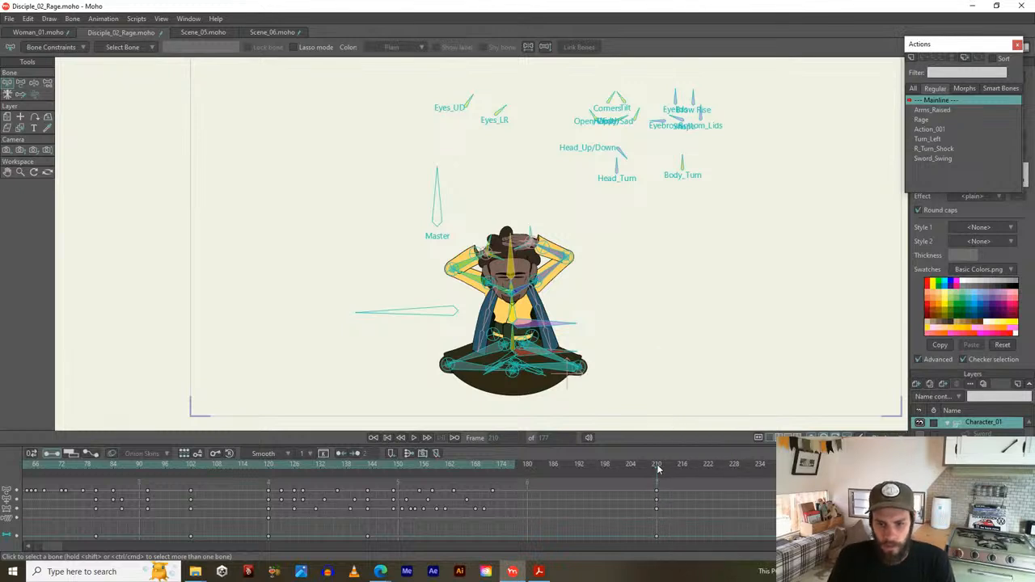
At frame 219, rotate the chest, neck and head bones so the upper body leans slightly and the head tilts sideways
{"action": "left_click_drag", "start_coordinate": [663, 465], "coordinate": [696, 466]}
{"action": "scroll", "coordinate": [516, 400], "scroll_direction": "up", "scroll_amount": 4}
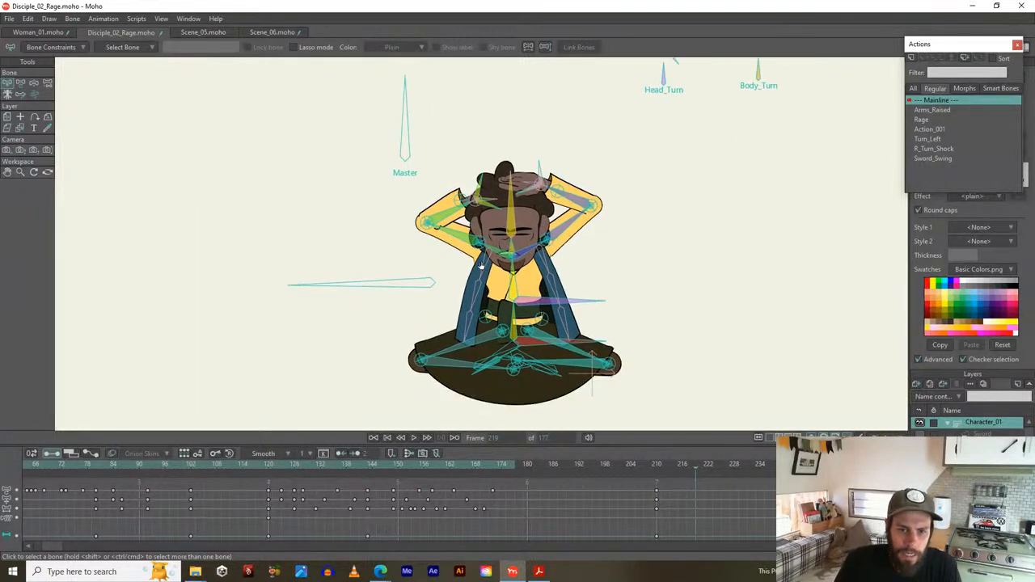
{"action": "scroll", "coordinate": [485, 279], "scroll_direction": "up", "scroll_amount": 3}
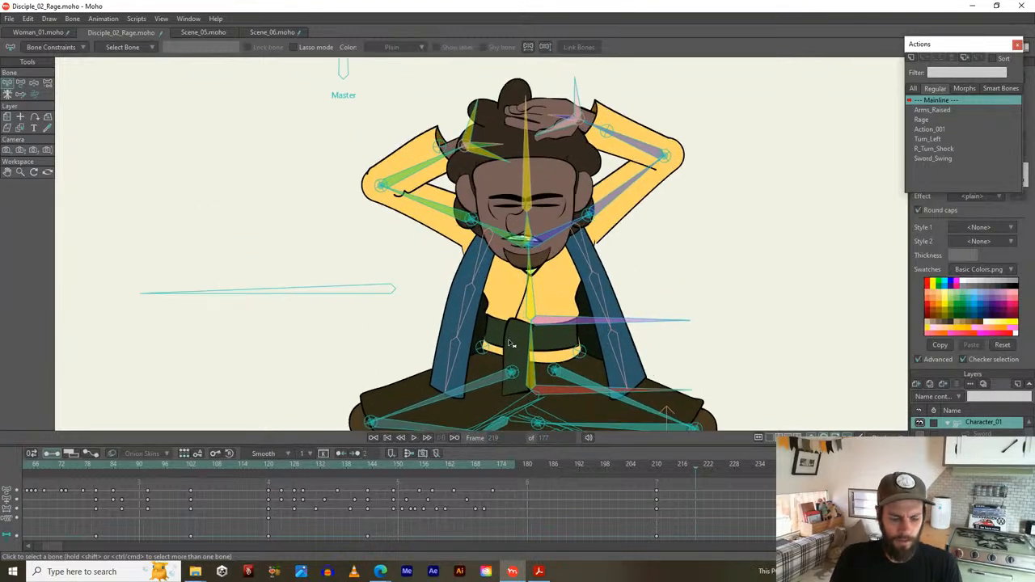
{"action": "key", "text": "t"}
{"action": "left_click", "coordinate": [529, 256]}
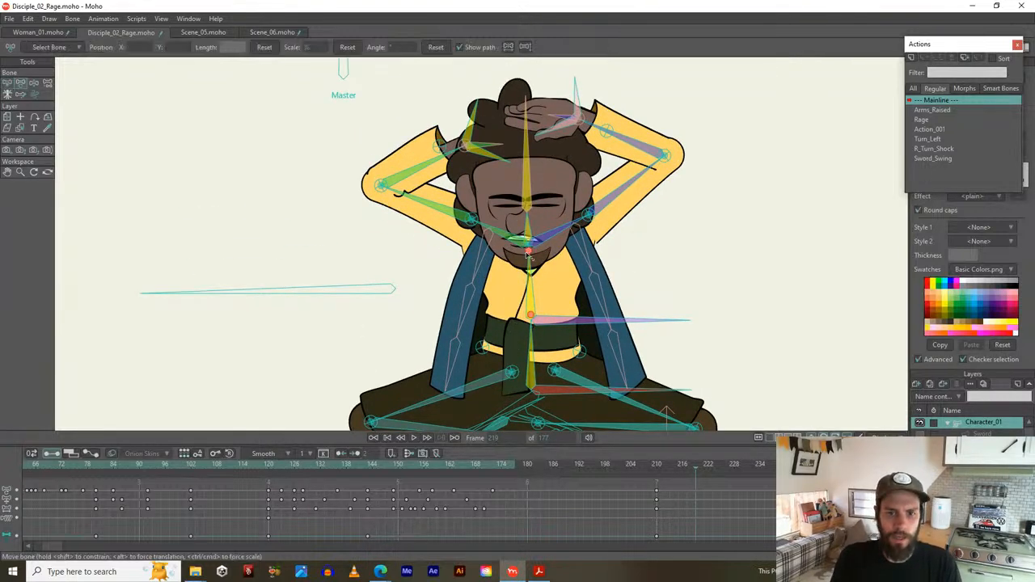
{"action": "left_click_drag", "start_coordinate": [531, 255], "coordinate": [530, 273]}
{"action": "left_click", "coordinate": [616, 351]}
{"action": "left_click", "coordinate": [527, 282]}
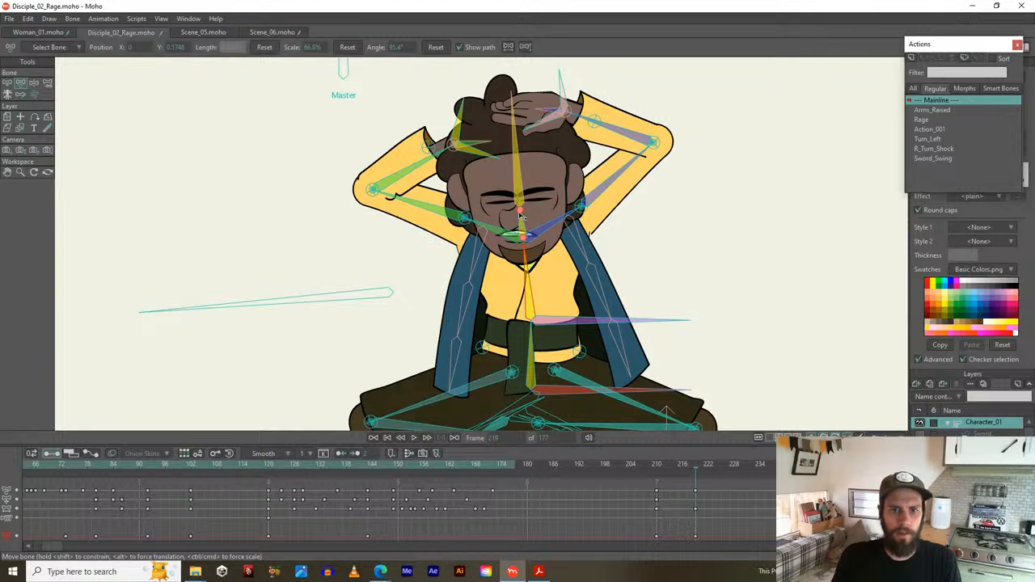
{"action": "left_click_drag", "start_coordinate": [520, 211], "coordinate": [524, 223]}
{"action": "left_click_drag", "start_coordinate": [522, 164], "coordinate": [514, 164]}
{"action": "left_click_drag", "start_coordinate": [519, 219], "coordinate": [494, 214]}
At frame 219, rotate both upper arms and forearms to follow the tilted head, and scrub frames 210 to 219 to check
{"action": "left_click_drag", "start_coordinate": [404, 221], "coordinate": [397, 225]}
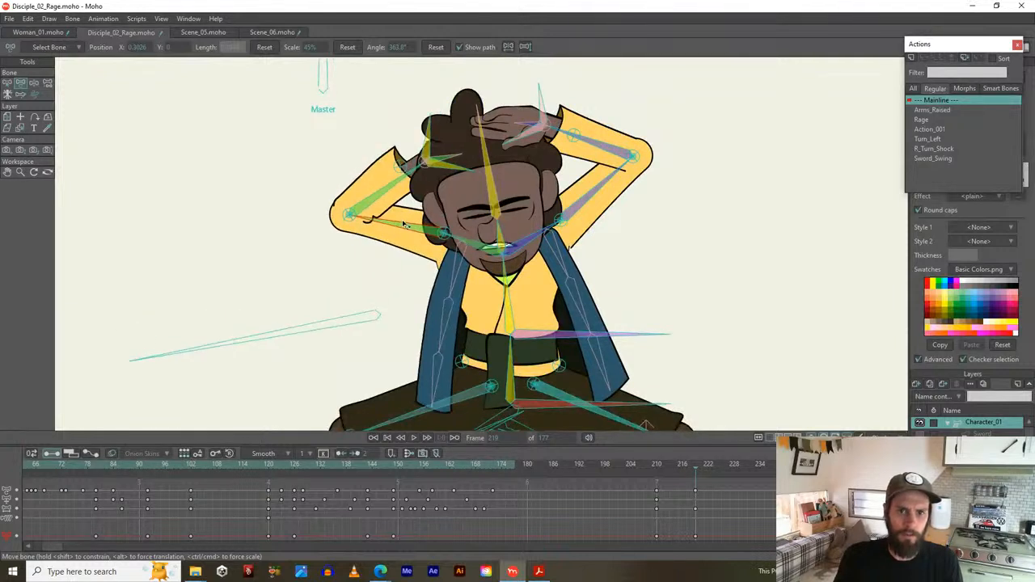
{"action": "left_click_drag", "start_coordinate": [592, 194], "coordinate": [582, 182]}
{"action": "left_click_drag", "start_coordinate": [570, 142], "coordinate": [581, 129]}
{"action": "left_click_drag", "start_coordinate": [405, 184], "coordinate": [390, 187]}
{"action": "left_click_drag", "start_coordinate": [657, 463], "coordinate": [695, 463]}
At frame 219, rotate the Head_Turn control to about 80° to turn the face away from the tilt
{"action": "scroll", "coordinate": [687, 307], "scroll_direction": "down", "scroll_amount": 5}
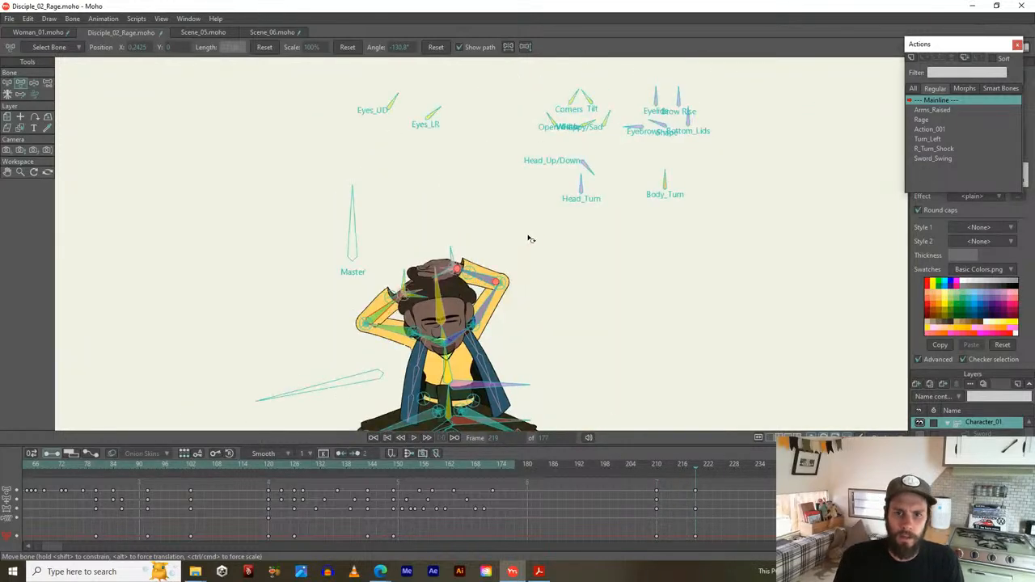
{"action": "scroll", "coordinate": [534, 230], "scroll_direction": "up", "scroll_amount": 1}
{"action": "mouse_move", "coordinate": [612, 125]}
{"action": "left_mouse_down"}
{"action": "mouse_move", "coordinate": [607, 119]}
{"action": "mouse_move", "coordinate": [601, 142]}
{"action": "mouse_move", "coordinate": [612, 116]}
{"action": "left_mouse_up"}
{"action": "left_click", "coordinate": [601, 140]}
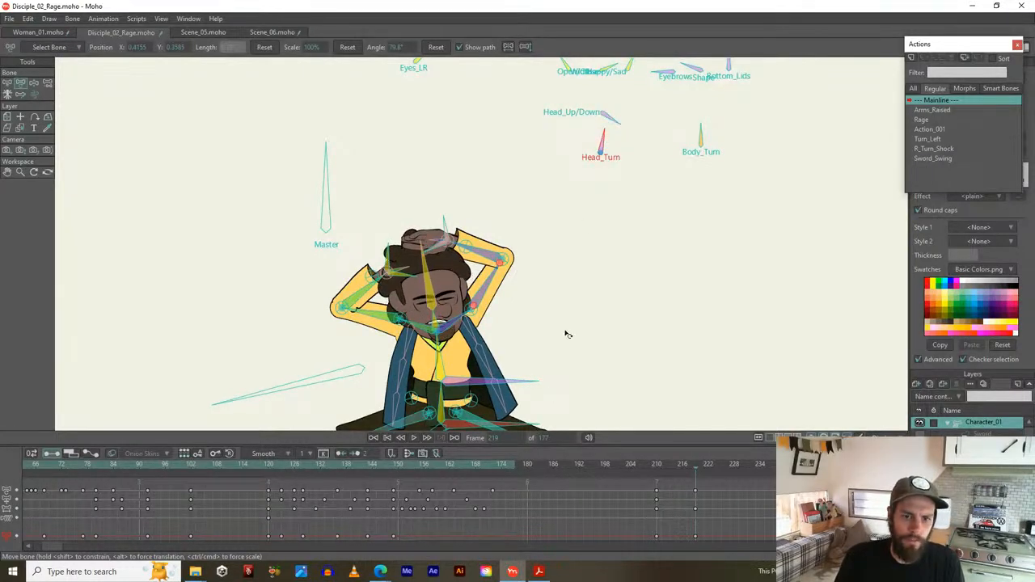
{"action": "scroll", "coordinate": [475, 341], "scroll_direction": "up", "scroll_amount": 3}
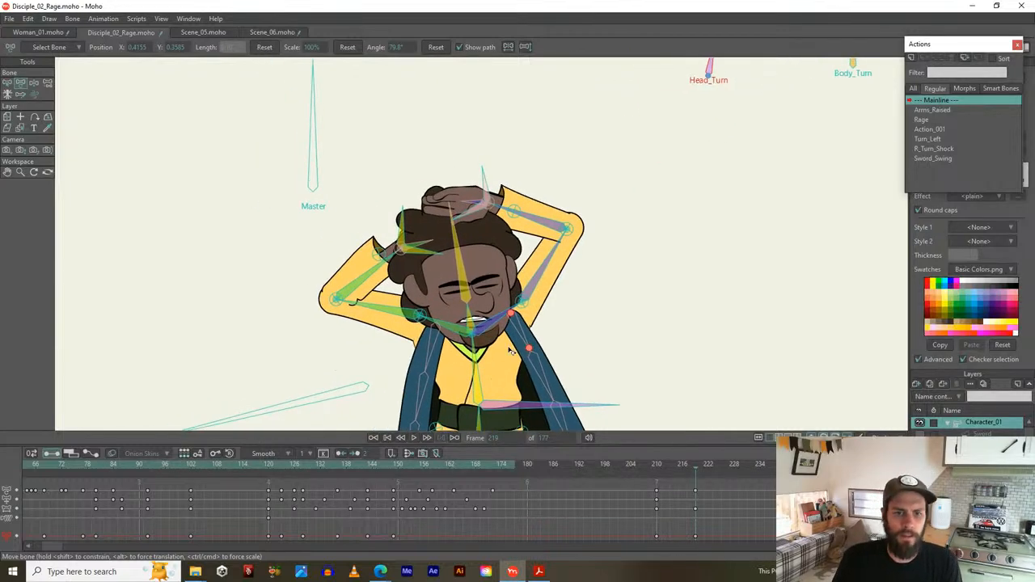
Review the drop from frame 121 and, at frame 149, rotate the Head_Turn control to about 86° for a slight turn
{"action": "left_click_drag", "start_coordinate": [657, 471], "coordinate": [272, 463]}
{"action": "scroll", "coordinate": [361, 297], "scroll_direction": "down", "scroll_amount": 2}
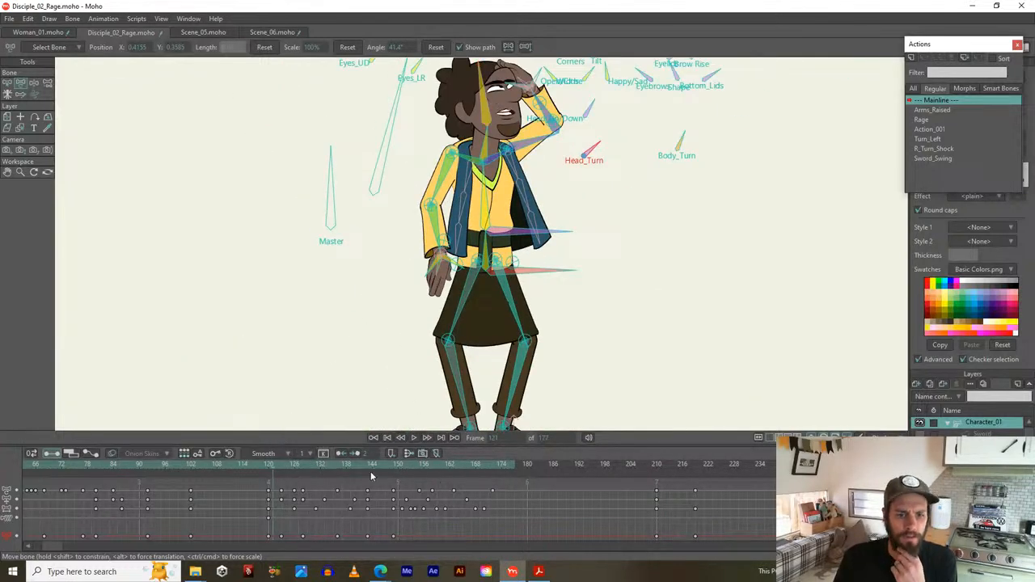
{"action": "mouse_move", "coordinate": [369, 462]}
{"action": "left_mouse_down"}
{"action": "mouse_move", "coordinate": [399, 465]}
{"action": "mouse_move", "coordinate": [383, 465]}
{"action": "left_mouse_up"}
{"action": "scroll", "coordinate": [400, 242], "scroll_direction": "up", "scroll_amount": 2}
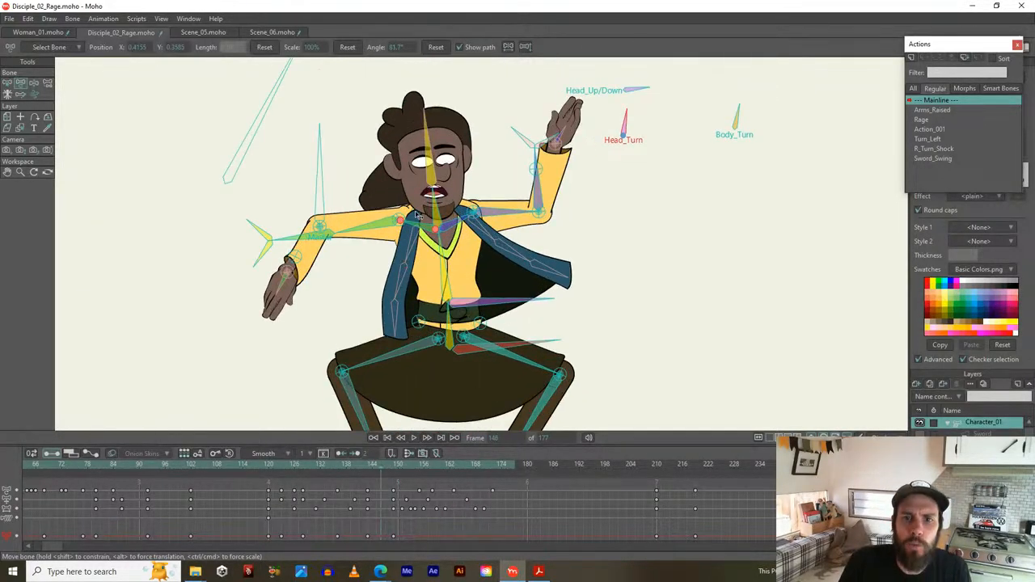
{"action": "left_click_drag", "start_coordinate": [450, 309], "coordinate": [459, 380]}
{"action": "left_click_drag", "start_coordinate": [366, 467], "coordinate": [396, 469]}
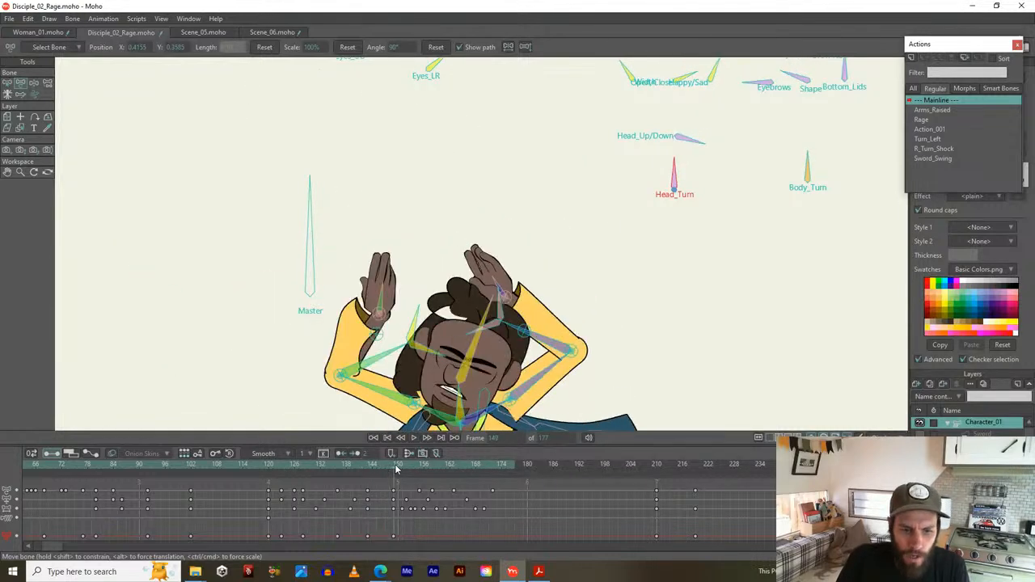
{"action": "scroll", "coordinate": [390, 530], "scroll_direction": "down", "scroll_amount": 2}
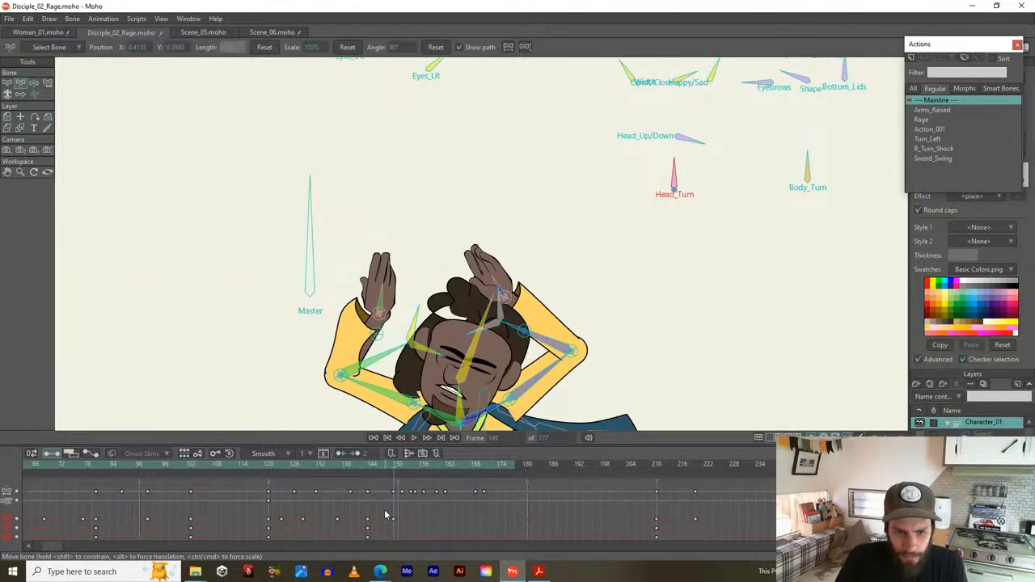
{"action": "scroll", "coordinate": [684, 137], "scroll_direction": "up", "scroll_amount": 1}
{"action": "left_click", "coordinate": [673, 183]}
{"action": "left_click_drag", "start_coordinate": [674, 183], "coordinate": [674, 179]}
{"action": "left_click_drag", "start_coordinate": [549, 273], "coordinate": [573, 167]}
{"action": "left_click_drag", "start_coordinate": [713, 79], "coordinate": [714, 79]}
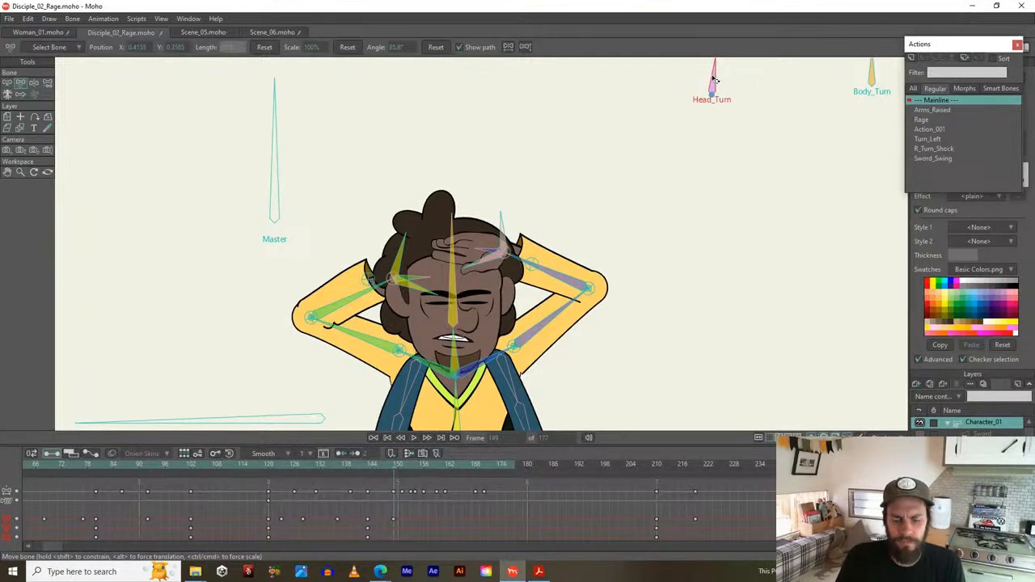
Copy the Head_Turn keyframe from frame 149 to frame 210
{"action": "left_click", "coordinate": [655, 466]}
{"action": "left_click", "coordinate": [393, 519]}
{"action": "key", "text": "ctrl+v"}
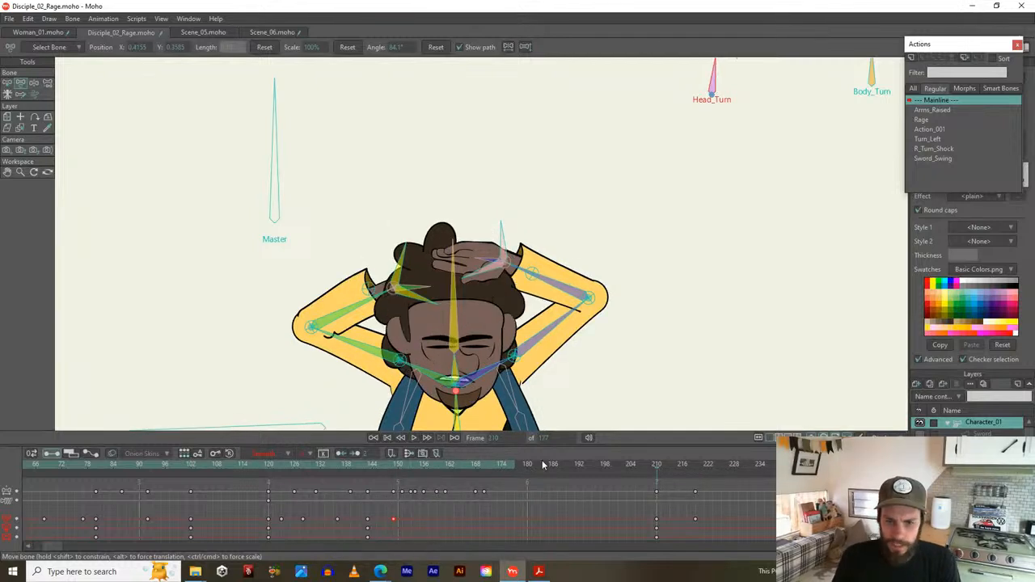
At frame 219, rotate the Brow Rise, Shape and Eyelids controls to raise the brows and half-open the eyes, and scrub to check
{"action": "left_click_drag", "start_coordinate": [654, 464], "coordinate": [695, 472]}
{"action": "scroll", "coordinate": [673, 311], "scroll_direction": "down", "scroll_amount": 1}
{"action": "left_click_drag", "start_coordinate": [647, 271], "coordinate": [487, 297]}
{"action": "left_click_drag", "start_coordinate": [550, 61], "coordinate": [596, 131]}
{"action": "left_click_drag", "start_coordinate": [634, 172], "coordinate": [688, 128]}
{"action": "left_click_drag", "start_coordinate": [753, 83], "coordinate": [763, 81]}
{"action": "left_click_drag", "start_coordinate": [674, 121], "coordinate": [730, 115]}
{"action": "left_click", "coordinate": [720, 85]}
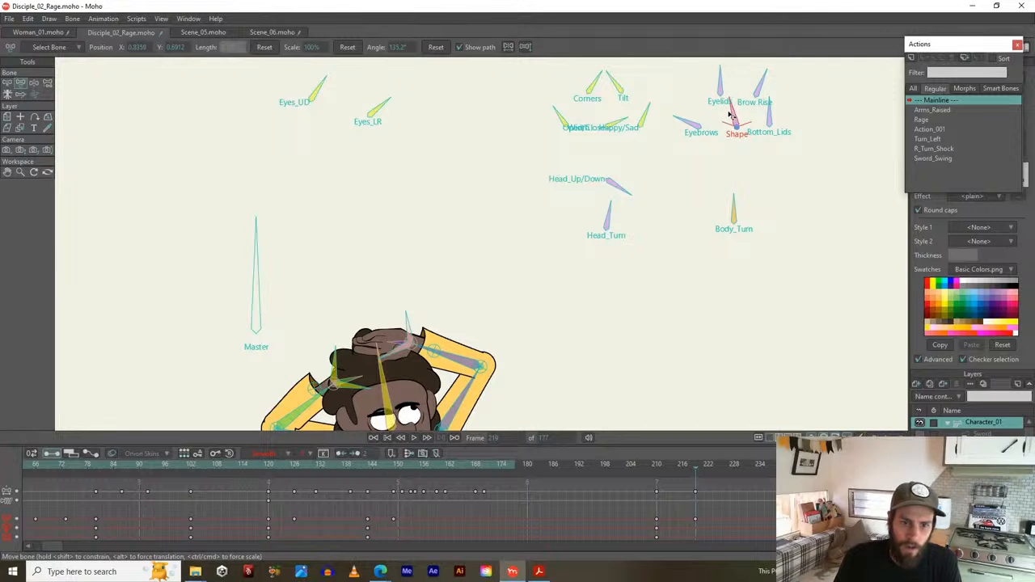
{"action": "left_click_drag", "start_coordinate": [718, 74], "coordinate": [745, 85]}
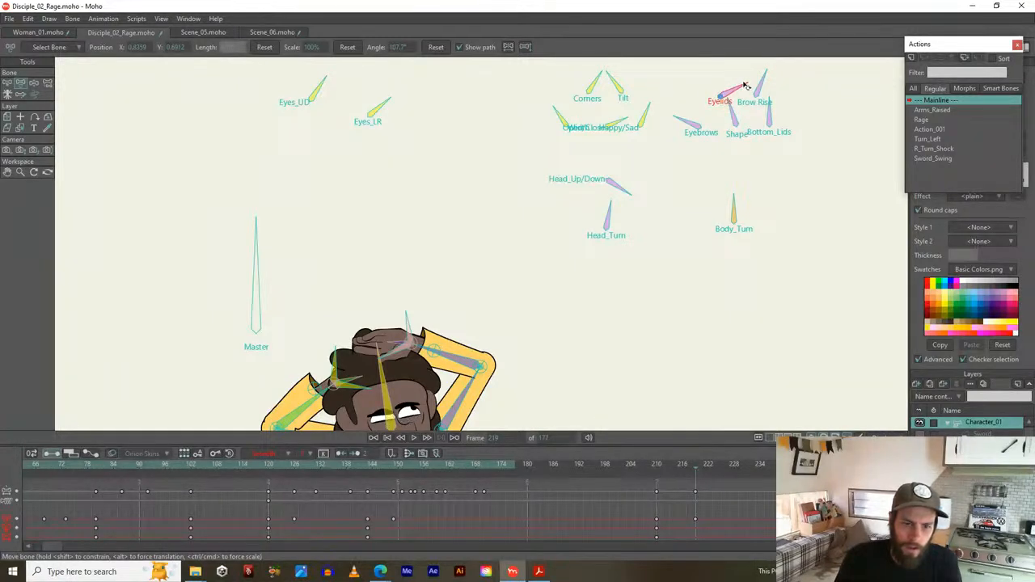
{"action": "left_click", "coordinate": [585, 261]}
{"action": "left_click_drag", "start_coordinate": [585, 261], "coordinate": [622, 139]}
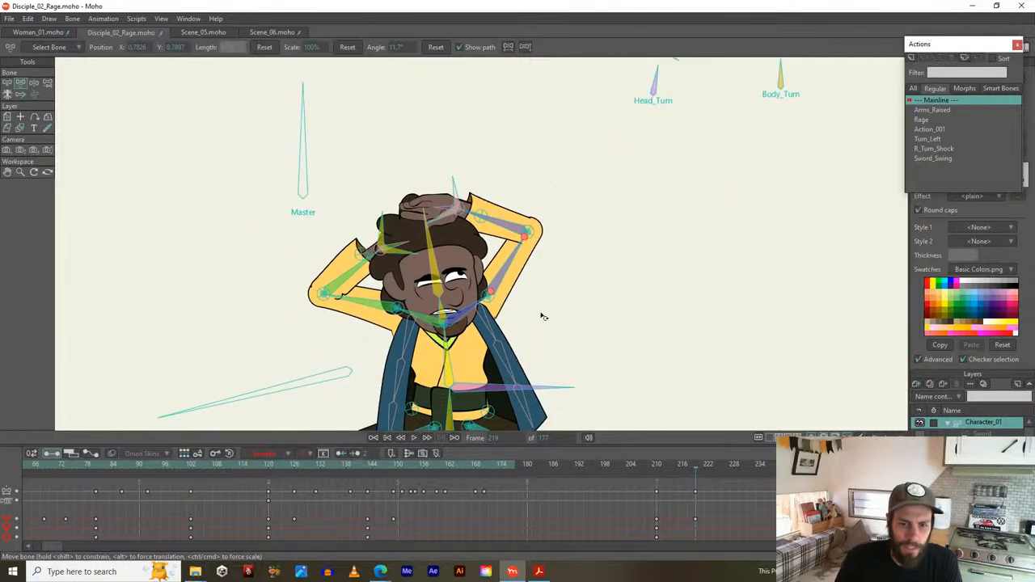
{"action": "left_click_drag", "start_coordinate": [654, 467], "coordinate": [696, 471]}
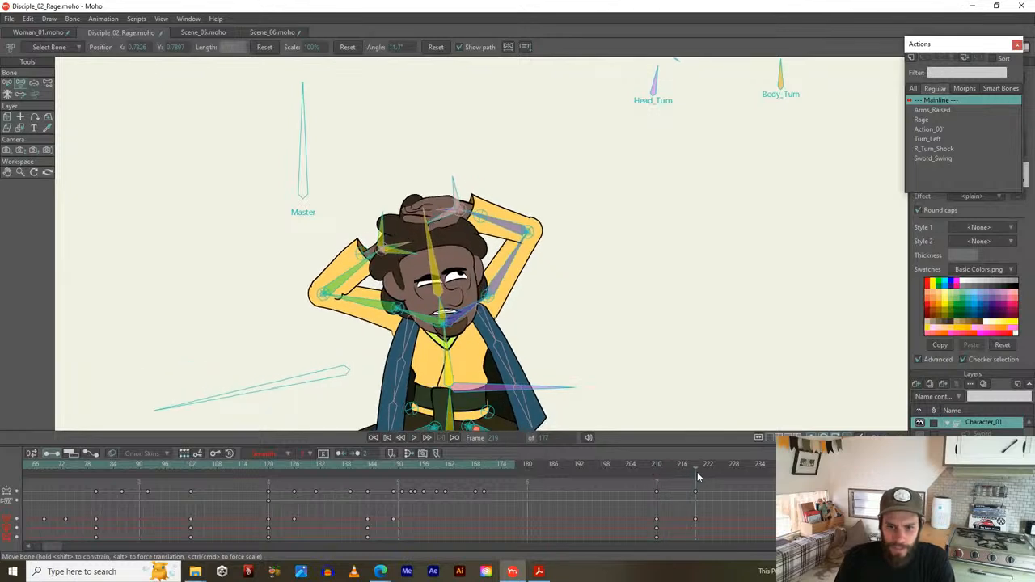
Adjust the Eyebrows control to about 123° at frame 219, set the animation's end to frame 231 and play it back
{"action": "scroll", "coordinate": [686, 154], "scroll_direction": "up", "scroll_amount": 5}
{"action": "left_click_drag", "start_coordinate": [708, 85], "coordinate": [760, 90]}
{"action": "scroll", "coordinate": [720, 200], "scroll_direction": "down", "scroll_amount": 2}
{"action": "left_click_drag", "start_coordinate": [695, 284], "coordinate": [645, 180]}
{"action": "left_click", "coordinate": [748, 467], "text": "ctrl"}
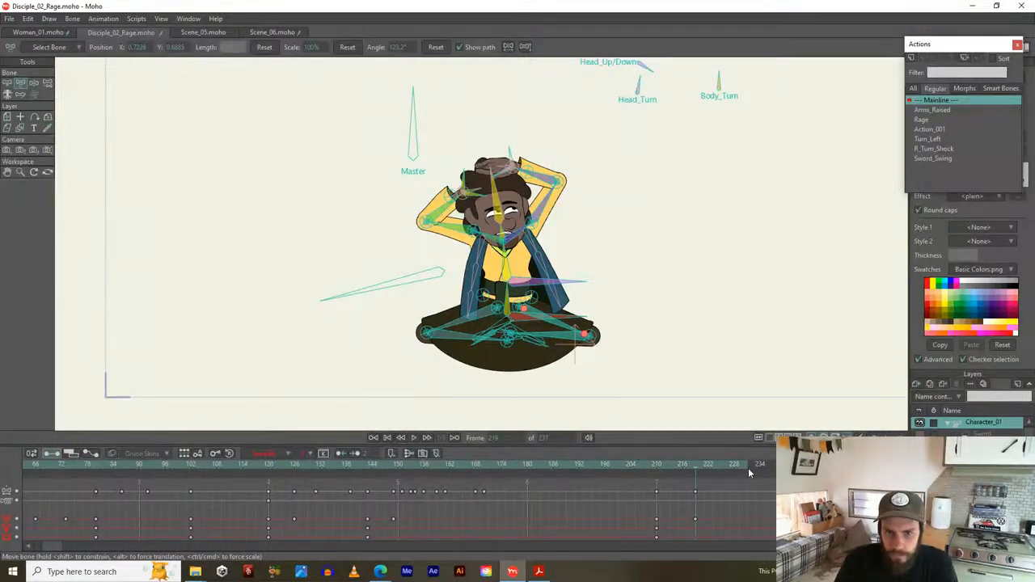
{"action": "key", "text": "space"}
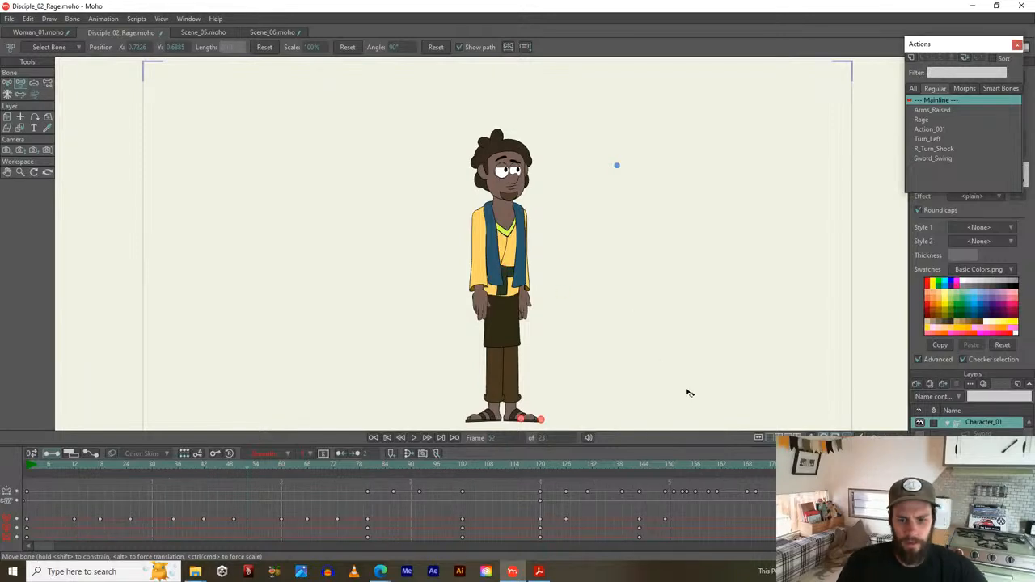
With no bones selected, move the hold pose's keyframes from frame 210 to frame 184 and play the animation
{"action": "scroll", "coordinate": [491, 517], "scroll_direction": "right", "scroll_amount": 5}
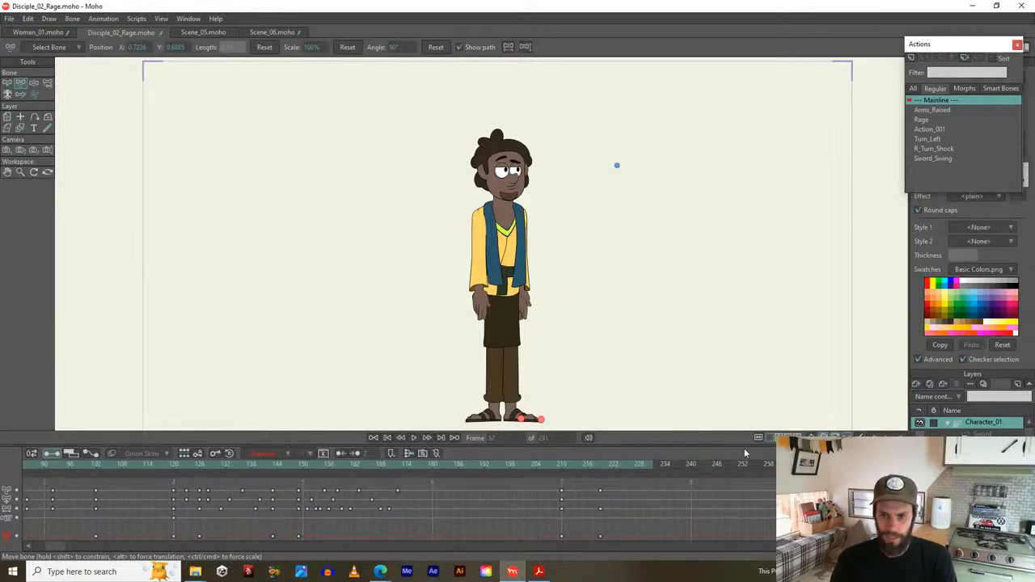
{"action": "left_click", "coordinate": [727, 312]}
{"action": "key", "text": "b"}
{"action": "left_click", "coordinate": [641, 360]}
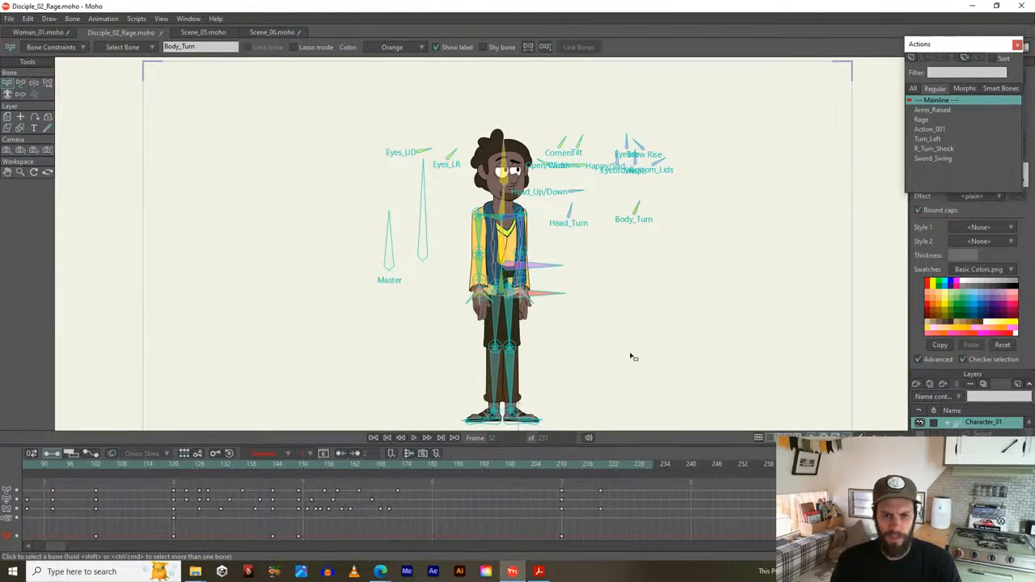
{"action": "left_click_drag", "start_coordinate": [544, 482], "coordinate": [564, 514]}
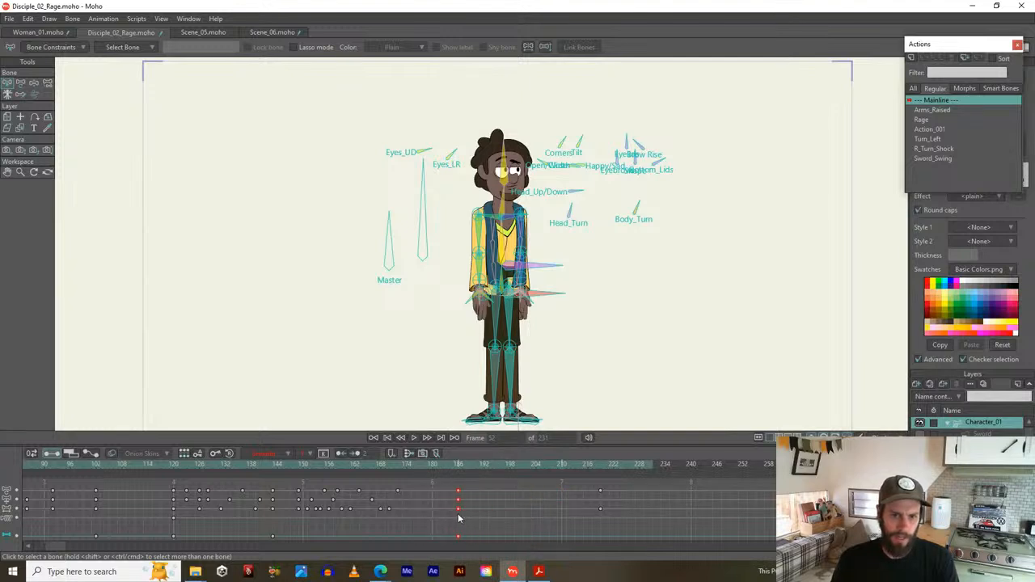
{"action": "key", "text": "space"}
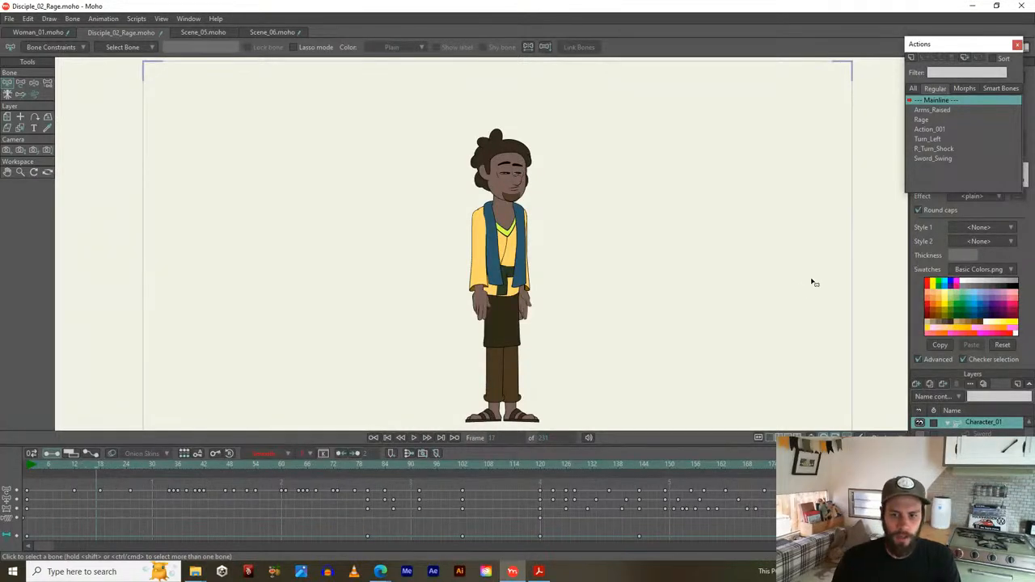
{"action": "scroll", "coordinate": [457, 527], "scroll_direction": "right", "scroll_amount": 10}
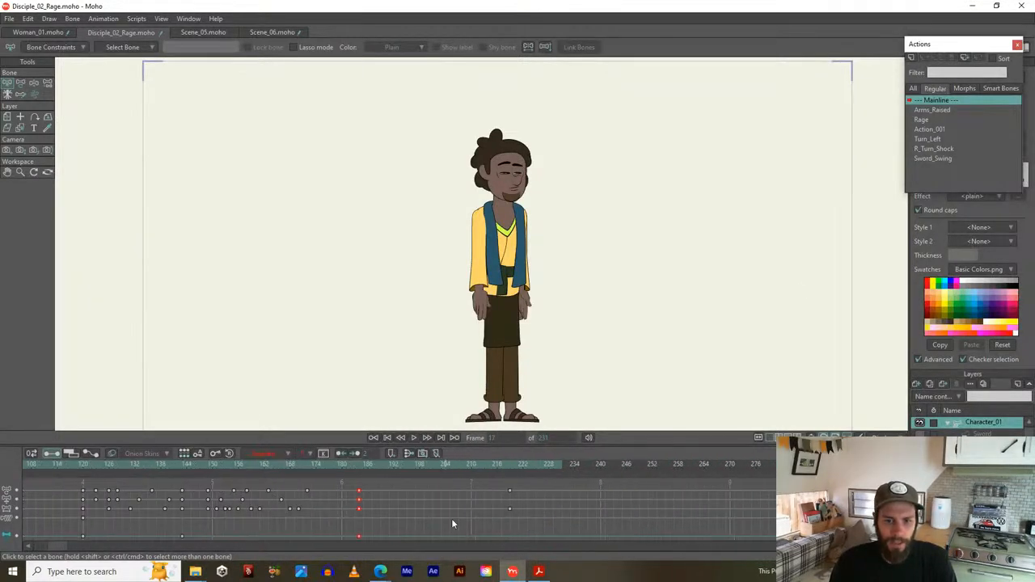
Scrub to frame 219 and add keyframes there on the bone channel rows to hold the look-up pose
{"action": "left_click_drag", "start_coordinate": [403, 463], "coordinate": [480, 463]}
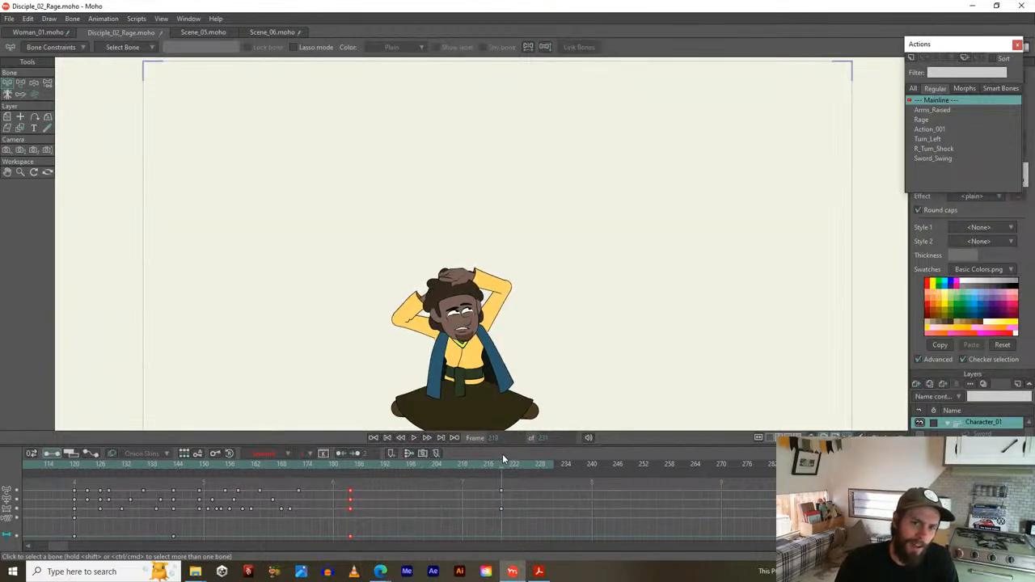
{"action": "left_click_drag", "start_coordinate": [517, 455], "coordinate": [500, 459]}
{"action": "left_click", "coordinate": [489, 492]}
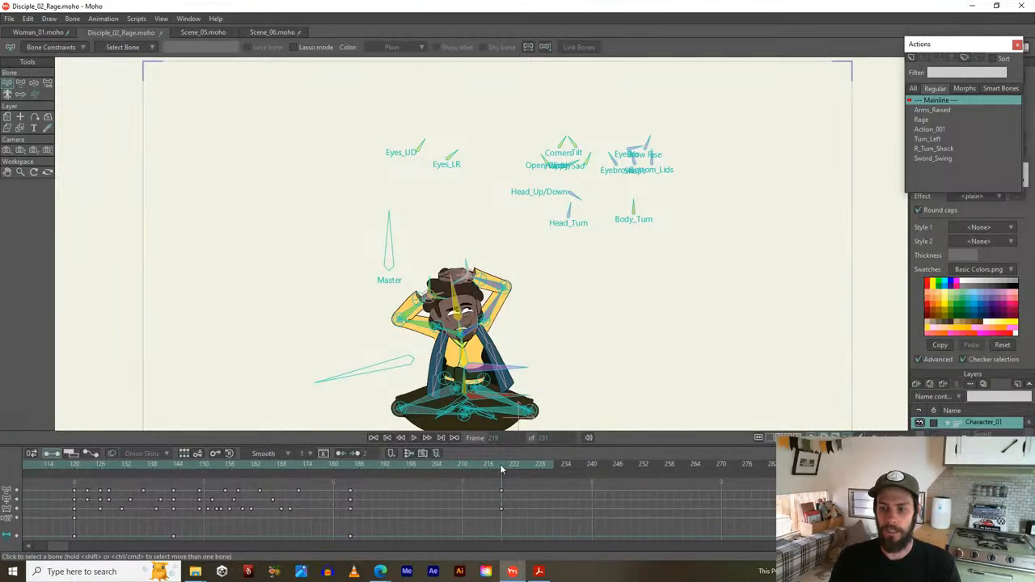
{"action": "mouse_move", "coordinate": [501, 465]}
{"action": "left_mouse_down"}
{"action": "mouse_move", "coordinate": [462, 465]}
{"action": "mouse_move", "coordinate": [508, 465]}
{"action": "mouse_move", "coordinate": [497, 463]}
{"action": "left_mouse_up"}
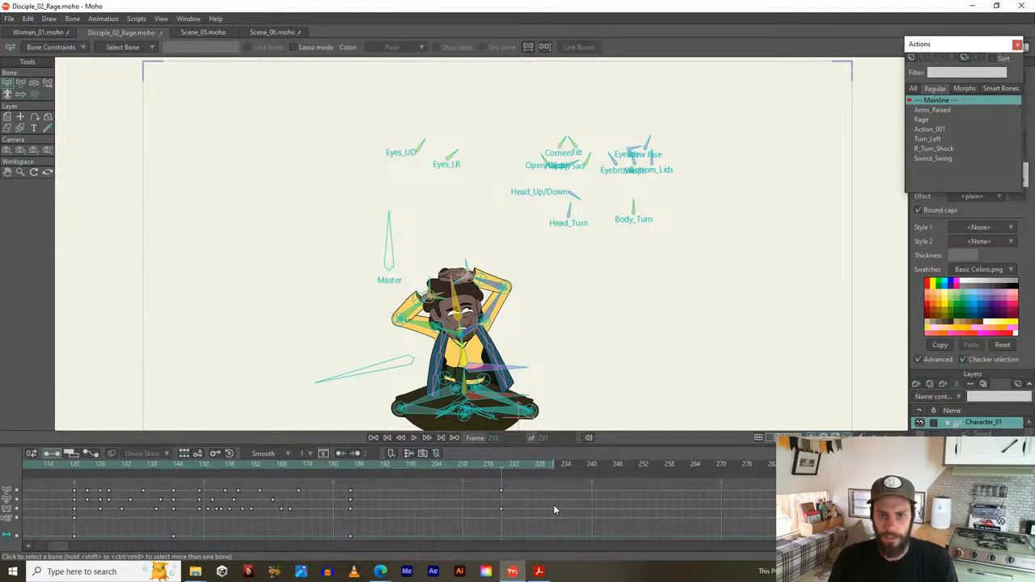
{"action": "right_click", "coordinate": [502, 490]}
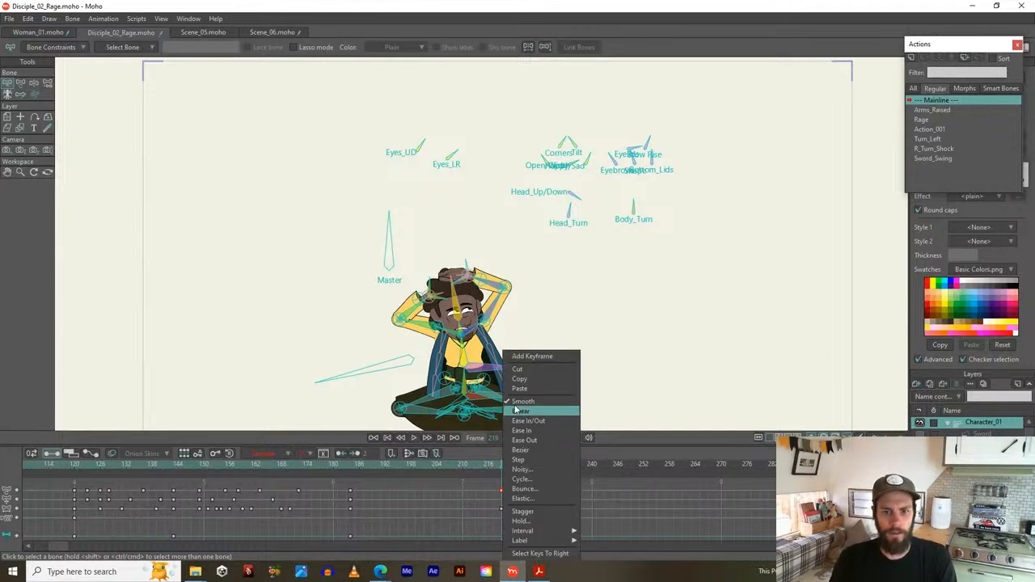
{"action": "left_click", "coordinate": [523, 357]}
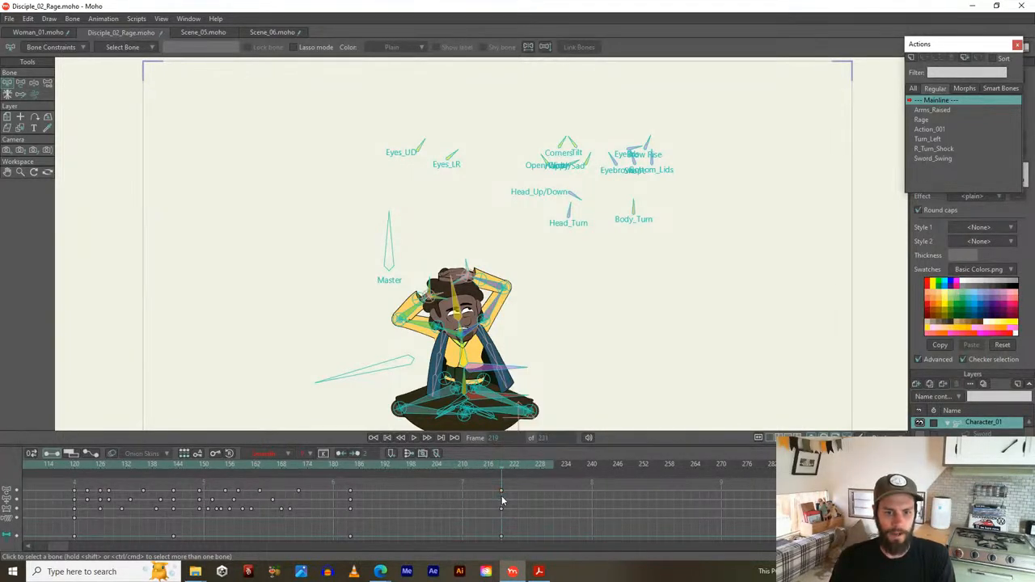
{"action": "right_click", "coordinate": [502, 499]}
{"action": "left_click", "coordinate": [520, 358]}
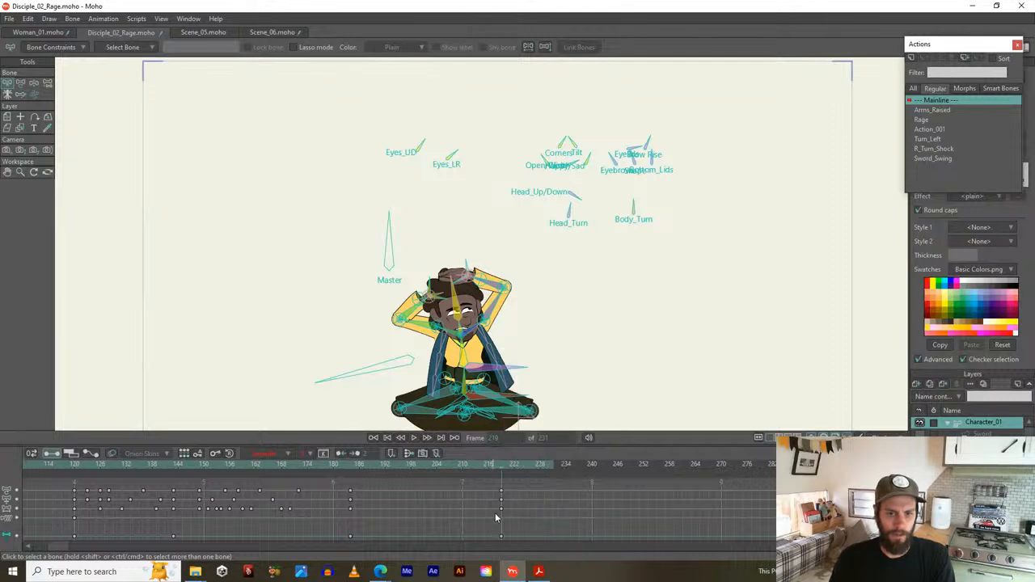
{"action": "right_click", "coordinate": [502, 505]}
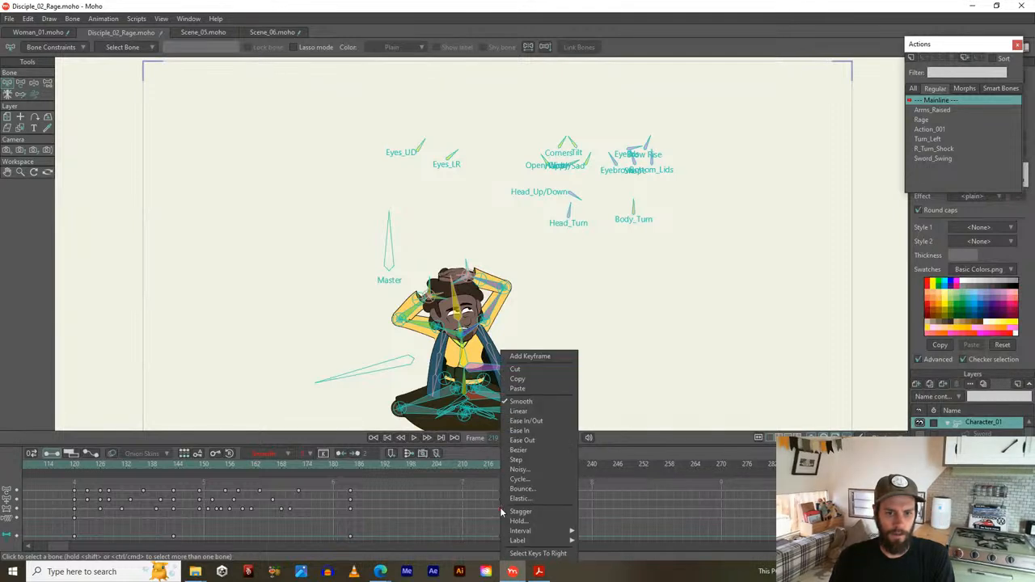
{"action": "left_click", "coordinate": [523, 358]}
At frame 224, close the eyes with the Eyelids control, rotate Shape to about 160°, and scrub to check
{"action": "left_click_drag", "start_coordinate": [503, 468], "coordinate": [523, 465]}
{"action": "scroll", "coordinate": [590, 235], "scroll_direction": "up", "scroll_amount": 1}
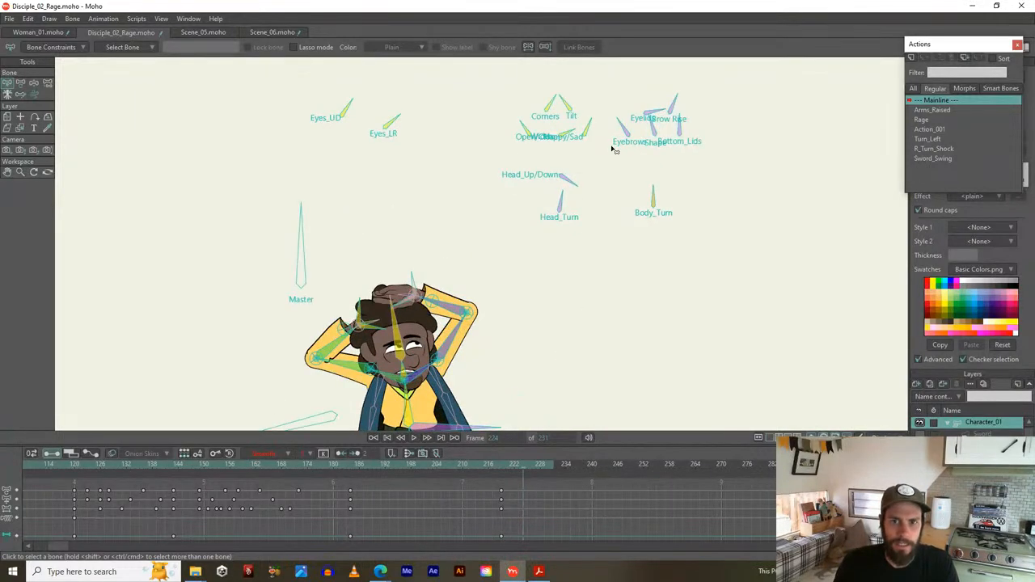
{"action": "key", "text": "t"}
{"action": "mouse_move", "coordinate": [654, 125]}
{"action": "left_mouse_down"}
{"action": "mouse_move", "coordinate": [648, 97]}
{"action": "mouse_move", "coordinate": [638, 130]}
{"action": "left_mouse_up"}
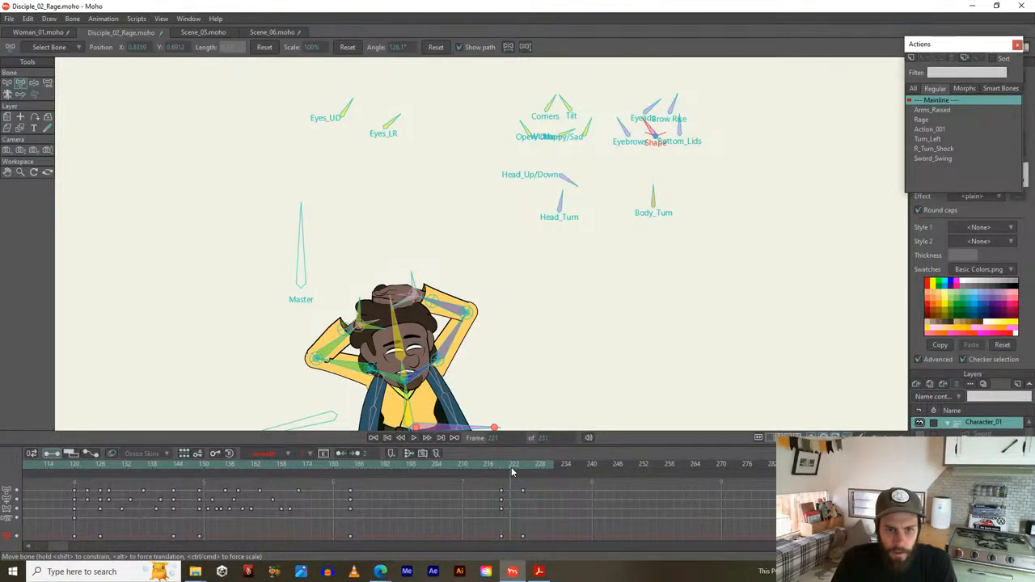
{"action": "left_click_drag", "start_coordinate": [548, 467], "coordinate": [568, 468]}
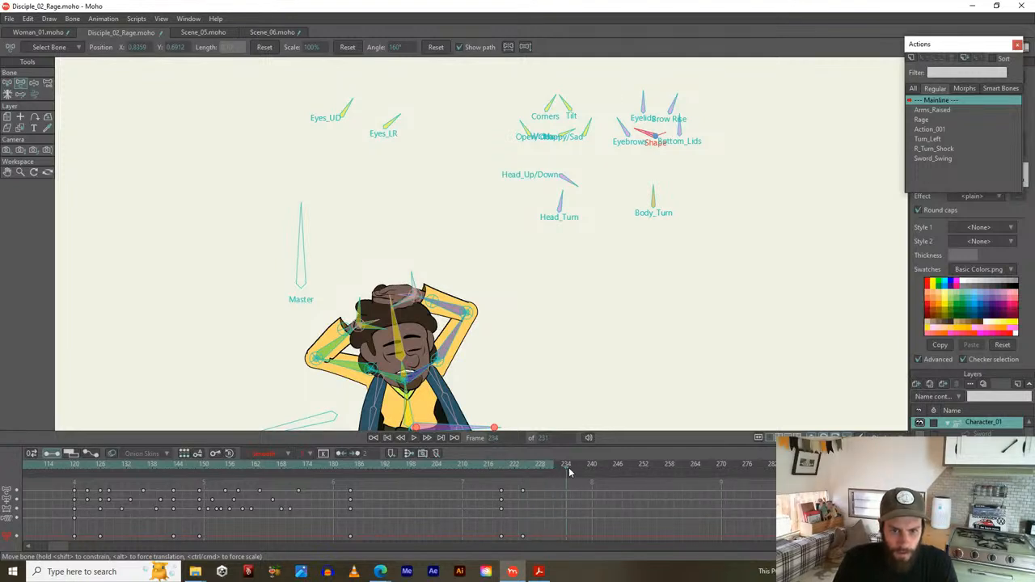
Set the animation's end to frame 240 and, at that frame, raise the torso and tilt the head sideways
{"action": "right_click", "coordinate": [593, 465], "text": "alt"}
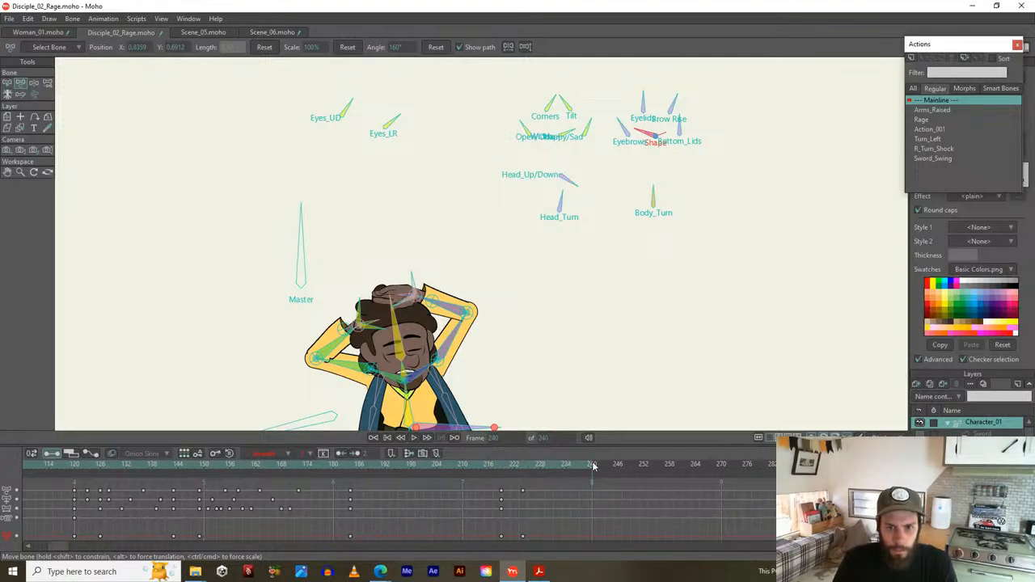
{"action": "scroll", "coordinate": [432, 302], "scroll_direction": "down", "scroll_amount": 1}
{"action": "left_click_drag", "start_coordinate": [432, 312], "coordinate": [511, 172]}
{"action": "scroll", "coordinate": [511, 172], "scroll_direction": "up", "scroll_amount": 2}
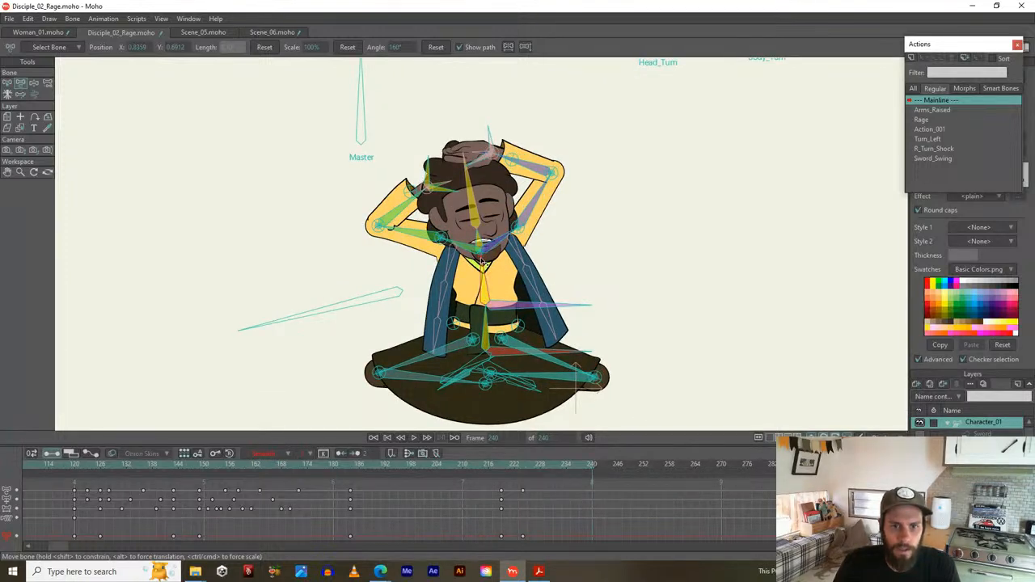
{"action": "left_click_drag", "start_coordinate": [482, 260], "coordinate": [471, 186]}
{"action": "left_click", "coordinate": [468, 220]}
{"action": "left_click_drag", "start_coordinate": [485, 265], "coordinate": [482, 263]}
{"action": "left_click", "coordinate": [475, 233]}
{"action": "left_click_drag", "start_coordinate": [466, 189], "coordinate": [477, 216]}
At frame 240, lift both hands off the head and swing the arms outward with the forearms raised
{"action": "left_click_drag", "start_coordinate": [532, 186], "coordinate": [570, 182]}
{"action": "left_click", "coordinate": [417, 220]}
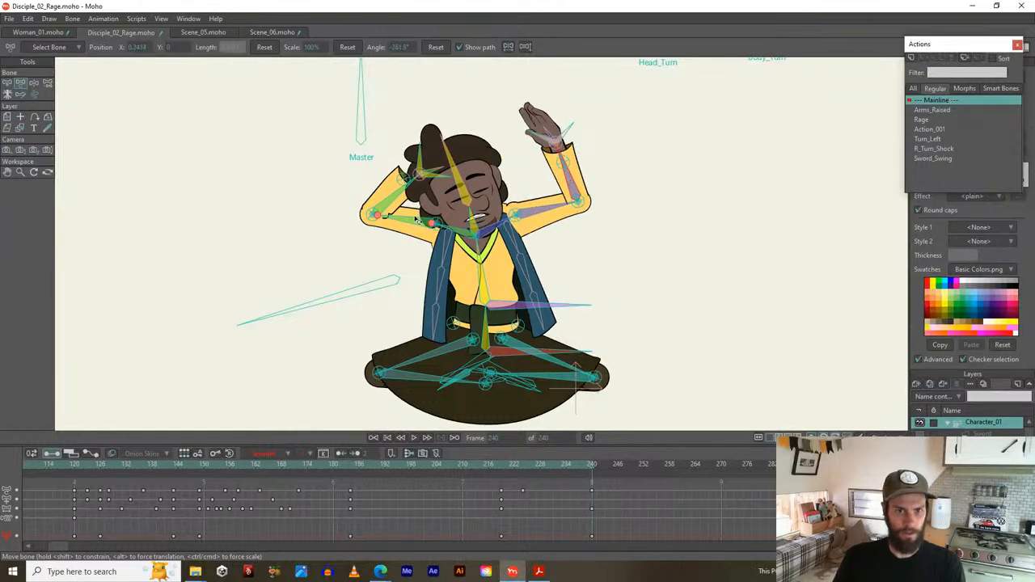
{"action": "left_click_drag", "start_coordinate": [412, 220], "coordinate": [371, 221]}
{"action": "left_click", "coordinate": [402, 236]}
{"action": "left_click_drag", "start_coordinate": [402, 234], "coordinate": [429, 247]}
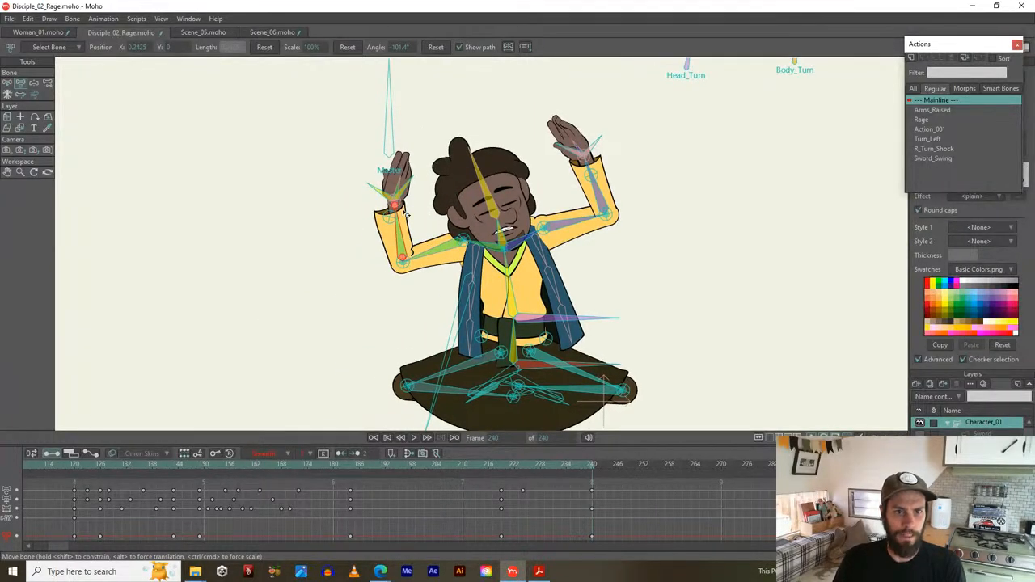
At frame 240, rotate both hands, refine the head tilt and lower the character's arm on the Master bone's side
{"action": "left_click_drag", "start_coordinate": [392, 187], "coordinate": [389, 187]}
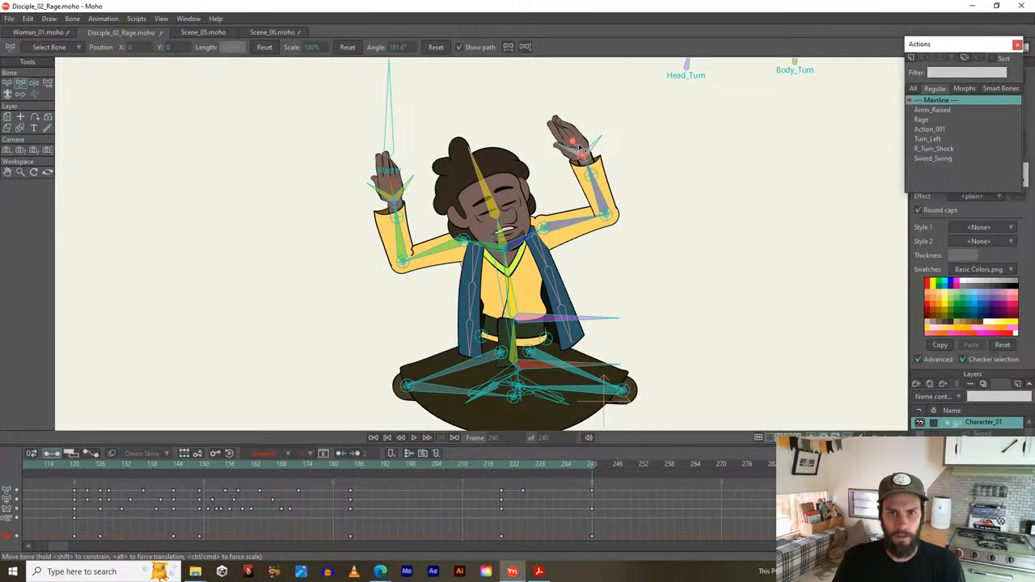
{"action": "left_click_drag", "start_coordinate": [580, 148], "coordinate": [585, 149]}
{"action": "left_click_drag", "start_coordinate": [523, 180], "coordinate": [542, 170]}
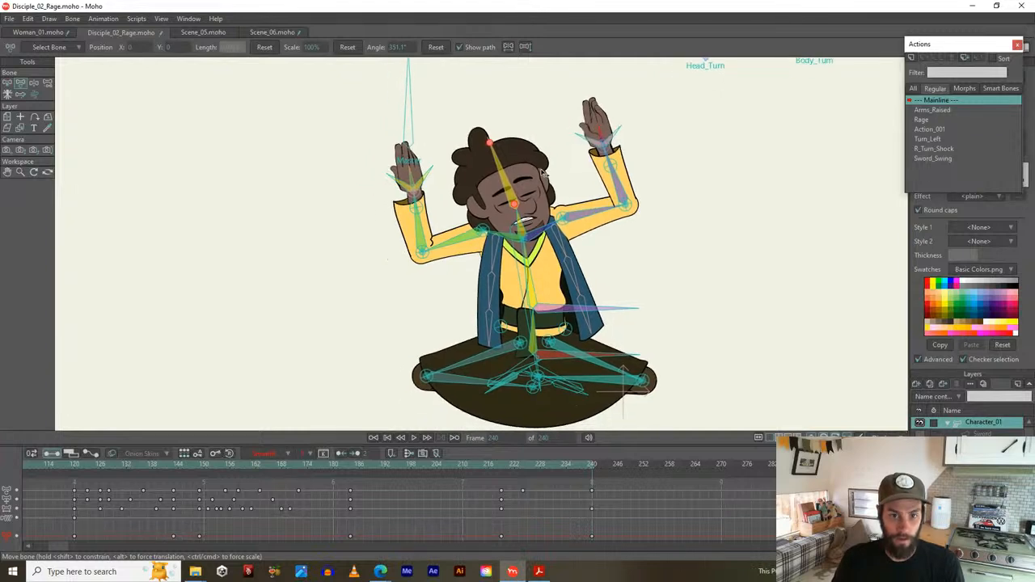
{"action": "left_click_drag", "start_coordinate": [454, 238], "coordinate": [458, 253]}
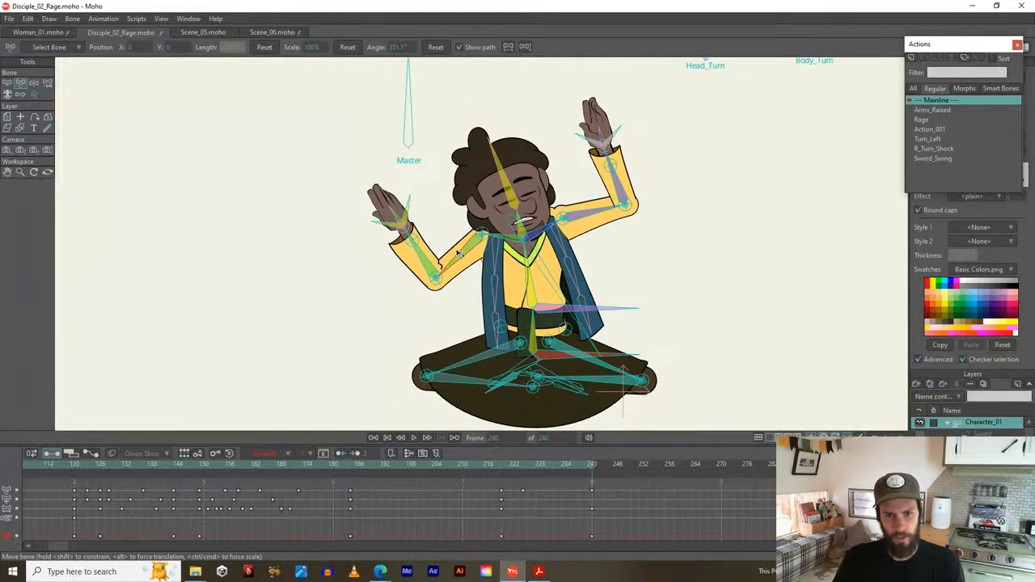
{"action": "scroll", "coordinate": [458, 253], "scroll_direction": "down", "scroll_amount": 2}
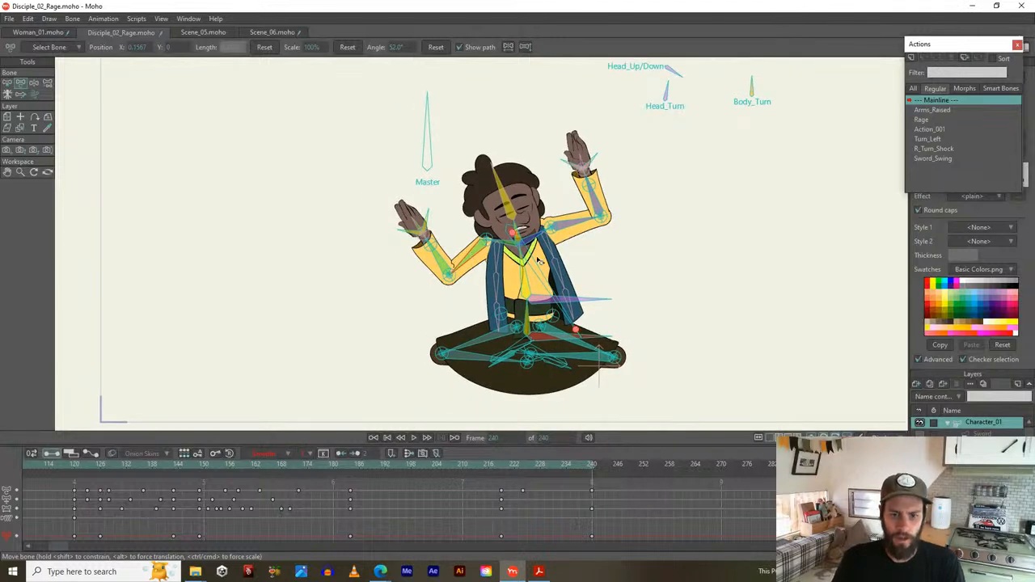
At frame 224, dip the chest and head as anticipation and rotate the Head_Up/Down control to about 314°
{"action": "left_click_drag", "start_coordinate": [659, 223], "coordinate": [631, 256]}
{"action": "left_click_drag", "start_coordinate": [498, 465], "coordinate": [521, 453]}
{"action": "scroll", "coordinate": [517, 257], "scroll_direction": "up", "scroll_amount": 5}
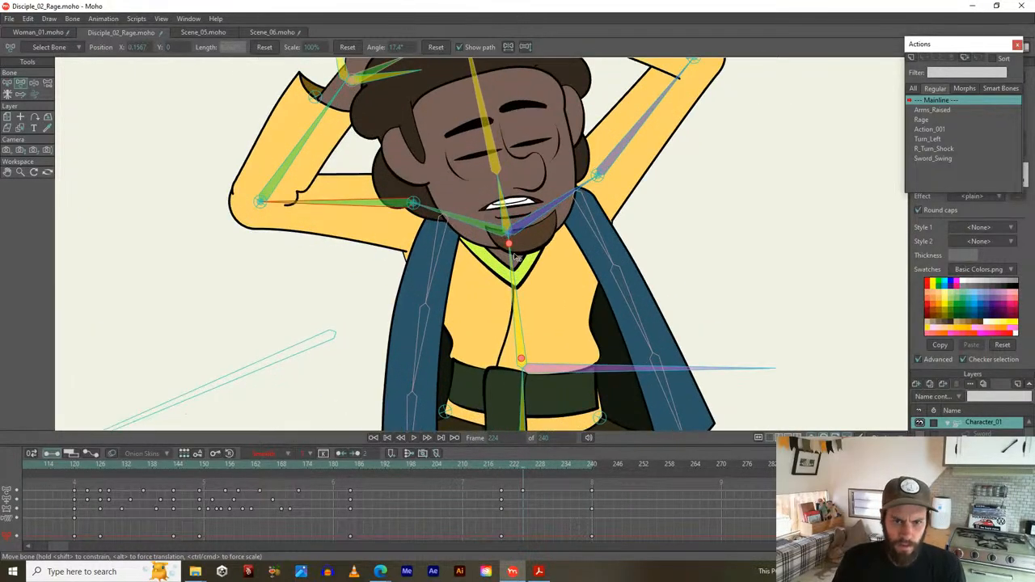
{"action": "left_click", "coordinate": [510, 245]}
{"action": "left_click_drag", "start_coordinate": [510, 245], "coordinate": [506, 249]}
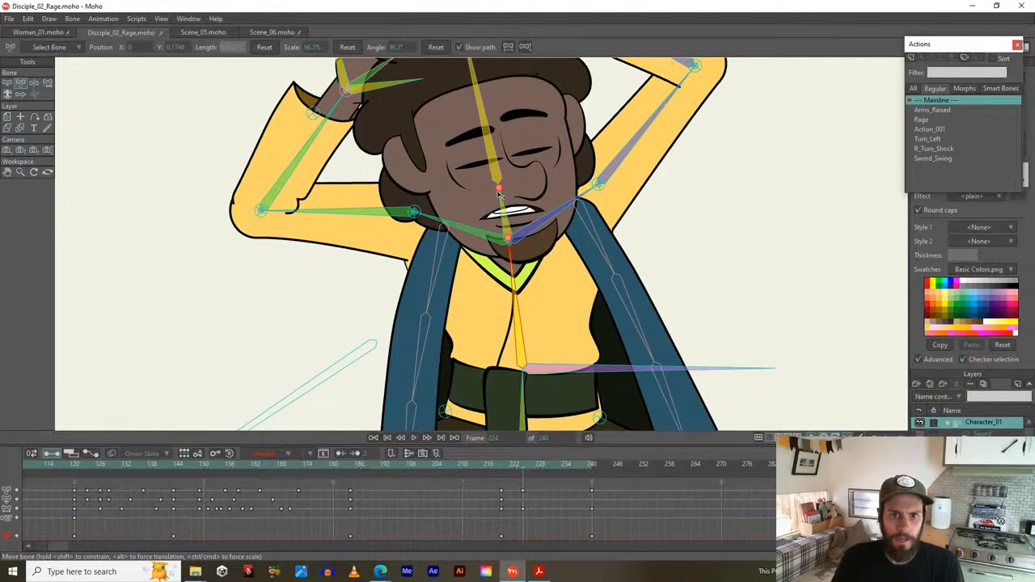
{"action": "left_click_drag", "start_coordinate": [498, 188], "coordinate": [489, 199]}
{"action": "scroll", "coordinate": [615, 169], "scroll_direction": "down", "scroll_amount": 5}
{"action": "scroll", "coordinate": [587, 293], "scroll_direction": "up", "scroll_amount": 3}
{"action": "left_click_drag", "start_coordinate": [679, 112], "coordinate": [676, 102]}
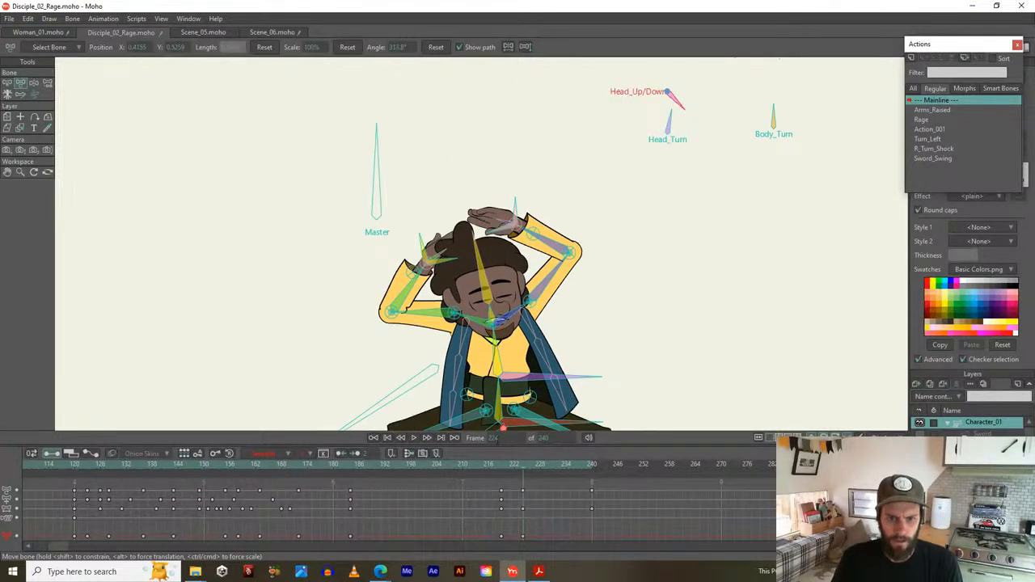
At frame 240, rotate Head_Up/Down and Head_Turn to lift and turn the face, open the eyes and set Shape to 90°
{"action": "left_click_drag", "start_coordinate": [499, 469], "coordinate": [592, 468]}
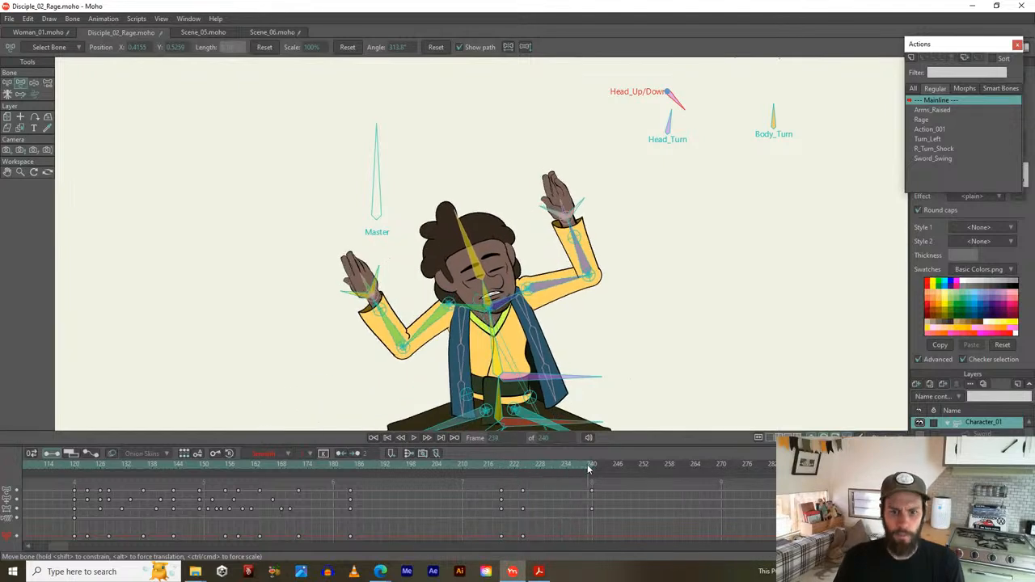
{"action": "left_click_drag", "start_coordinate": [678, 97], "coordinate": [672, 122]}
{"action": "left_click", "coordinate": [668, 129]}
{"action": "left_click_drag", "start_coordinate": [684, 174], "coordinate": [667, 253]}
{"action": "left_click_drag", "start_coordinate": [752, 126], "coordinate": [760, 120]}
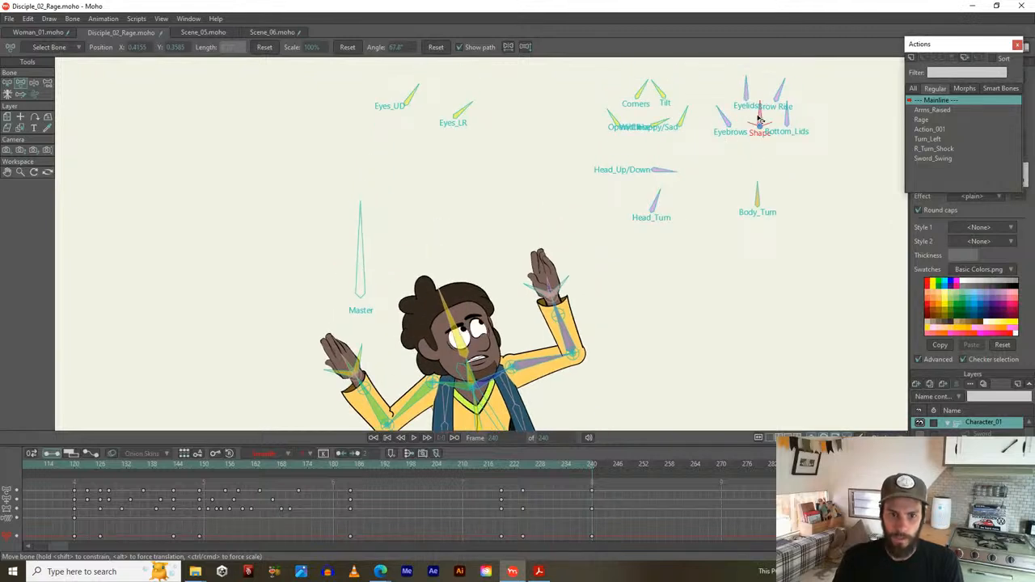
Scrub through the arm-raise motion, set the animation's end to frame 270 and play it back
{"action": "scroll", "coordinate": [643, 249], "scroll_direction": "down", "scroll_amount": 2}
{"action": "left_click_drag", "start_coordinate": [638, 260], "coordinate": [644, 144]}
{"action": "left_click_drag", "start_coordinate": [499, 462], "coordinate": [635, 463]}
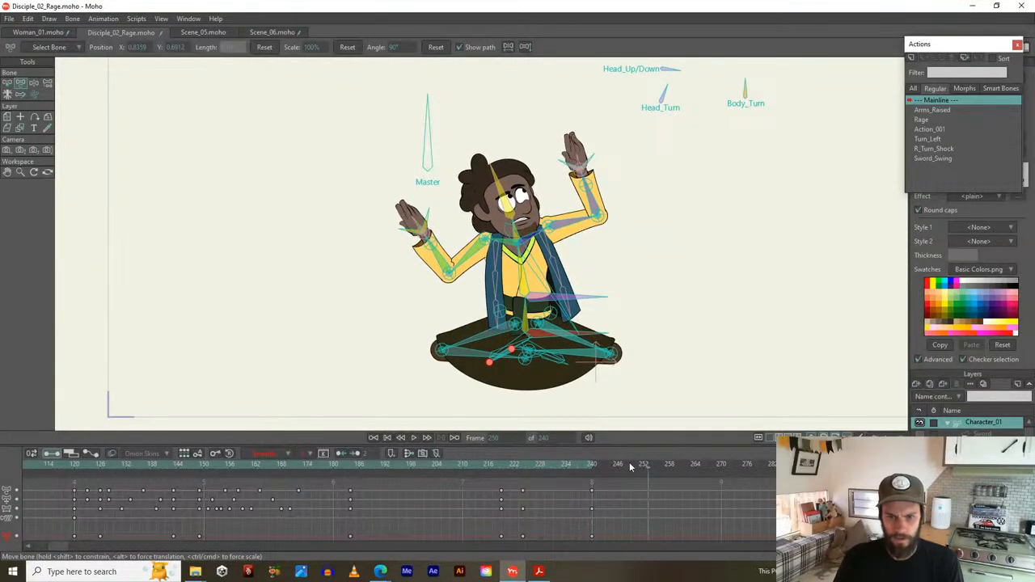
{"action": "left_click", "coordinate": [721, 467], "text": "ctrl"}
{"action": "scroll", "coordinate": [676, 301], "scroll_direction": "down", "scroll_amount": 2}
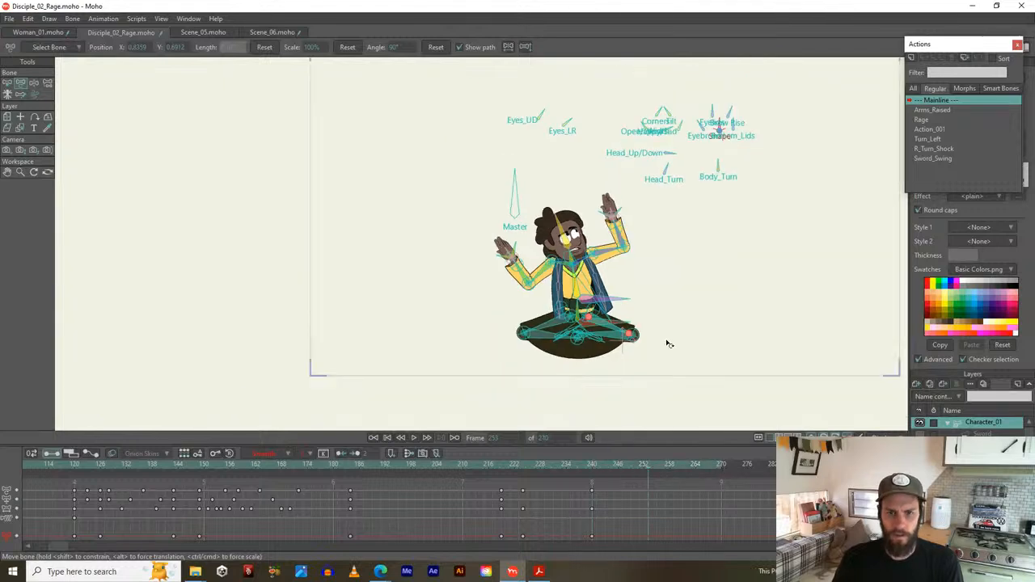
{"action": "key", "text": "space"}
Examine the start of the arm-raise transition around frames 219 and 220
{"action": "scroll", "coordinate": [741, 311], "scroll_direction": "up", "scroll_amount": 2}
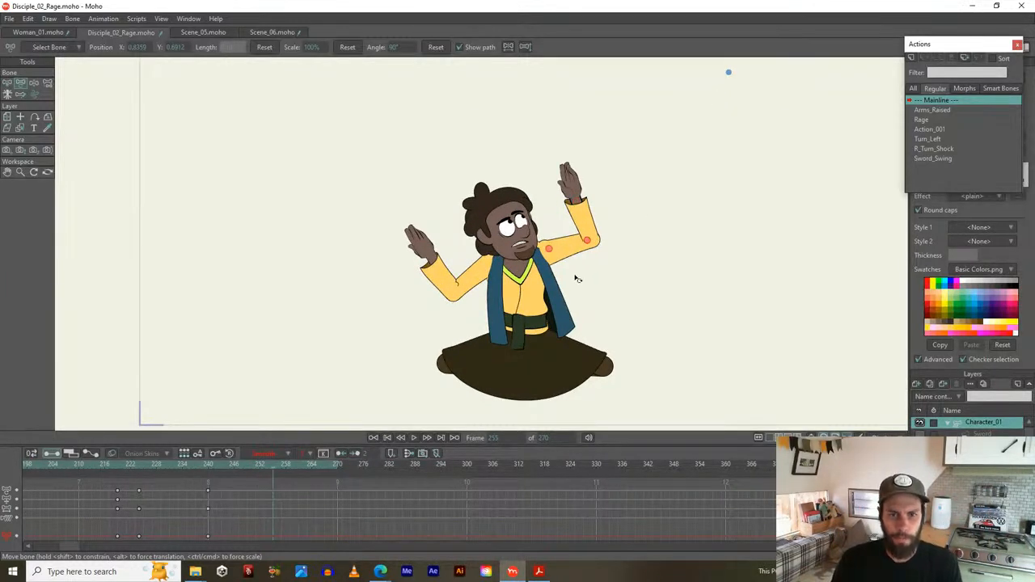
{"action": "left_click_drag", "start_coordinate": [577, 320], "coordinate": [587, 293]}
{"action": "left_click_drag", "start_coordinate": [238, 496], "coordinate": [512, 491]}
{"action": "left_click_drag", "start_coordinate": [236, 464], "coordinate": [393, 467]}
{"action": "scroll", "coordinate": [458, 317], "scroll_direction": "up", "scroll_amount": 2}
{"action": "left_click_drag", "start_coordinate": [513, 285], "coordinate": [466, 312]}
{"action": "scroll", "coordinate": [414, 478], "scroll_direction": "up", "scroll_amount": 1}
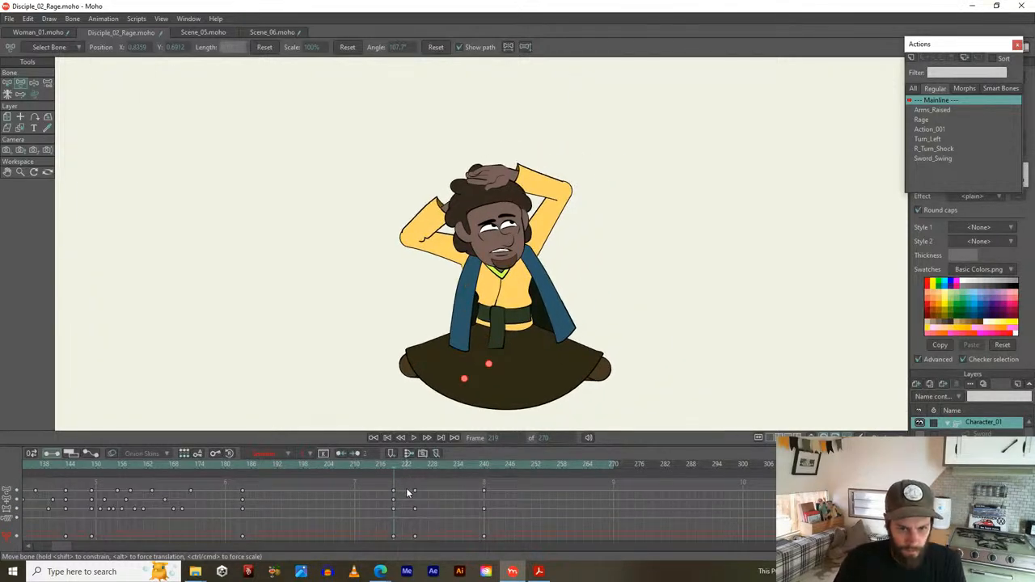
{"action": "left_click_drag", "start_coordinate": [398, 468], "coordinate": [396, 466]}
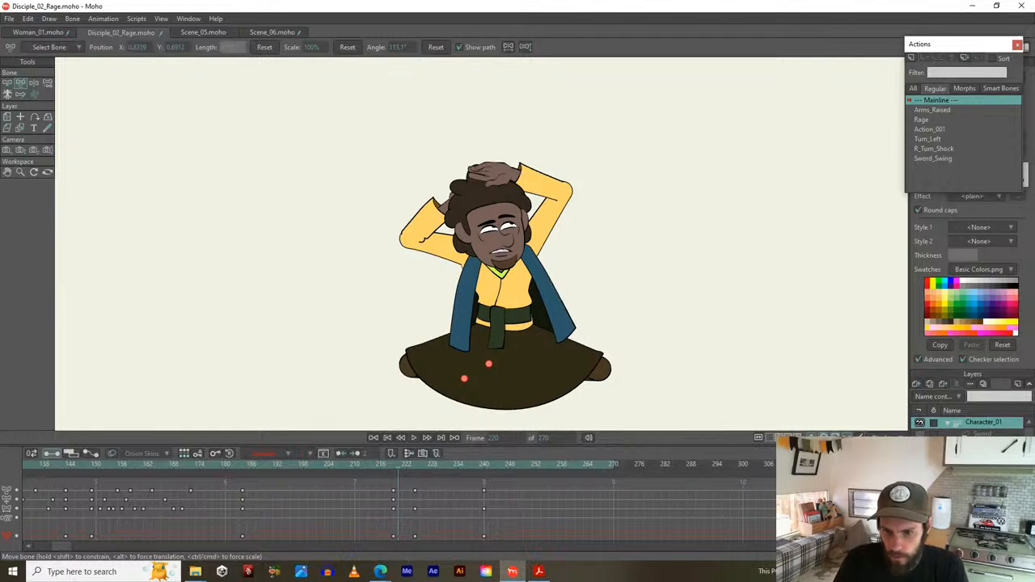
Hold the frame 219 pose until frame 226 with copied keys, and shift the following keys to frames 230 and 246
{"action": "mouse_move", "coordinate": [758, 388]}
{"action": "left_click_drag", "start_coordinate": [659, 353], "coordinate": [684, 358]}
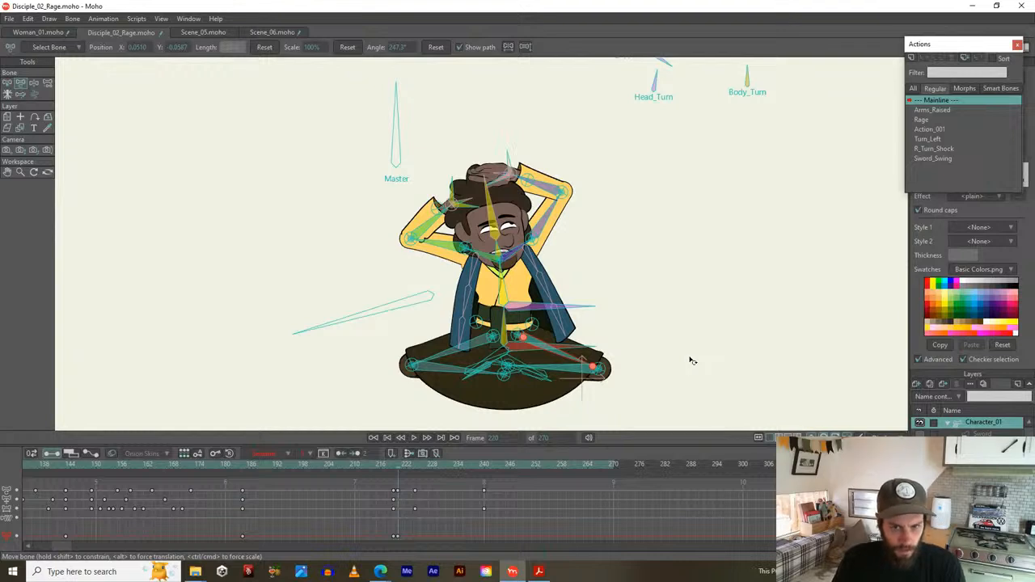
{"action": "key", "text": "z"}
{"action": "left_click_drag", "start_coordinate": [399, 486], "coordinate": [384, 515]}
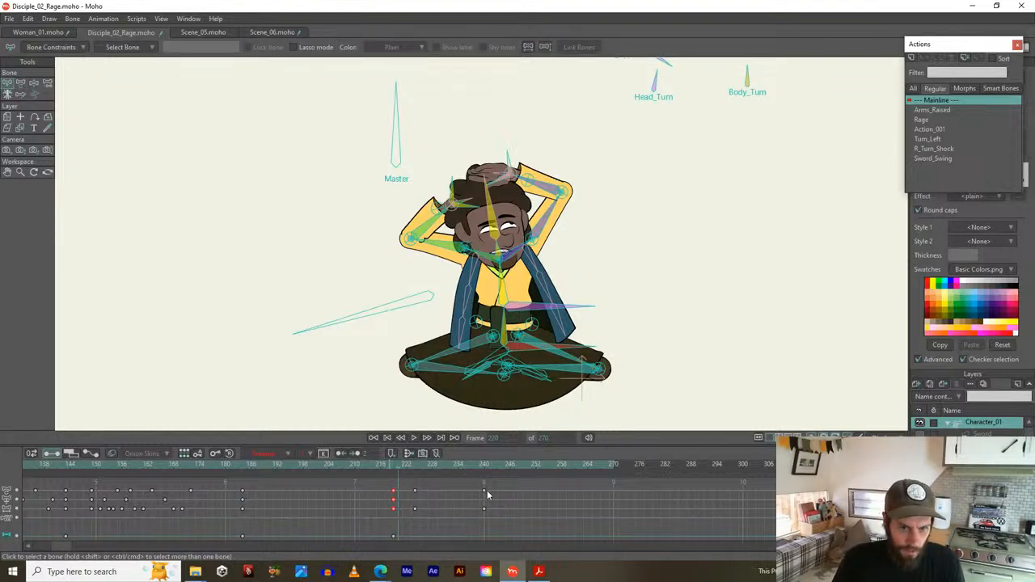
{"action": "left_click_drag", "start_coordinate": [504, 480], "coordinate": [398, 506]}
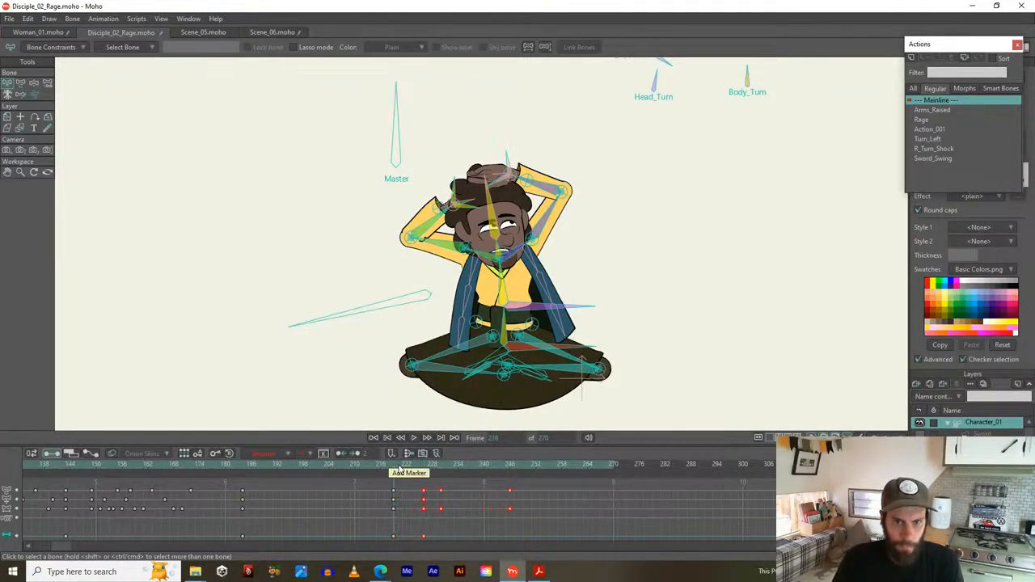
At frame 246, rotate the Brow Rise and Eyebrows controls to reshape the character's brows
{"action": "left_click", "coordinate": [432, 475]}
{"action": "left_click_drag", "start_coordinate": [431, 475], "coordinate": [507, 483]}
{"action": "scroll", "coordinate": [585, 235], "scroll_direction": "up", "scroll_amount": 3}
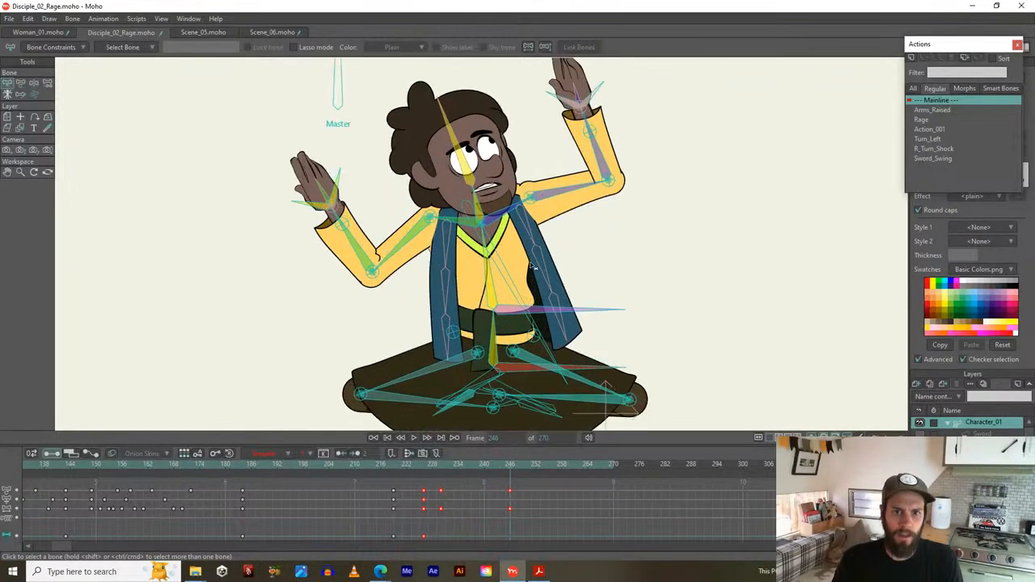
{"action": "left_click_drag", "start_coordinate": [586, 235], "coordinate": [603, 295]}
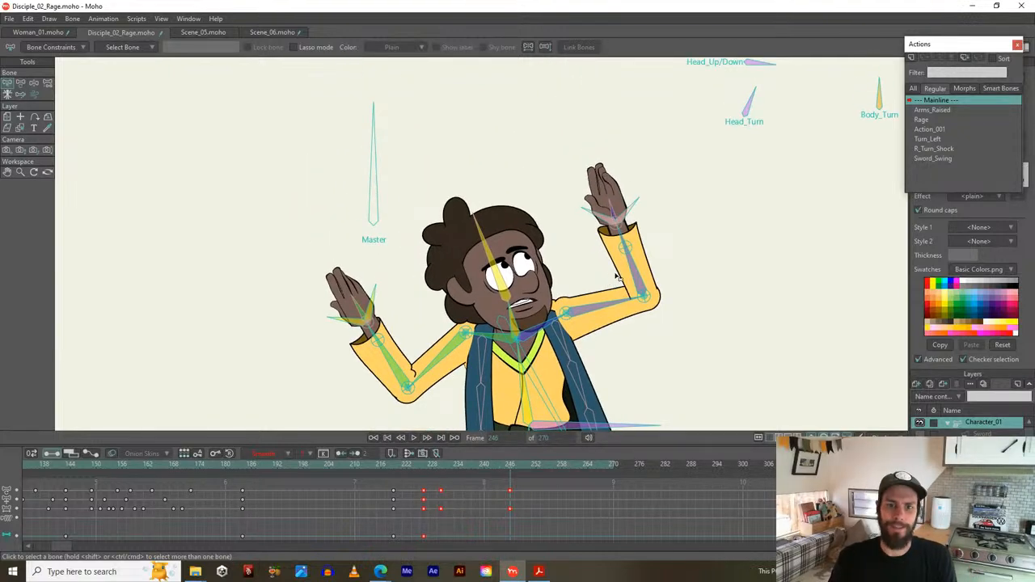
{"action": "left_click_drag", "start_coordinate": [633, 281], "coordinate": [548, 305]}
{"action": "left_click_drag", "start_coordinate": [582, 242], "coordinate": [632, 285]}
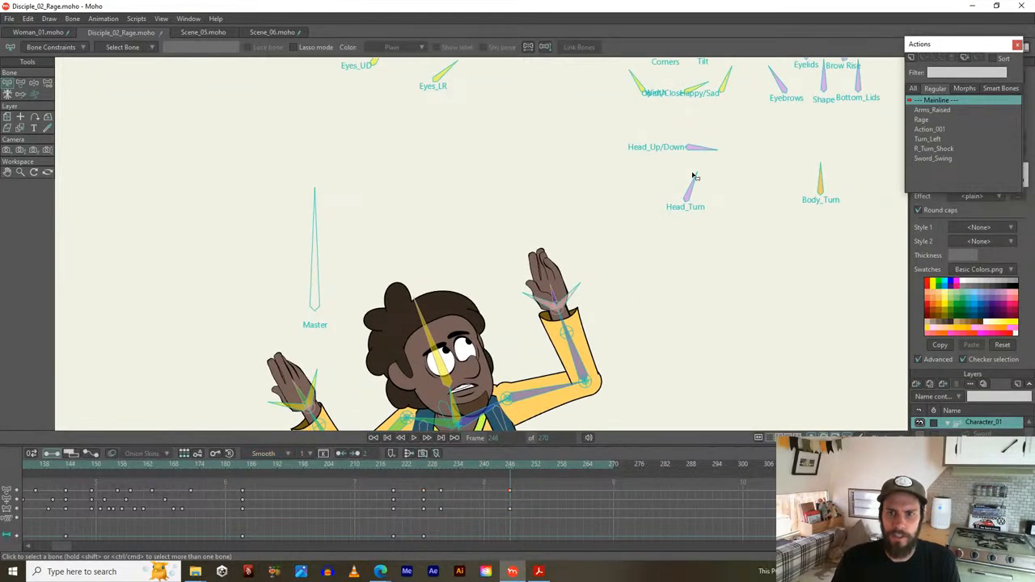
{"action": "left_click_drag", "start_coordinate": [675, 202], "coordinate": [716, 216]}
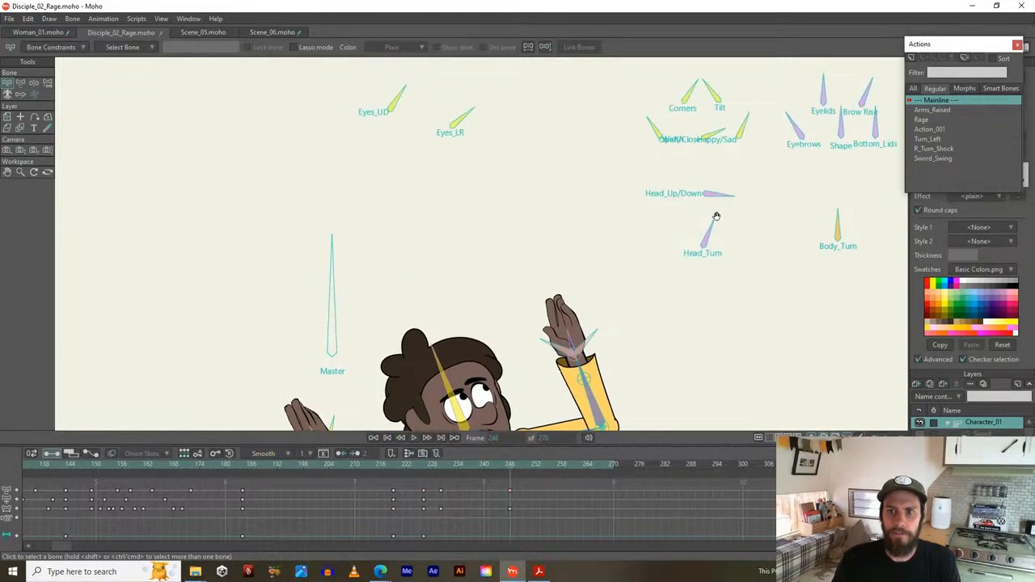
{"action": "left_click", "coordinate": [870, 92]}
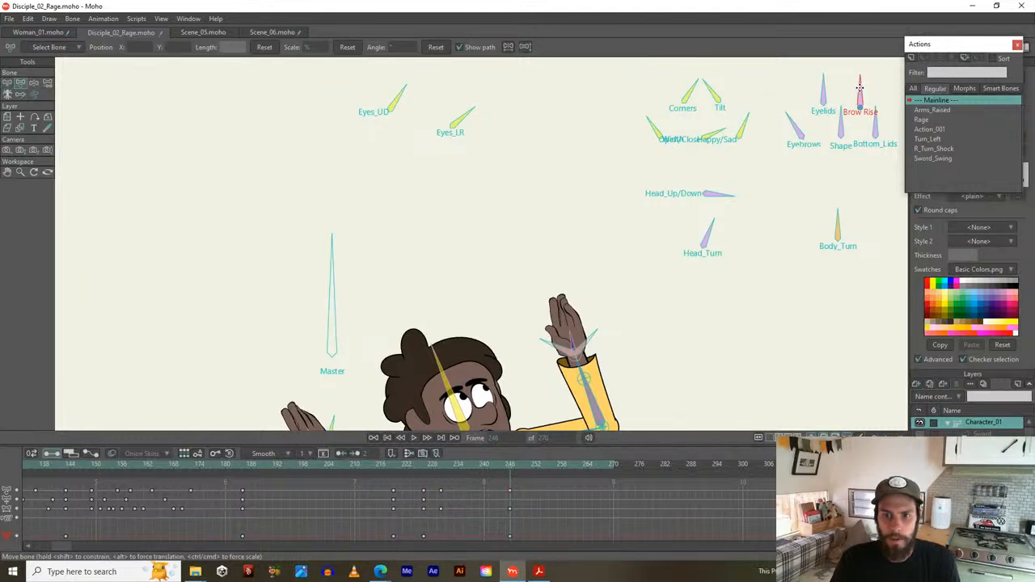
{"action": "left_click", "coordinate": [796, 128]}
At frame 246, adjust the mouth controls so the character's mouth opens wider
{"action": "left_click_drag", "start_coordinate": [670, 212], "coordinate": [691, 165]}
{"action": "left_click_drag", "start_coordinate": [703, 89], "coordinate": [662, 83]}
{"action": "scroll", "coordinate": [663, 207], "scroll_direction": "down", "scroll_amount": 1}
{"action": "left_click_drag", "start_coordinate": [622, 263], "coordinate": [627, 120]}
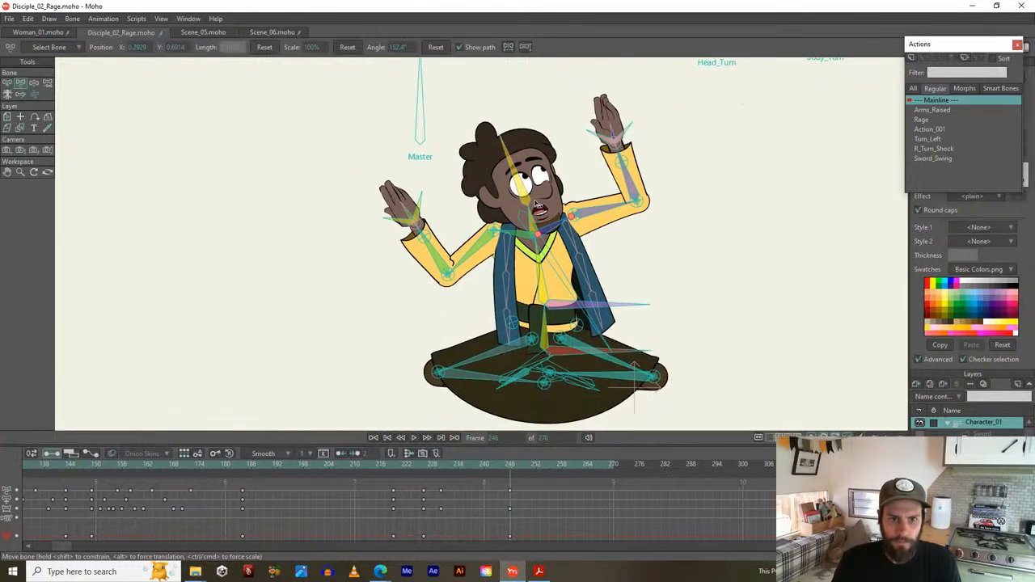
At frame 236, rotate the Eyes_UD control to bring the pupils into view during the arm throw
{"action": "left_click_drag", "start_coordinate": [403, 276], "coordinate": [401, 316]}
{"action": "left_click", "coordinate": [398, 472]}
{"action": "left_click_drag", "start_coordinate": [400, 466], "coordinate": [467, 483]}
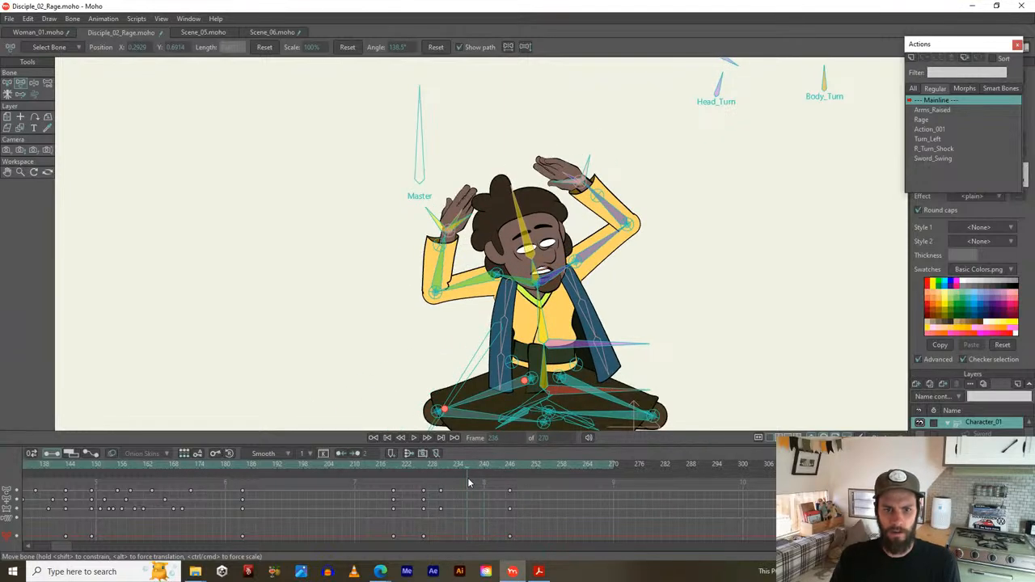
{"action": "left_click_drag", "start_coordinate": [559, 175], "coordinate": [494, 226]}
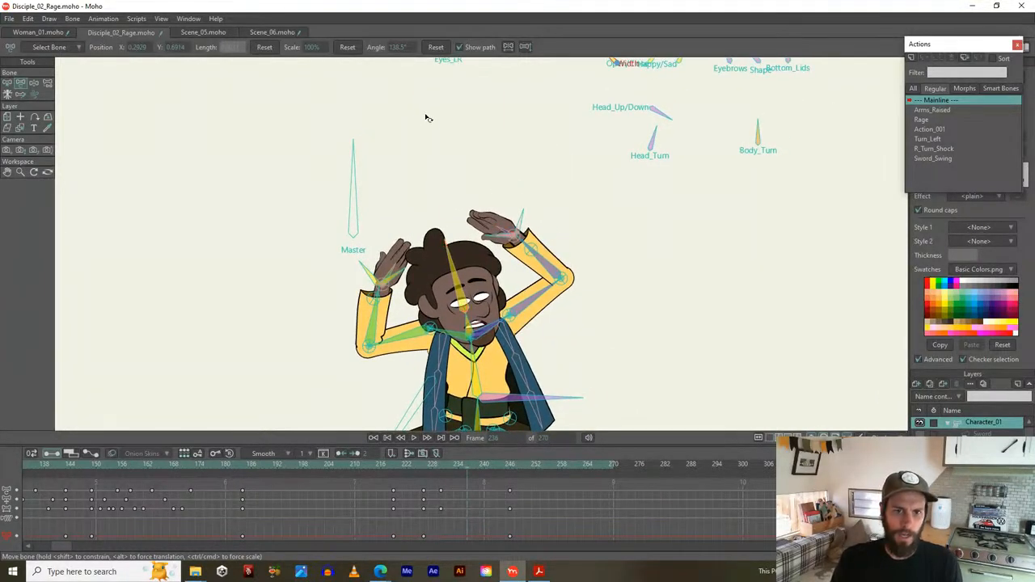
{"action": "left_click_drag", "start_coordinate": [432, 120], "coordinate": [482, 155]}
{"action": "left_click_drag", "start_coordinate": [492, 115], "coordinate": [510, 124]}
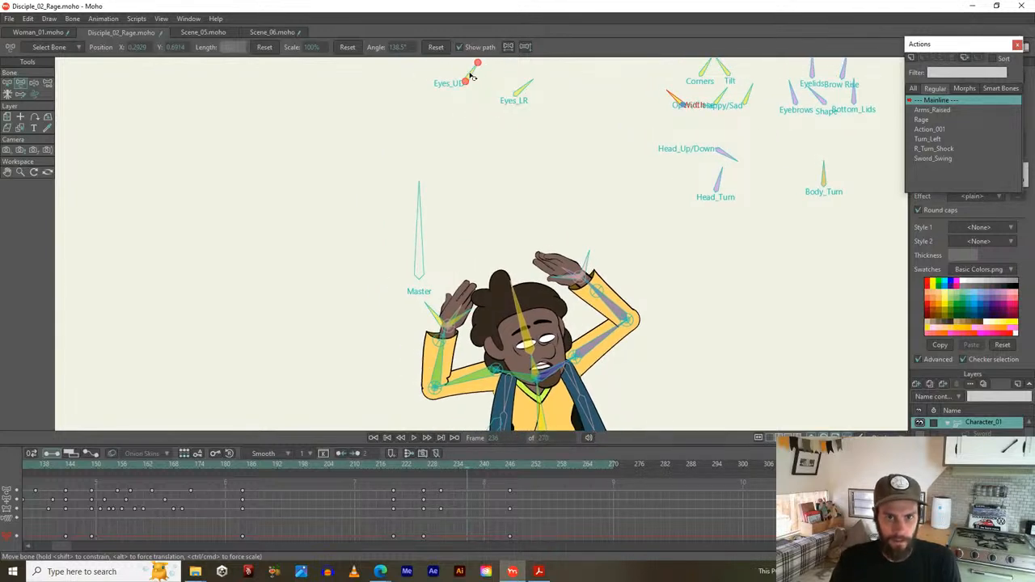
{"action": "left_click_drag", "start_coordinate": [472, 76], "coordinate": [481, 77]}
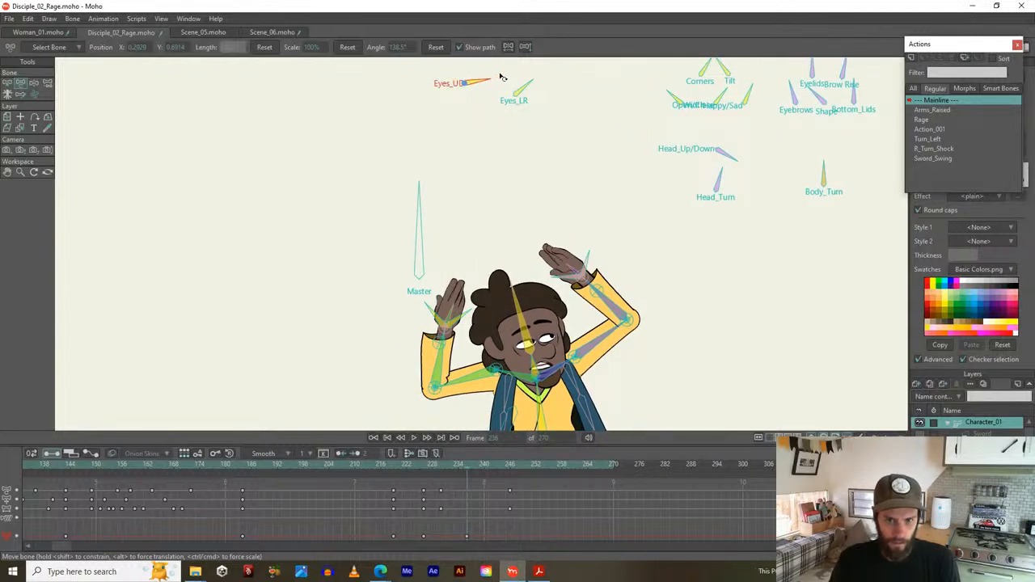
At frame 246, rotate the Eyes_UD control to about 410° for the upward gaze
{"action": "left_click", "coordinate": [430, 466]}
{"action": "left_click_drag", "start_coordinate": [431, 468], "coordinate": [510, 477]}
{"action": "left_click_drag", "start_coordinate": [479, 82], "coordinate": [478, 70]}
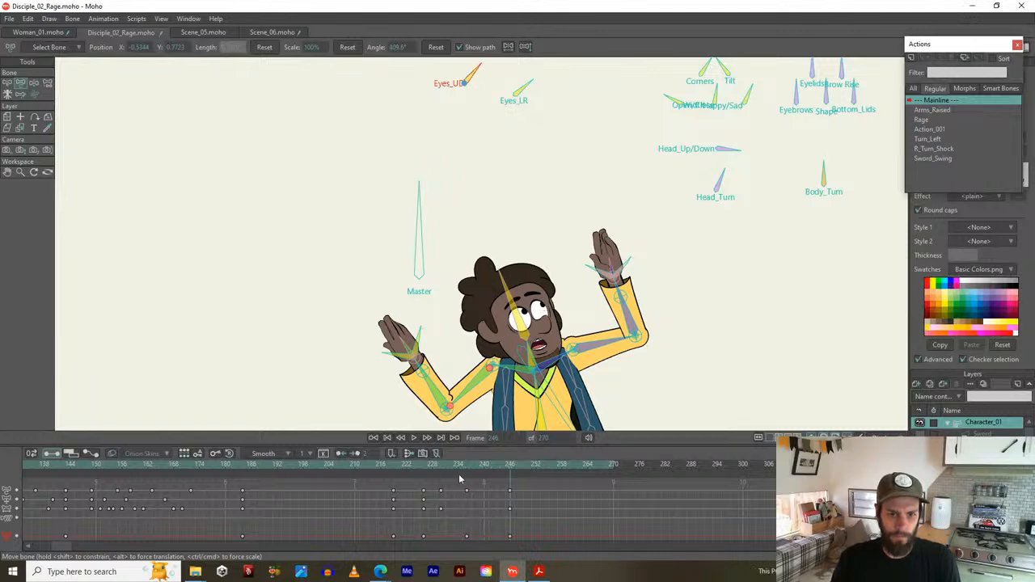
Review the arm throw through frame 252, and examine the earlier drop around frames 146 to 162
{"action": "left_click_drag", "start_coordinate": [402, 467], "coordinate": [536, 486]}
{"action": "scroll", "coordinate": [555, 388], "scroll_direction": "down", "scroll_amount": 2}
{"action": "left_click_drag", "start_coordinate": [556, 368], "coordinate": [525, 215]}
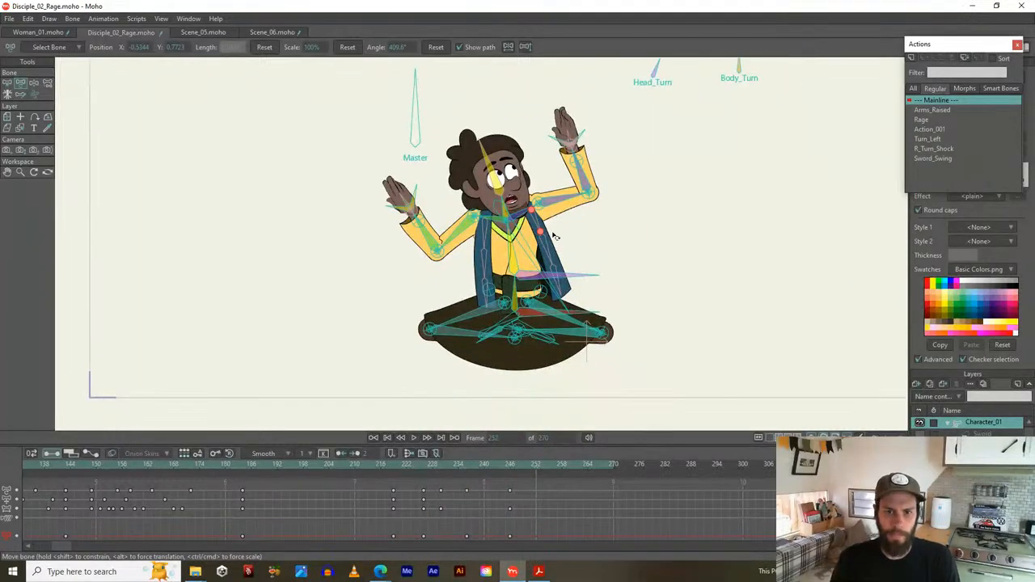
{"action": "left_click_drag", "start_coordinate": [568, 319], "coordinate": [612, 365]}
{"action": "left_click_drag", "start_coordinate": [394, 467], "coordinate": [148, 440]}
{"action": "left_click_drag", "start_coordinate": [318, 245], "coordinate": [336, 252]}
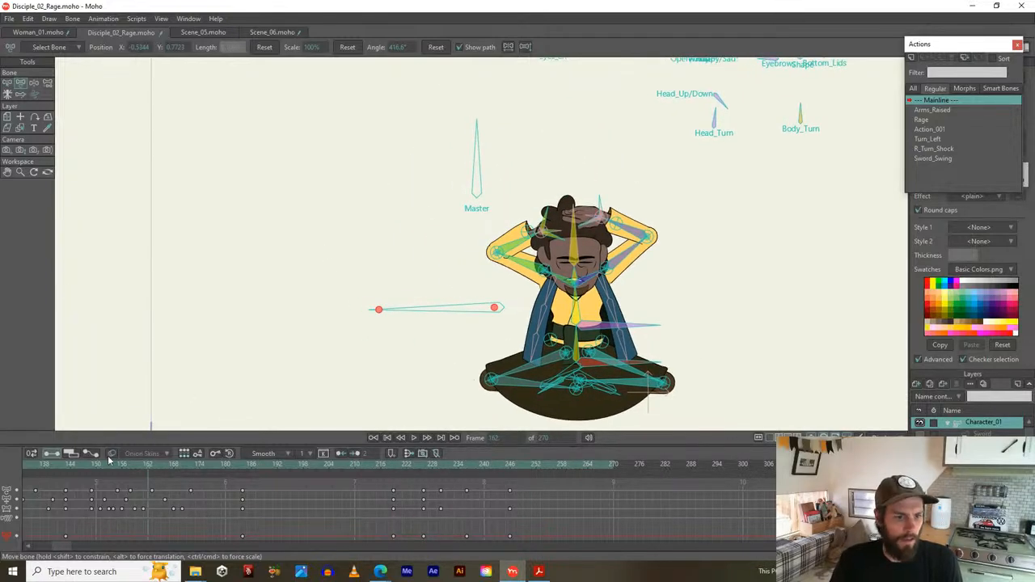
{"action": "left_click_drag", "start_coordinate": [109, 465], "coordinate": [81, 464]}
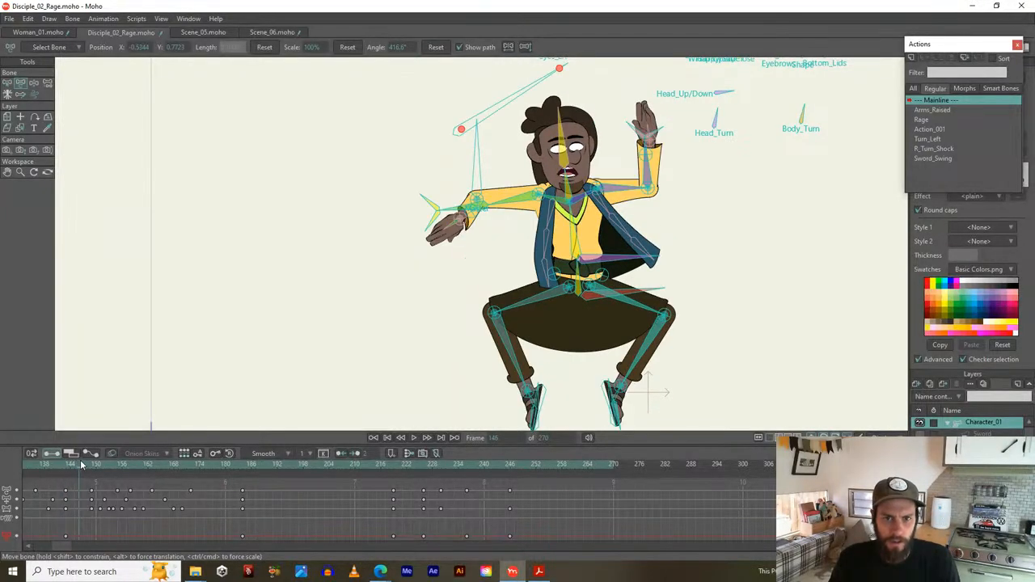
At frame 148, rotate the character's right hand inward toward his head, to about 276°
{"action": "scroll", "coordinate": [383, 266], "scroll_direction": "up", "scroll_amount": 4}
{"action": "left_click_drag", "start_coordinate": [424, 211], "coordinate": [336, 298]}
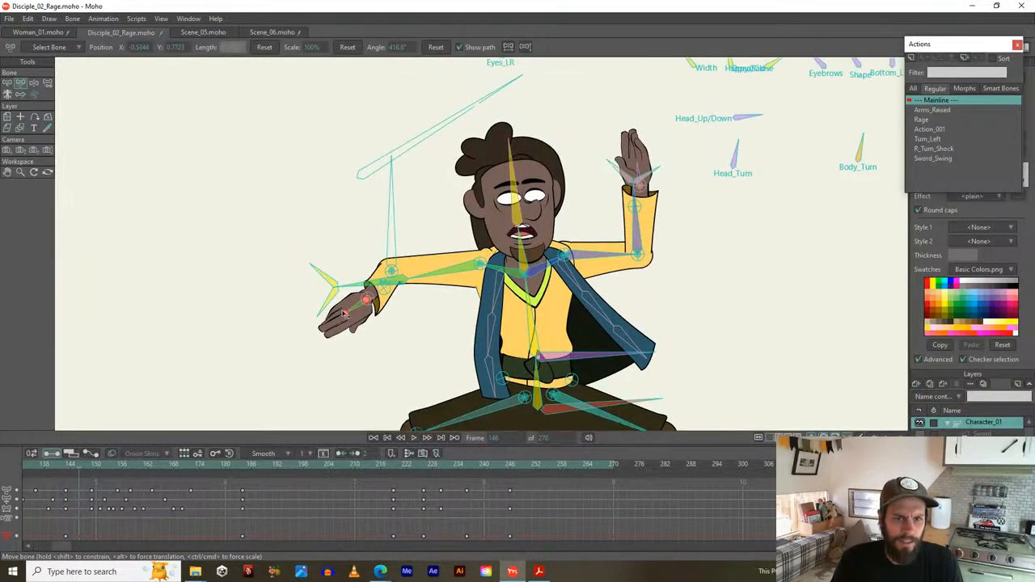
{"action": "scroll", "coordinate": [243, 474], "scroll_direction": "left", "scroll_amount": 5}
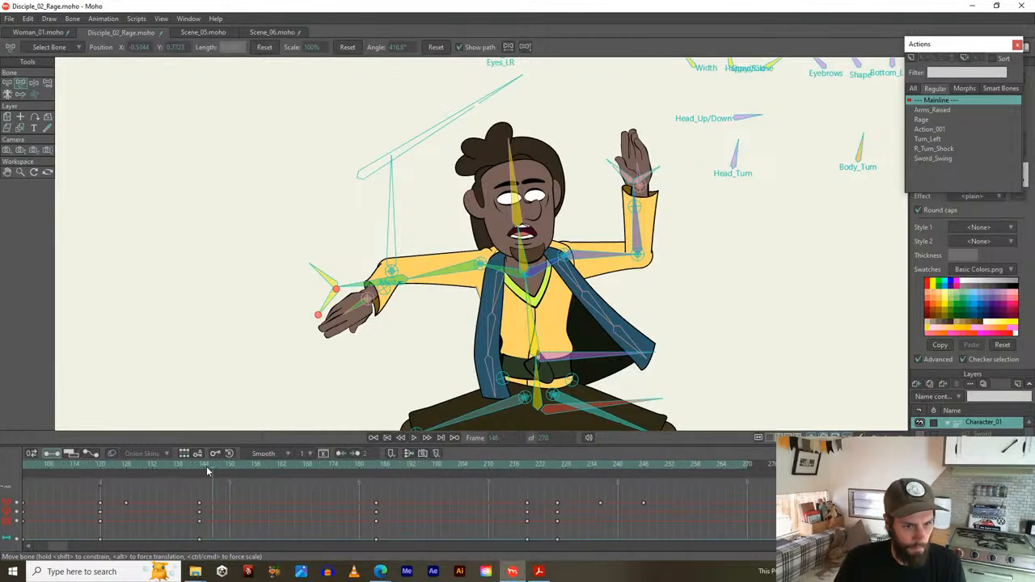
{"action": "left_click", "coordinate": [202, 463]}
{"action": "mouse_move", "coordinate": [201, 463]}
{"action": "left_mouse_down"}
{"action": "mouse_move", "coordinate": [229, 464]}
{"action": "mouse_move", "coordinate": [203, 464]}
{"action": "mouse_move", "coordinate": [220, 463]}
{"action": "left_mouse_up"}
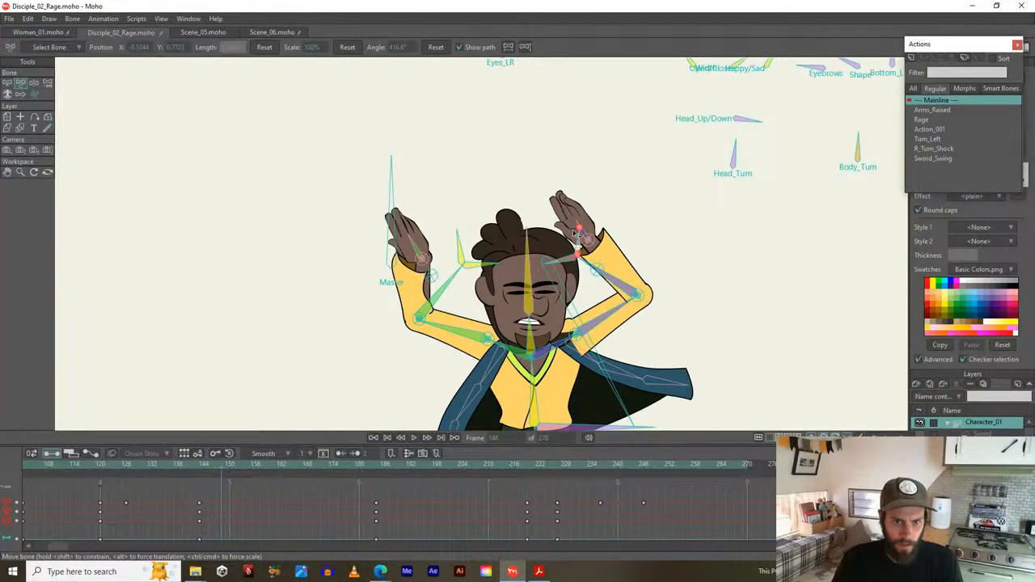
{"action": "scroll", "coordinate": [522, 249], "scroll_direction": "up", "scroll_amount": 1}
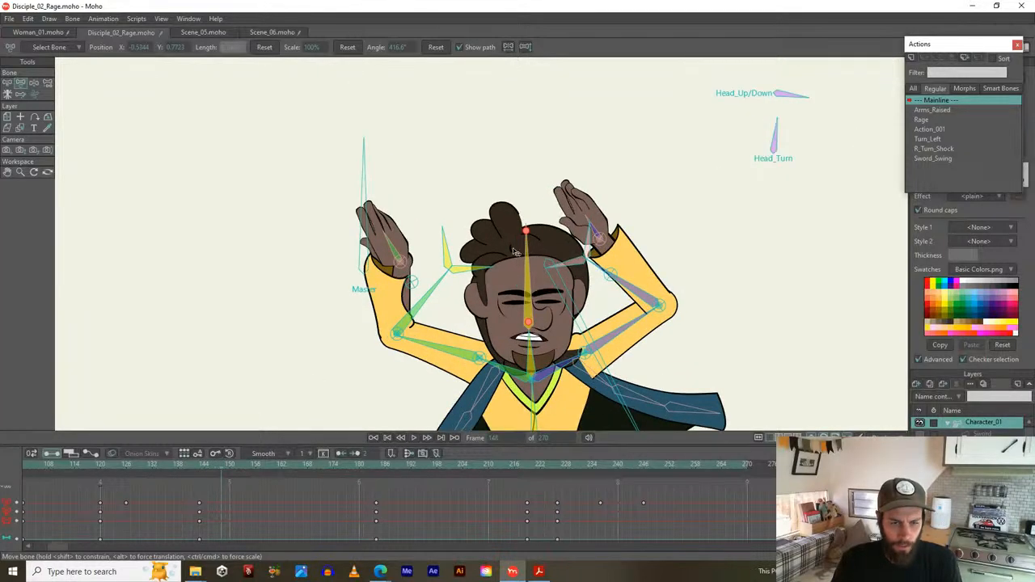
{"action": "left_click", "coordinate": [445, 249]}
{"action": "left_click_drag", "start_coordinate": [448, 250], "coordinate": [506, 203]}
Delete the character's right-hand keys at frames 184, 219 and 226
{"action": "scroll", "coordinate": [459, 277], "scroll_direction": "down", "scroll_amount": 2}
{"action": "left_click", "coordinate": [200, 502]}
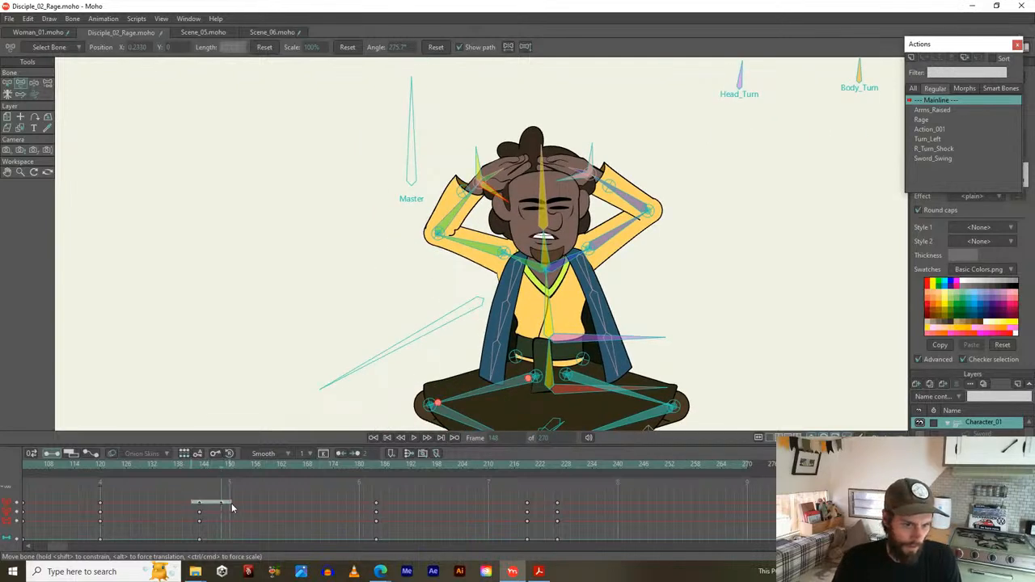
{"action": "right_click", "coordinate": [223, 506]}
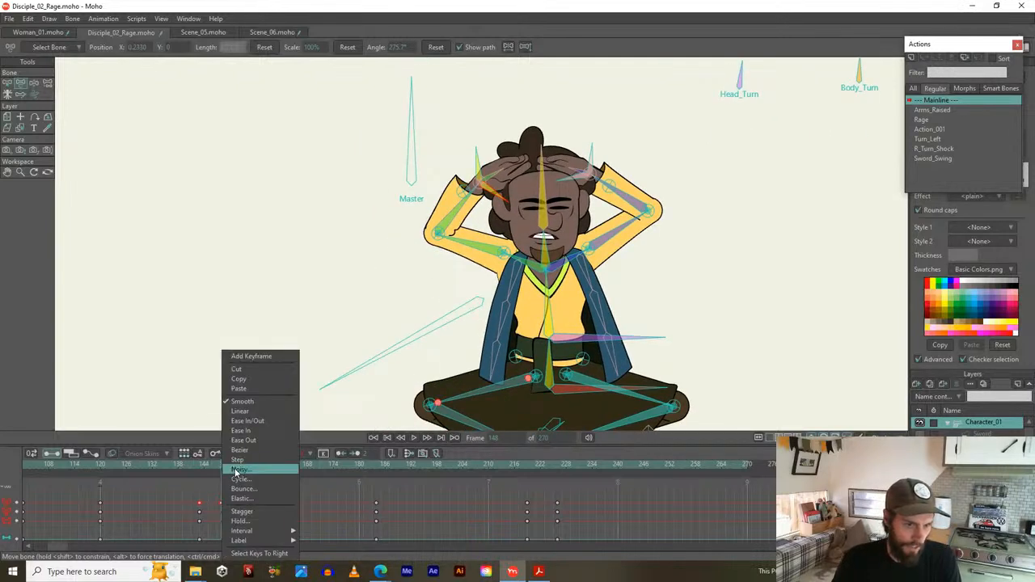
{"action": "left_click", "coordinate": [327, 389]}
{"action": "left_click_drag", "start_coordinate": [326, 493], "coordinate": [587, 511]}
{"action": "key", "text": "Delete"}
At frame 146, key the angle of the character's right foot bone B82 at about 259°
{"action": "scroll", "coordinate": [508, 314], "scroll_direction": "down", "scroll_amount": 3}
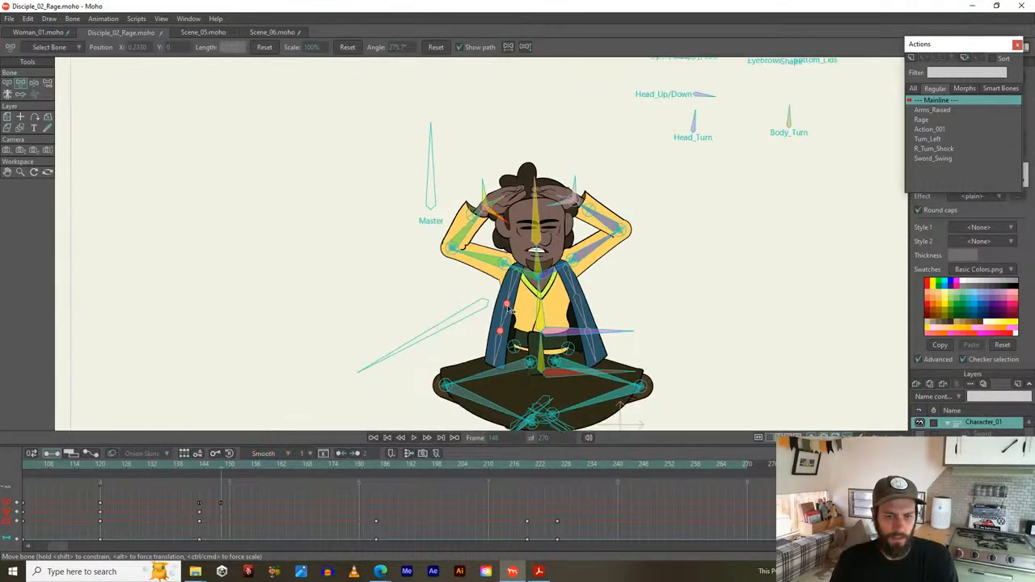
{"action": "scroll", "coordinate": [533, 372], "scroll_direction": "up", "scroll_amount": 5}
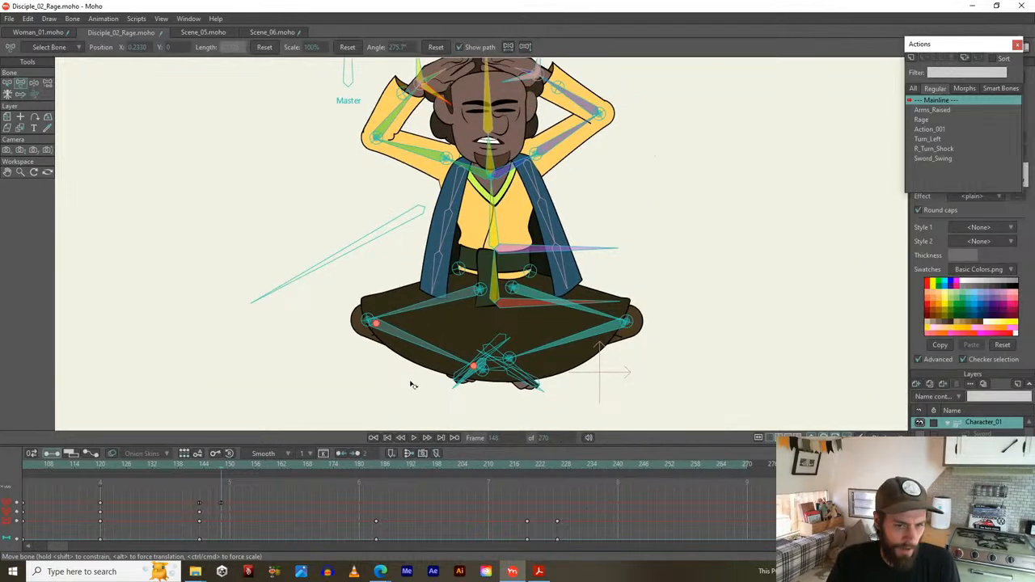
{"action": "left_click_drag", "start_coordinate": [196, 462], "coordinate": [215, 462]}
{"action": "left_click_drag", "start_coordinate": [300, 337], "coordinate": [327, 290]}
{"action": "scroll", "coordinate": [331, 308], "scroll_direction": "up", "scroll_amount": 2}
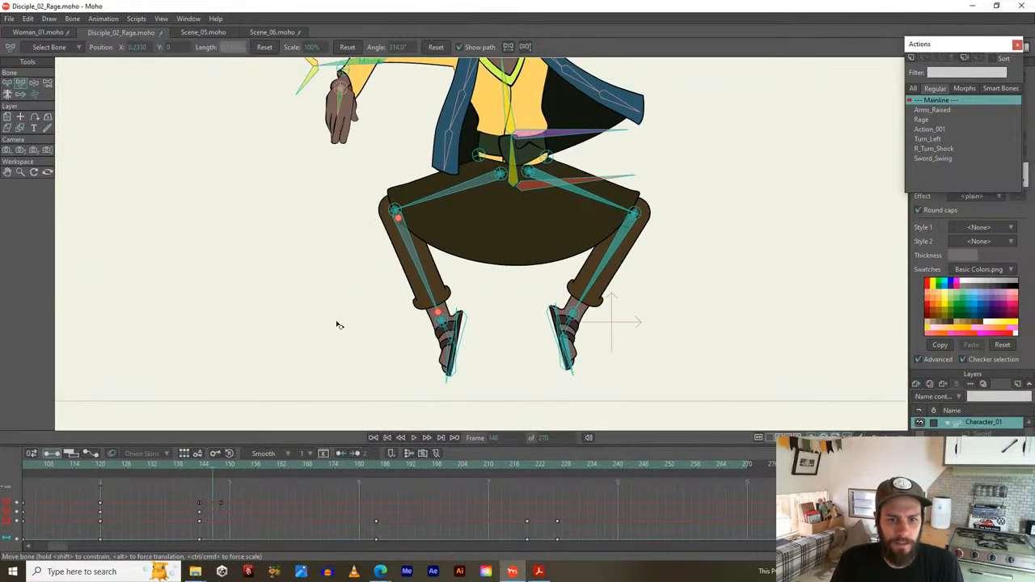
{"action": "left_click", "coordinate": [460, 327]}
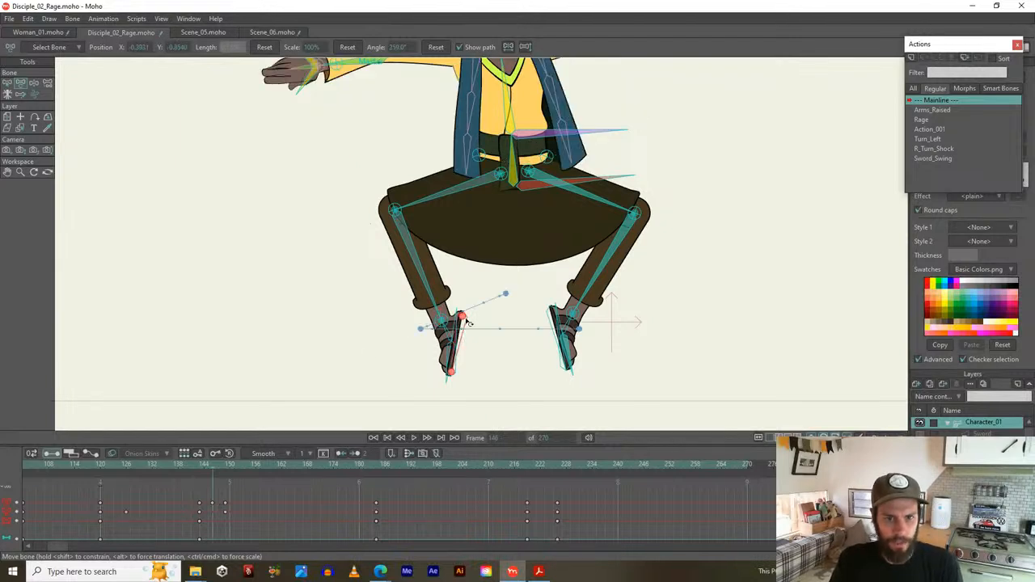
{"action": "scroll", "coordinate": [463, 321], "scroll_direction": "up", "scroll_amount": 2}
{"action": "left_click_drag", "start_coordinate": [453, 348], "coordinate": [493, 280]}
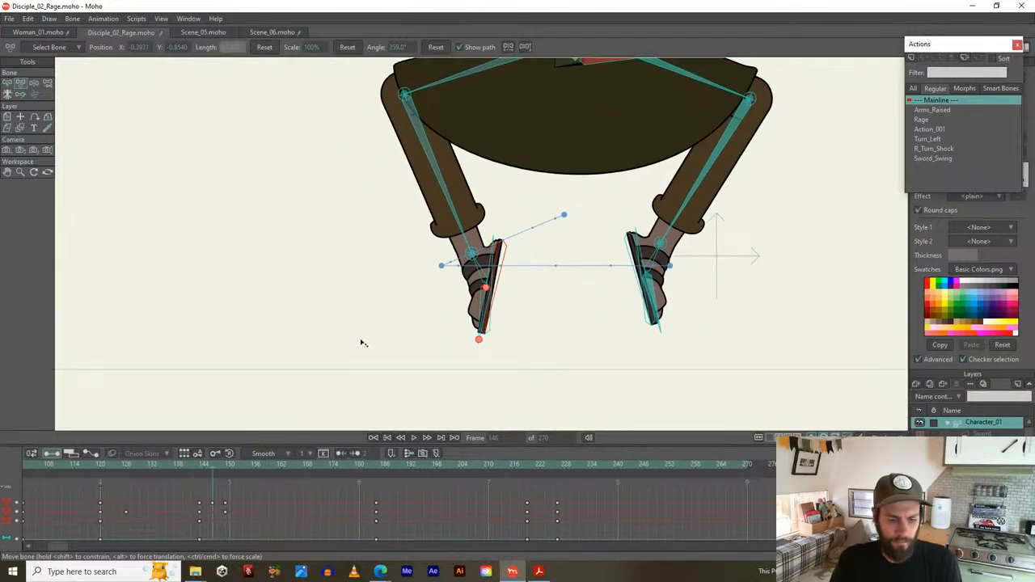
Move the rotation and position keys of foot bone B82 from frame 143 to frame 146
{"action": "key", "text": "b"}
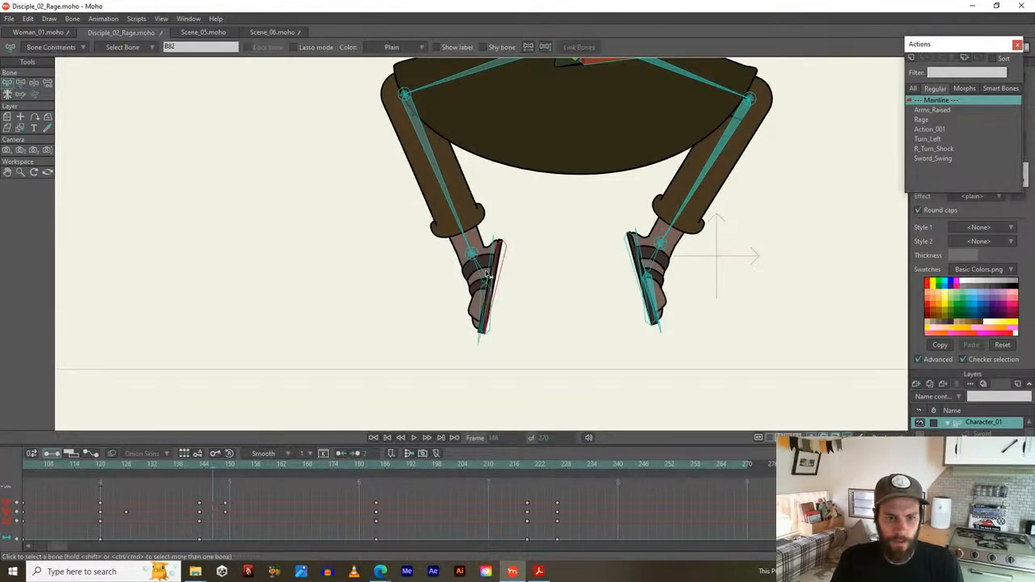
{"action": "left_click", "coordinate": [199, 463]}
{"action": "left_click_drag", "start_coordinate": [202, 463], "coordinate": [213, 464]}
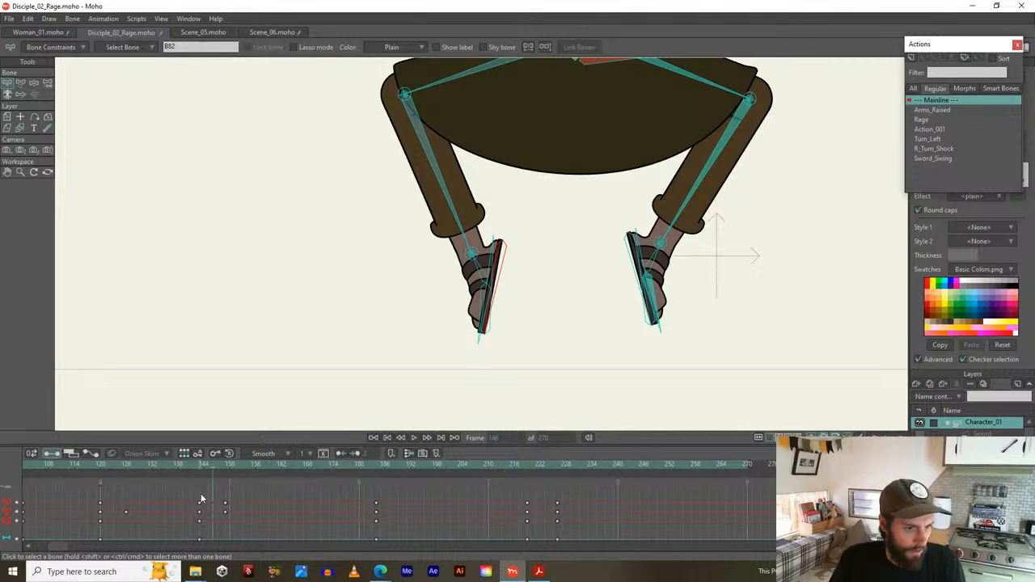
{"action": "left_click_drag", "start_coordinate": [200, 506], "coordinate": [213, 505]}
{"action": "left_click_drag", "start_coordinate": [191, 464], "coordinate": [211, 464]}
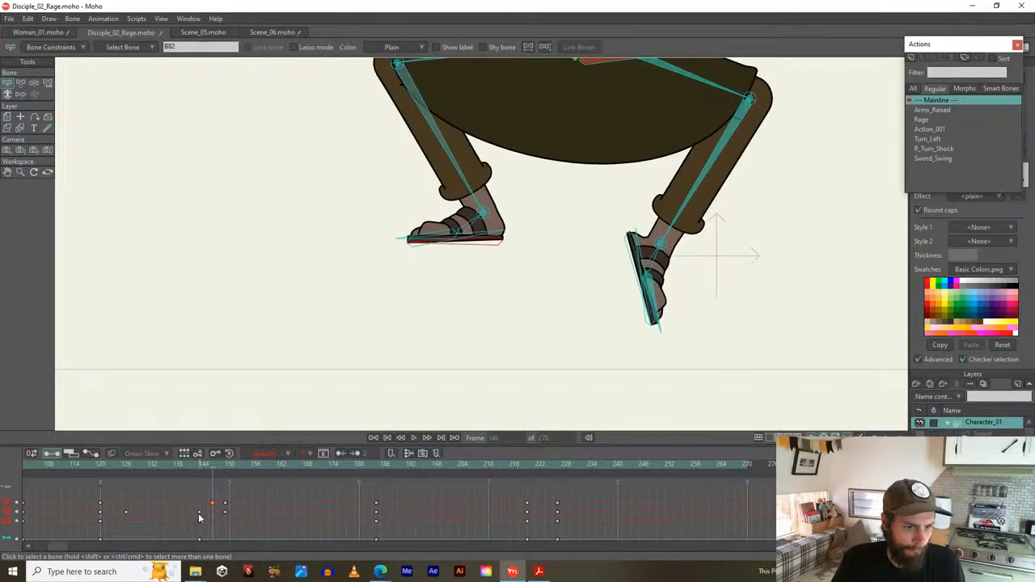
{"action": "left_click_drag", "start_coordinate": [198, 513], "coordinate": [214, 515]}
At frame 146, bend the character's right ankle bone and rotate foot bone B83 to about 203.7° so the heel lifts
{"action": "left_click_drag", "start_coordinate": [209, 464], "coordinate": [199, 466]}
{"action": "left_click_drag", "start_coordinate": [380, 282], "coordinate": [407, 371]}
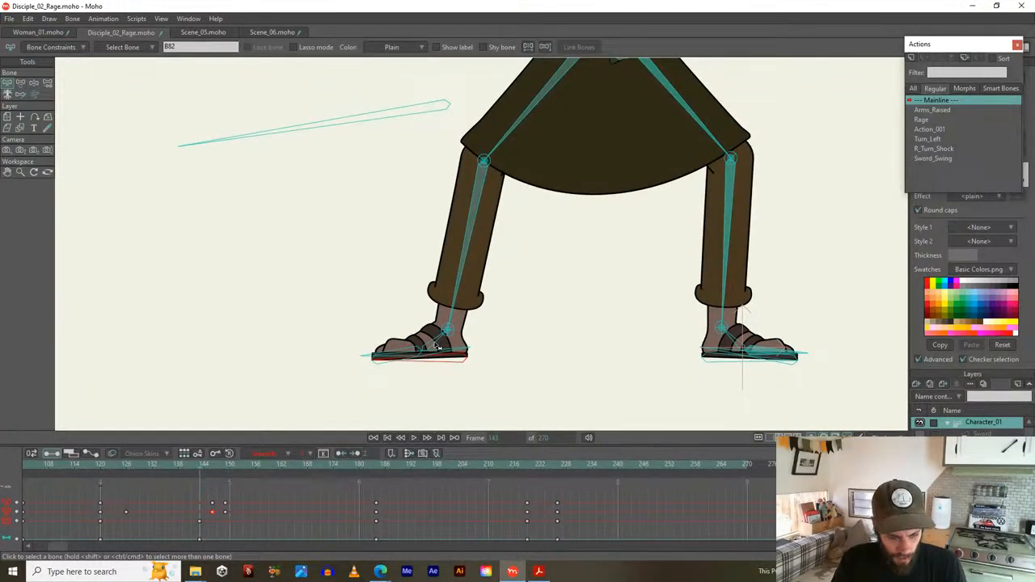
{"action": "key", "text": "t"}
{"action": "scroll", "coordinate": [417, 356], "scroll_direction": "up", "scroll_amount": 2}
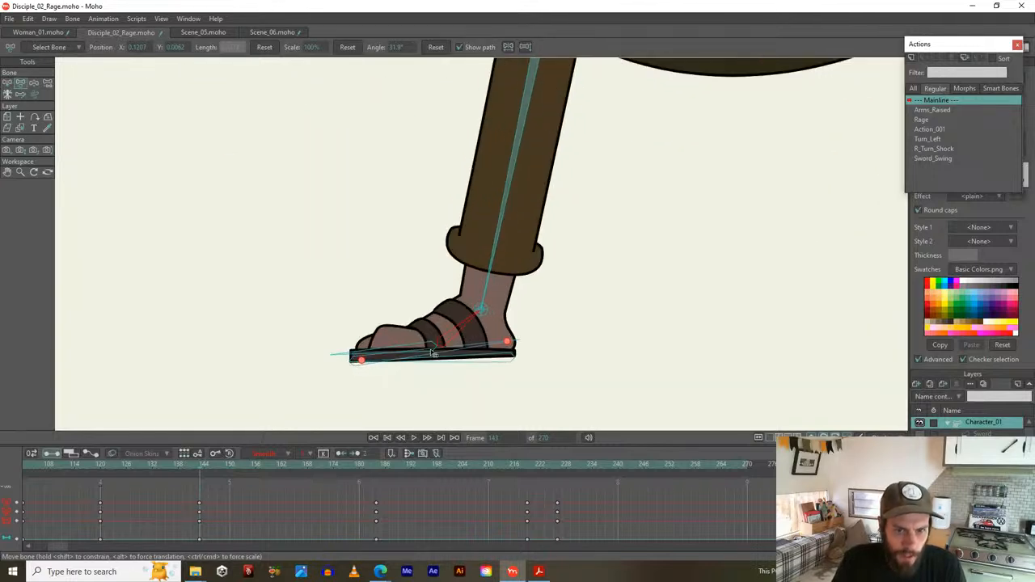
{"action": "left_click", "coordinate": [459, 351]}
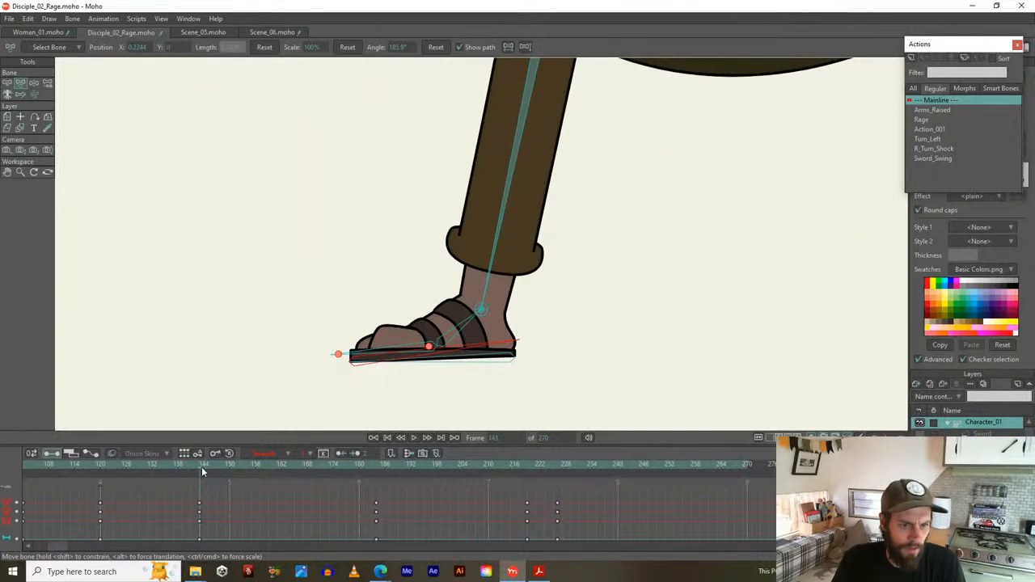
{"action": "left_click_drag", "start_coordinate": [202, 467], "coordinate": [212, 468]}
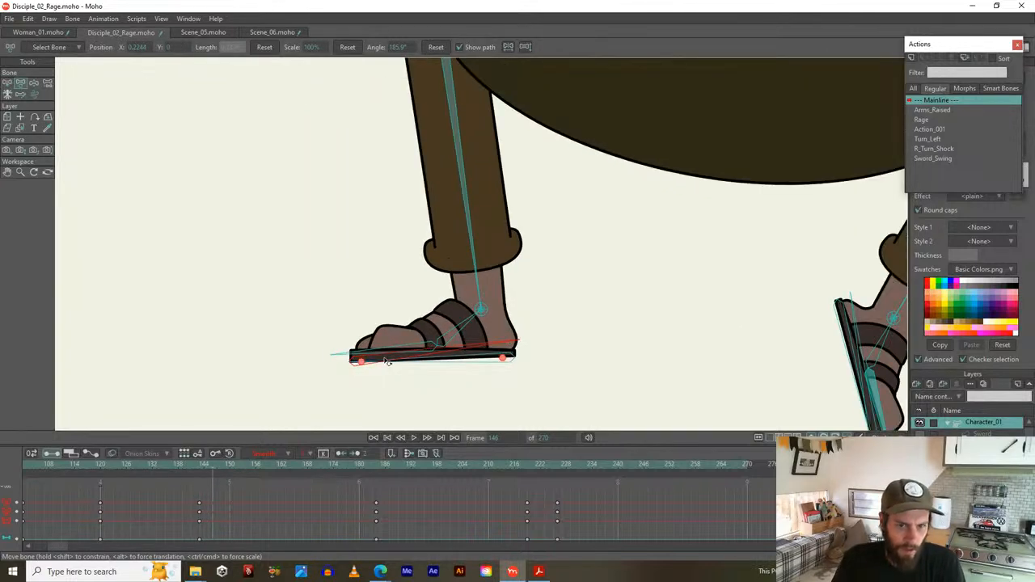
{"action": "left_click_drag", "start_coordinate": [460, 327], "coordinate": [443, 316]}
{"action": "left_click_drag", "start_coordinate": [467, 350], "coordinate": [460, 313]}
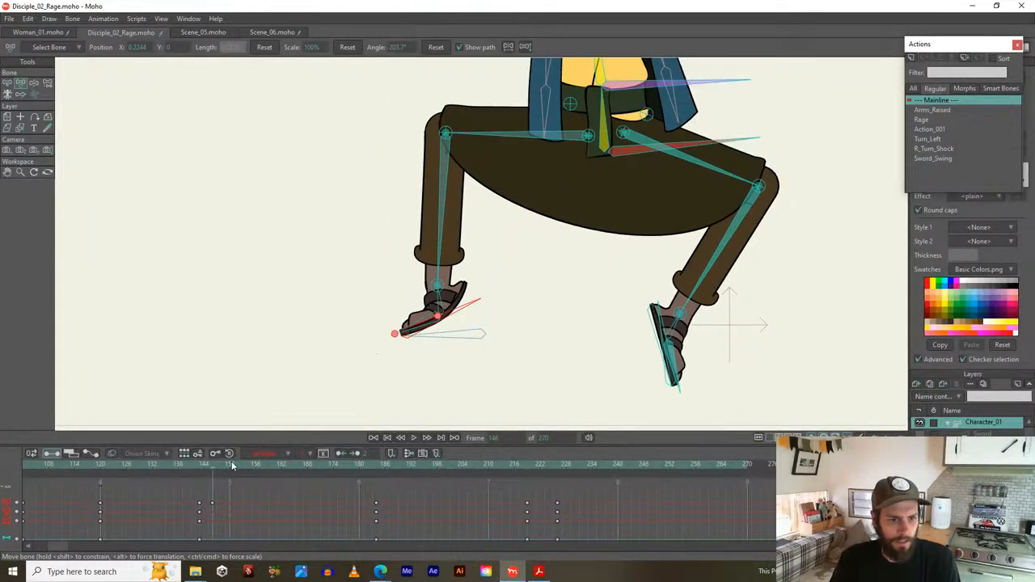
At frame 147, reset the scale and angle of foot bone B83 and the angle of the right ankle bone
{"action": "left_click_drag", "start_coordinate": [196, 468], "coordinate": [218, 460]}
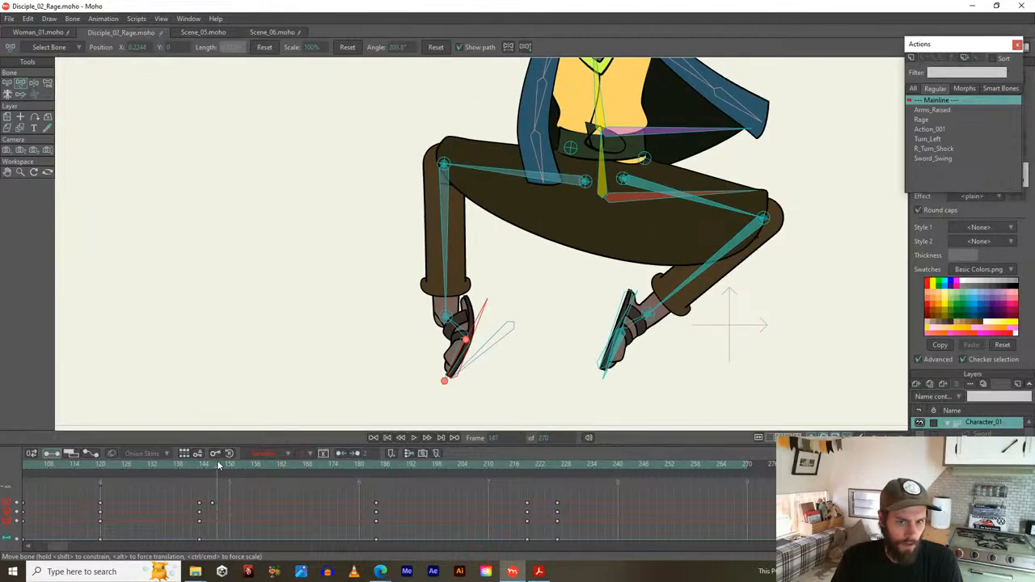
{"action": "scroll", "coordinate": [386, 363], "scroll_direction": "up", "scroll_amount": 2}
{"action": "left_click", "coordinate": [347, 48]}
{"action": "left_click", "coordinate": [433, 48]}
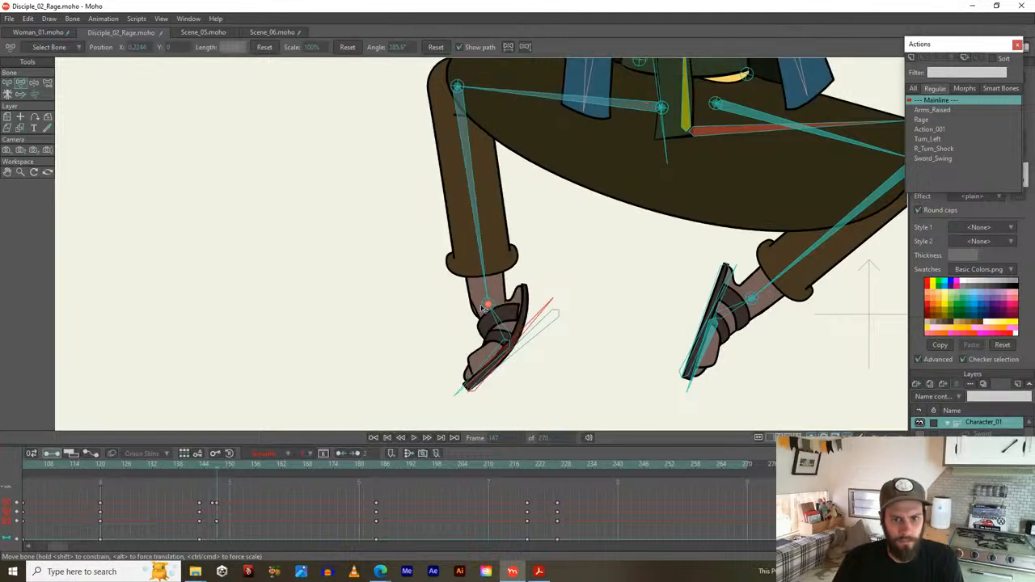
{"action": "left_click", "coordinate": [501, 325]}
{"action": "left_click", "coordinate": [437, 47]}
{"action": "mouse_move", "coordinate": [196, 464]}
{"action": "left_mouse_down"}
{"action": "mouse_move", "coordinate": [229, 468]}
{"action": "mouse_move", "coordinate": [208, 461]}
{"action": "left_mouse_up"}
{"action": "scroll", "coordinate": [369, 300], "scroll_direction": "down", "scroll_amount": 3}
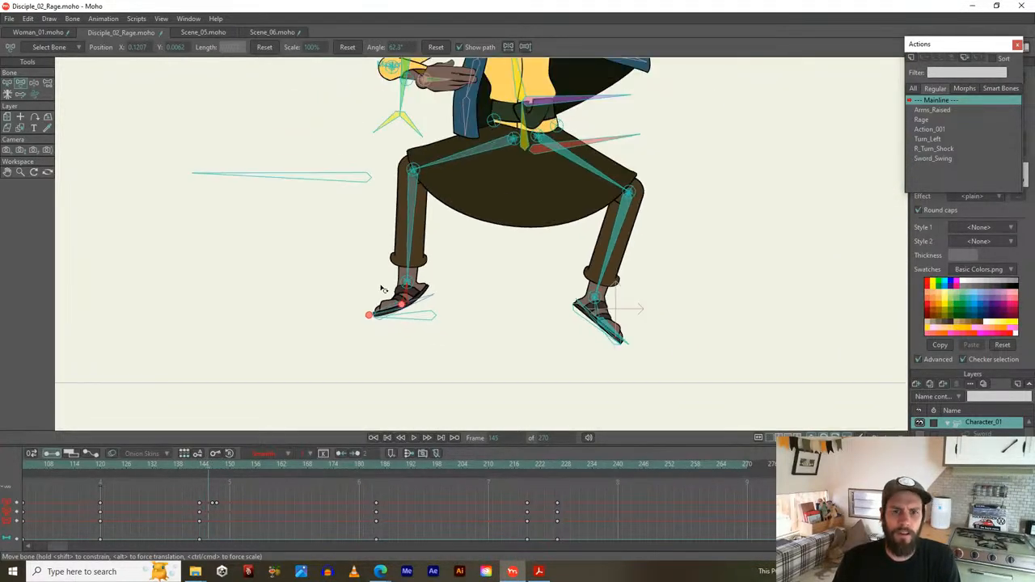
{"action": "left_click_drag", "start_coordinate": [401, 272], "coordinate": [398, 338]}
{"action": "left_click_drag", "start_coordinate": [201, 467], "coordinate": [202, 469]}
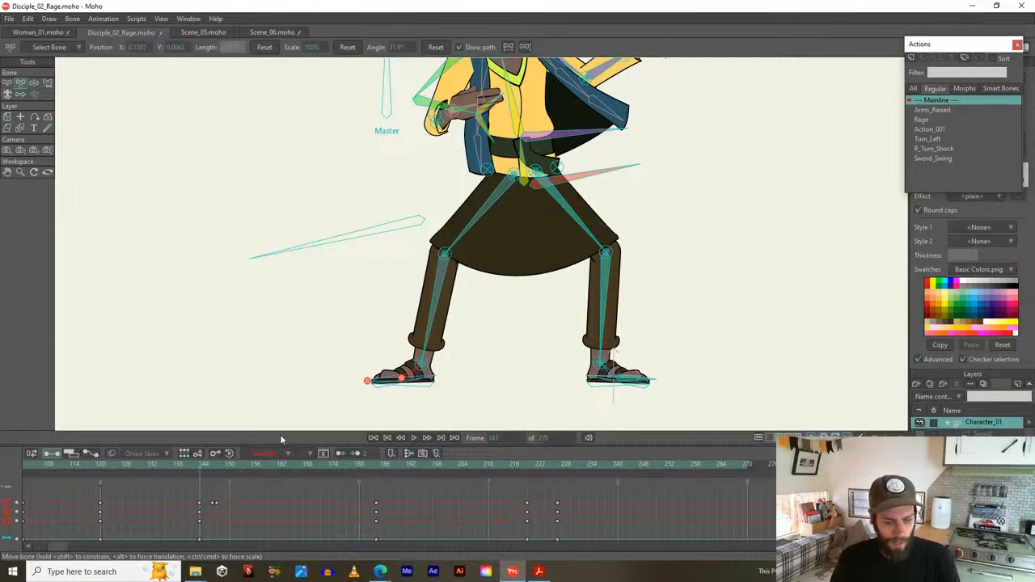
Delete the rotation keys of the right ankle bone and foot bone B83 at frames 146 and 147
{"action": "left_click_drag", "start_coordinate": [198, 468], "coordinate": [249, 510]}
{"action": "scroll", "coordinate": [377, 380], "scroll_direction": "up", "scroll_amount": 5}
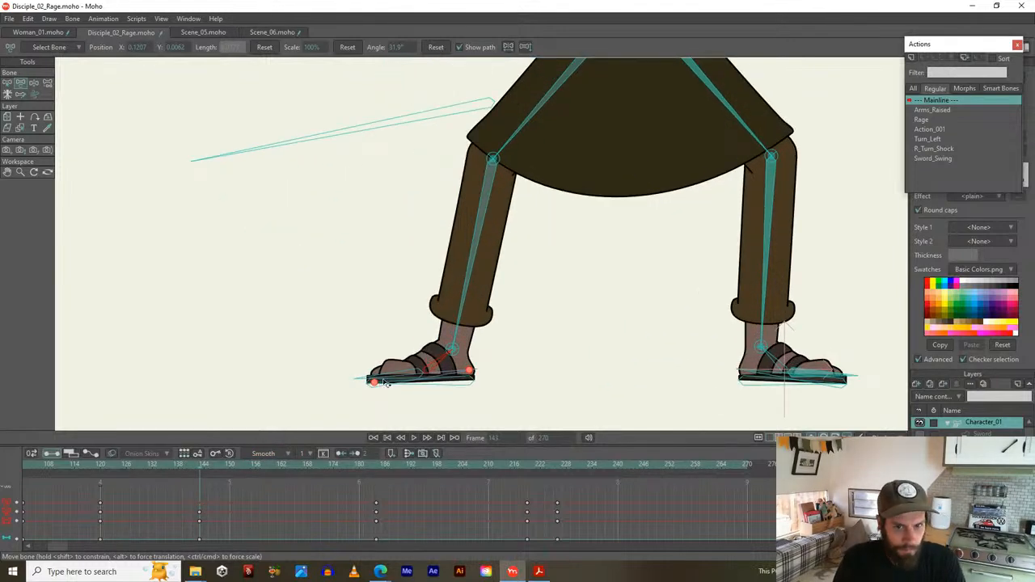
{"action": "key", "text": "b"}
{"action": "left_click", "coordinate": [413, 374]}
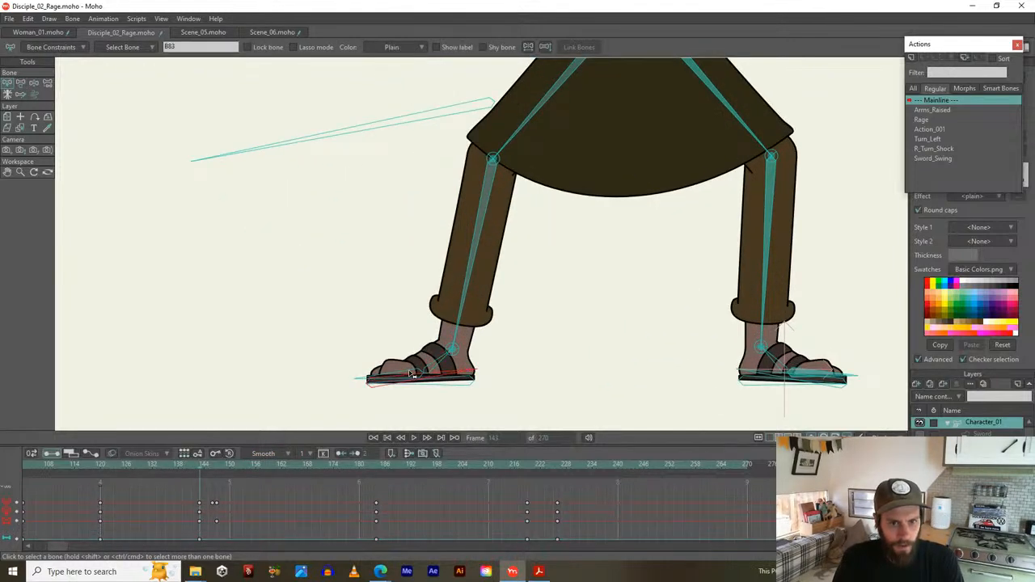
{"action": "key", "text": "Delete"}
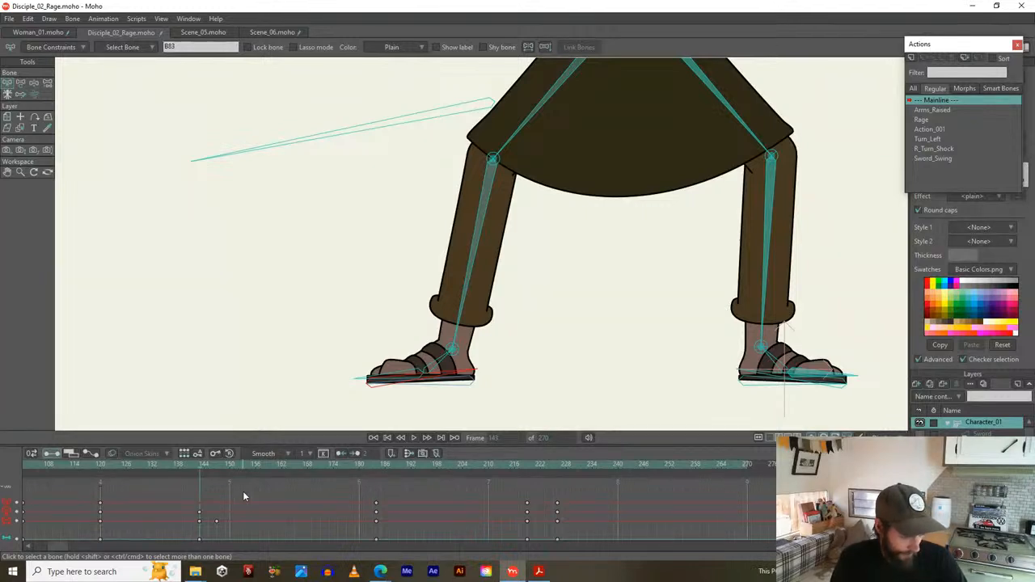
Scrub through the drop from frame 143 and play the animation through to frame 270 to check the poses and timing
{"action": "mouse_move", "coordinate": [200, 465]}
{"action": "left_mouse_down"}
{"action": "mouse_move", "coordinate": [225, 464]}
{"action": "mouse_move", "coordinate": [207, 461]}
{"action": "mouse_move", "coordinate": [215, 464]}
{"action": "left_mouse_up"}
{"action": "scroll", "coordinate": [411, 269], "scroll_direction": "down", "scroll_amount": 3}
{"action": "left_click_drag", "start_coordinate": [428, 247], "coordinate": [395, 328]}
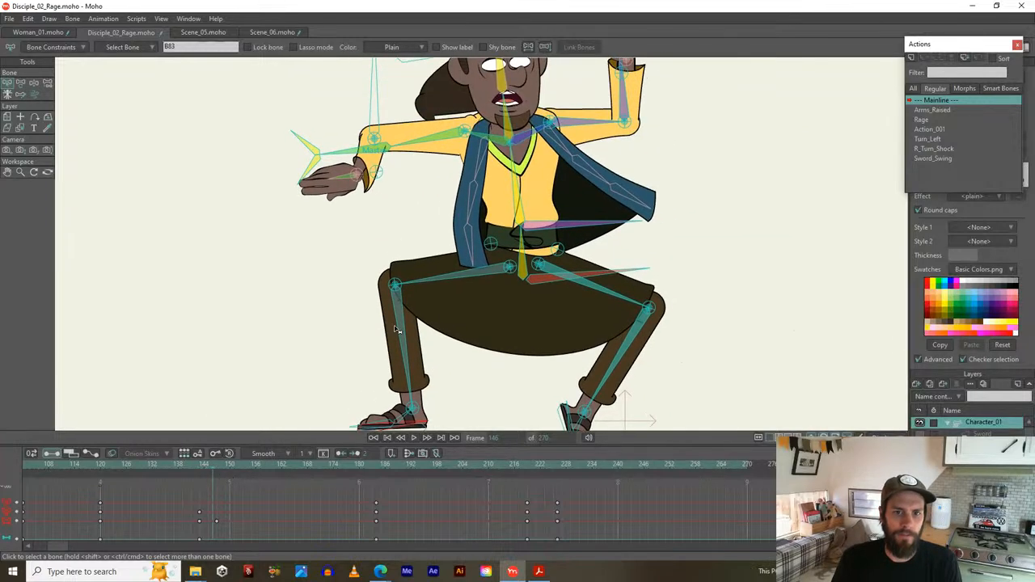
{"action": "scroll", "coordinate": [396, 327], "scroll_direction": "down", "scroll_amount": 1}
{"action": "left_click_drag", "start_coordinate": [198, 465], "coordinate": [339, 466]}
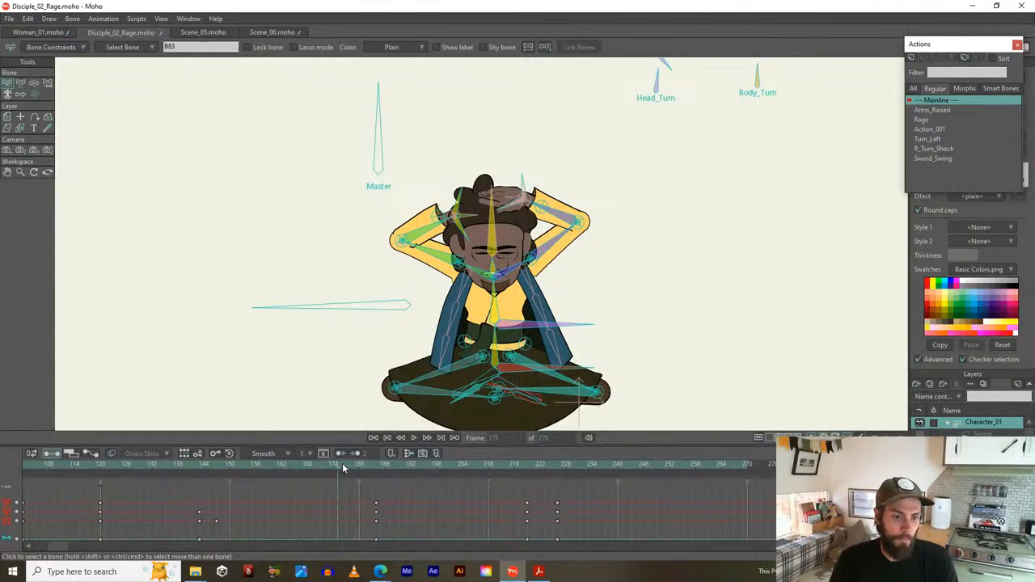
{"action": "left_click", "coordinate": [200, 468]}
{"action": "left_click_drag", "start_coordinate": [201, 468], "coordinate": [236, 469]}
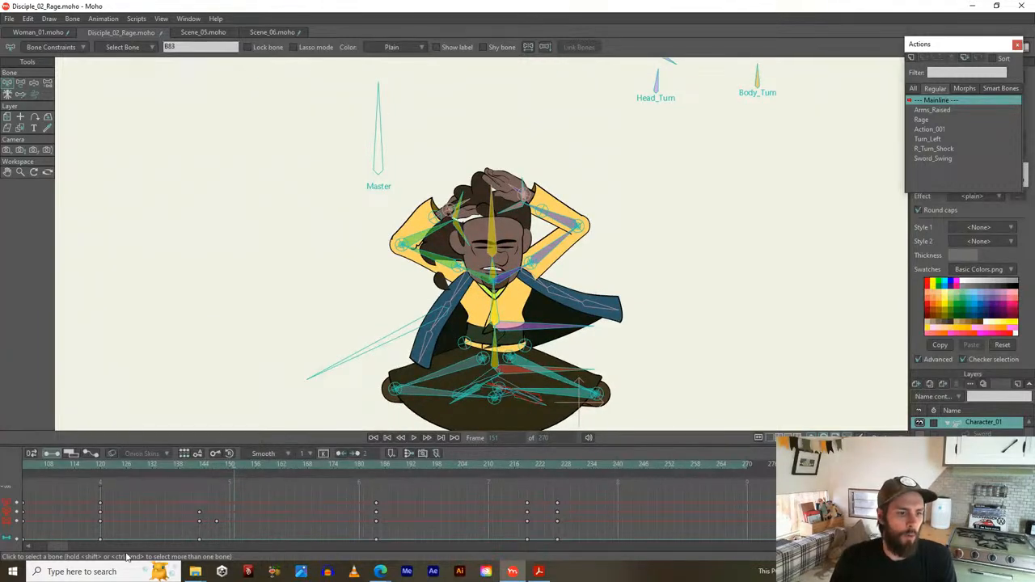
{"action": "left_click_drag", "start_coordinate": [59, 552], "coordinate": [39, 551]}
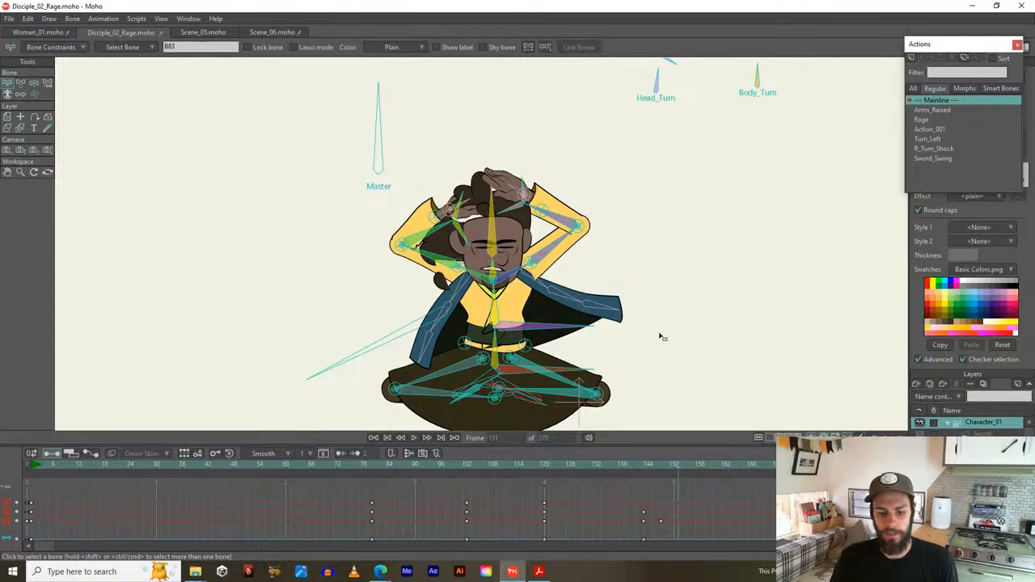
{"action": "scroll", "coordinate": [672, 346], "scroll_direction": "down", "scroll_amount": 1}
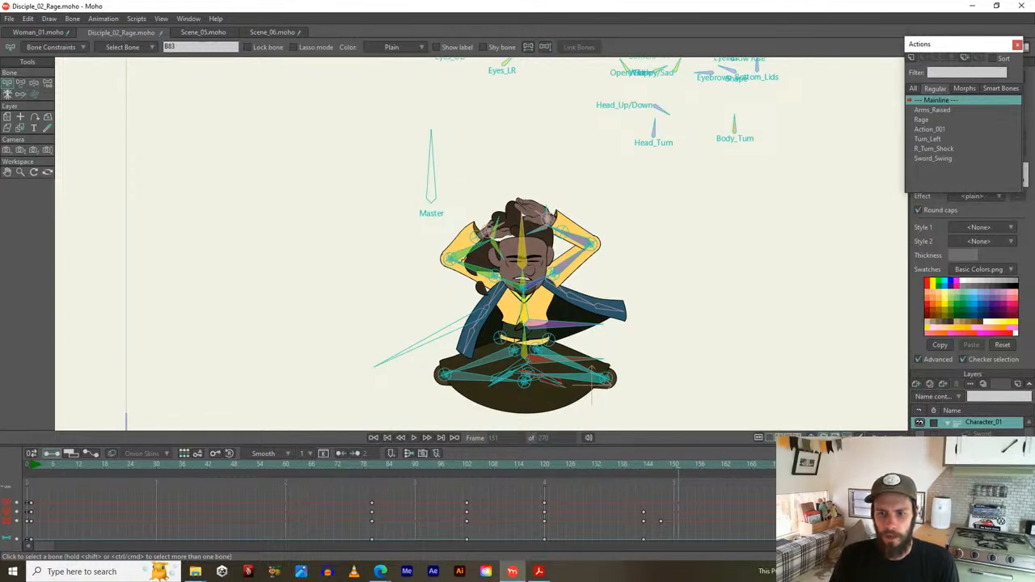
{"action": "key", "text": "space"}
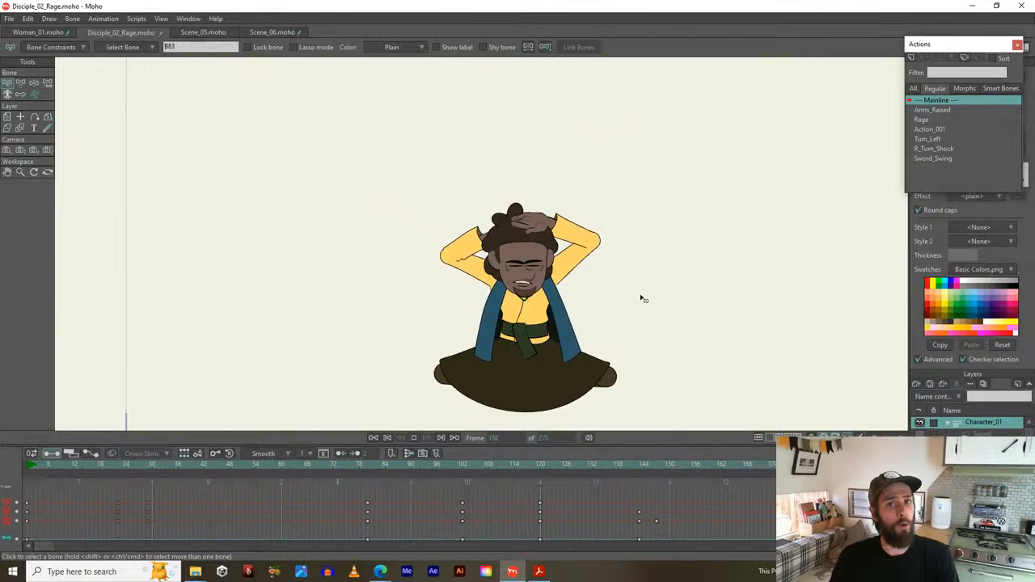
{"action": "left_click", "coordinate": [120, 490]}
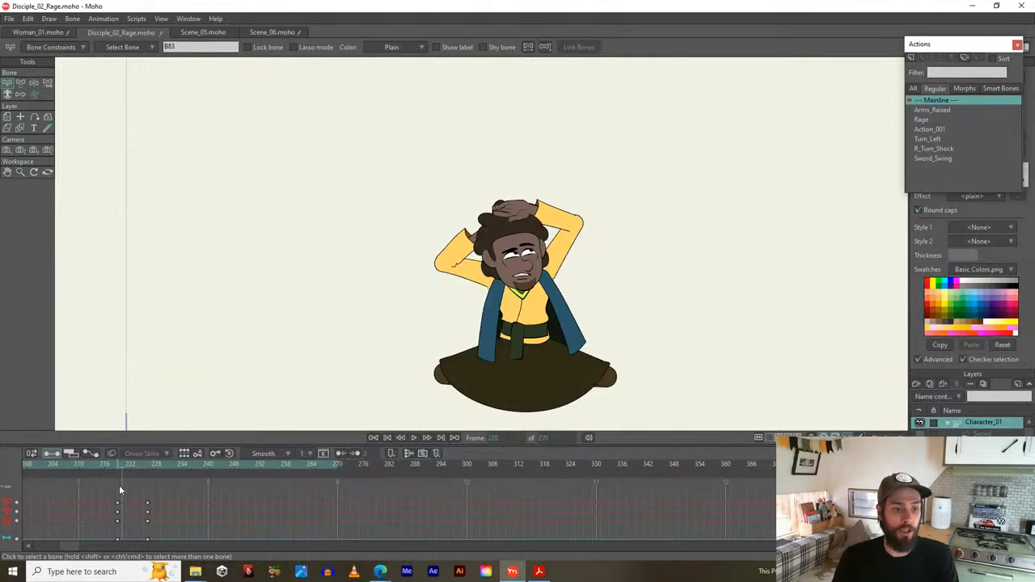
{"action": "left_click_drag", "start_coordinate": [146, 464], "coordinate": [337, 467]}
{"action": "left_click_drag", "start_coordinate": [403, 299], "coordinate": [384, 277]}
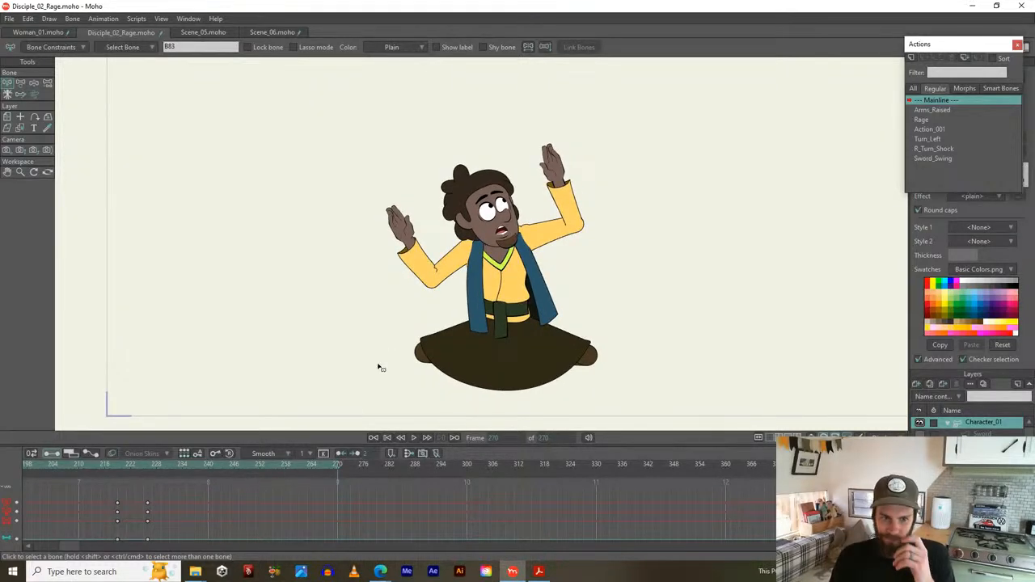
{"action": "mouse_move", "coordinate": [119, 467]}
{"action": "left_mouse_down"}
{"action": "mouse_move", "coordinate": [313, 466]}
{"action": "mouse_move", "coordinate": [126, 466]}
{"action": "left_mouse_up"}
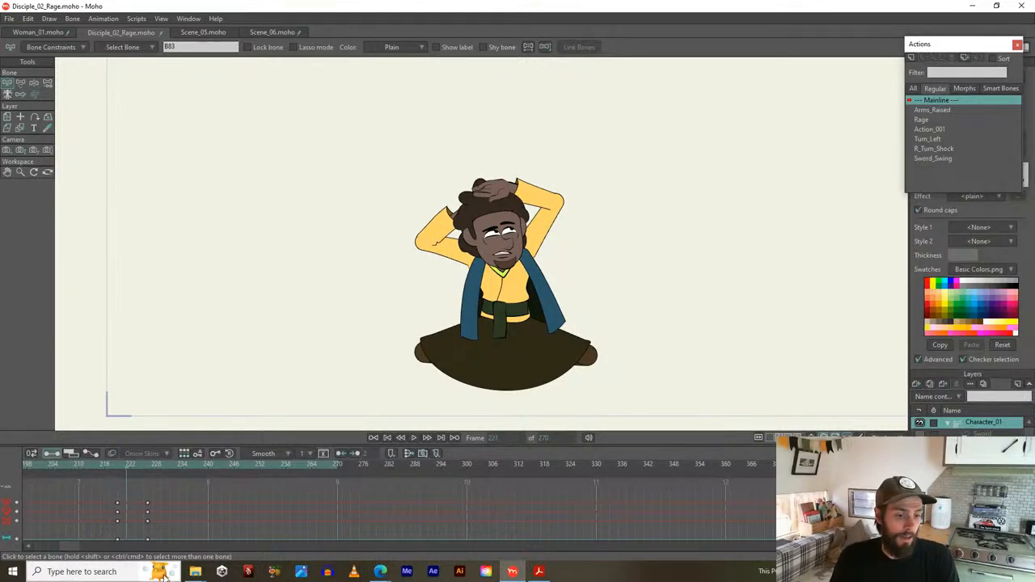
Shift the rotation and position keys of right foot bone B82 one frame, to frames 147 and 150
{"action": "left_click_drag", "start_coordinate": [64, 548], "coordinate": [39, 548]}
{"action": "left_click_drag", "start_coordinate": [321, 464], "coordinate": [568, 480]}
{"action": "left_click_drag", "start_coordinate": [579, 480], "coordinate": [662, 485]}
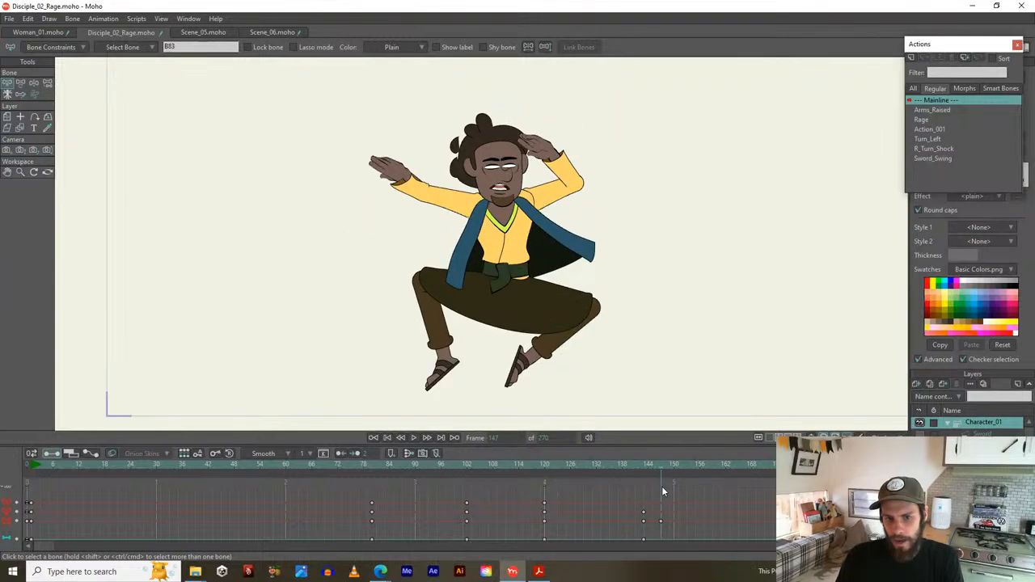
{"action": "scroll", "coordinate": [536, 376], "scroll_direction": "up", "scroll_amount": 3}
{"action": "scroll", "coordinate": [513, 324], "scroll_direction": "up", "scroll_amount": 2}
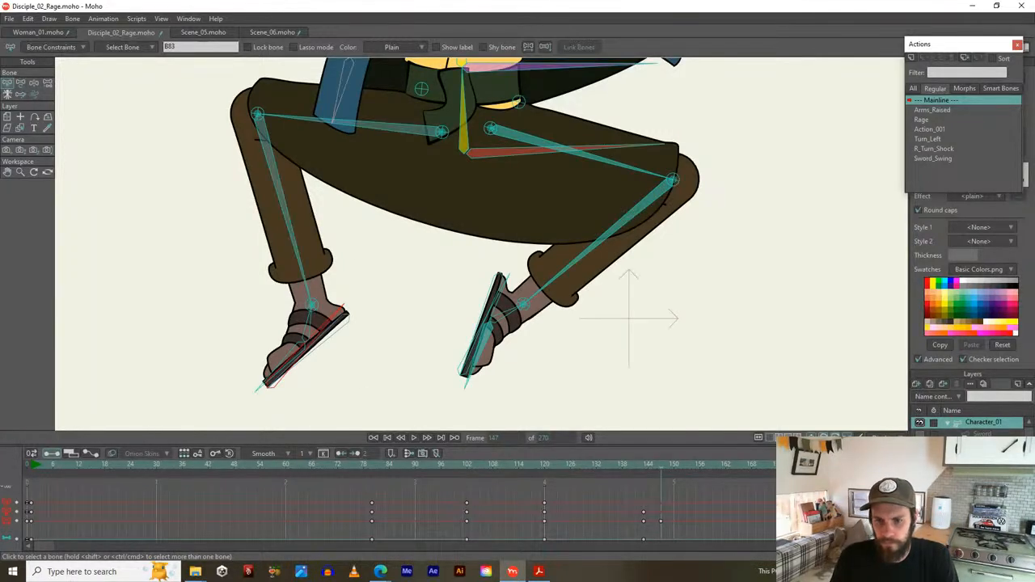
{"action": "left_click", "coordinate": [339, 336]}
{"action": "left_click_drag", "start_coordinate": [533, 512], "coordinate": [394, 522]}
{"action": "left_click_drag", "start_coordinate": [525, 530], "coordinate": [358, 509]}
{"action": "mouse_move", "coordinate": [337, 470]}
{"action": "left_mouse_down"}
{"action": "mouse_move", "coordinate": [376, 472]}
{"action": "mouse_move", "coordinate": [352, 473]}
{"action": "mouse_move", "coordinate": [355, 503]}
{"action": "mouse_move", "coordinate": [341, 464]}
{"action": "mouse_move", "coordinate": [366, 470]}
{"action": "mouse_move", "coordinate": [330, 466]}
{"action": "mouse_move", "coordinate": [359, 466]}
{"action": "mouse_move", "coordinate": [333, 465]}
{"action": "mouse_move", "coordinate": [348, 467]}
{"action": "left_mouse_up"}
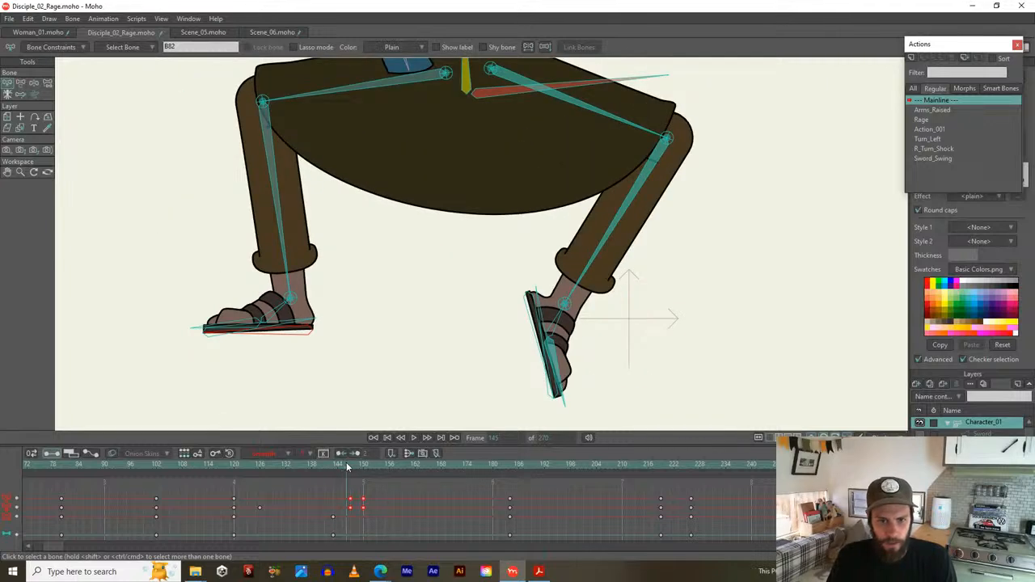
At frame 146, raise the character's left foot bone B86 to about Y -0.71, keeping its angle
{"action": "left_click", "coordinate": [531, 305]}
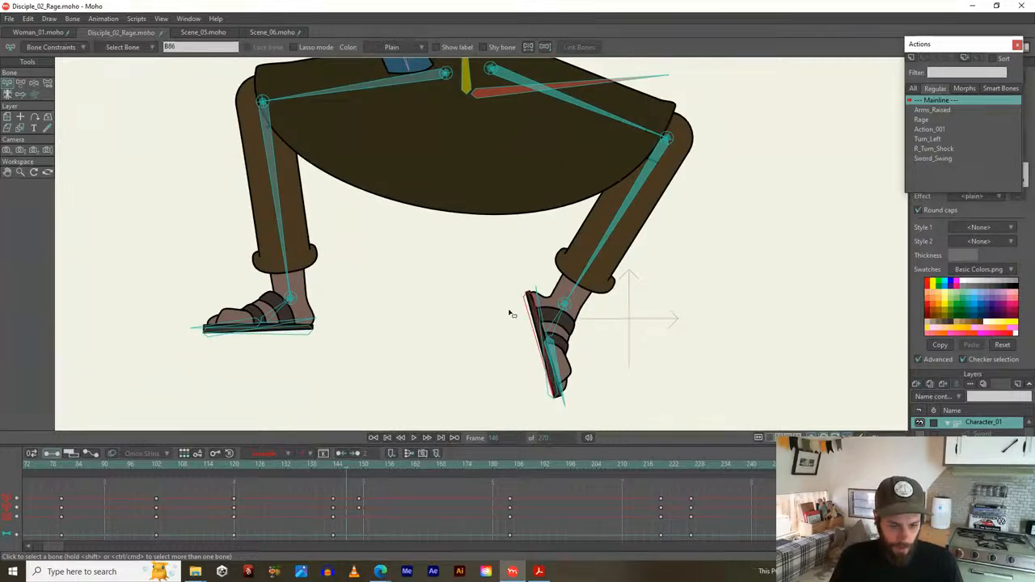
{"action": "key", "text": "t"}
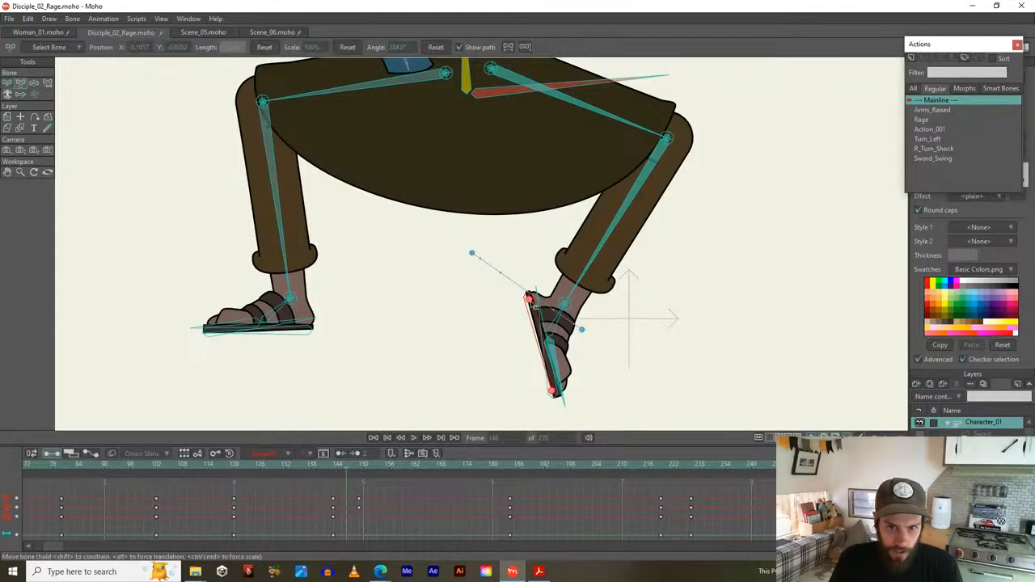
{"action": "left_click_drag", "start_coordinate": [536, 306], "coordinate": [541, 258]}
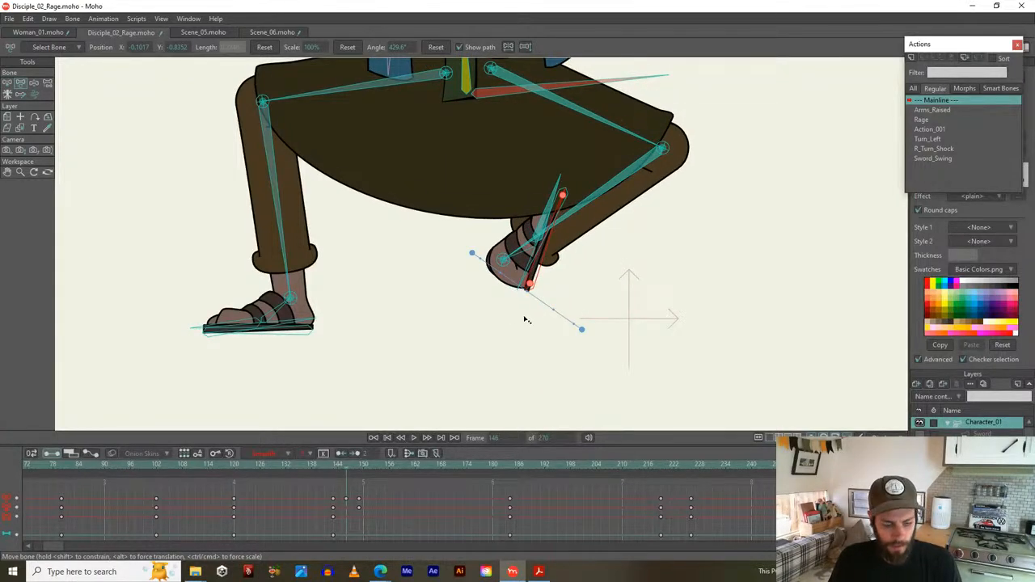
{"action": "key", "text": "ctrl+z"}
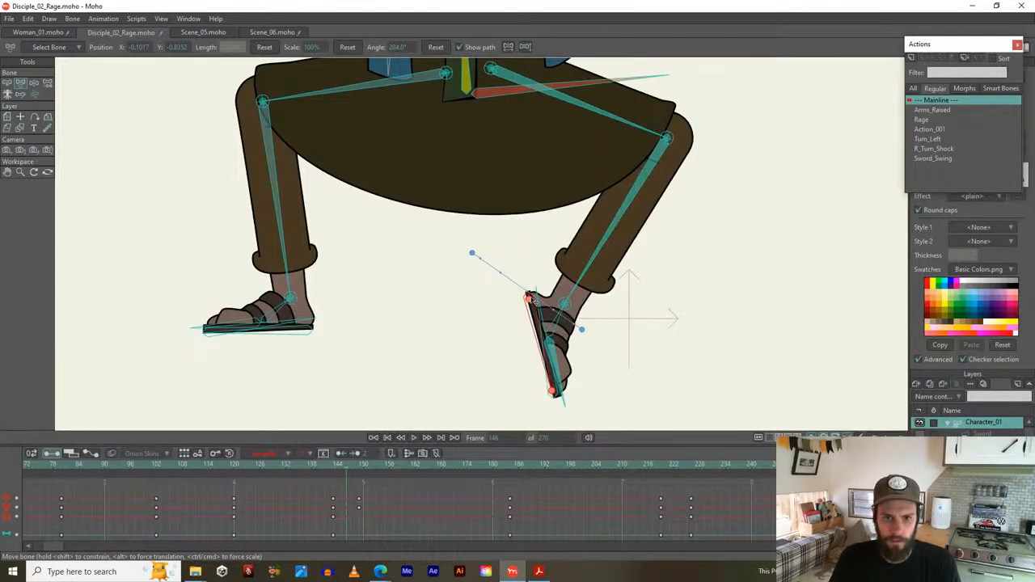
{"action": "left_click_drag", "start_coordinate": [533, 300], "coordinate": [533, 240]}
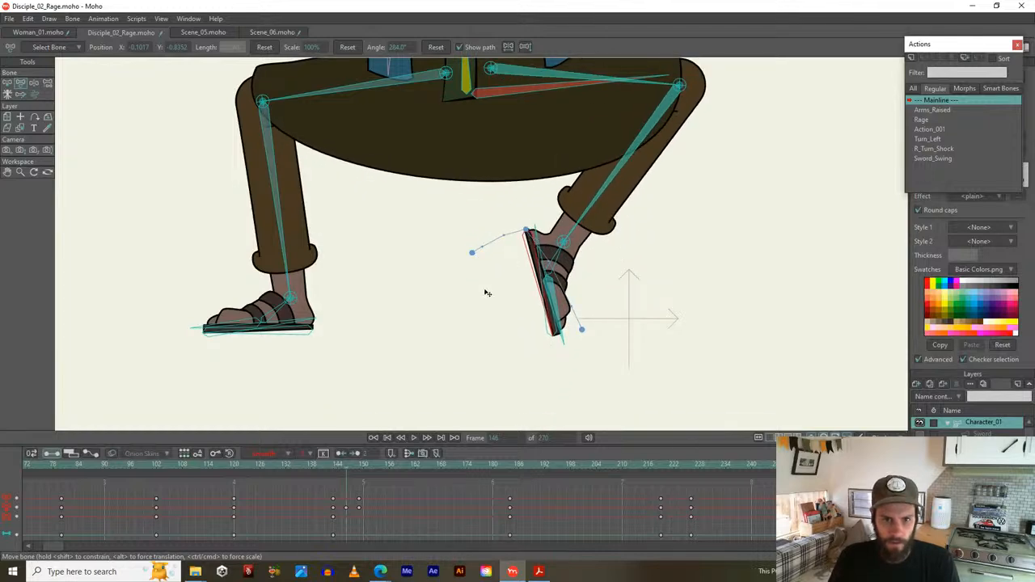
{"action": "mouse_move", "coordinate": [332, 468]}
{"action": "left_mouse_down"}
{"action": "mouse_move", "coordinate": [366, 463]}
{"action": "mouse_move", "coordinate": [334, 465]}
{"action": "mouse_move", "coordinate": [346, 463]}
{"action": "left_mouse_up"}
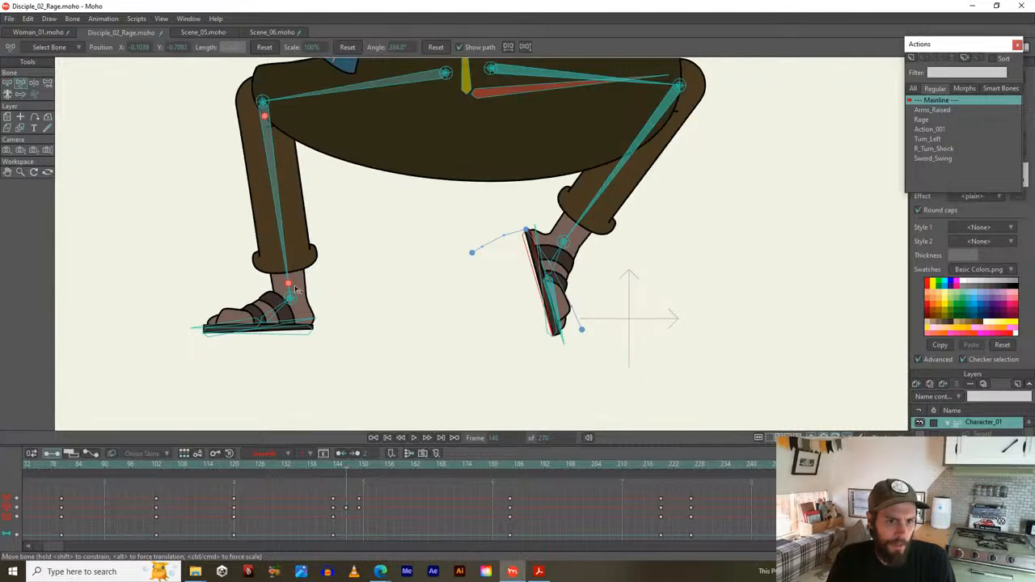
Key the right ankle bone's angle at about 62° at frame 146 and reset it at frames 143 and 149
{"action": "left_click_drag", "start_coordinate": [275, 313], "coordinate": [266, 306]}
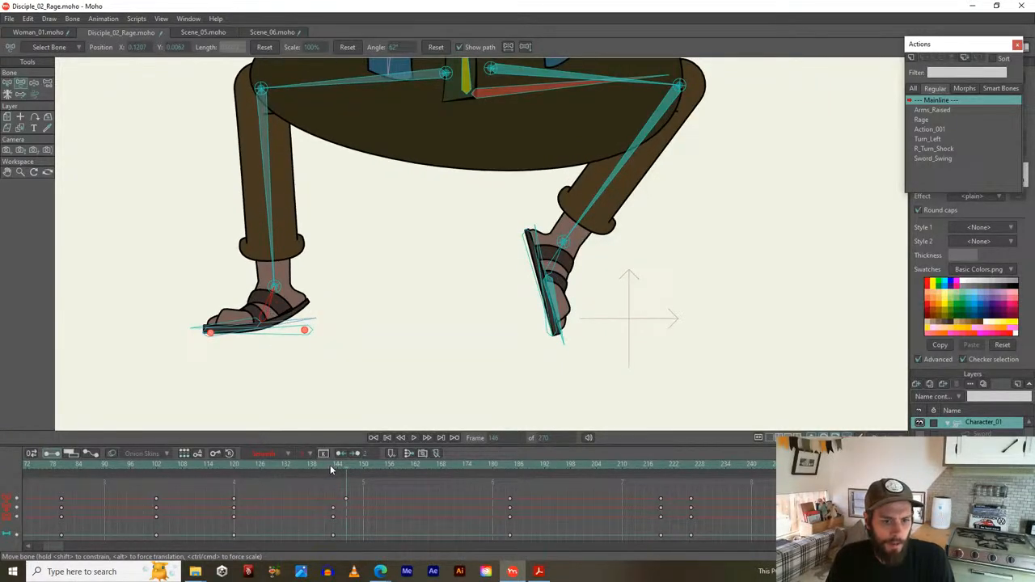
{"action": "left_click", "coordinate": [332, 465]}
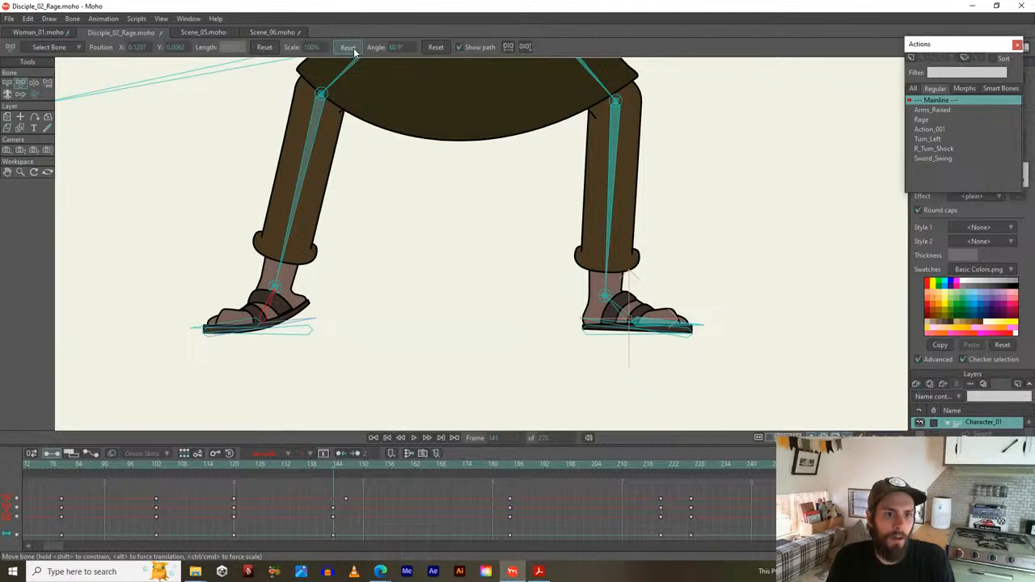
{"action": "left_click", "coordinate": [435, 46]}
{"action": "left_click_drag", "start_coordinate": [328, 459], "coordinate": [364, 466]}
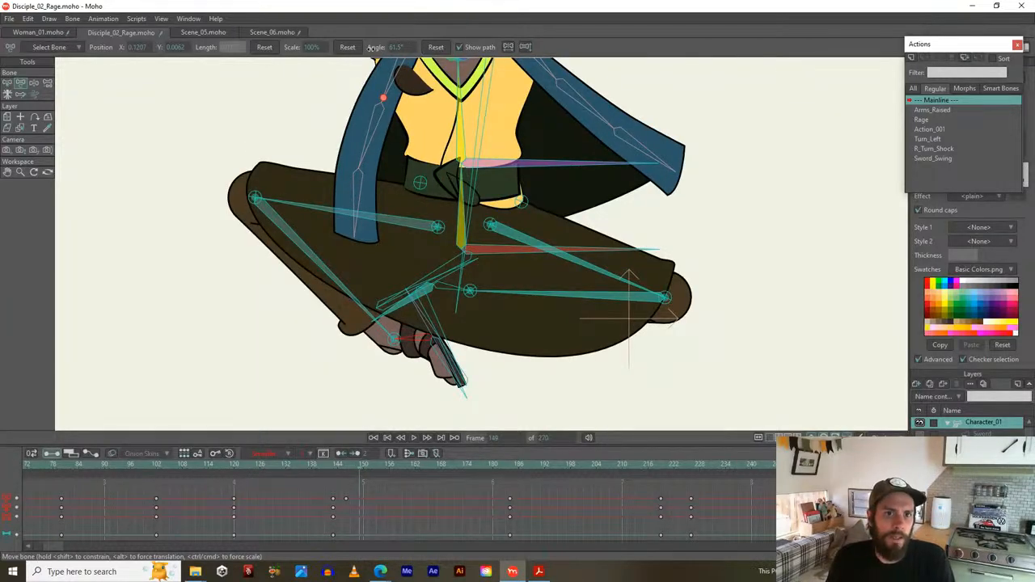
{"action": "left_click", "coordinate": [436, 47]}
At frame 148, lift right foot bone B82 up and inward to about X -0.42, Y -0.78
{"action": "left_click_drag", "start_coordinate": [341, 462], "coordinate": [359, 467]}
{"action": "left_click_drag", "start_coordinate": [344, 321], "coordinate": [367, 275]}
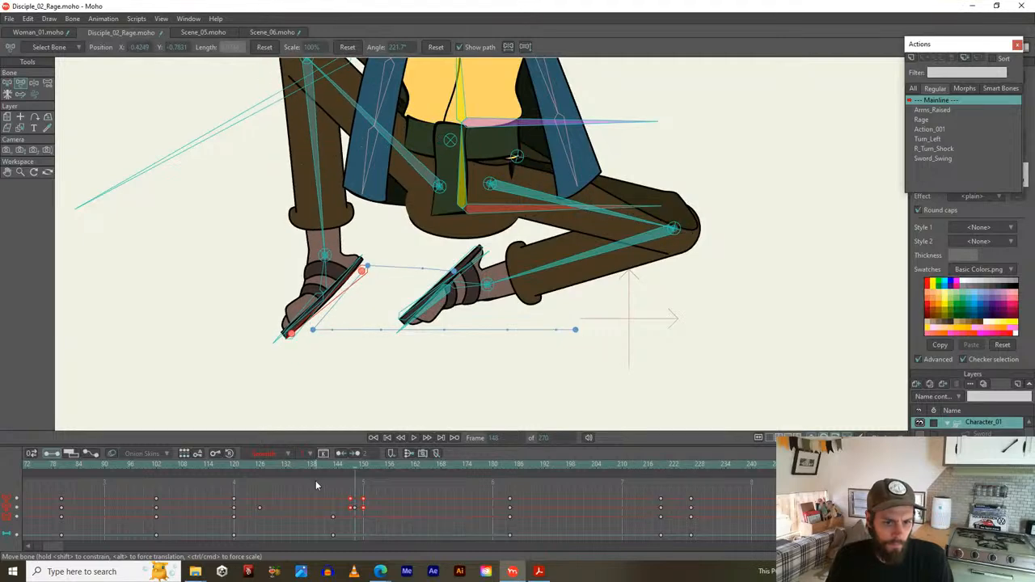
{"action": "left_click_drag", "start_coordinate": [333, 465], "coordinate": [357, 467]}
{"action": "scroll", "coordinate": [358, 261], "scroll_direction": "down", "scroll_amount": 3}
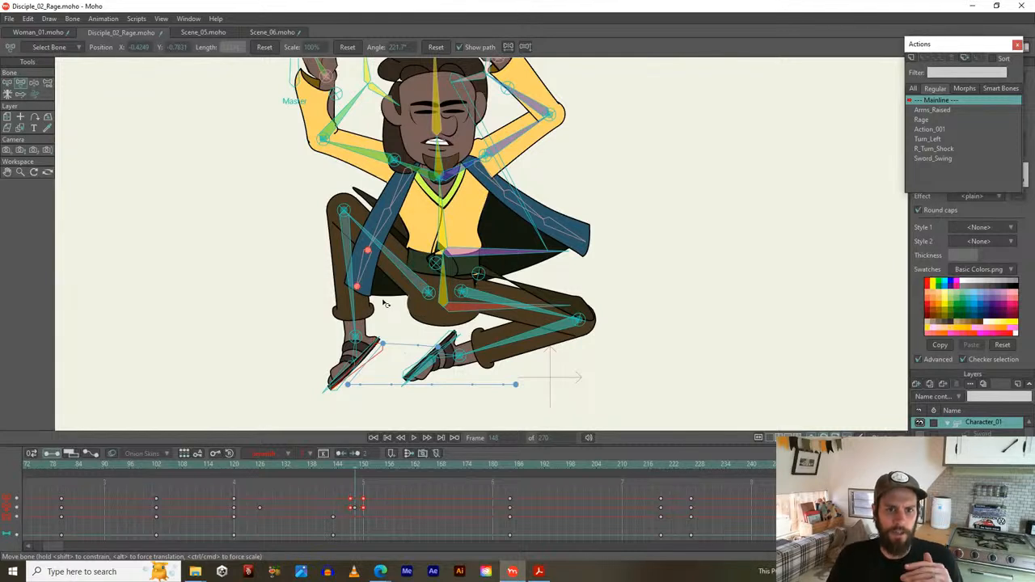
At frame 147, pull the character's left knee bone down and inward to about X 0.35, Y -0.17
{"action": "left_click", "coordinate": [361, 361]}
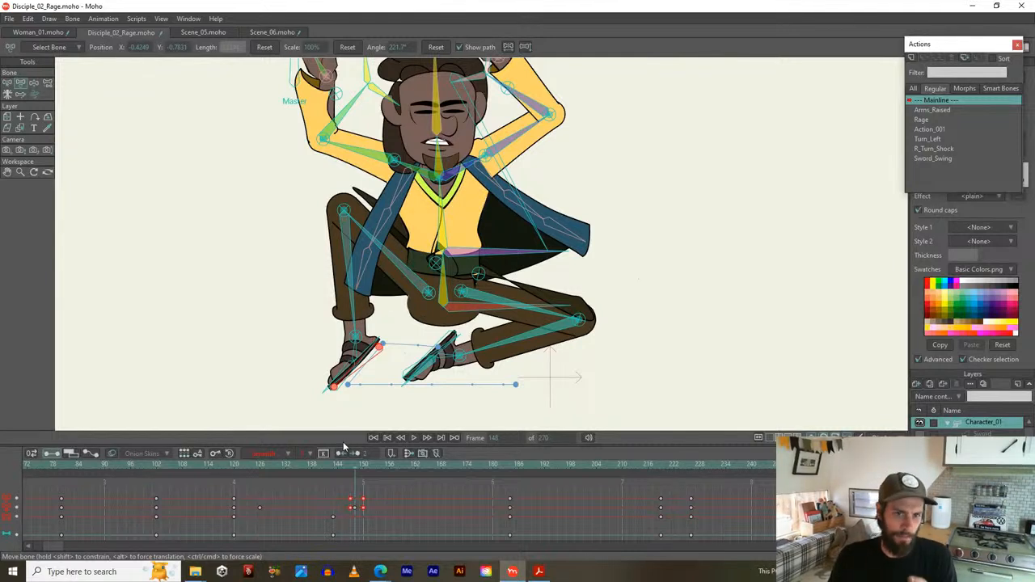
{"action": "left_click", "coordinate": [332, 468]}
{"action": "left_click_drag", "start_coordinate": [333, 467], "coordinate": [351, 466]}
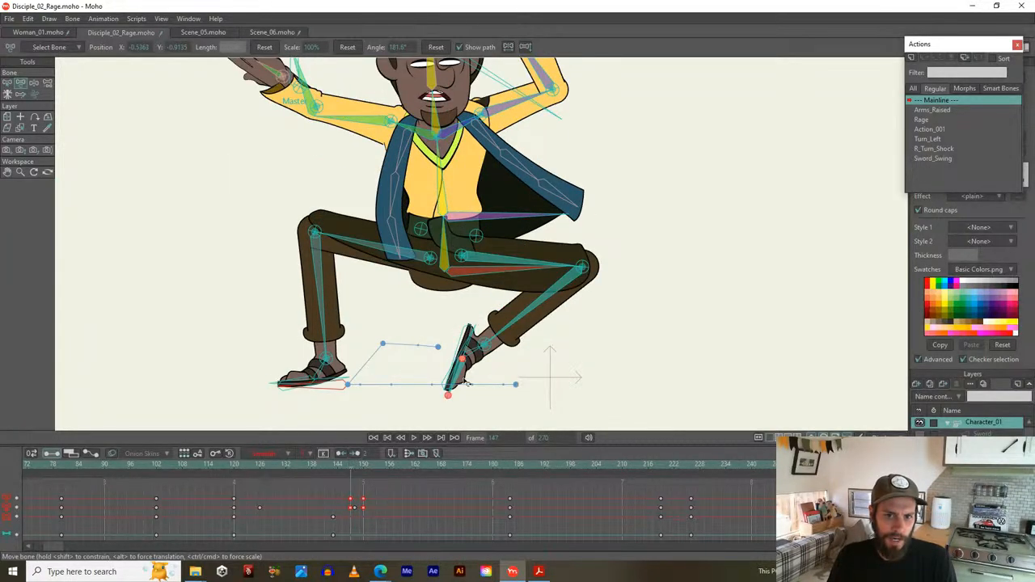
{"action": "left_click", "coordinate": [582, 267]}
{"action": "left_click_drag", "start_coordinate": [586, 271], "coordinate": [568, 323]}
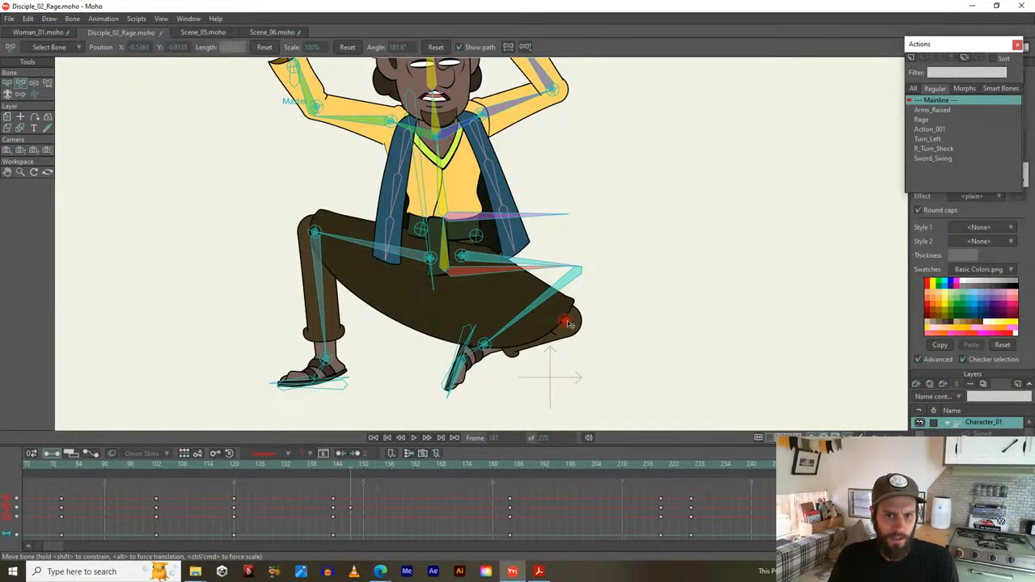
Reset the left knee bone's position at frame 150
{"action": "mouse_move", "coordinate": [348, 465]}
{"action": "left_mouse_down"}
{"action": "mouse_move", "coordinate": [334, 463]}
{"action": "mouse_move", "coordinate": [363, 475]}
{"action": "left_mouse_up"}
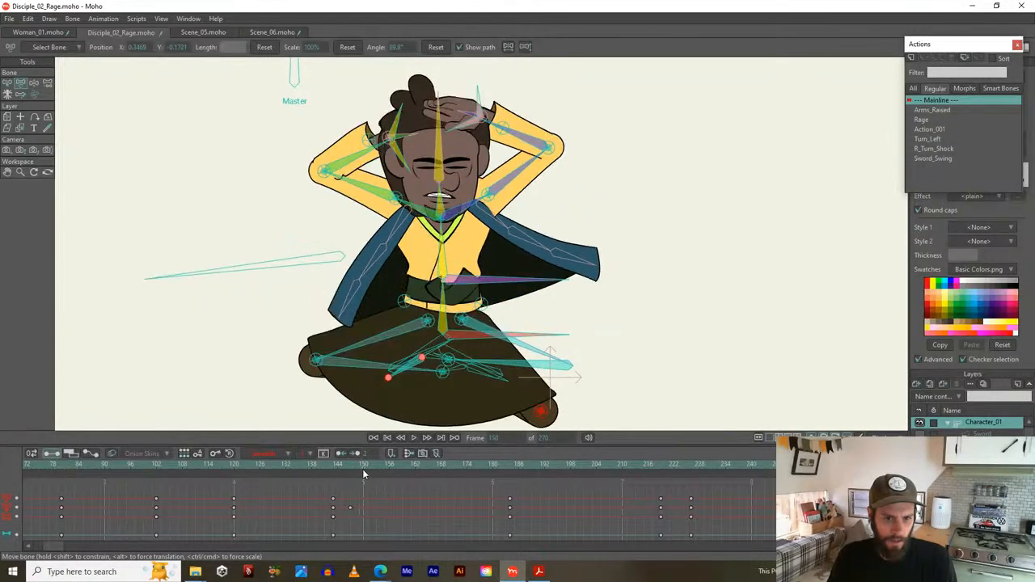
{"action": "left_click", "coordinate": [436, 129]}
{"action": "left_click", "coordinate": [435, 47]}
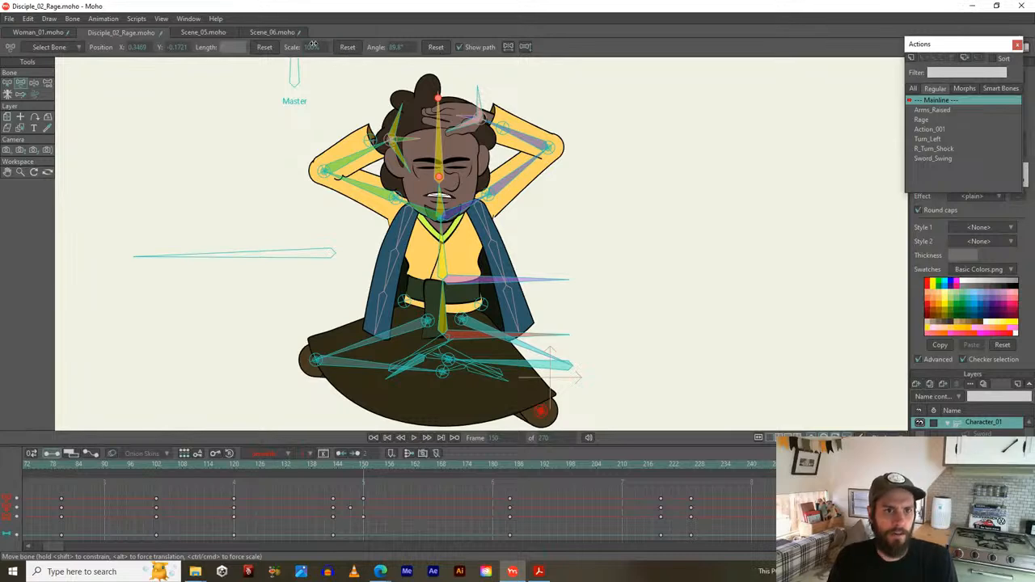
{"action": "left_click", "coordinate": [272, 47]}
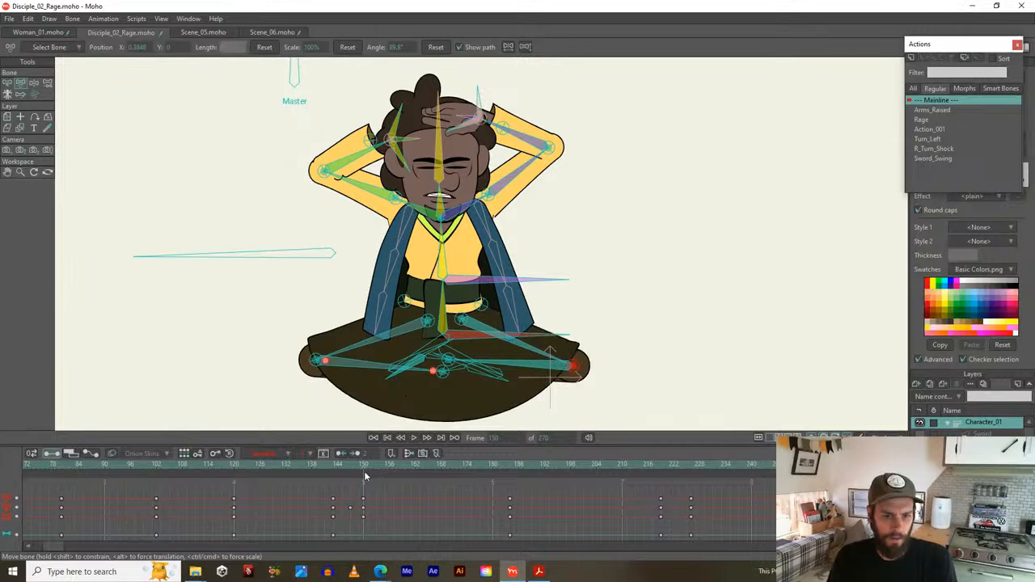
At frame 148, move the character's right knee bone outward and down to about X 0.37, Y -0.09
{"action": "mouse_move", "coordinate": [361, 469]}
{"action": "left_mouse_down"}
{"action": "mouse_move", "coordinate": [347, 465]}
{"action": "mouse_move", "coordinate": [361, 467]}
{"action": "left_mouse_up"}
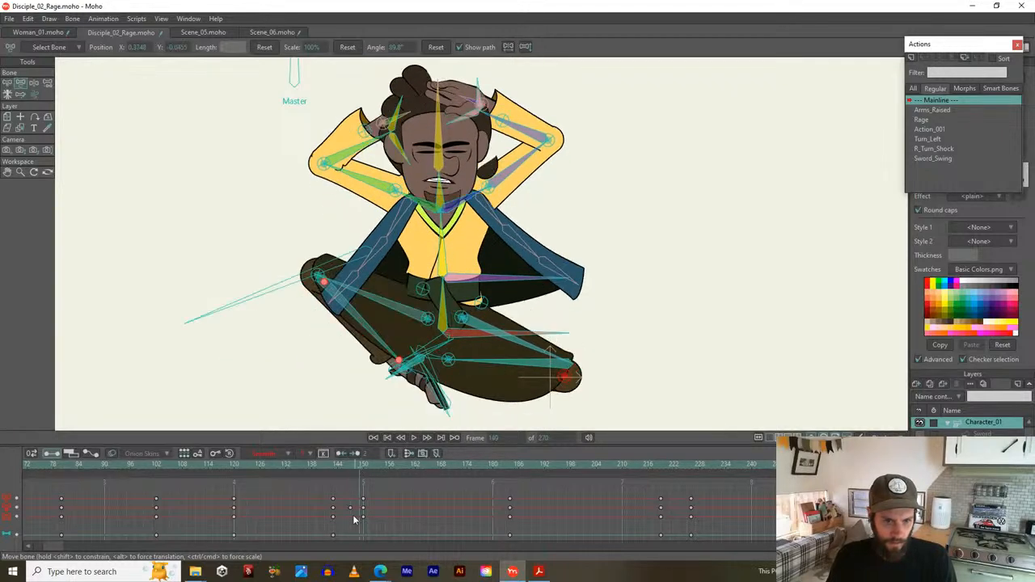
{"action": "left_click_drag", "start_coordinate": [363, 509], "coordinate": [357, 507]}
{"action": "mouse_move", "coordinate": [358, 469]}
{"action": "left_mouse_down"}
{"action": "mouse_move", "coordinate": [372, 472]}
{"action": "mouse_move", "coordinate": [328, 467]}
{"action": "mouse_move", "coordinate": [356, 465]}
{"action": "left_mouse_up"}
{"action": "left_click_drag", "start_coordinate": [344, 210], "coordinate": [300, 236]}
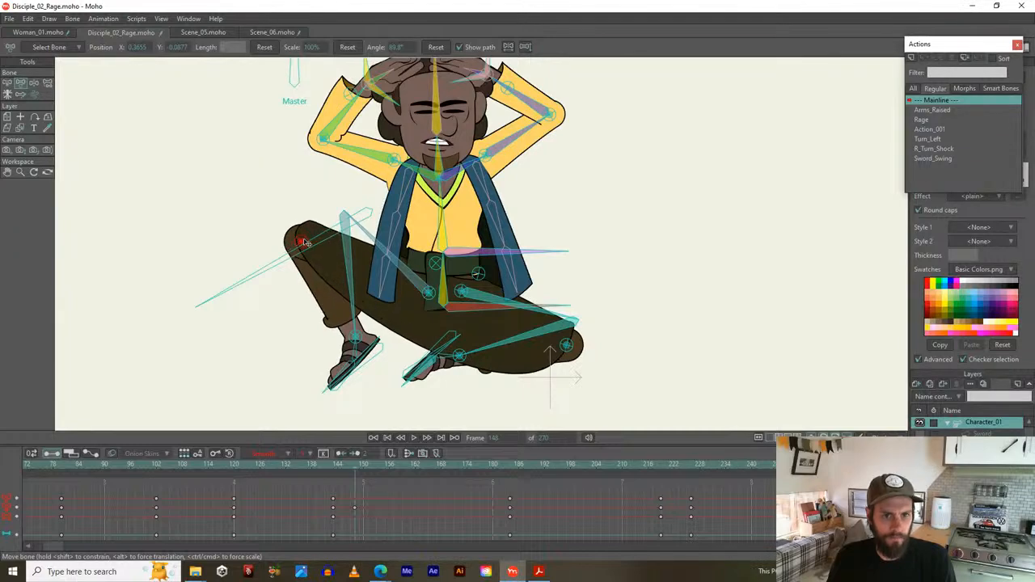
Reset the right knee bone's position at frame 150 and play back the whole animation
{"action": "mouse_move", "coordinate": [353, 471]}
{"action": "left_mouse_down"}
{"action": "mouse_move", "coordinate": [333, 464]}
{"action": "mouse_move", "coordinate": [363, 466]}
{"action": "left_mouse_up"}
{"action": "left_click", "coordinate": [295, 77]}
{"action": "scroll", "coordinate": [337, 256], "scroll_direction": "down", "scroll_amount": 3}
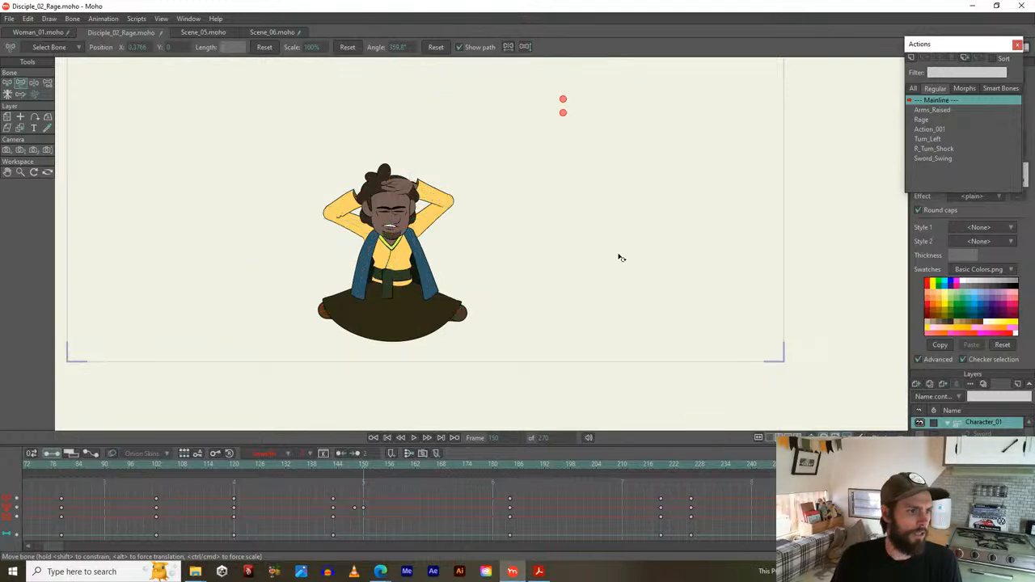
{"action": "key", "text": "space"}
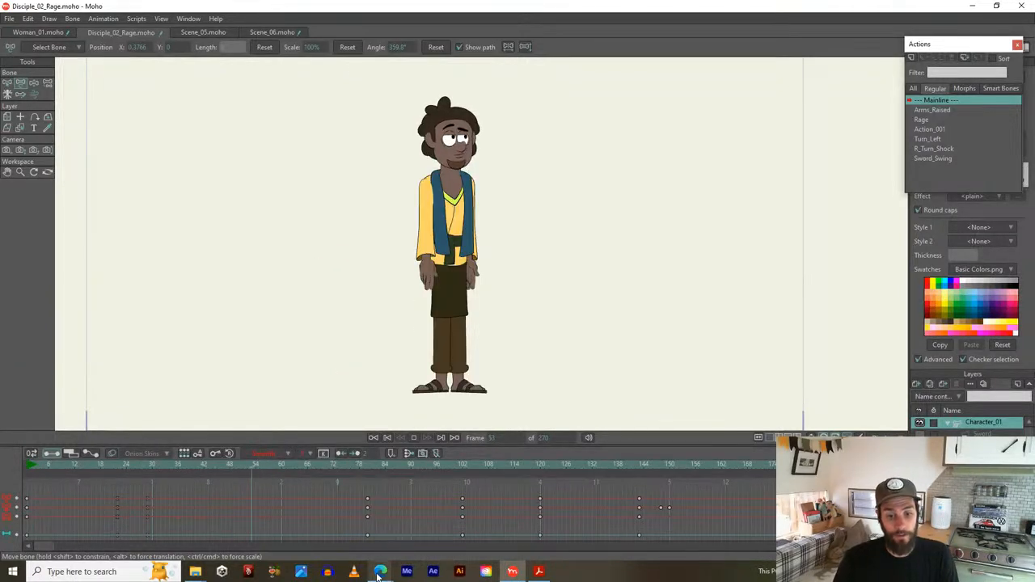
{"action": "mouse_move", "coordinate": [384, 571]}
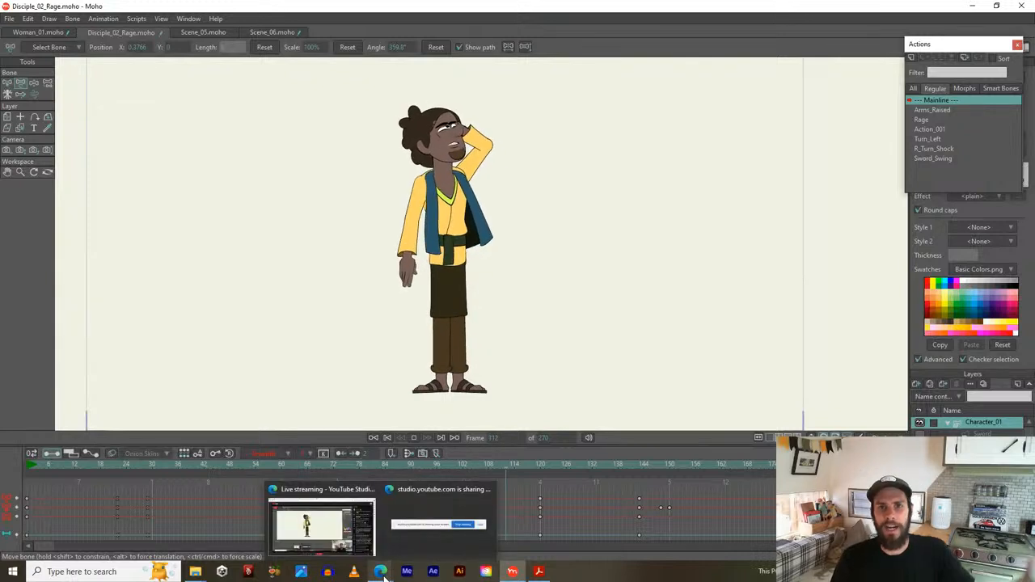
{"action": "left_click", "coordinate": [479, 535]}
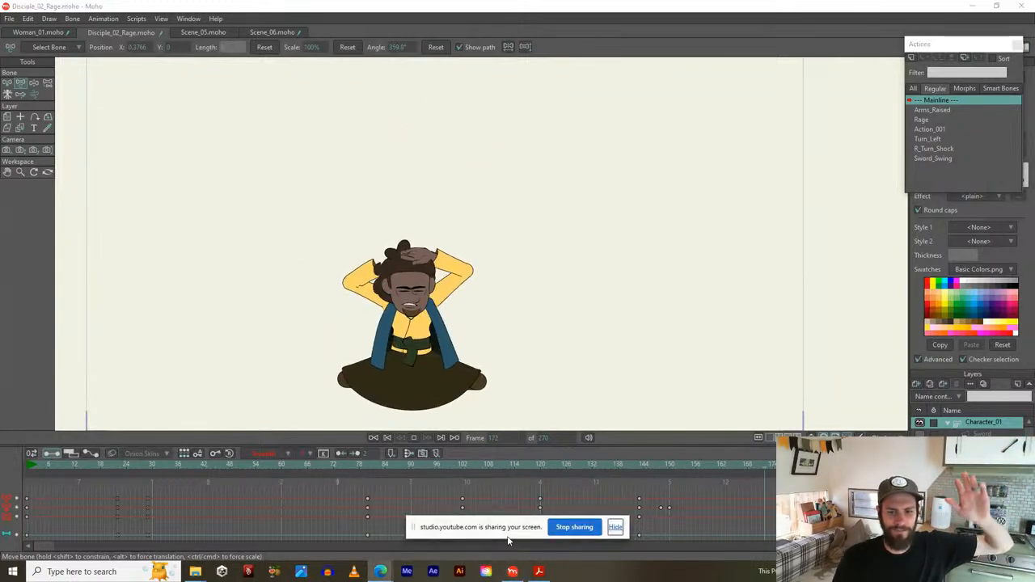